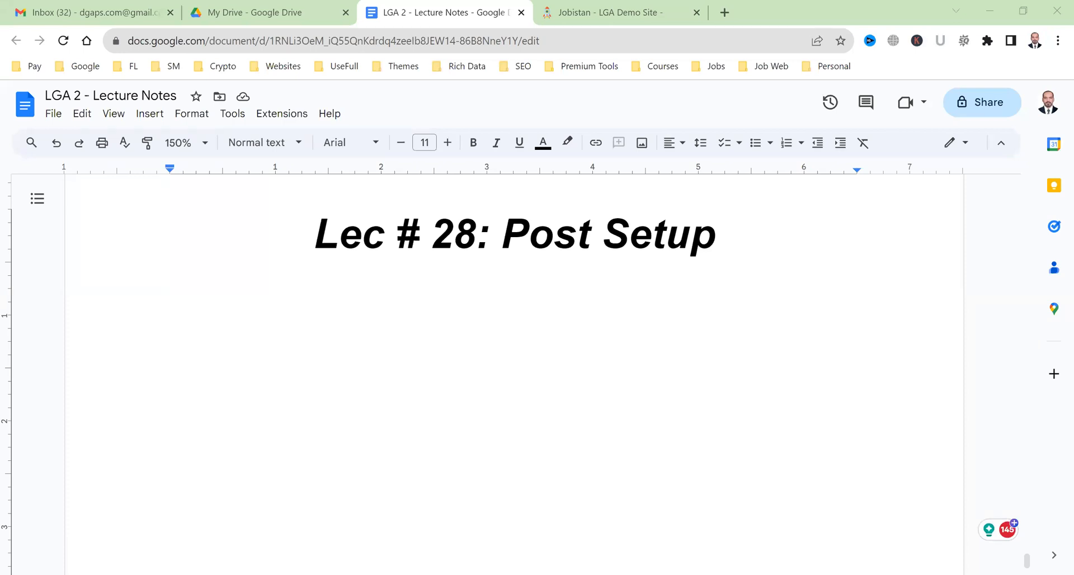
Open a new blank browser tab beside the LGA 2 Lecture Notes document.
left_click(725, 13)
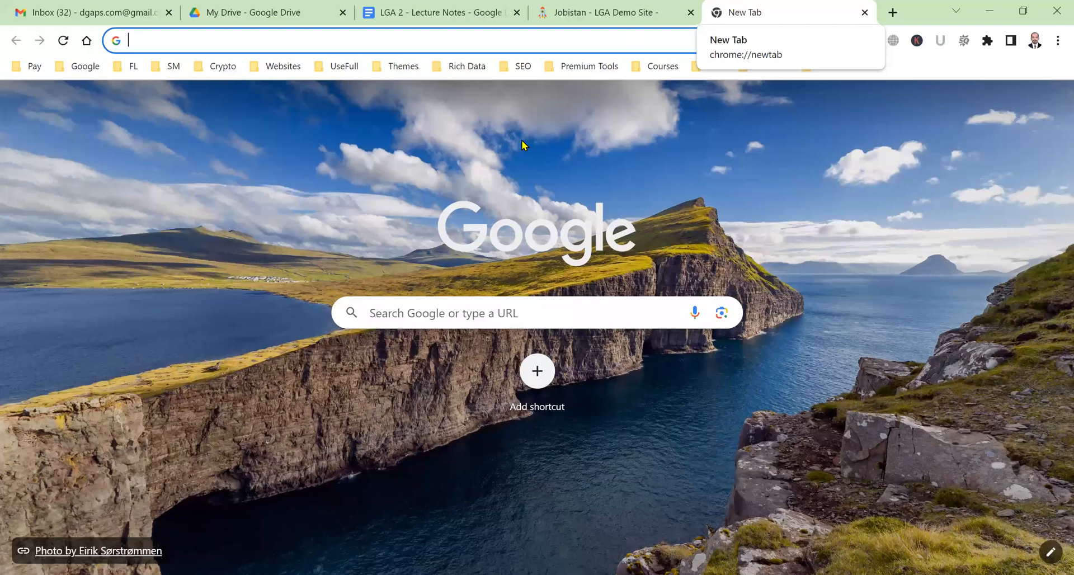
Search youtube.com for 'learn with ga' and open the Learn with GA channel's playlists.
type("youtube.com")
key("Return")
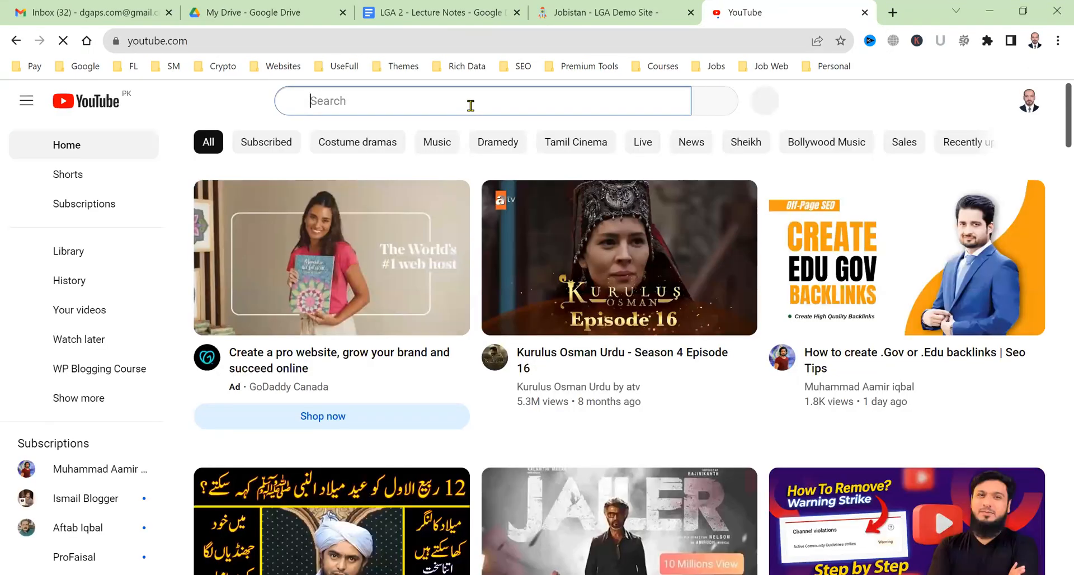
type("learn with ga")
key("Return")
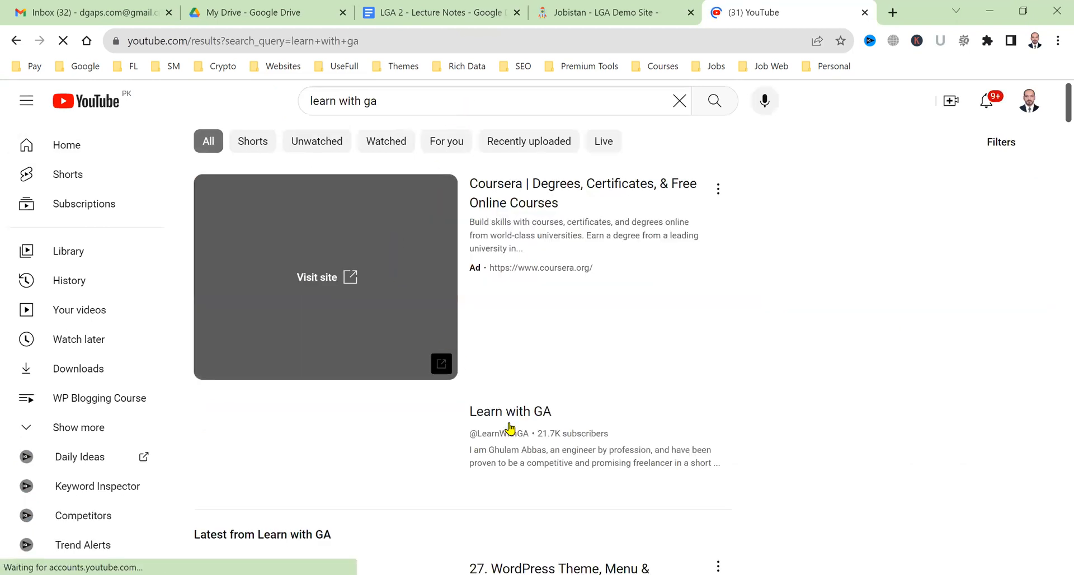
left_click(510, 428)
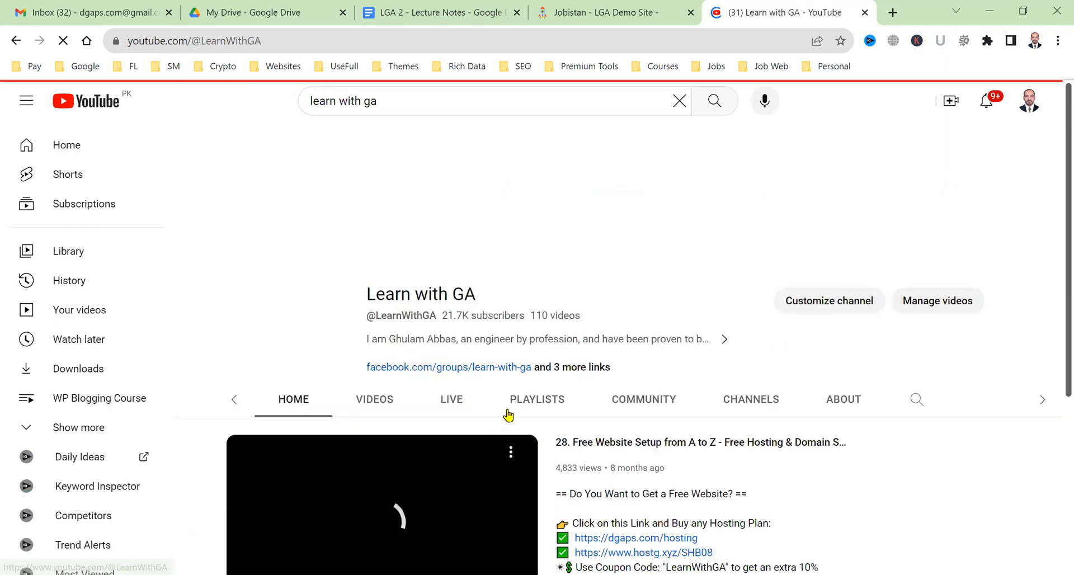
left_click(508, 414)
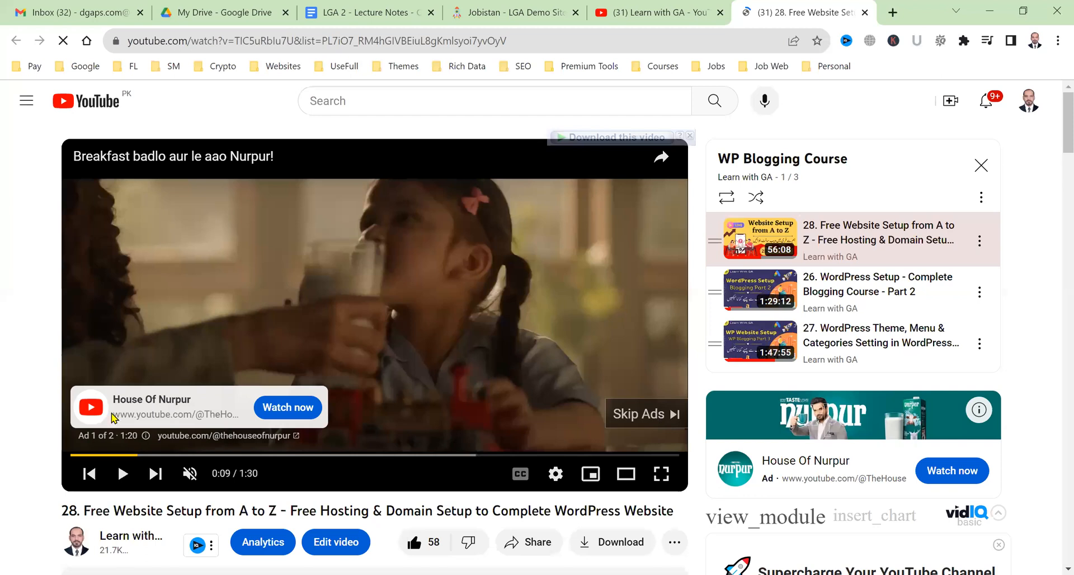
Return to the Learn with GA channel page, then close the YouTube tabs.
scroll(70, 421, "down", 2)
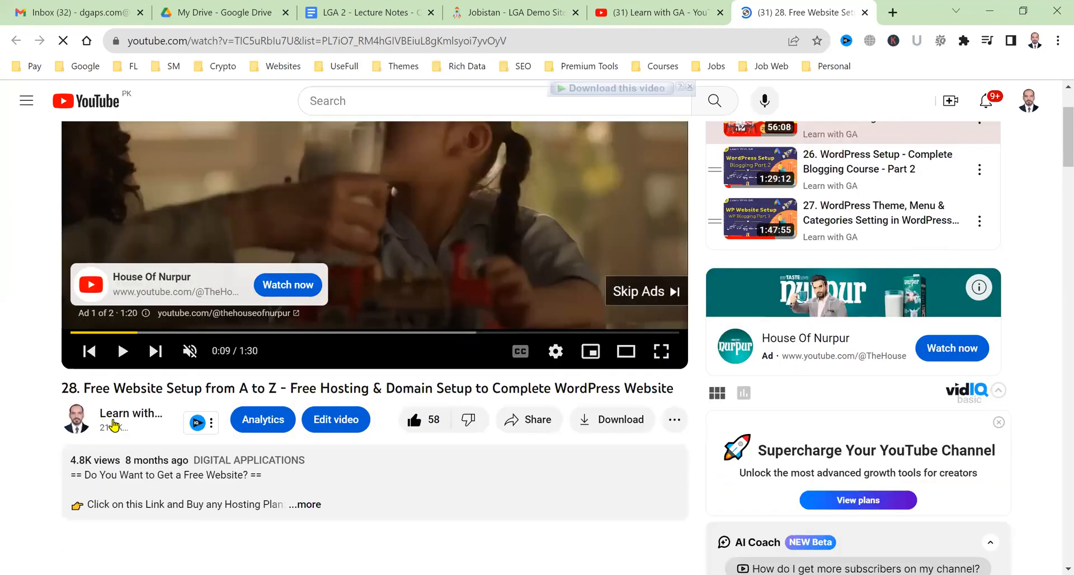
left_click(113, 425)
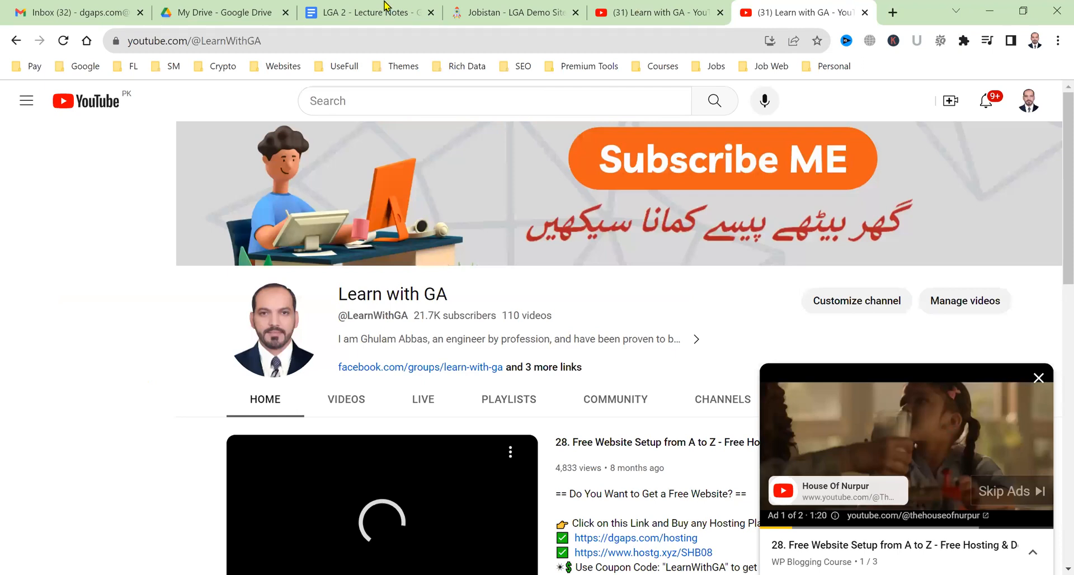
left_click(384, 4)
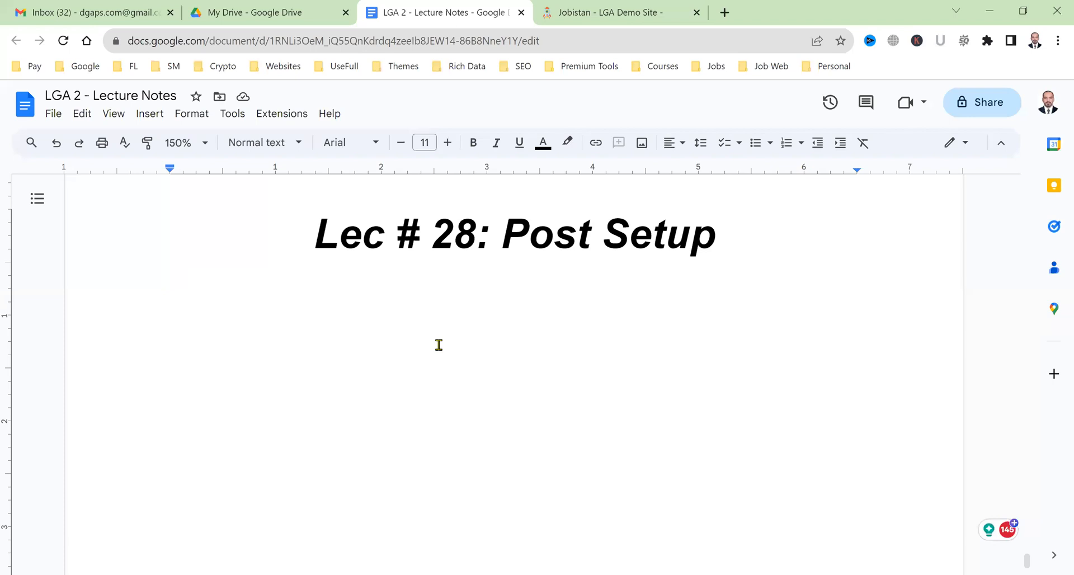
Place the cursor below the notes heading and open a fresh tab beside the Jobistan site.
left_click(410, 279)
left_click(557, 7)
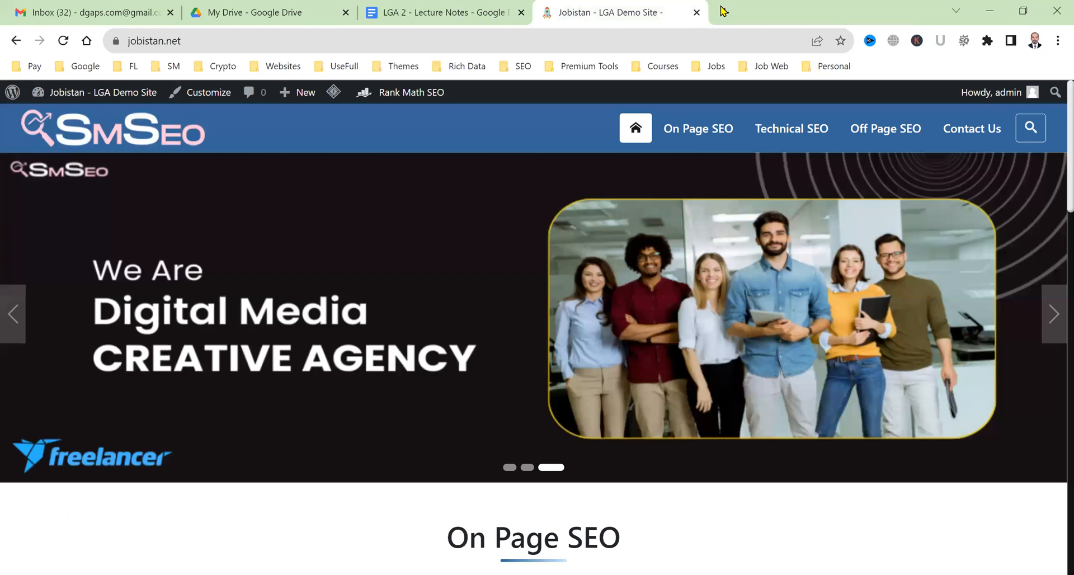
left_click(722, 10)
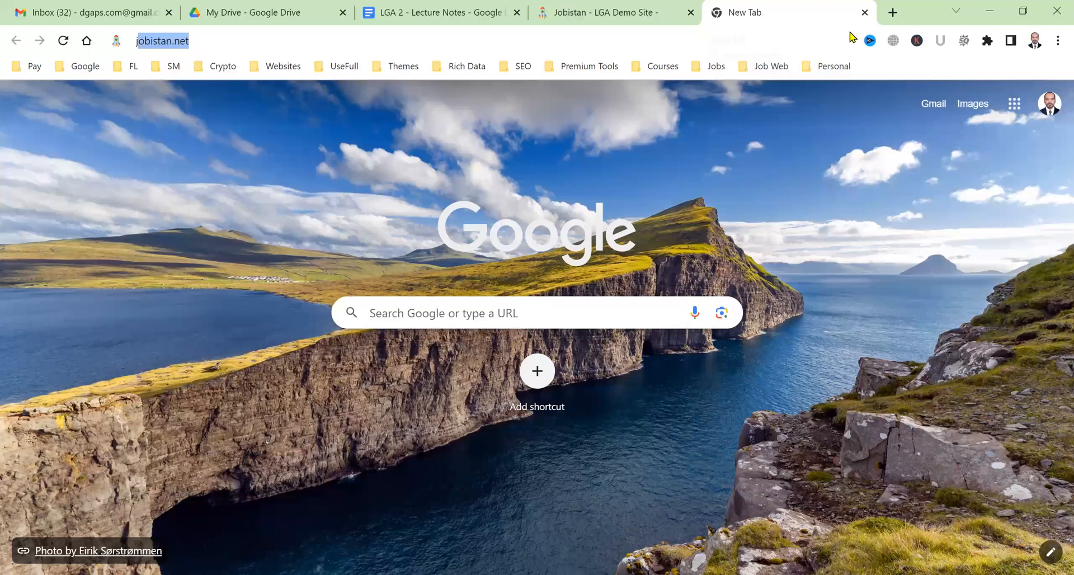
Load jobistan.net/wp-admin and start an empty post via Posts > Add New.
key("Return")
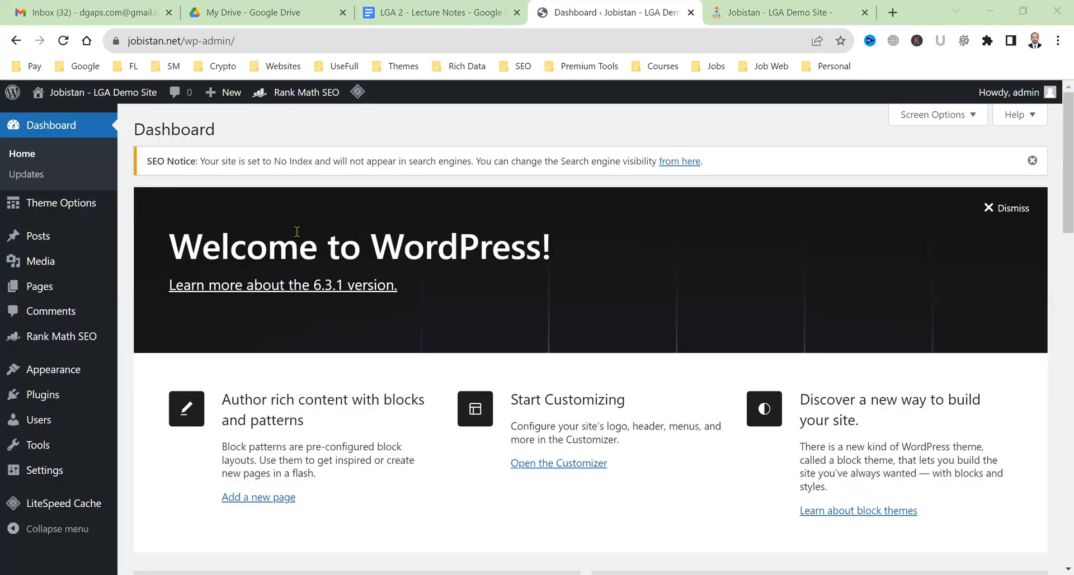
left_click(159, 265)
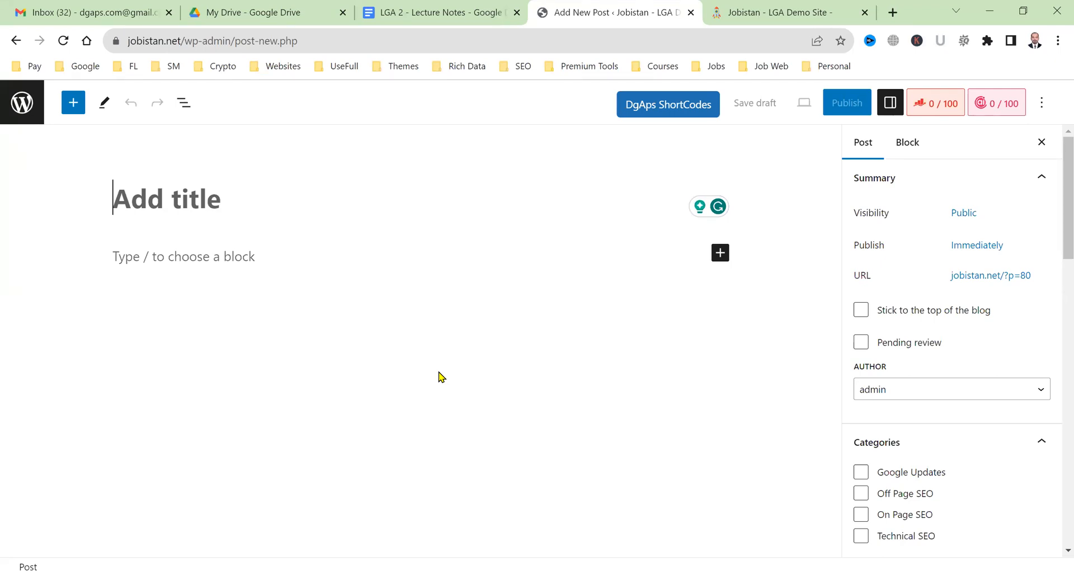
Enter 'Advantages & Disadvantages of SEO in 2023' in the new post's title field.
type("Advantages")
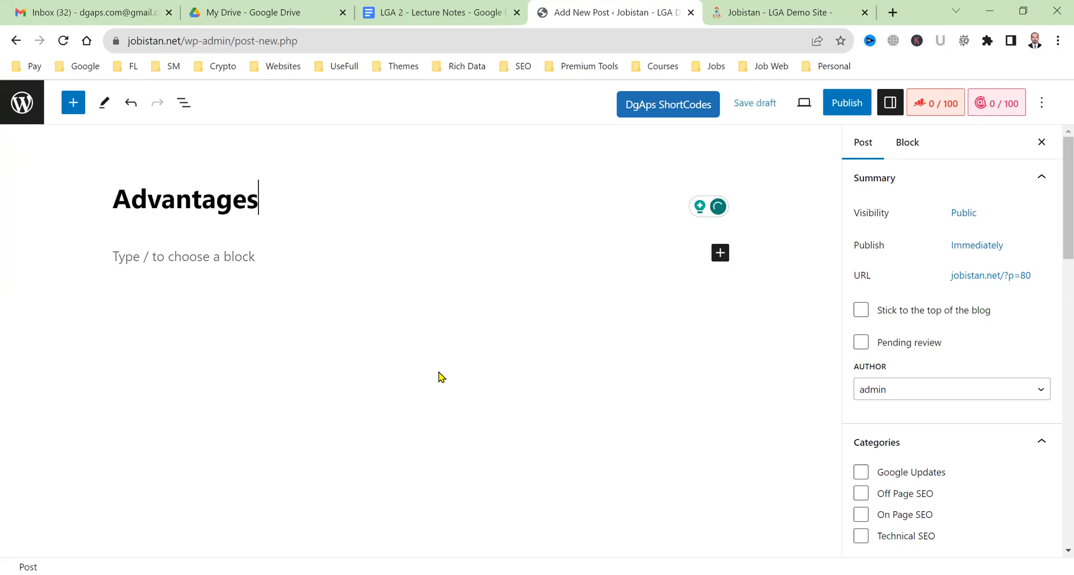
type(" & Disad")
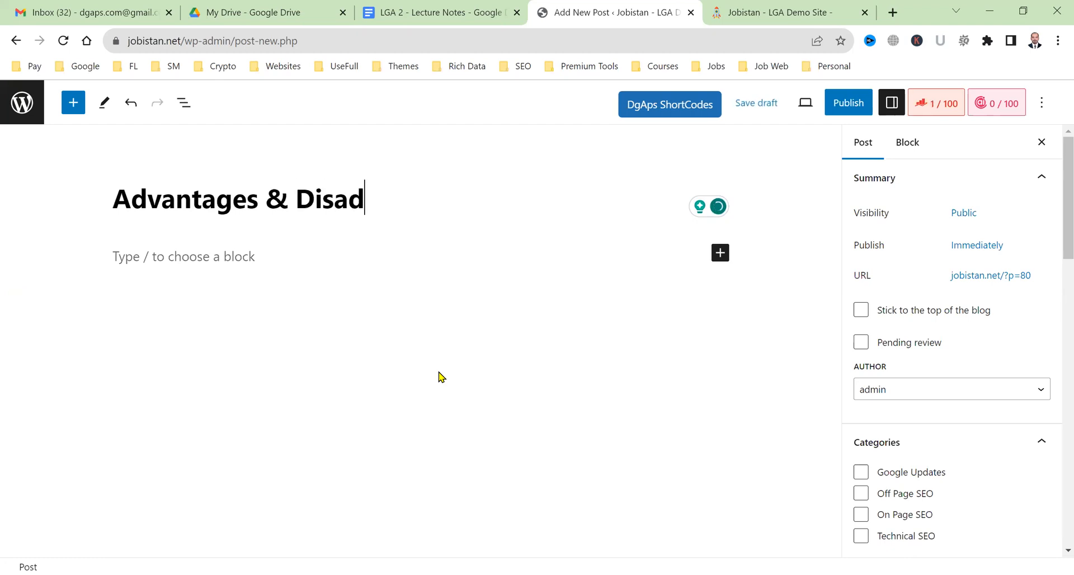
type("vantages of SEO")
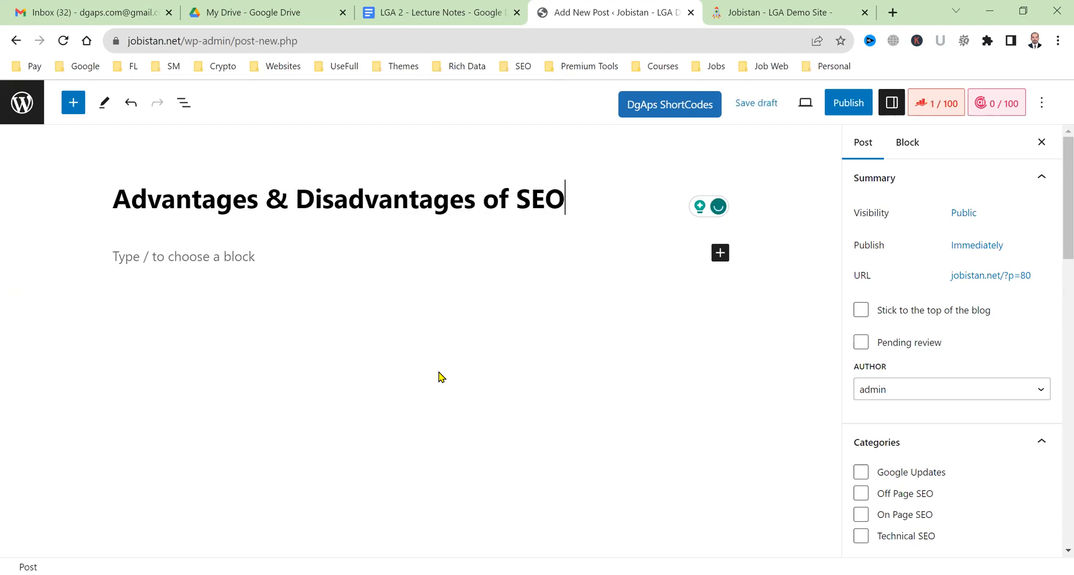
type(" in")
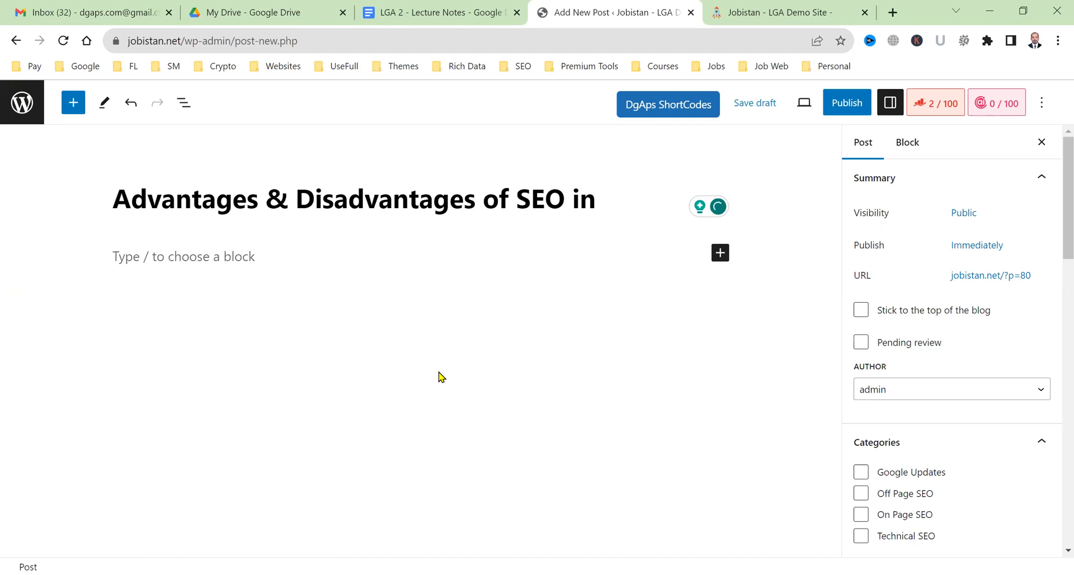
type(" 2023")
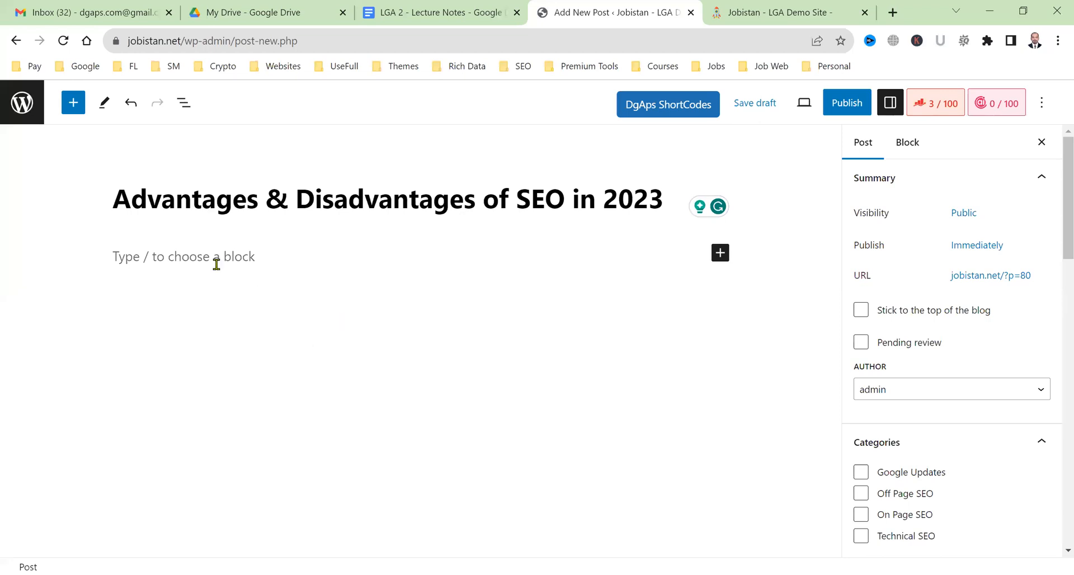
Write 'Content Here!' as the post's first body paragraph under the title.
triple_click(138, 202)
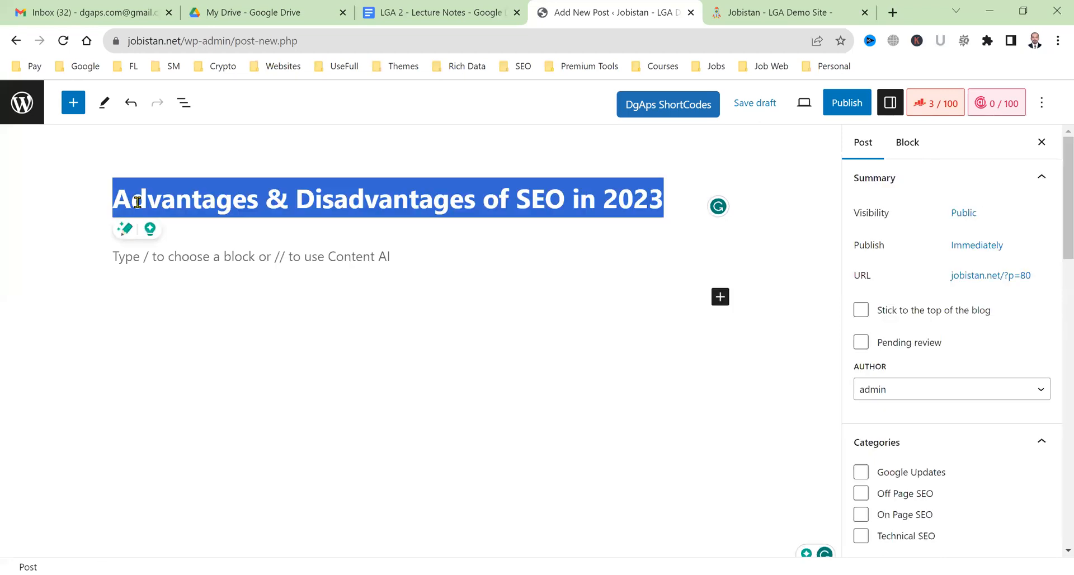
left_click(375, 256)
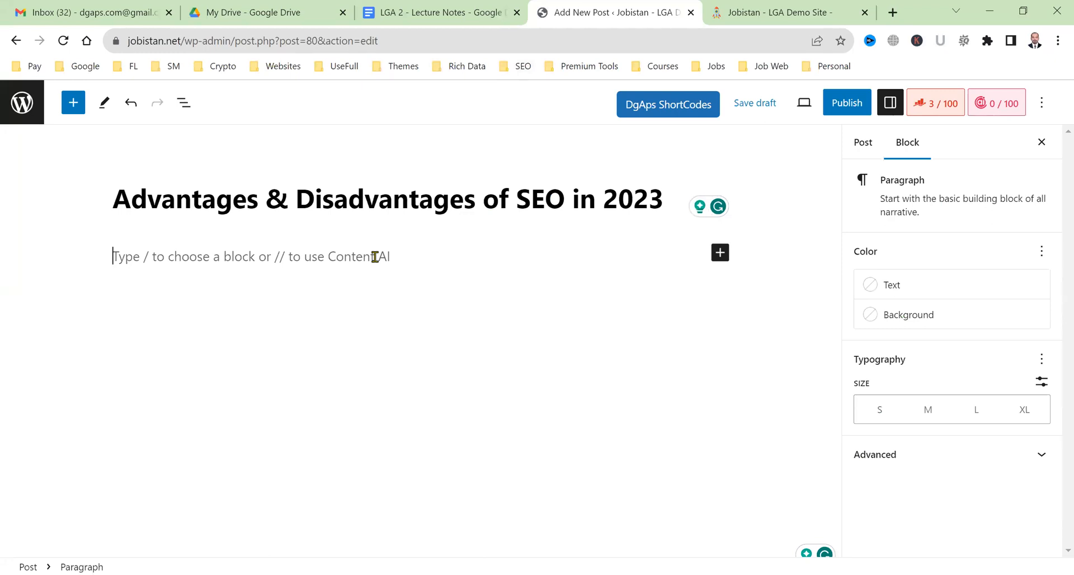
type("Content ")
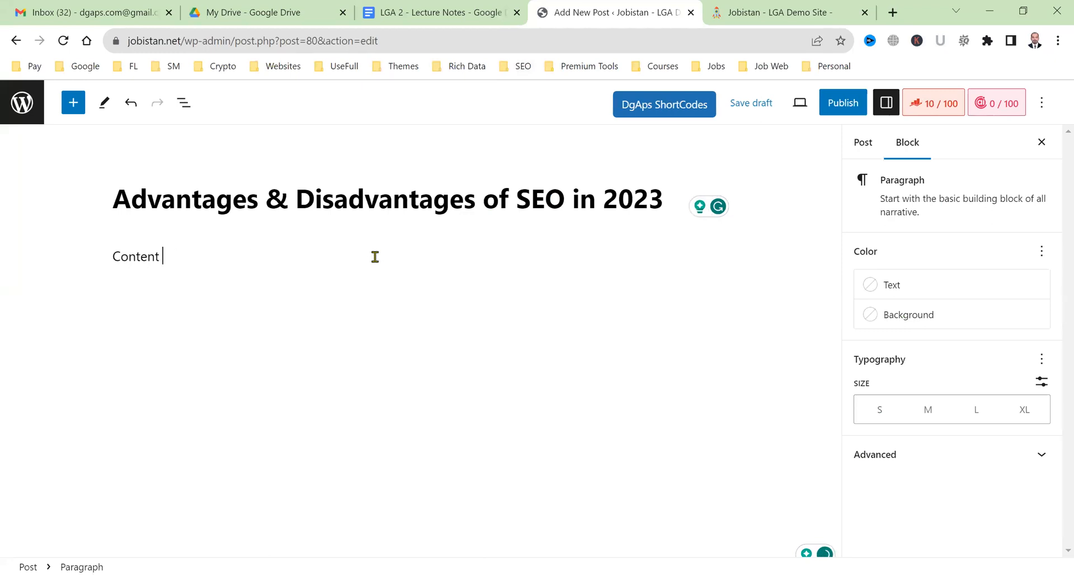
type("Here!")
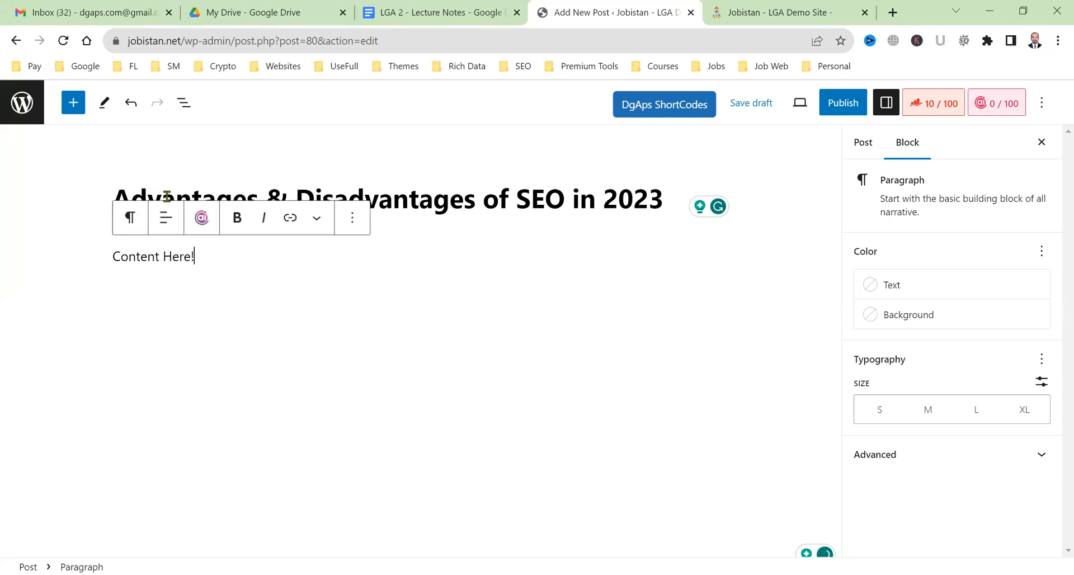
left_click(588, 197)
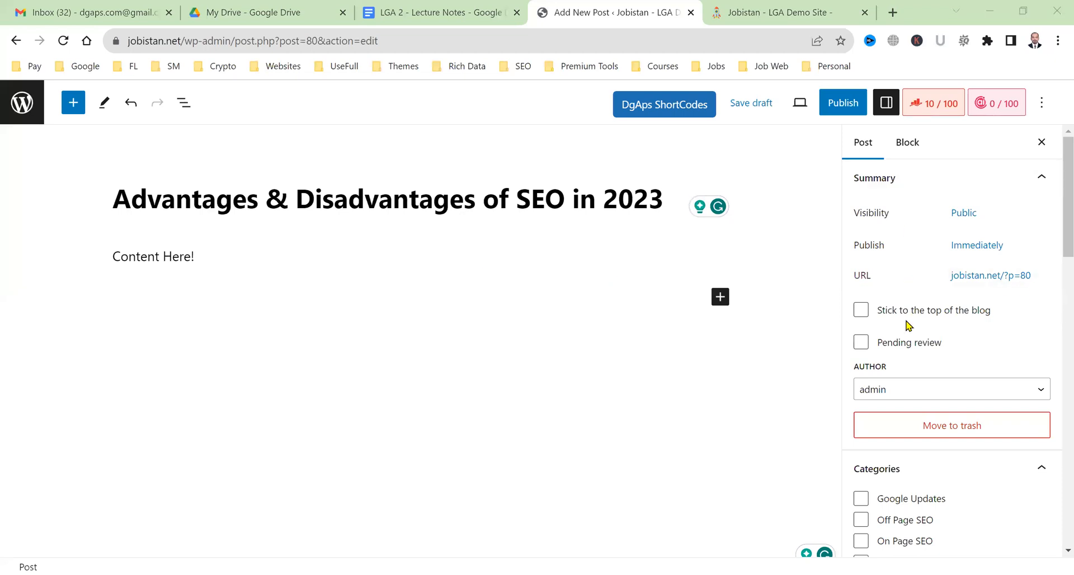
Tick the On Page SEO category and publish the post.
scroll(918, 451, "down", 4)
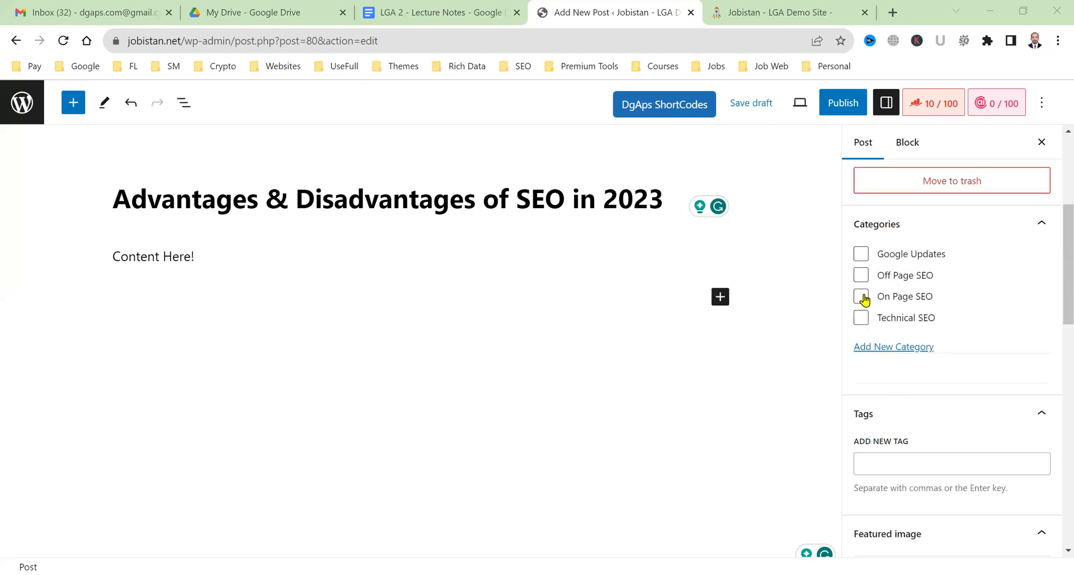
left_click(863, 297)
left_click(847, 112)
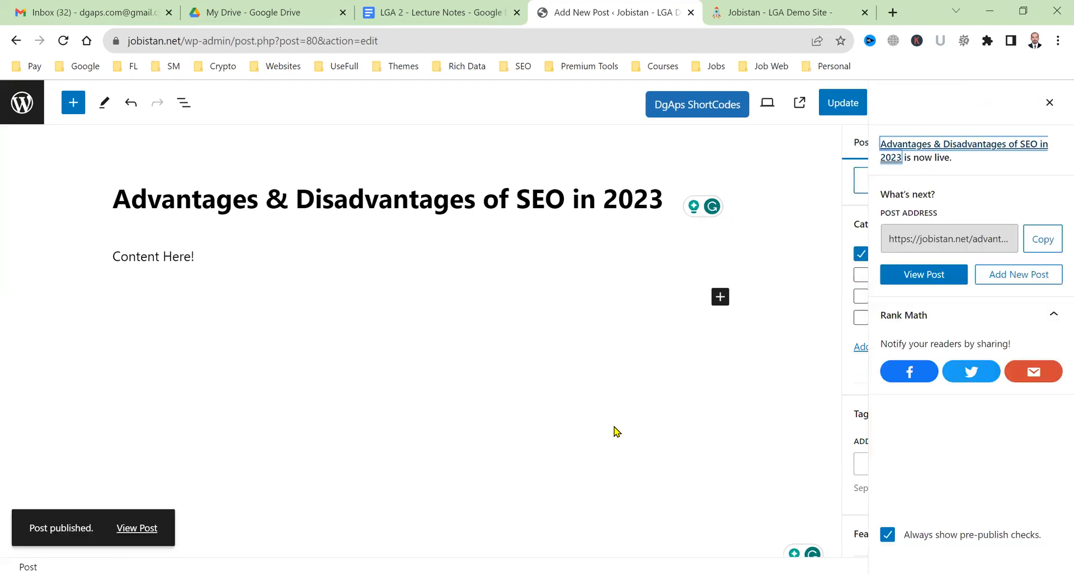
Reload the live Jobistan homepage and open 'Advantages & Disadvantages of SEO in 2023' from On Page SEO.
left_click(722, 8)
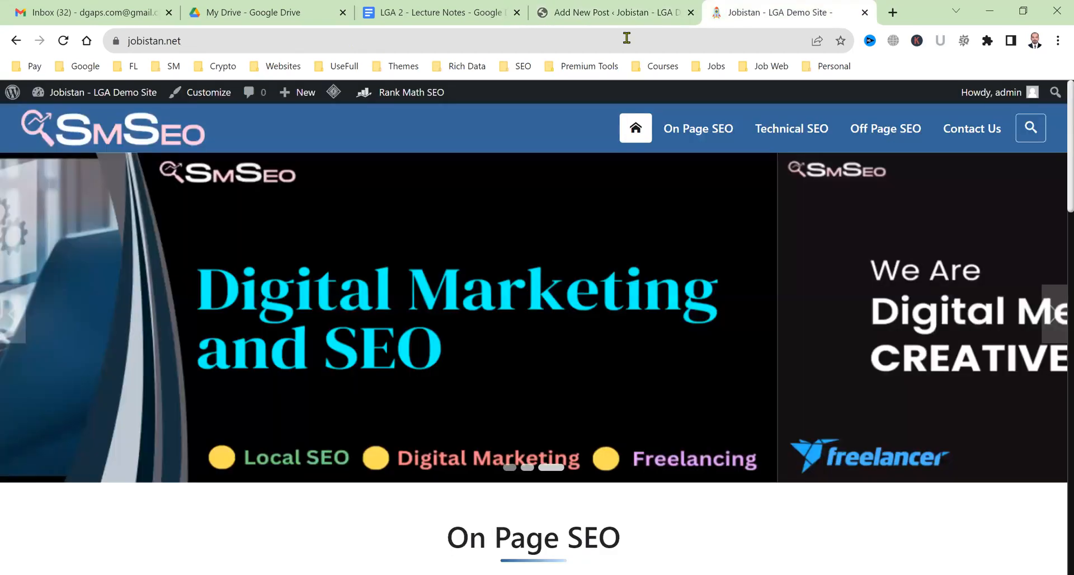
left_click(636, 129)
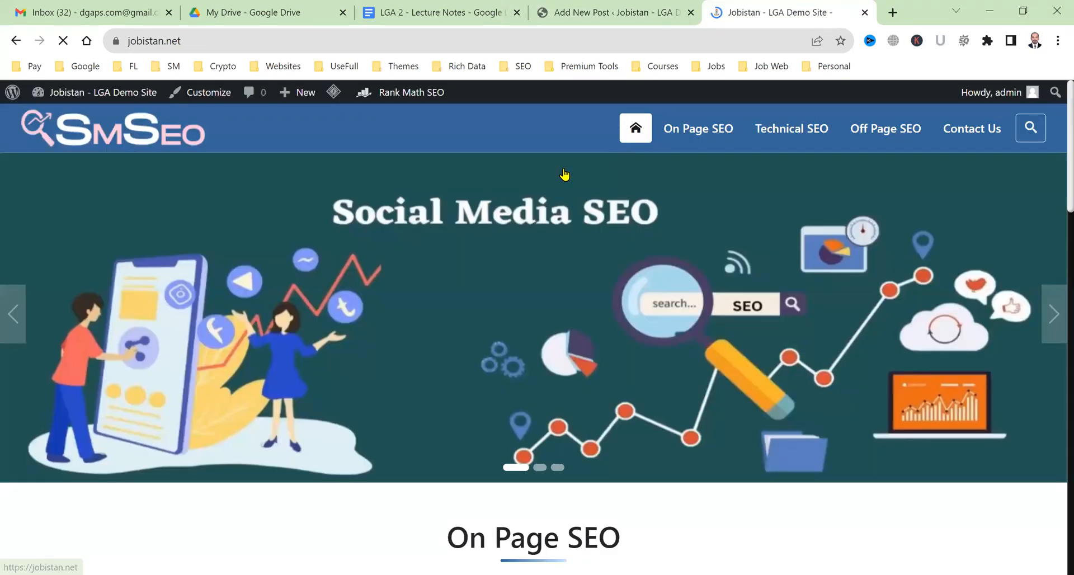
scroll(474, 242, "down", 8)
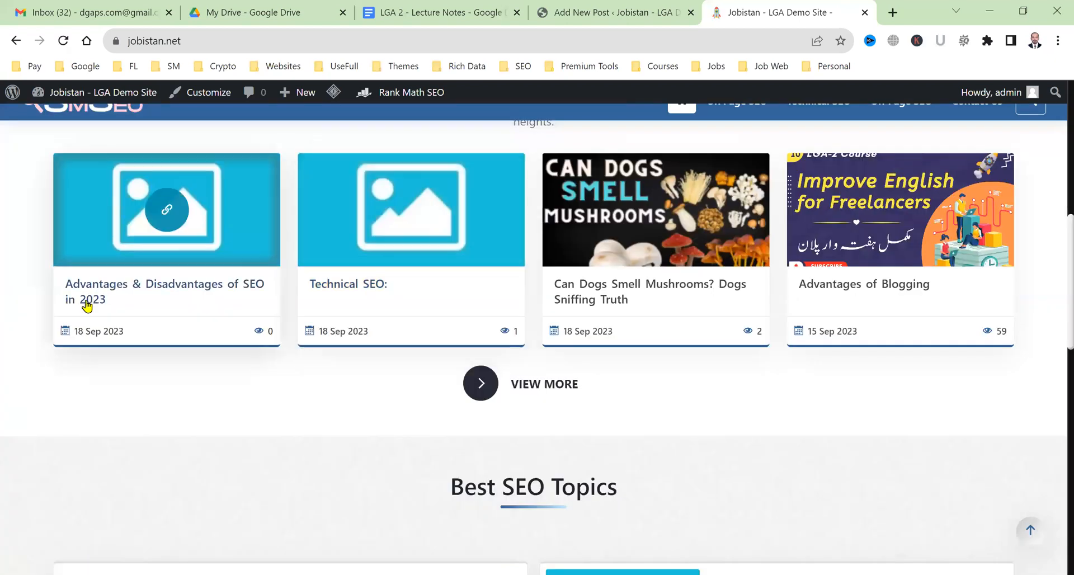
scroll(210, 329, "up", 3)
scroll(391, 266, "up", 2)
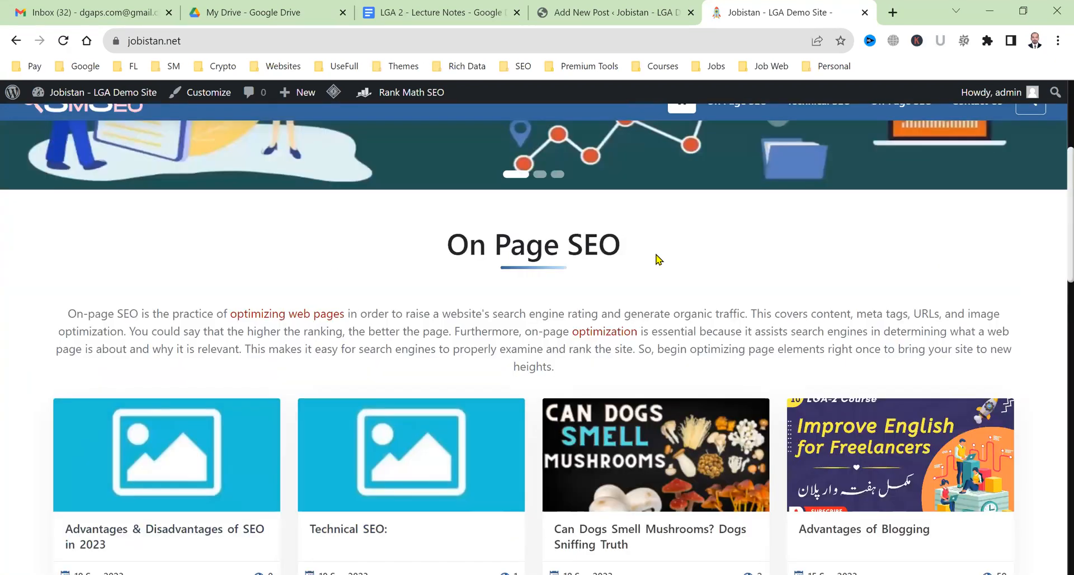
scroll(130, 384, "down", 1)
scroll(130, 384, "down", 4)
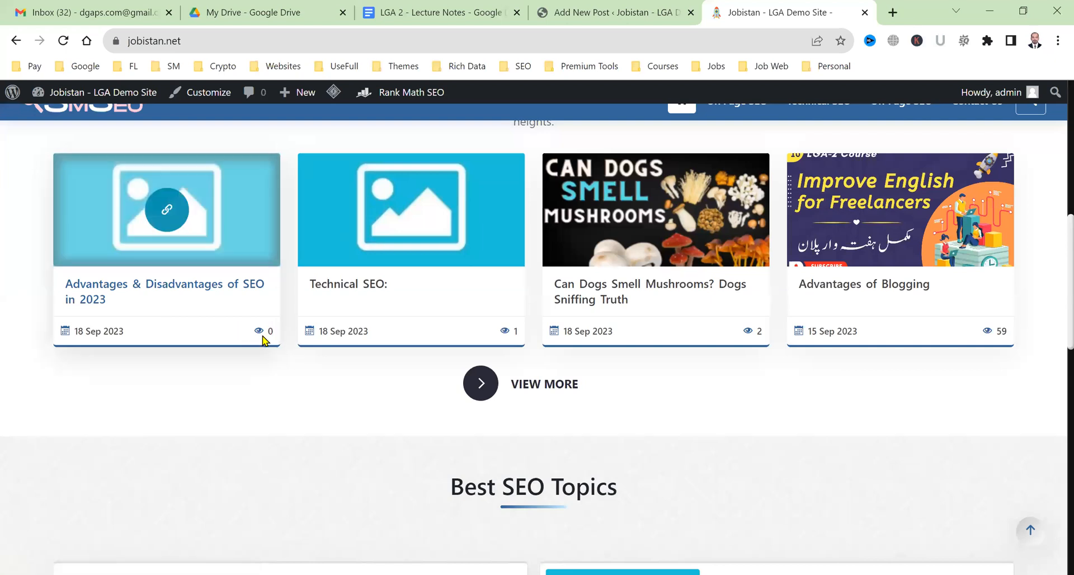
left_click(185, 292)
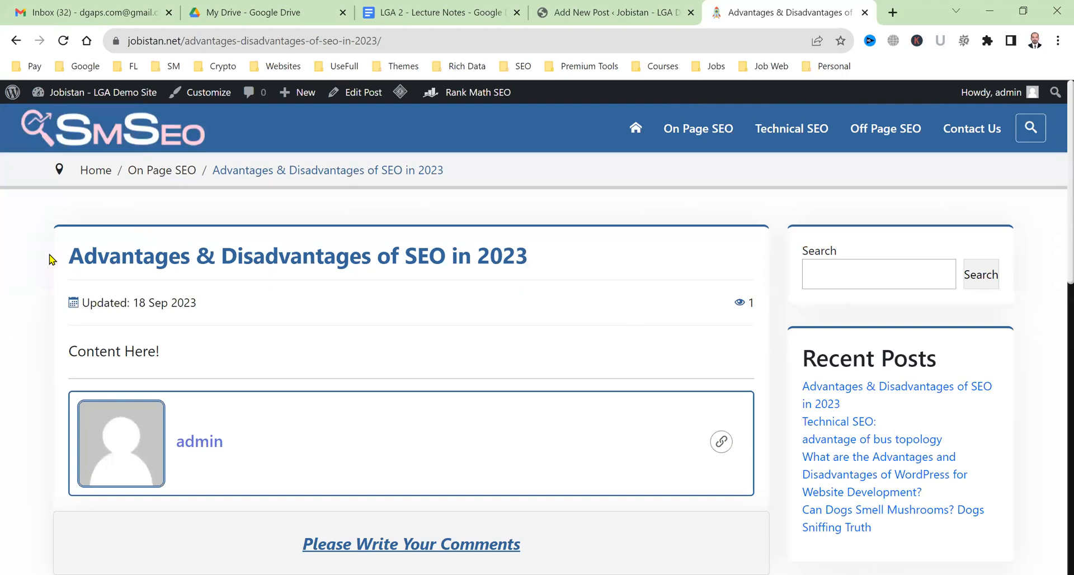
Highlight the live post's title and 'Content Here!' text, then return to the editor tab.
left_click_drag(396, 256, 528, 254)
left_click_drag(188, 354, 60, 357)
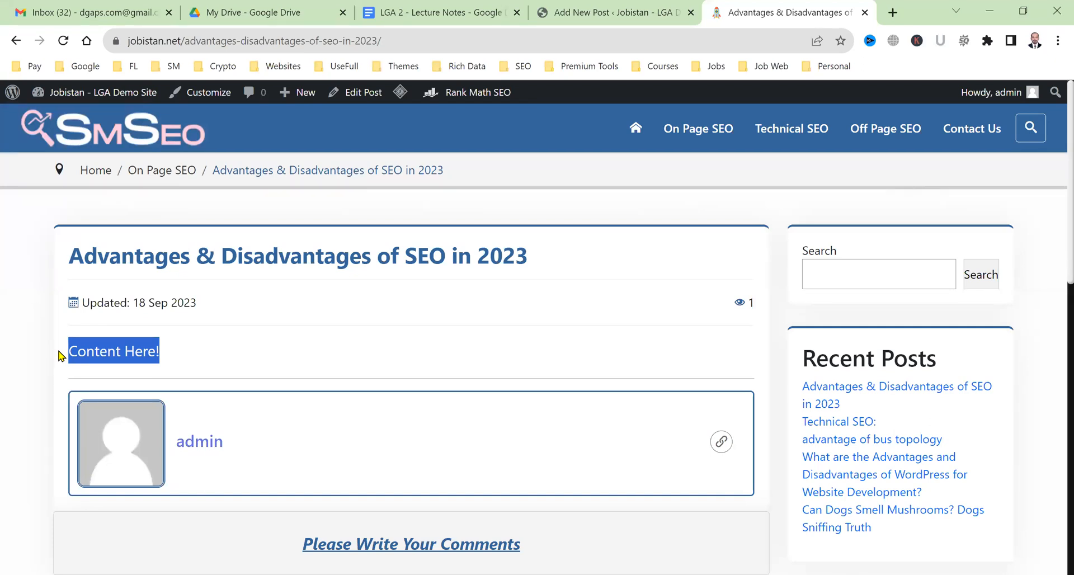
left_click(315, 357)
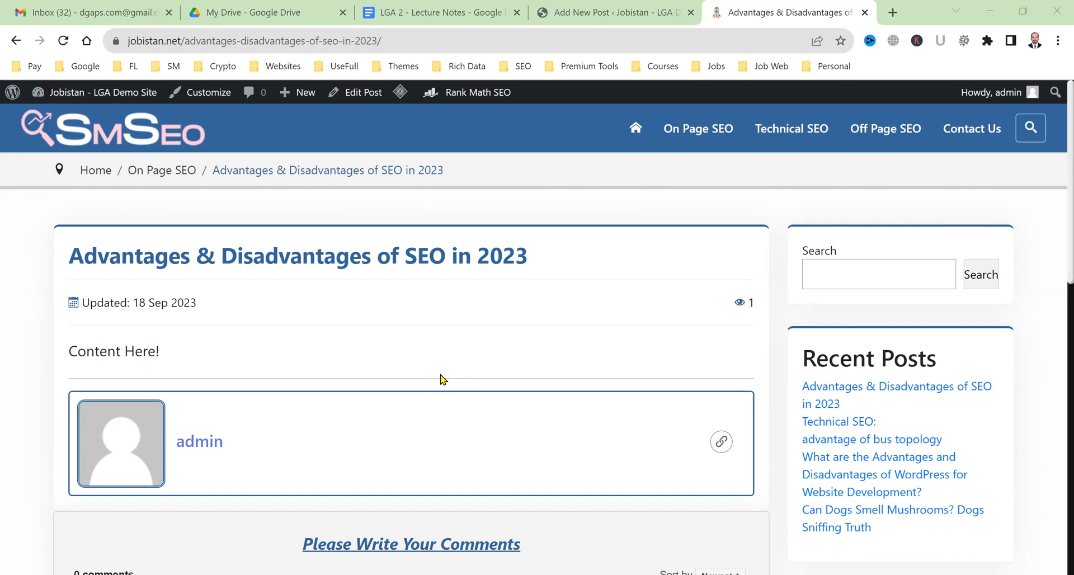
left_click(636, 8)
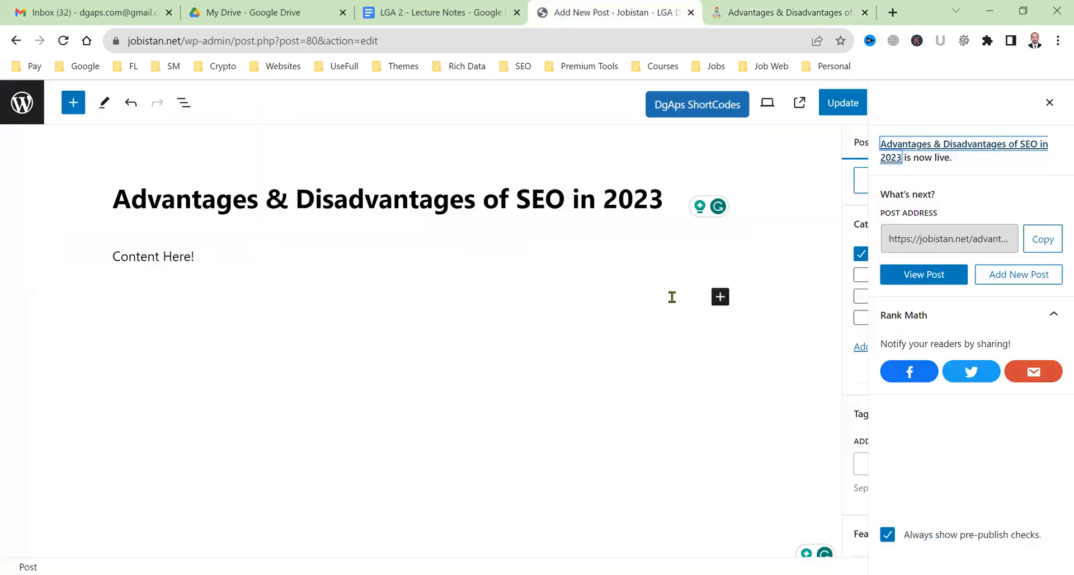
Open the full block inserter sidebar and scroll through its Blocks list.
left_click(721, 298)
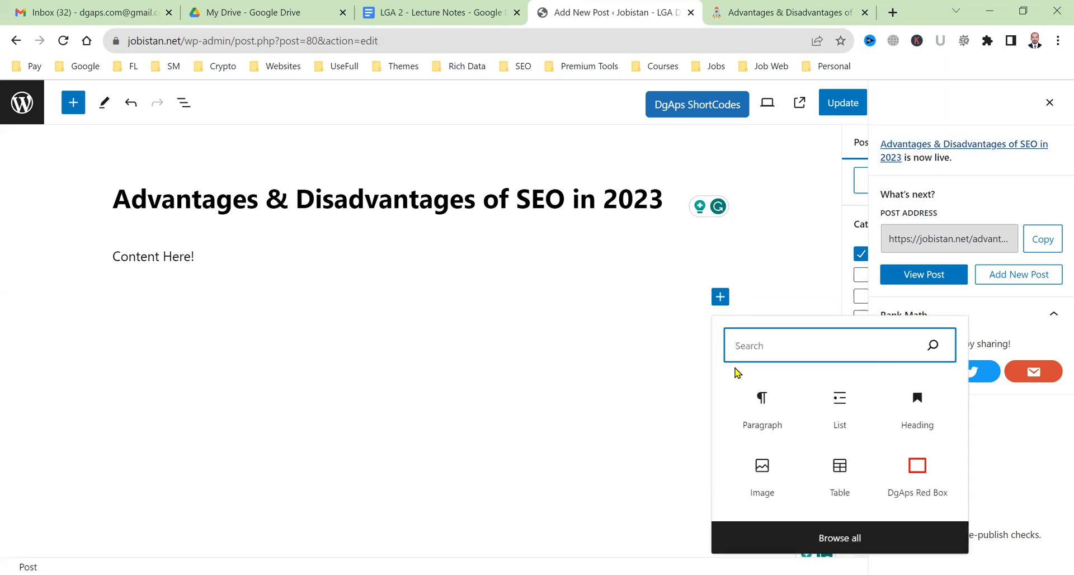
left_click(79, 106)
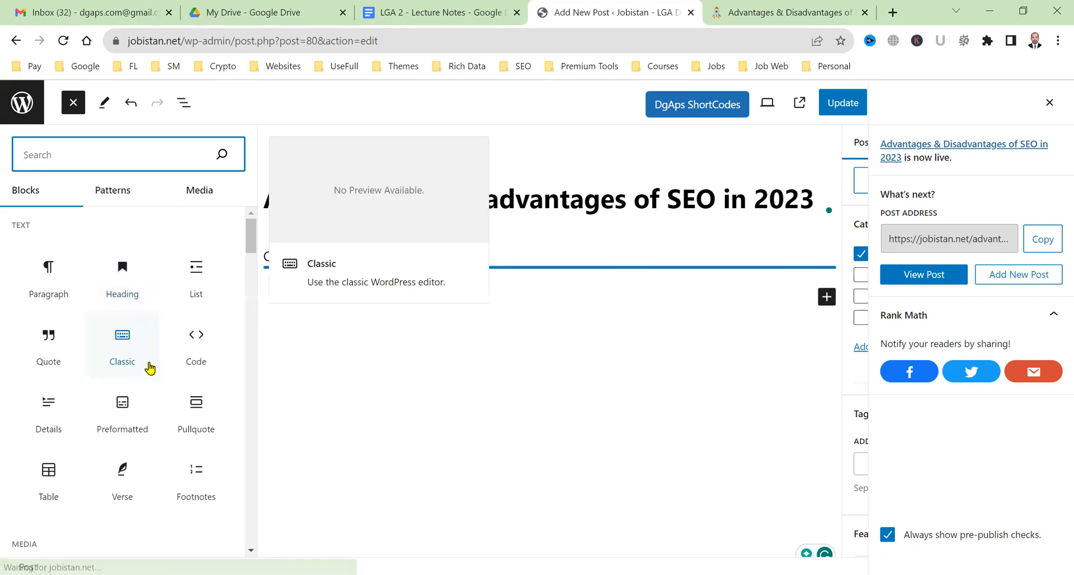
scroll(149, 366, "down", 15)
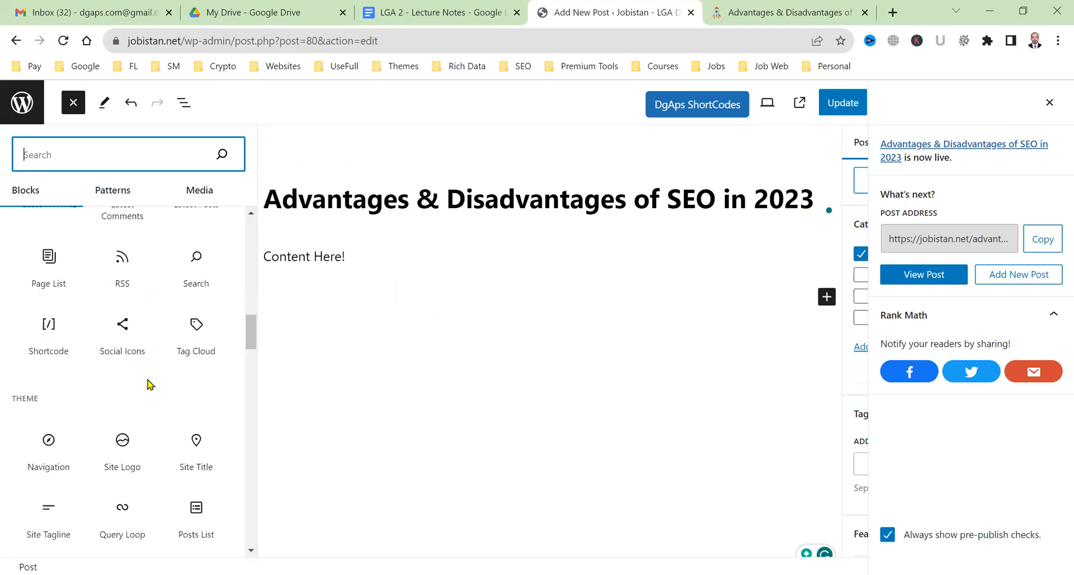
scroll(149, 384, "down", 10)
scroll(149, 384, "down", 10)
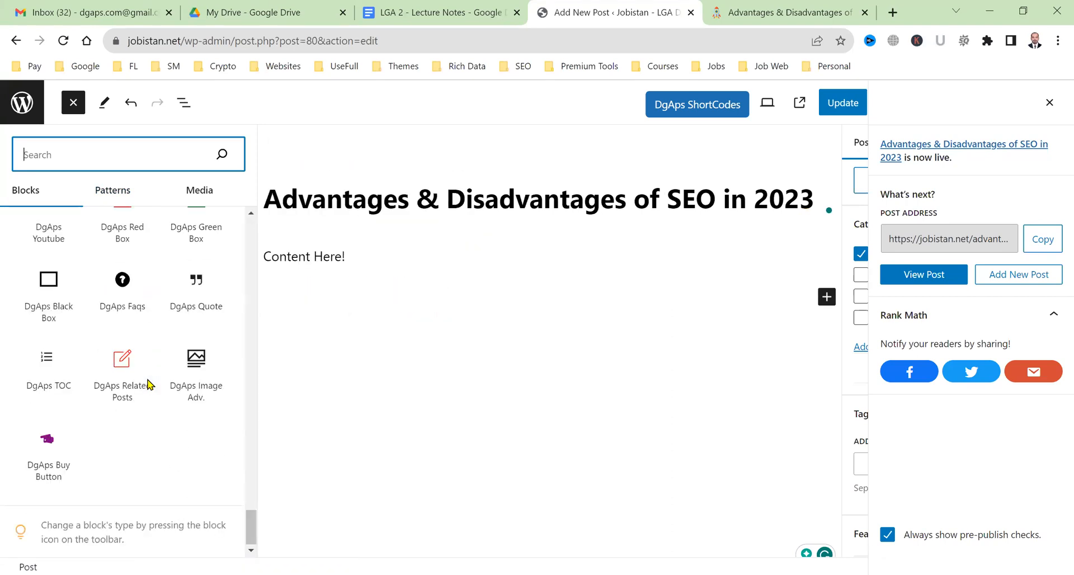
scroll(149, 383, "up", 10)
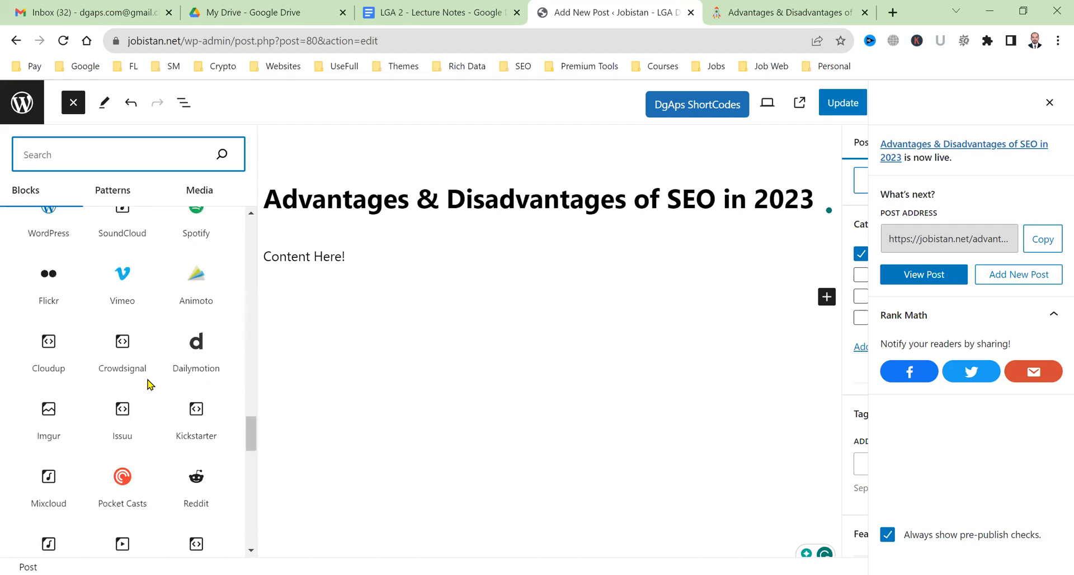
scroll(149, 384, "up", 15)
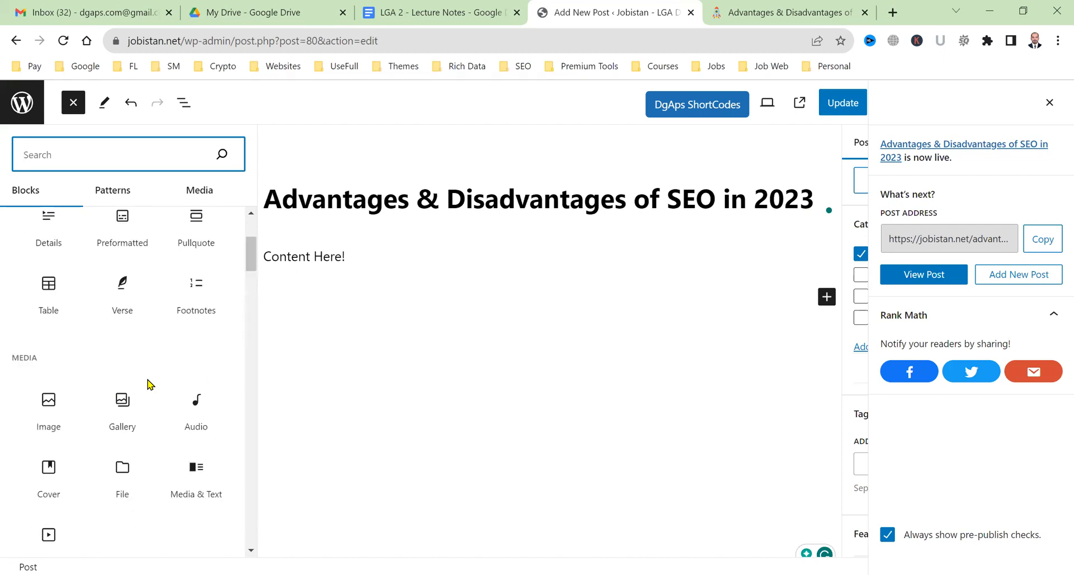
Browse the Patterns and Media (Images, Openverse) sections, then return to Blocks.
left_click(108, 205)
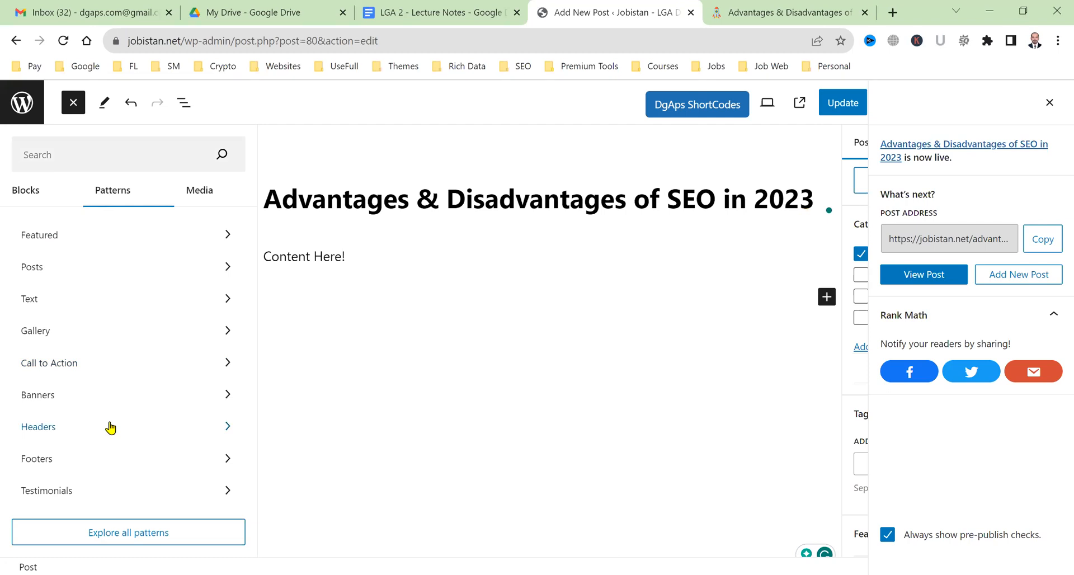
left_click(202, 204)
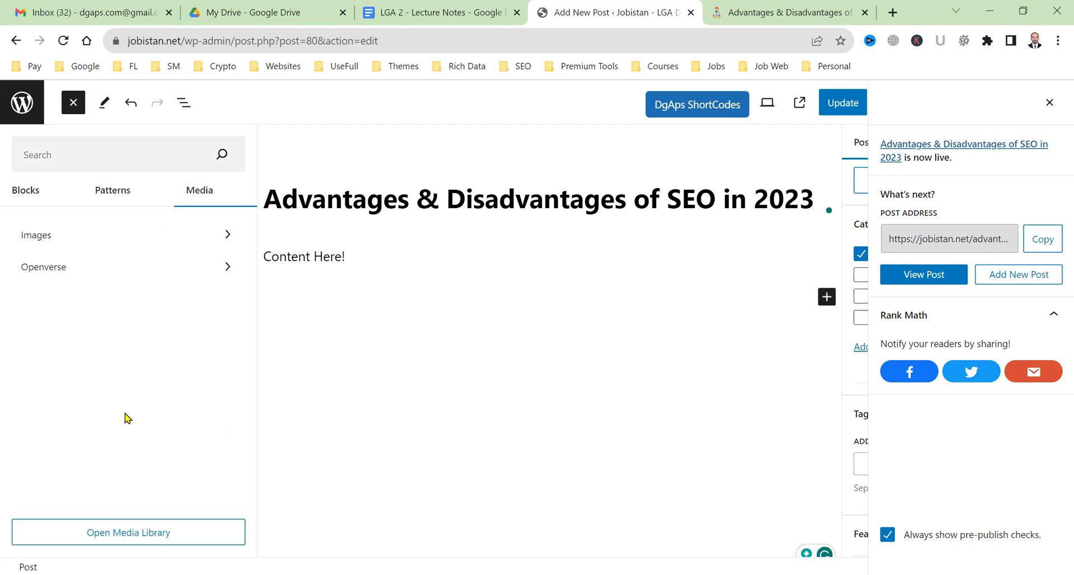
left_click(56, 190)
mouse_move(47, 278)
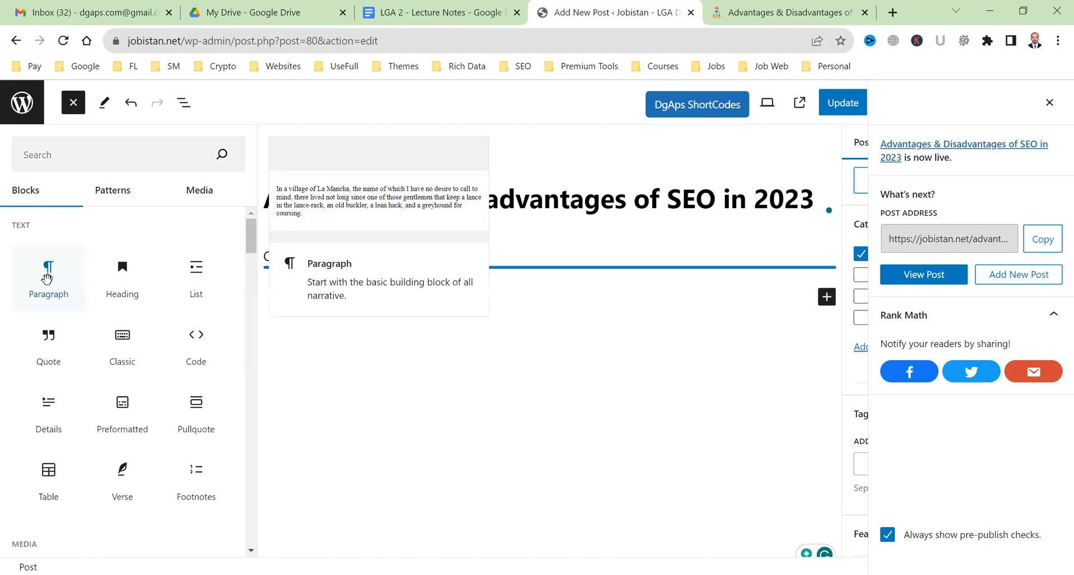
mouse_move(132, 304)
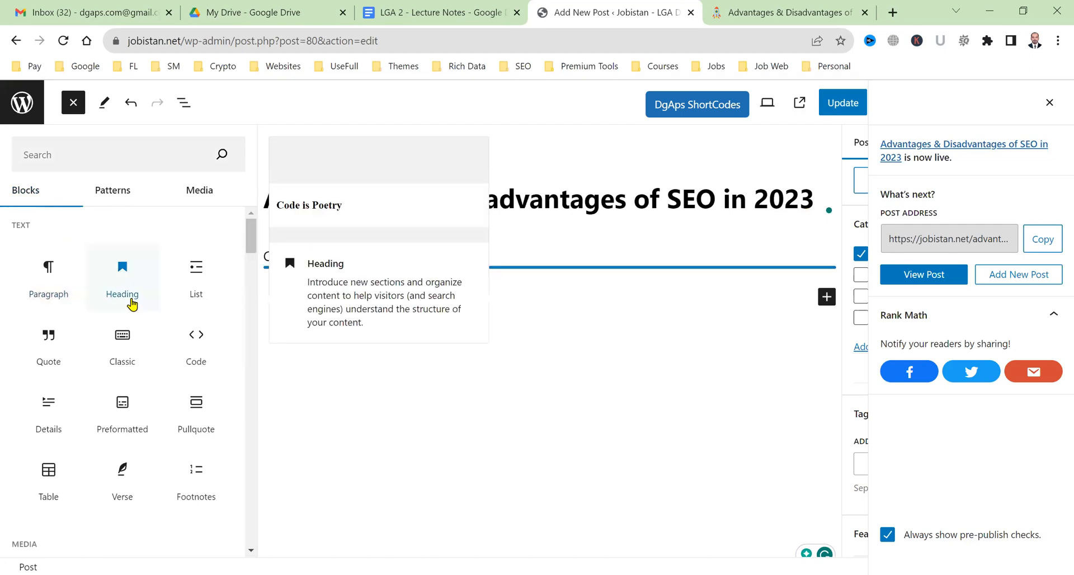
mouse_move(199, 295)
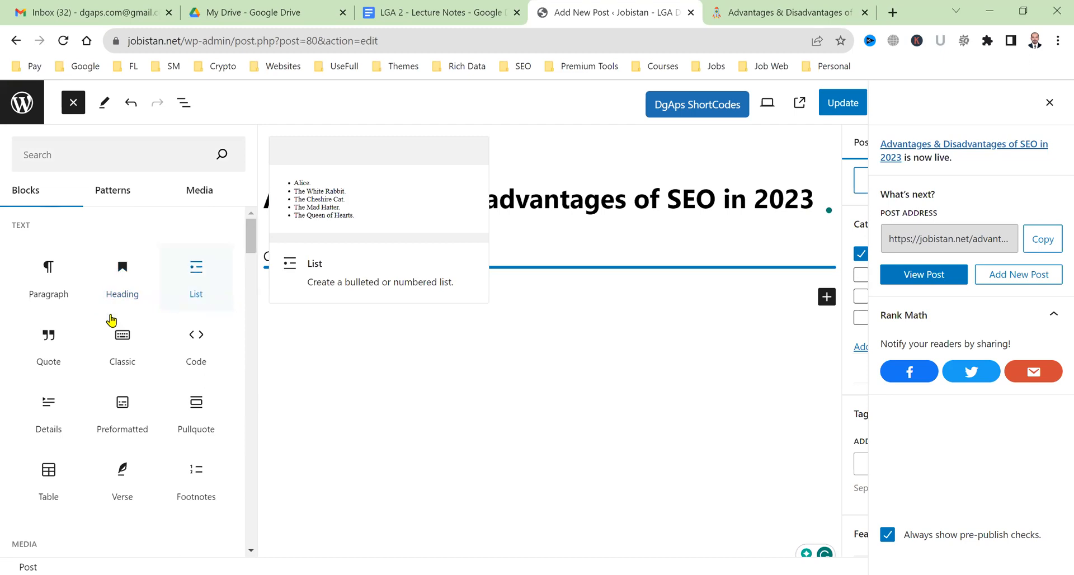
mouse_move(25, 359)
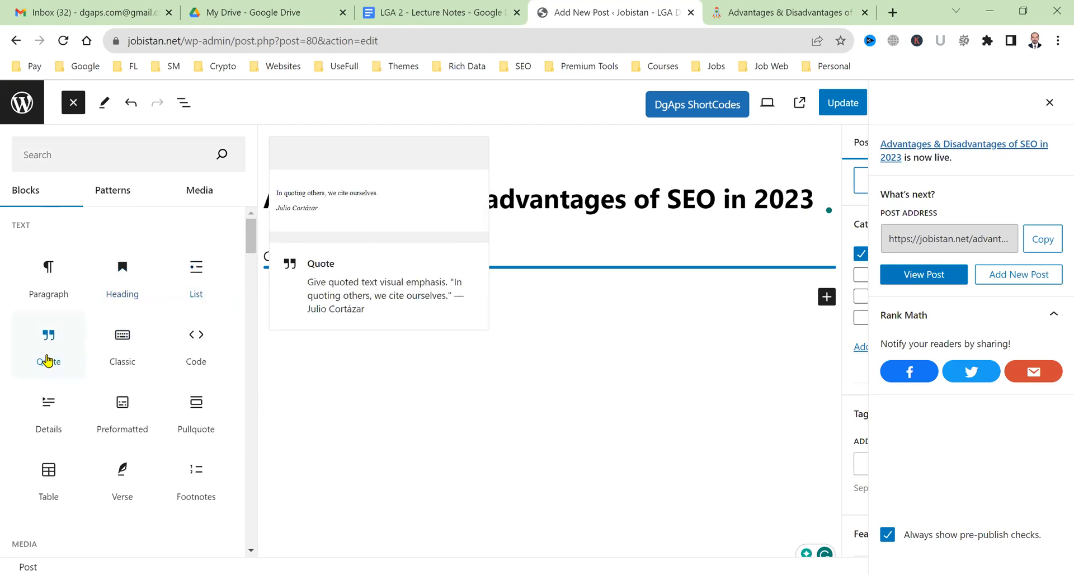
mouse_move(115, 360)
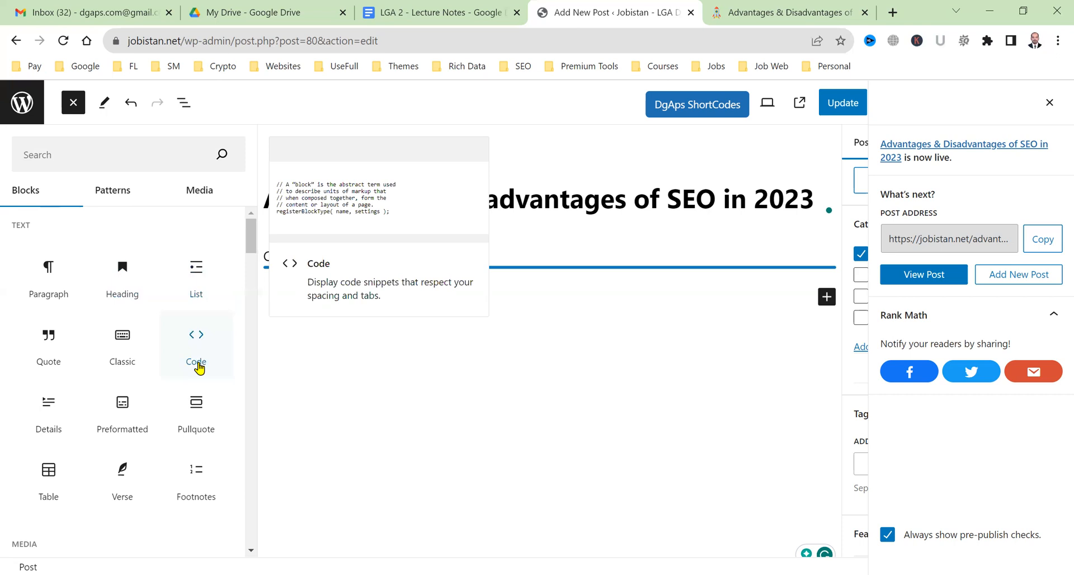
scroll(159, 495, "down", 4)
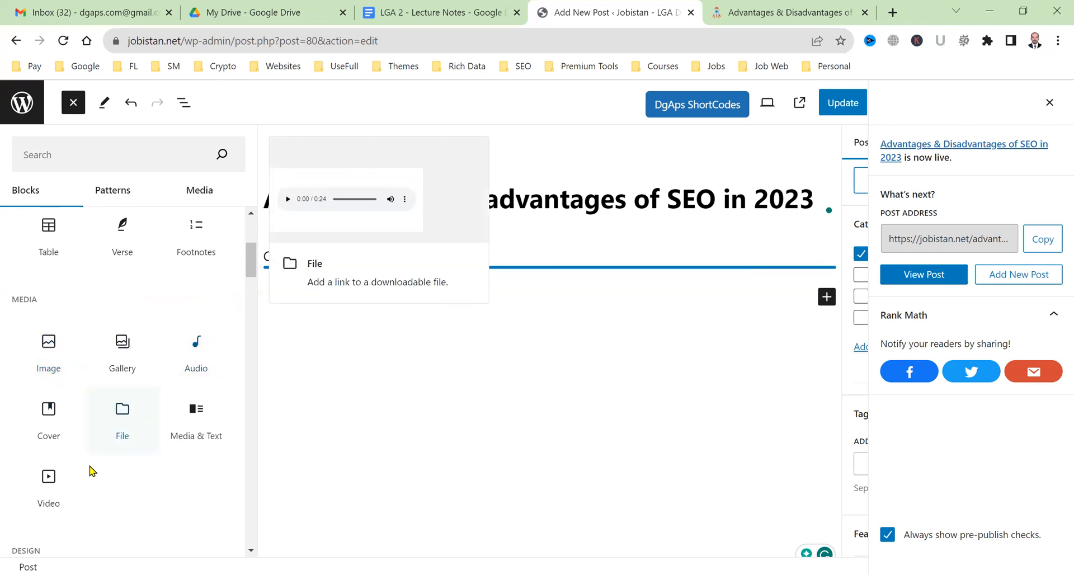
scroll(75, 485, "down", 2)
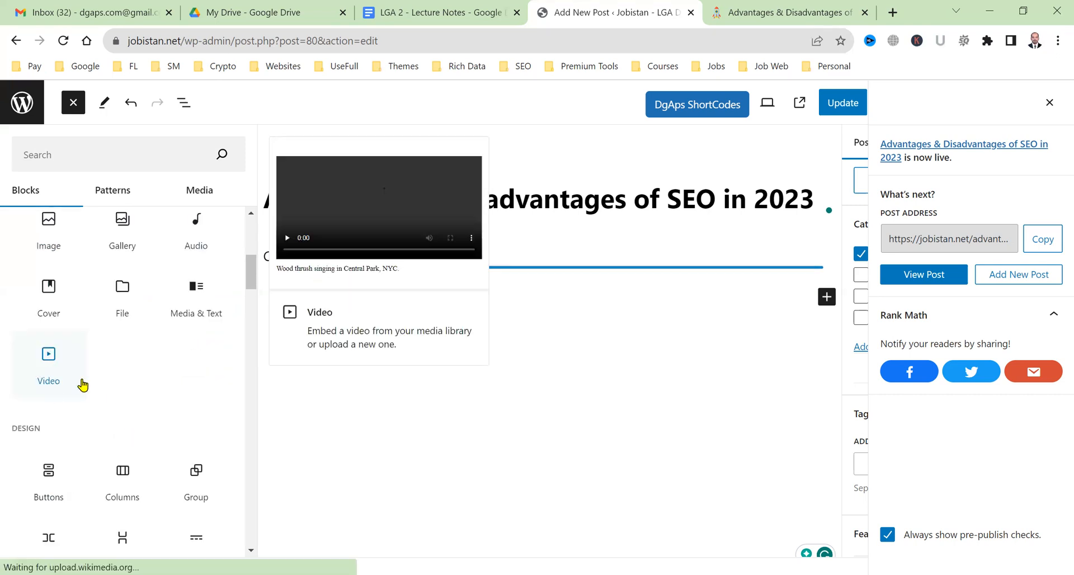
scroll(28, 348, "down", 2)
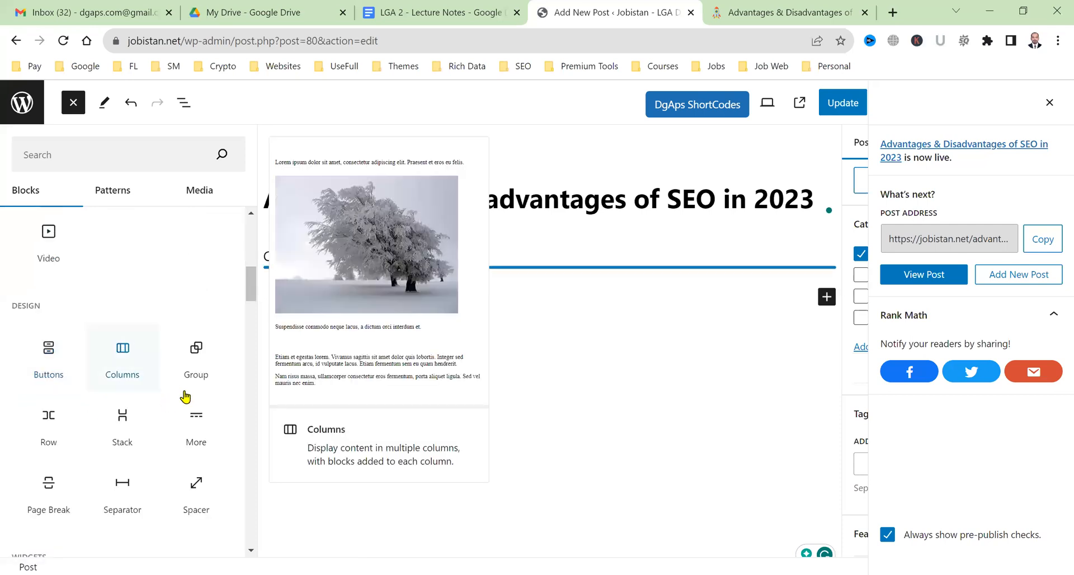
scroll(161, 448, "down", 6)
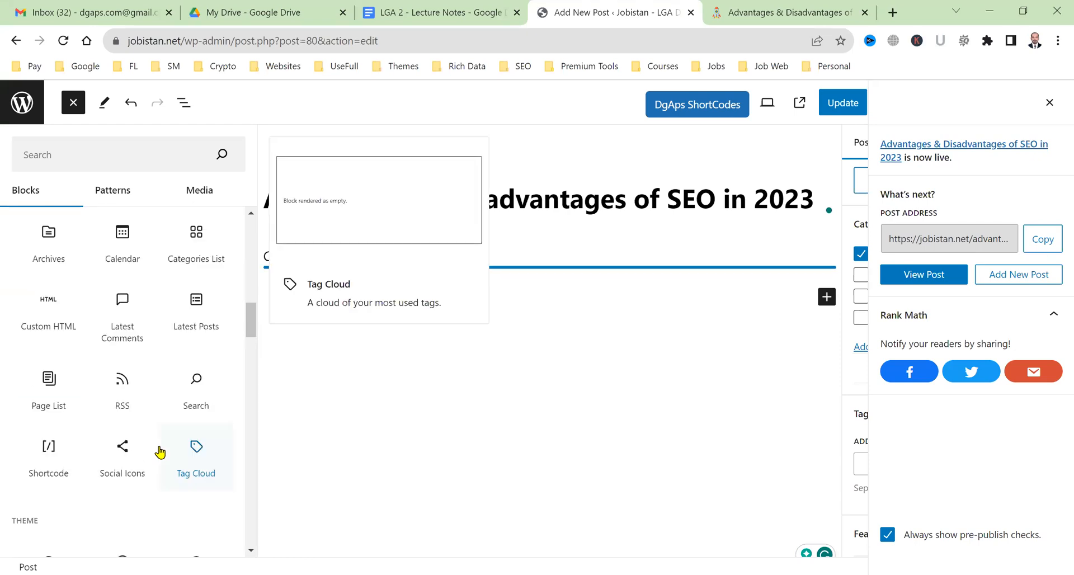
scroll(160, 452, "down", 4)
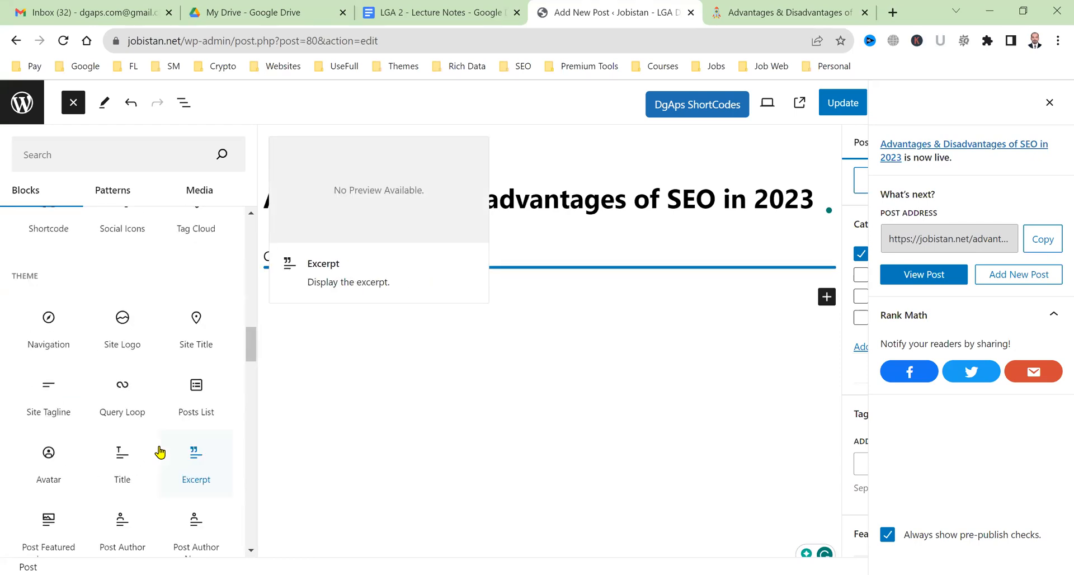
scroll(160, 452, "down", 10)
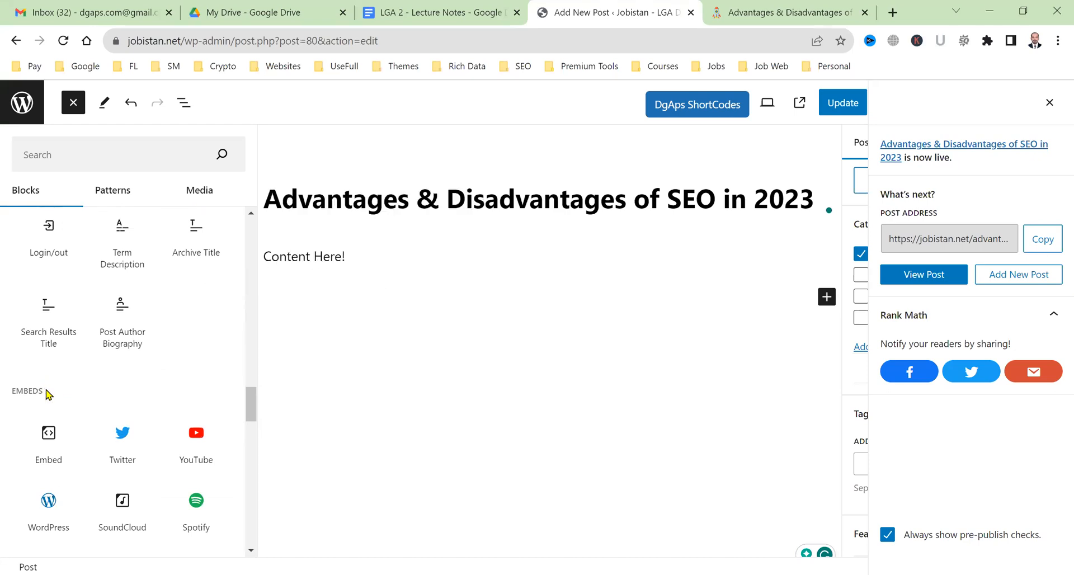
Scroll down the inserter and highlight the DGAPS custom blocks section.
scroll(47, 393, "down", 14)
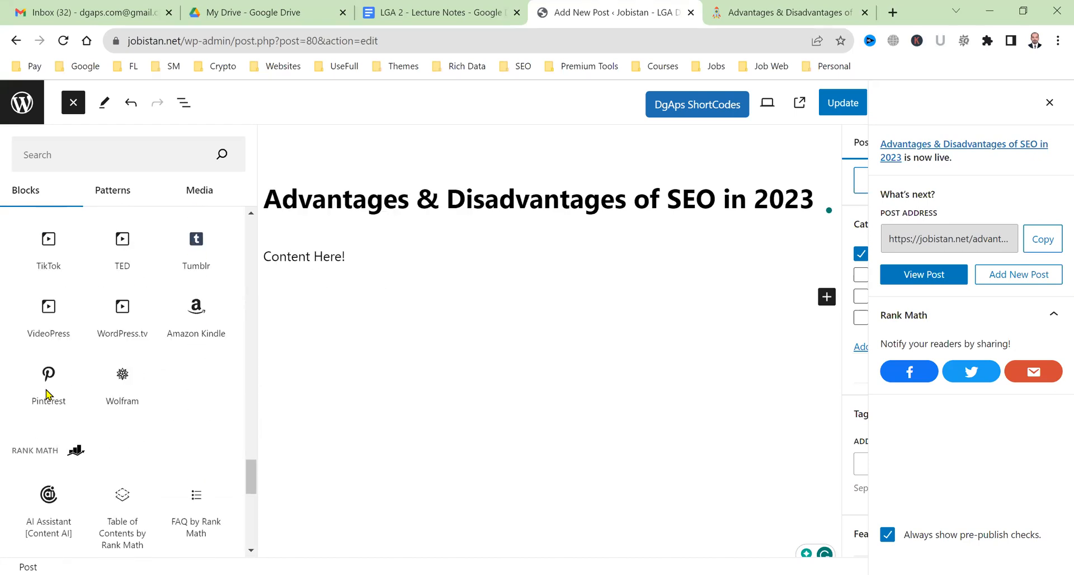
scroll(47, 386, "down", 5)
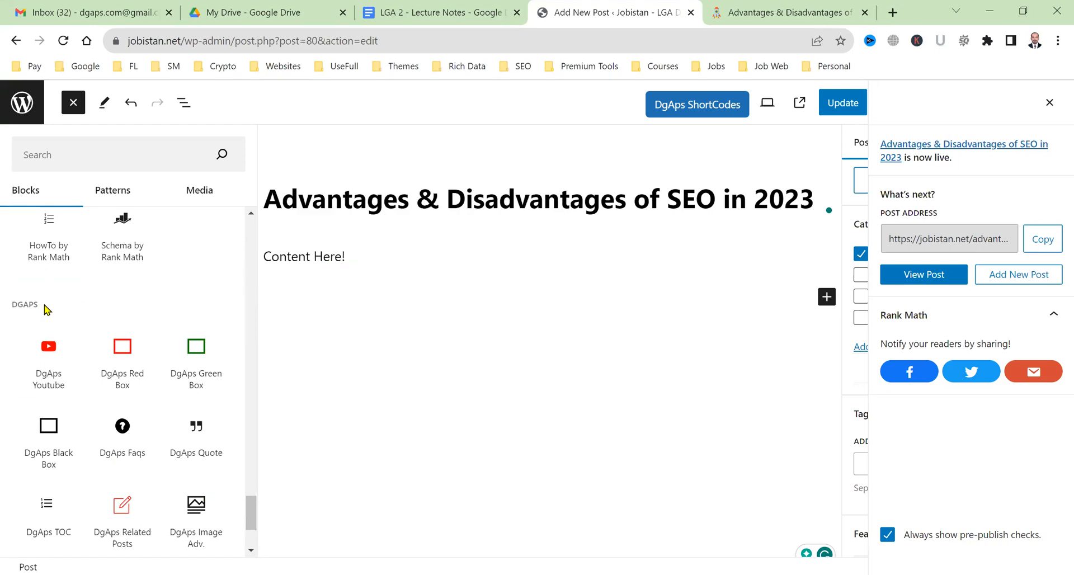
double_click(24, 307)
scroll(139, 313, "down", 3)
mouse_move(149, 342)
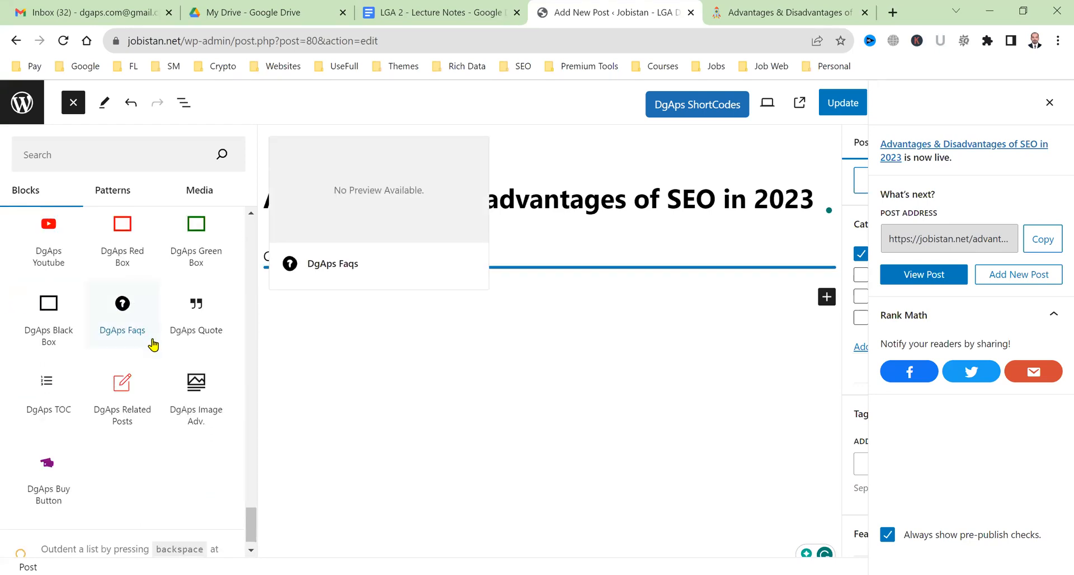
scroll(128, 350, "up", 2)
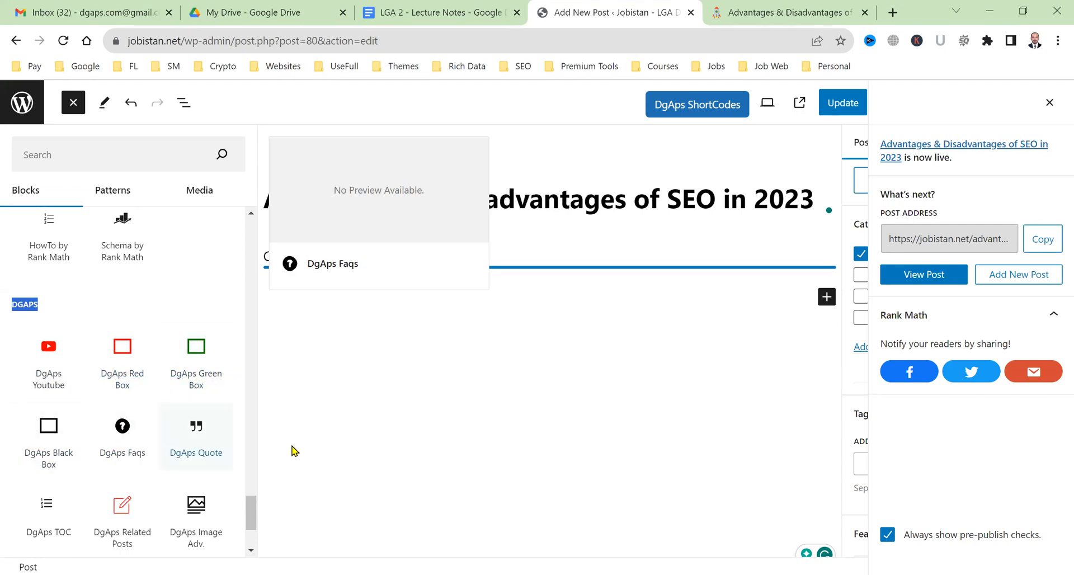
Scroll through the remaining embed blocks and close the block inserter.
scroll(116, 459, "down", 2)
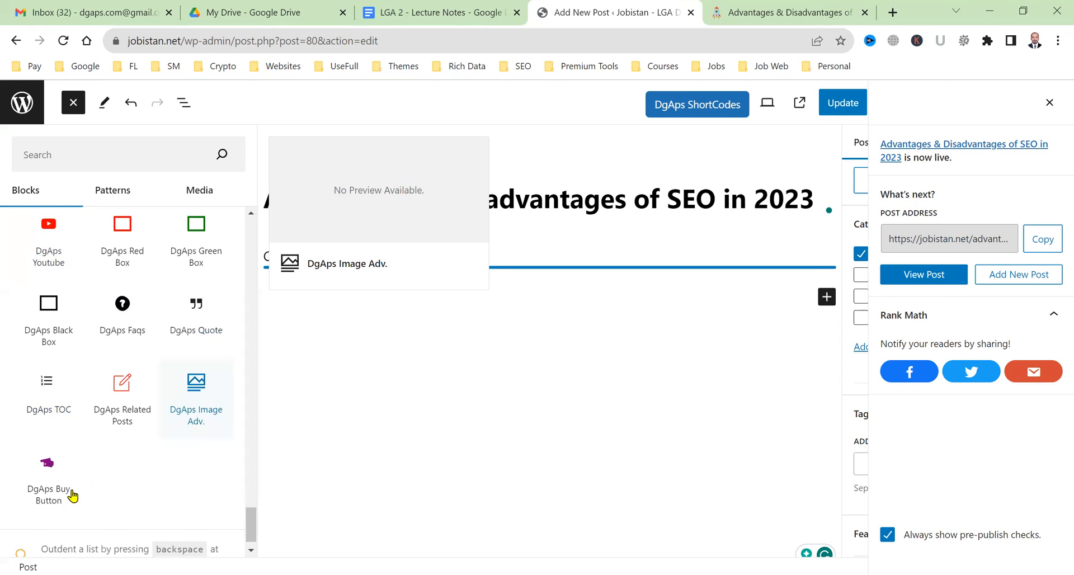
scroll(70, 472, "down", 1)
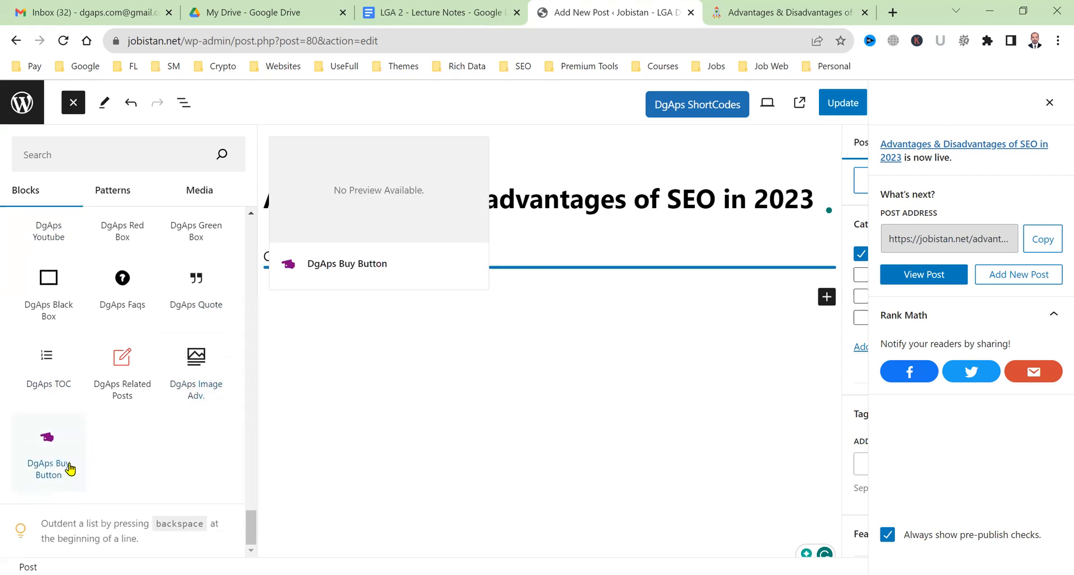
scroll(72, 398, "up", 2)
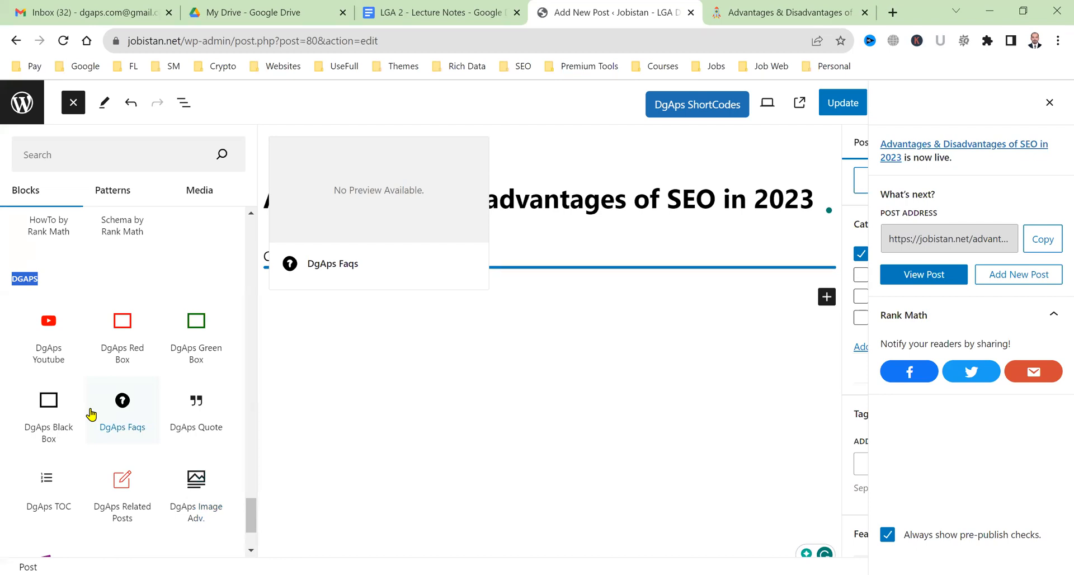
scroll(92, 414, "up", 2)
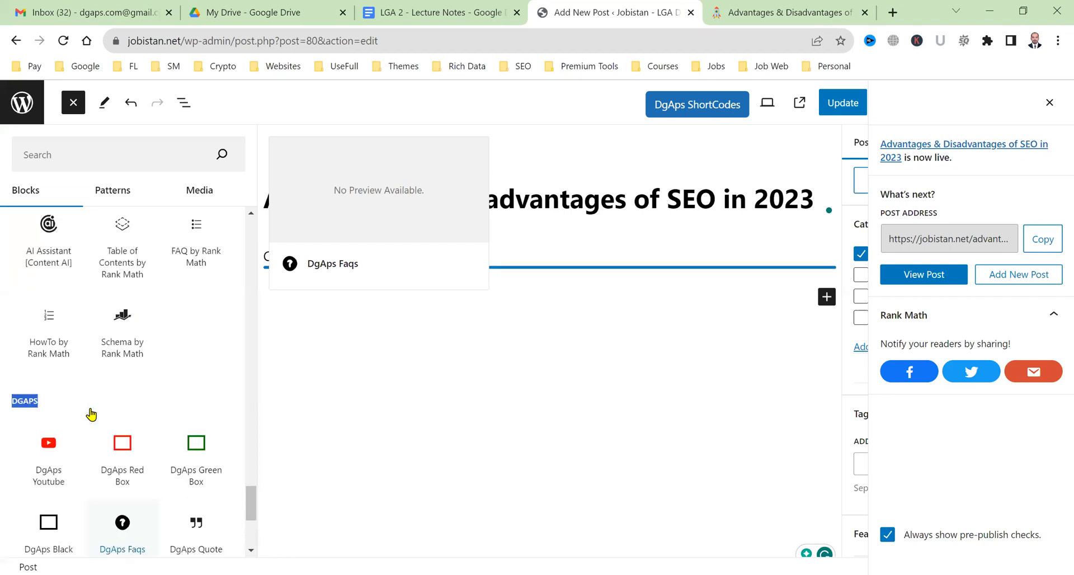
scroll(140, 435, "up", 2)
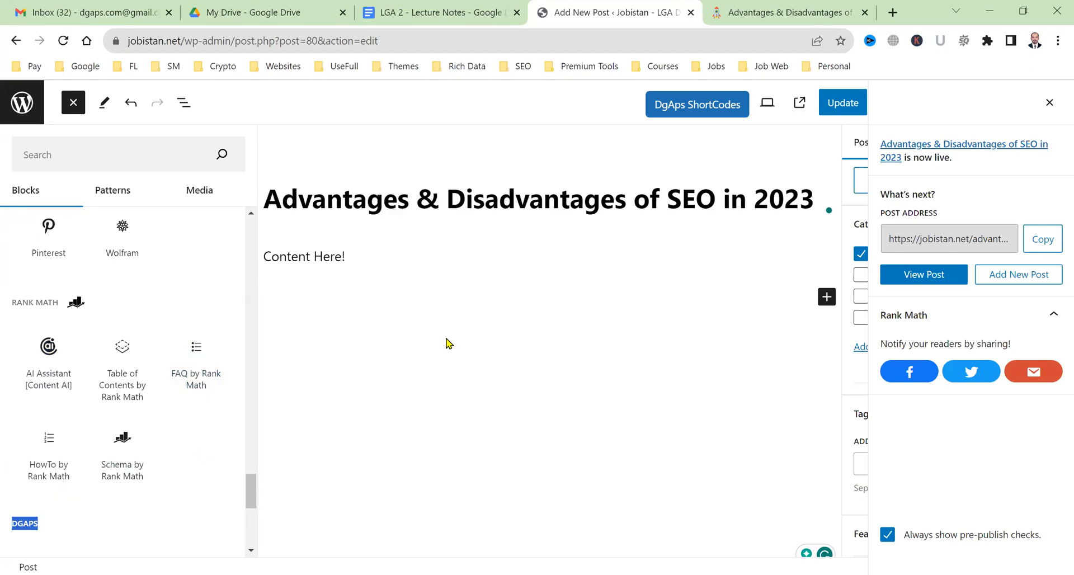
scroll(91, 385, "up", 2)
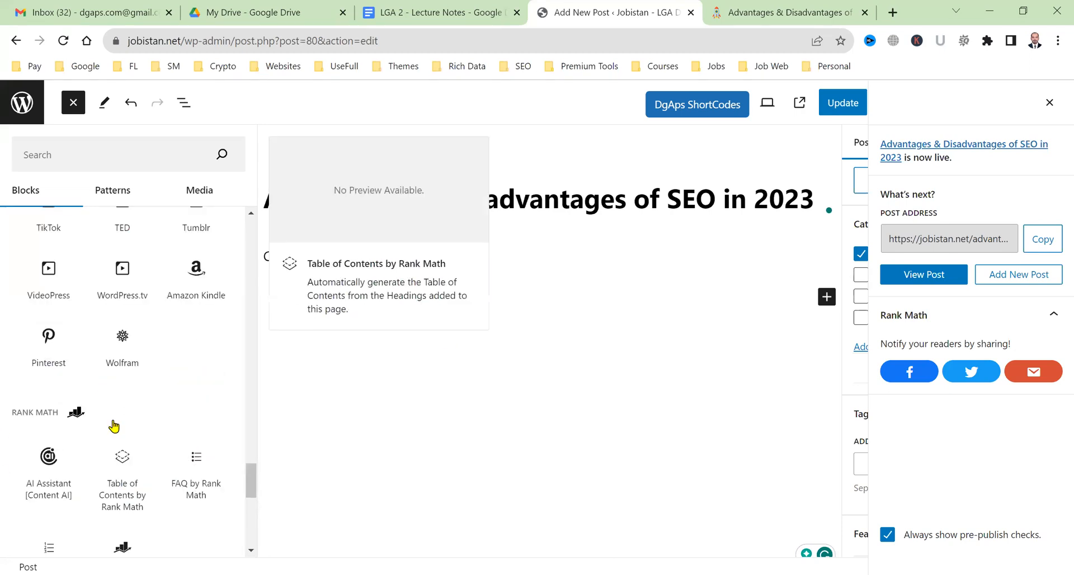
scroll(112, 426, "up", 10)
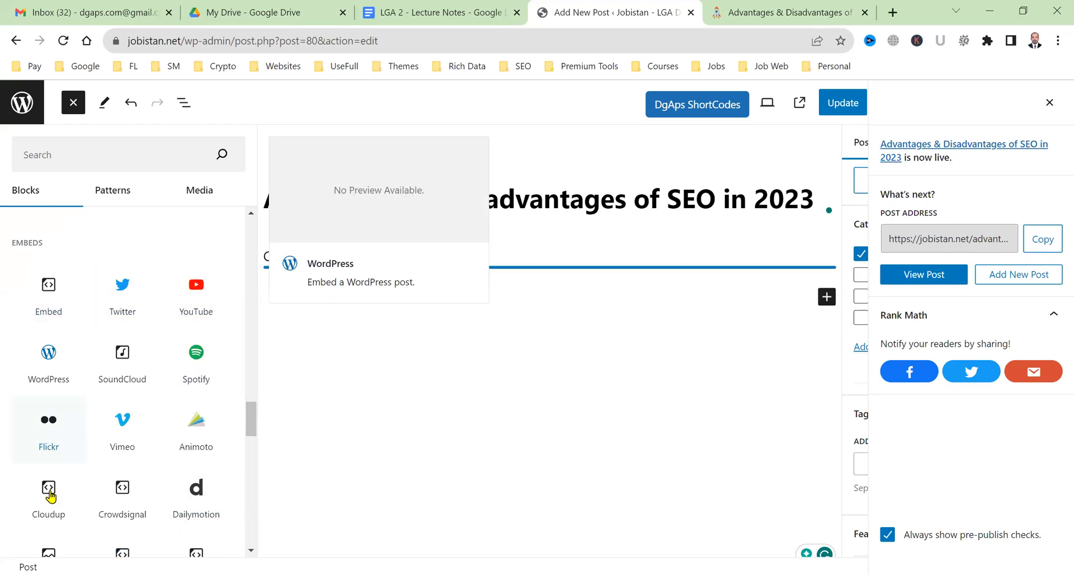
scroll(181, 407, "up", 10)
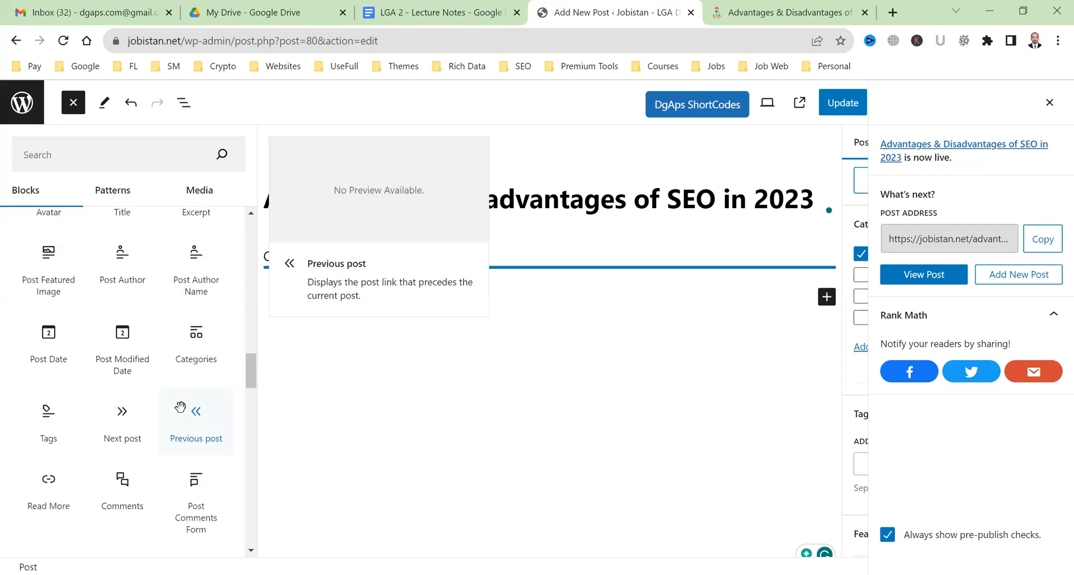
left_click(524, 391)
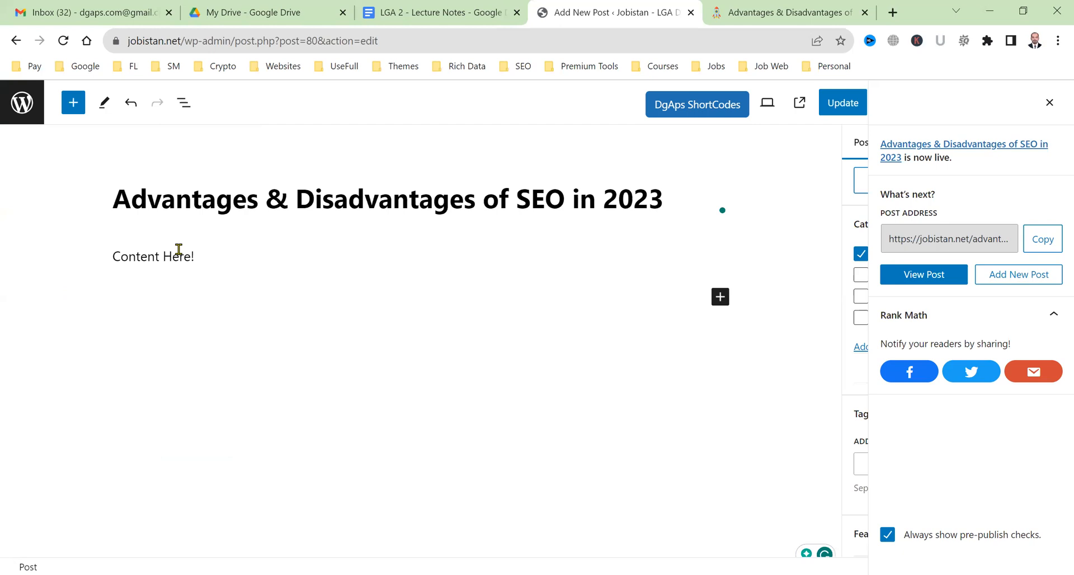
left_click(198, 265)
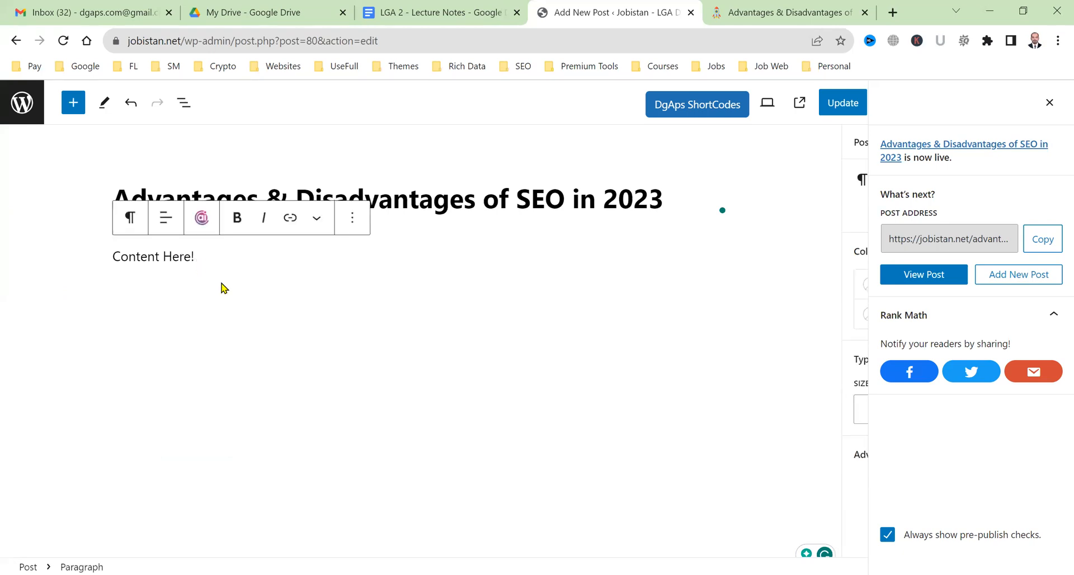
left_click(225, 367)
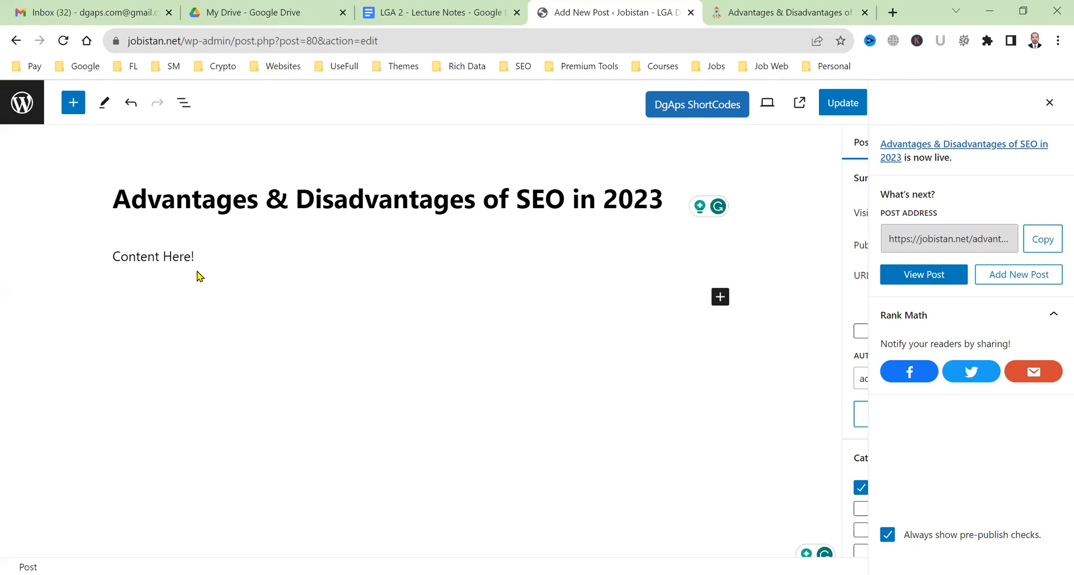
triple_click(172, 256)
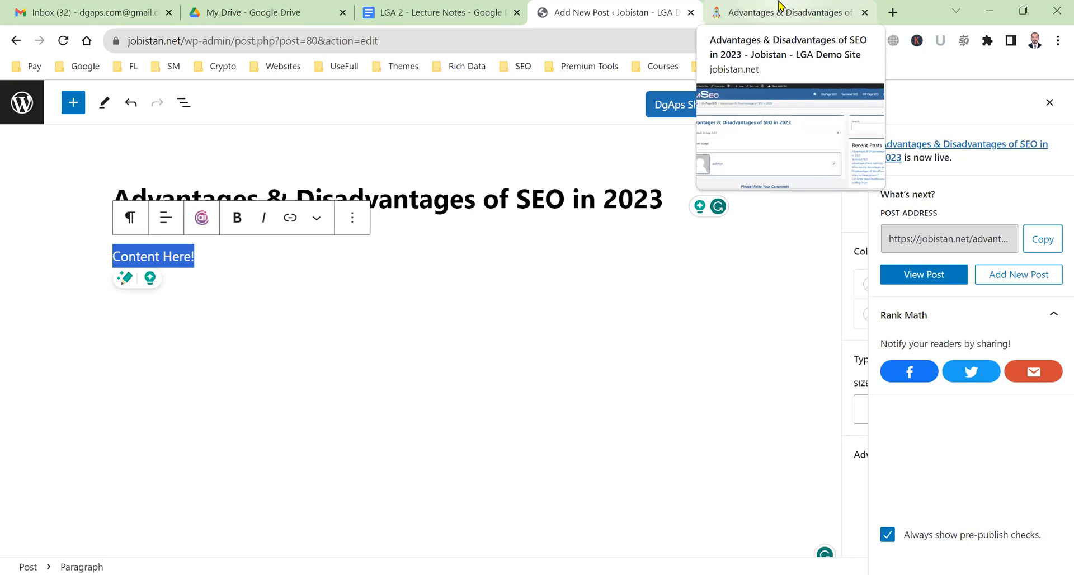
key("alt+Tab")
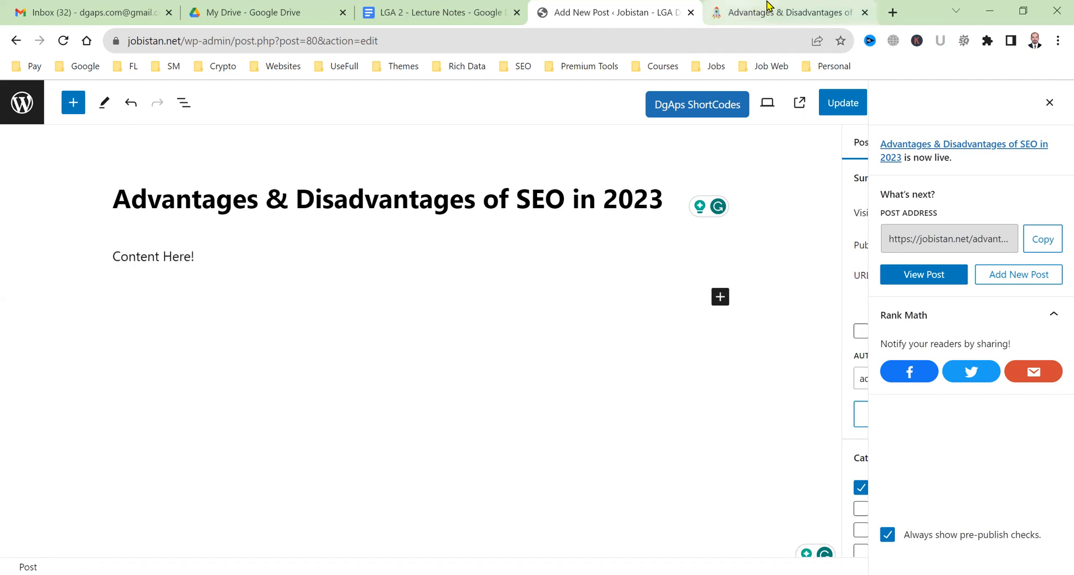
View the live post, move its tab before the editor tab, and open a blank tab.
left_click(784, 12)
left_click_drag(792, 5, 601, 6)
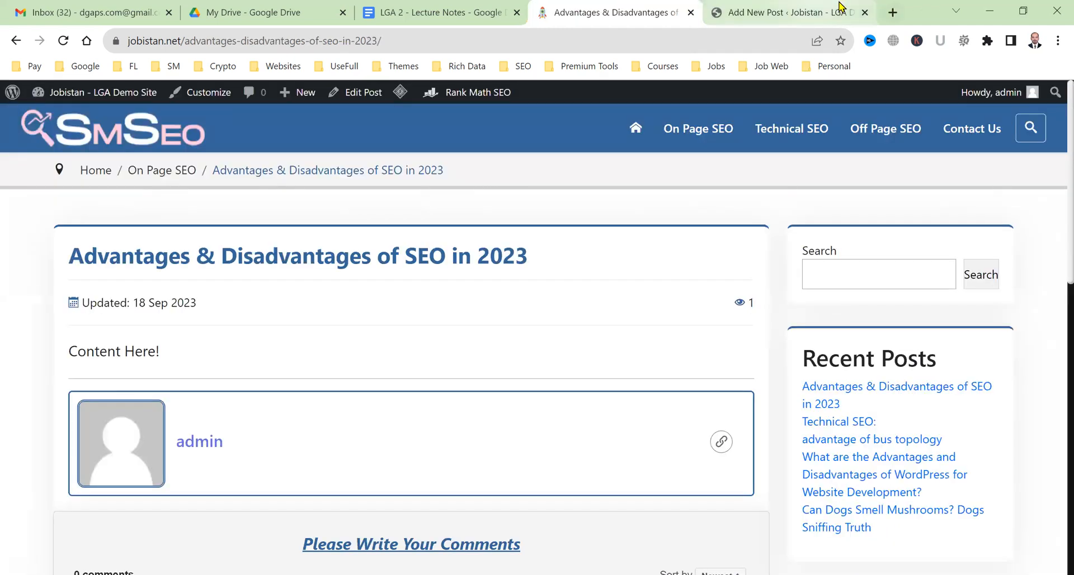
left_click(892, 12)
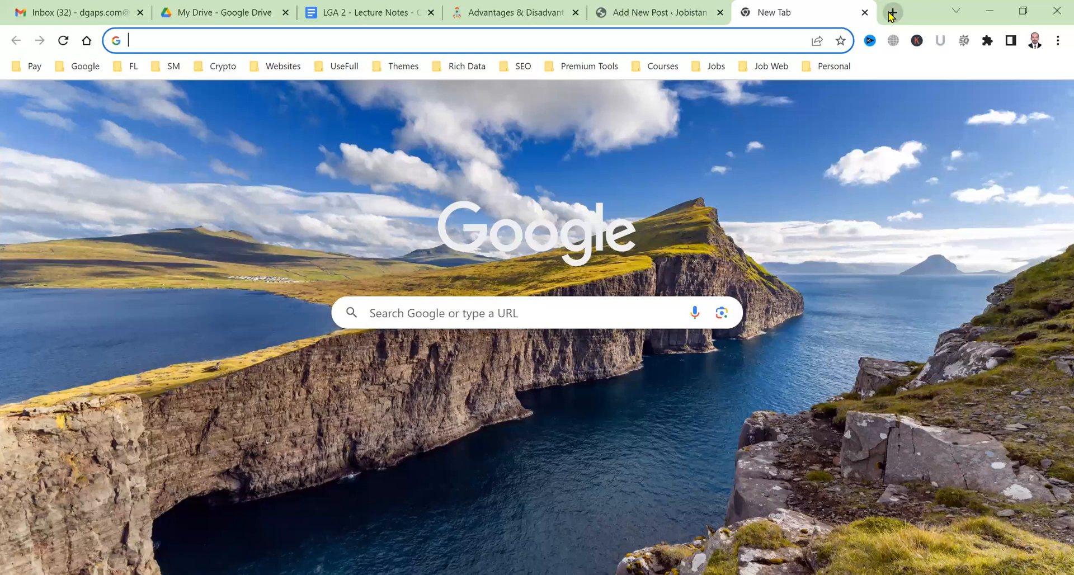
Google 'advantages of SEO' and open Infidigit's 'Top 15 Benefits of SEO' article in a new tab.
type("google.com")
key("Return")
type("advantages of SE")
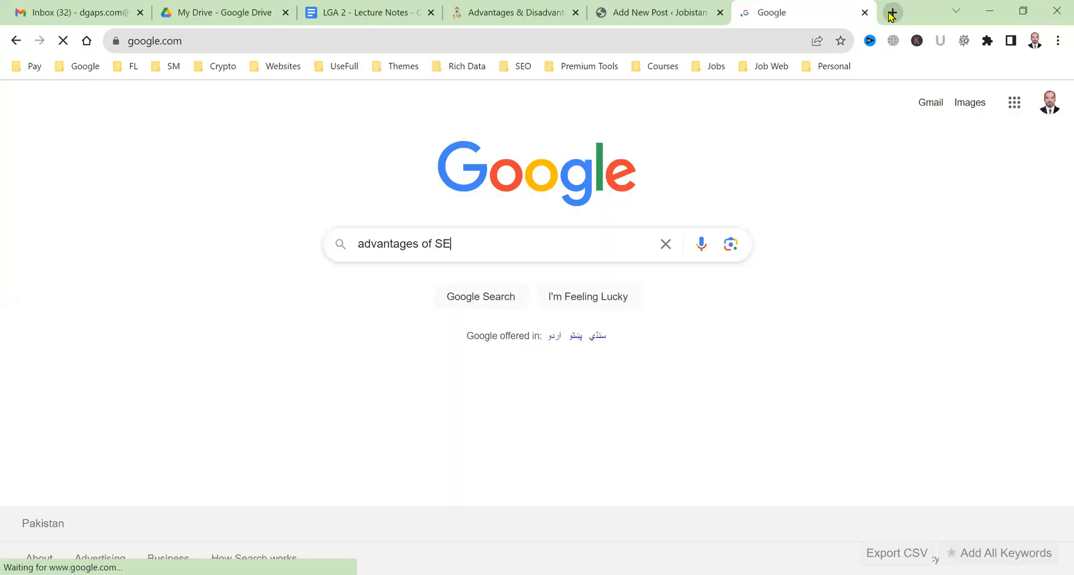
type("O")
key("Return")
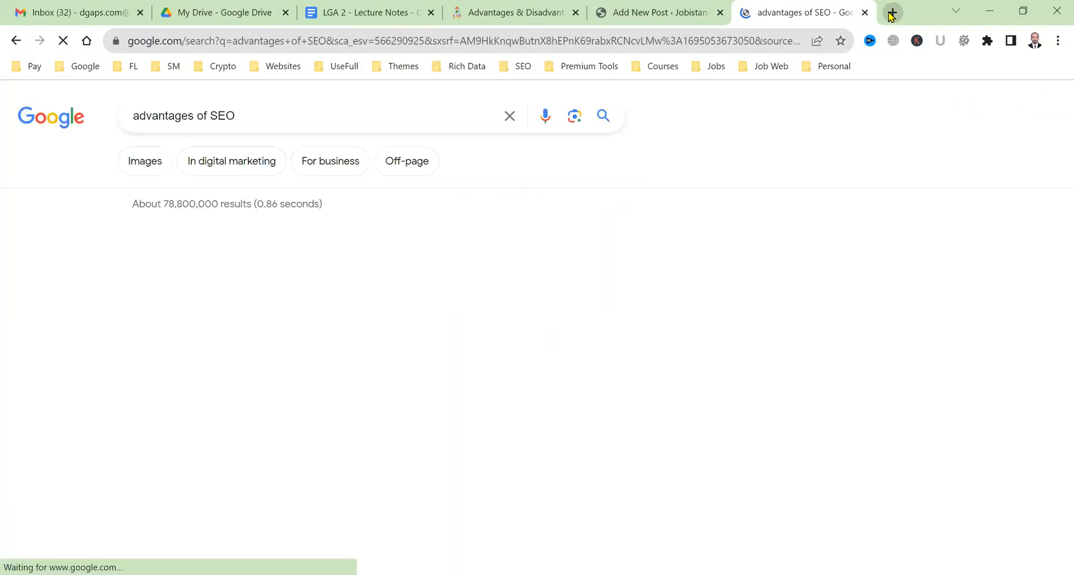
scroll(279, 431, "down", 9)
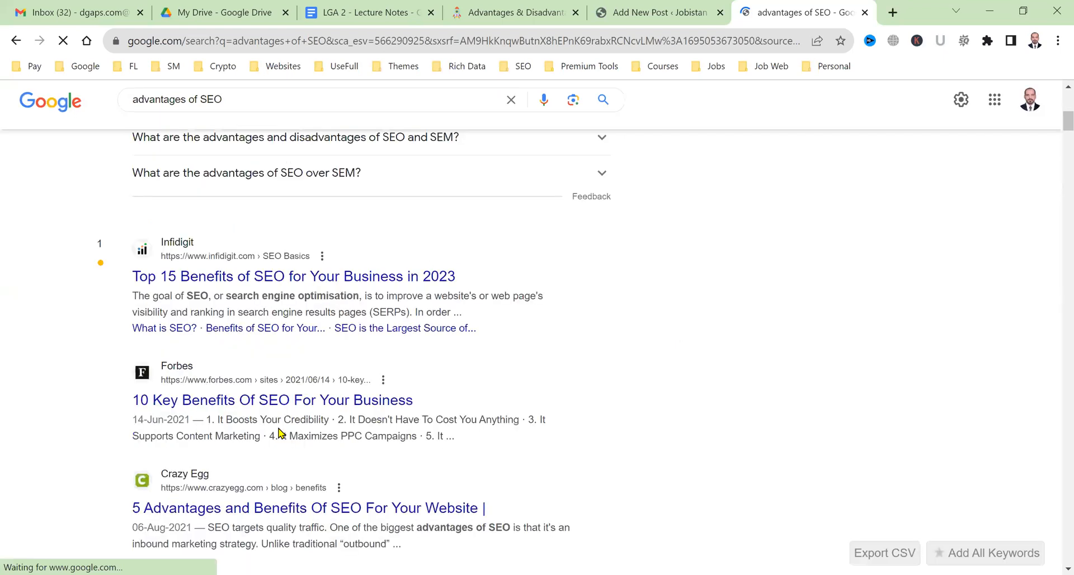
middle_click(305, 278)
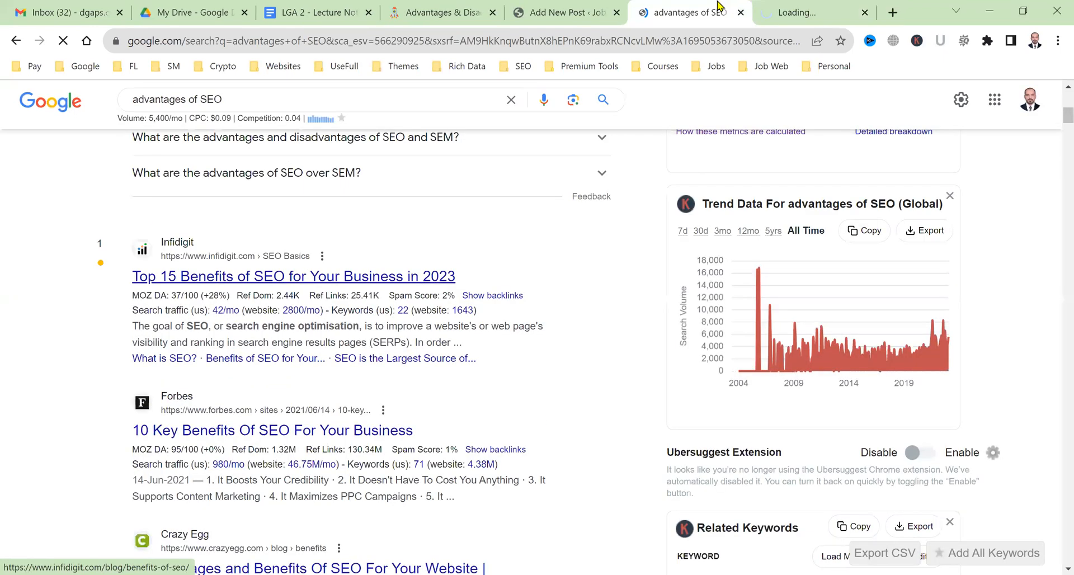
left_click(790, 7)
Skim the Infidigit article's introduction, then return to the WordPress 'Add New Post' editor.
scroll(587, 288, "down", 7)
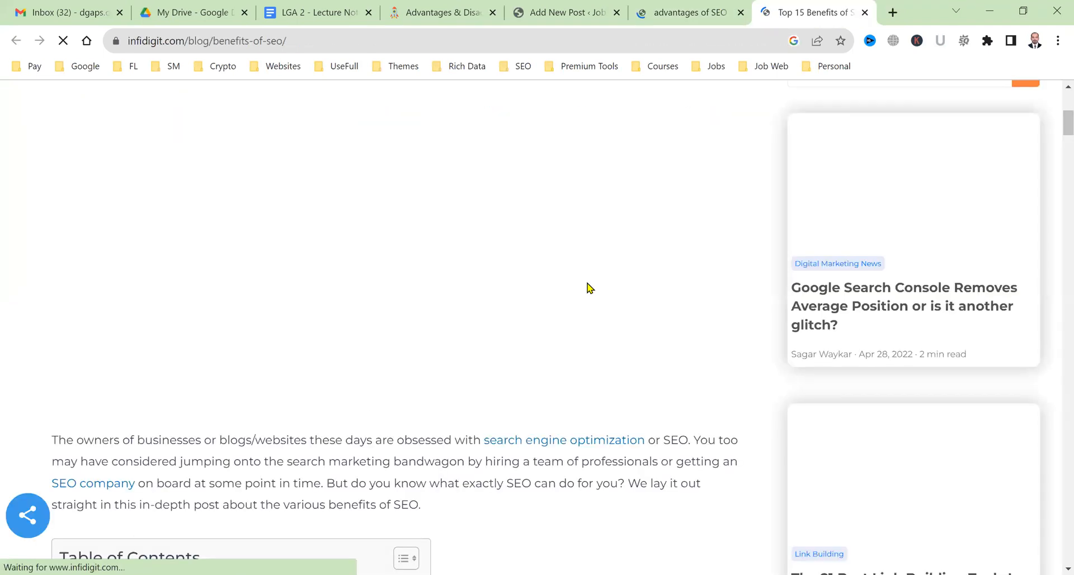
scroll(587, 288, "down", 5)
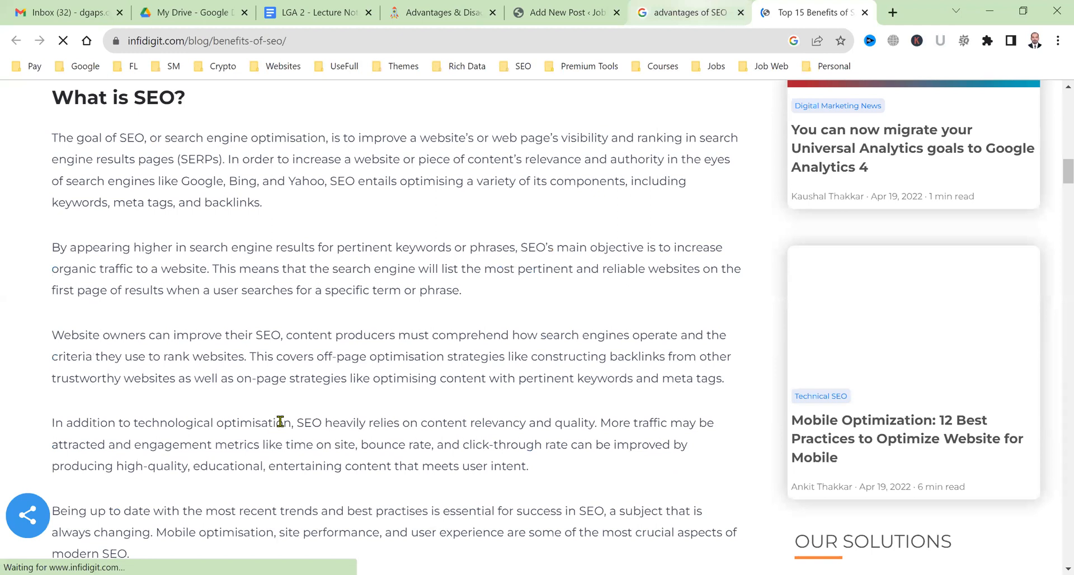
scroll(409, 427, "up", 12)
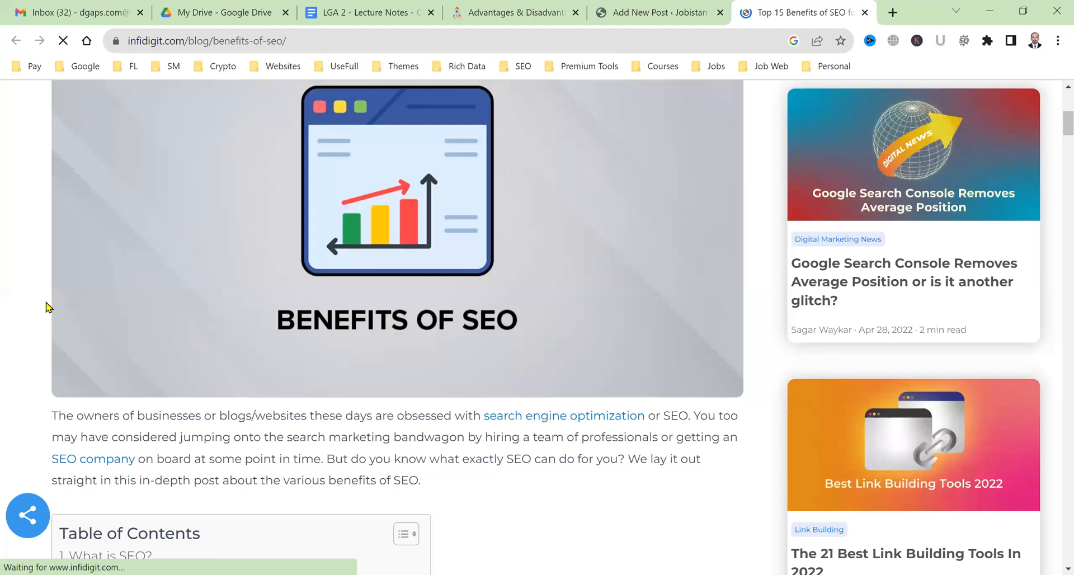
left_click(664, 8)
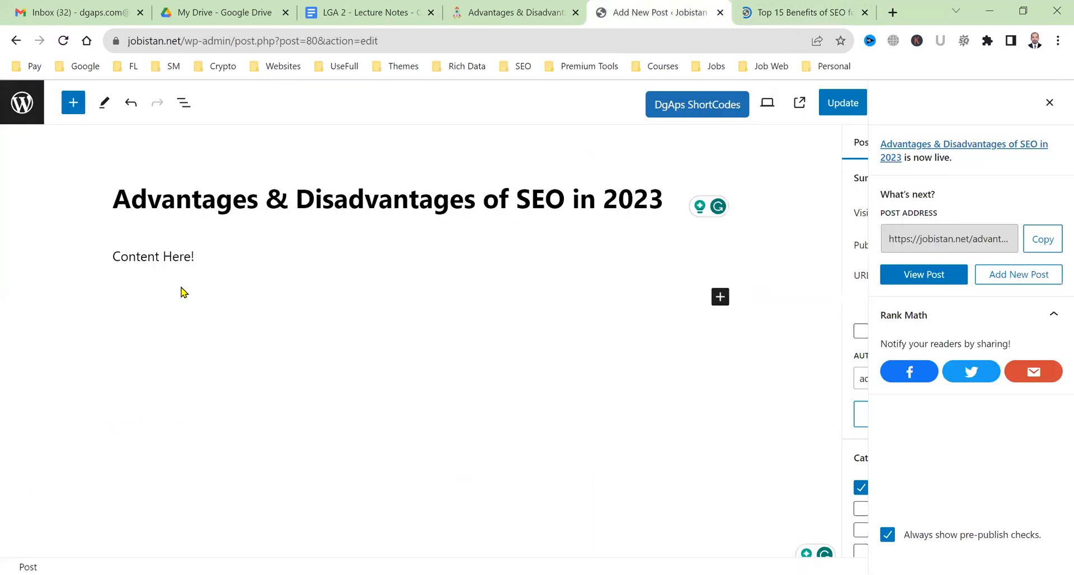
Paste the Infidigit intro paragraph over 'Content Here!' and start a new empty paragraph.
triple_click(149, 258)
type("The owners of businesses or blogs/websites these days are obsessed with search engine optimization or SEO. You too may have considered jumping onto the search marketing bandwagon by hiring a team of professionals or getting an SEO company on board at some point in time. But do you know what exactly SEO can do for you? We lay it out straight in this in-depth post about the various benefits of SEO.")
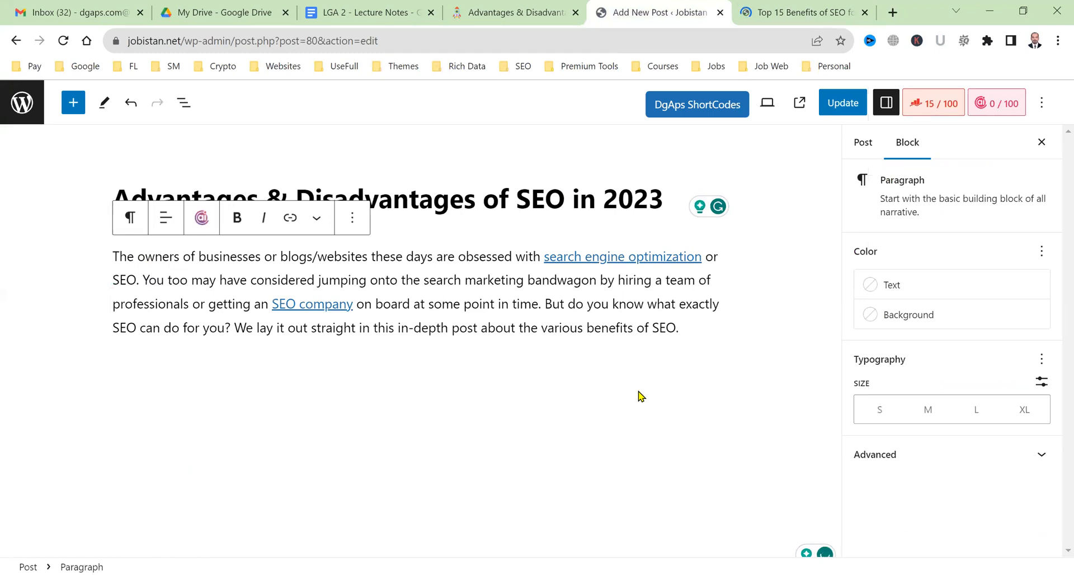
key("Return")
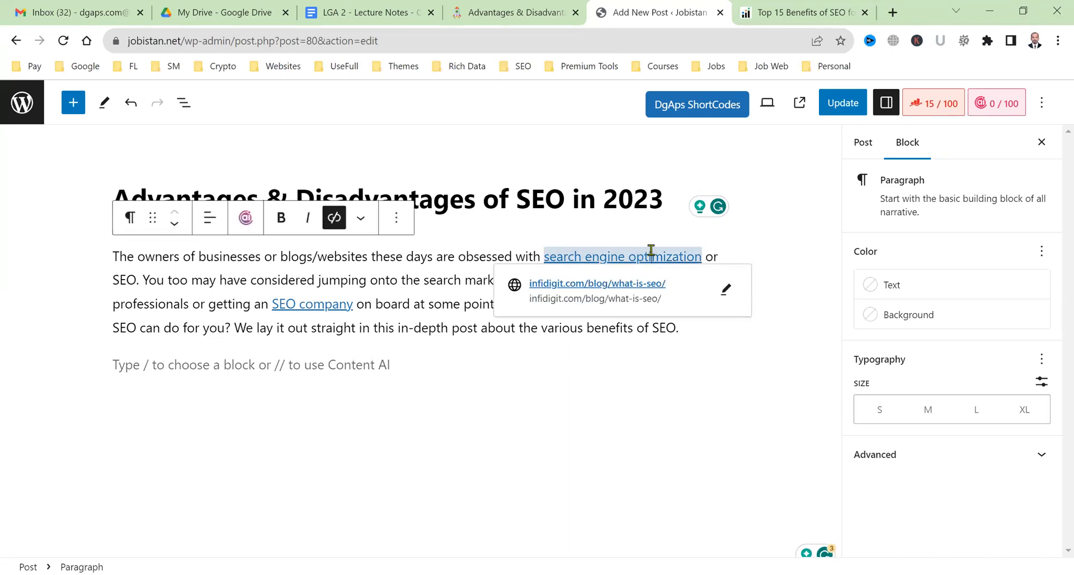
left_click(334, 218)
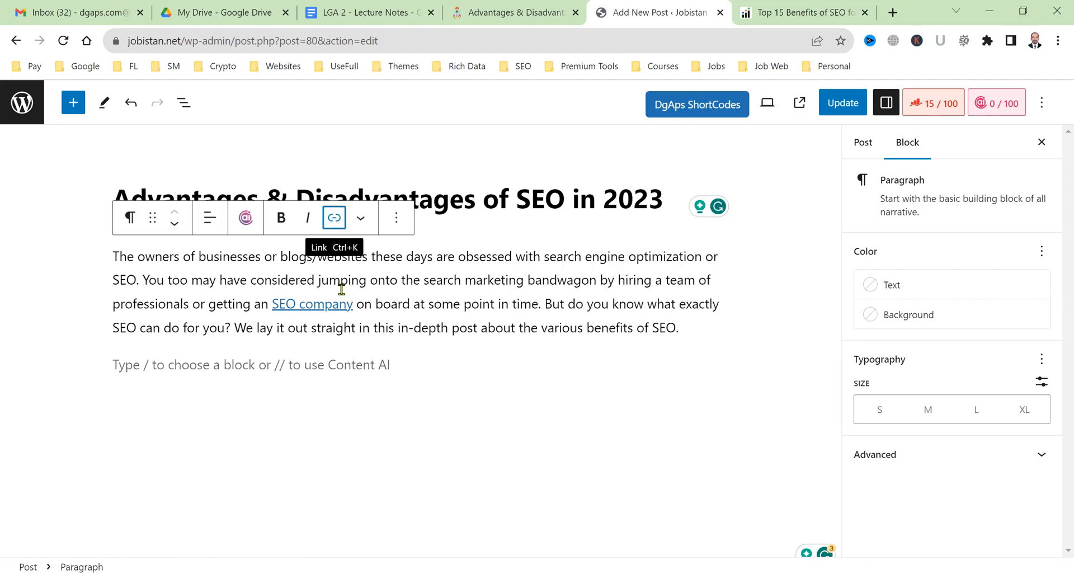
left_click(334, 224)
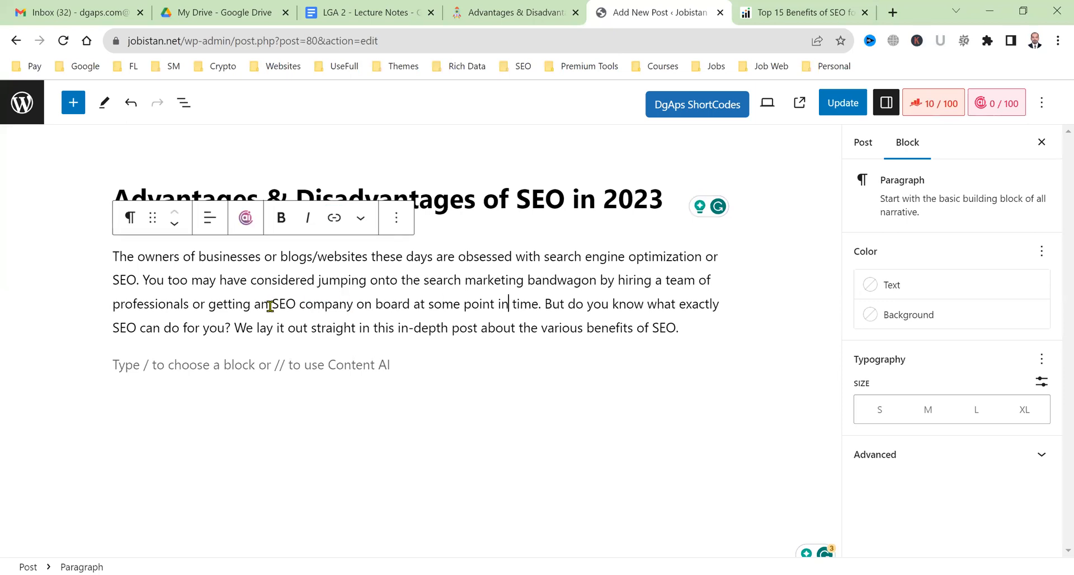
left_click_drag(274, 305, 347, 309)
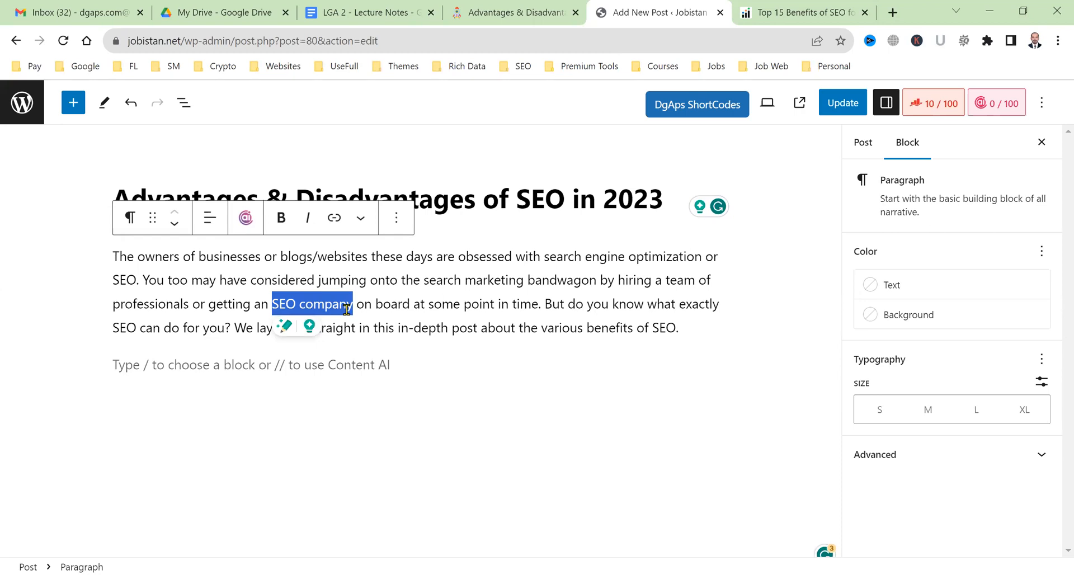
left_click(334, 217)
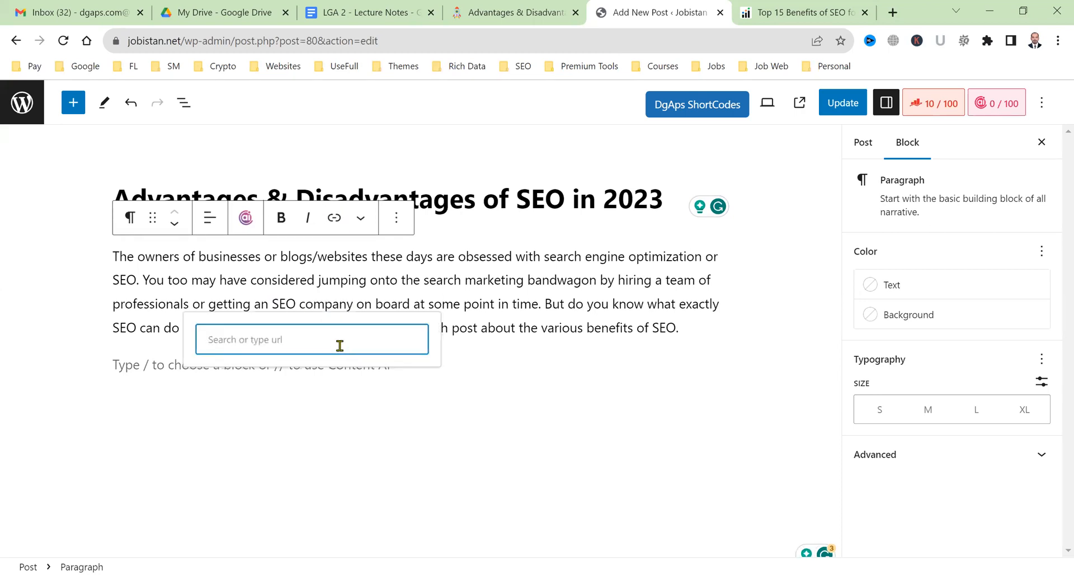
type("https:/")
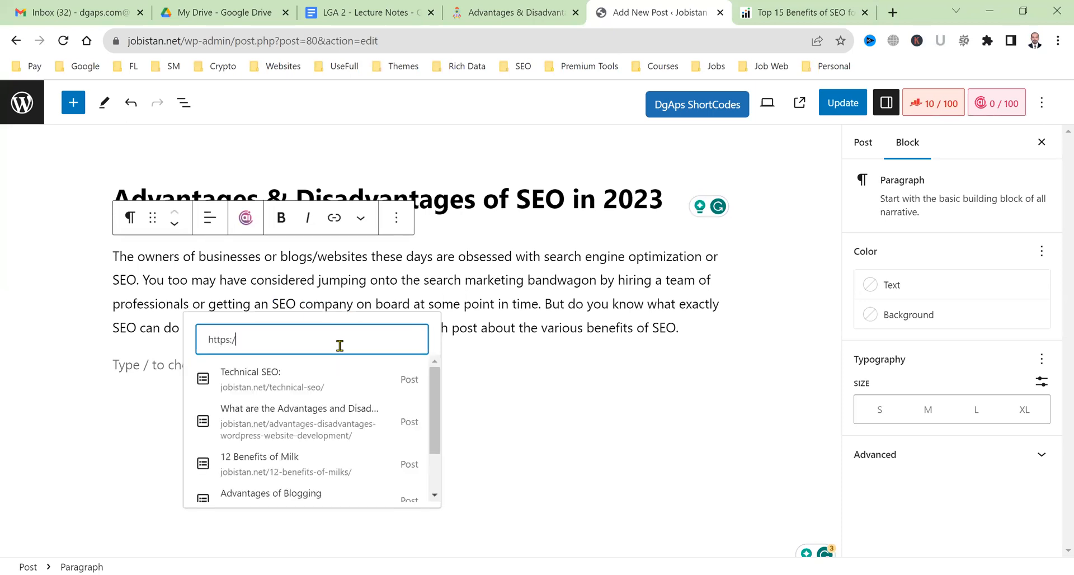
type("/dgaps.com")
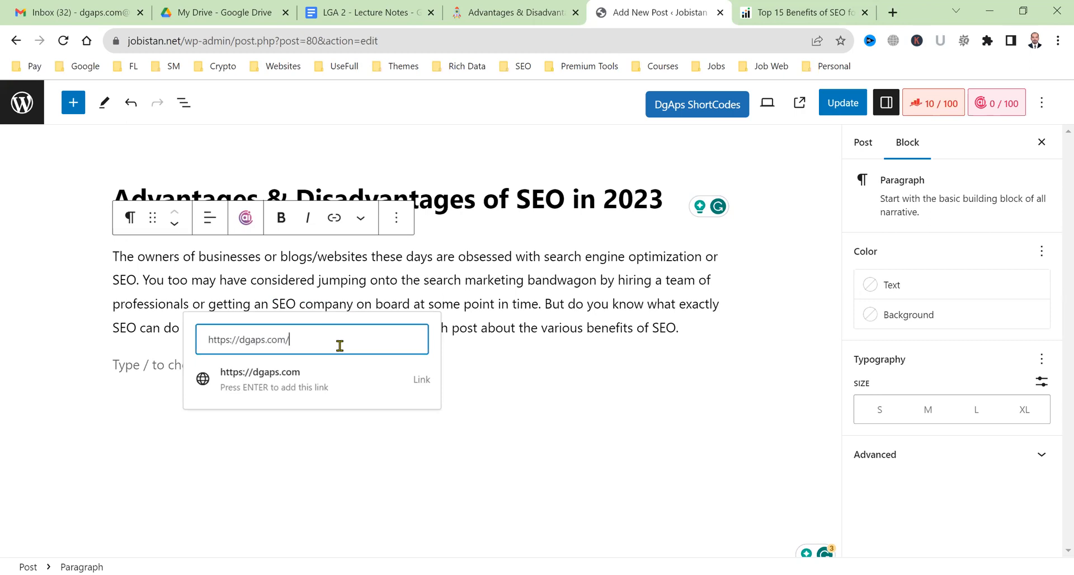
type("/seo")
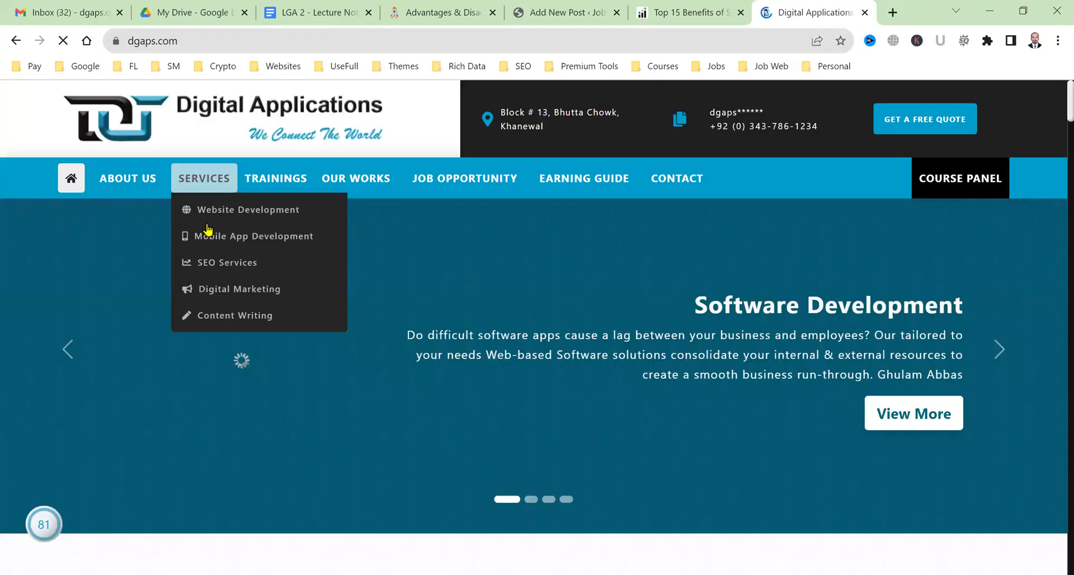
Find the SEO Services page address (dgaps.com/seo-services-13), then close that tab.
left_click(230, 273)
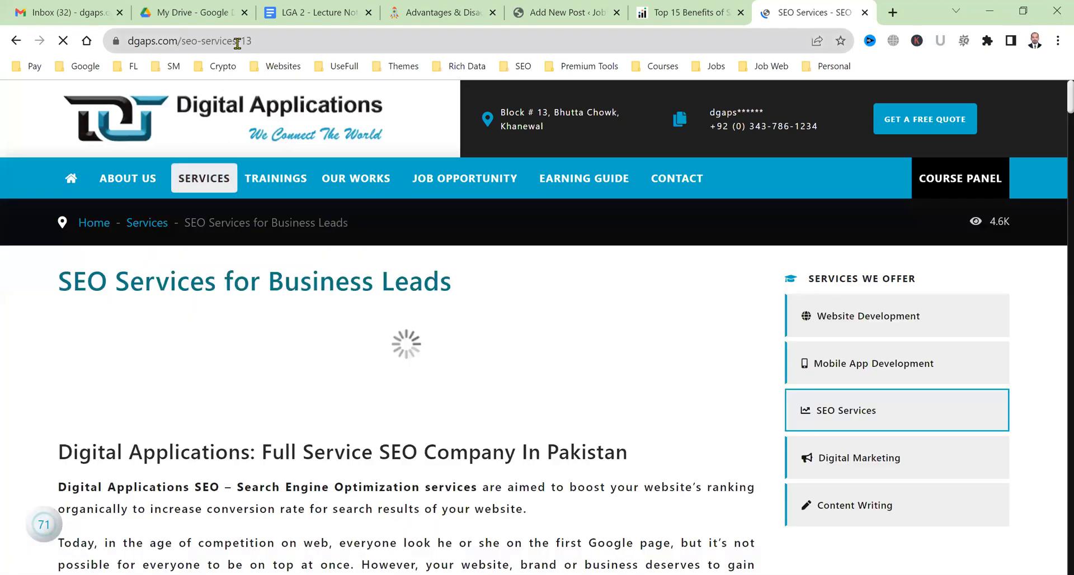
left_click(238, 44)
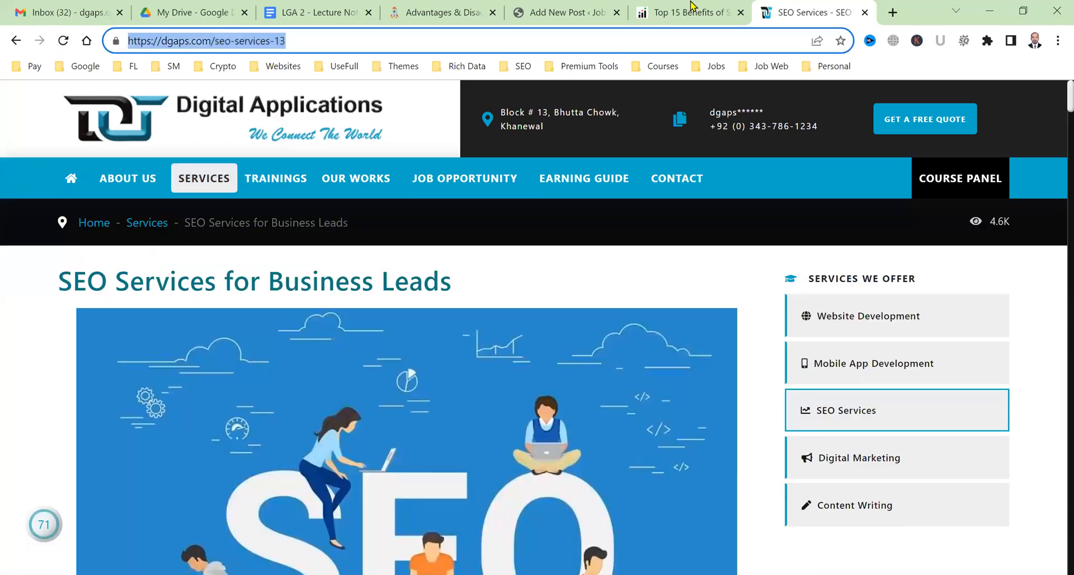
key("ctrl+w")
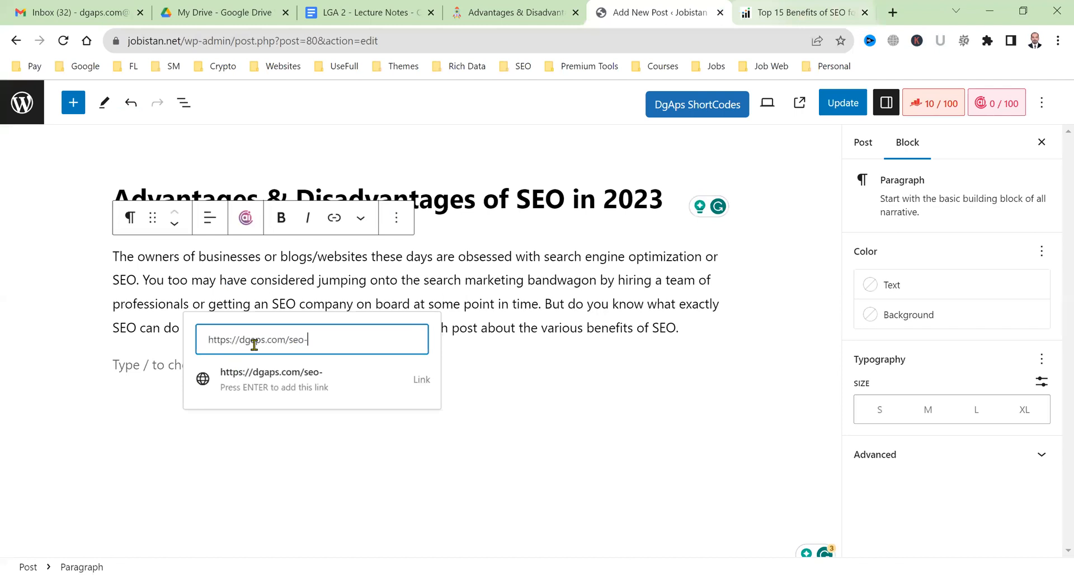
type("services-13")
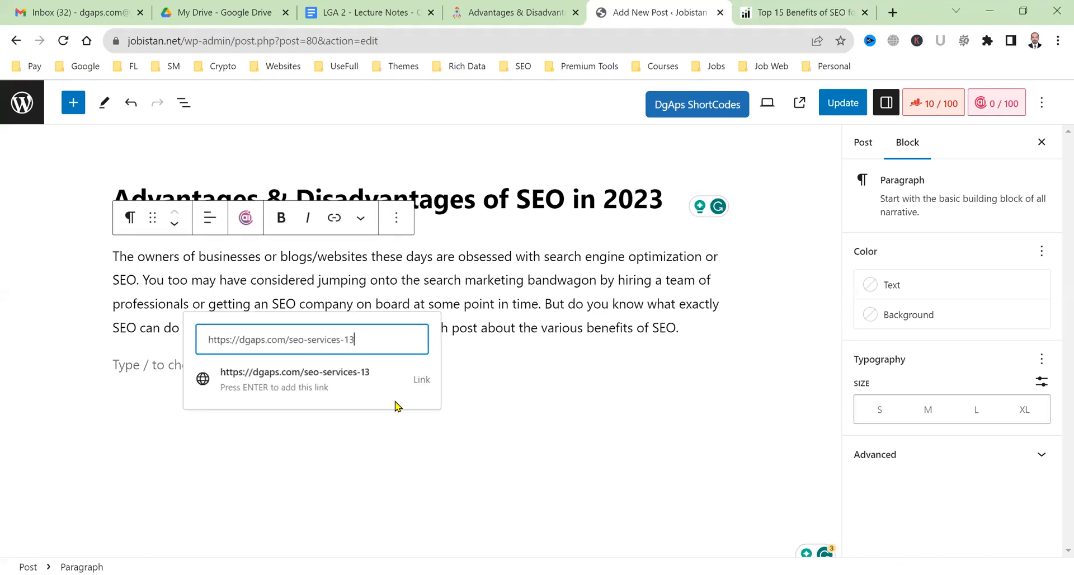
left_click(417, 381)
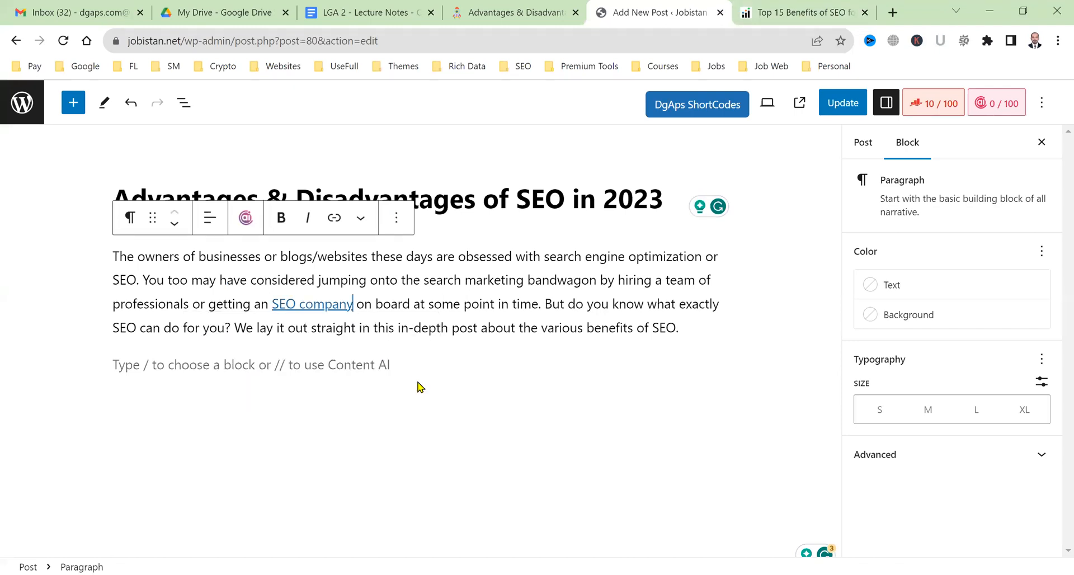
left_click(307, 304)
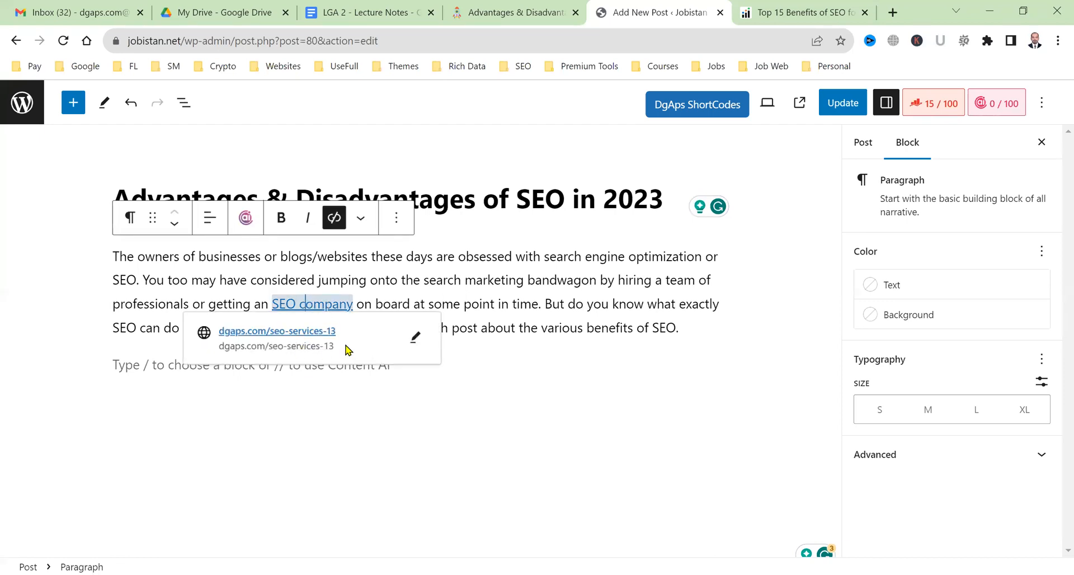
left_click(408, 343)
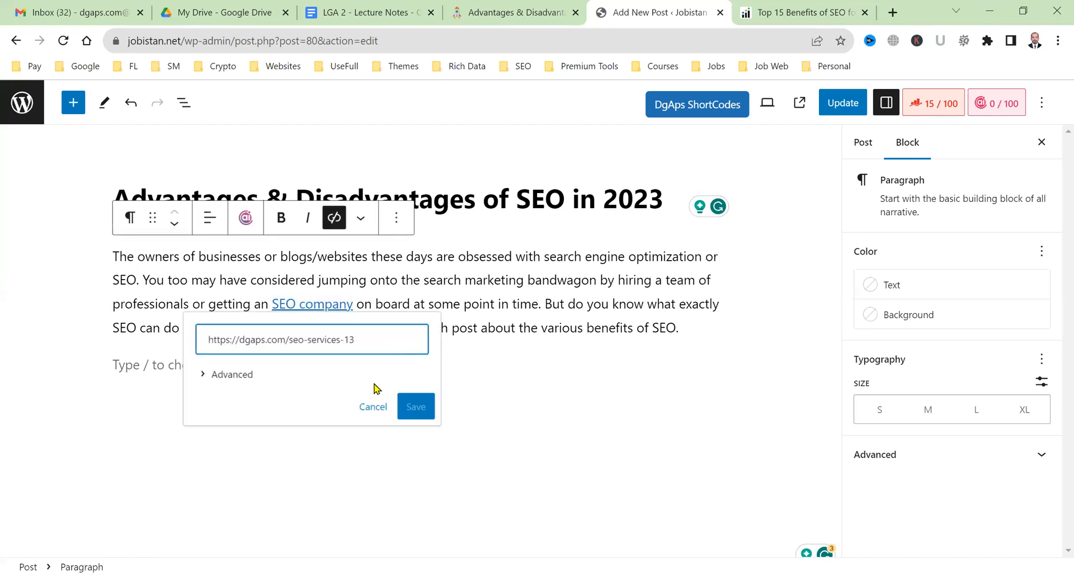
left_click(223, 374)
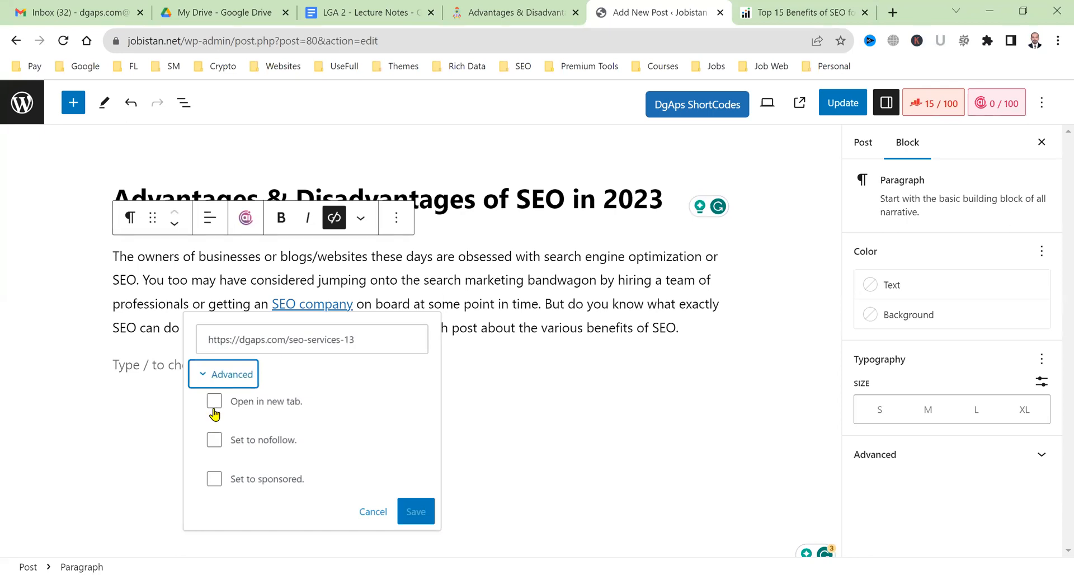
left_click(214, 401)
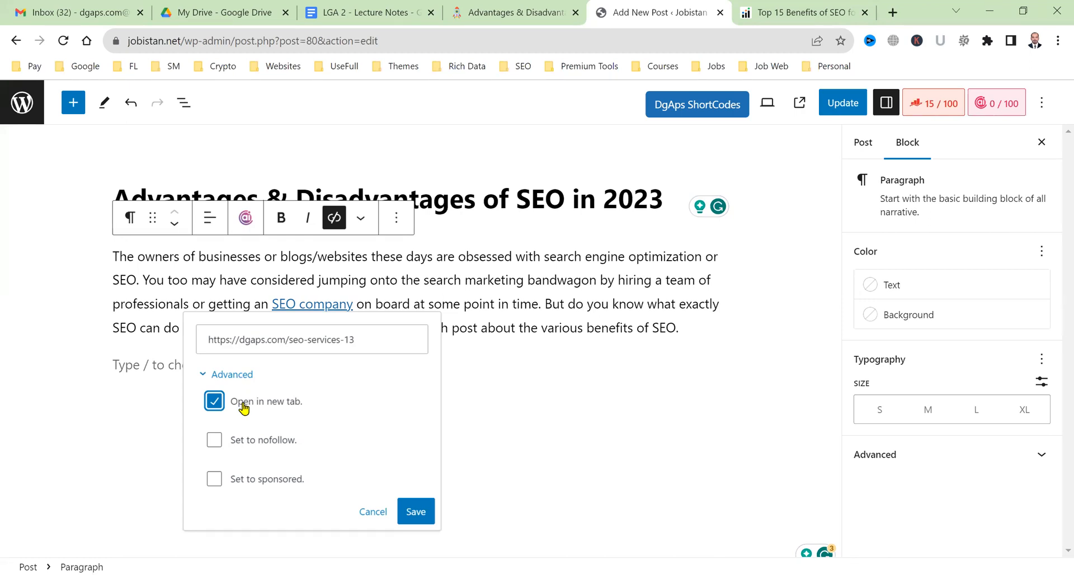
left_click(421, 518)
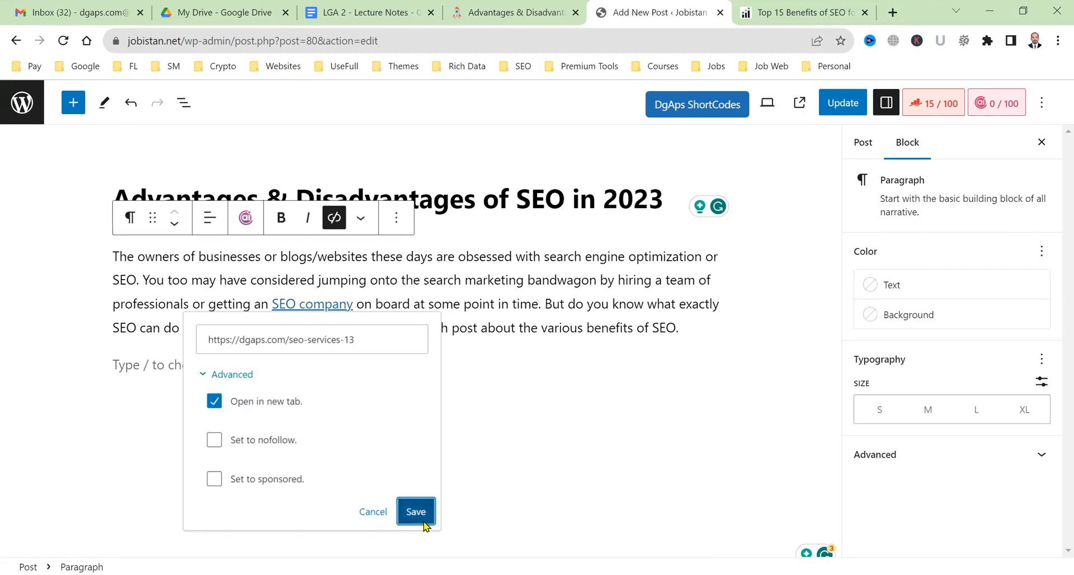
Update the post and purge the LiteSpeed cache to refresh the live post.
left_click(825, 105)
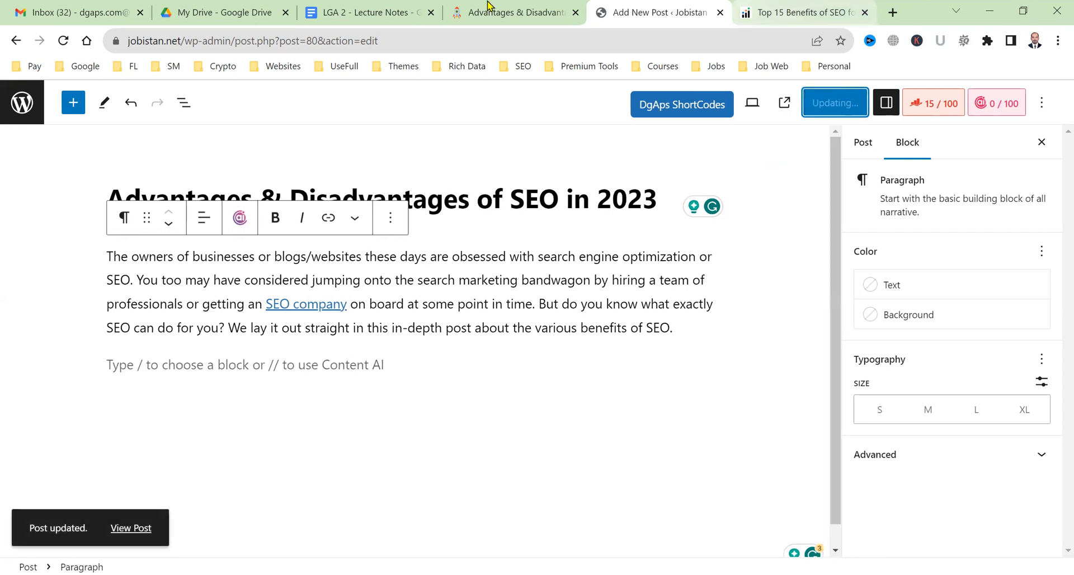
left_click(497, 11)
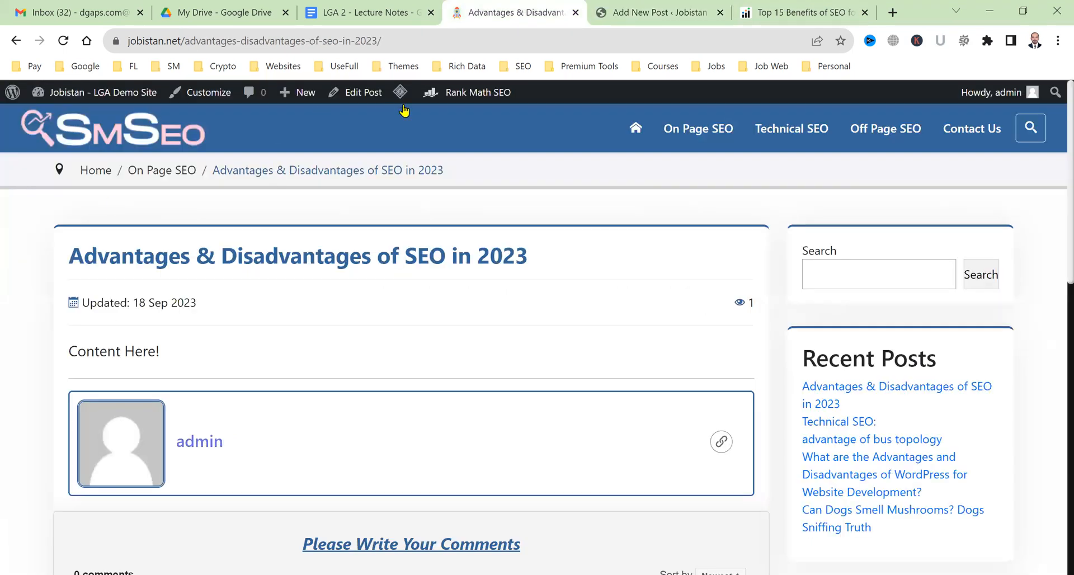
left_click(417, 157)
Check the live post's 'SEO company' link opens dgaps.com SEO Services in a new tab.
scroll(402, 413, "down", 4)
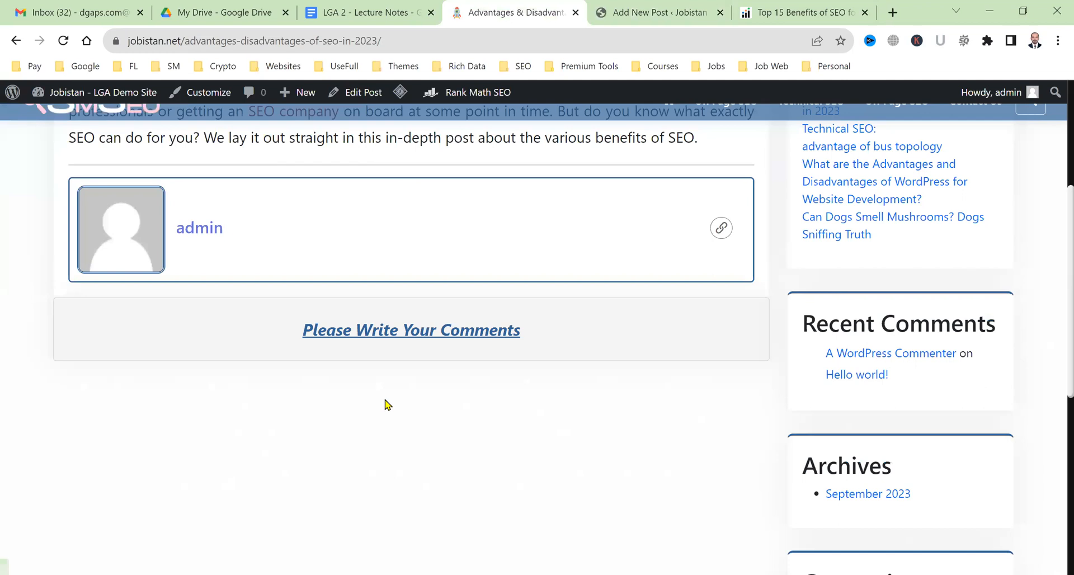
scroll(301, 420, "up", 4)
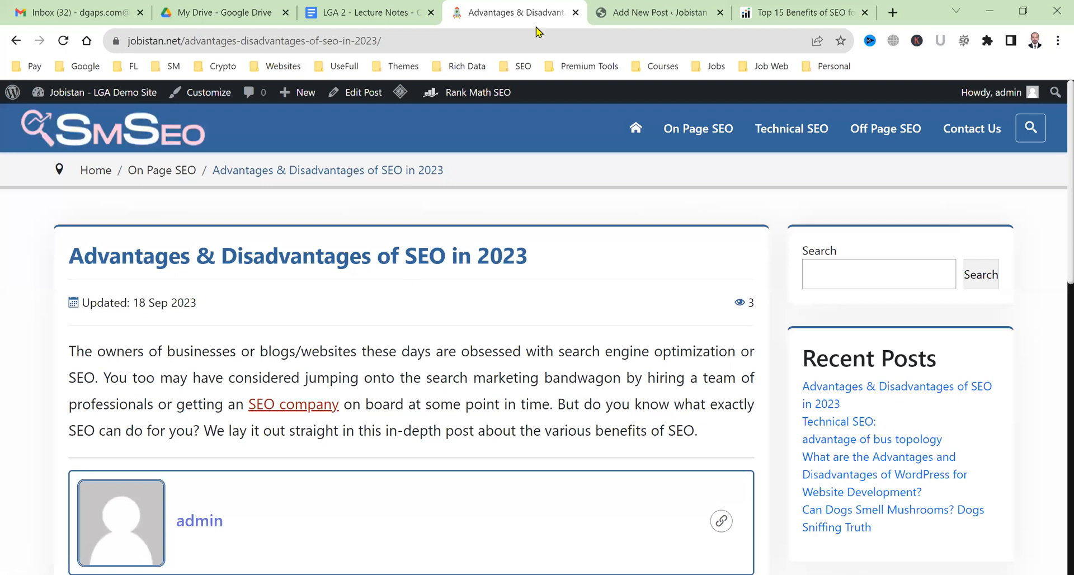
left_click(294, 404)
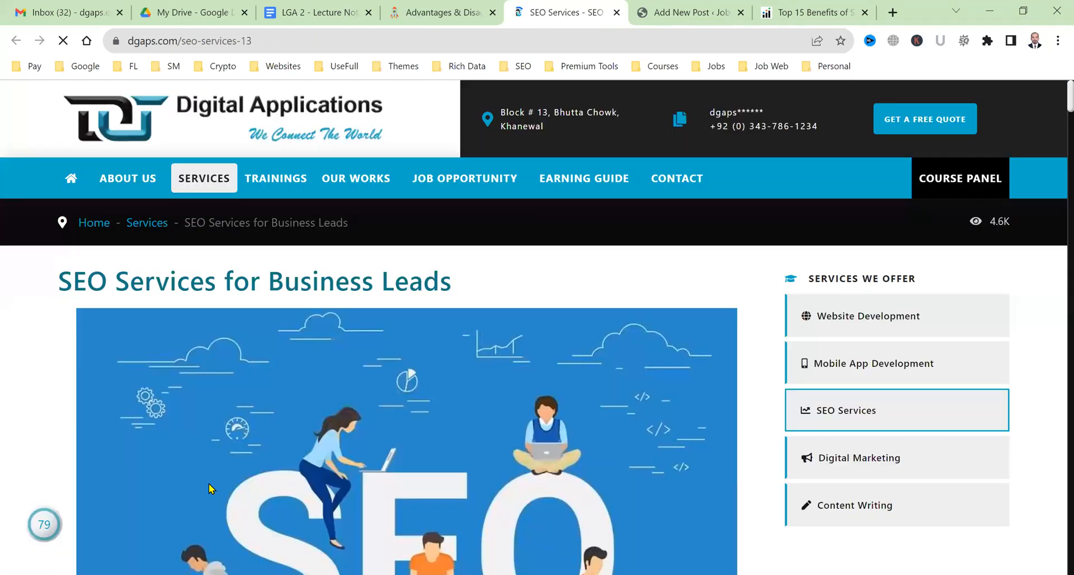
Close the SEO Services tab with Ctrl+W to return to the live post.
key("ctrl+w")
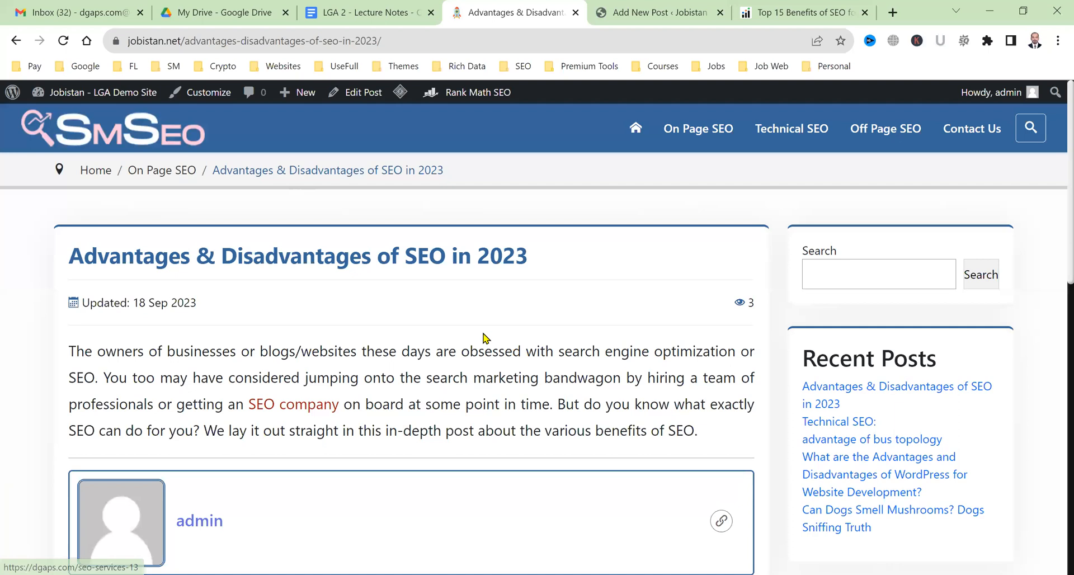
In the editor, check that the 'SEO company' link to dgaps.com opens in a new tab, changing nothing.
left_click(636, 8)
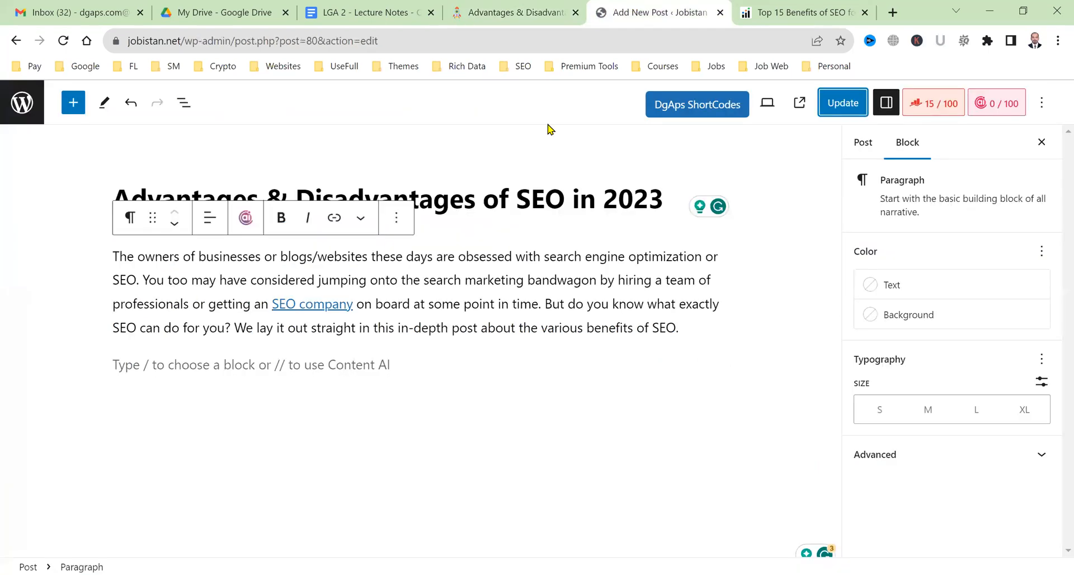
left_click(323, 306)
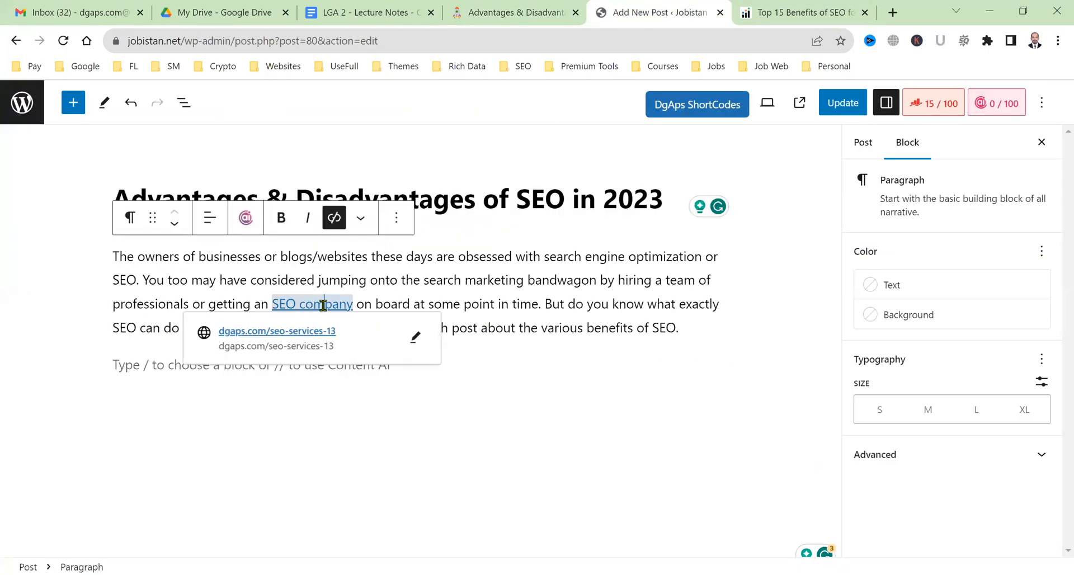
left_click(416, 341)
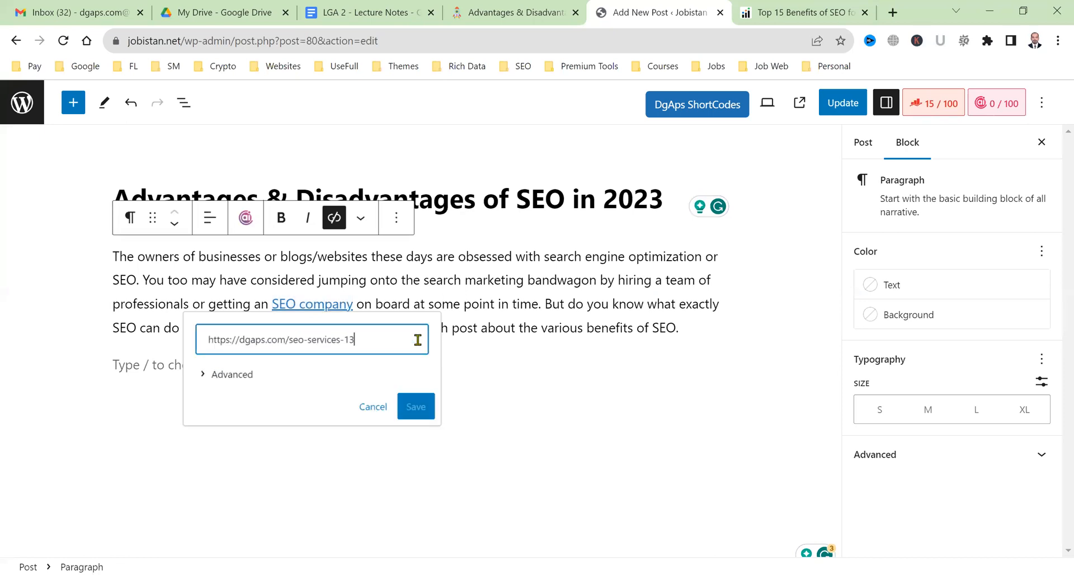
left_click(230, 375)
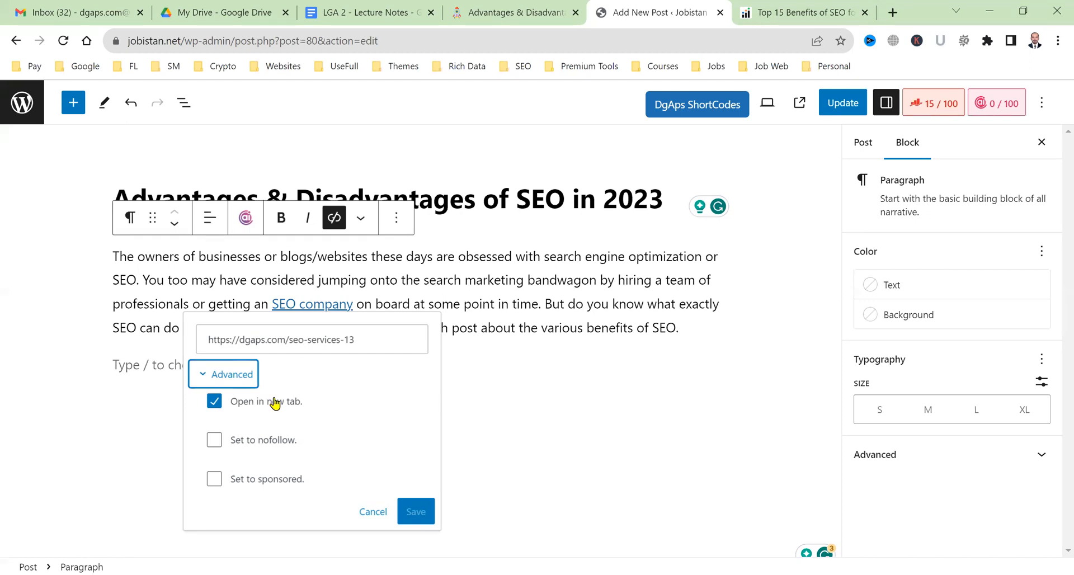
left_click(384, 513)
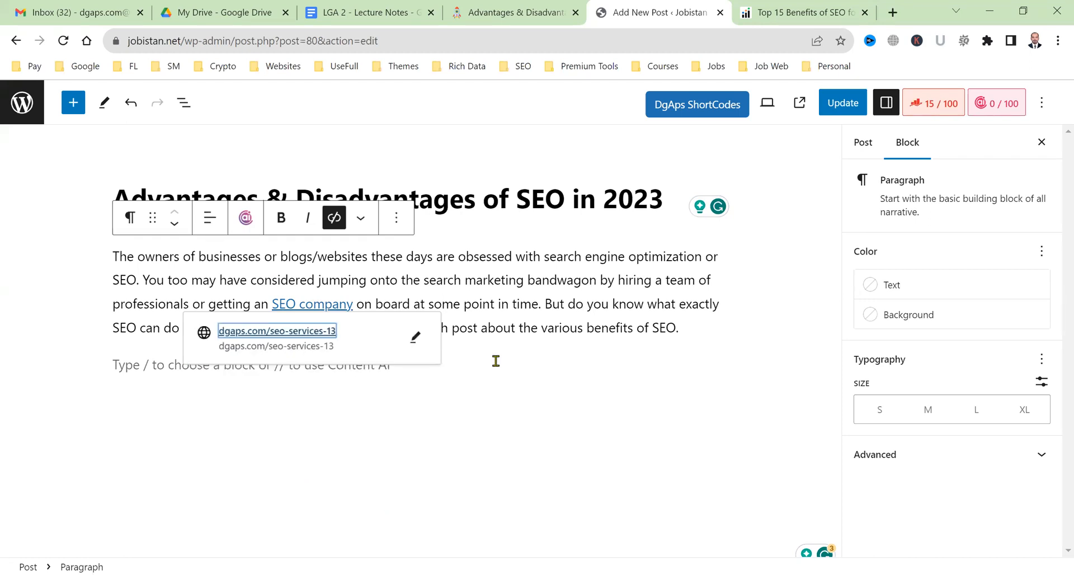
left_click(632, 353)
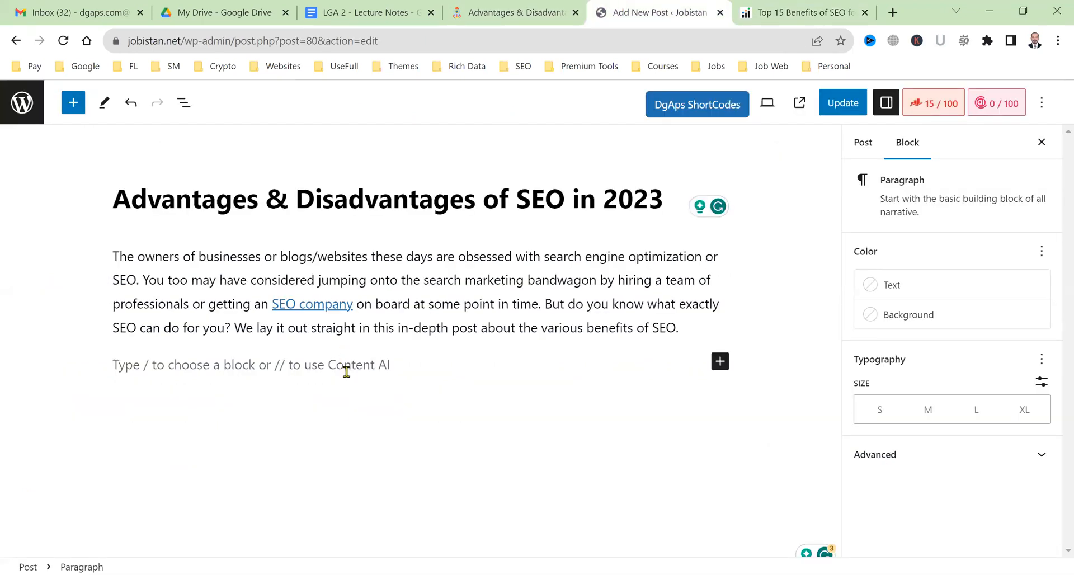
Paste 'What is SEO?' under the intro paragraph and convert that line into a heading.
type("What is SEO?")
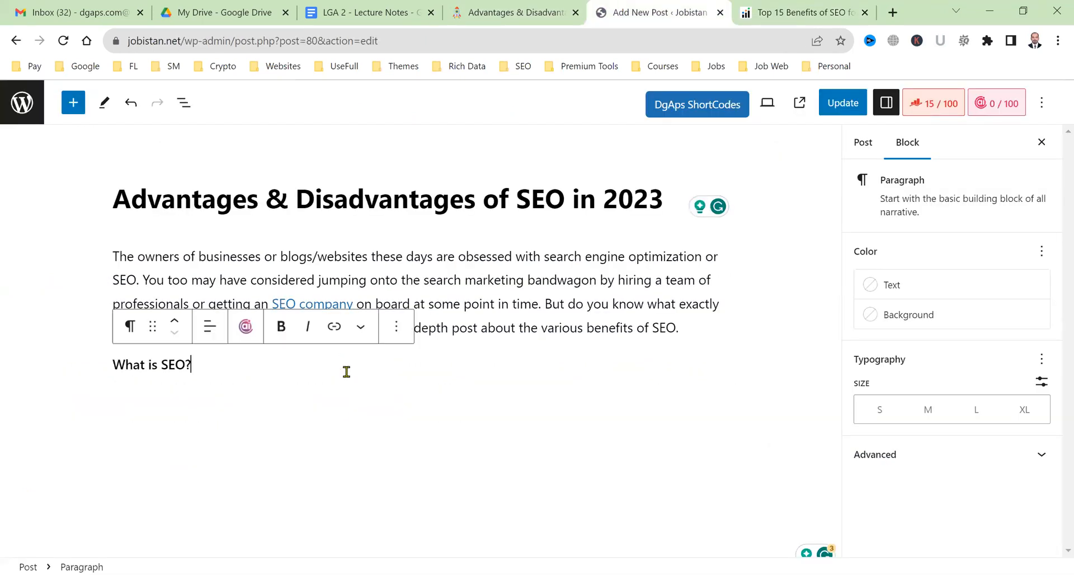
double_click(156, 370)
triple_click(156, 370)
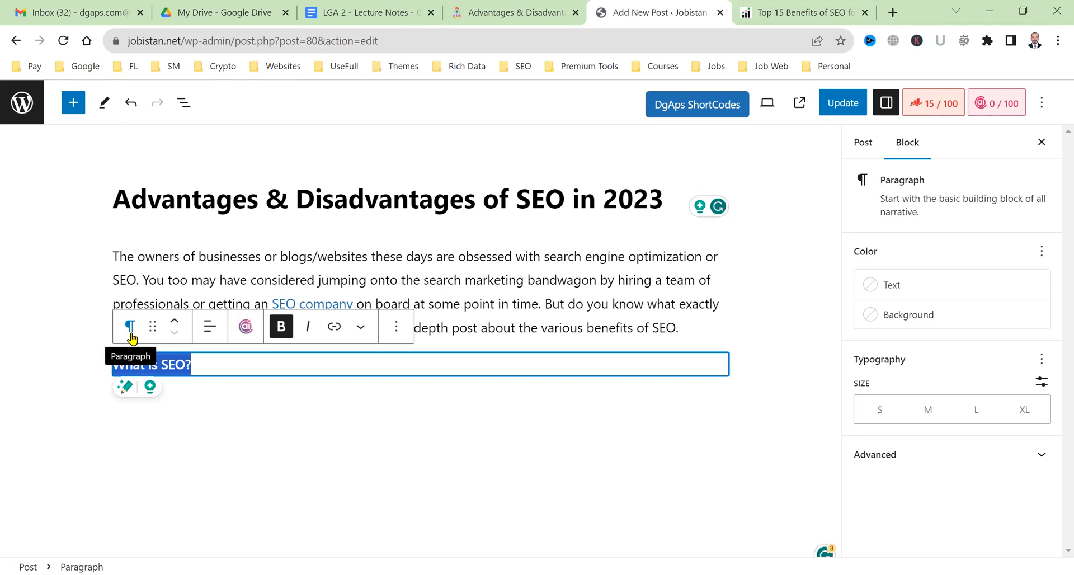
left_click(131, 336)
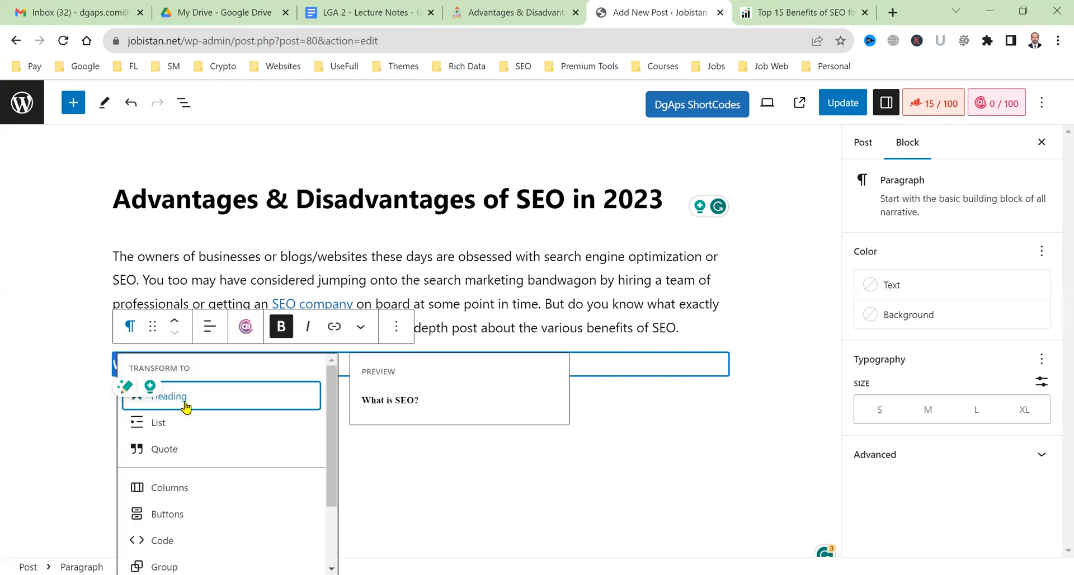
left_click(187, 404)
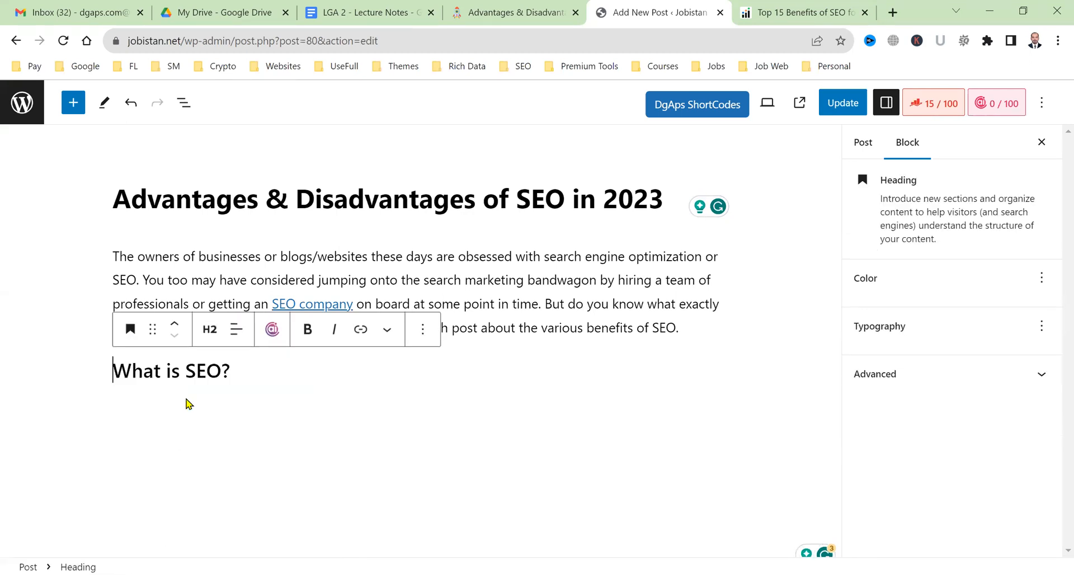
Keep the 'What is SEO?' heading at level H2.
left_click(211, 333)
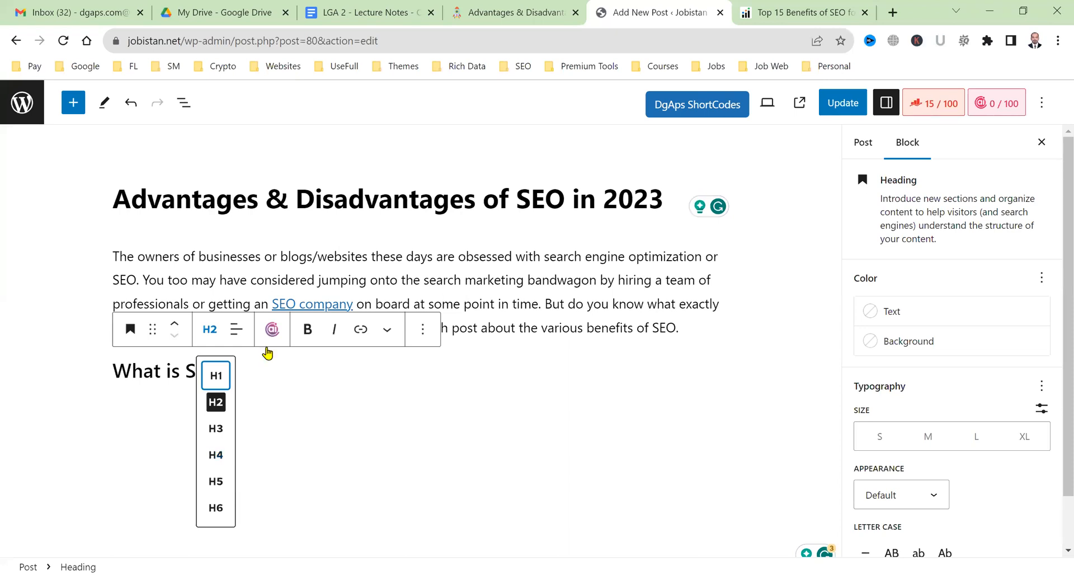
left_click(367, 206)
triple_click(366, 206)
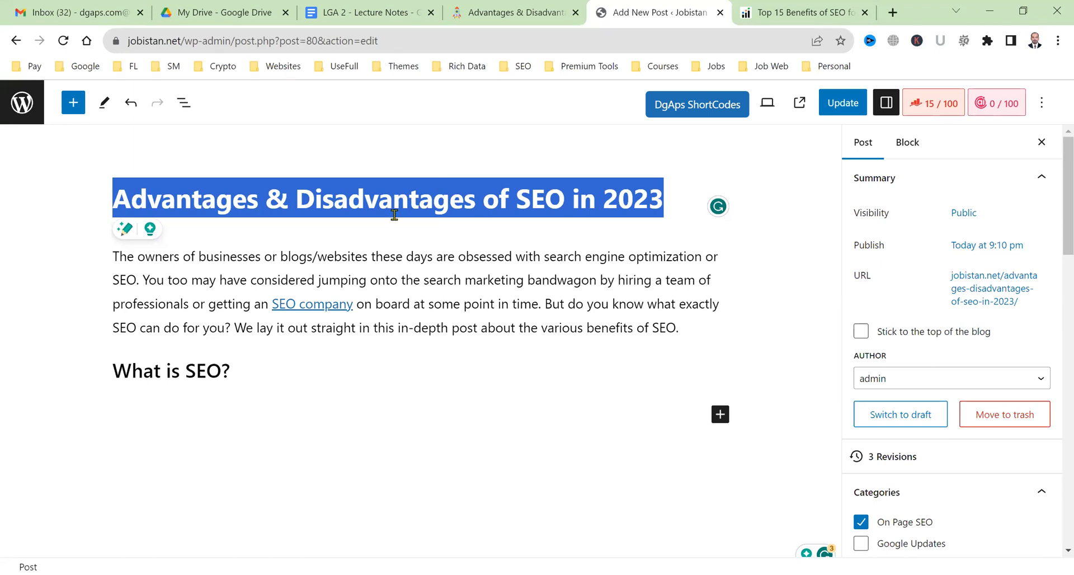
triple_click(199, 376)
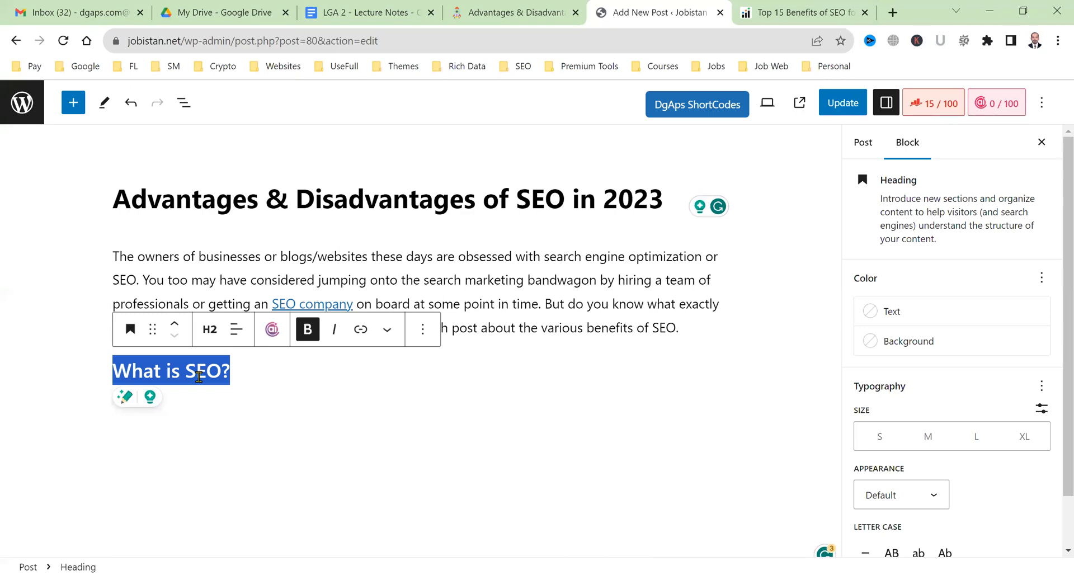
left_click(210, 333)
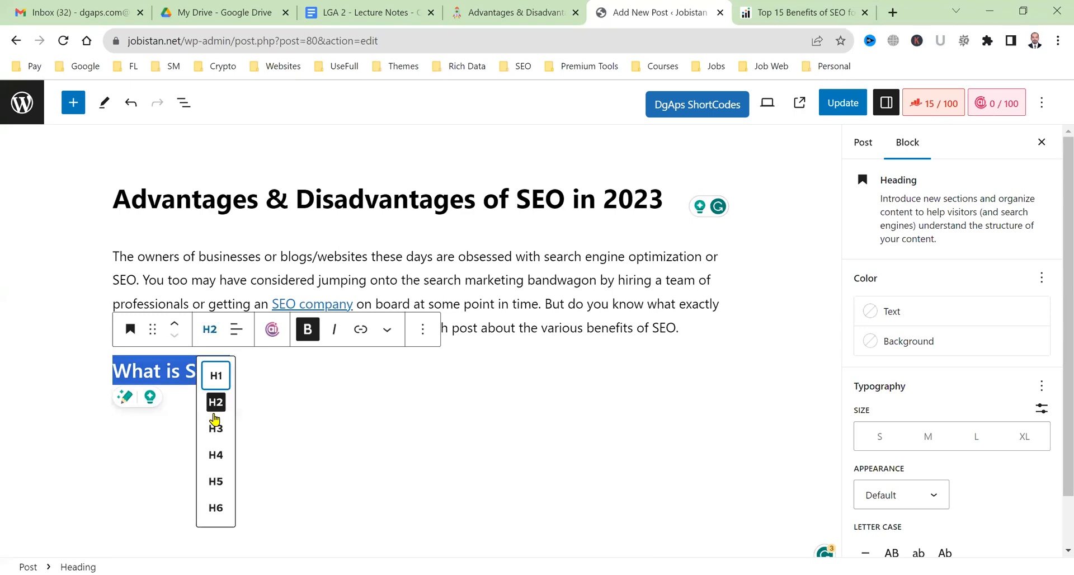
left_click(215, 402)
left_click(247, 406)
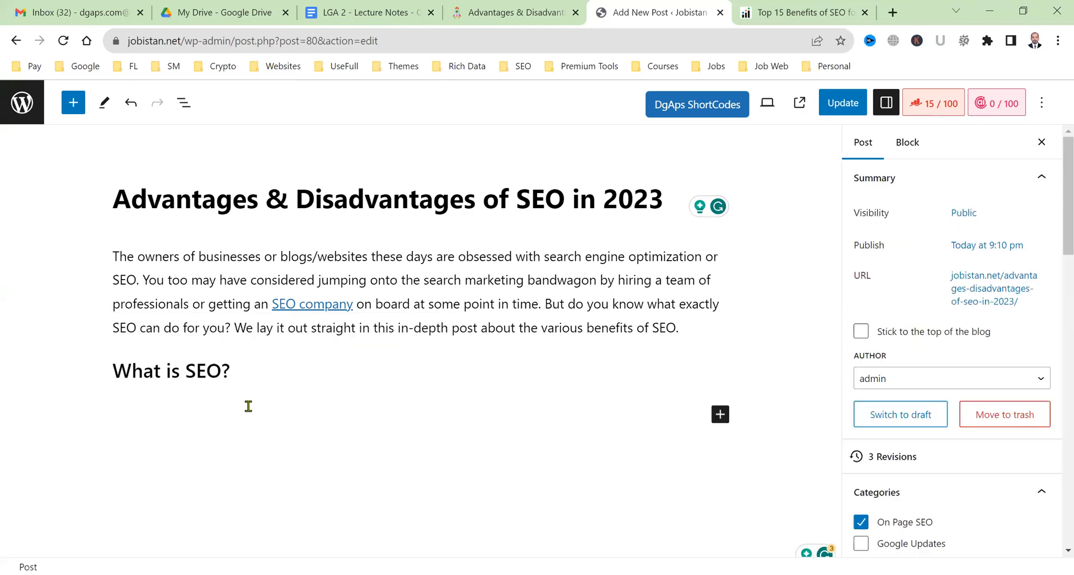
Copy the two 'What is SEO?' paragraphs from the Infidigit article into the post.
key("ctrl+Tab")
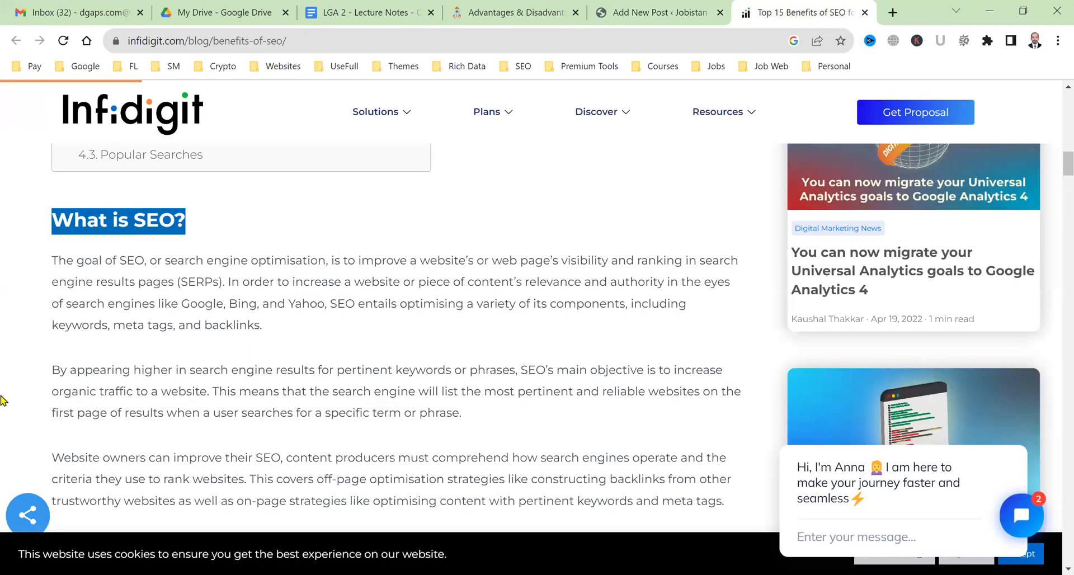
left_click_drag(215, 372, 44, 273)
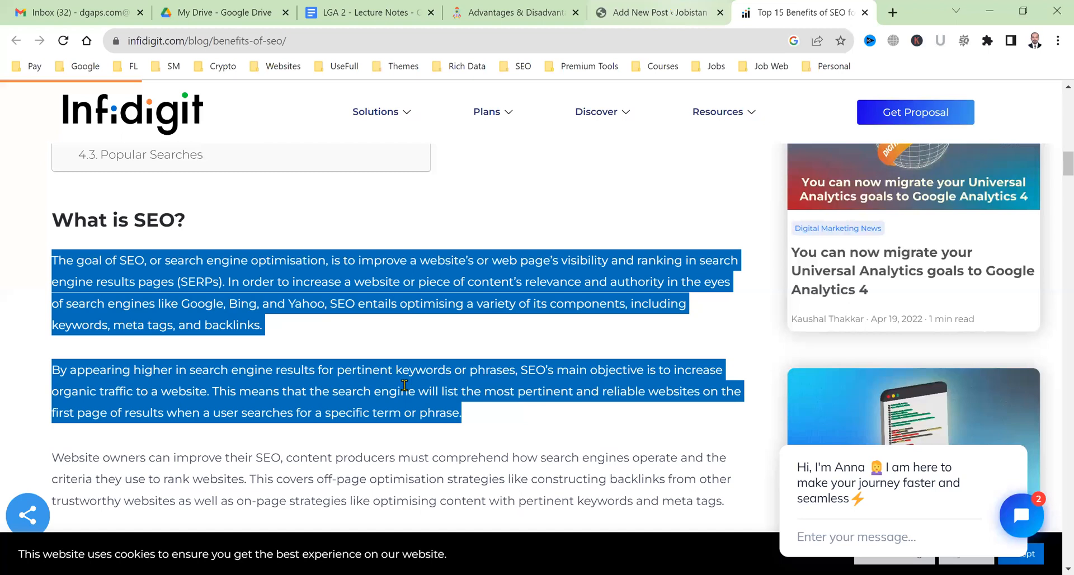
key("ctrl+shift+Tab")
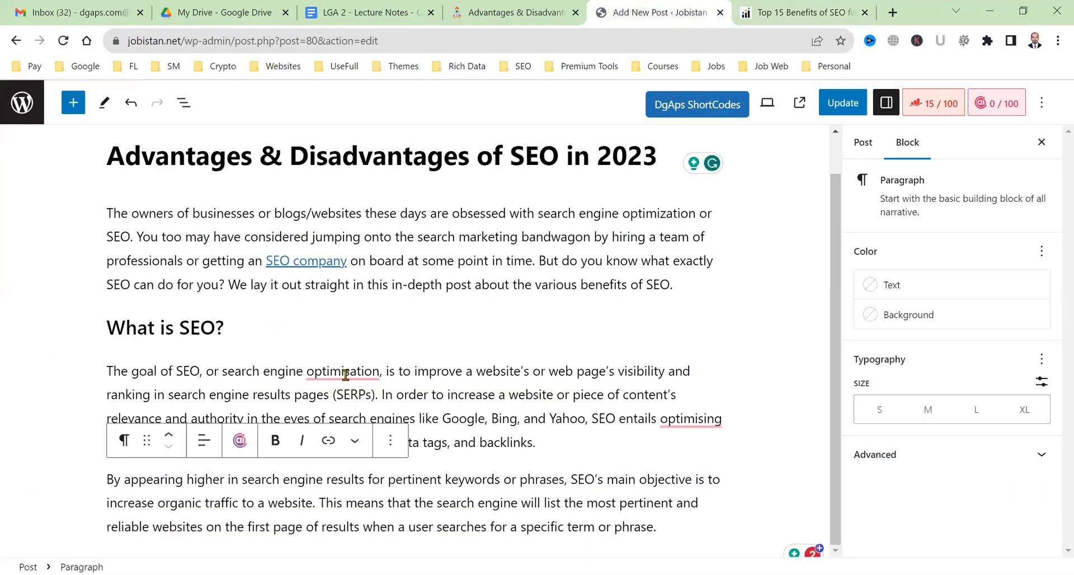
Accept the spelling fixes 'optimization' and 'optimizing', then start a new empty paragraph.
mouse_move(345, 376)
left_click(342, 416)
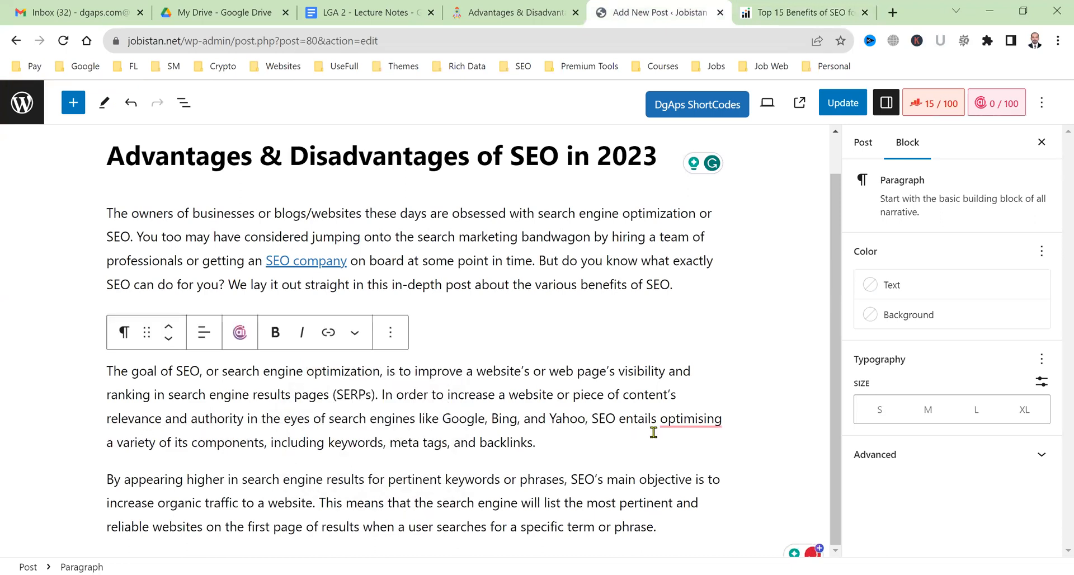
mouse_move(689, 421)
left_click(696, 454)
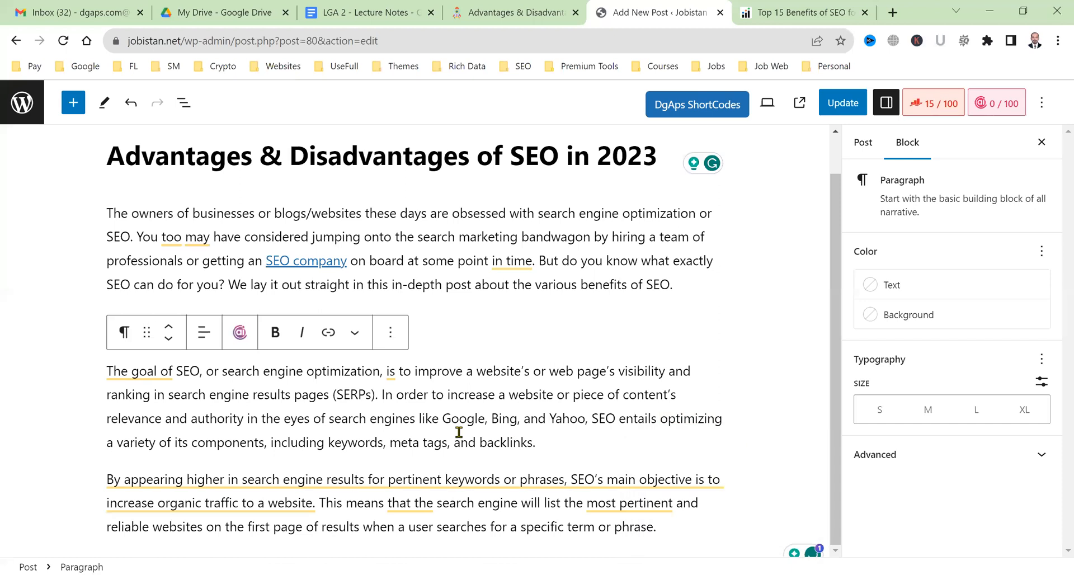
left_click(699, 526)
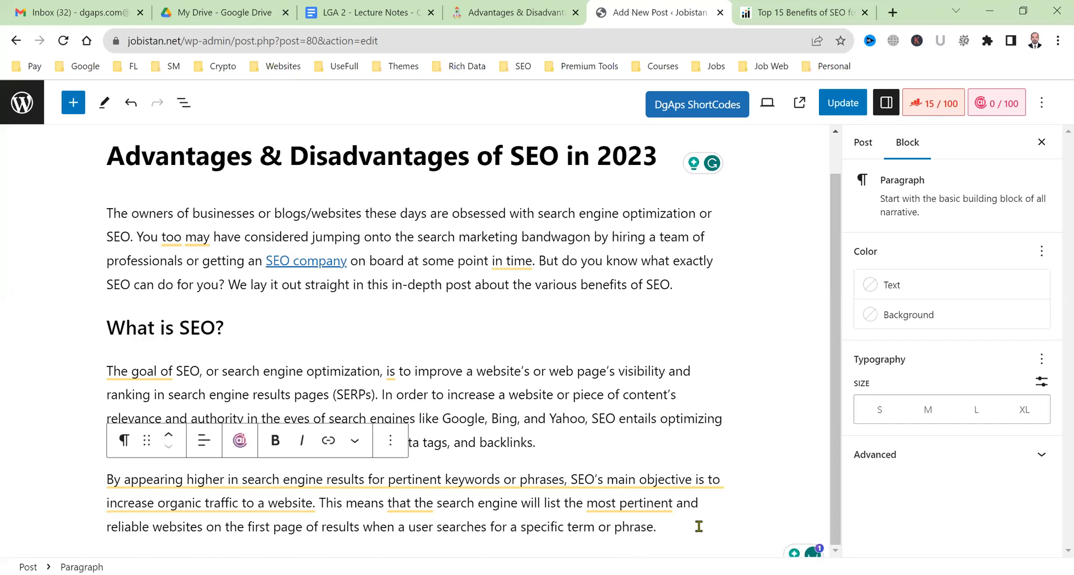
key("Return")
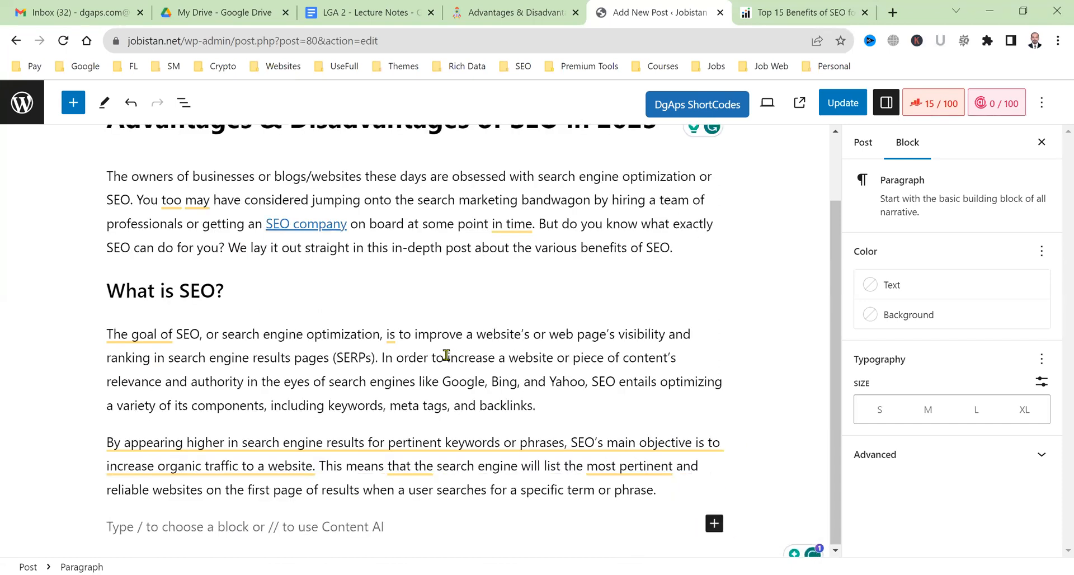
Add 'Advantages of SEO in 2023' as a heading below the SEO paragraphs.
scroll(446, 355, "up", 2)
scroll(446, 355, "down", 2)
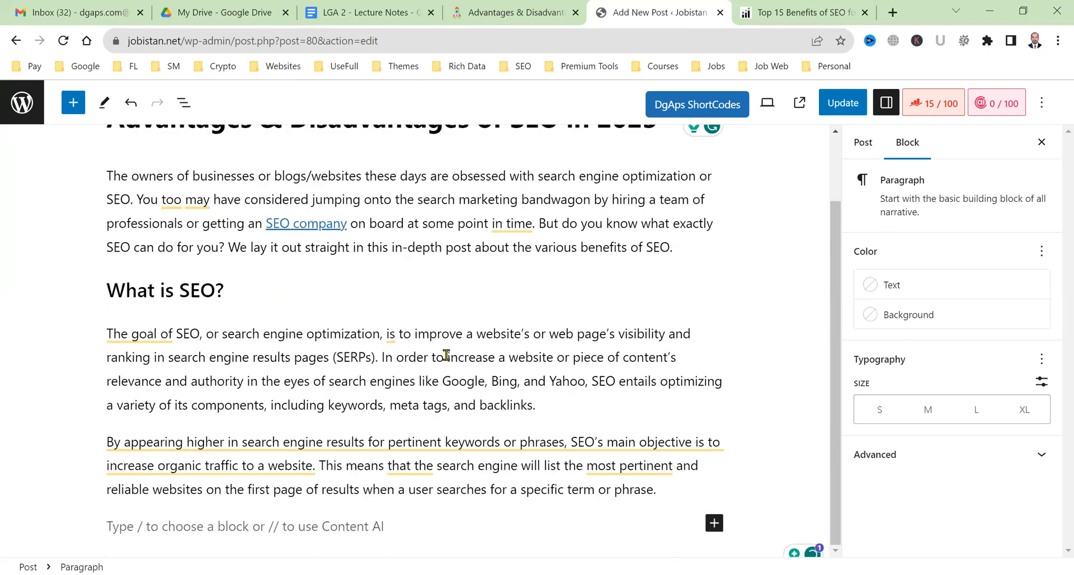
type("Adva")
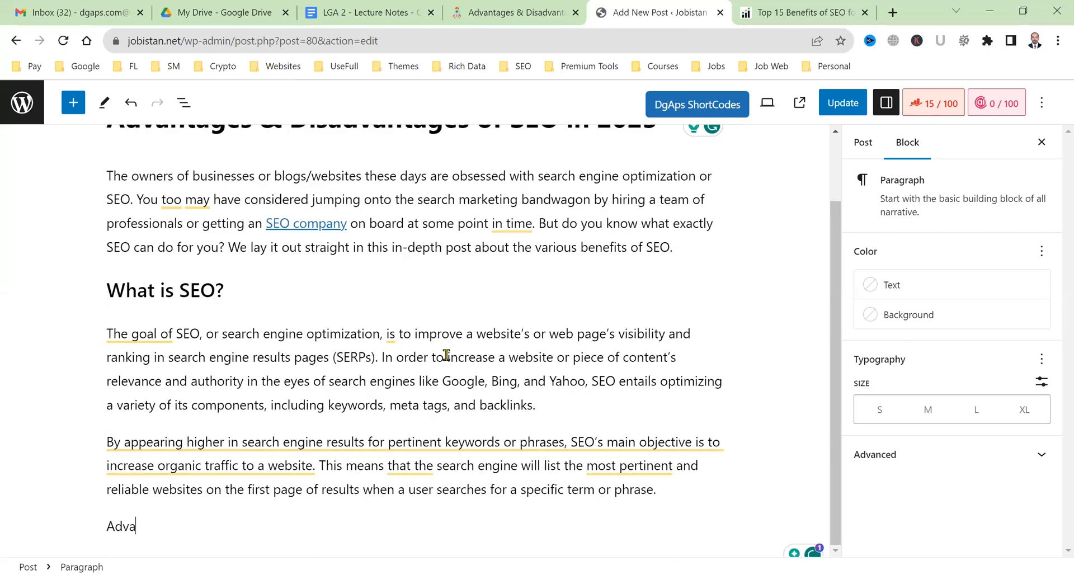
type("ntages of SEO")
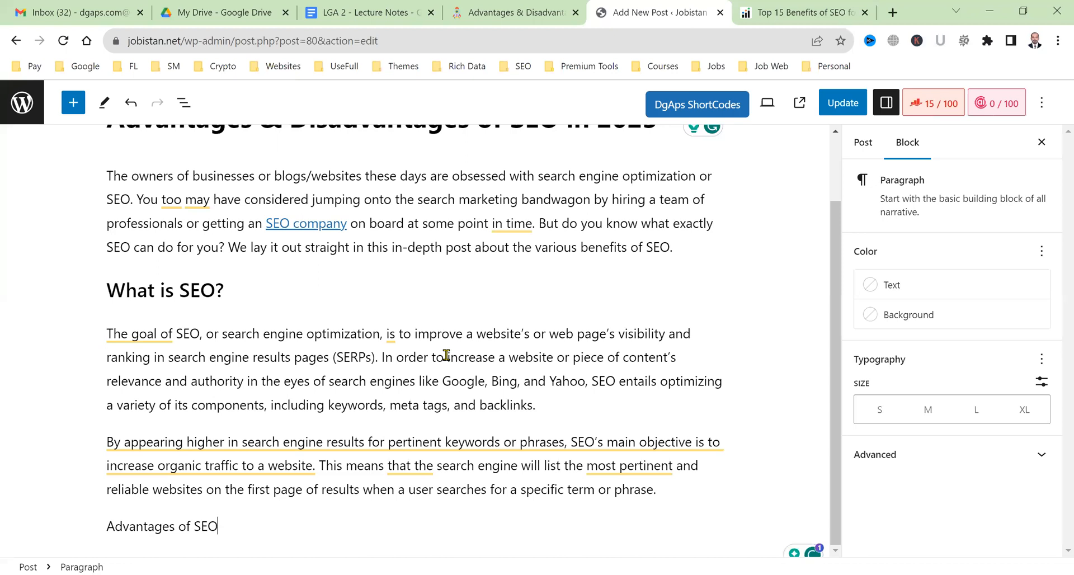
type(" in 2023")
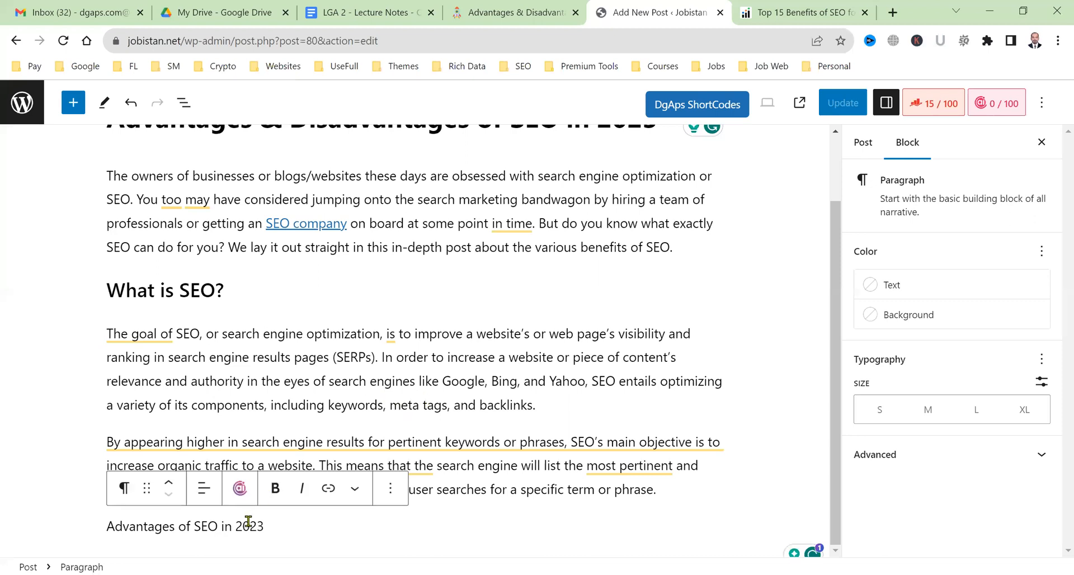
left_click(386, 406)
left_click(313, 541)
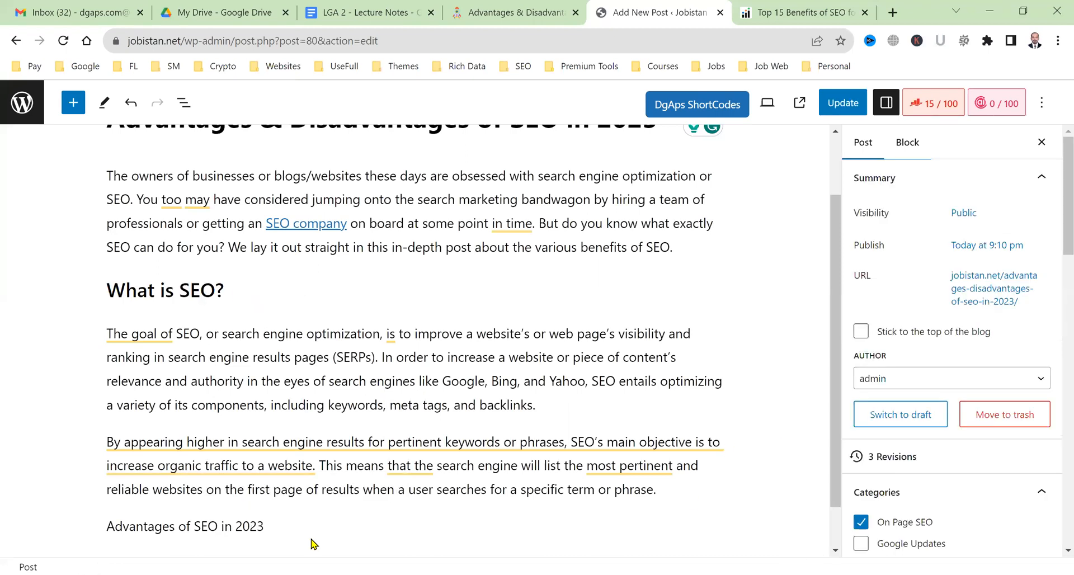
left_click(315, 523)
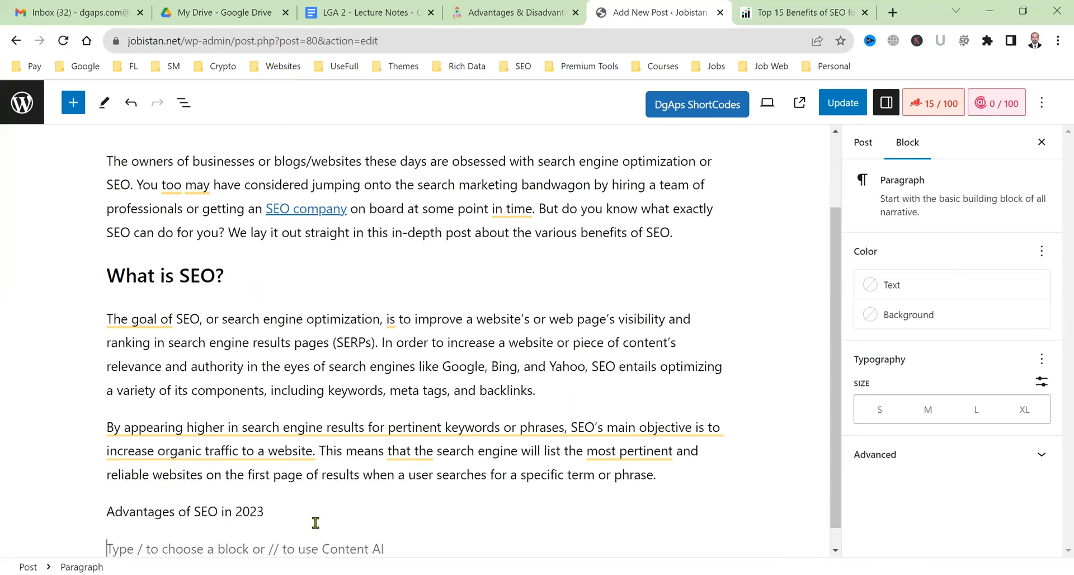
triple_click(262, 511)
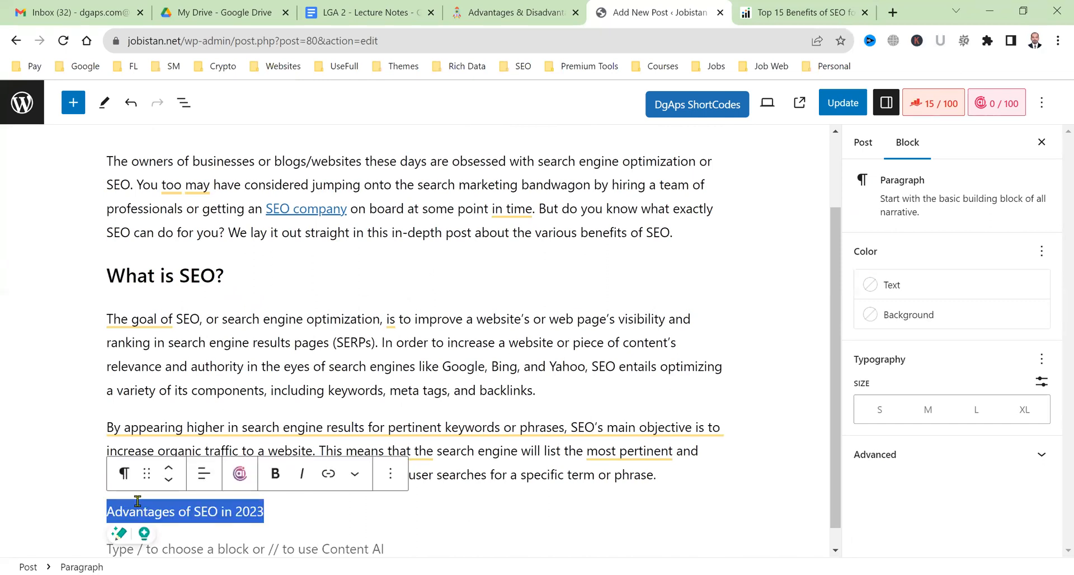
left_click(128, 477)
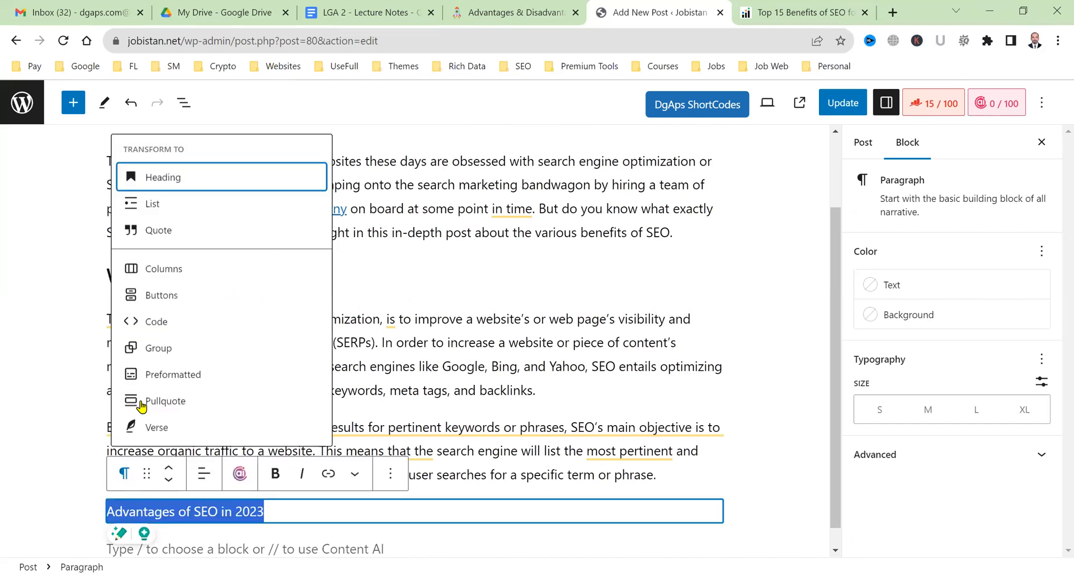
left_click(217, 191)
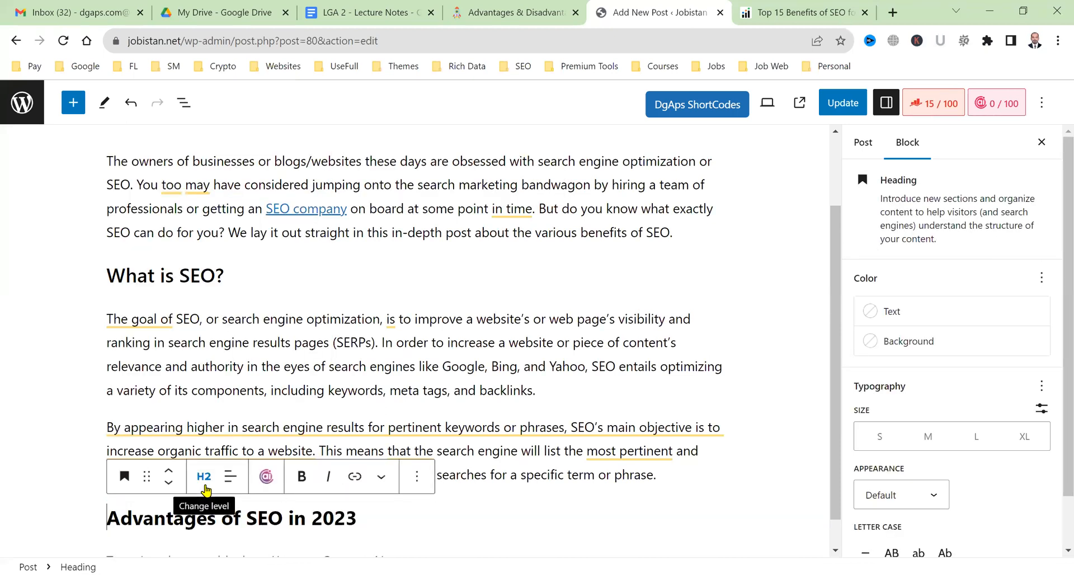
left_click(271, 384)
Begin the paragraph under it with 'There are many' and go back to the Infidigit article.
scroll(291, 528, "down", 1)
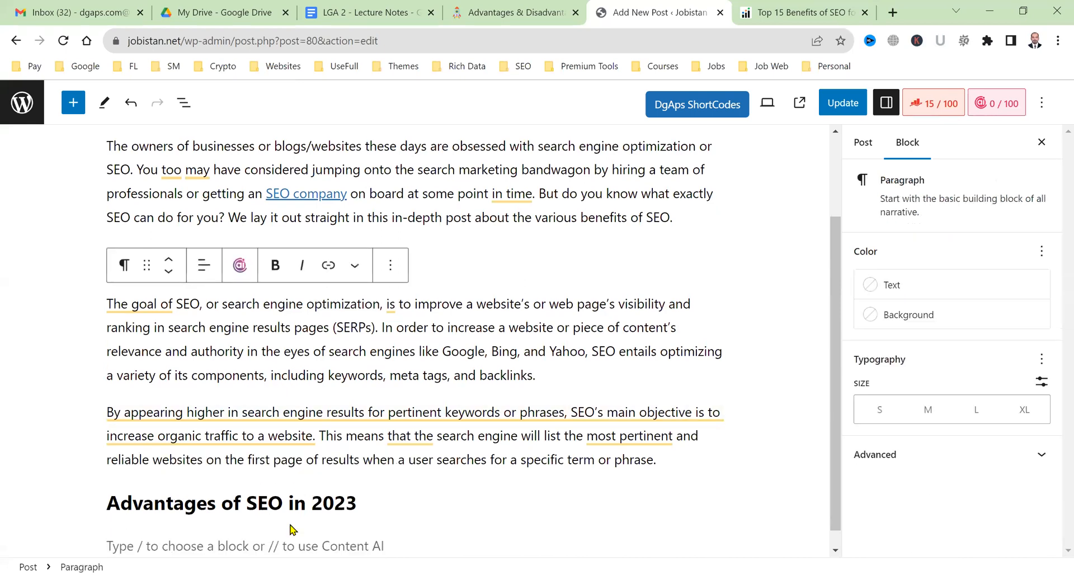
left_click(269, 521)
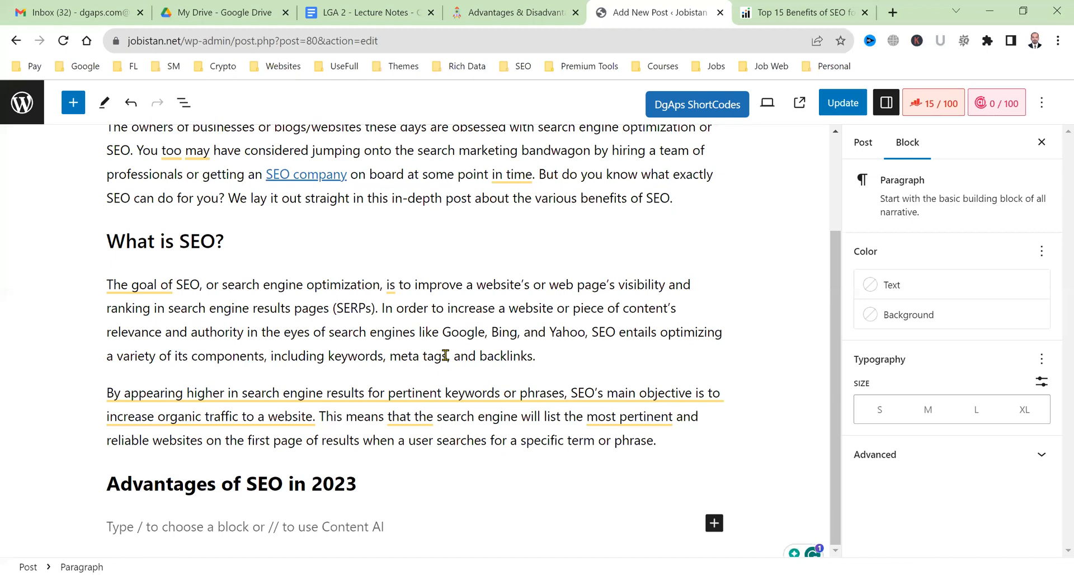
type("There are many")
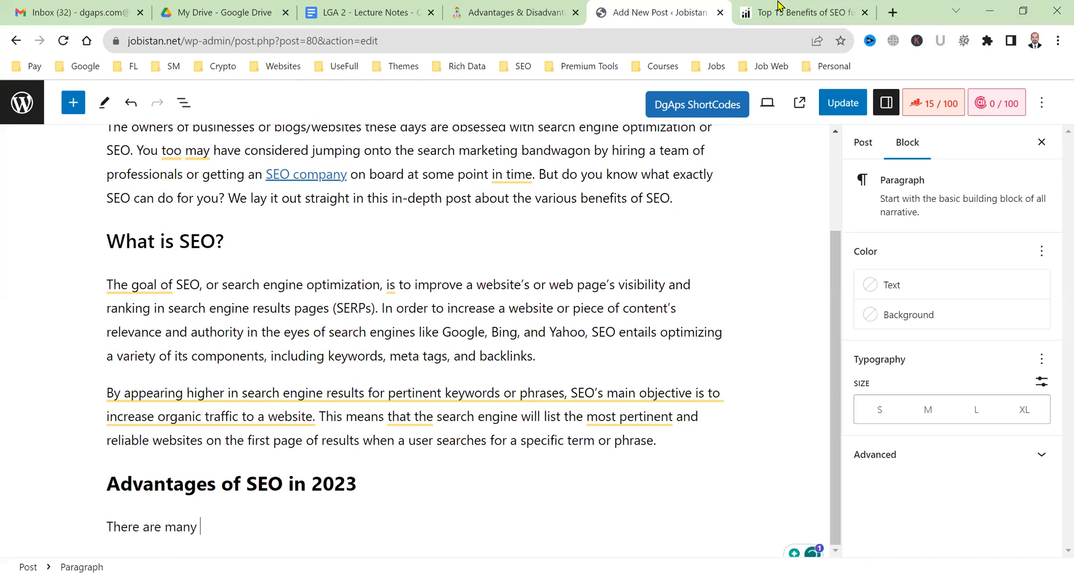
key("ctrl+Tab")
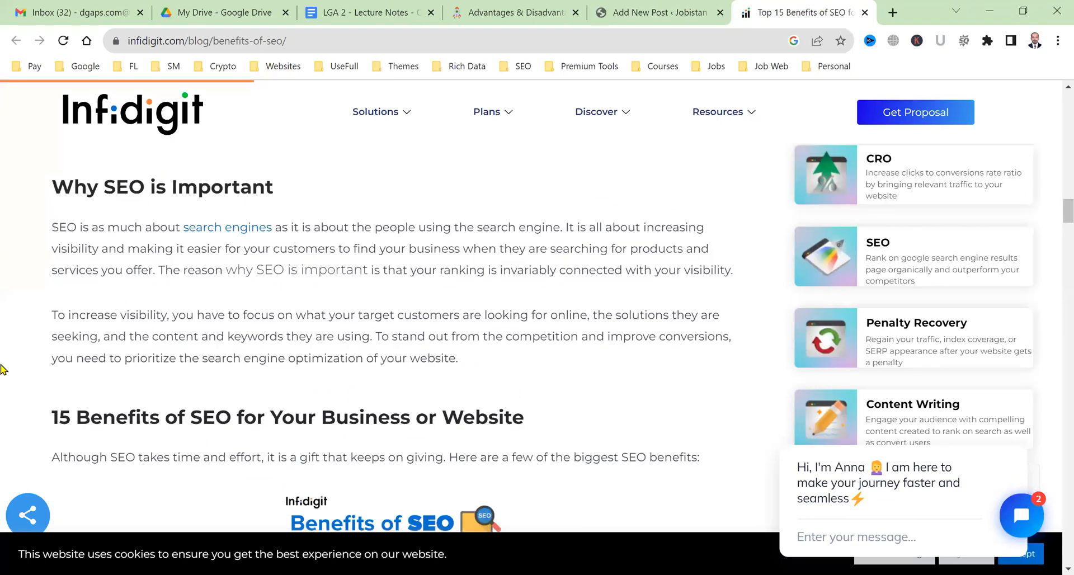
Replace the partial paragraph with Infidigit's SEO benefits intro sentence, then start a new paragraph.
scroll(166, 215, "down", 4)
triple_click(166, 214)
key("ctrl+c")
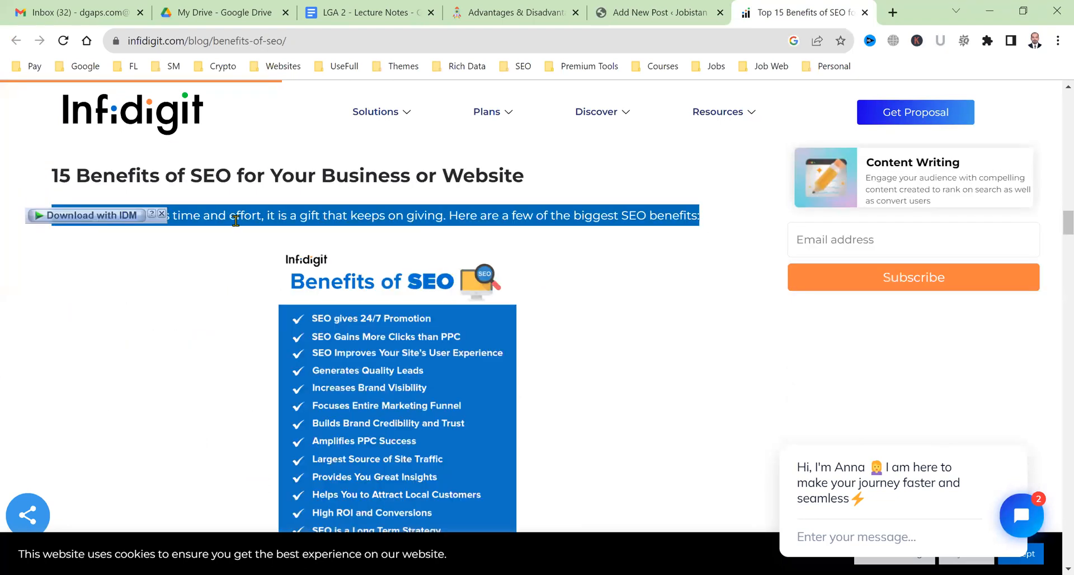
scroll(487, 289, "down", 6)
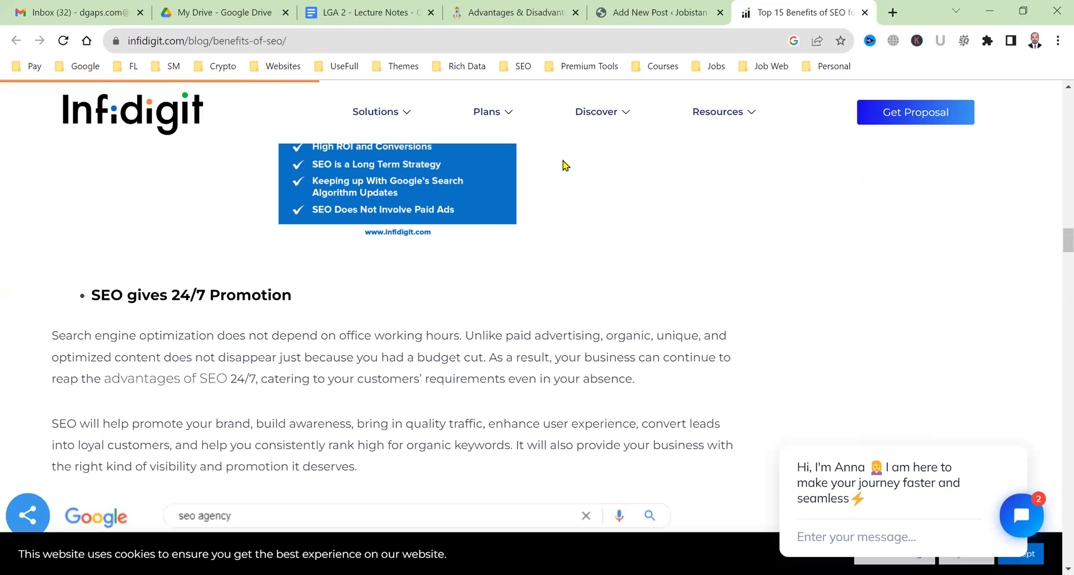
left_click(651, 6)
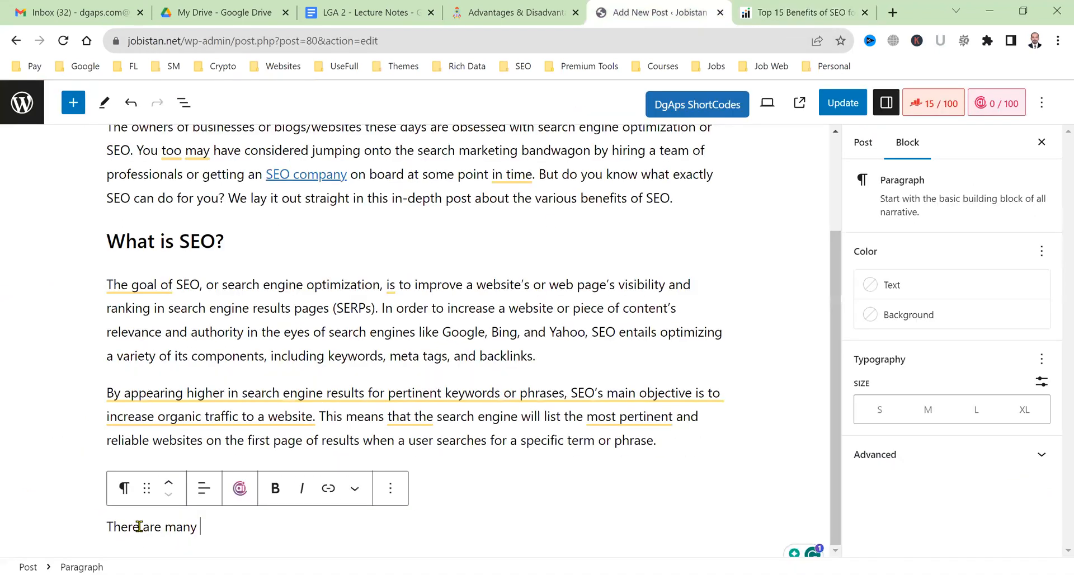
key("ctrl+a")
key("ctrl+v")
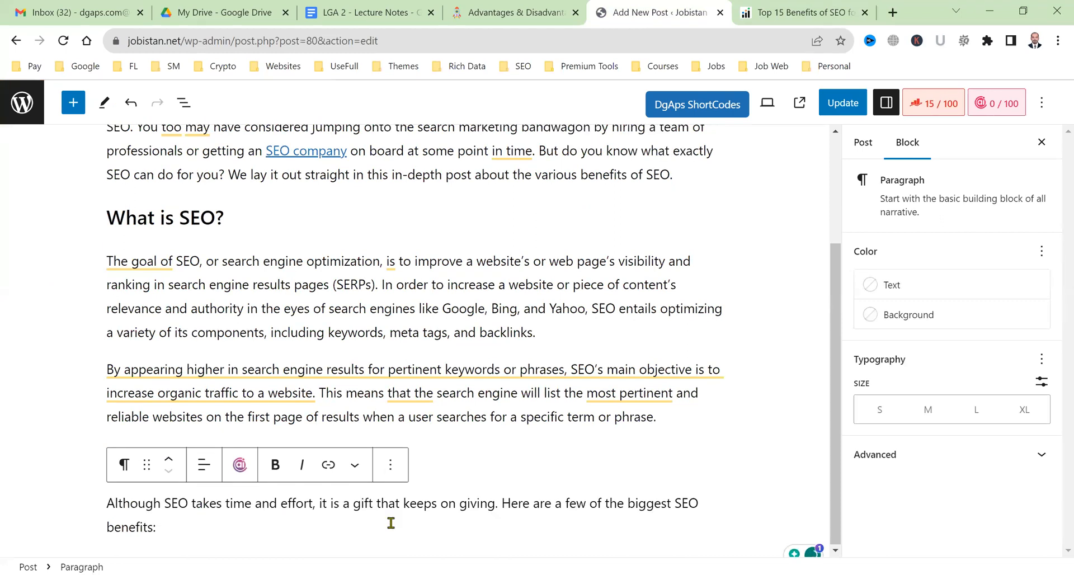
key("Return")
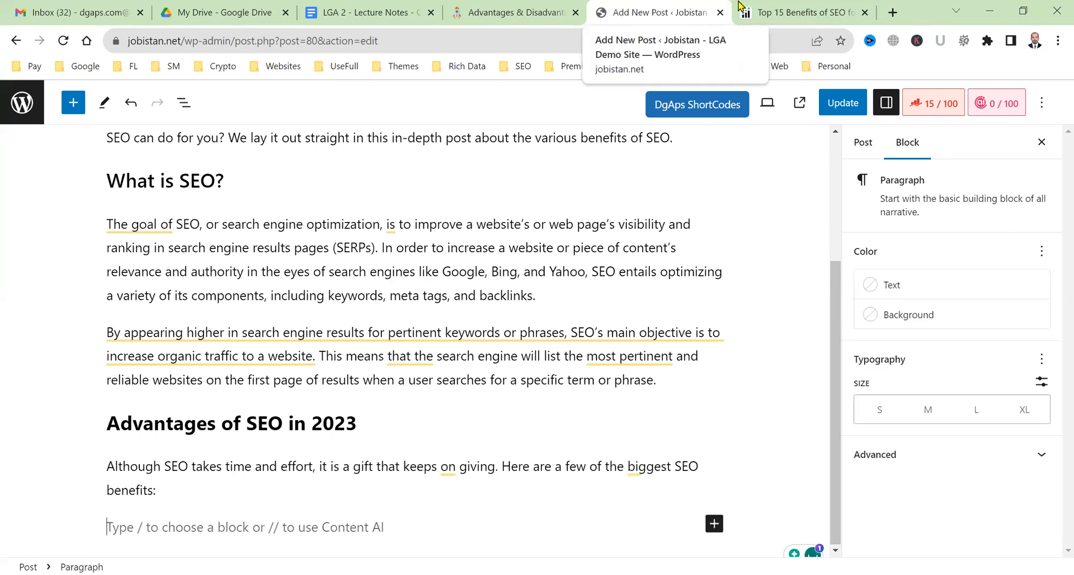
Paste 'SEO gives 24/7 Promotion' from Infidigit and turn it into a heading.
key("ctrl+Tab")
scroll(1, 401, "down", 5)
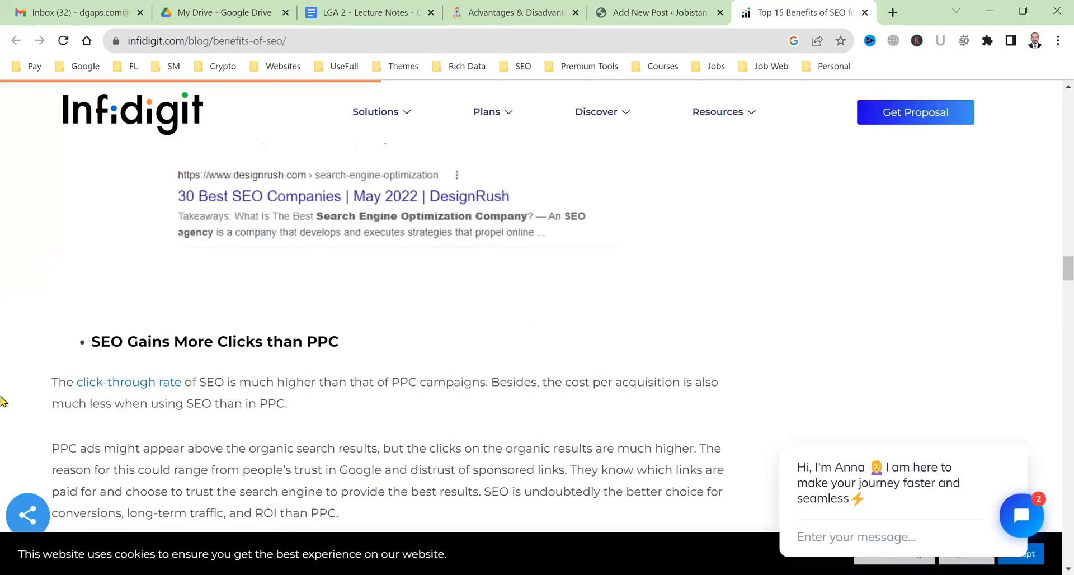
scroll(135, 414, "up", 5)
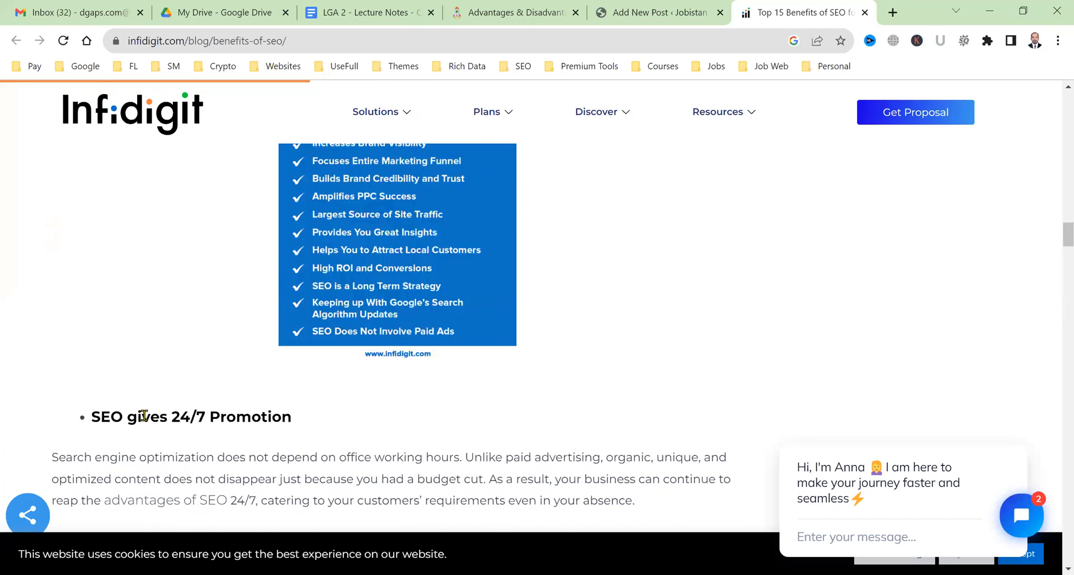
triple_click(145, 415)
key("ctrl+c")
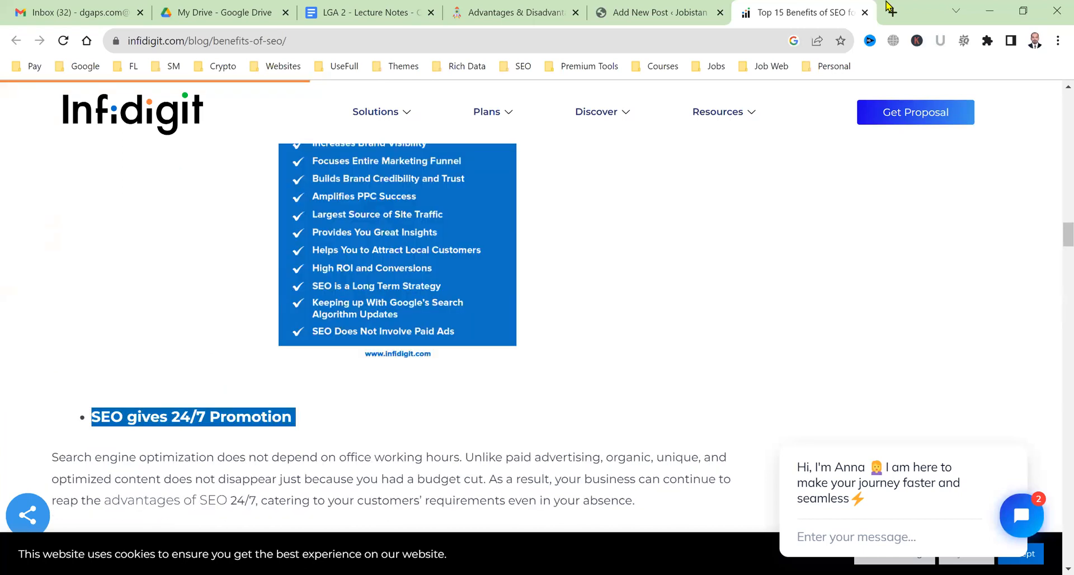
left_click(655, 13)
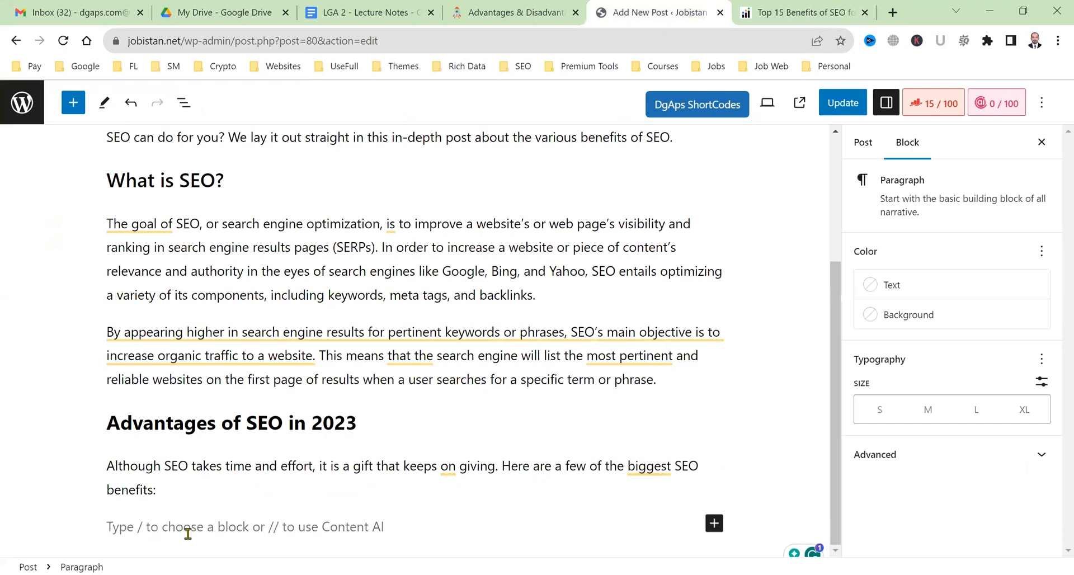
key("ctrl+v")
key("ctrl+a")
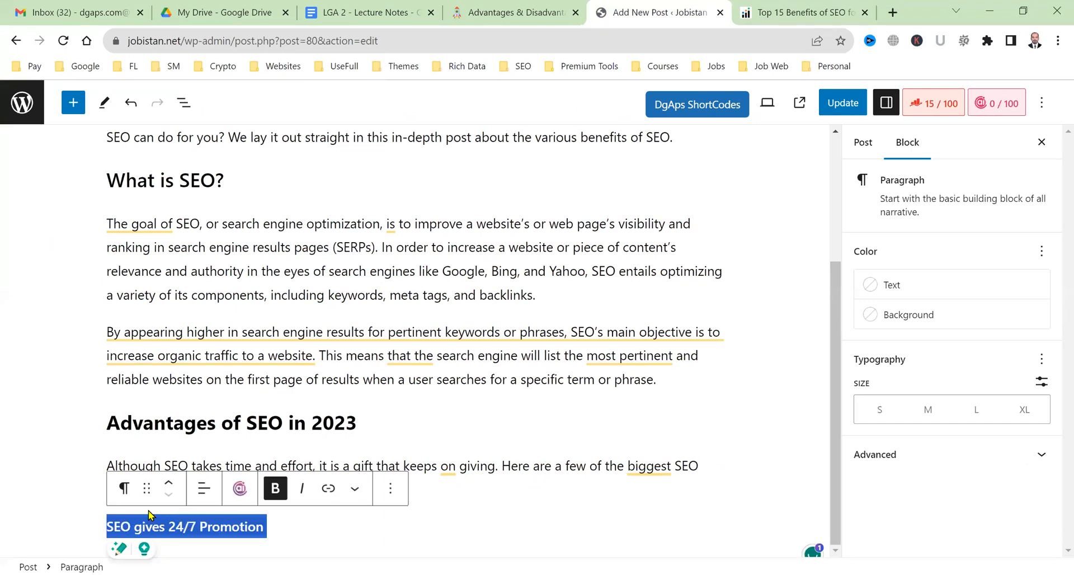
left_click(125, 496)
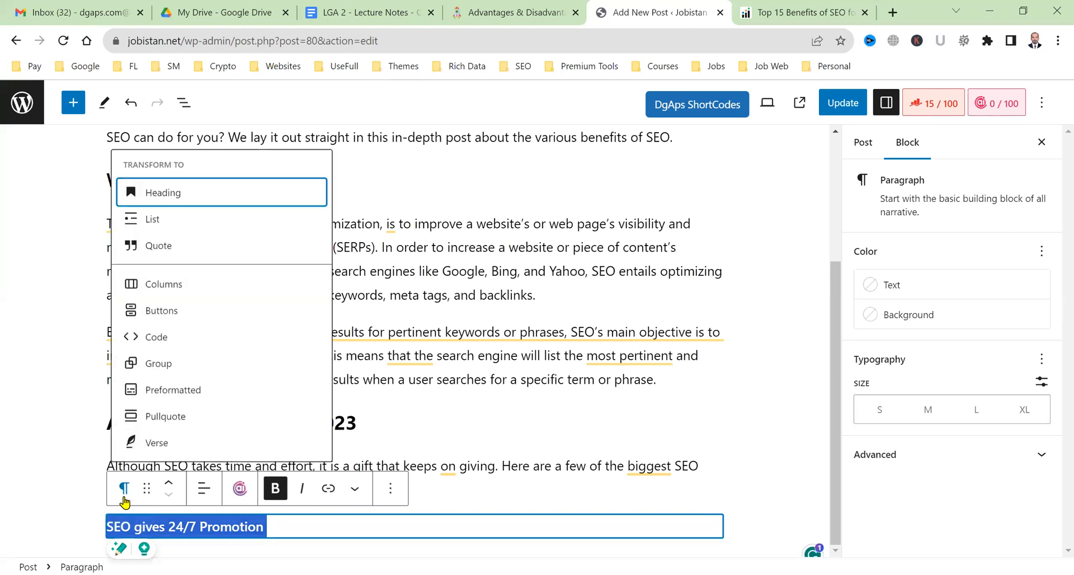
left_click(208, 186)
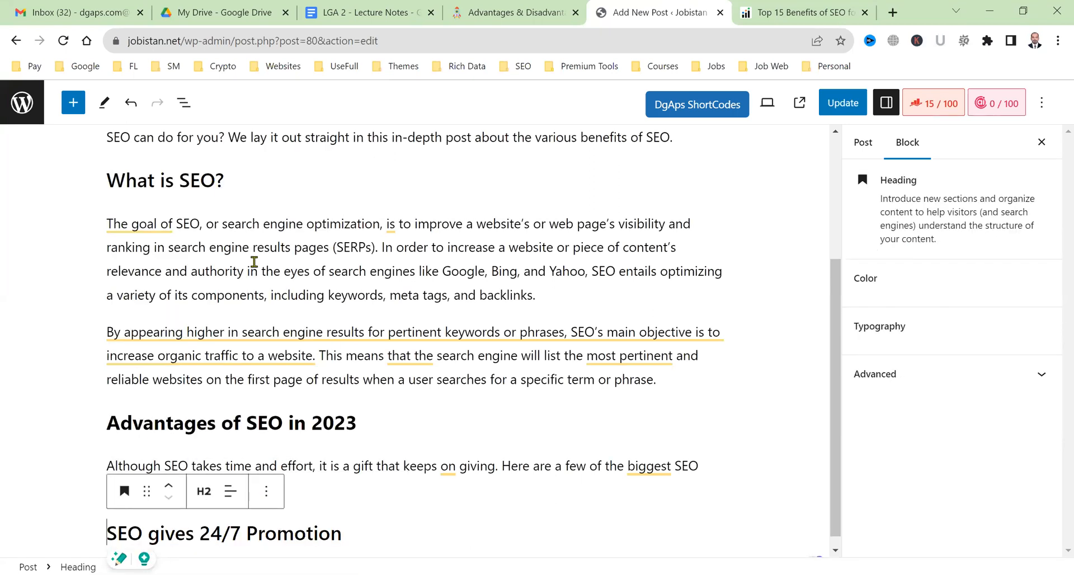
Make 'SEO gives 24/7 Promotion' a third-level (H3) heading.
triple_click(203, 535)
left_click(204, 491)
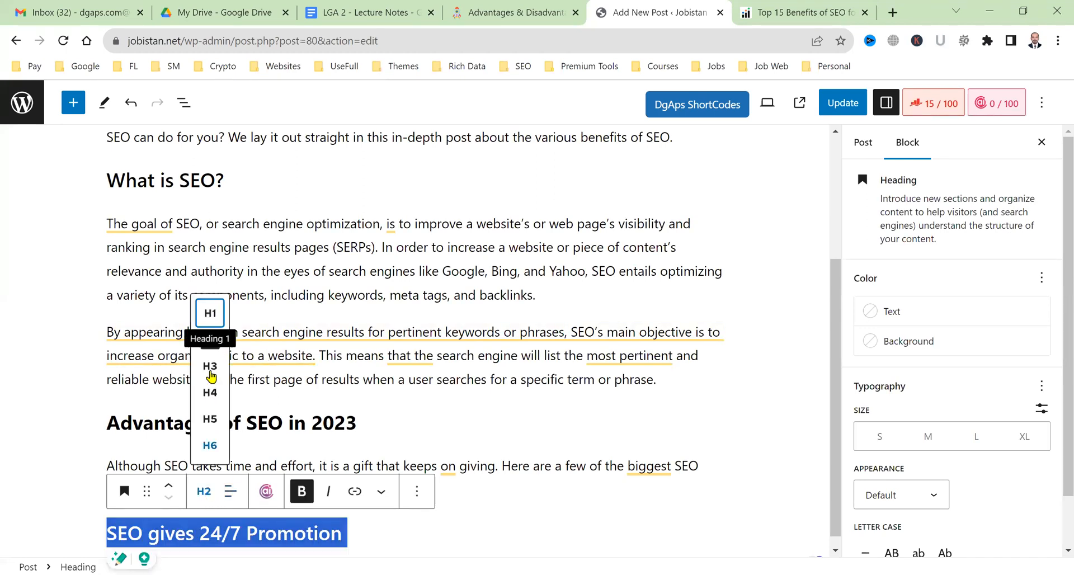
left_click(212, 366)
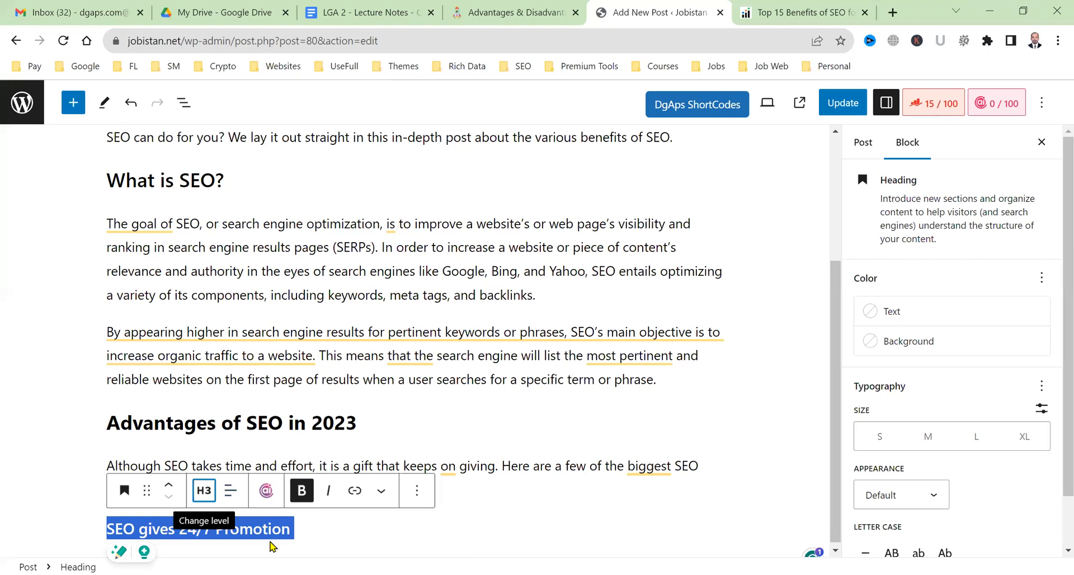
left_click(343, 424)
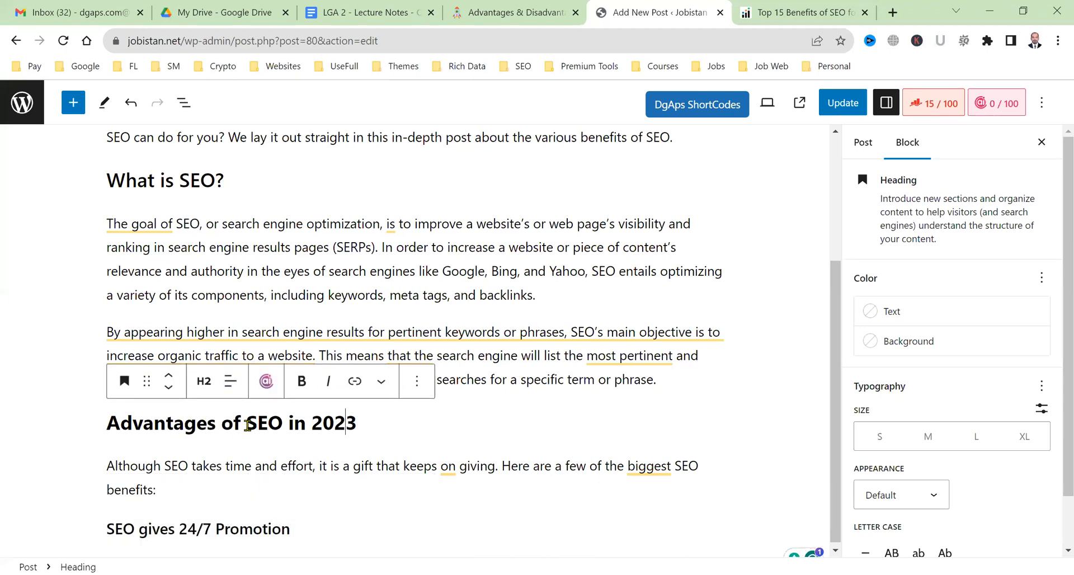
End the heading with a colon and add an empty paragraph beneath it.
left_click_drag(320, 427, 165, 425)
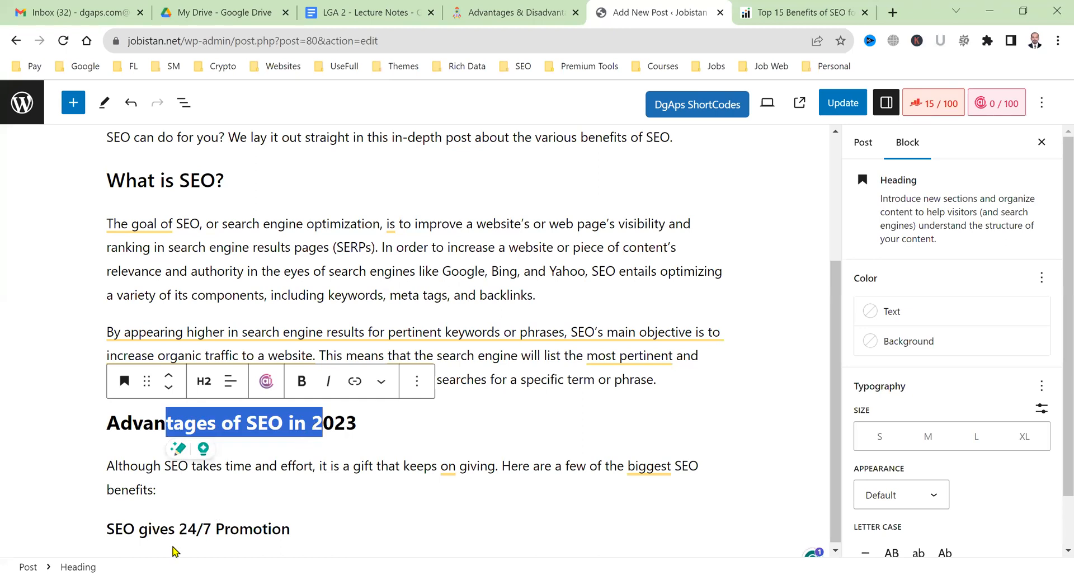
left_click_drag(159, 536, 344, 532)
left_click(305, 530)
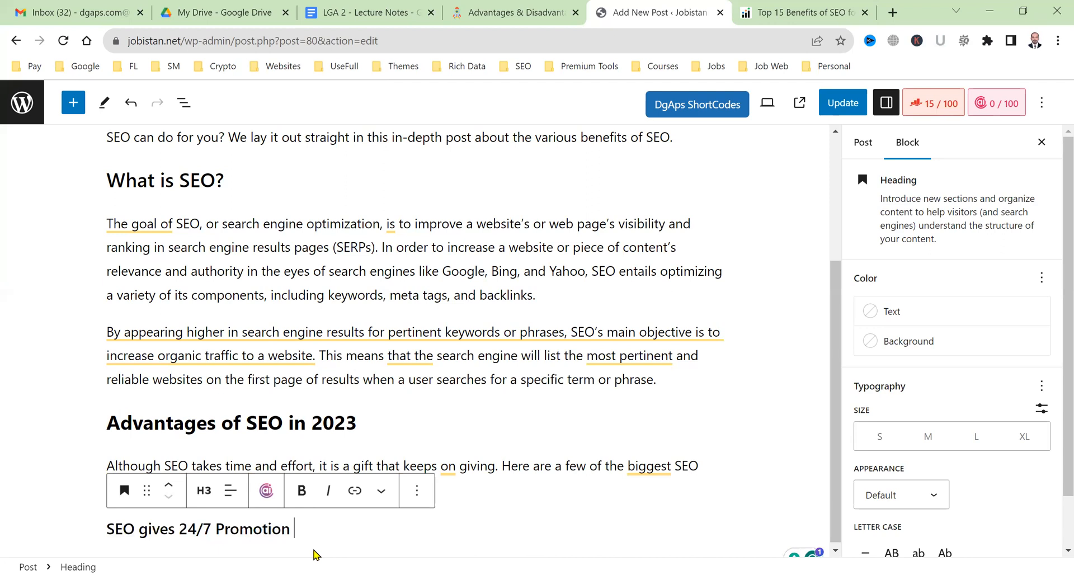
key("ctrl+a")
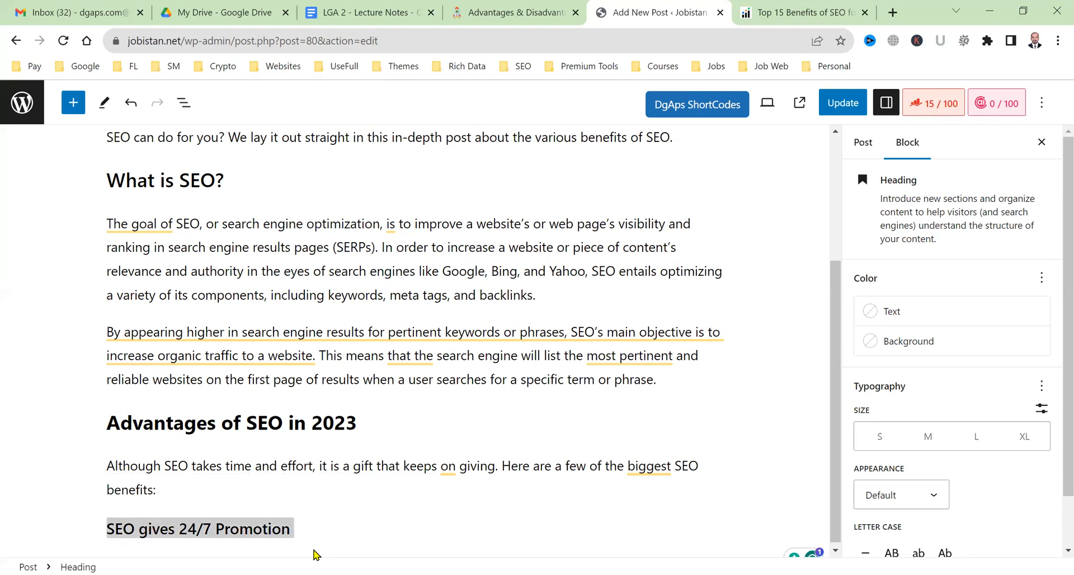
type(":")
left_click(381, 490)
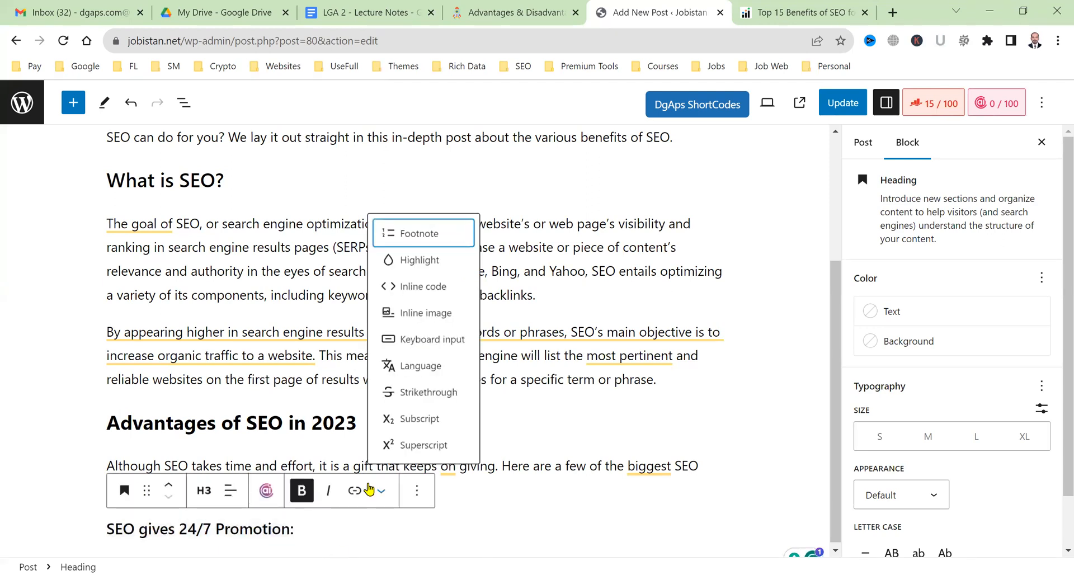
left_click(469, 491)
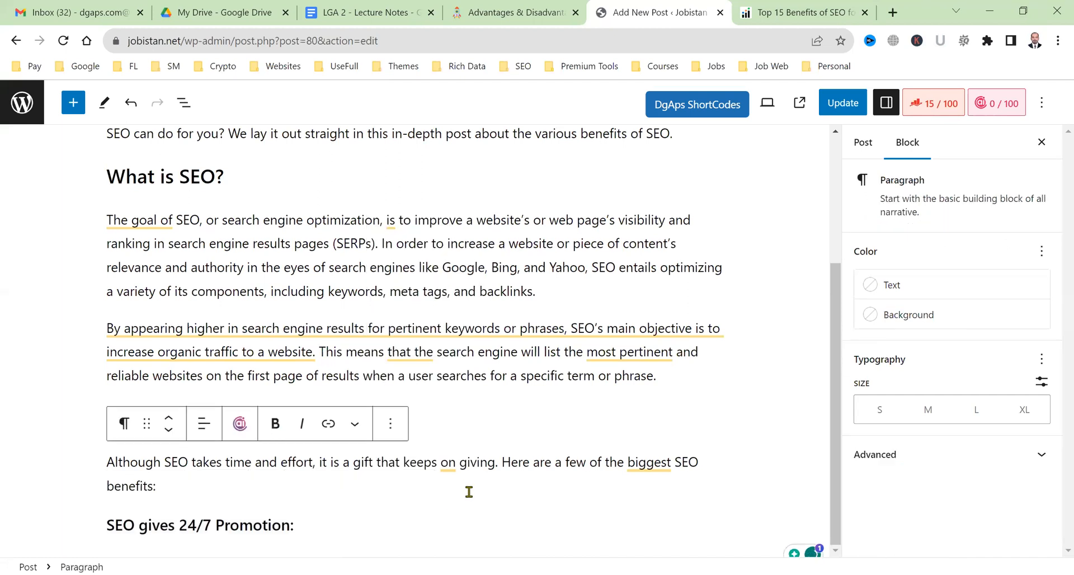
triple_click(386, 530)
left_click(386, 530)
key("Return")
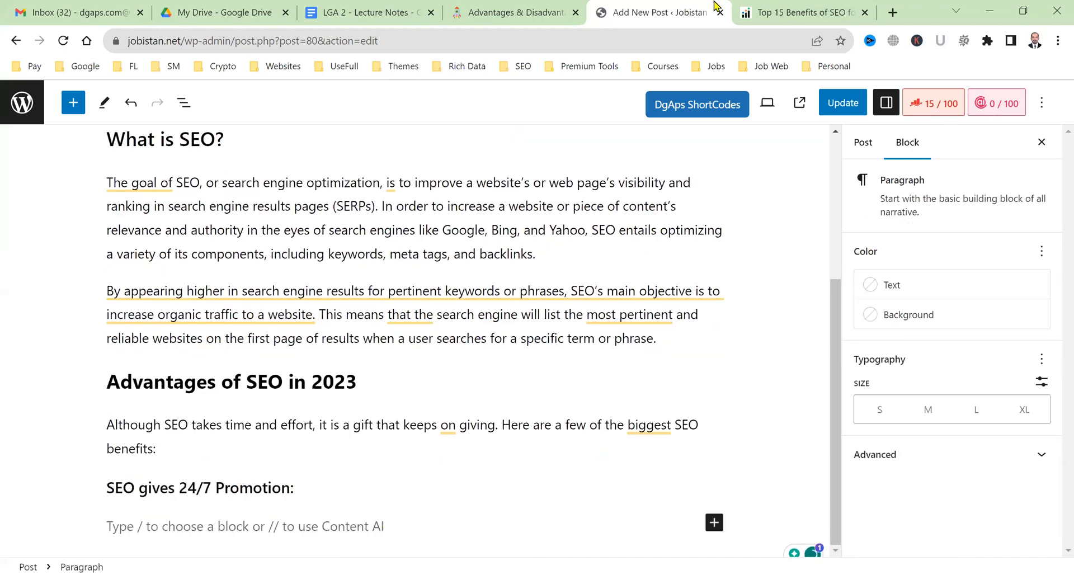
Paste the two 24/7 Promotion paragraphs from Infidigit under the heading.
left_click(759, 12)
scroll(379, 427, "down", 4)
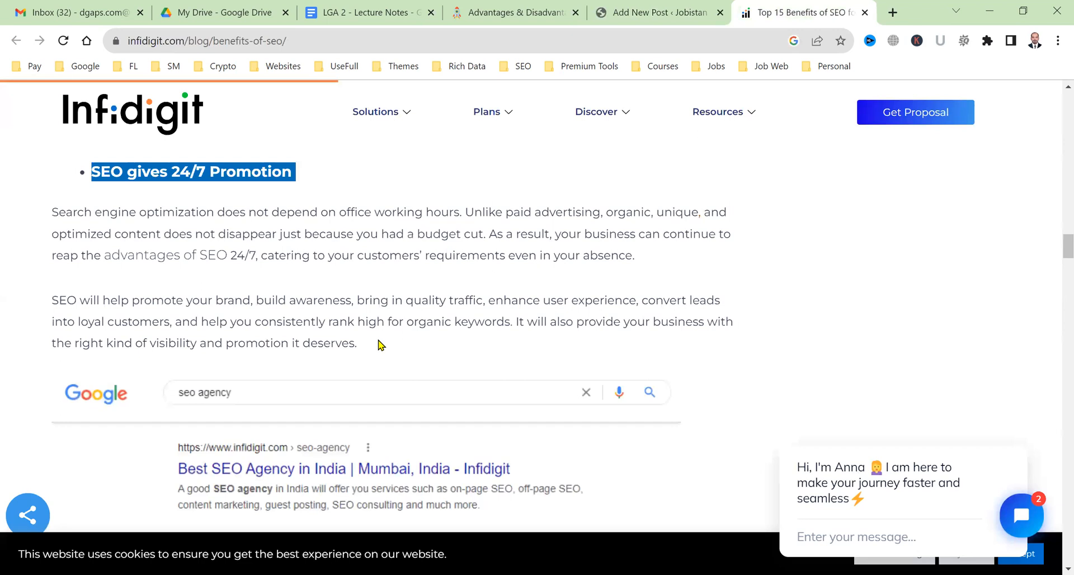
left_click_drag(164, 300, 357, 343)
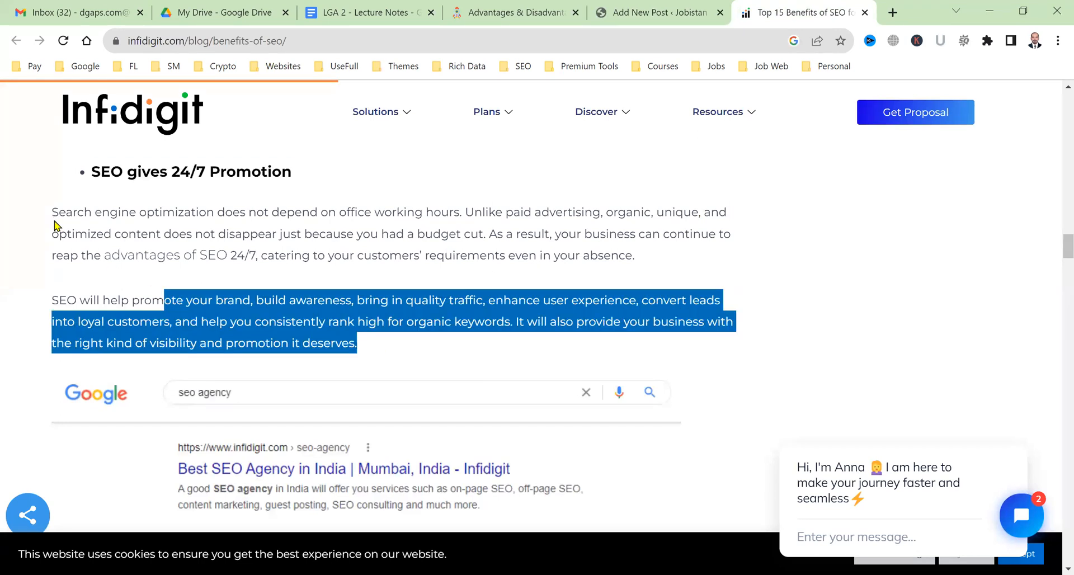
left_click(52, 213, "shift")
left_click(606, 8)
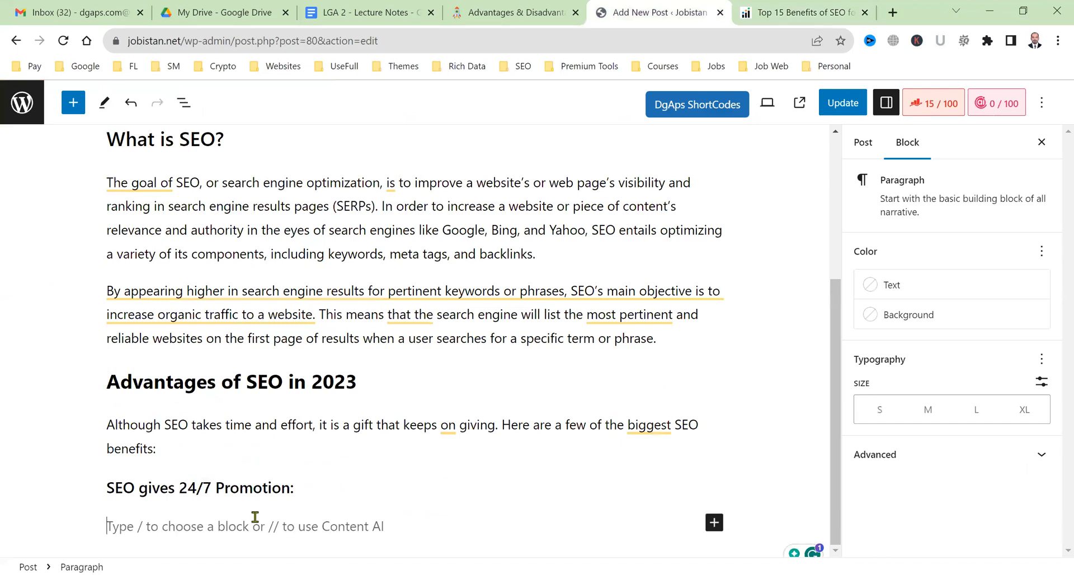
key("ctrl+v")
Save the article's search-results screenshot as organic-result, then start a new paragraph in the post.
left_click(773, 7)
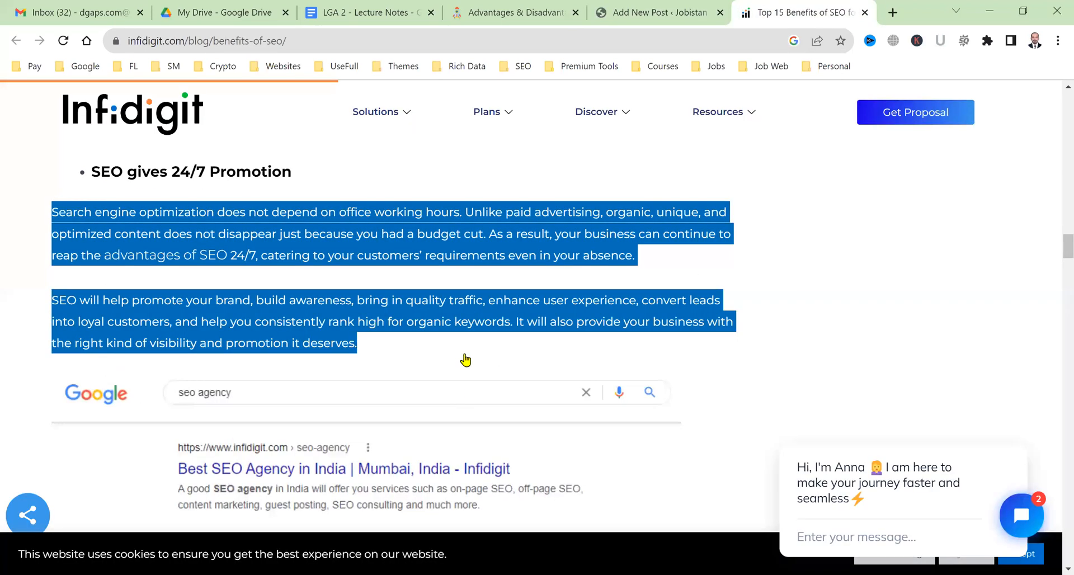
scroll(439, 339, "down", 4)
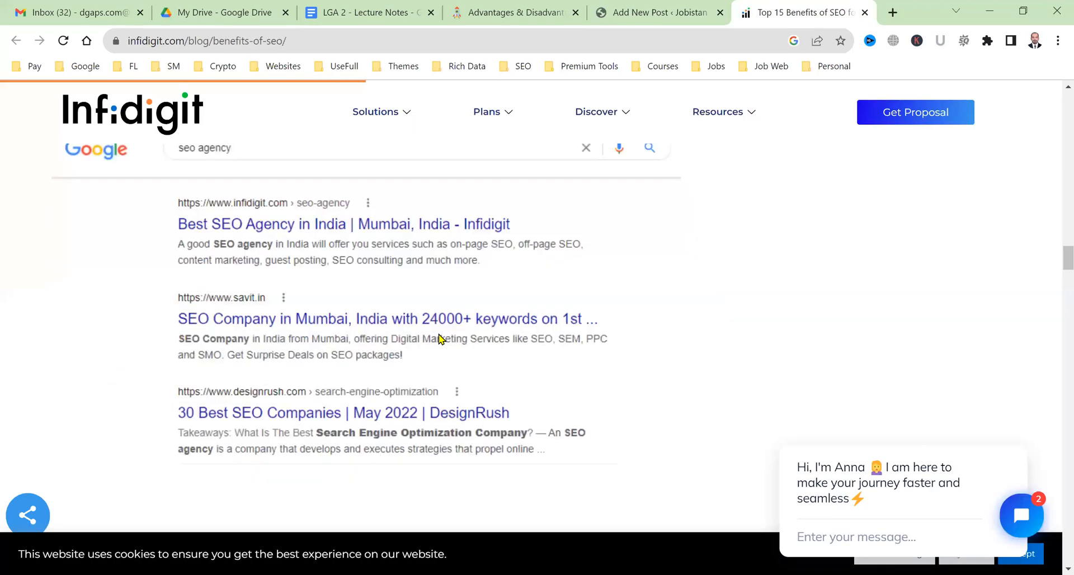
right_click(311, 341)
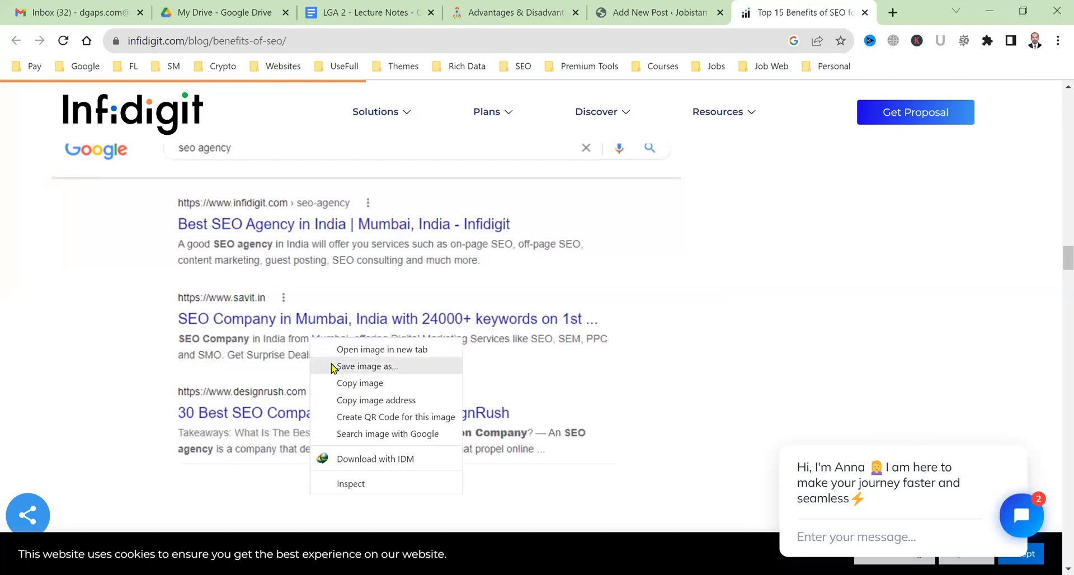
left_click(369, 367)
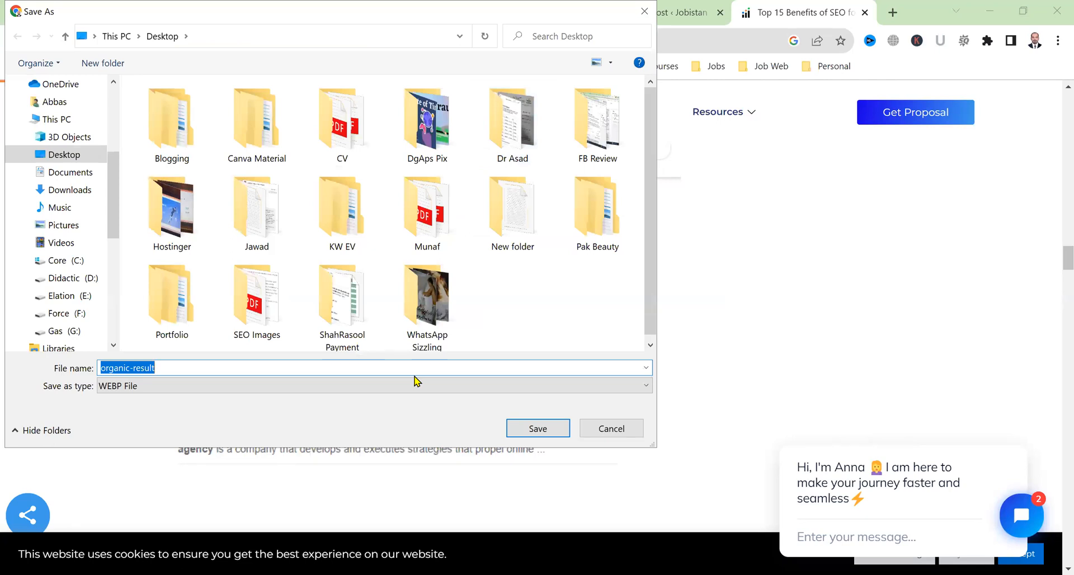
key("Return")
left_click(677, 12)
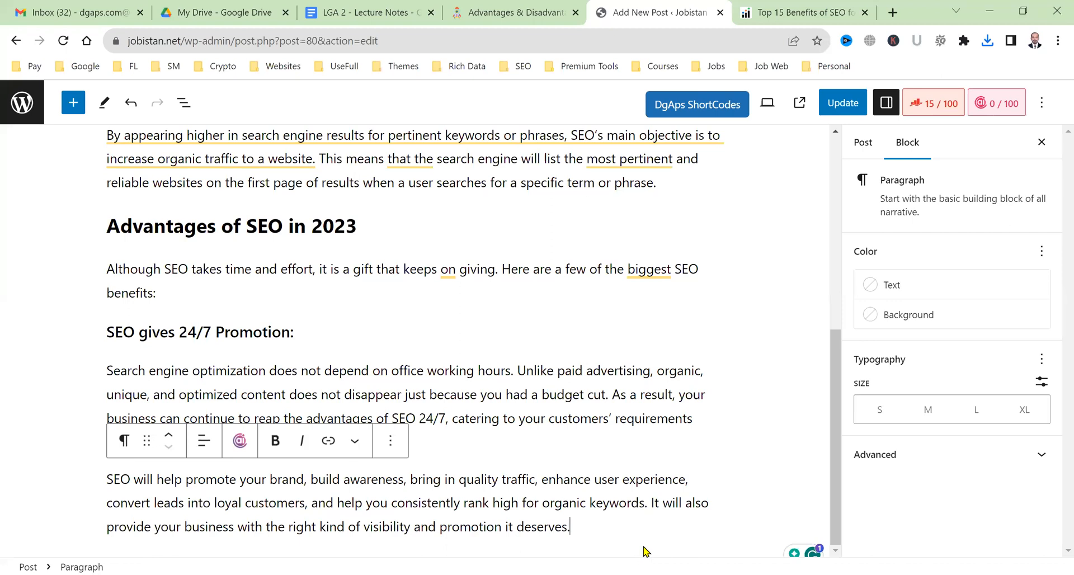
key("Return")
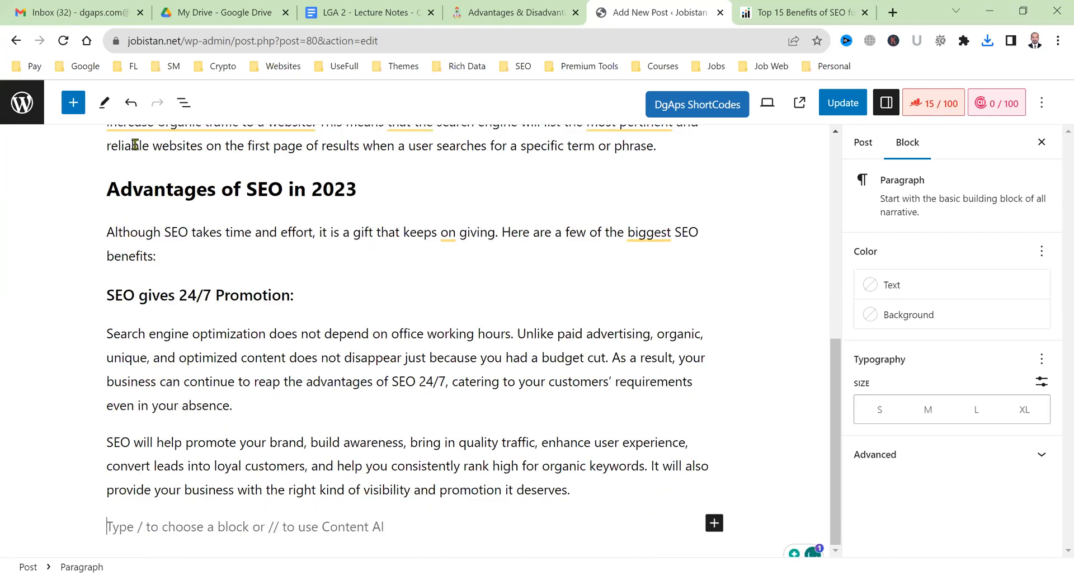
Insert an Image block and upload organic-result from the Desktop.
left_click(73, 102)
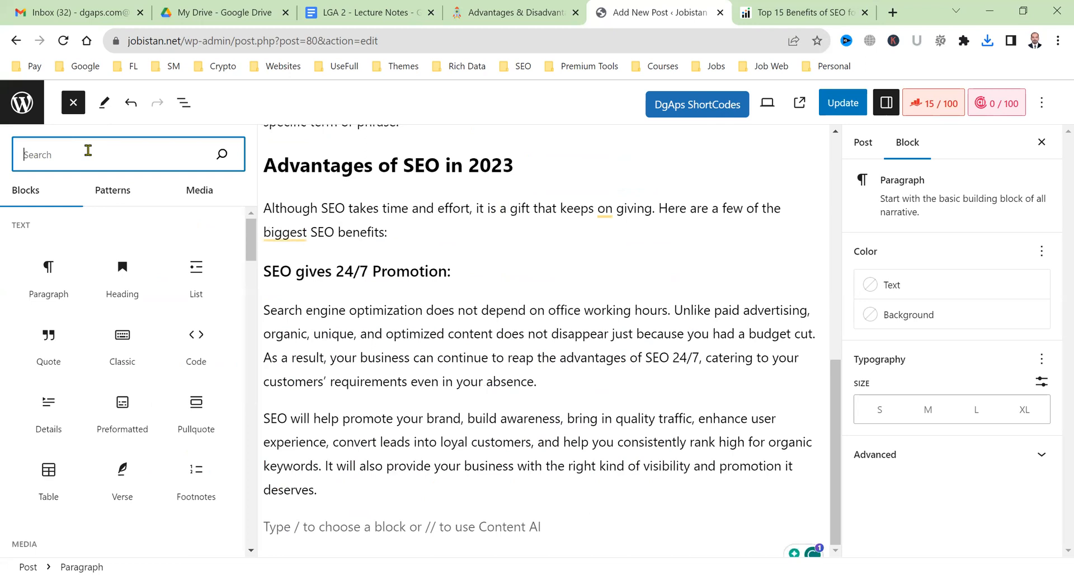
type("image")
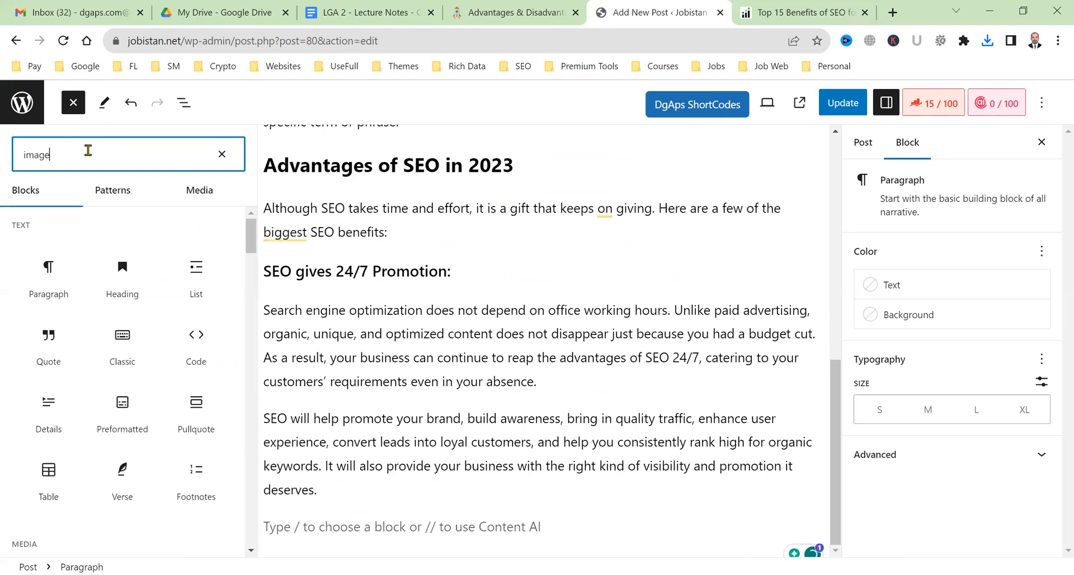
left_click(48, 259)
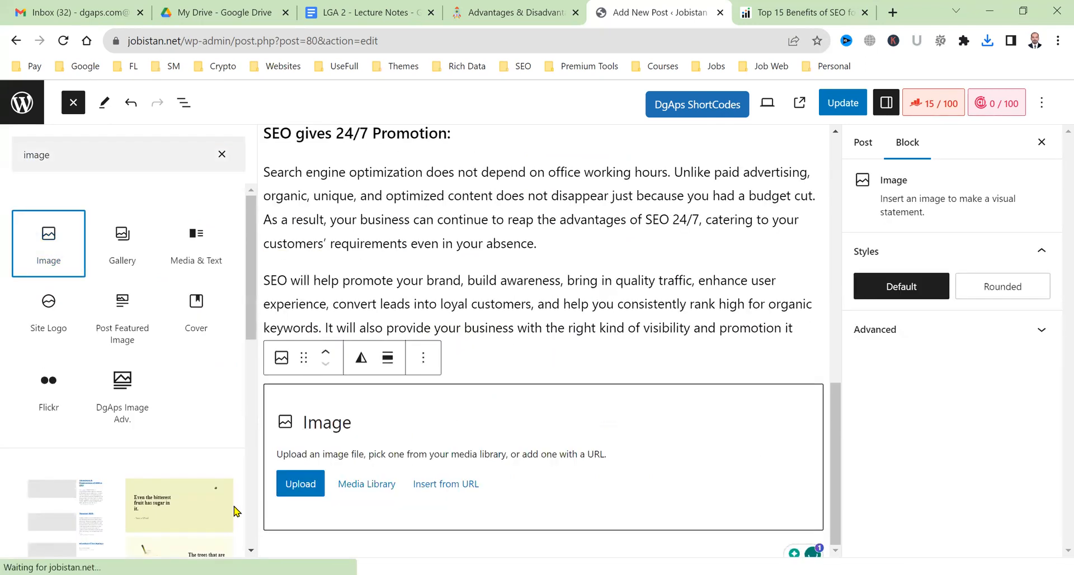
left_click(302, 489)
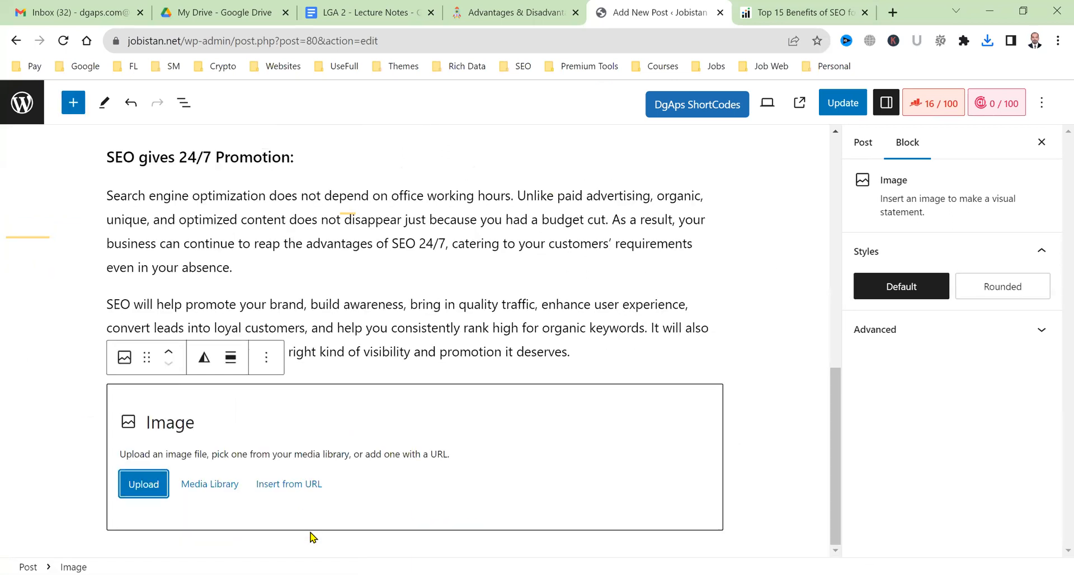
left_click(145, 495)
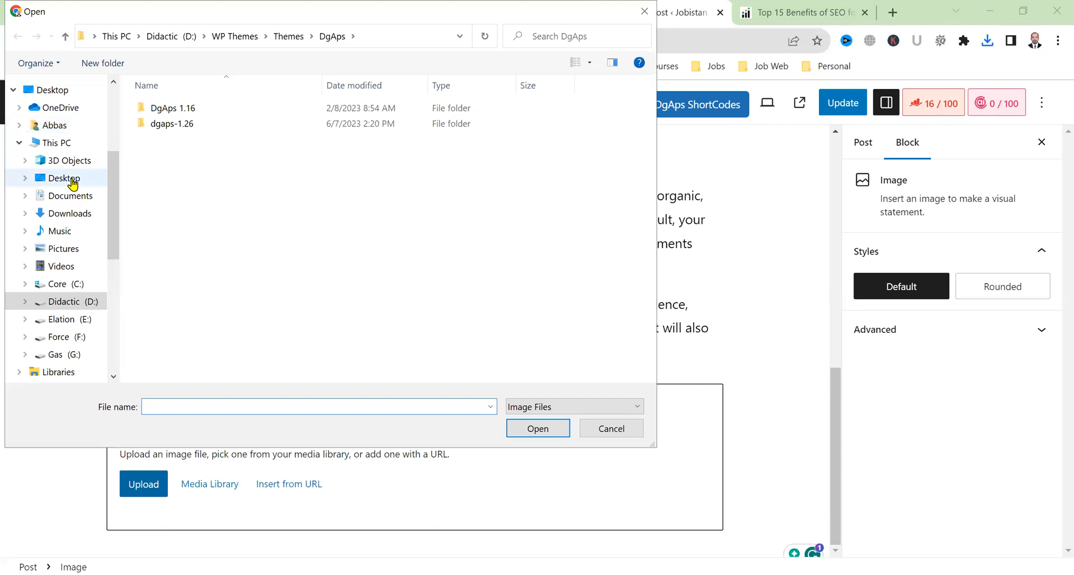
left_click(71, 180)
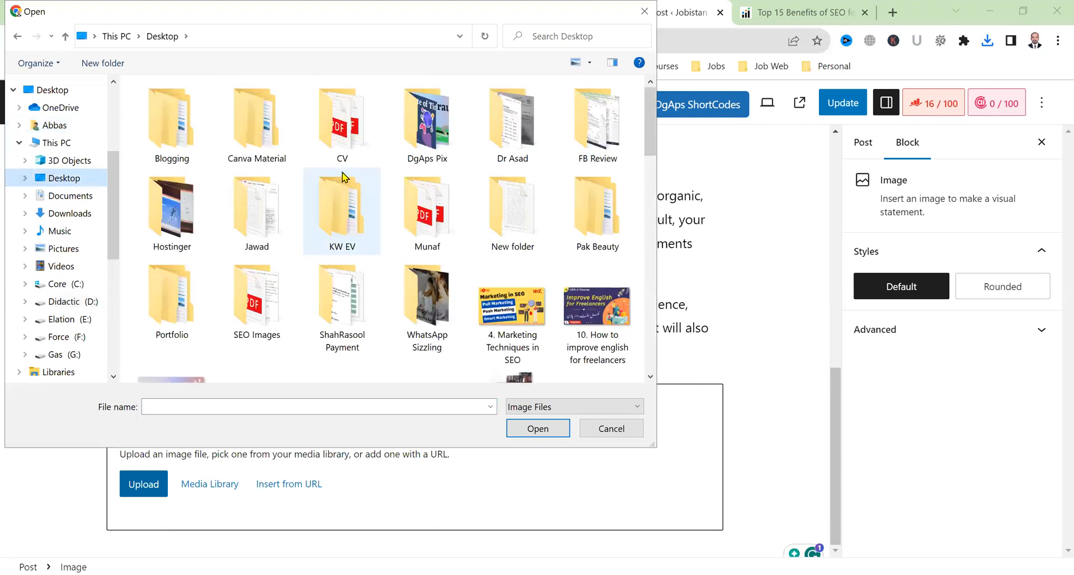
left_click(344, 178)
type("organic-result")
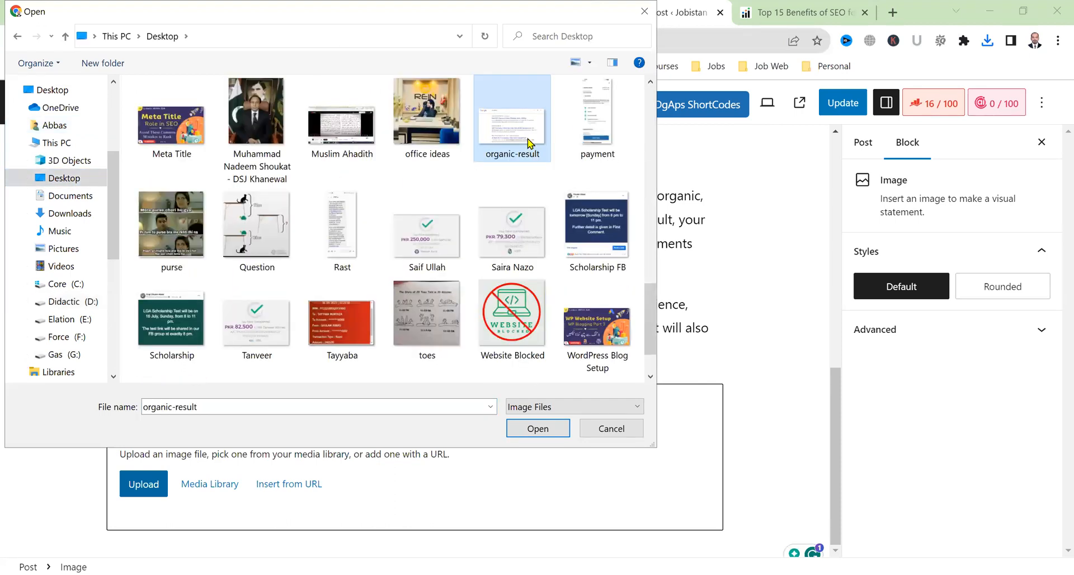
key("Return")
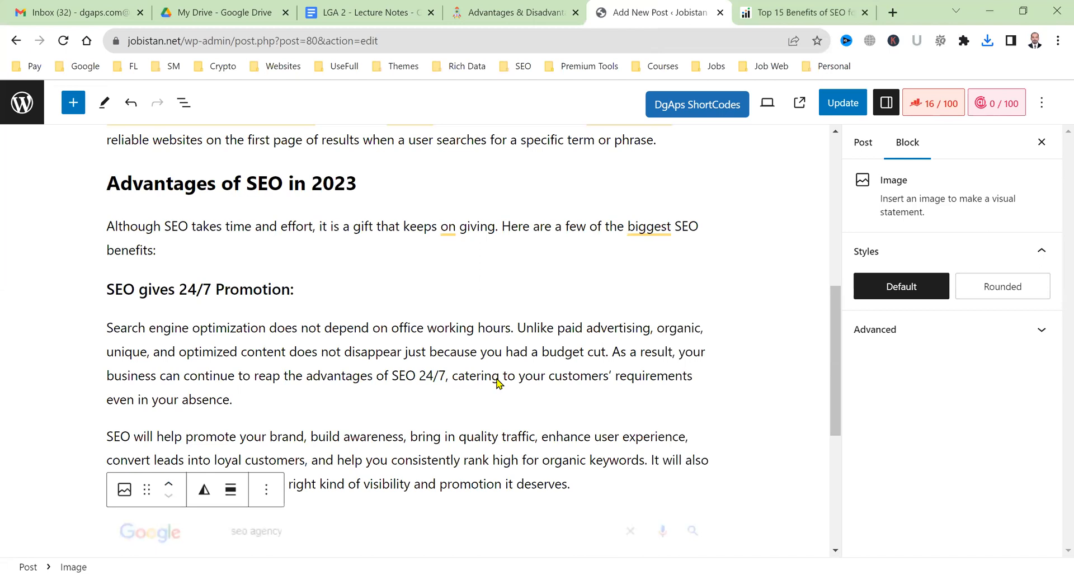
Leave the image alignment unchanged and add an empty paragraph after the screenshot.
scroll(499, 385, "down", 5)
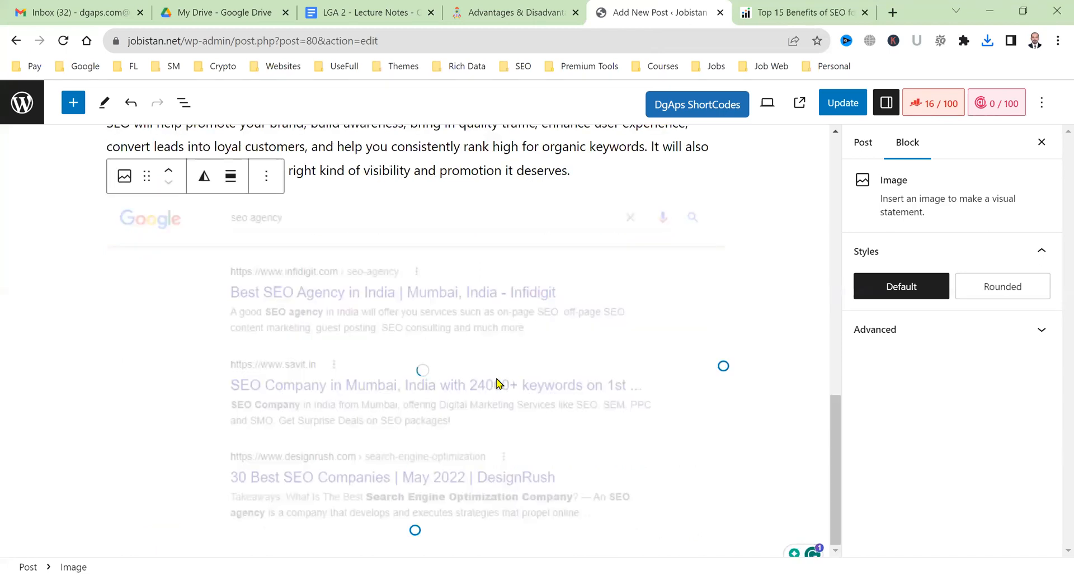
left_click(231, 184)
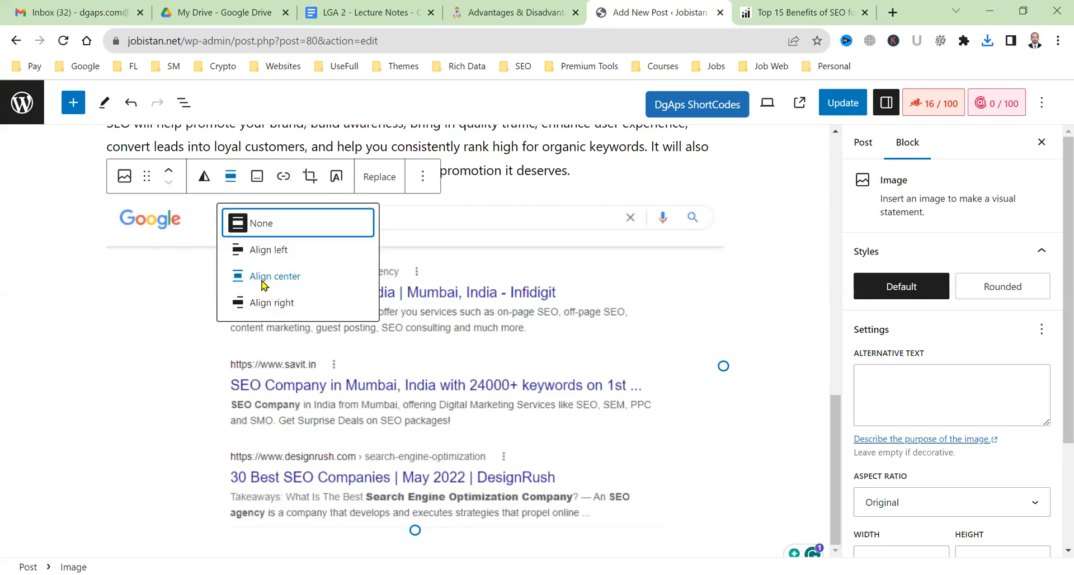
left_click(351, 381)
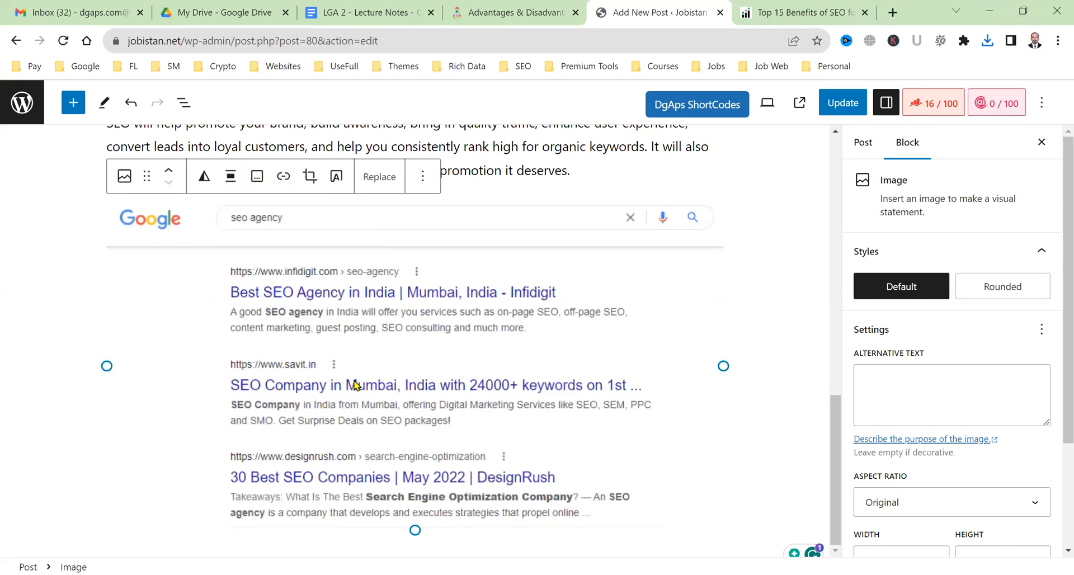
left_click(679, 340)
scroll(675, 431, "down", 1)
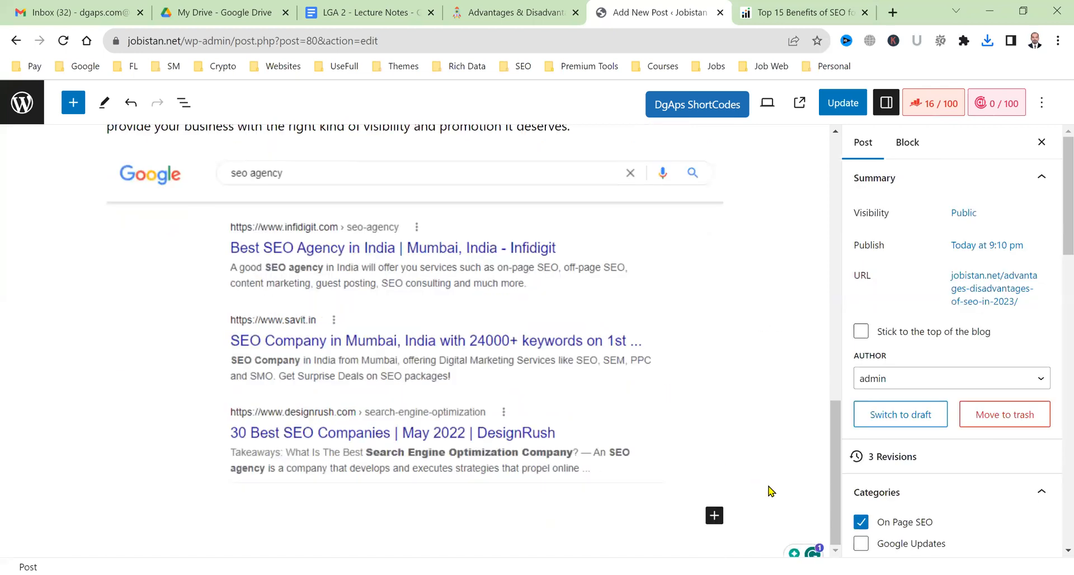
scroll(704, 500, "up", 1)
left_click(703, 500)
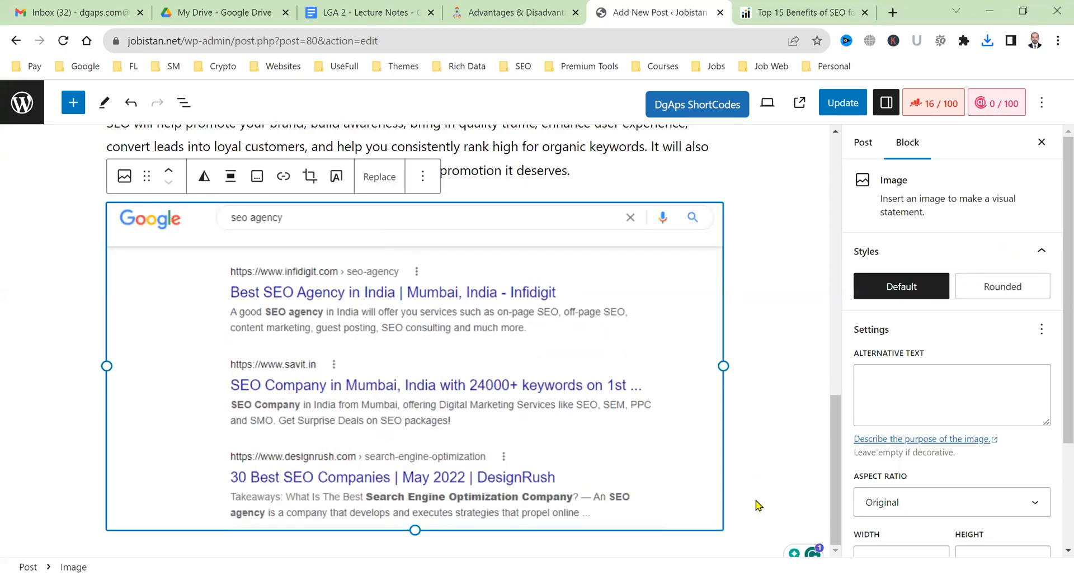
left_click(758, 505)
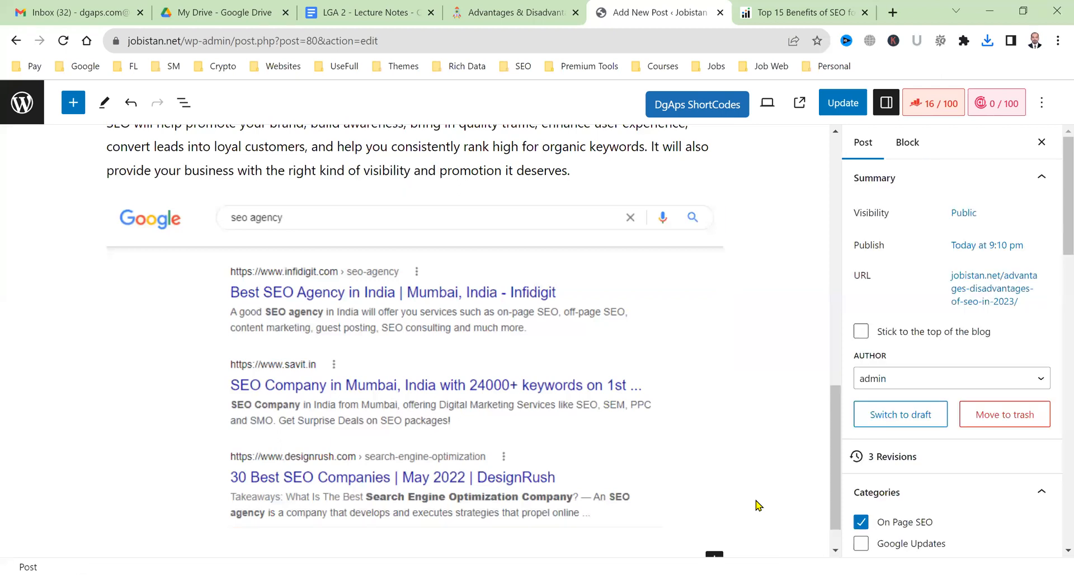
scroll(758, 505, "up", 15)
key("Down")
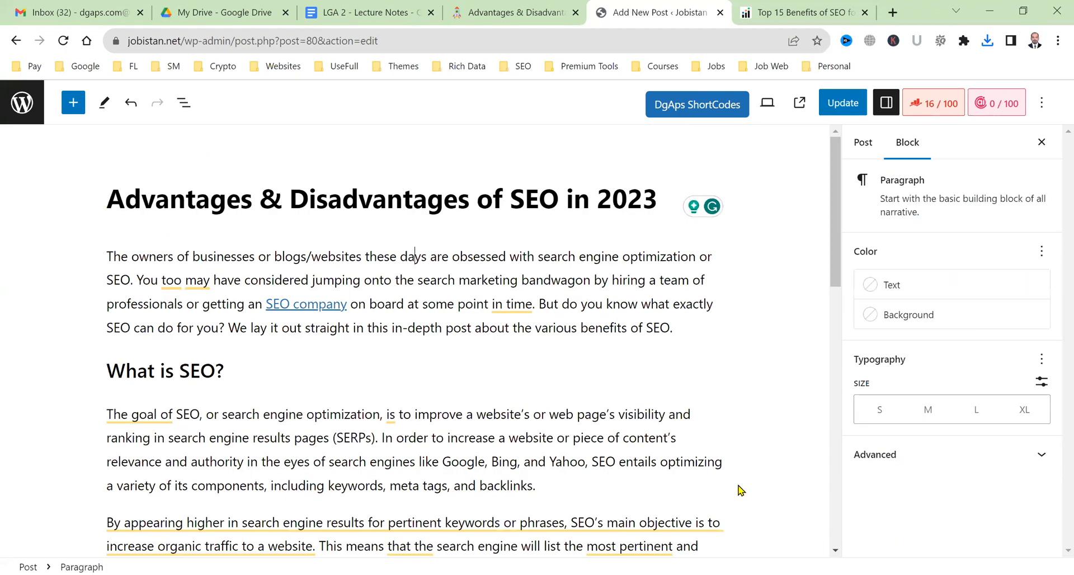
key("ctrl+End")
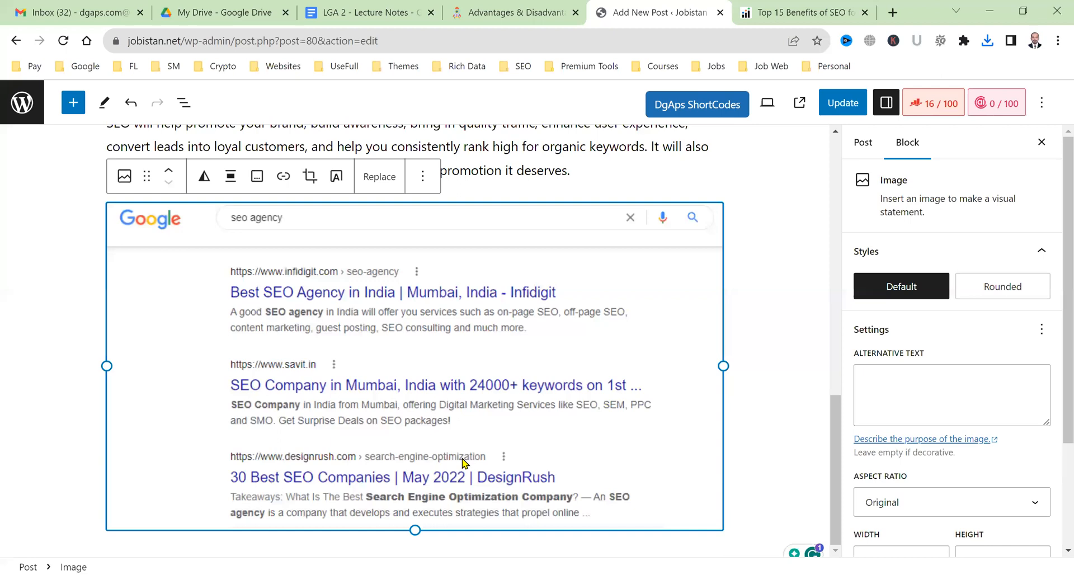
key("Return")
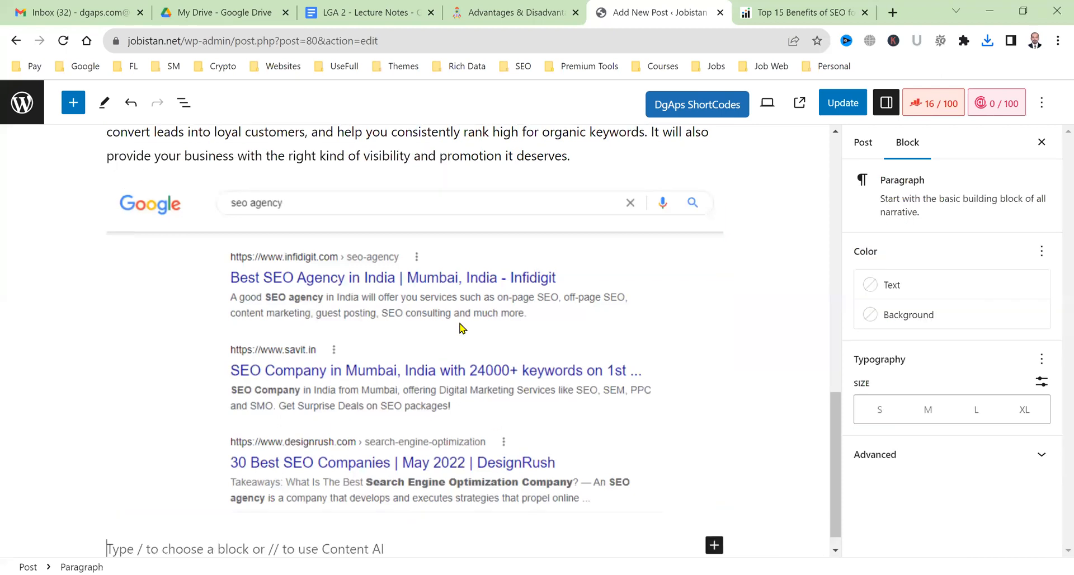
Copy 'SEO Gains More Clicks than PPC' from Infidigit into the post and append a colon.
left_click(816, 7)
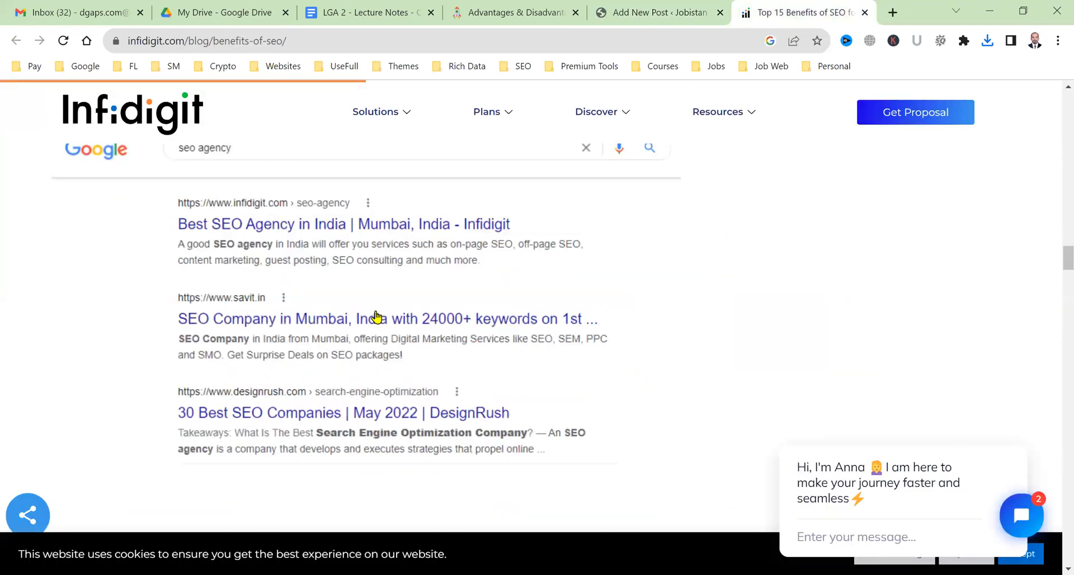
scroll(141, 209, "down", 2)
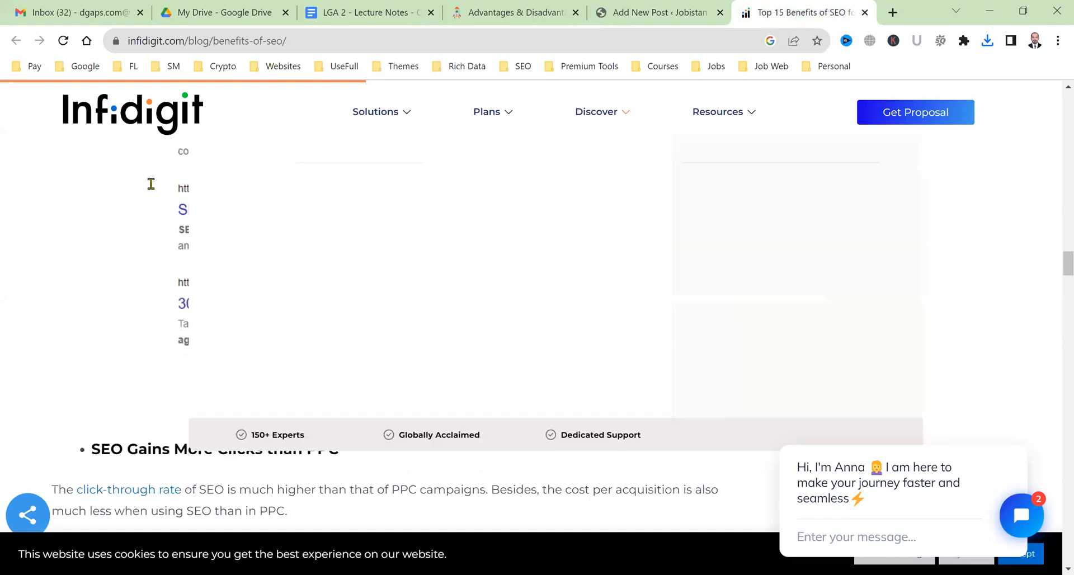
scroll(151, 185, "down", 4)
triple_click(151, 185)
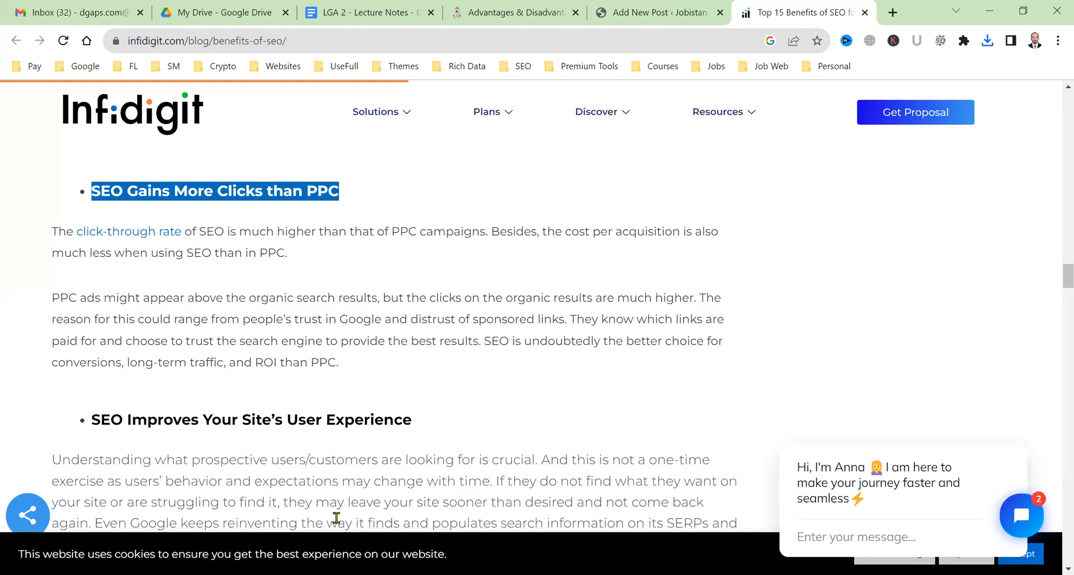
key("ctrl+c")
key("ctrl+shift+Tab")
key("ctrl+v")
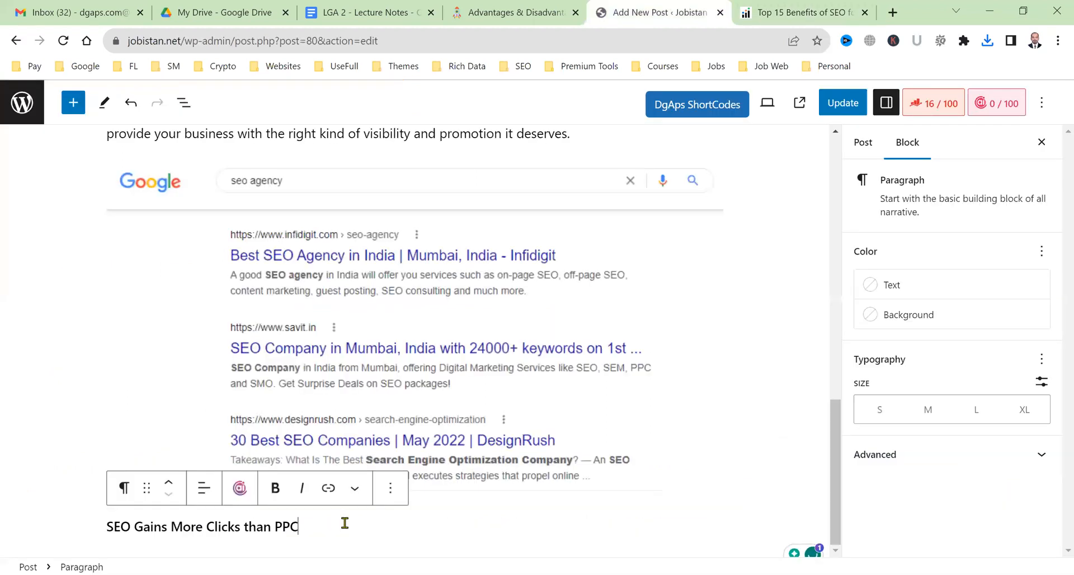
type(":")
triple_click(251, 526)
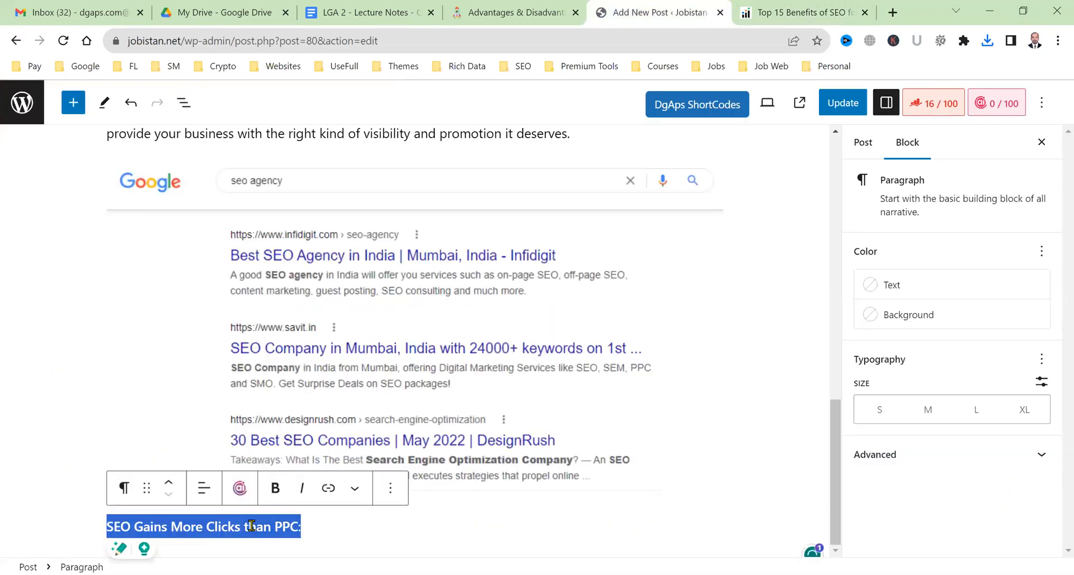
Turn 'SEO Gains More Clicks than PPC:' into an H3 heading with a new paragraph below.
left_click(129, 489)
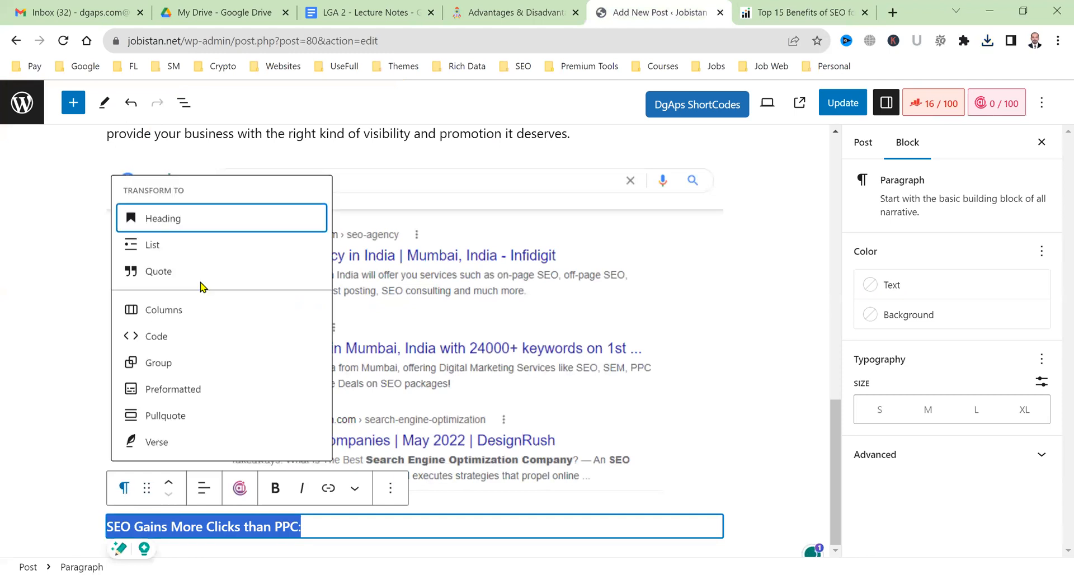
left_click(207, 221)
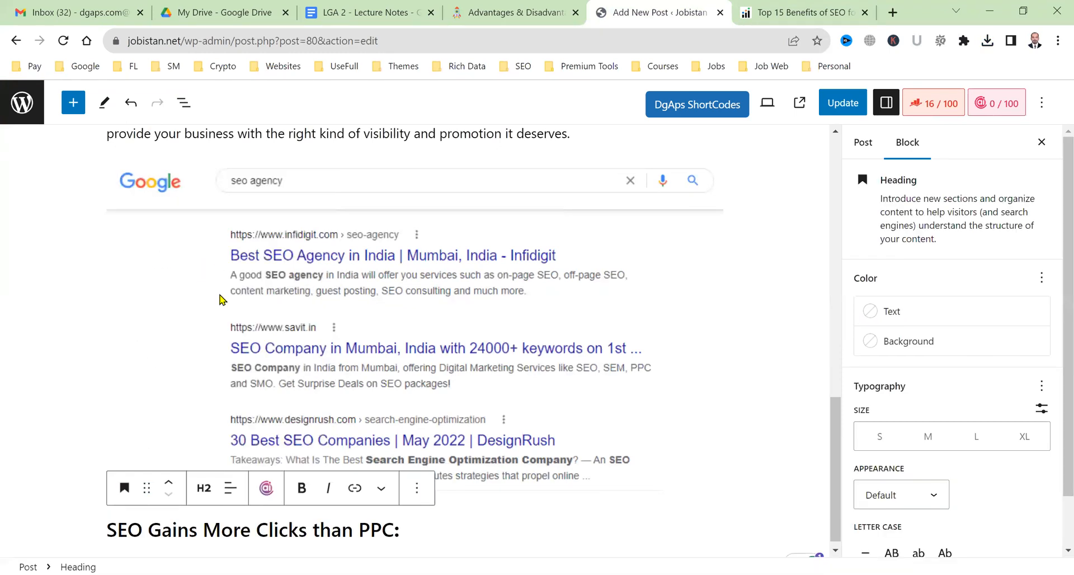
left_click(204, 489)
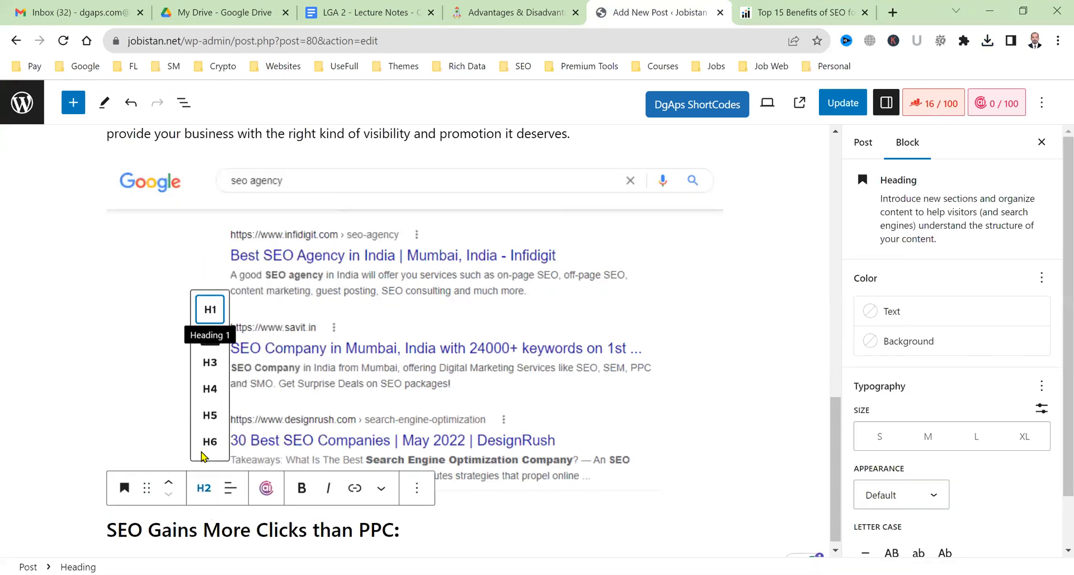
left_click(210, 363)
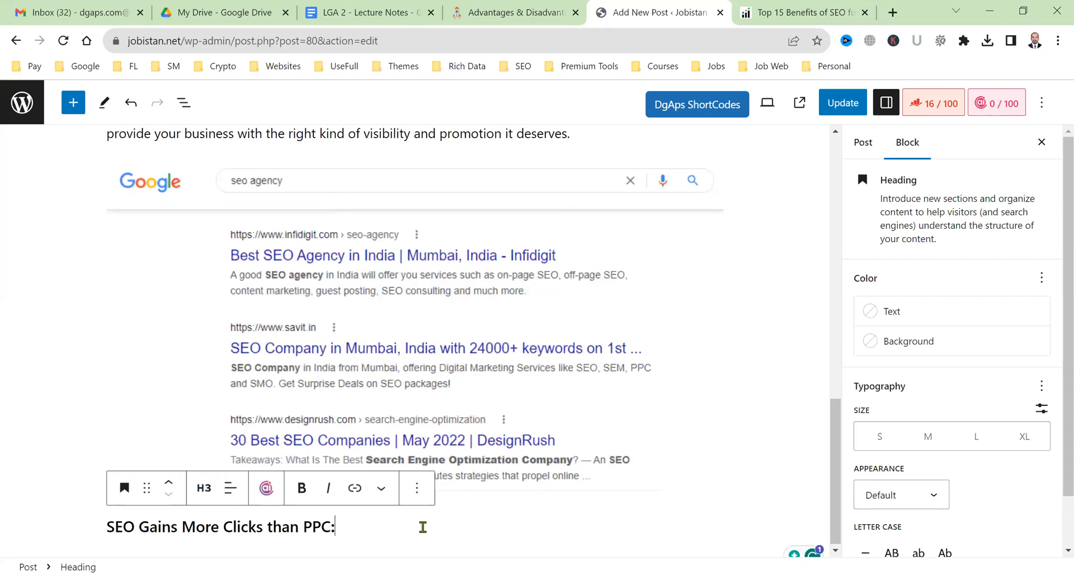
key("Return")
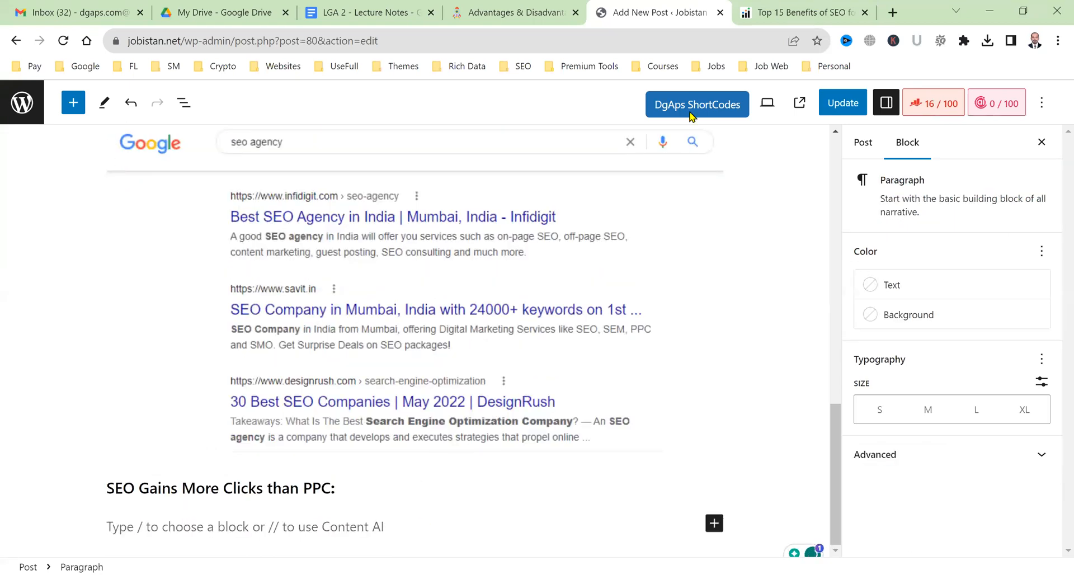
Paste the two click-through-rate paragraphs from Infidigit beneath it and update the post.
key("ctrl+Tab")
left_click_drag(339, 363, 53, 231)
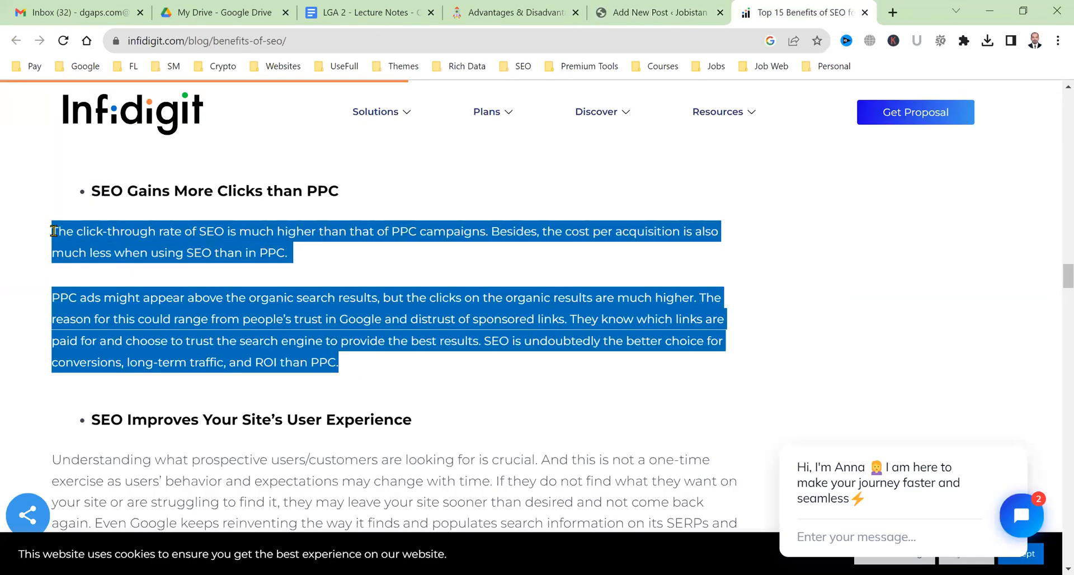
left_click(643, 12)
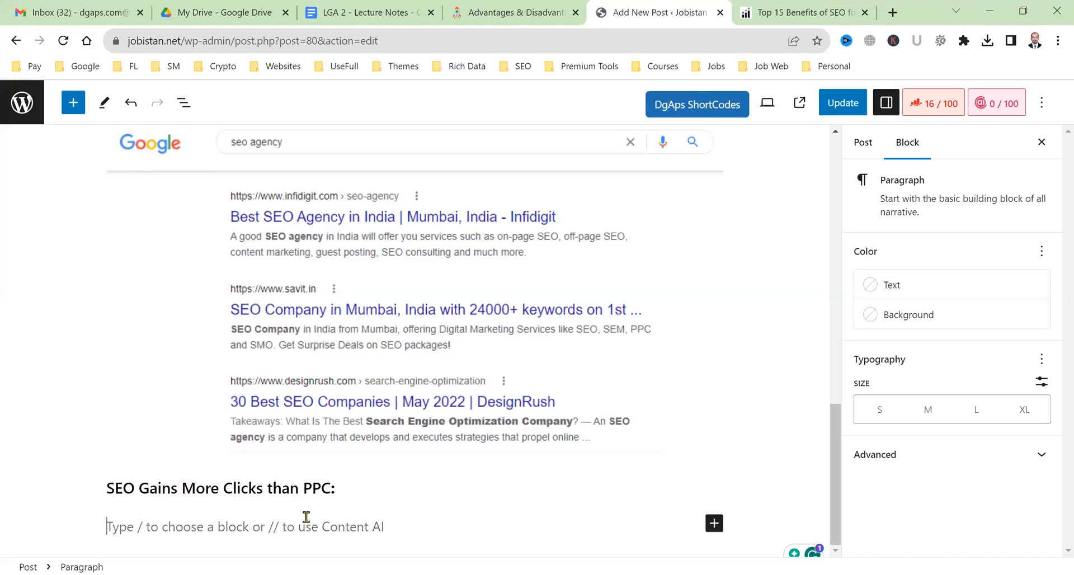
key("ctrl+v")
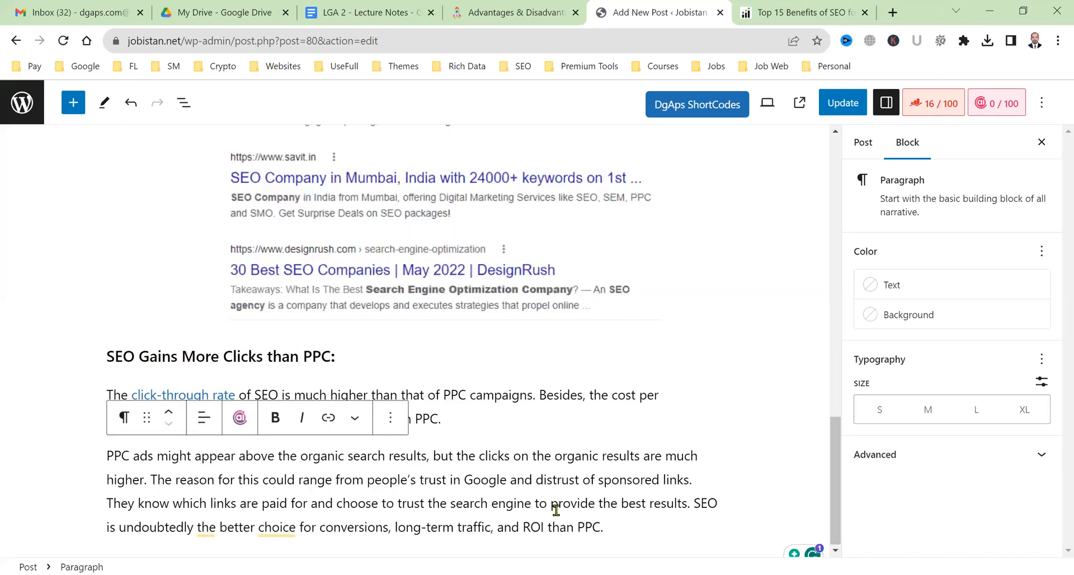
key("Return")
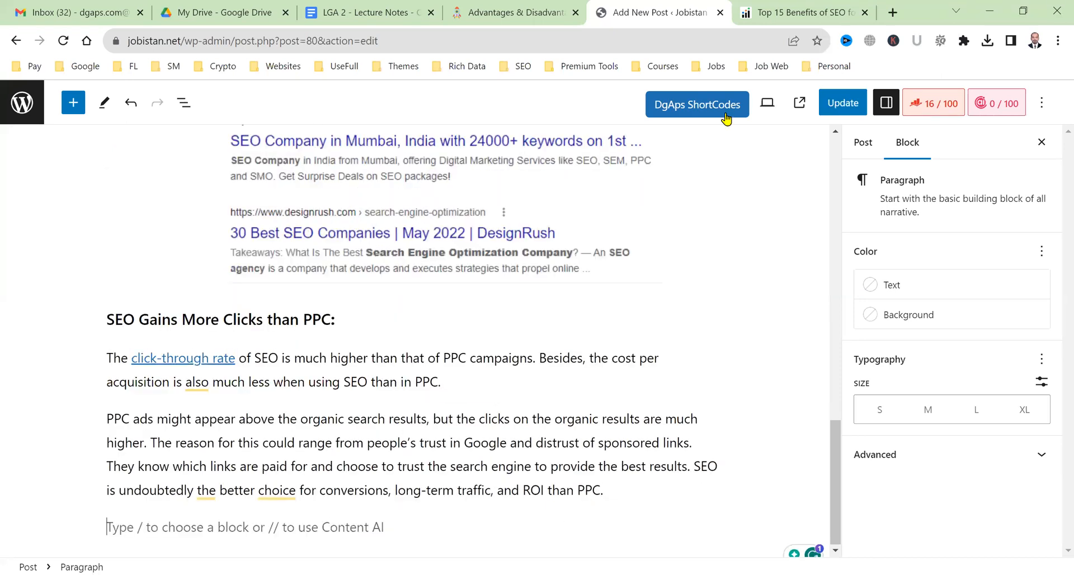
left_click(828, 108)
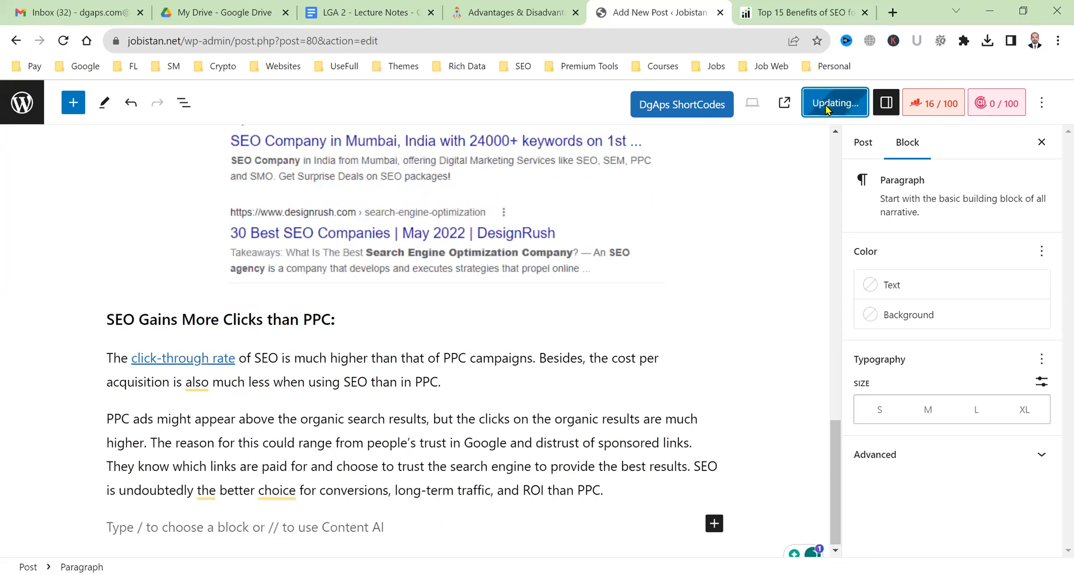
Reload the live post and read through the new 24/7 Promotion and PPC sections.
left_click(528, 6)
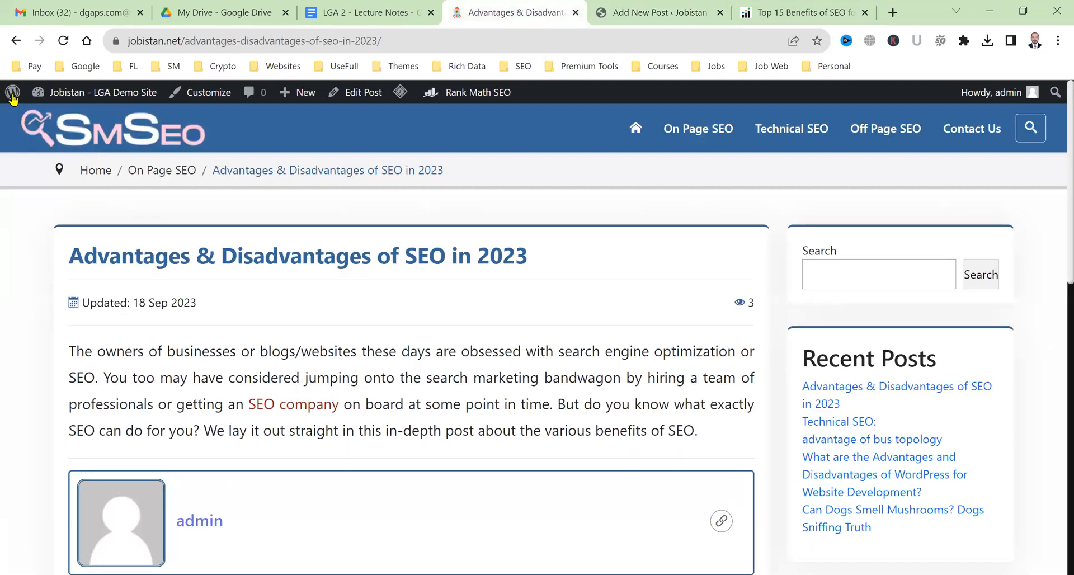
key("F5")
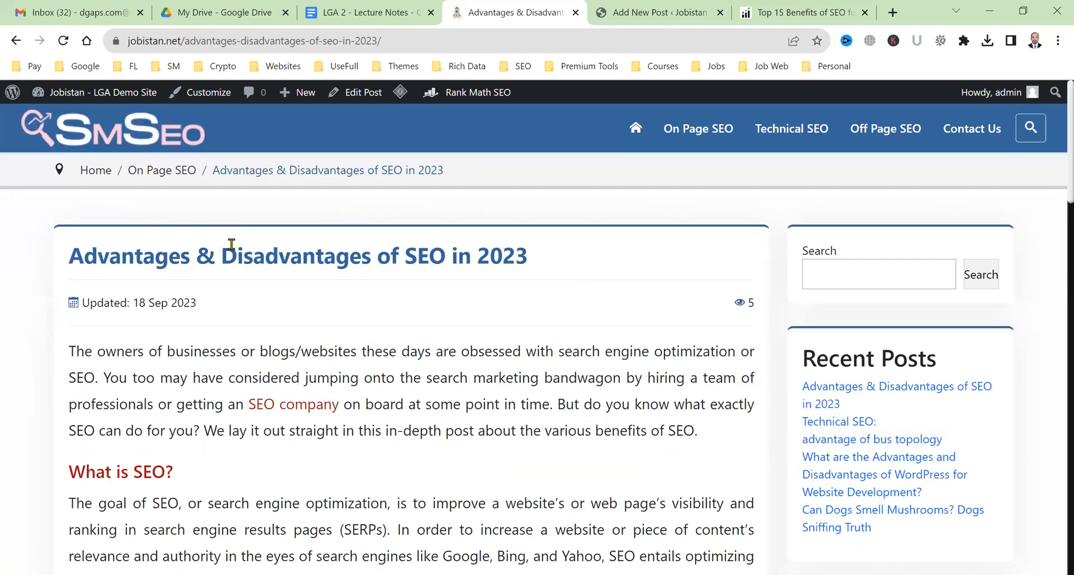
left_click_drag(237, 246, 315, 254)
left_click_drag(112, 473, 167, 472)
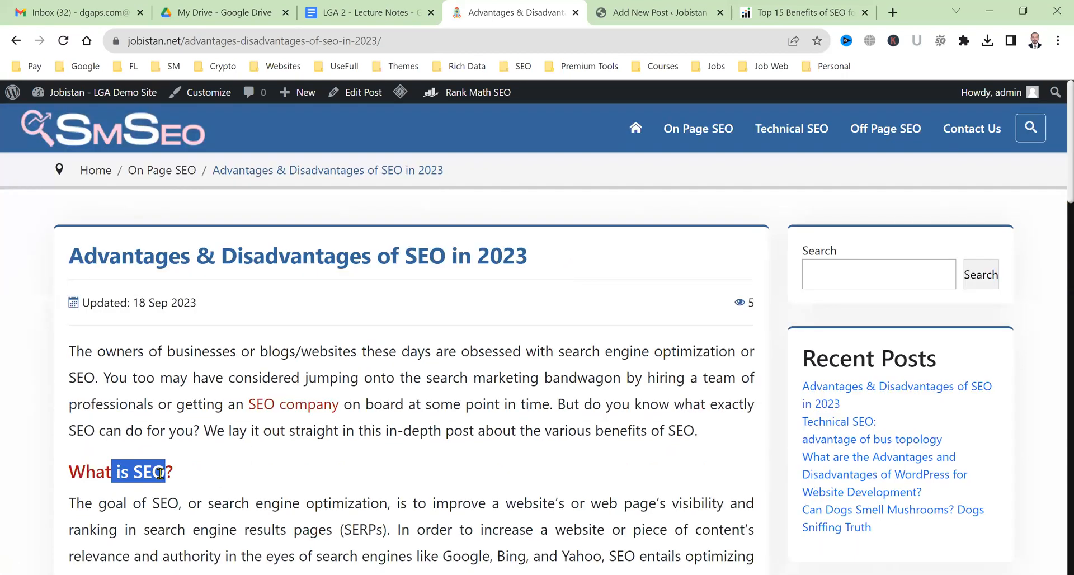
scroll(166, 473, "down", 5)
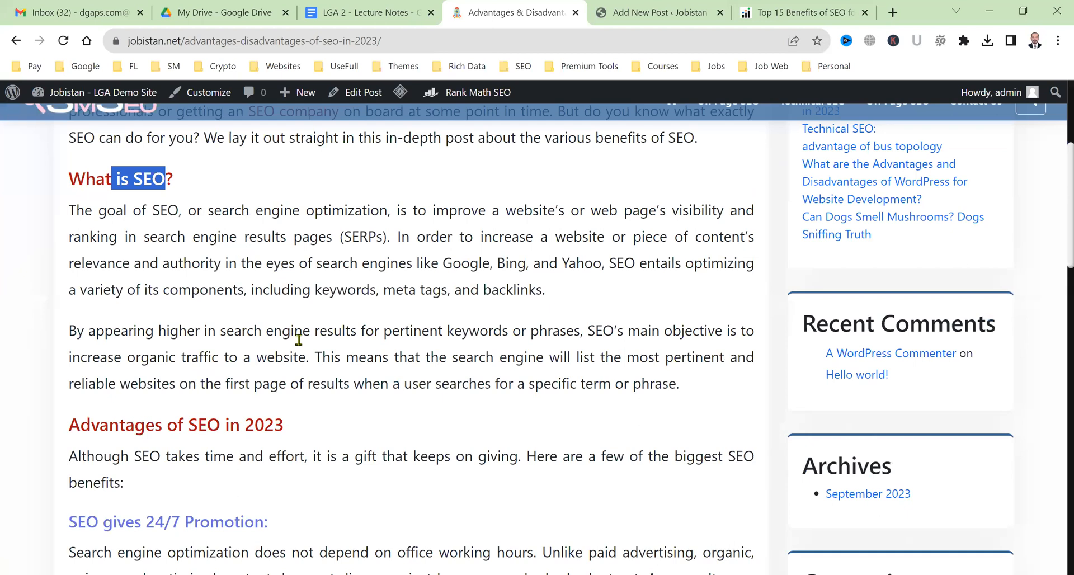
scroll(299, 340, "down", 4)
left_click_drag(284, 181, 126, 181)
left_click_drag(123, 275, 230, 276)
left_click(264, 333)
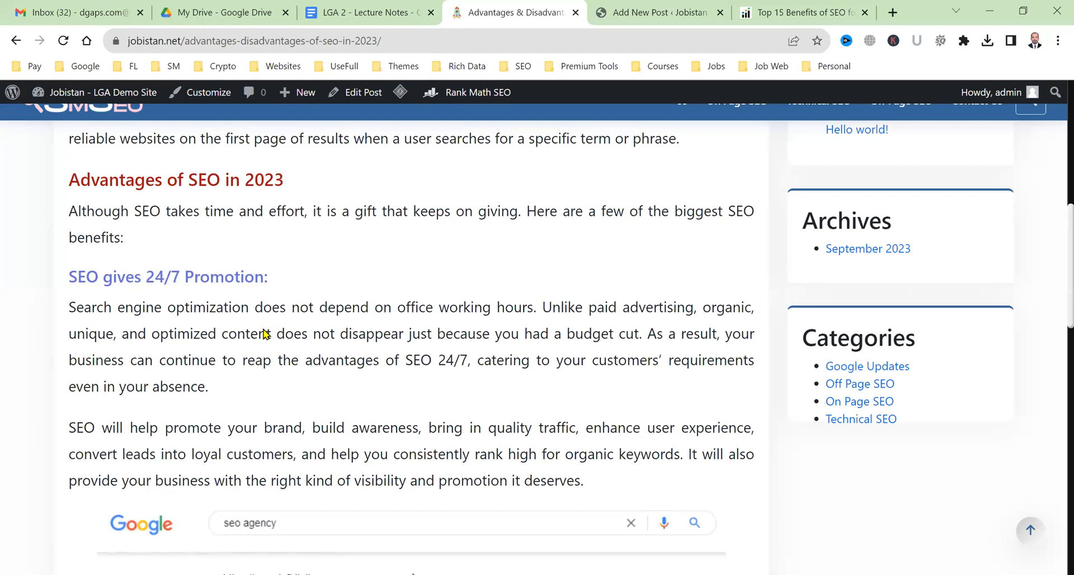
scroll(269, 347, "down", 4)
scroll(399, 364, "down", 3)
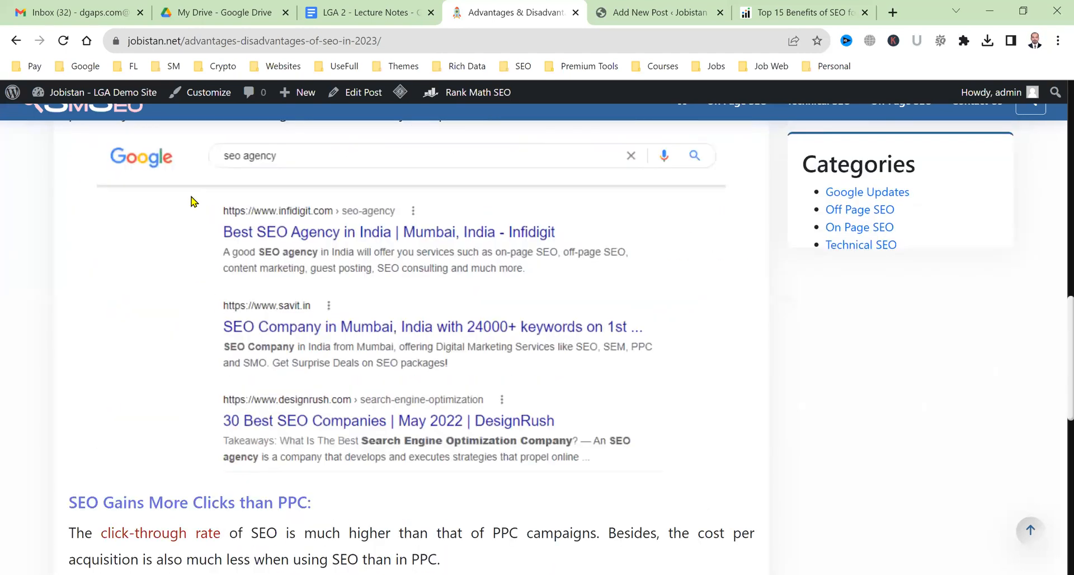
scroll(187, 373, "down", 4)
scroll(210, 380, "down", 2)
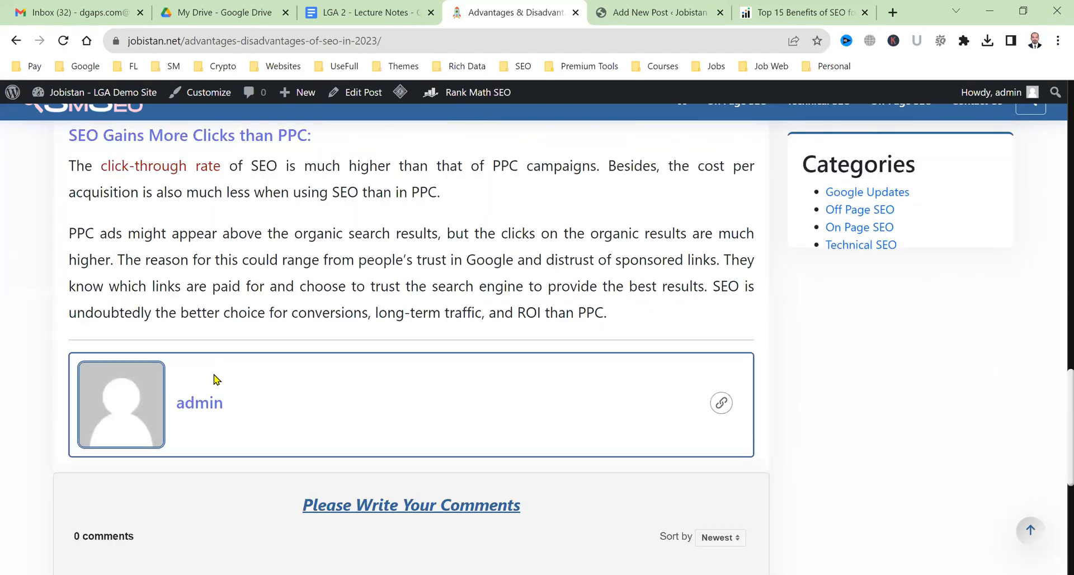
left_click(653, 8)
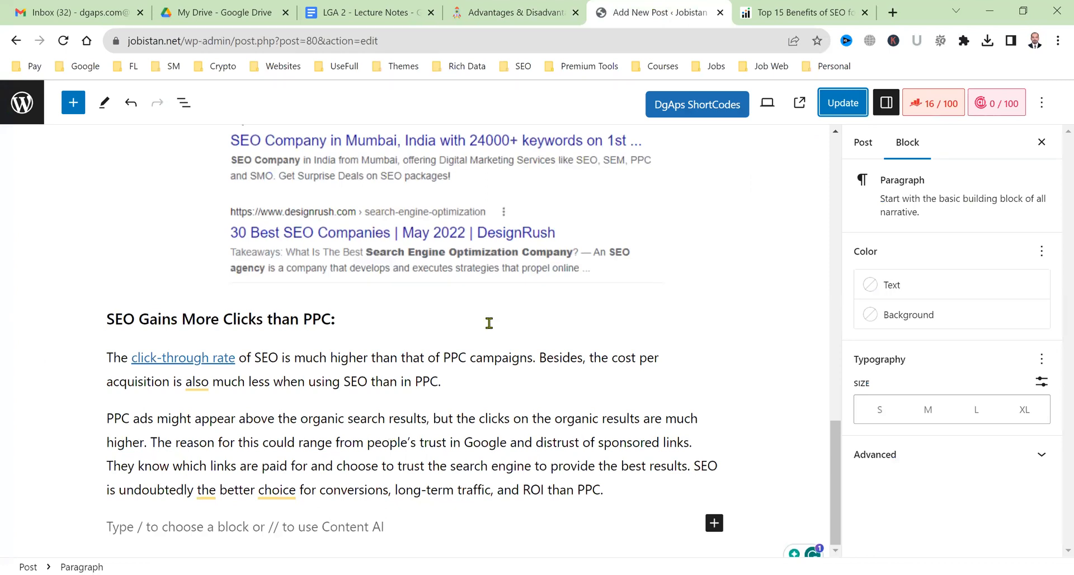
Copy the Infidigit article text starting at 'SEO Improves Your Site’s User Experience' and return to WordPress.
left_click(836, 8)
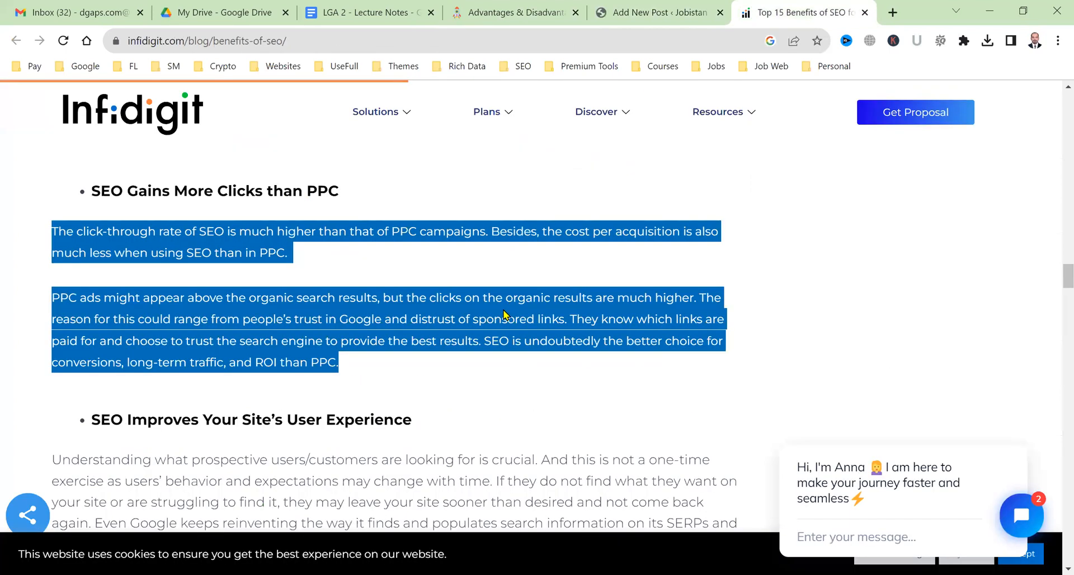
scroll(98, 364, "down", 10)
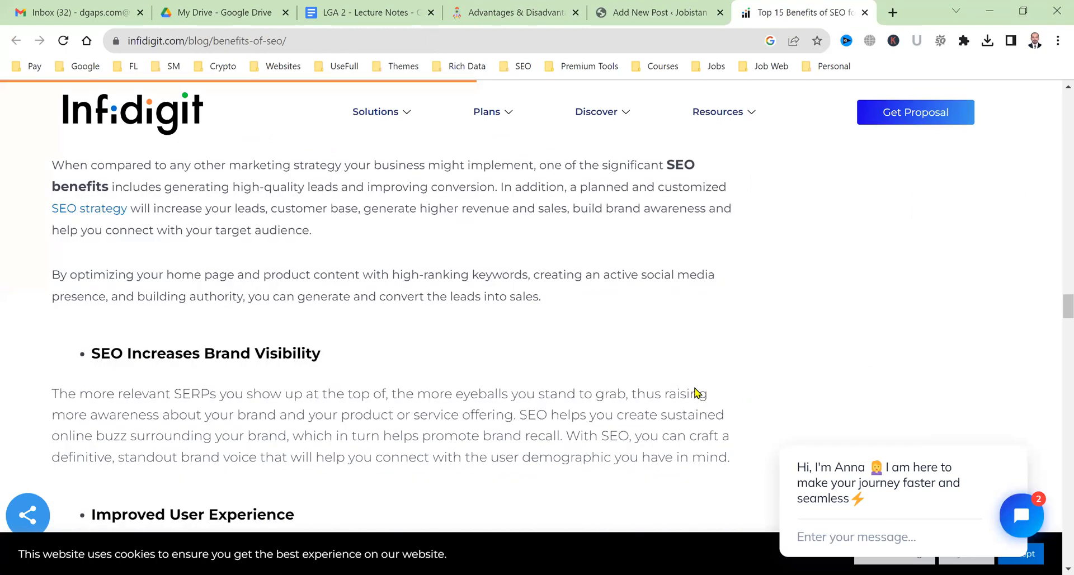
scroll(458, 352, "down", 4)
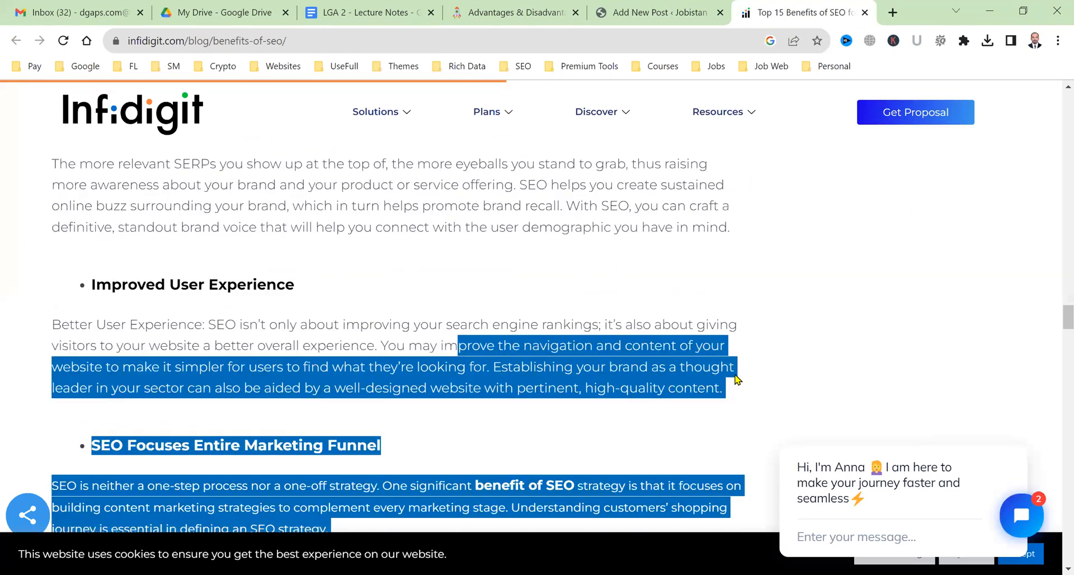
left_click_drag(725, 390, 147, 346)
scroll(324, 318, "up", 4)
scroll(152, 342, "up", 8)
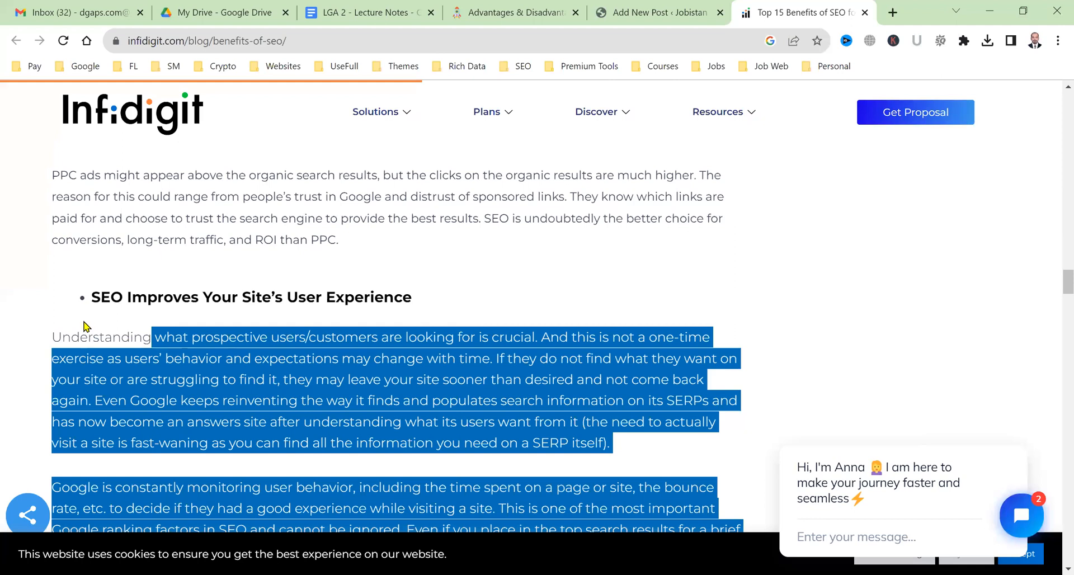
left_click_drag(90, 300, 90, 299)
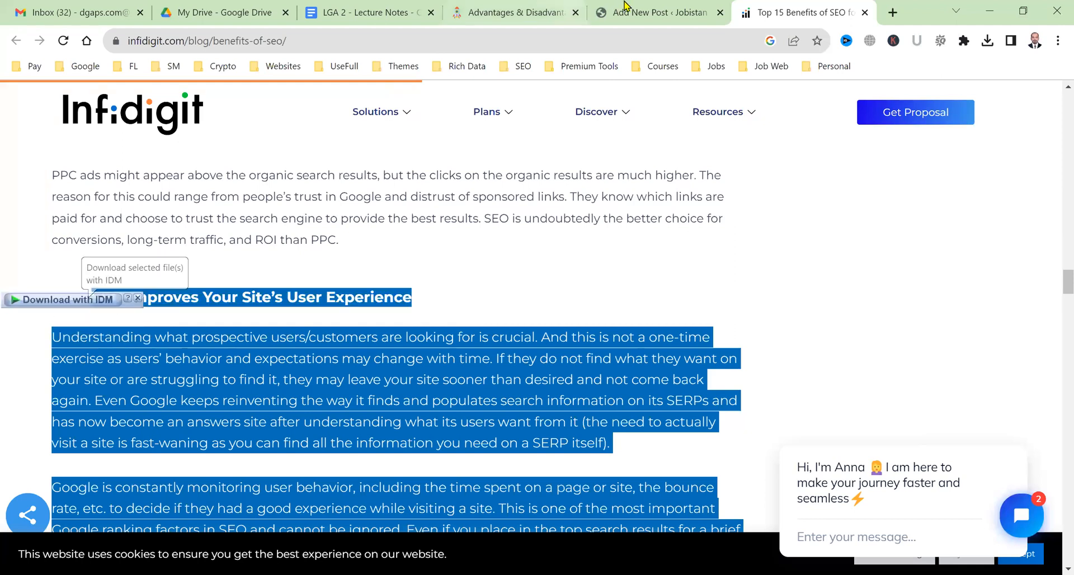
left_click(617, 17)
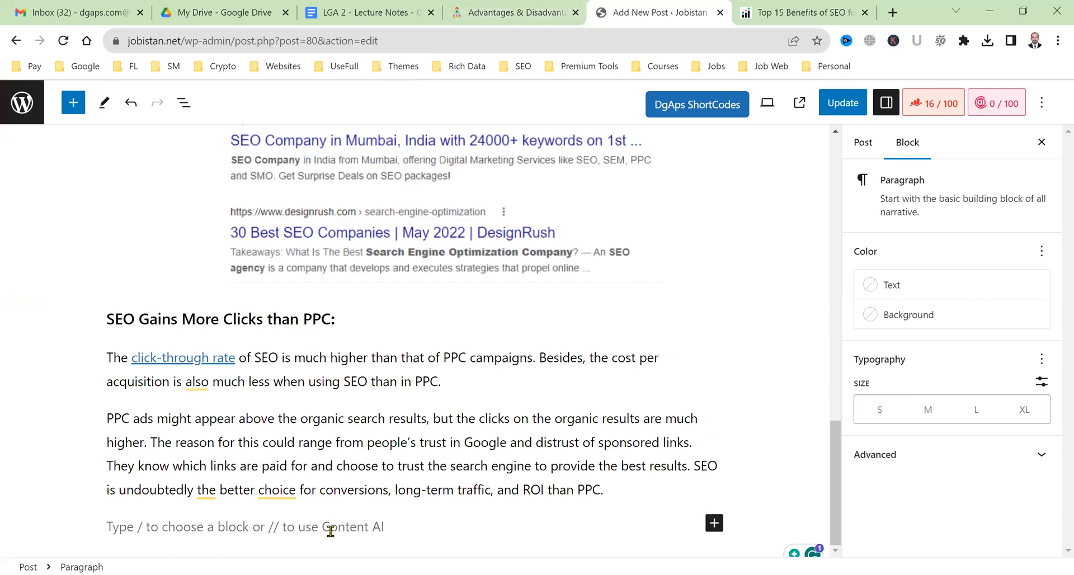
Paste the copied sections into the post and select the 'SEO Improves Your Site’s User Experience' line.
key("ctrl+v")
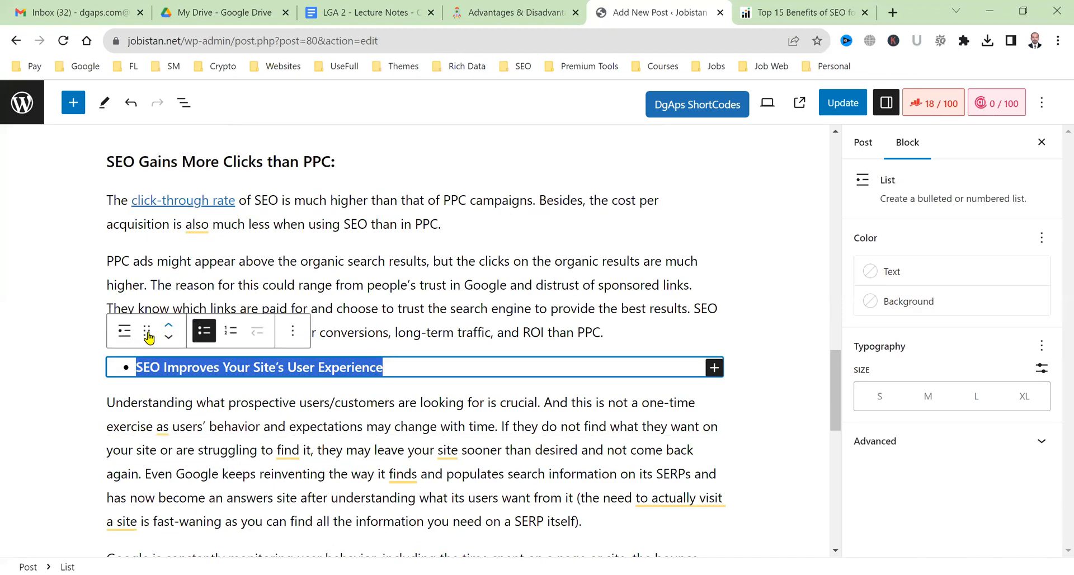
left_click(190, 369)
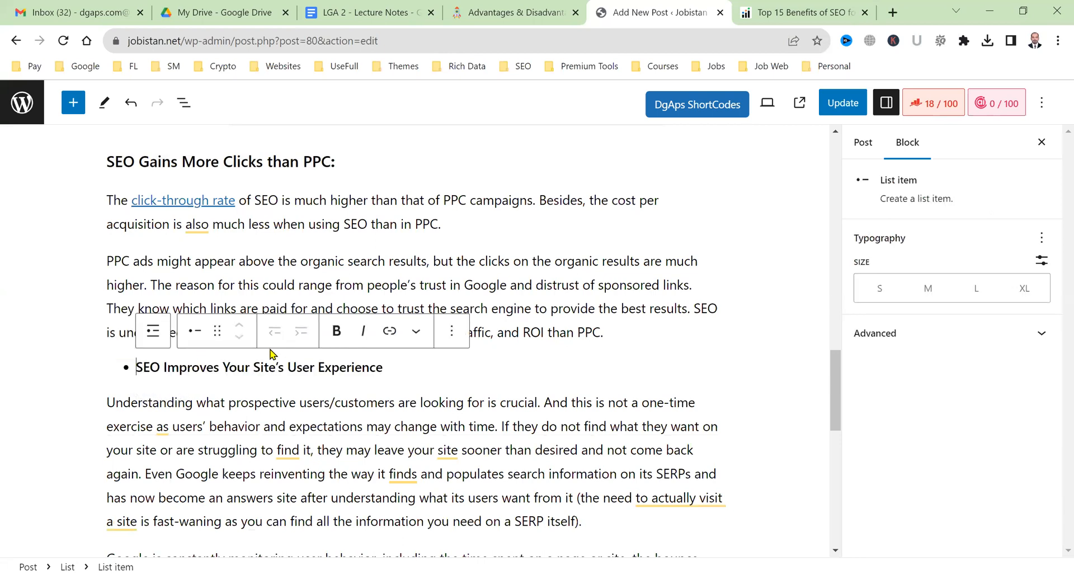
triple_click(277, 361)
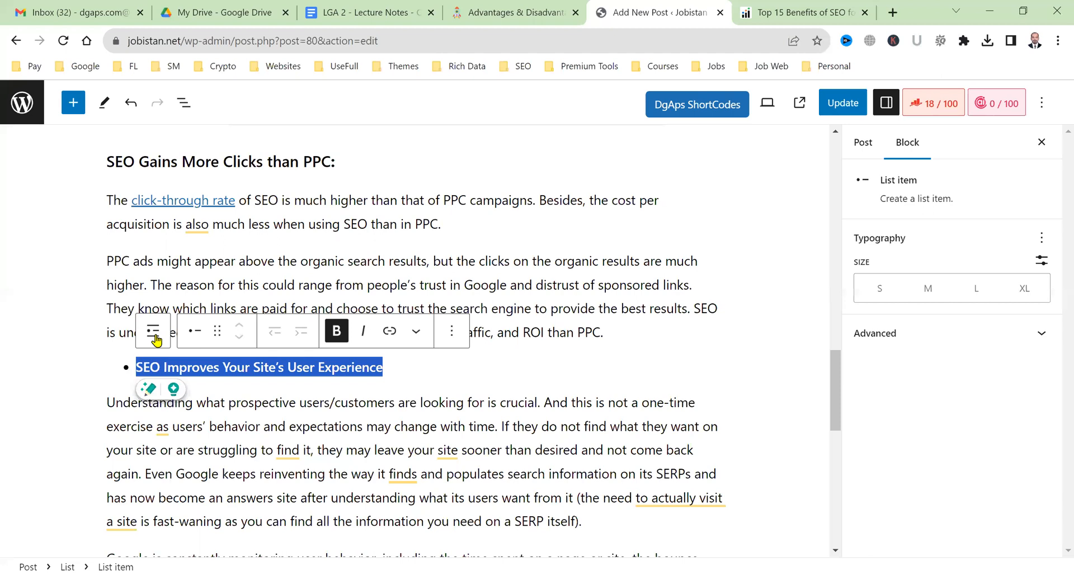
Convert the 'SEO Improves Your Site’s User Experience' bullet list into an H3 heading.
left_click(288, 335)
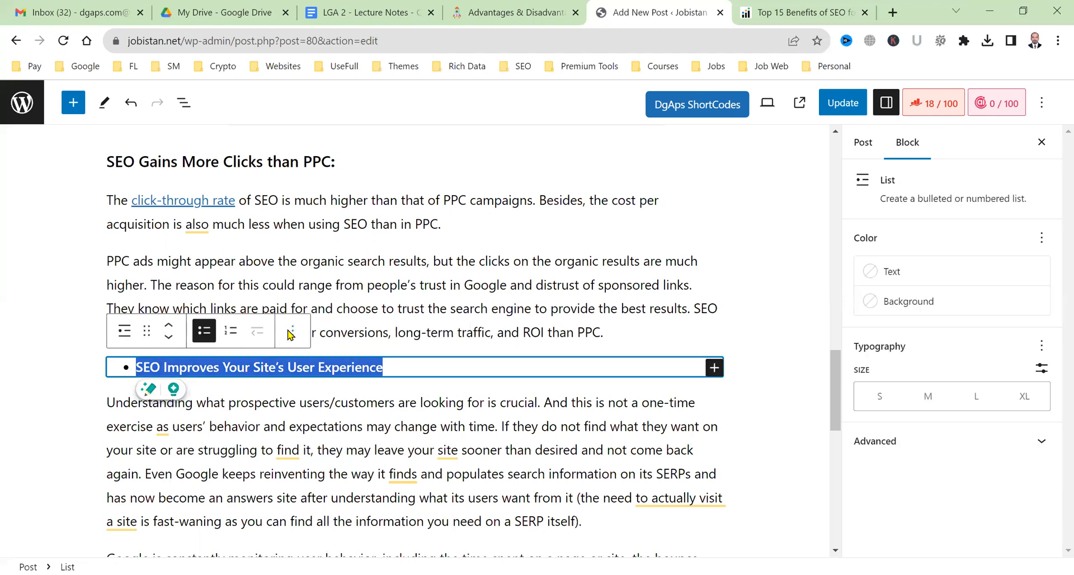
left_click(186, 343)
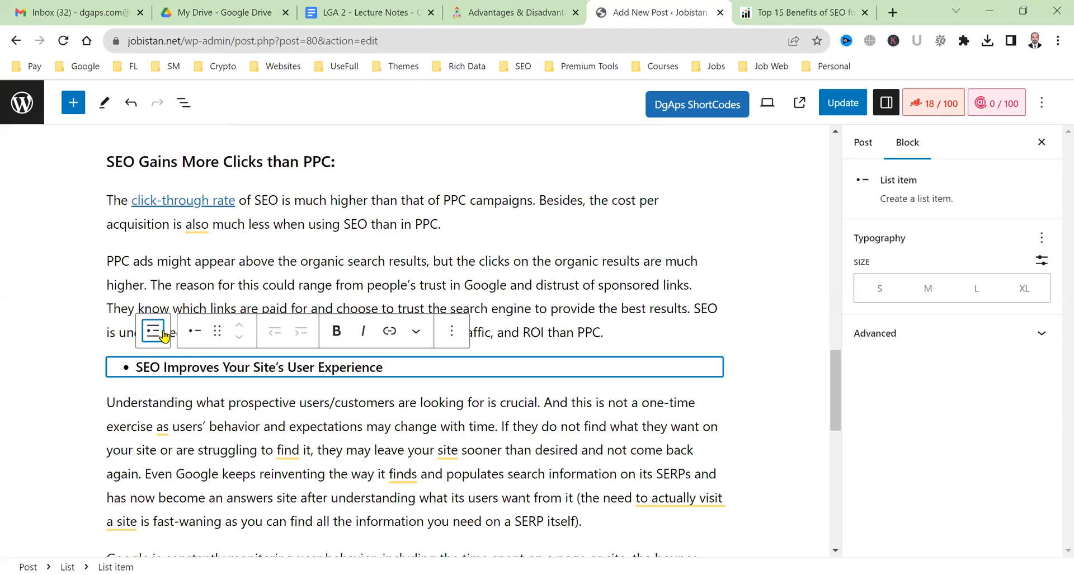
left_click(138, 334)
left_click(125, 332)
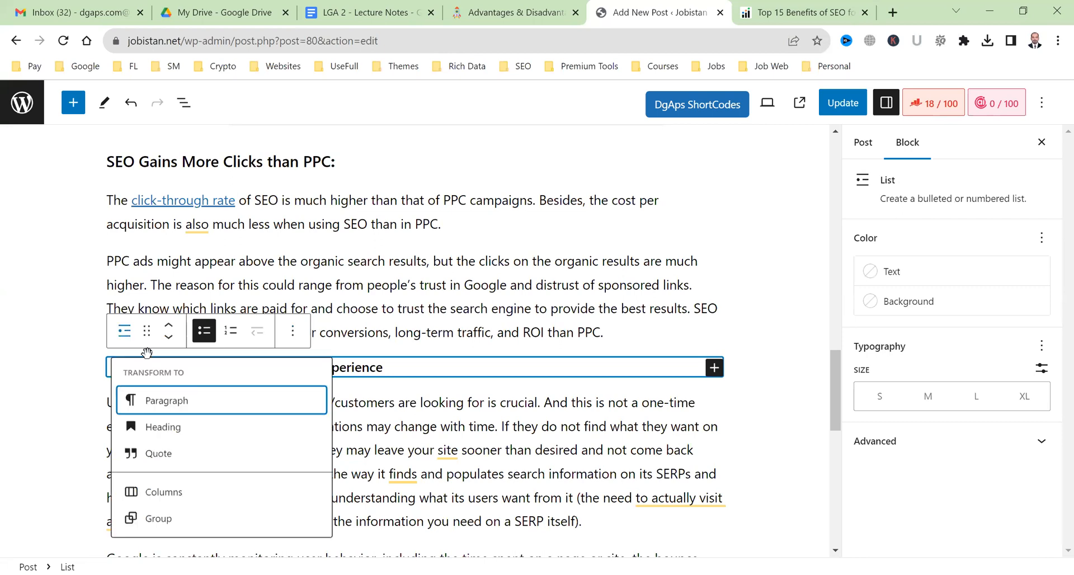
left_click(182, 426)
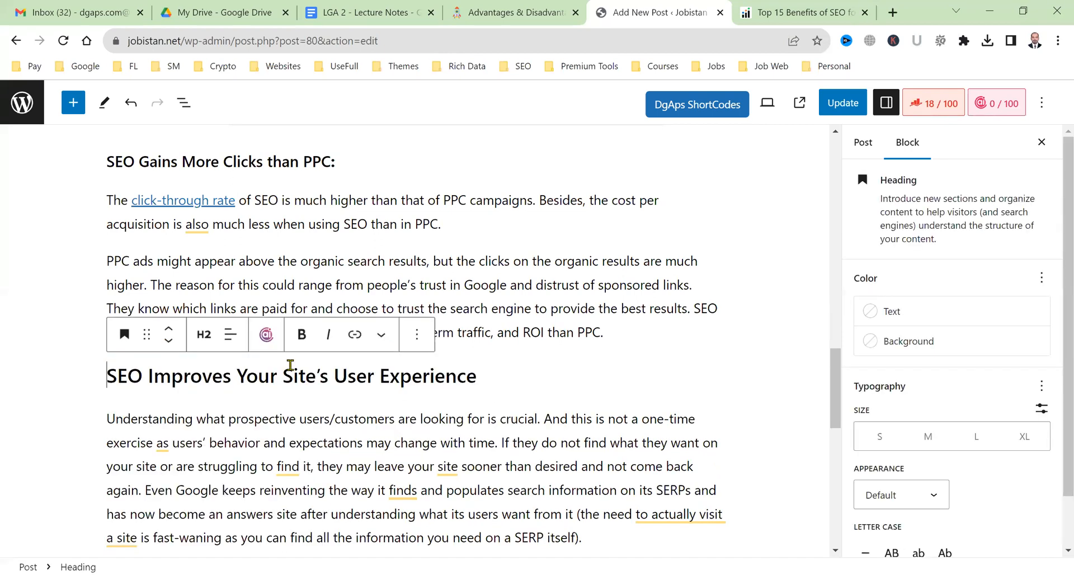
left_click(204, 338)
left_click(209, 446)
left_click(208, 446)
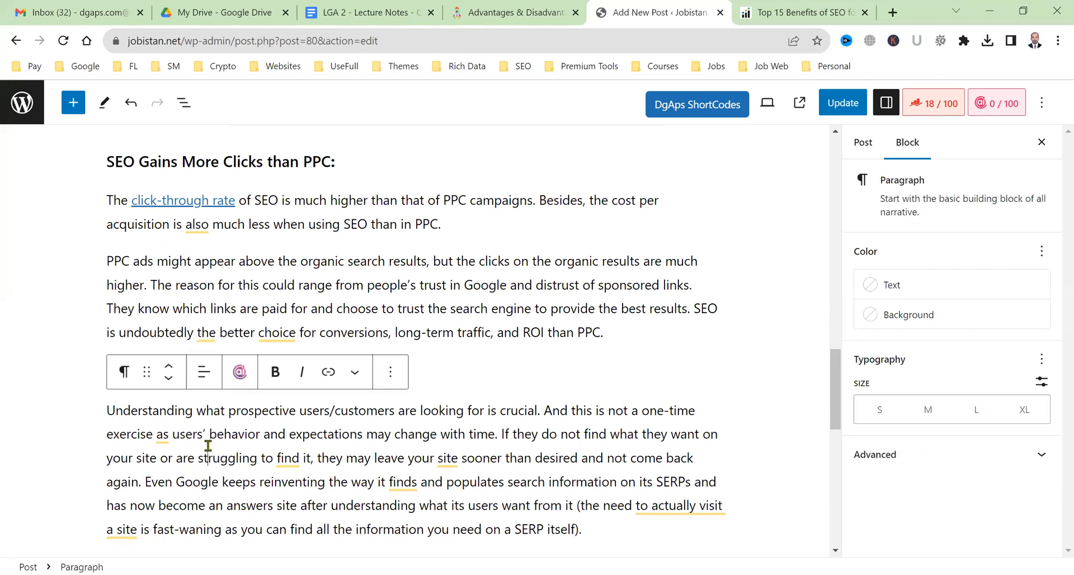
scroll(208, 446, "down", 5)
Turn the 'SEO Helps you Generate Quality Leads' bullet into an H3 heading.
scroll(185, 331, "down", 2)
triple_click(185, 331)
left_click(152, 295)
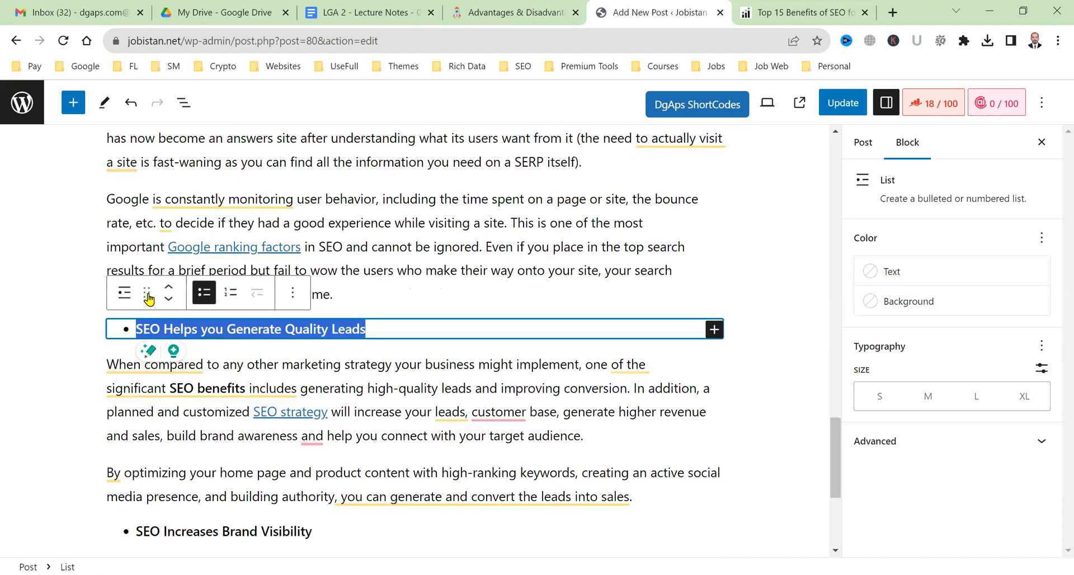
left_click(130, 296)
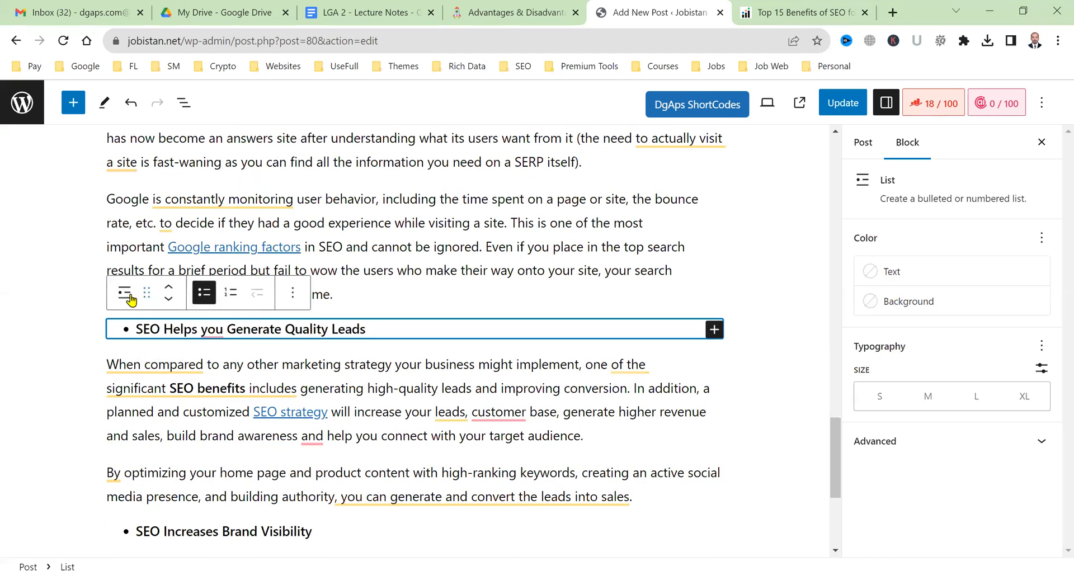
left_click(169, 387)
left_click(208, 301)
left_click(218, 394)
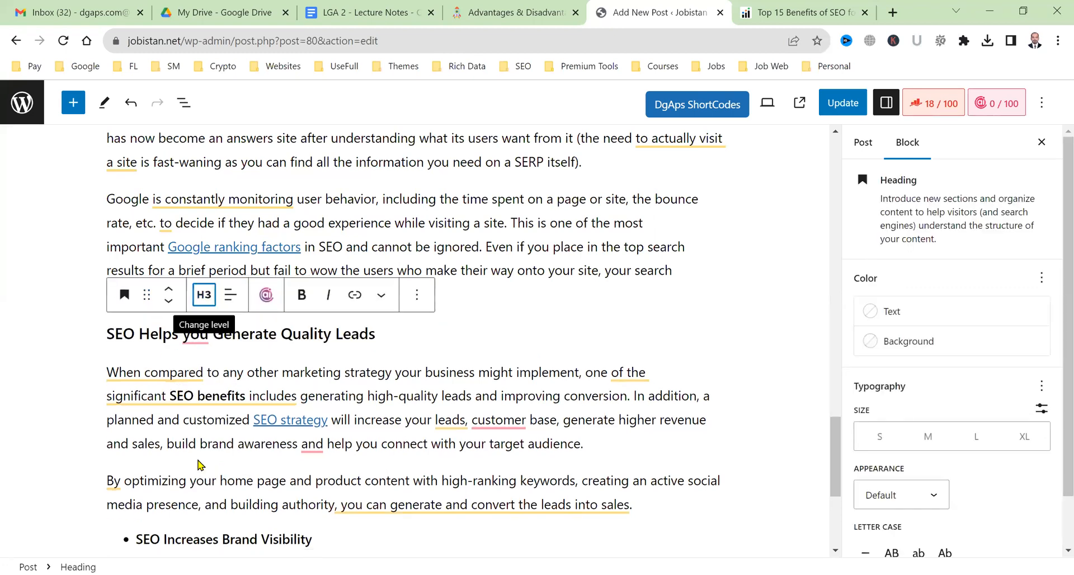
Turn the 'SEO Increases Brand Visibility' bullet into an H3 heading.
scroll(190, 447, "down", 1)
scroll(178, 301, "down", 3)
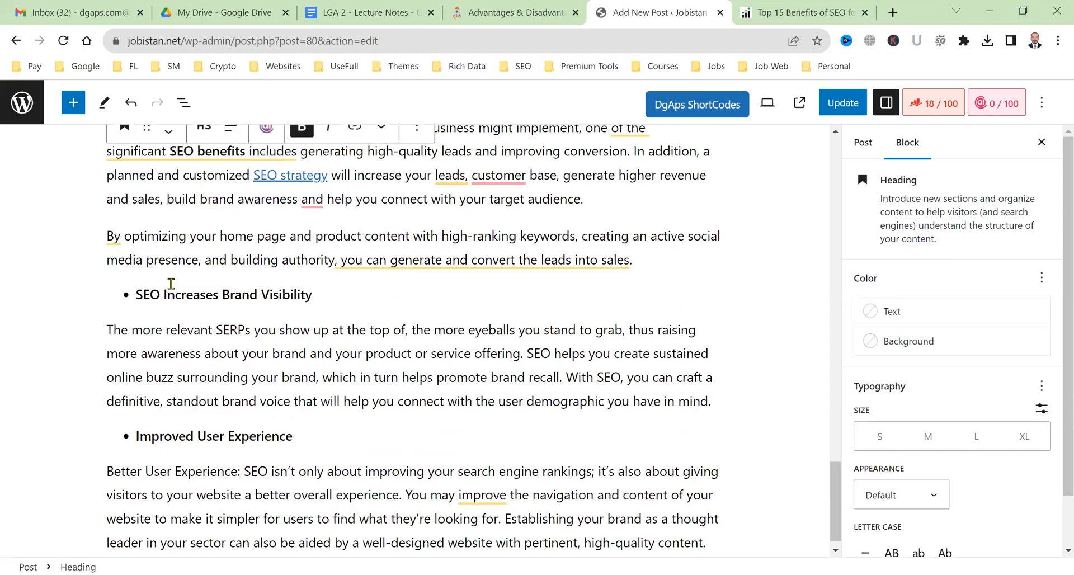
triple_click(167, 296)
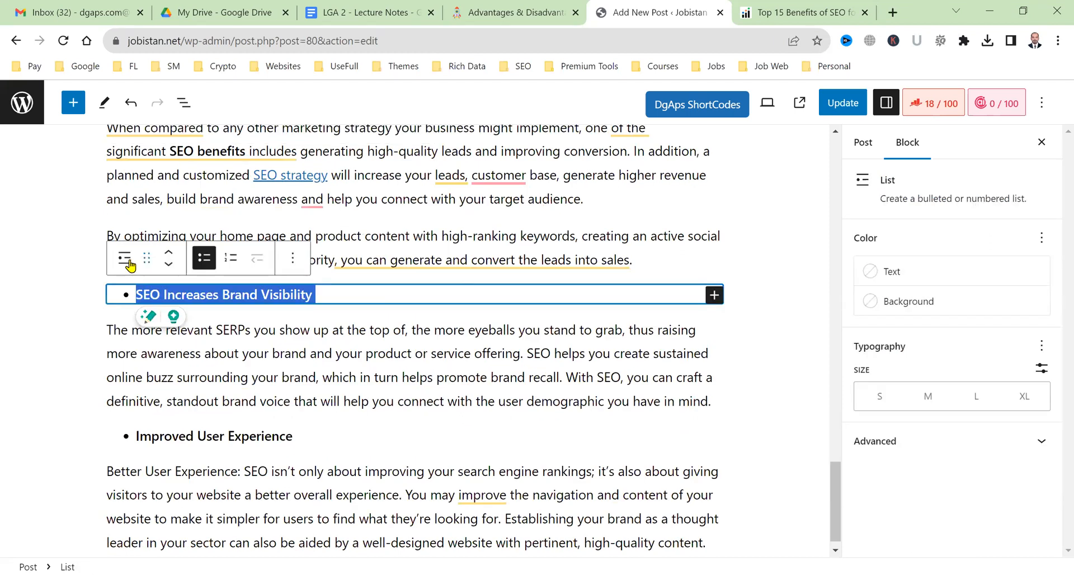
left_click(148, 263)
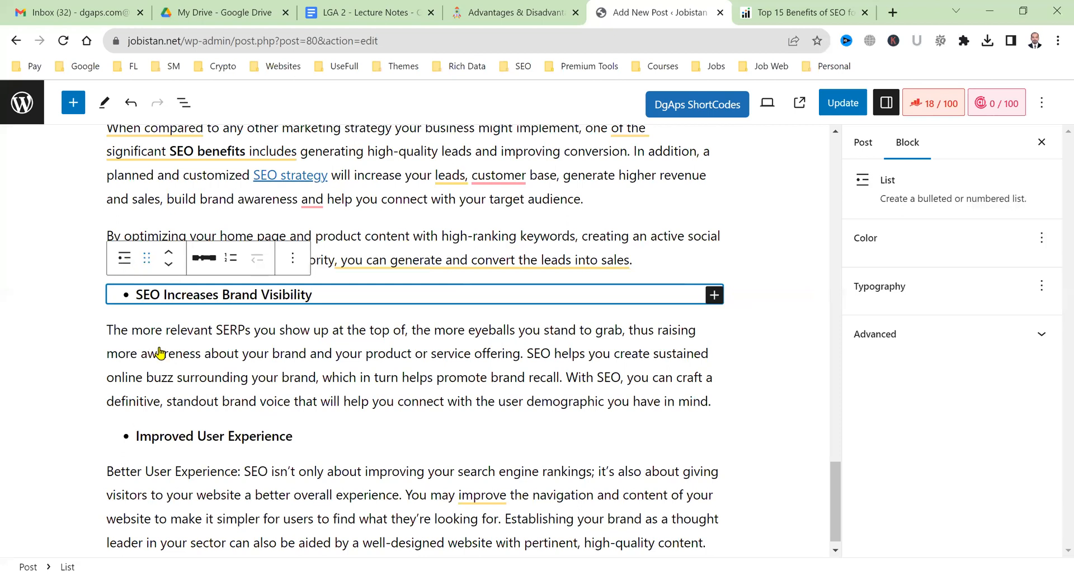
triple_click(193, 304)
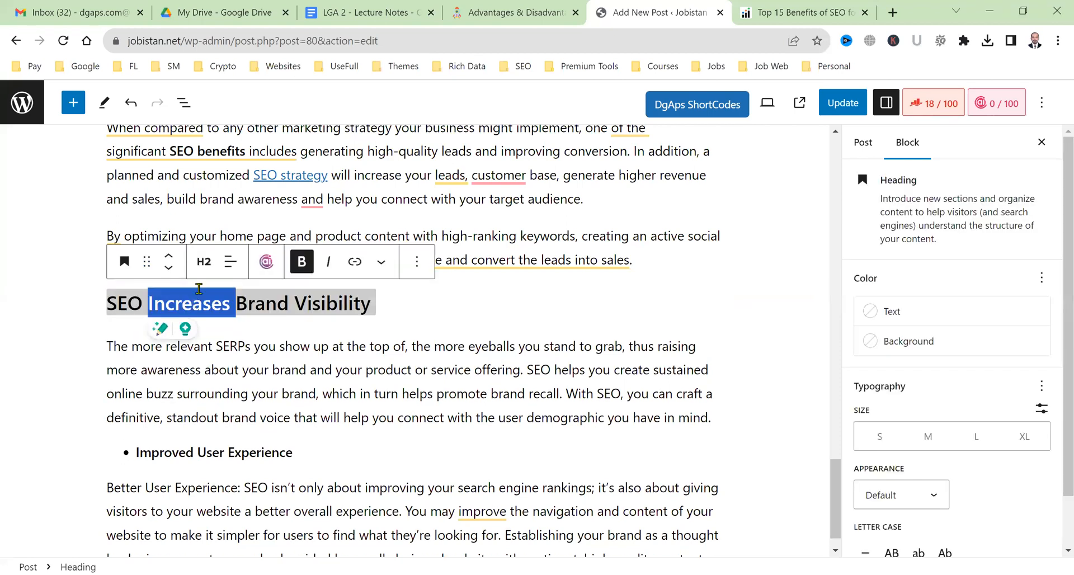
left_click(205, 264)
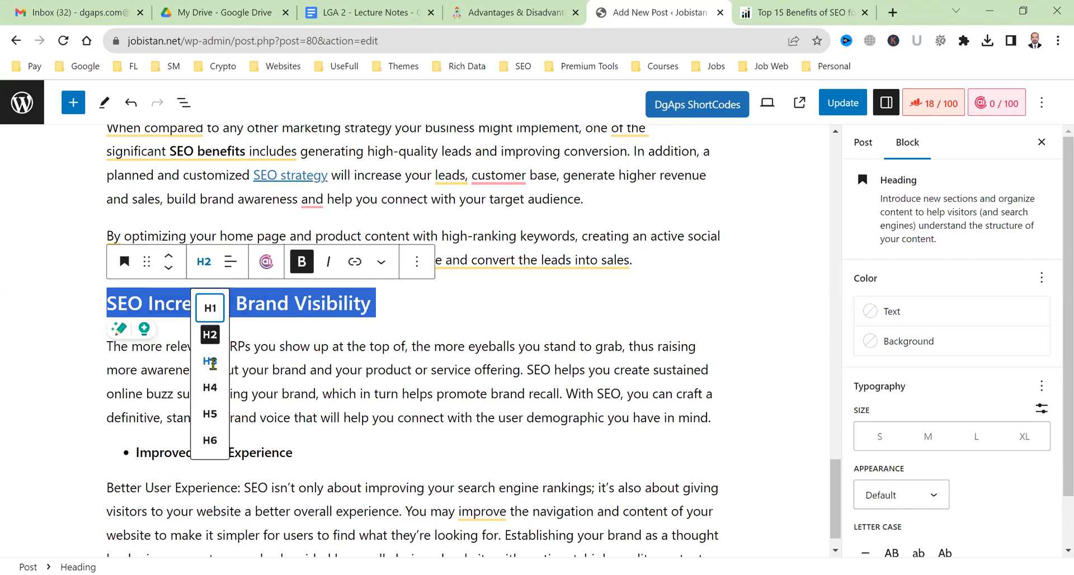
left_click(207, 349)
Convert the 'Improved User Experience' bullet and add an empty paragraph after its paragraph.
scroll(201, 420, "down", 1)
triple_click(200, 420)
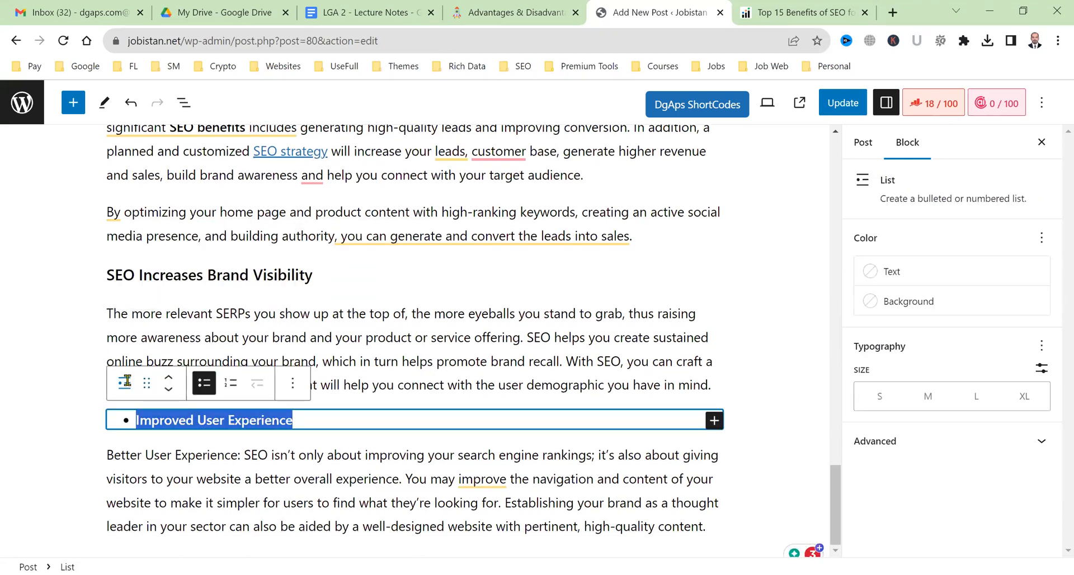
left_click(126, 384)
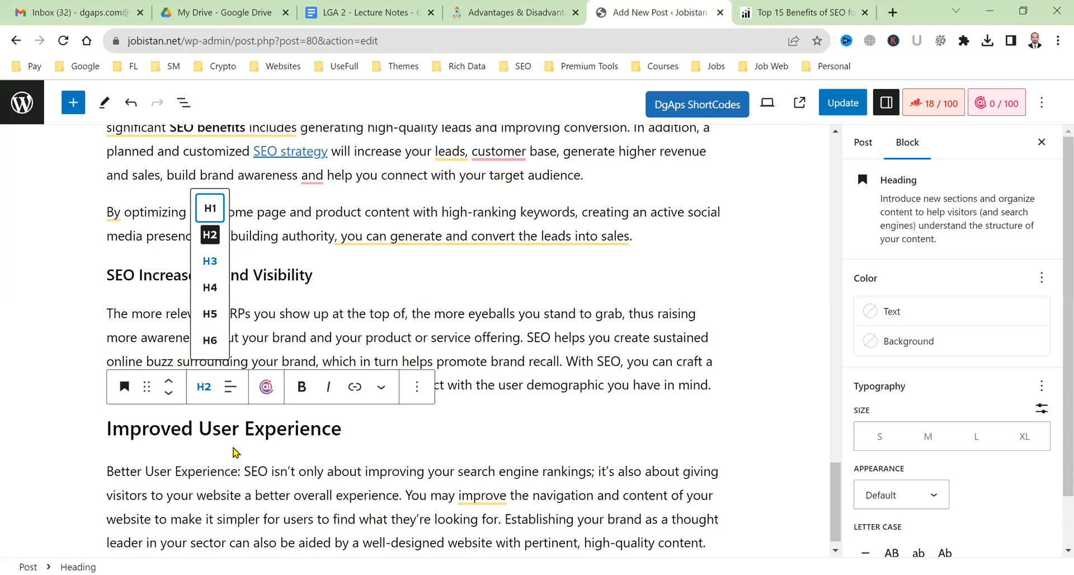
left_click(331, 511)
left_click(706, 535)
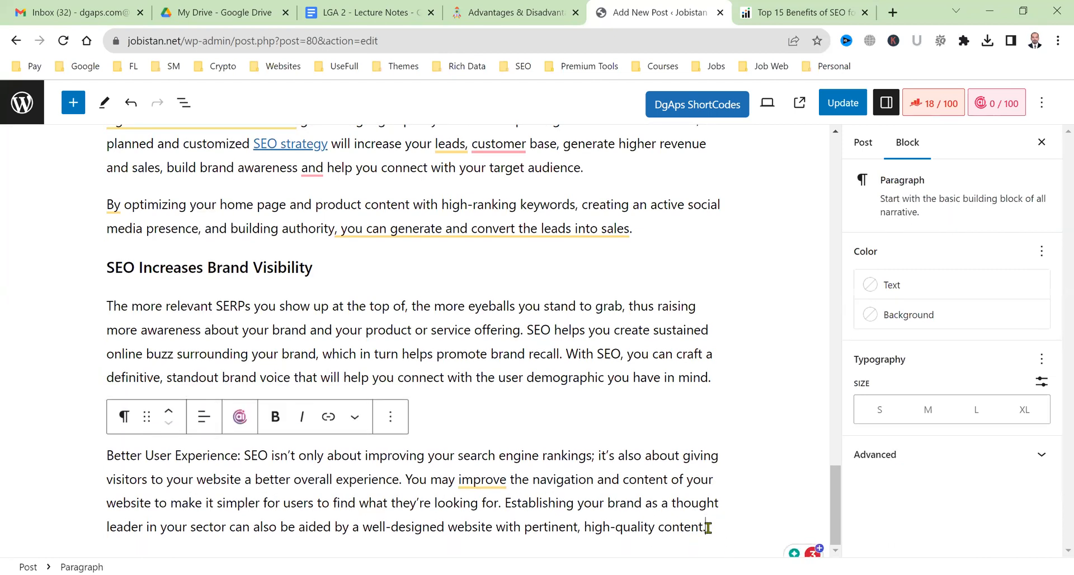
key("Return")
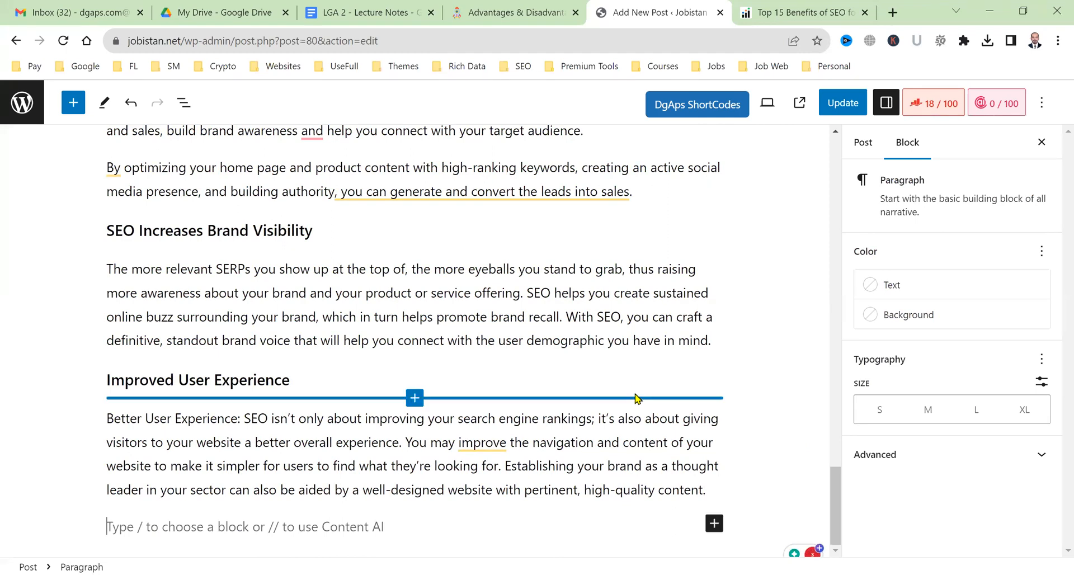
Add 'Disadvantages of SEO in 2023:' as a heading with an empty paragraph below it.
type("Disad")
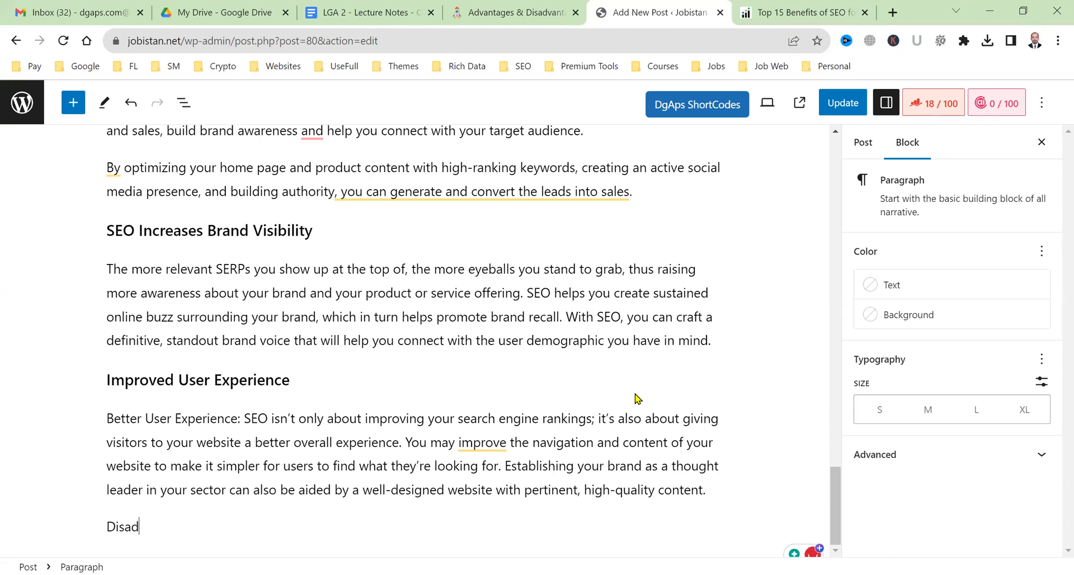
type("vantages of SEO in 2023")
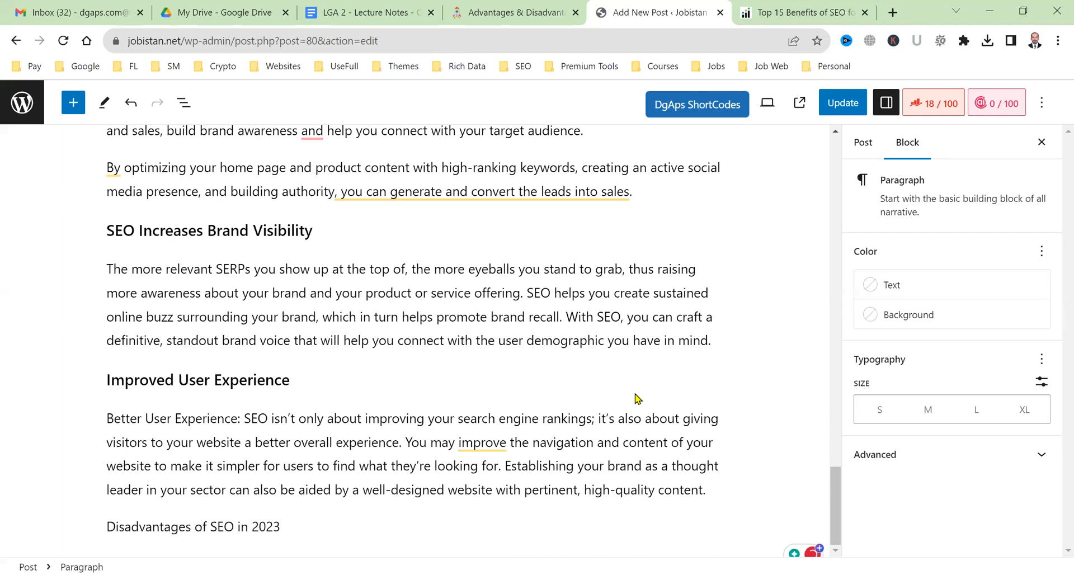
type(":")
key("Return")
double_click(202, 495)
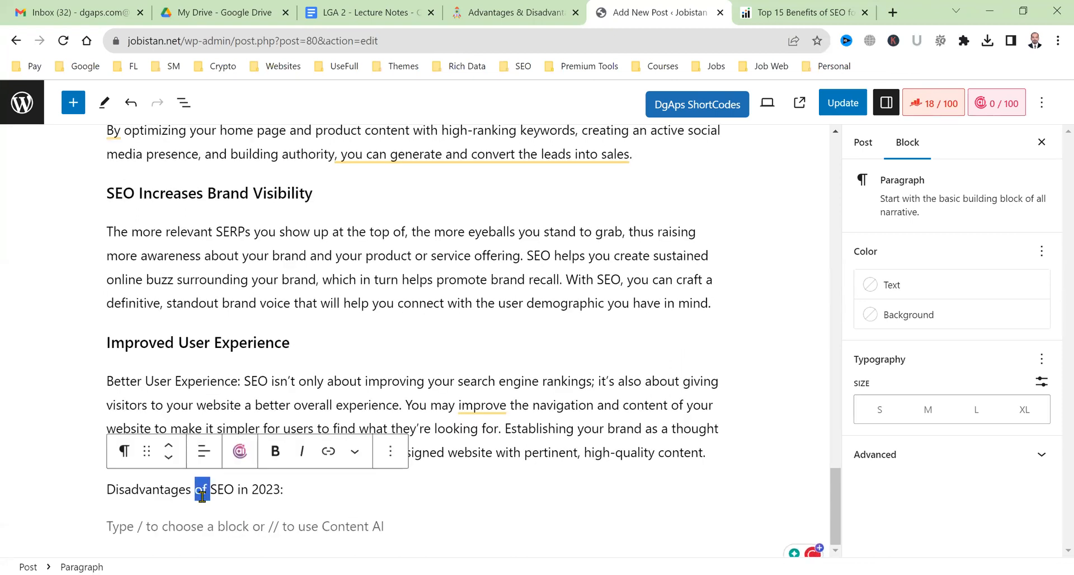
triple_click(202, 495)
left_click(124, 451)
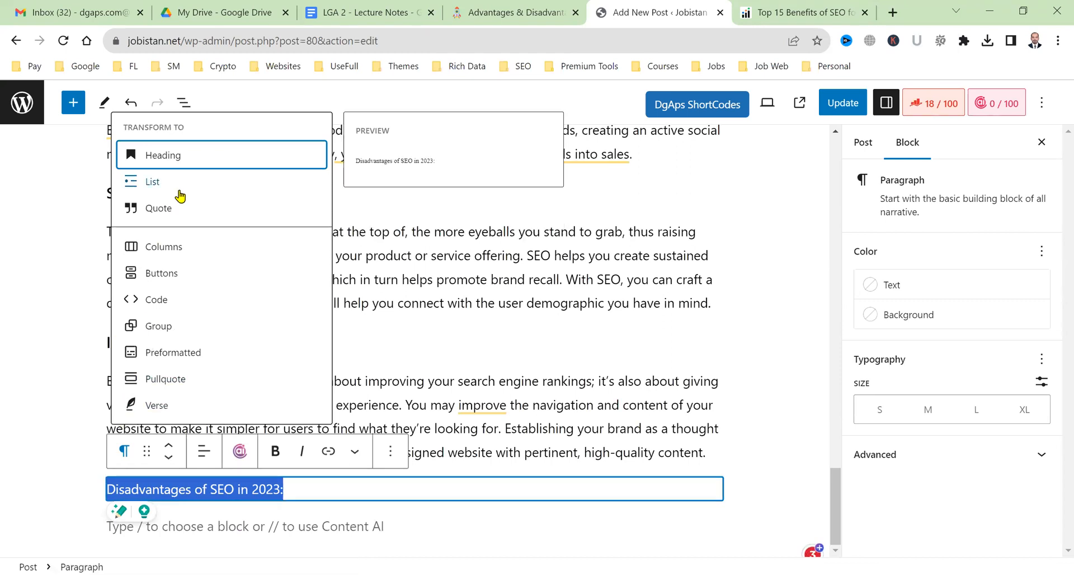
left_click(187, 162)
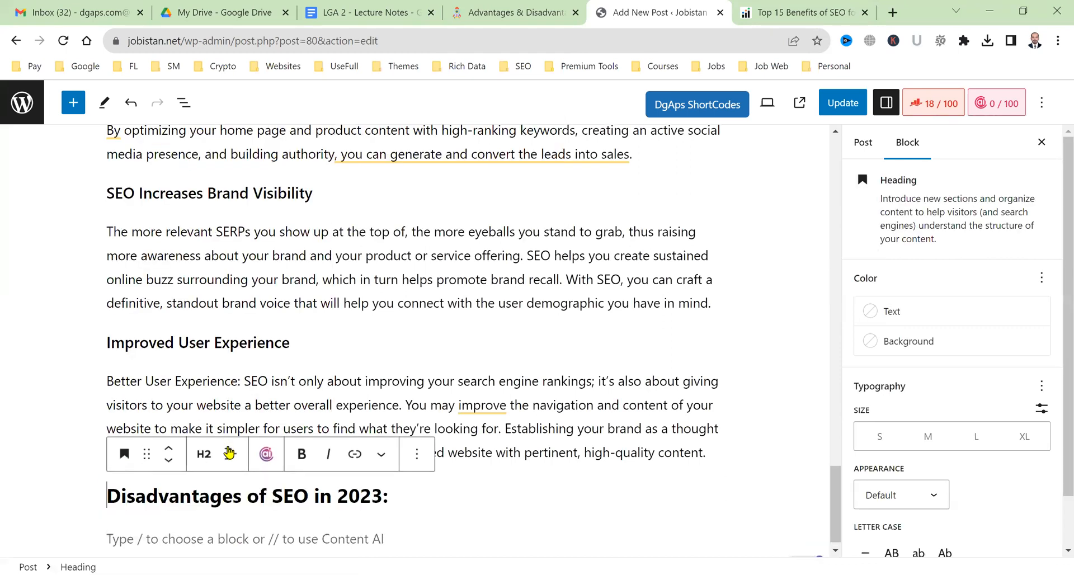
left_click(234, 536)
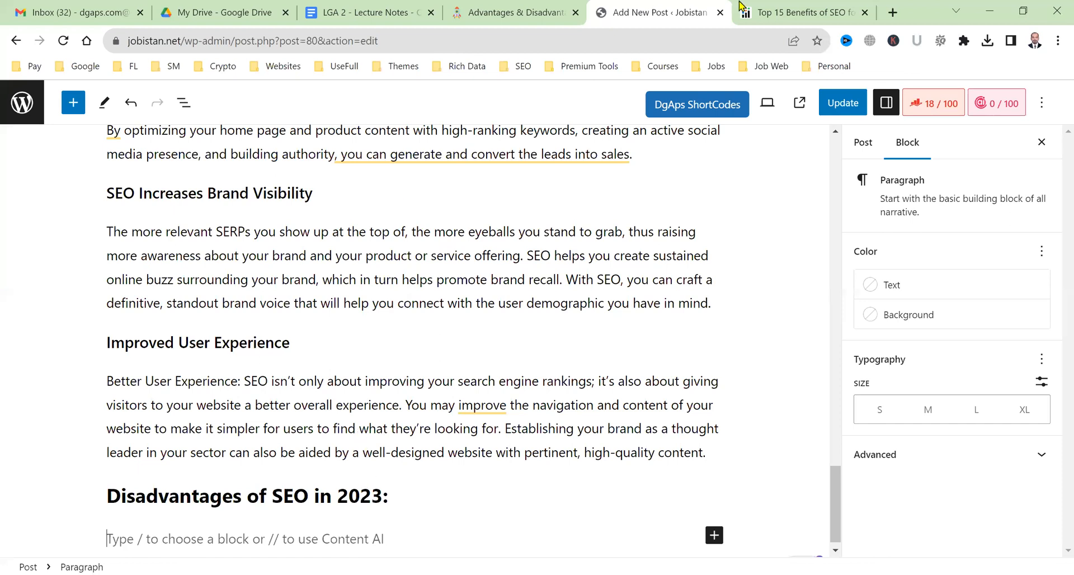
Copy the Infidigit sections from 'SEO Builds Brand Credibility and Trust' through the local customers paragraph, then close the tab.
scroll(652, 199, "down", 1)
key("ctrl+Tab")
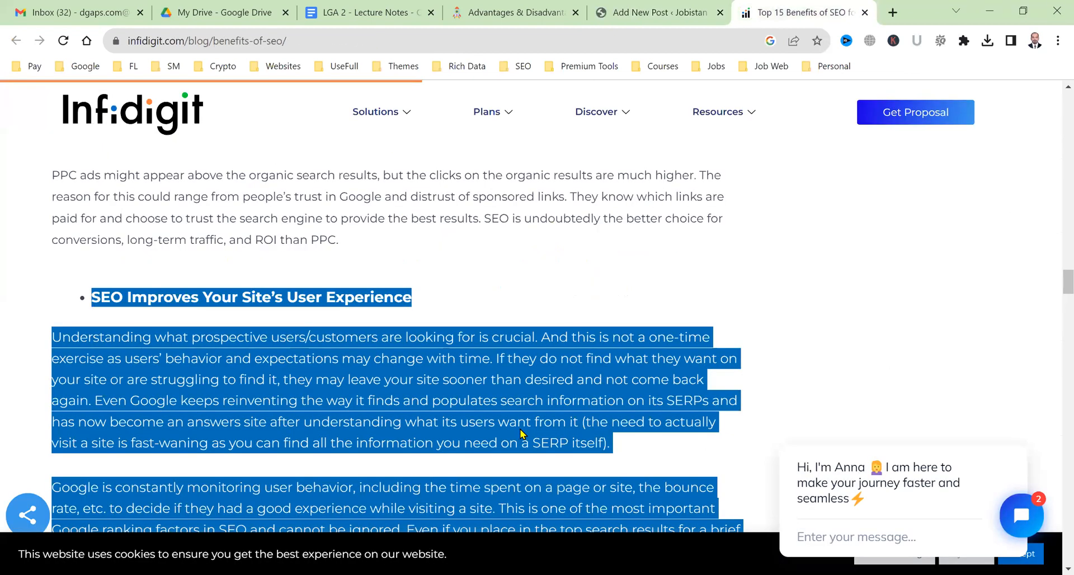
scroll(265, 293, "down", 15)
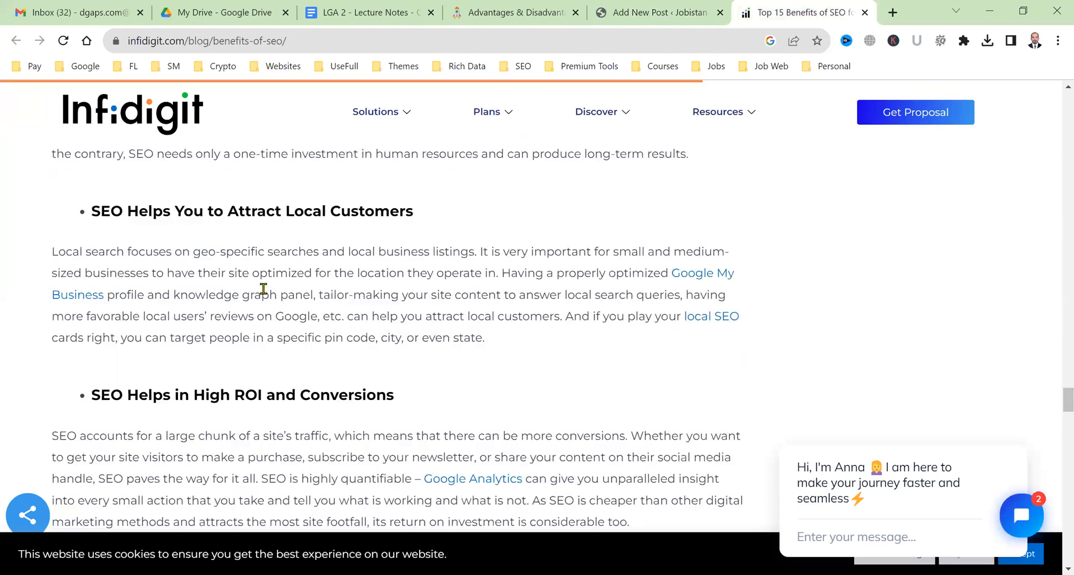
scroll(264, 293, "down", 10)
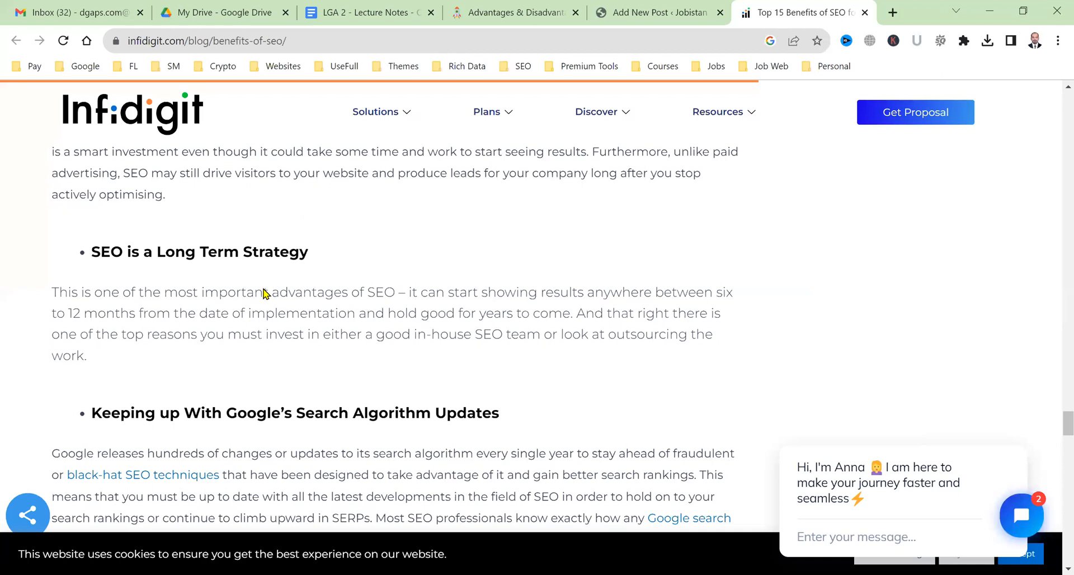
scroll(264, 291, "up", 10)
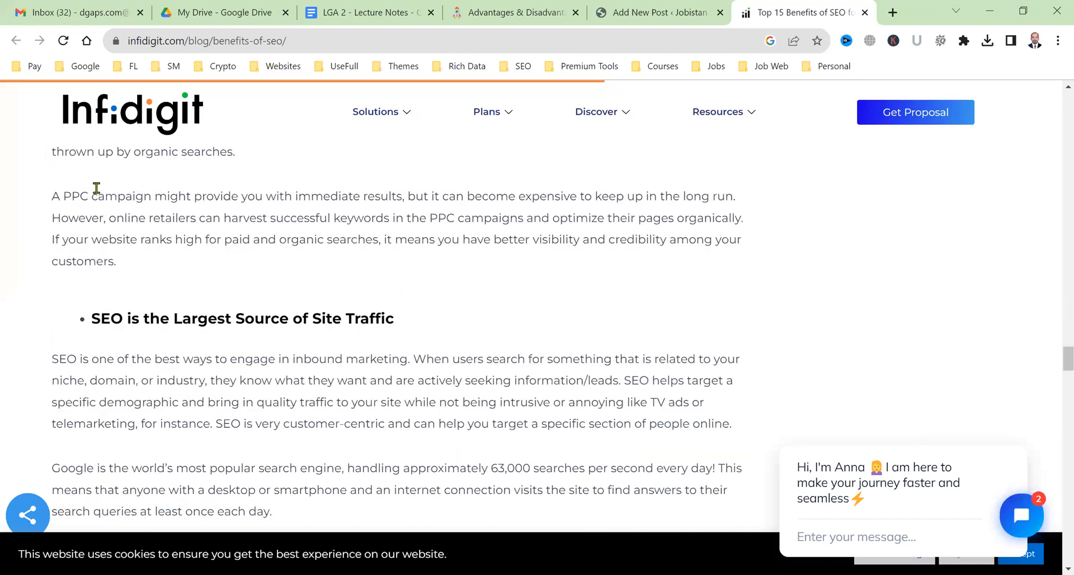
scroll(90, 188, "up", 6)
left_click_drag(91, 187, 502, 227)
scroll(178, 307, "down", 4)
scroll(198, 324, "down", 7)
scroll(487, 233, "down", 5)
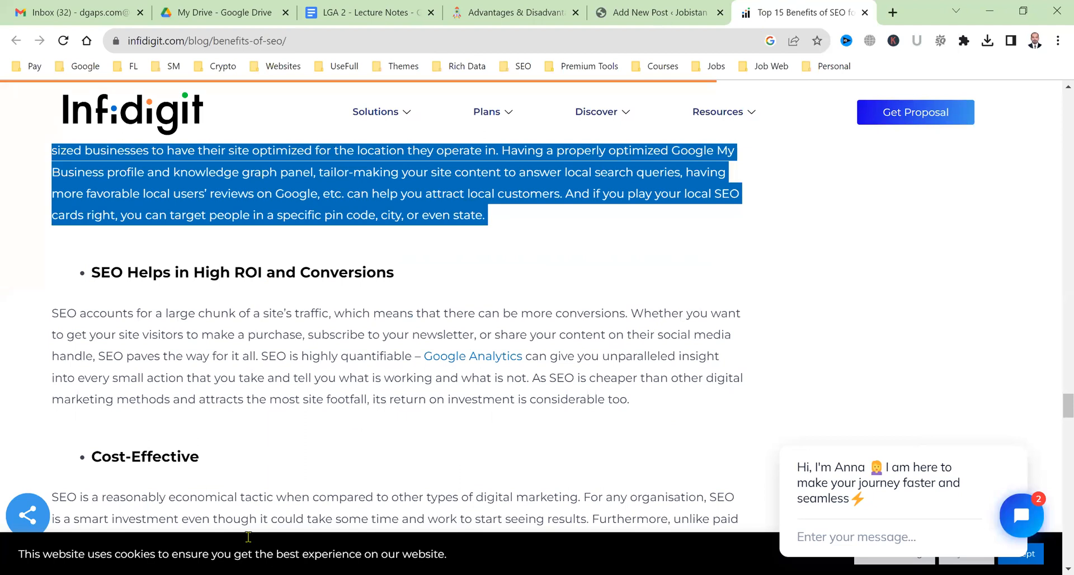
key("ctrl+w")
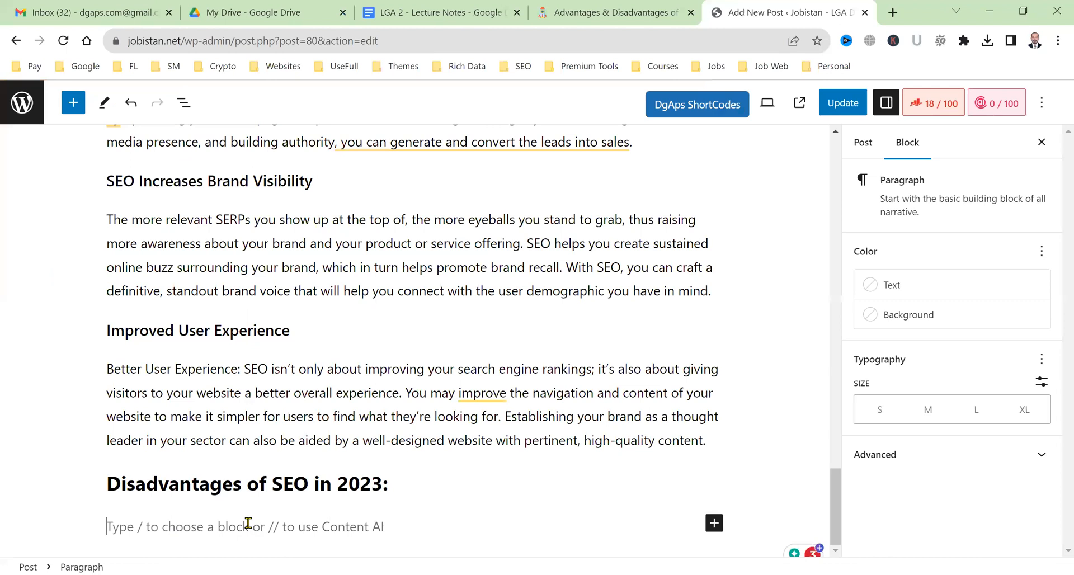
Write the intro 'SEO has mana advantages now a day but there are few drawbacks as well…' and start a new paragraph.
type("There are m")
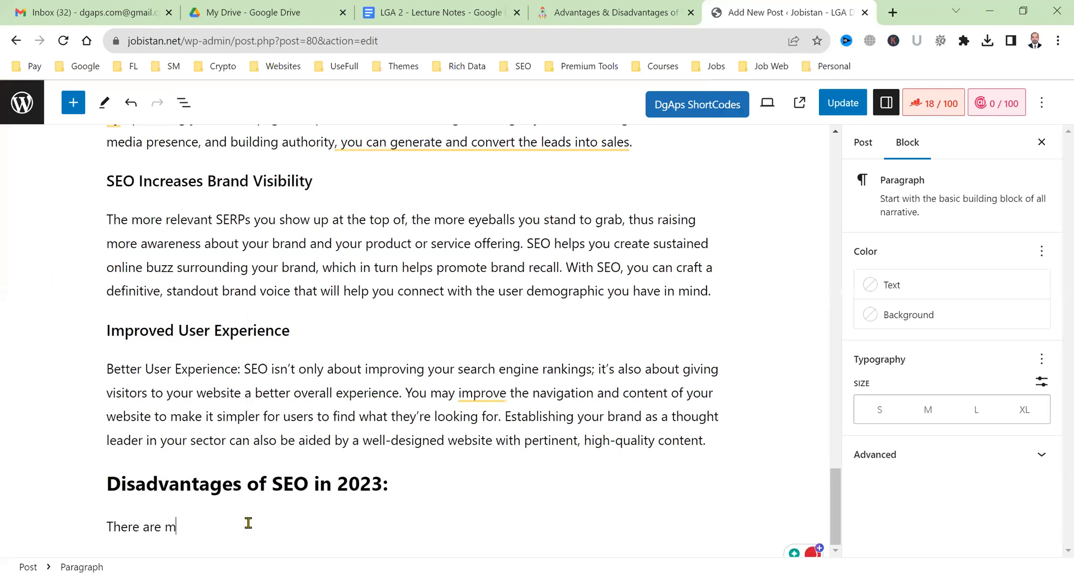
key("BackSpace")
key("BackSpace")
key("BackSpace")
key("BackSpace")
key("BackSpace")
key("BackSpace")
key("BackSpace")
key("BackSpace")
key("BackSpace")
key("BackSpace")
key("BackSpace")
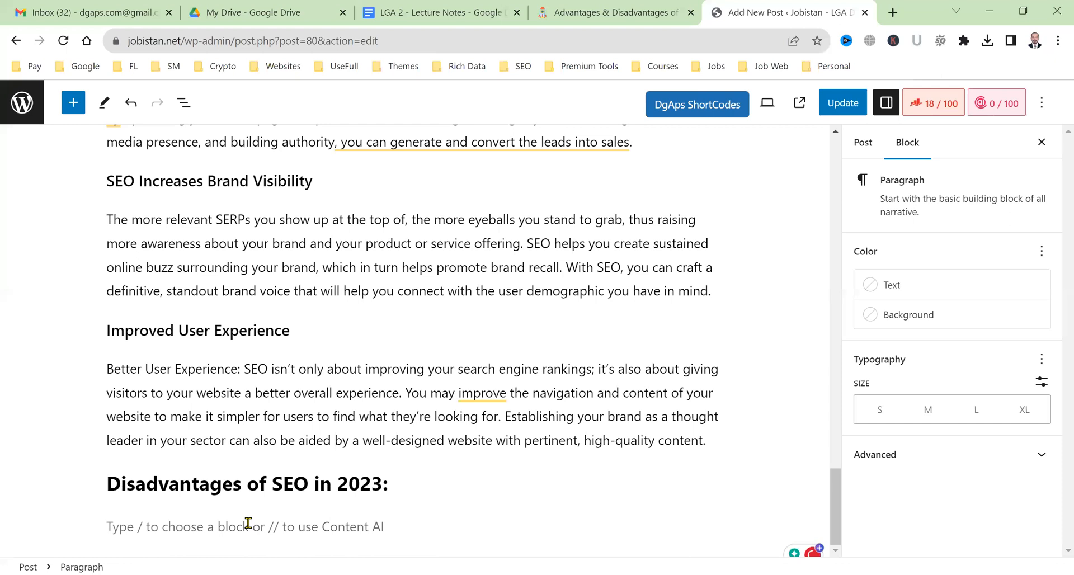
type("SEO has mana")
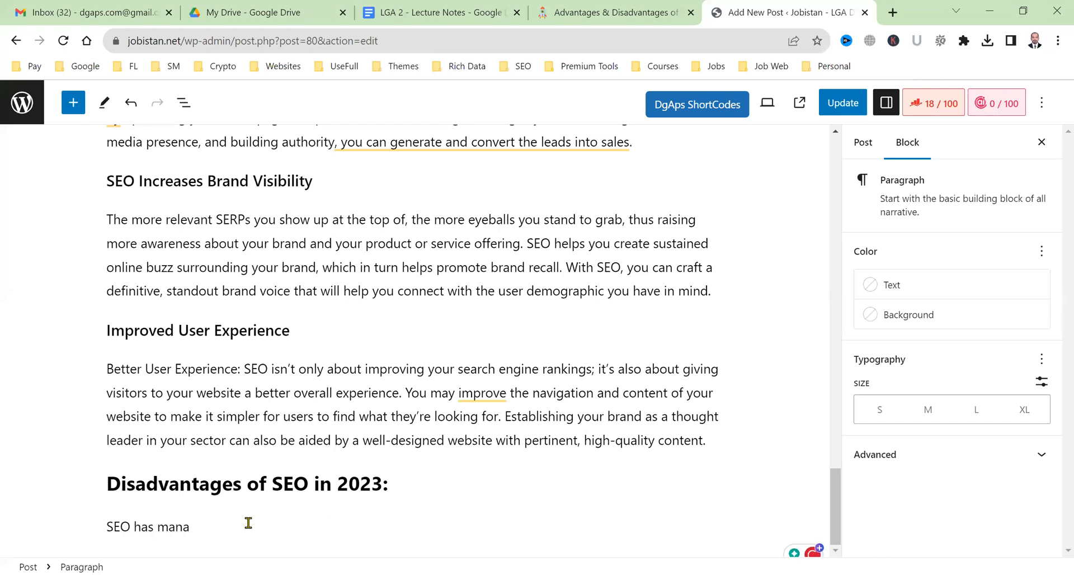
key("BackSpace")
type("y advantages now a day but there are ")
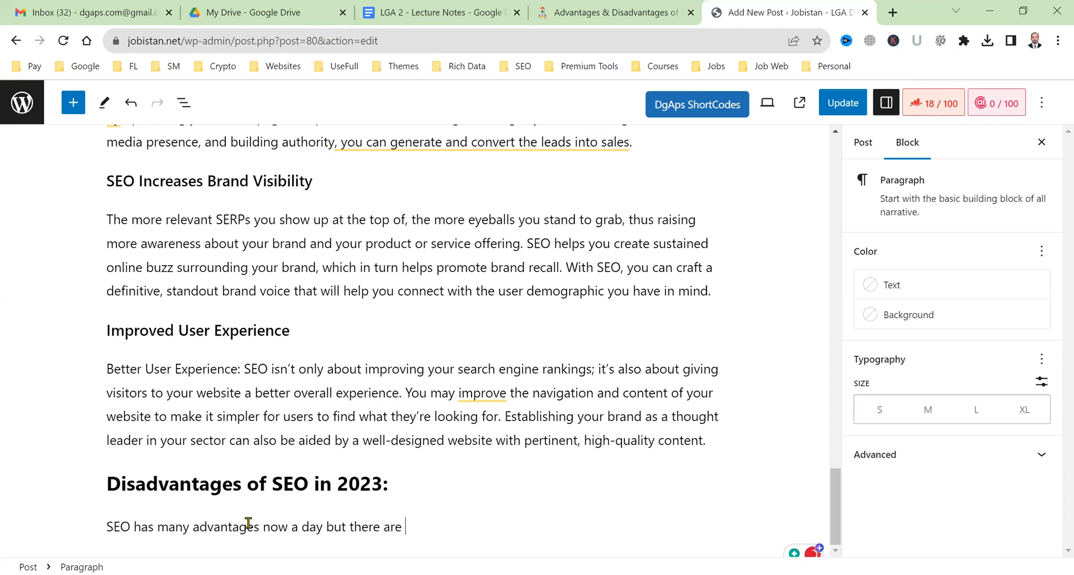
type("few drawbacks as well. Lets")
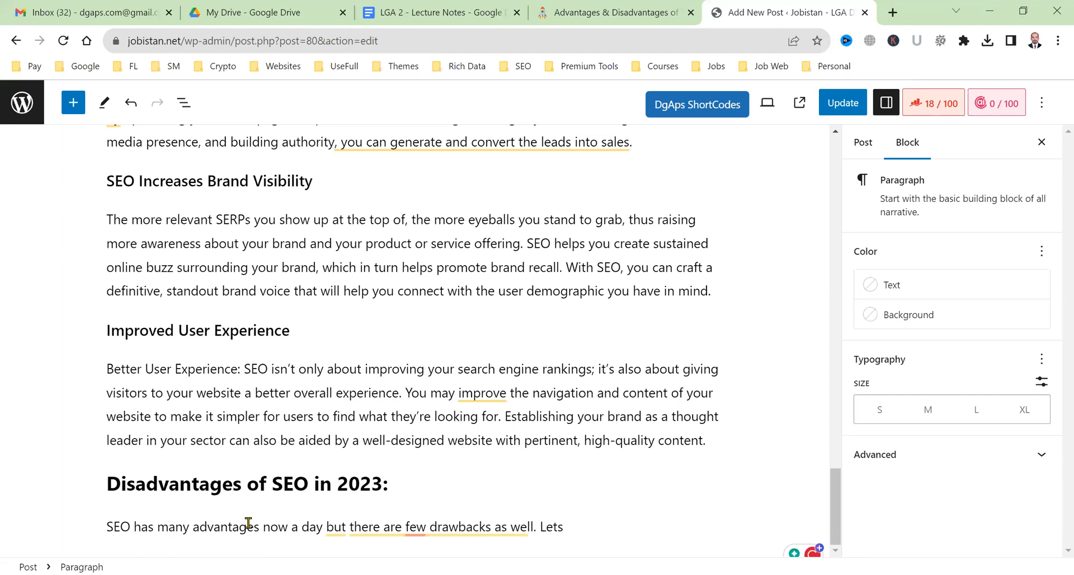
key("BackSpace")
type("'s discuss of them ")
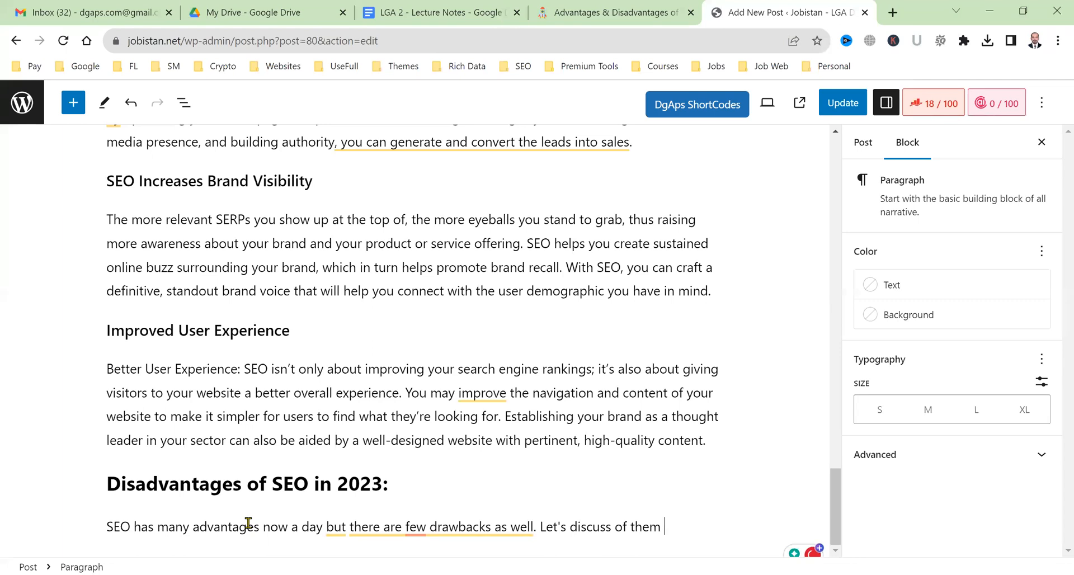
type("one by one.")
key("Return")
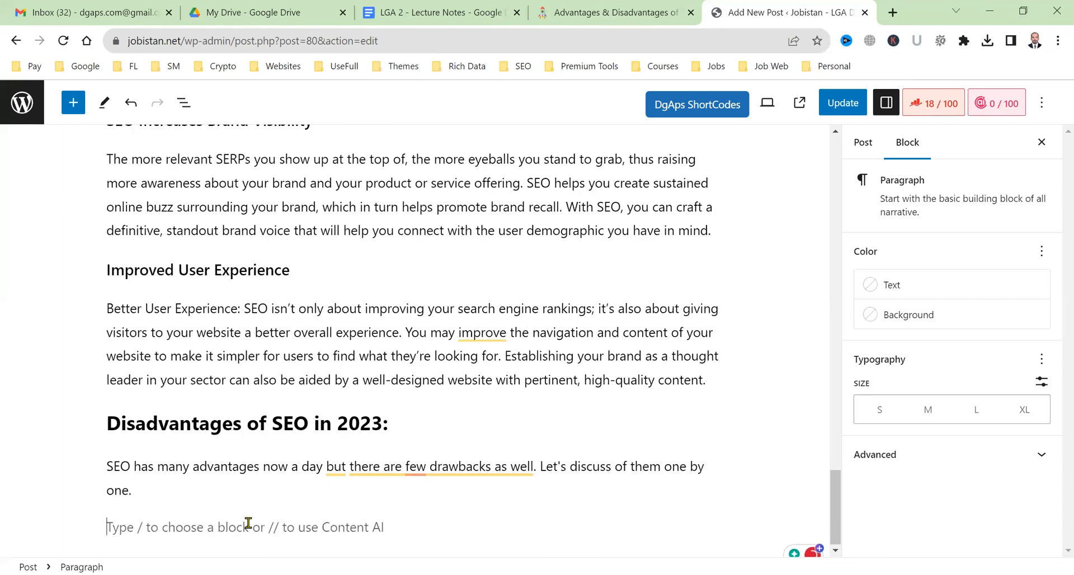
Paste the copied sections and make 'SEO Builds Brand Credibility and Trust' an H3 heading.
key("ctrl+v")
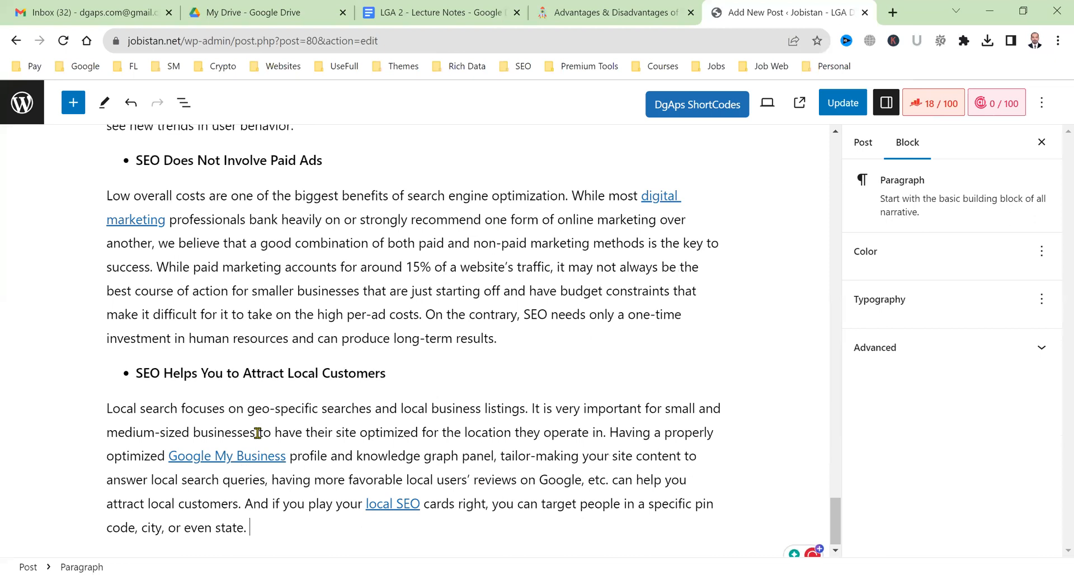
scroll(261, 414, "up", 6)
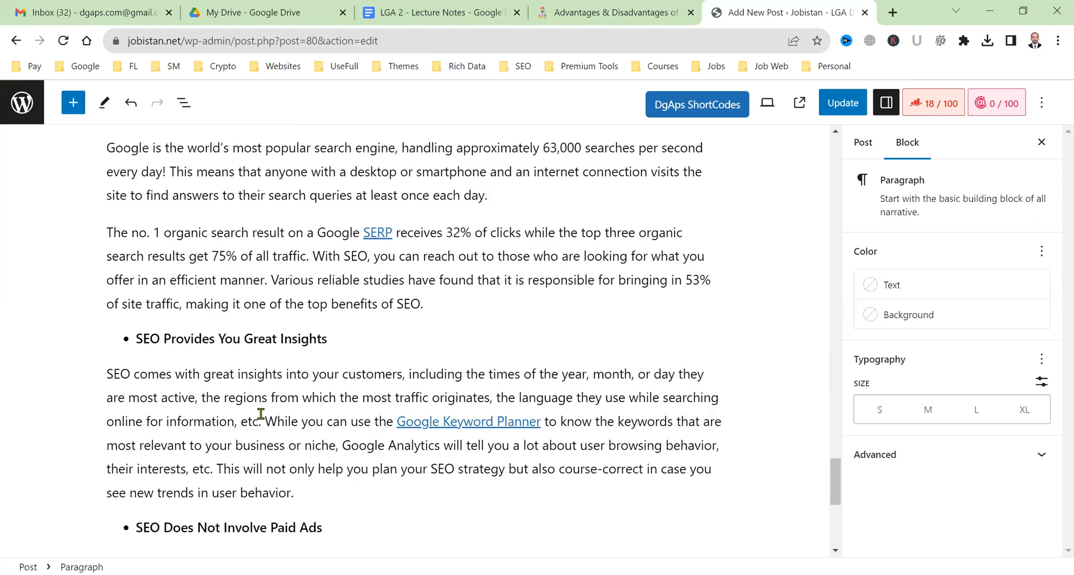
scroll(261, 414, "up", 5)
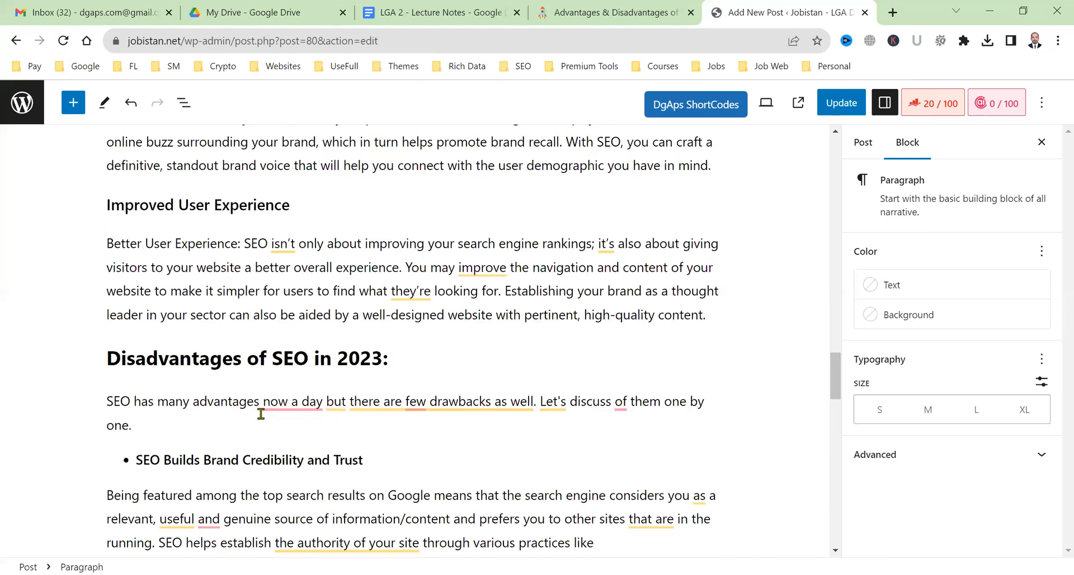
scroll(239, 340, "down", 2)
triple_click(239, 340)
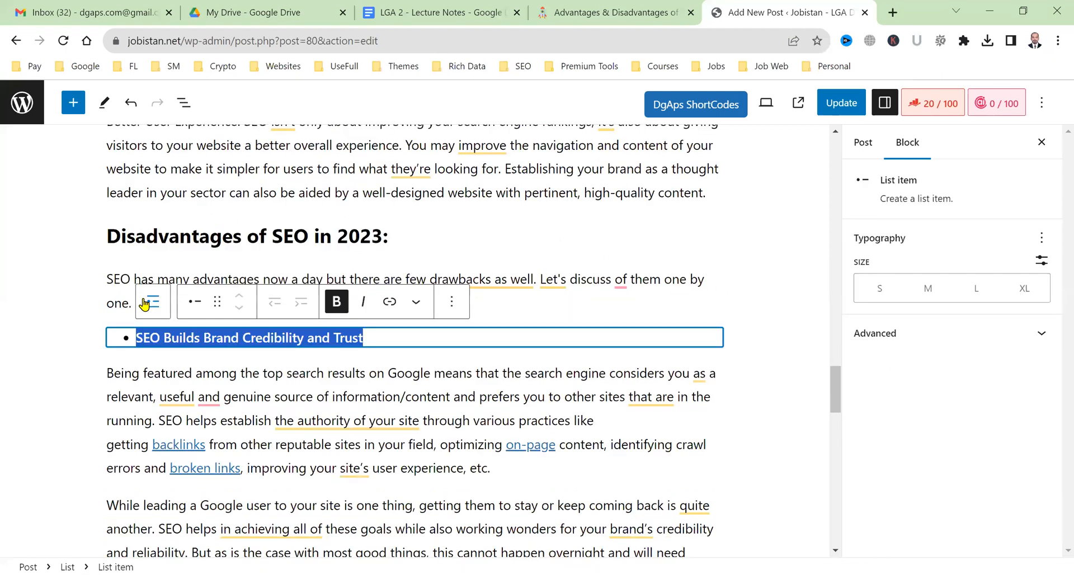
left_click(143, 299)
left_click(125, 303)
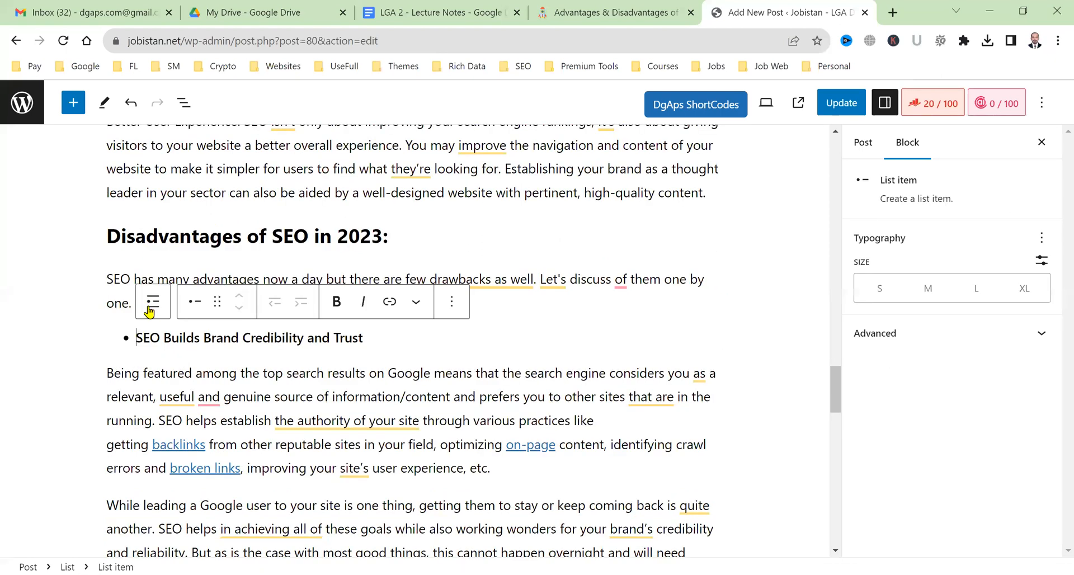
left_click(155, 398)
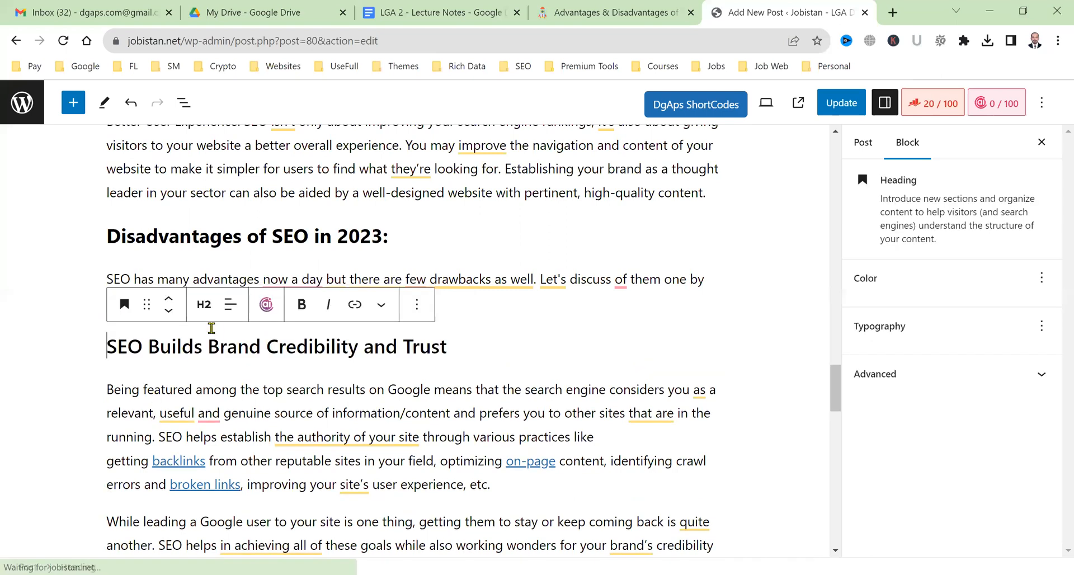
left_click(218, 405)
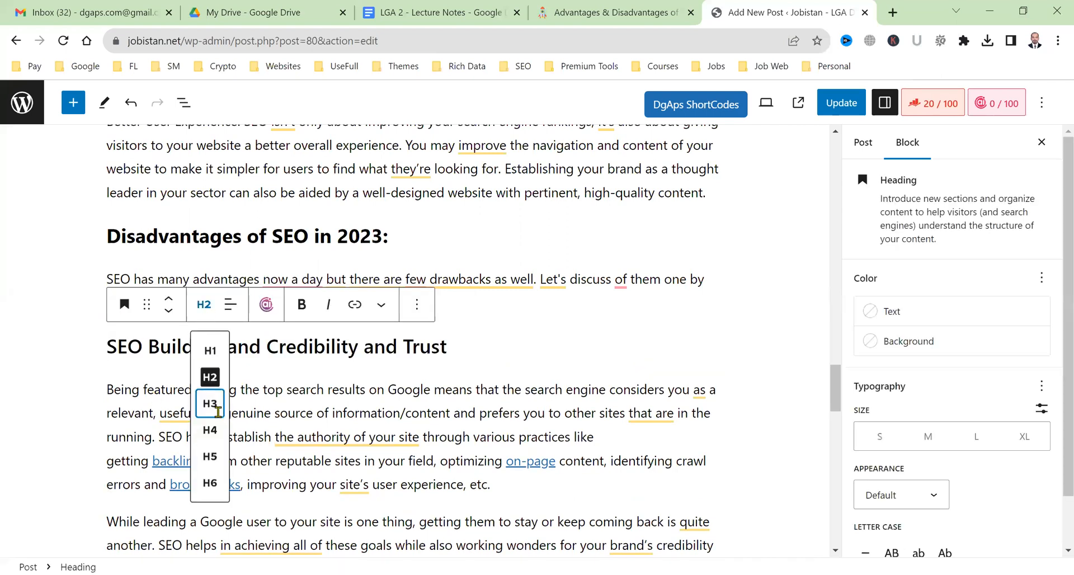
Make the 'SEO Amplifies PPC Success' bullet an H3 heading.
scroll(195, 378, "down", 3)
triple_click(195, 375)
left_click(124, 341)
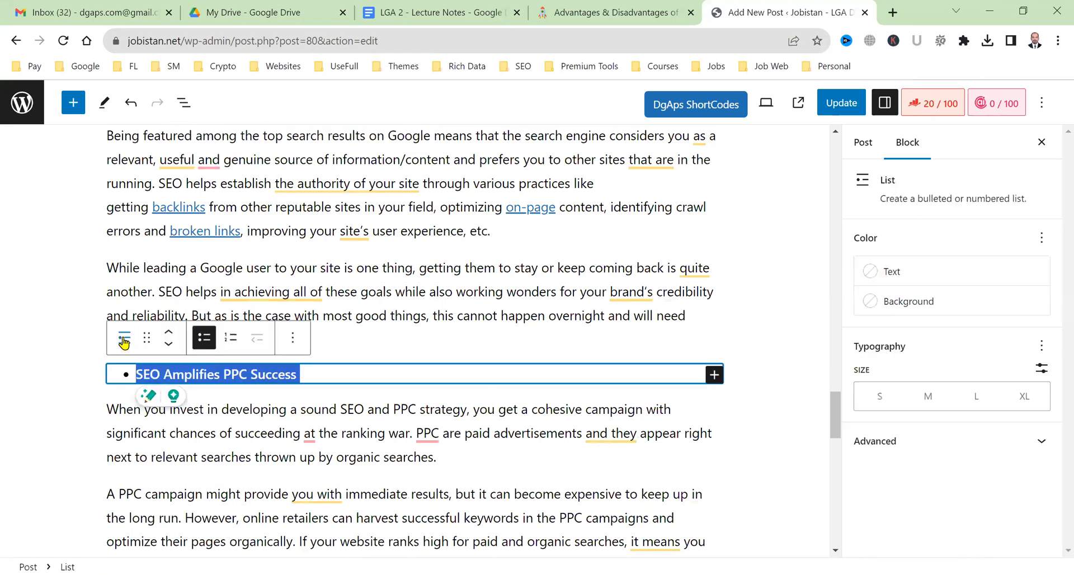
left_click(164, 367)
left_click(156, 344)
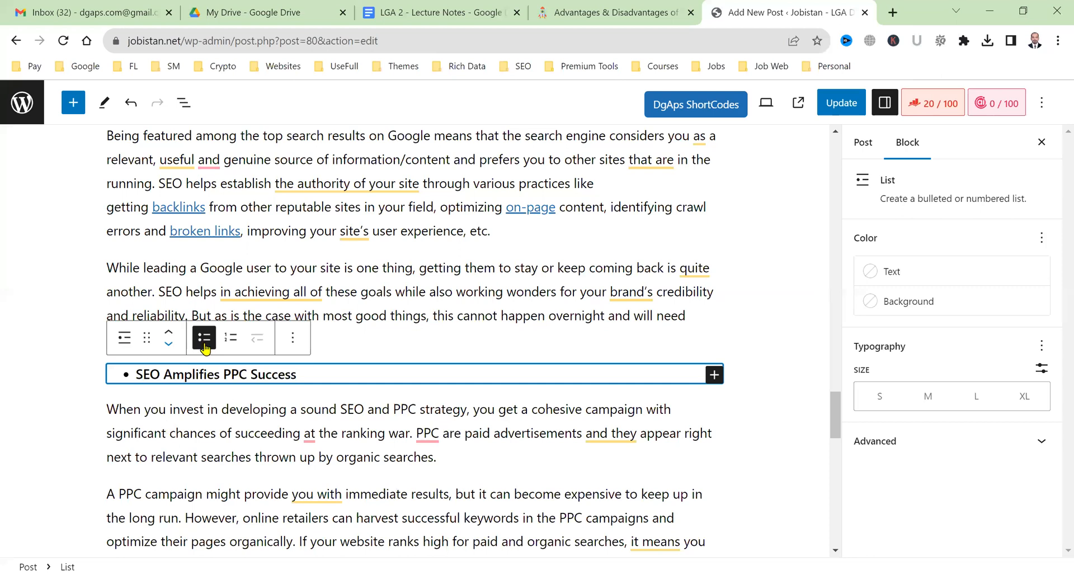
key("ctrl+z")
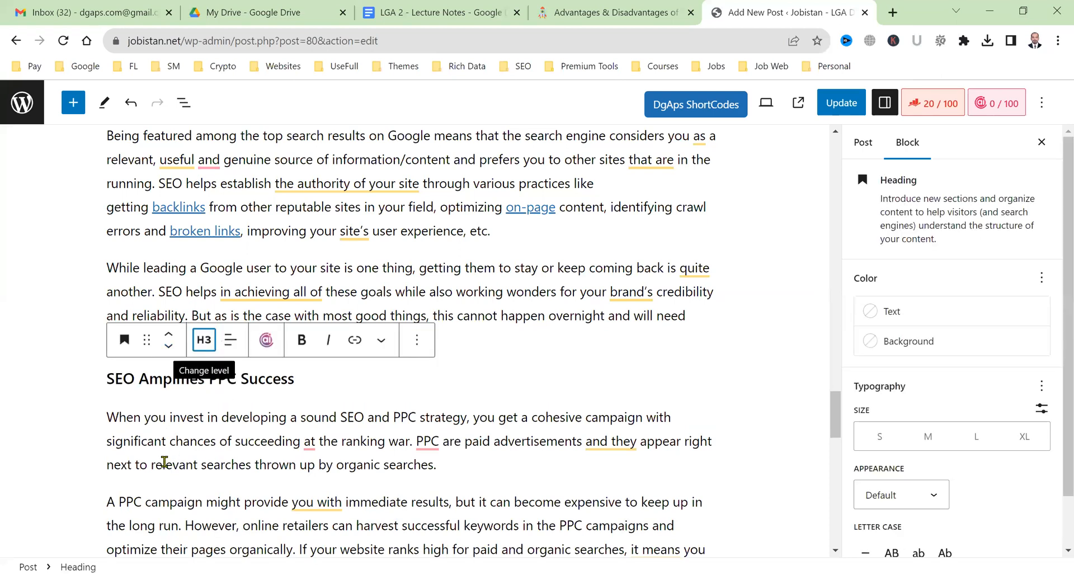
left_click(164, 462)
scroll(162, 426, "down", 2)
scroll(164, 391, "down", 2)
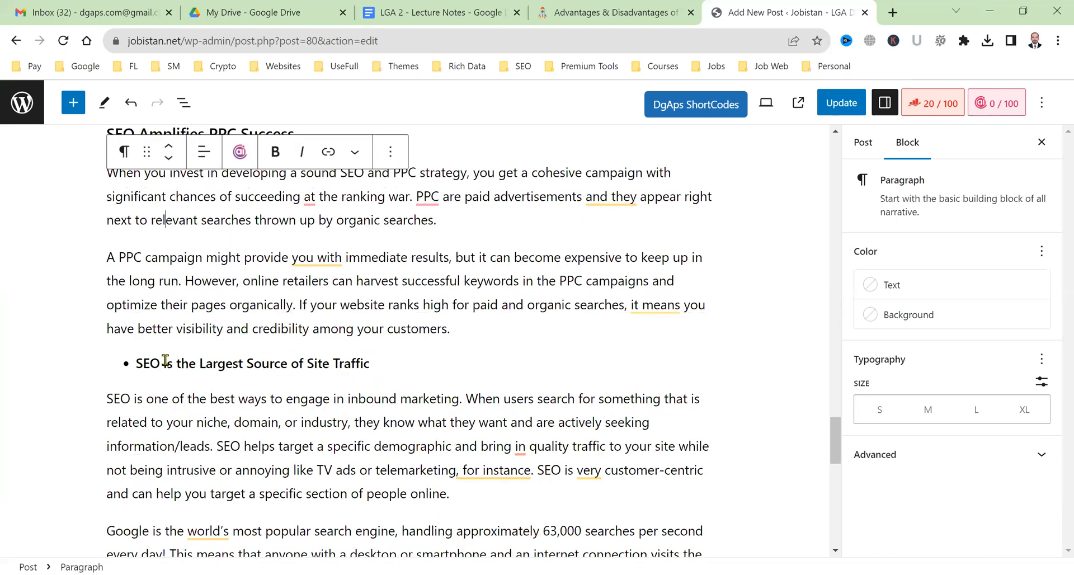
Convert the 'SEO is the Largest Source of Site Traffic' bullet into an H3 heading.
triple_click(166, 362)
left_click(124, 327)
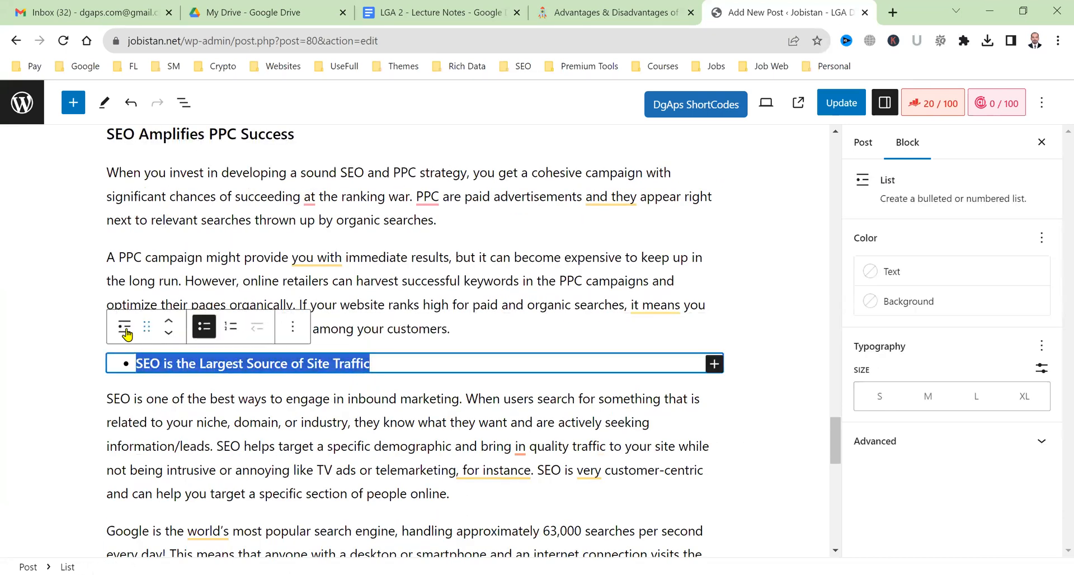
left_click(127, 328)
left_click(159, 338)
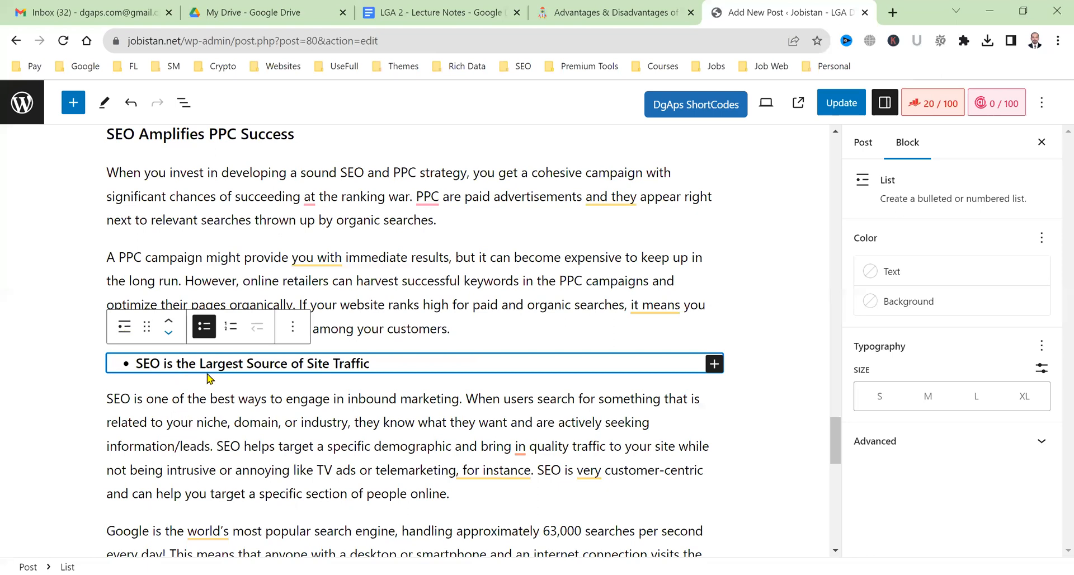
left_click(203, 338)
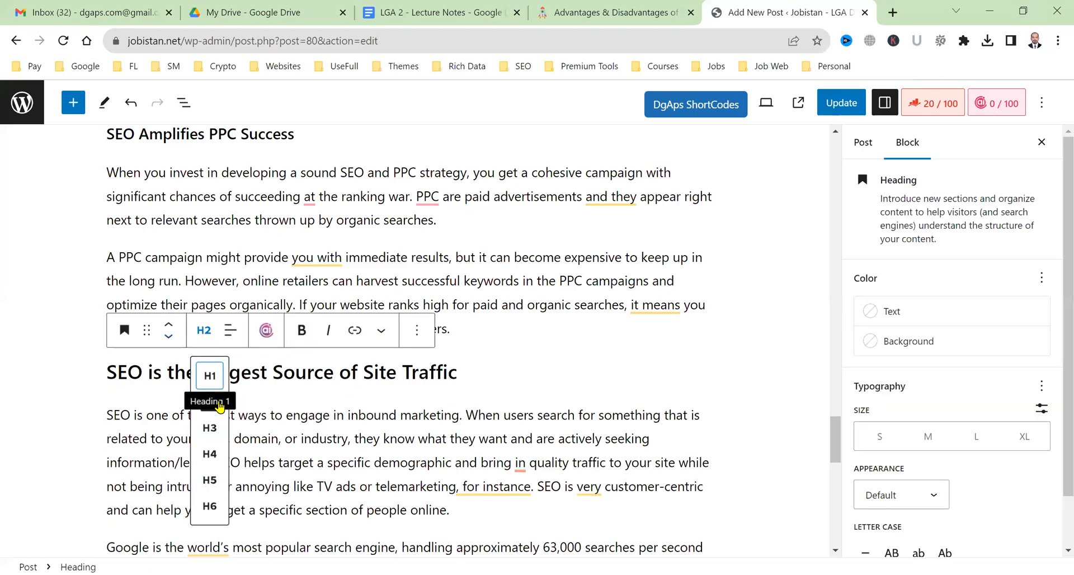
left_click(204, 458)
scroll(204, 459, "down", 2)
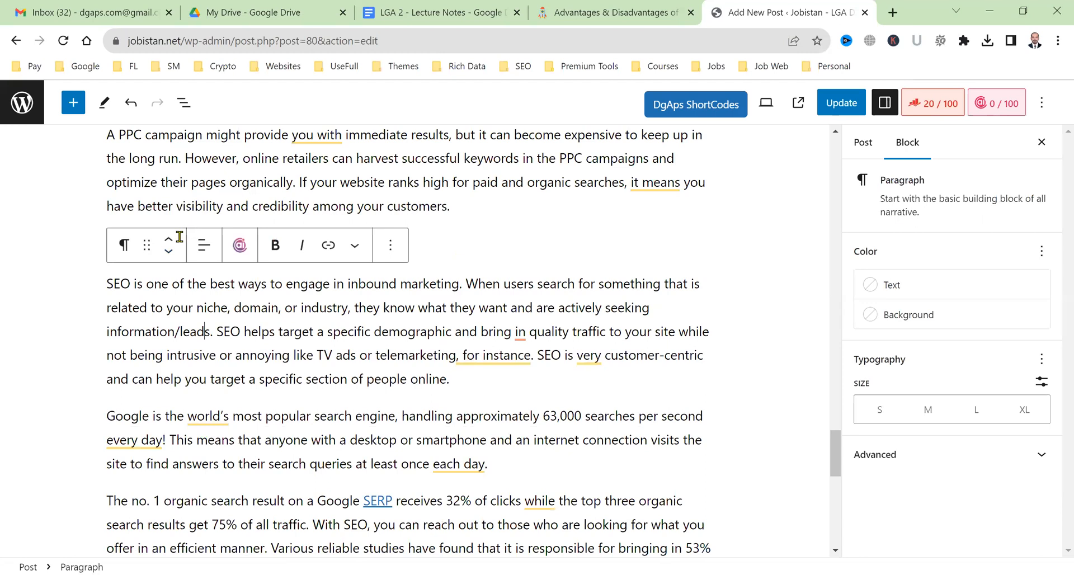
scroll(179, 238, "down", 6)
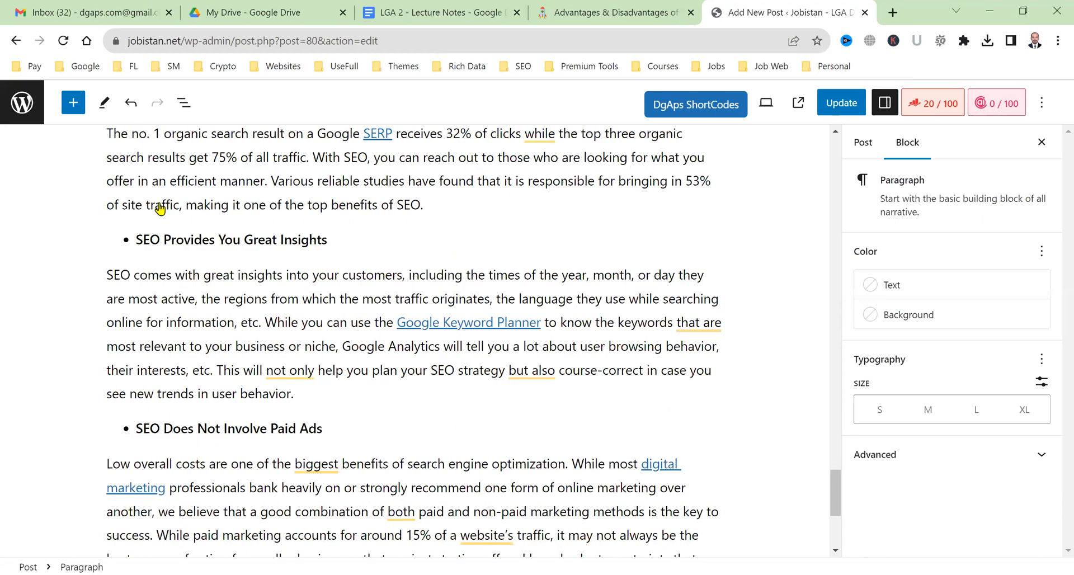
Convert the 'SEO Provides You Great Insights' bullet into an H3 heading.
triple_click(217, 239)
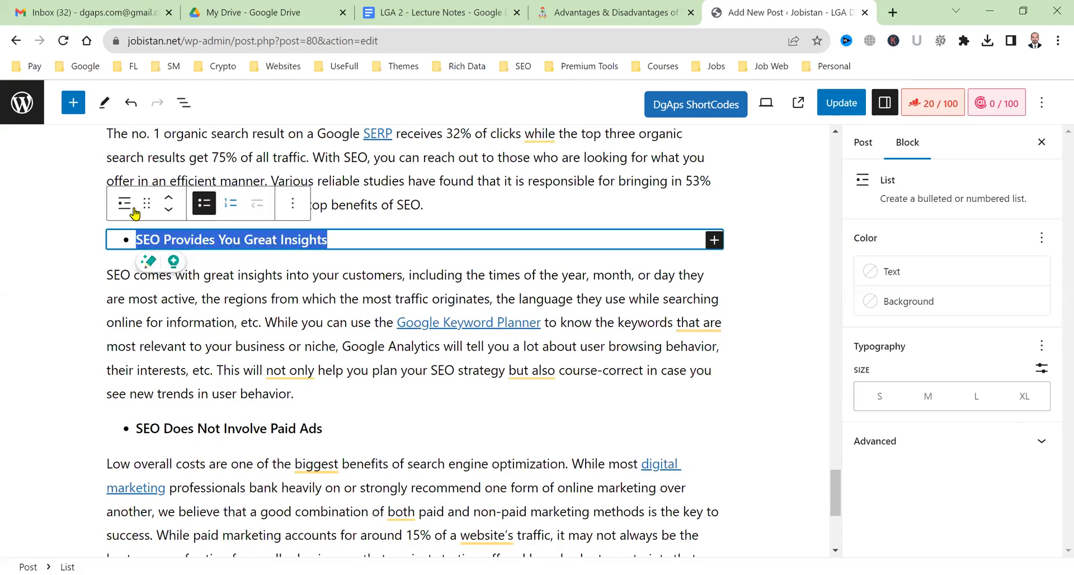
left_click(188, 238)
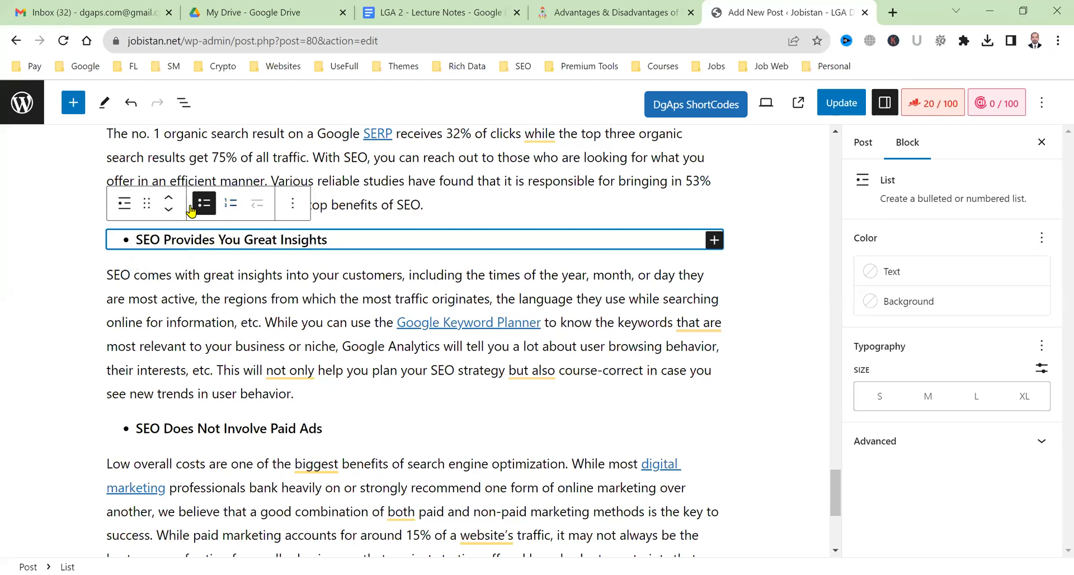
left_click(131, 210)
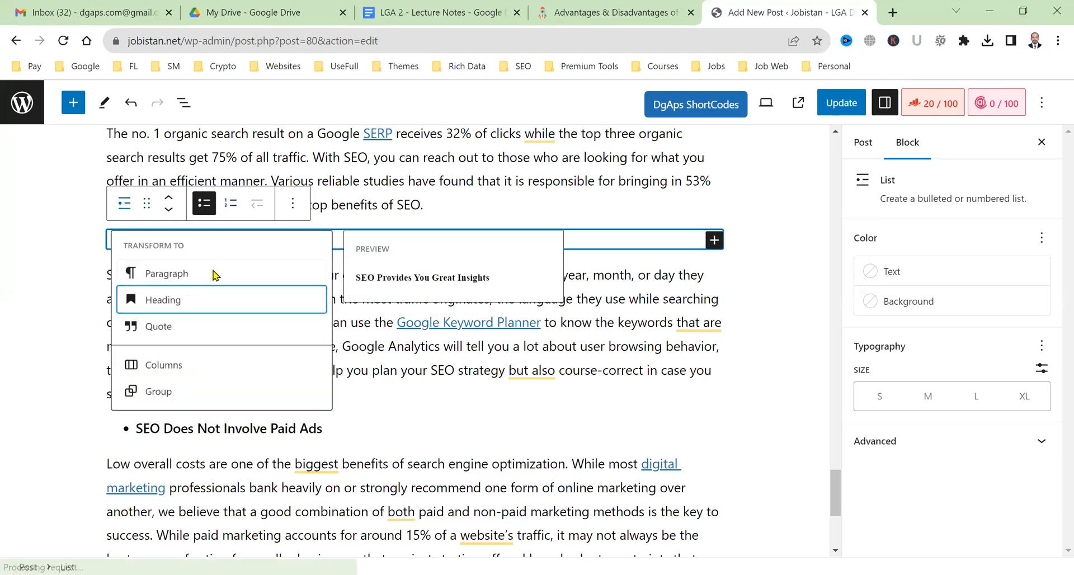
left_click(202, 214)
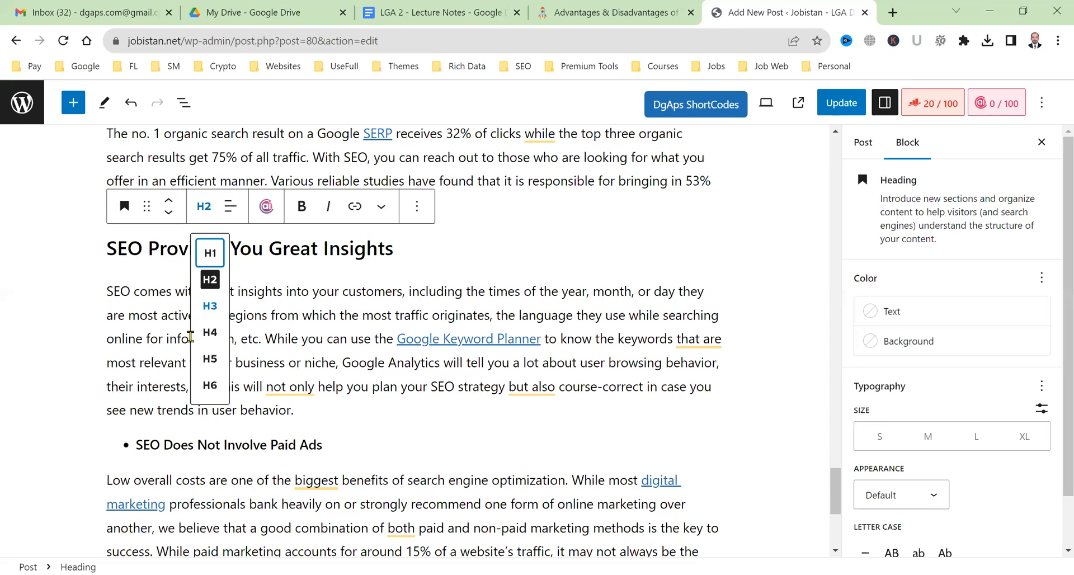
left_click(210, 306)
scroll(187, 321, "down", 2)
Convert the 'SEO Does Not Involve Paid Ads' bullet into an H3 heading.
triple_click(187, 321)
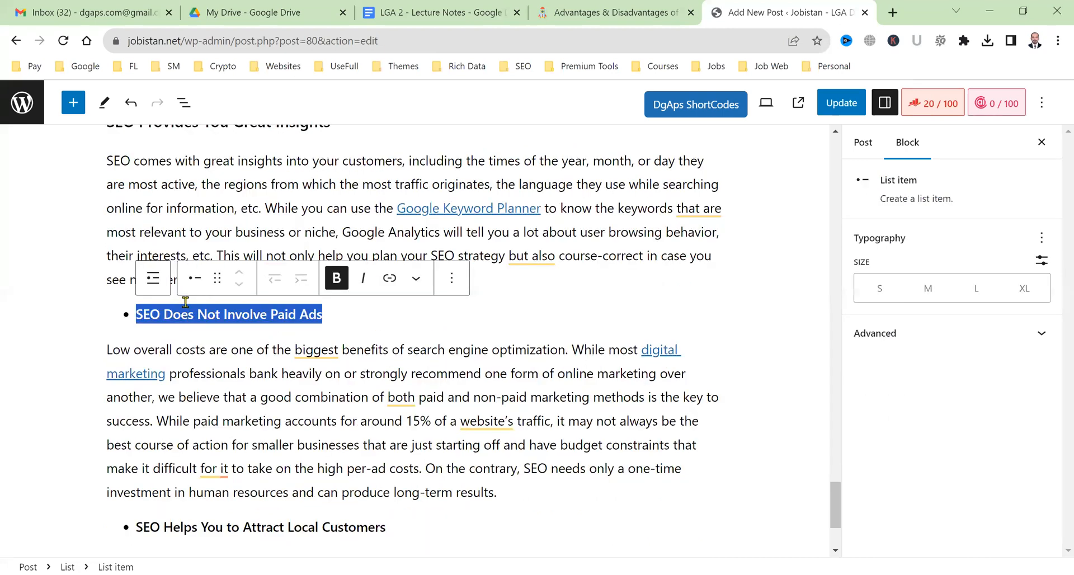
left_click(147, 278)
left_click(124, 278)
left_click(205, 280)
left_click(206, 381)
left_click(201, 411)
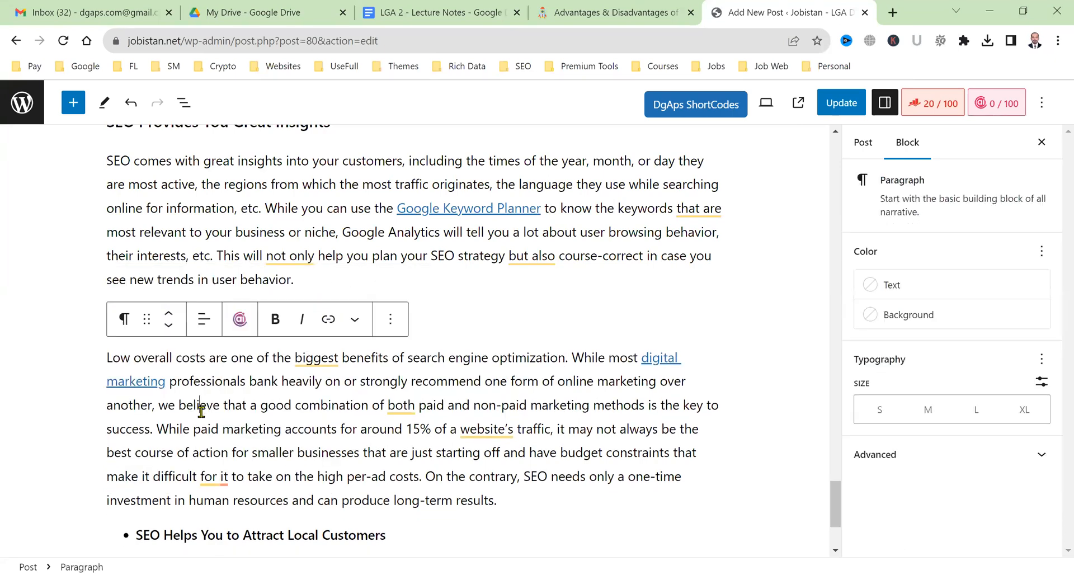
scroll(197, 390, "down", 3)
left_click(147, 411)
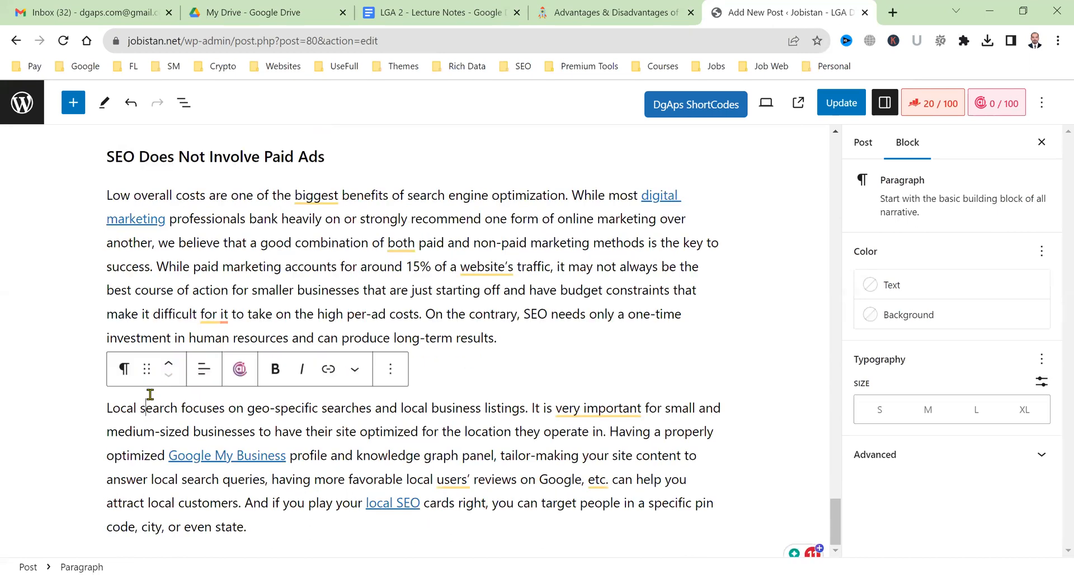
Convert the 'SEO Helps You to Attract Local Customers' bullet into an H3 heading.
triple_click(163, 377)
left_click(157, 342)
left_click(135, 341)
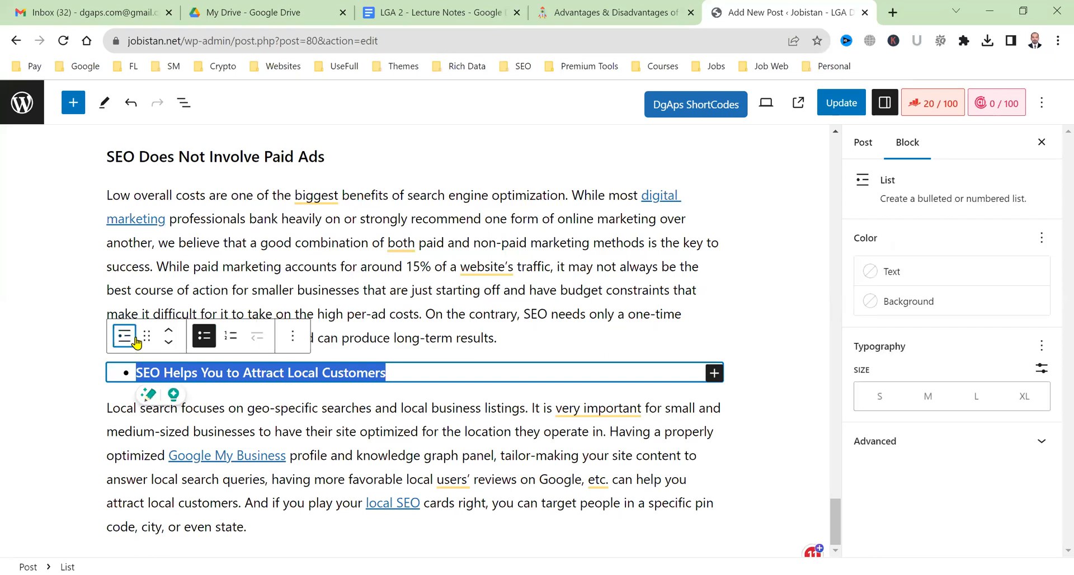
left_click(151, 370)
left_click(152, 342)
left_click(128, 343)
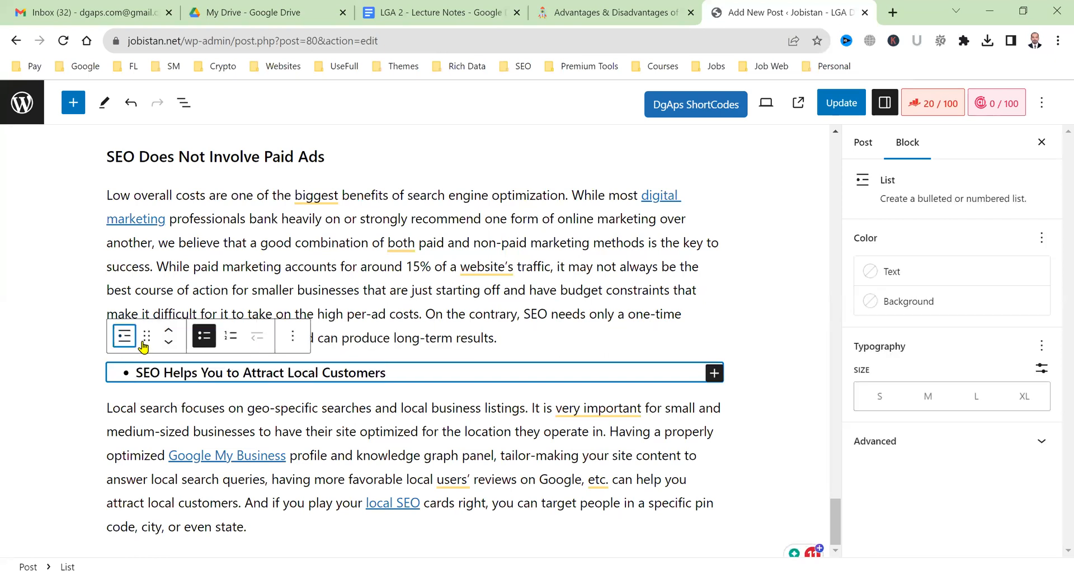
left_click(139, 343)
left_click(168, 432)
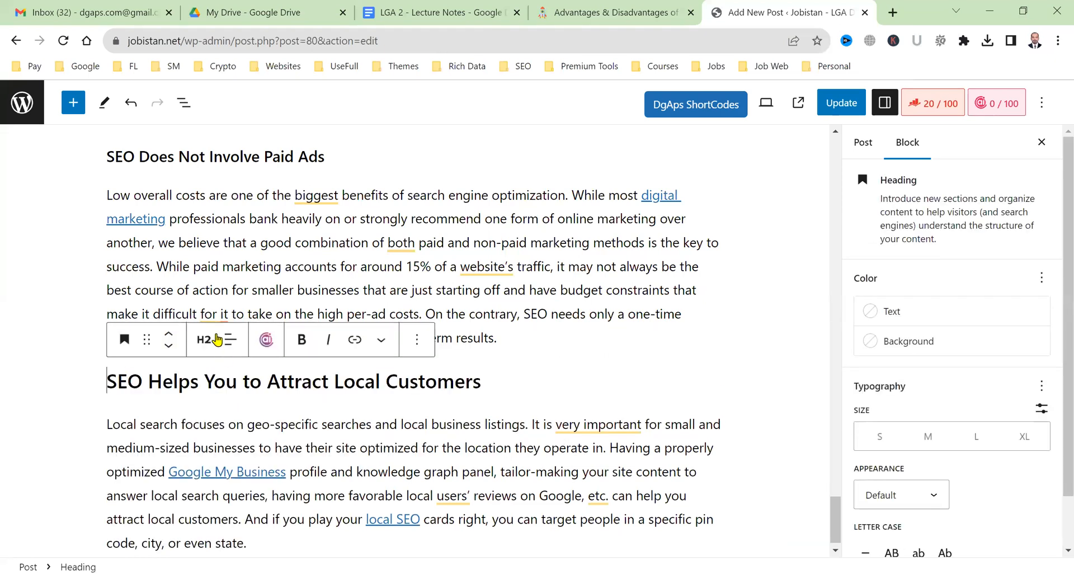
left_click(218, 340)
left_click(205, 438)
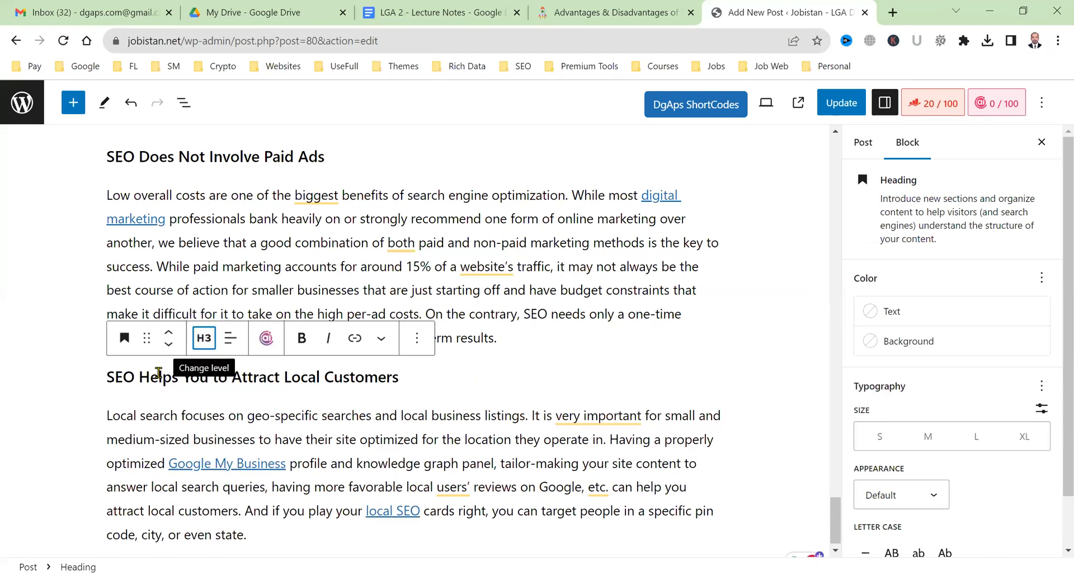
Add a new empty paragraph after the local customers paragraph.
key("ctrl+b")
left_click(296, 526)
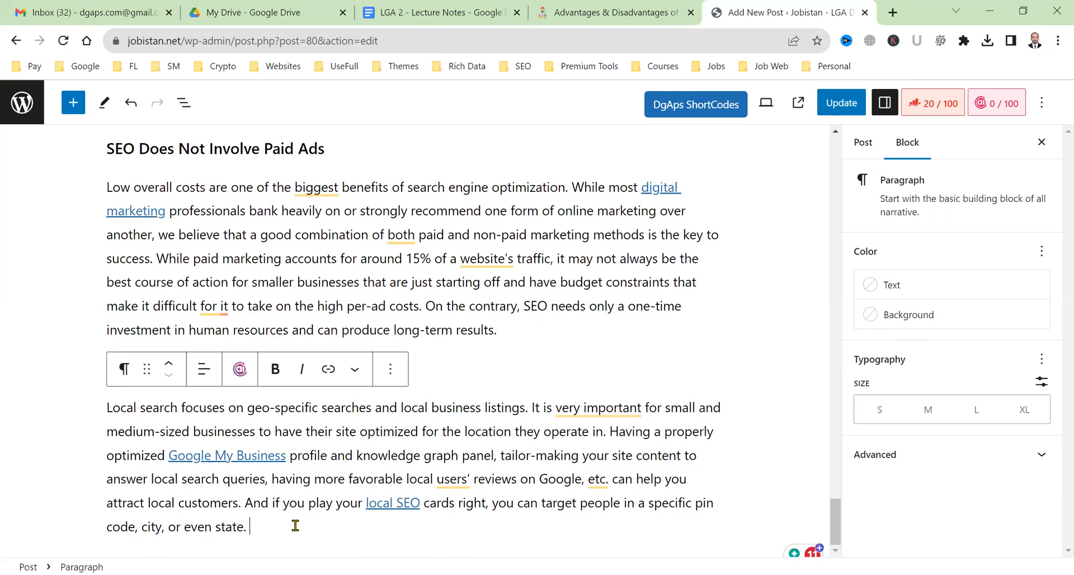
key("Return")
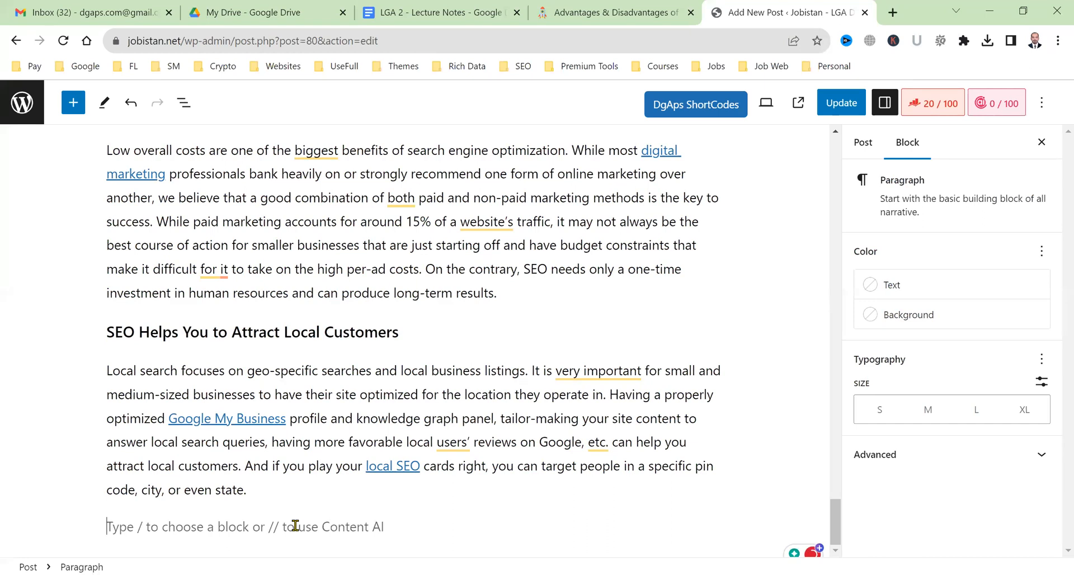
Enter 'Final Thoughts:' and convert it to a heading, leaving an empty paragraph below.
type("Final Though")
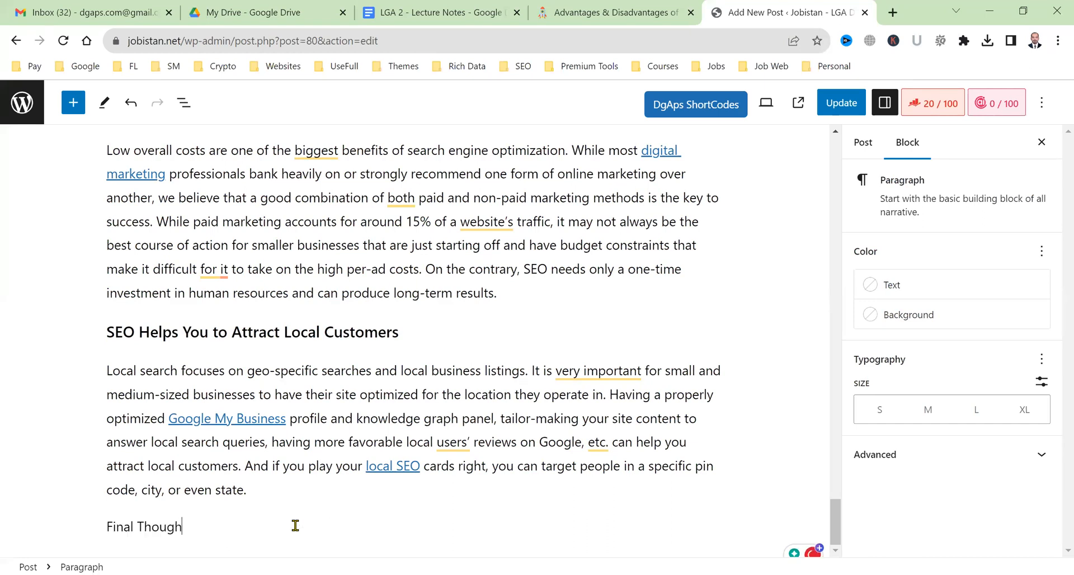
type("ts:")
key("Return")
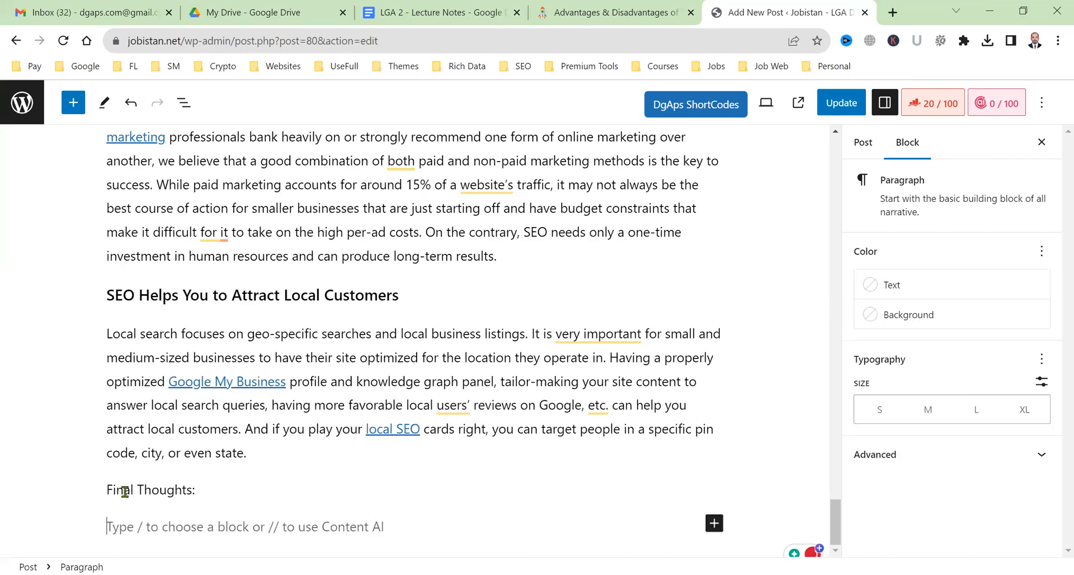
triple_click(124, 491)
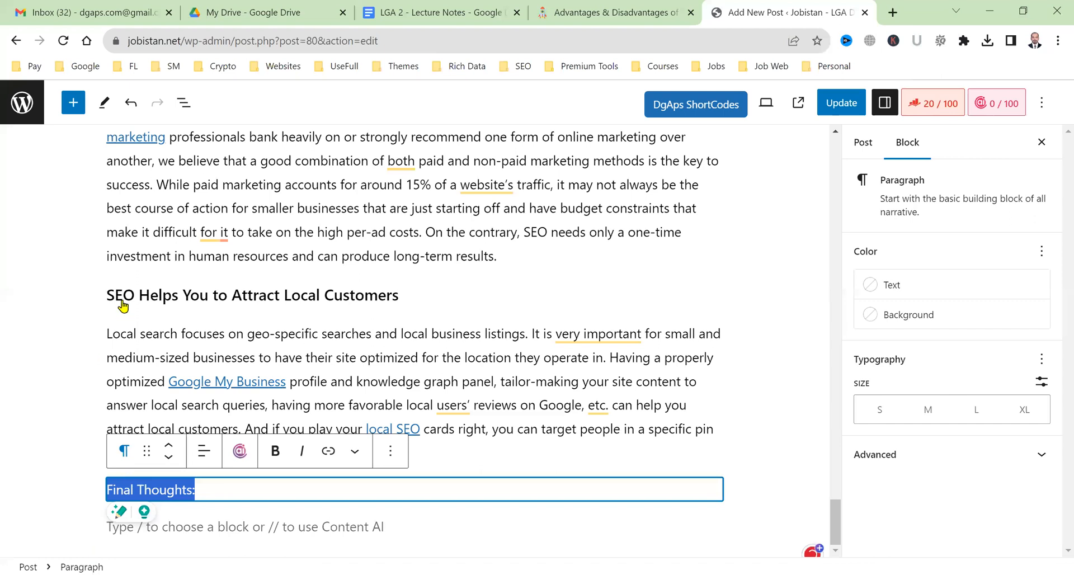
left_click(124, 451)
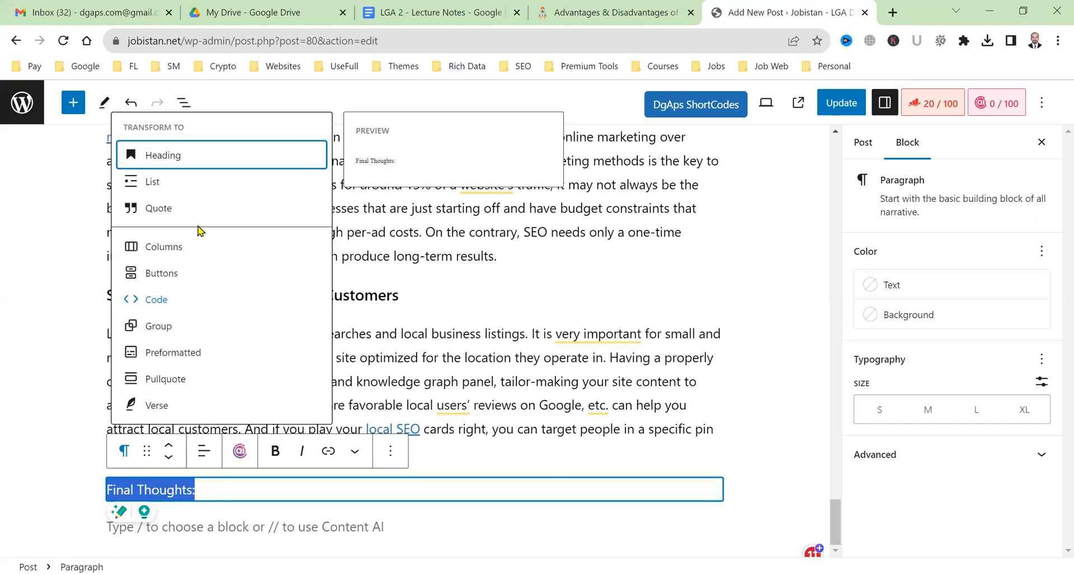
left_click(199, 159)
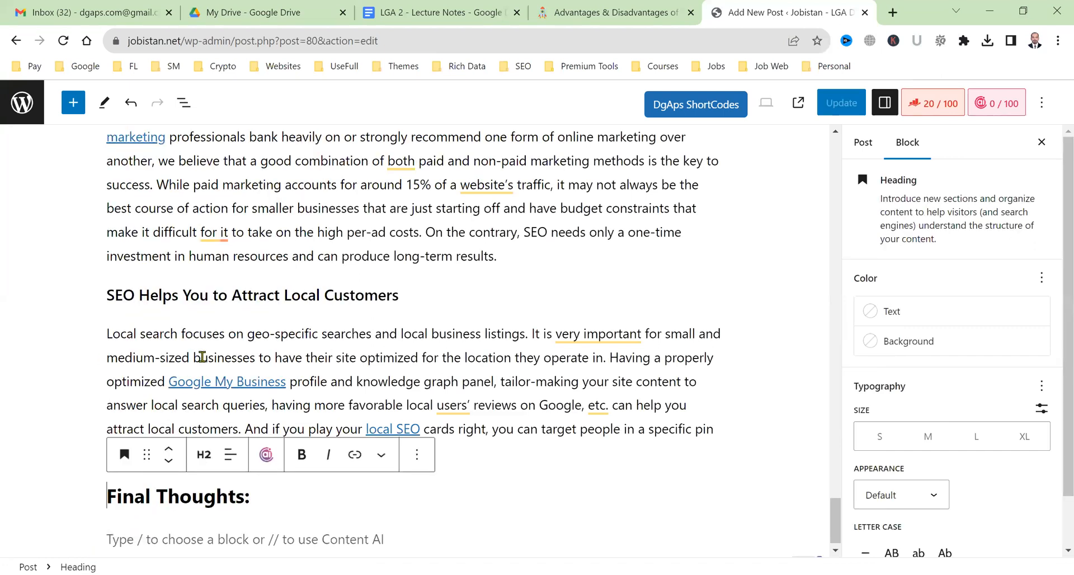
left_click(216, 544)
scroll(339, 395, "up", 2)
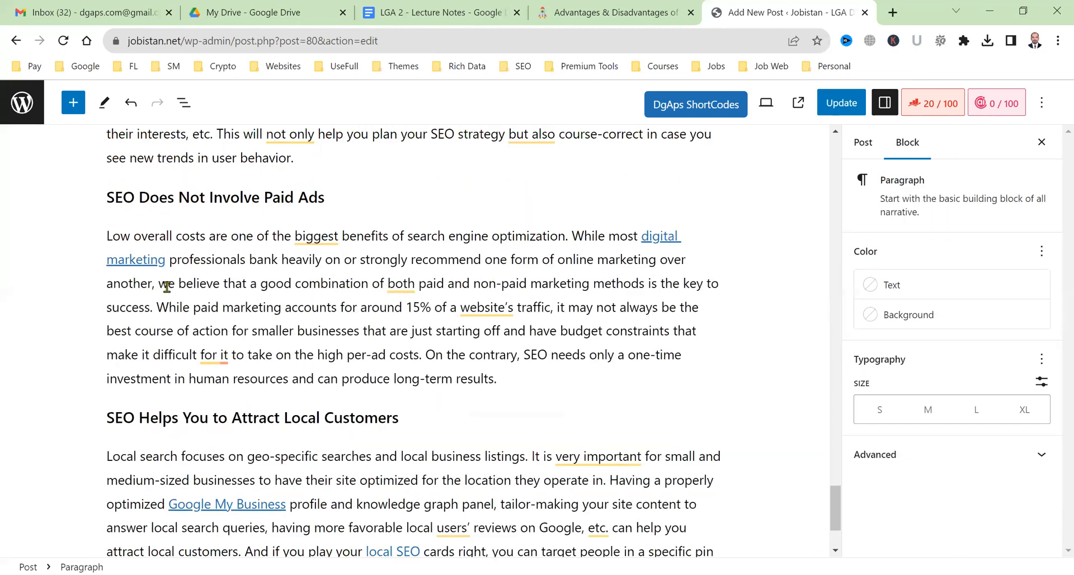
Copy the two paragraphs about Google search volume and organic click share.
scroll(297, 302, "up", 2)
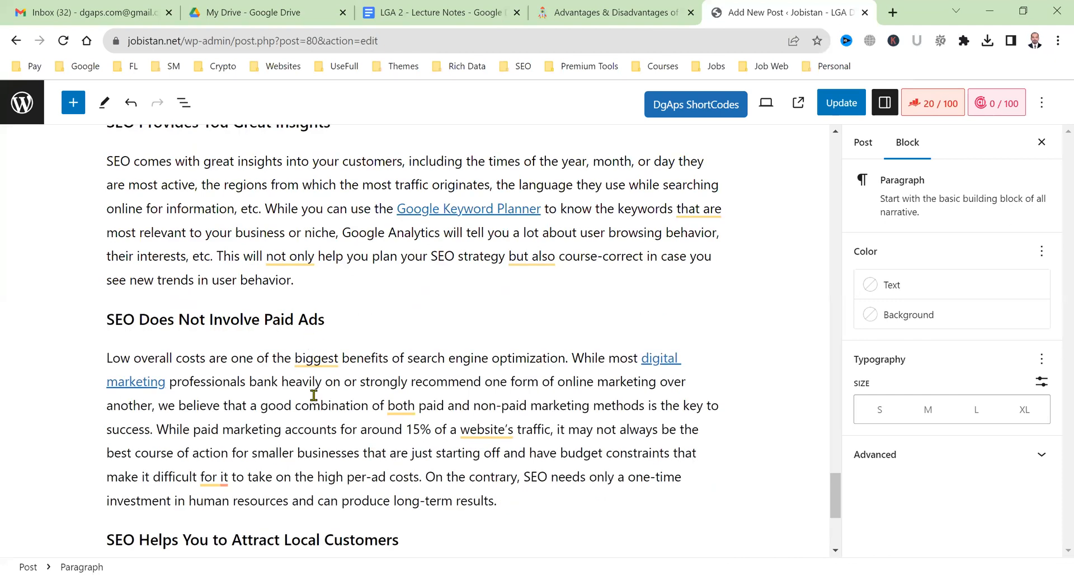
scroll(311, 397, "up", 5)
scroll(314, 407, "up", 2)
left_click_drag(425, 452, 271, 315)
key("ctrl+c")
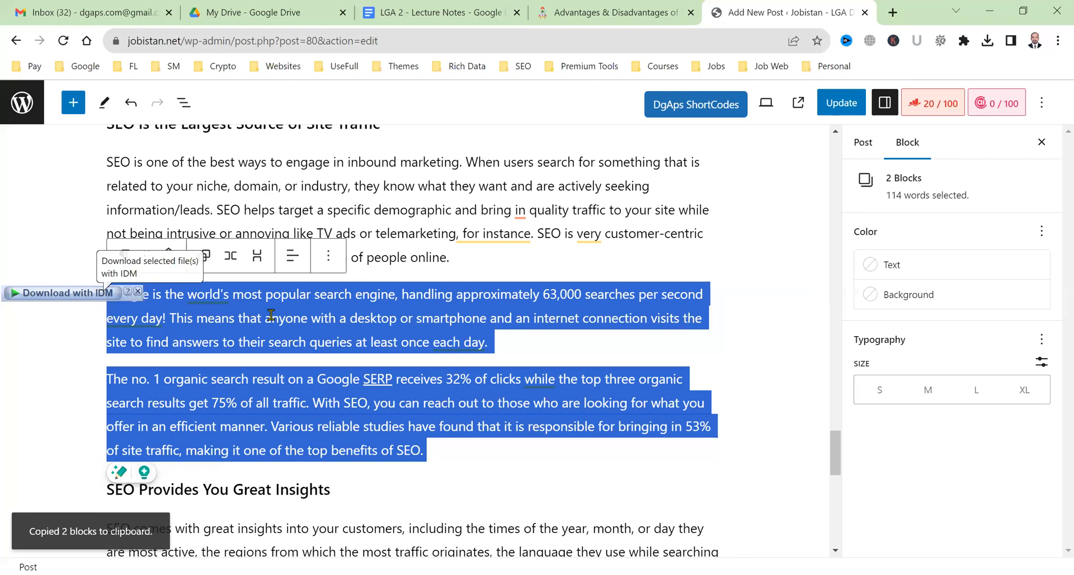
Paste the two paragraphs under 'Final Thoughts:' and update the post.
scroll(160, 473, "down", 10)
left_click(158, 467)
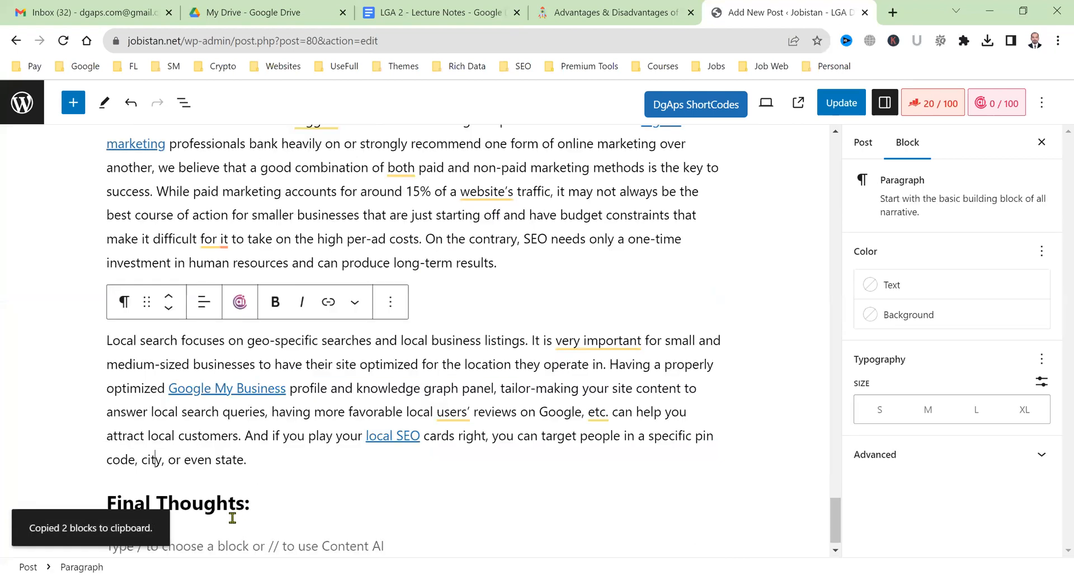
scroll(241, 526, "down", 1)
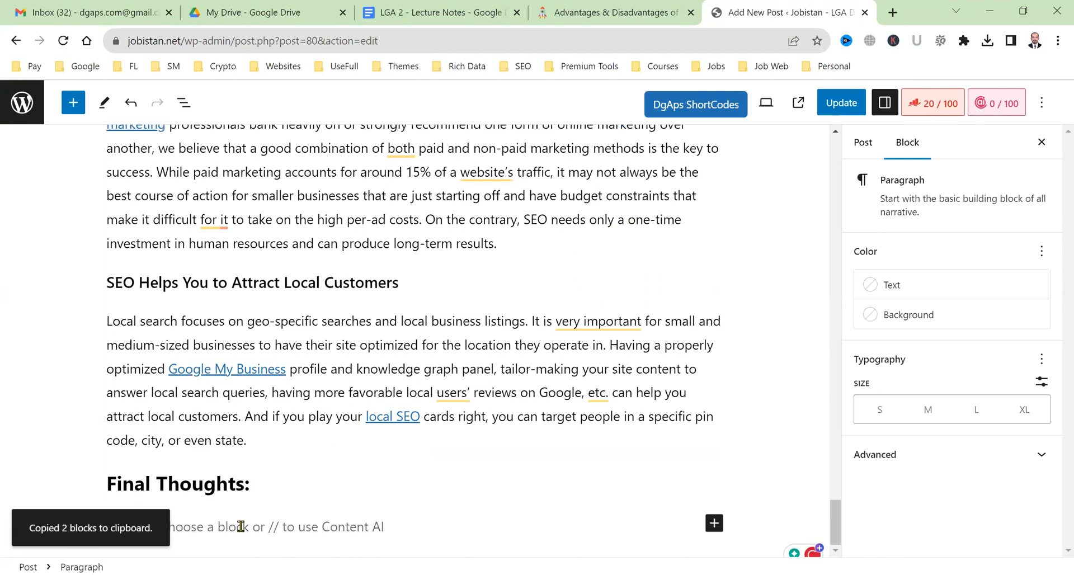
key("ctrl+v")
left_click(828, 104)
On the live post, purge all cached pages from the LiteSpeed admin-bar menu.
key("ctrl+shift+Tab")
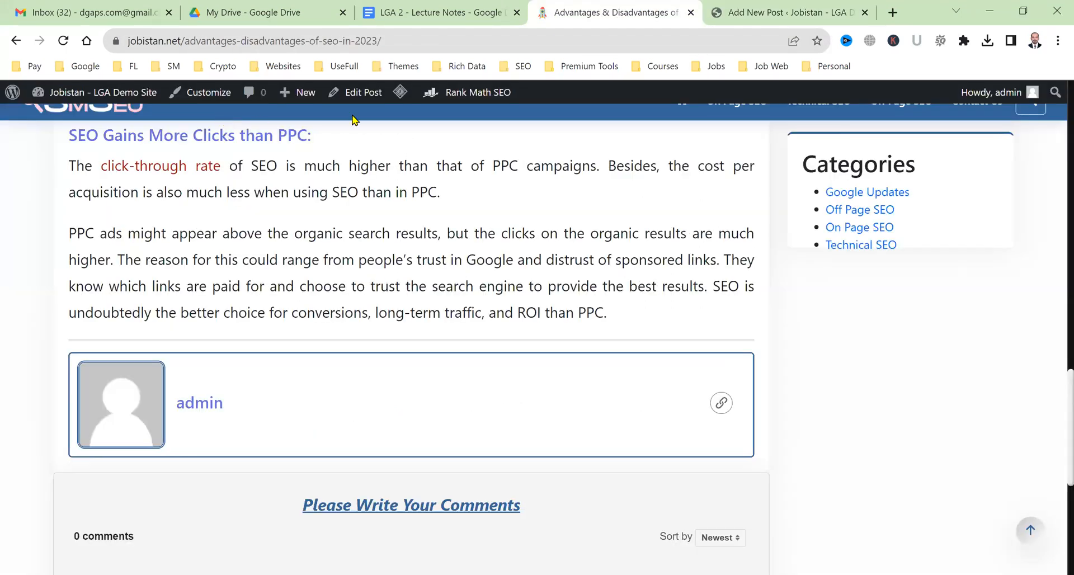
mouse_move(400, 92)
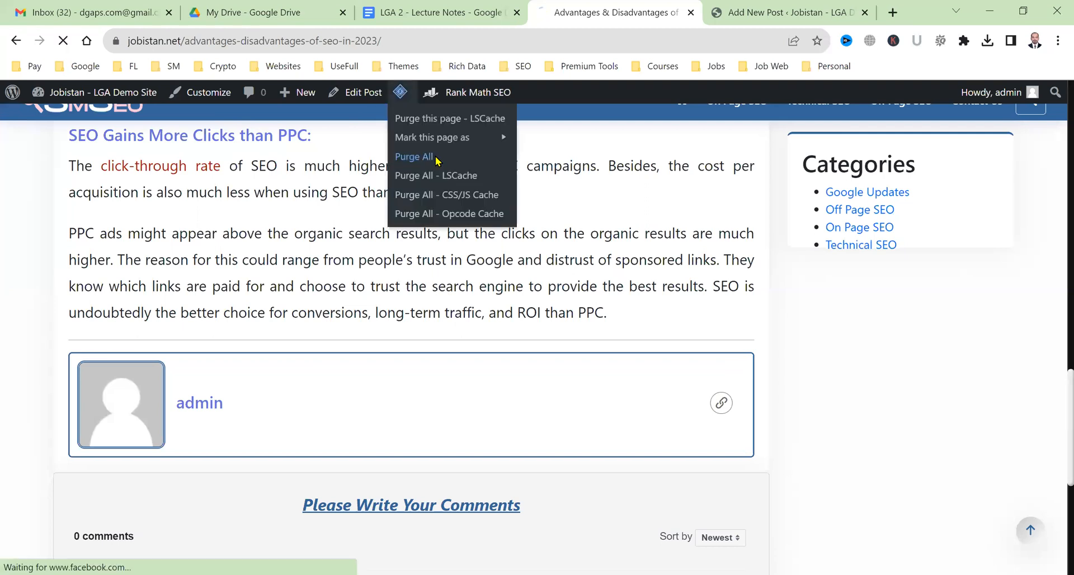
left_click(438, 157)
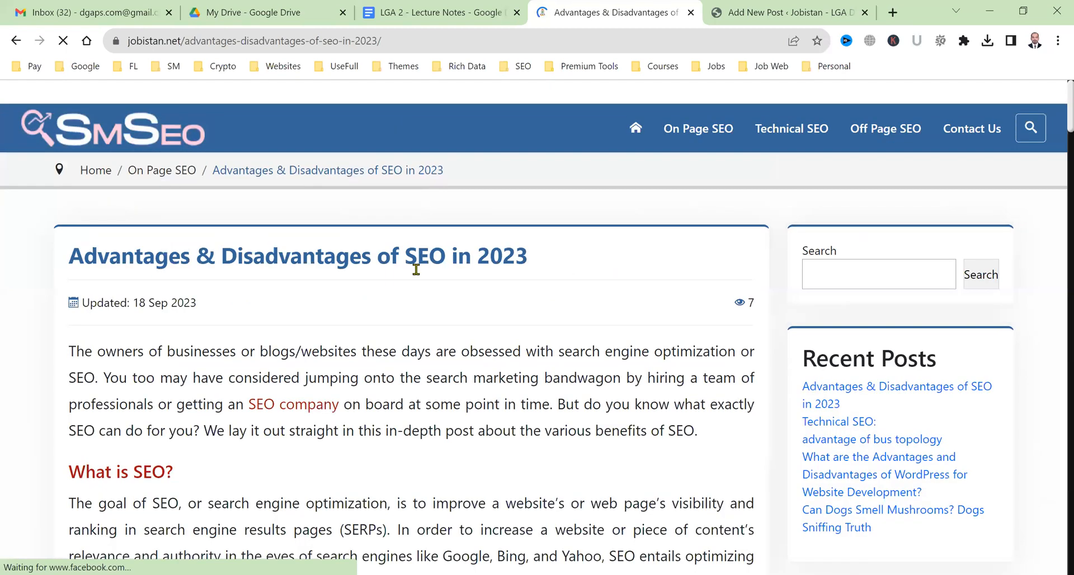
Read through the reloaded post's title and its advantages and disadvantages sections.
scroll(413, 341, "up", 1)
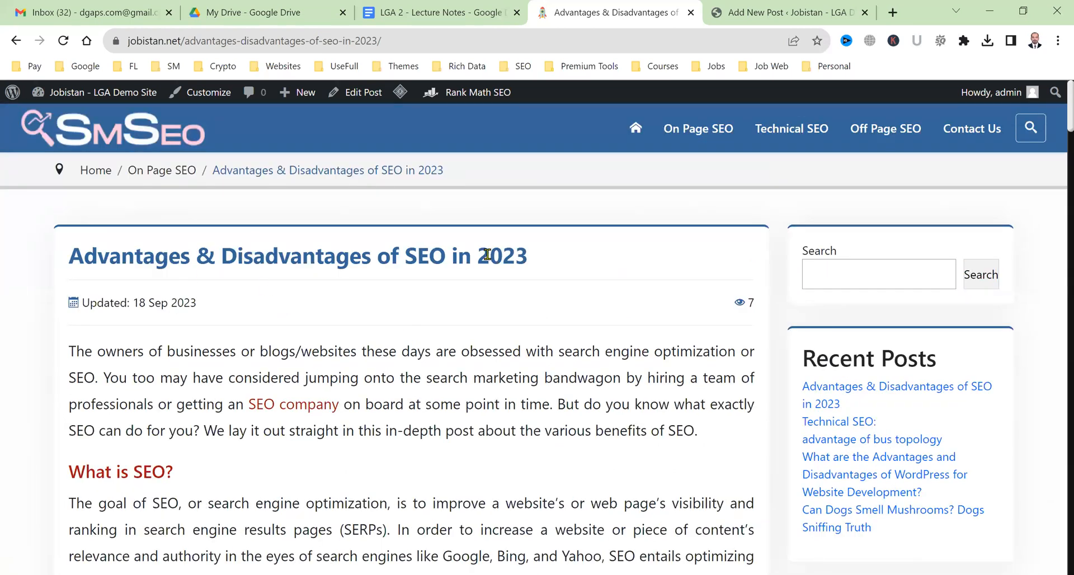
left_click_drag(154, 255, 490, 256)
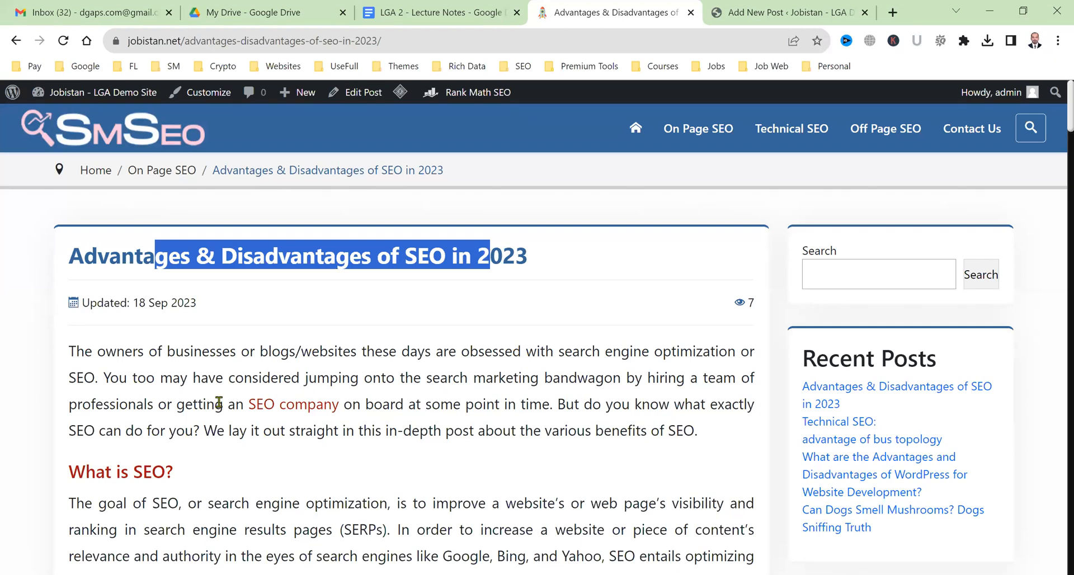
scroll(139, 224, "down", 5)
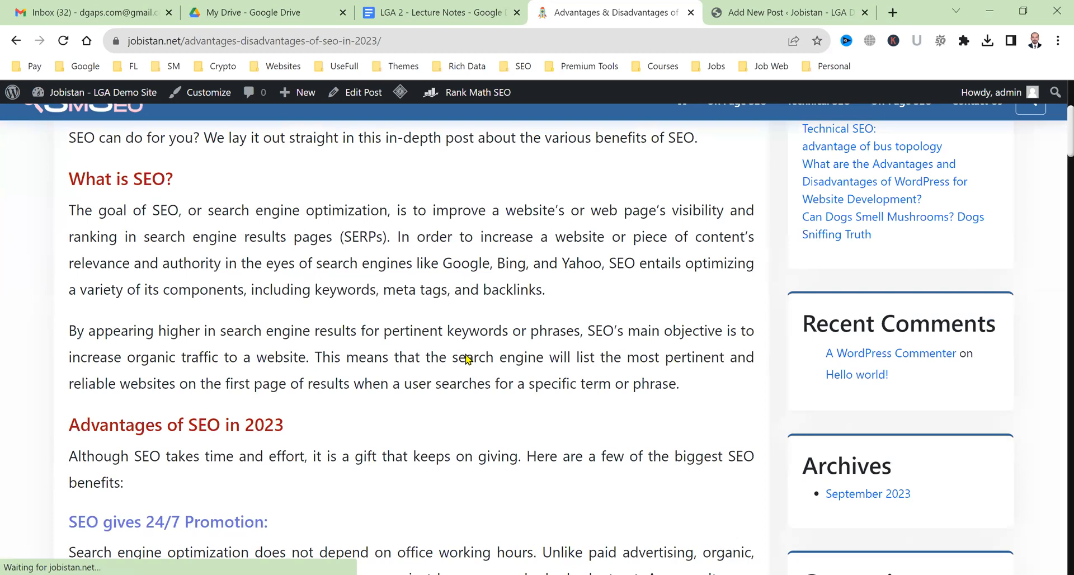
scroll(313, 246, "down", 4)
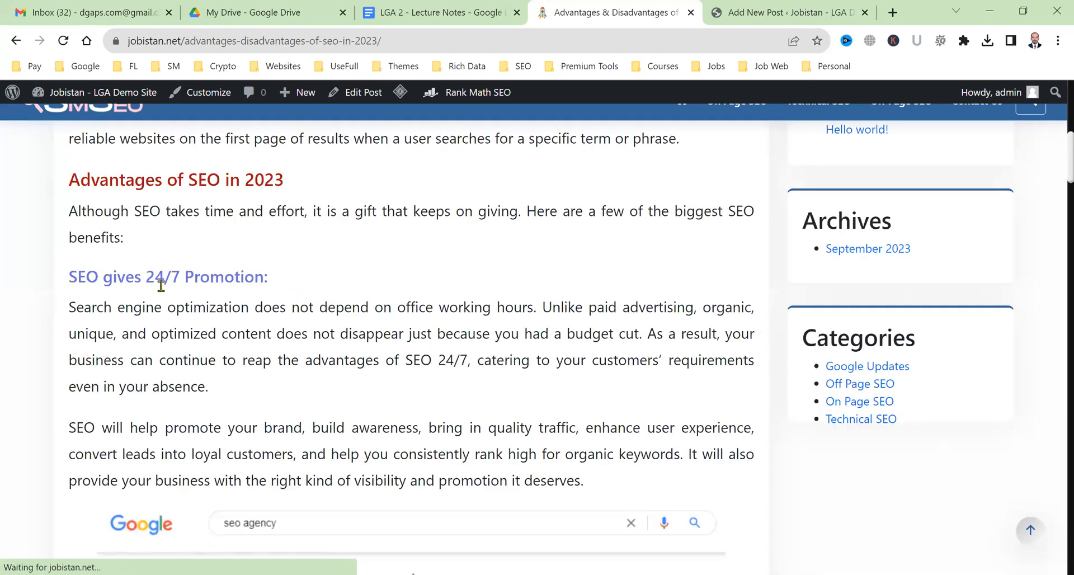
scroll(185, 313, "down", 5)
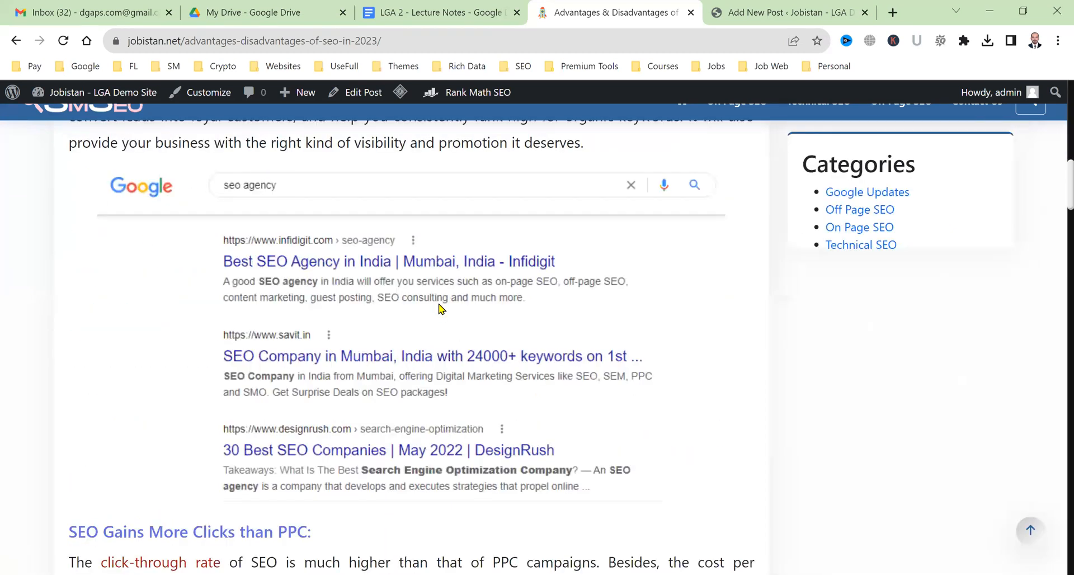
scroll(441, 309, "down", 1)
scroll(441, 309, "down", 5)
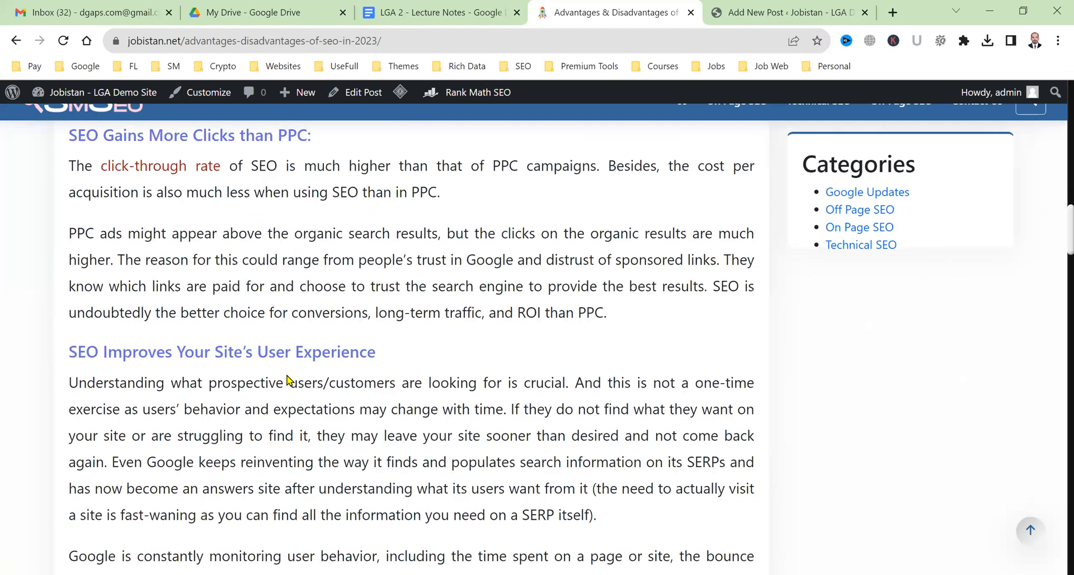
scroll(157, 498, "down", 10)
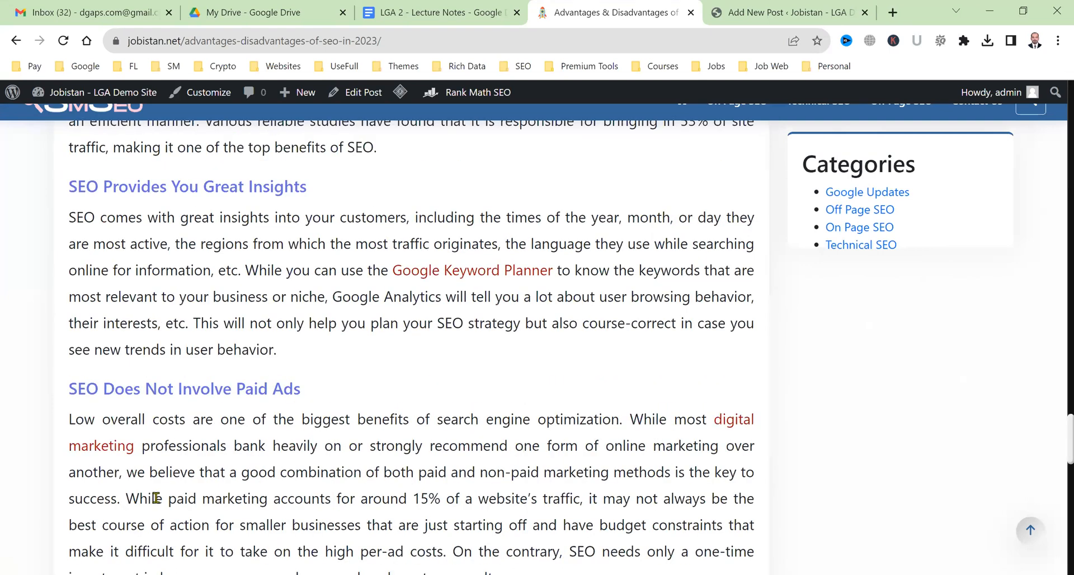
scroll(157, 498, "down", 1)
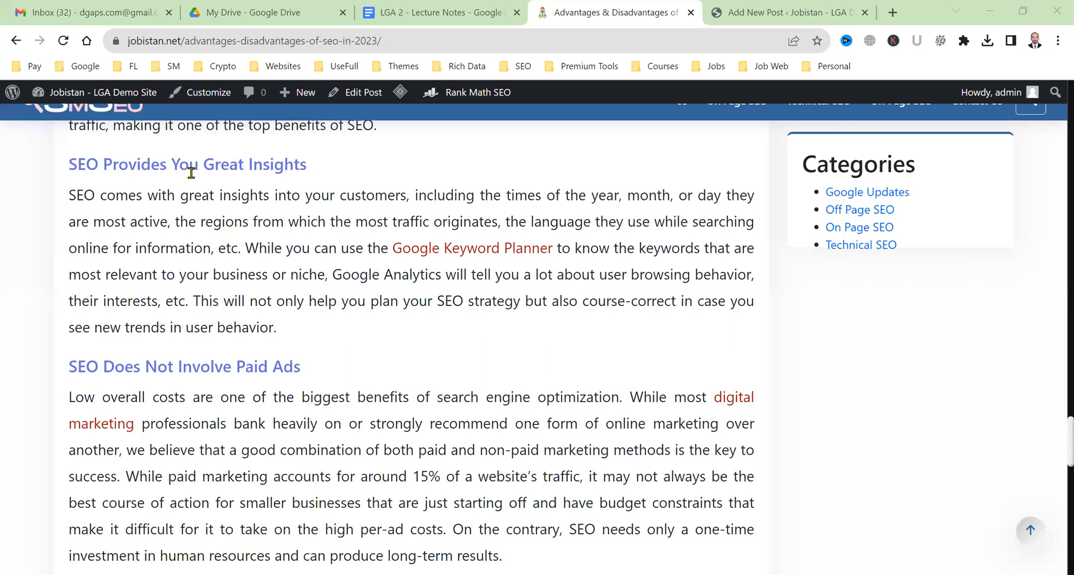
scroll(252, 348, "down", 3)
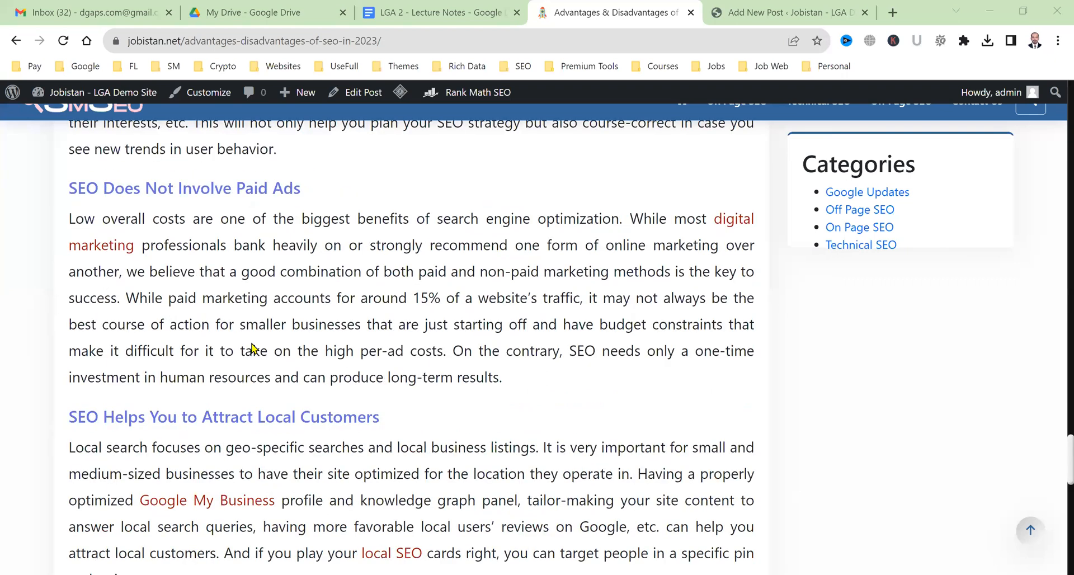
scroll(251, 348, "down", 7)
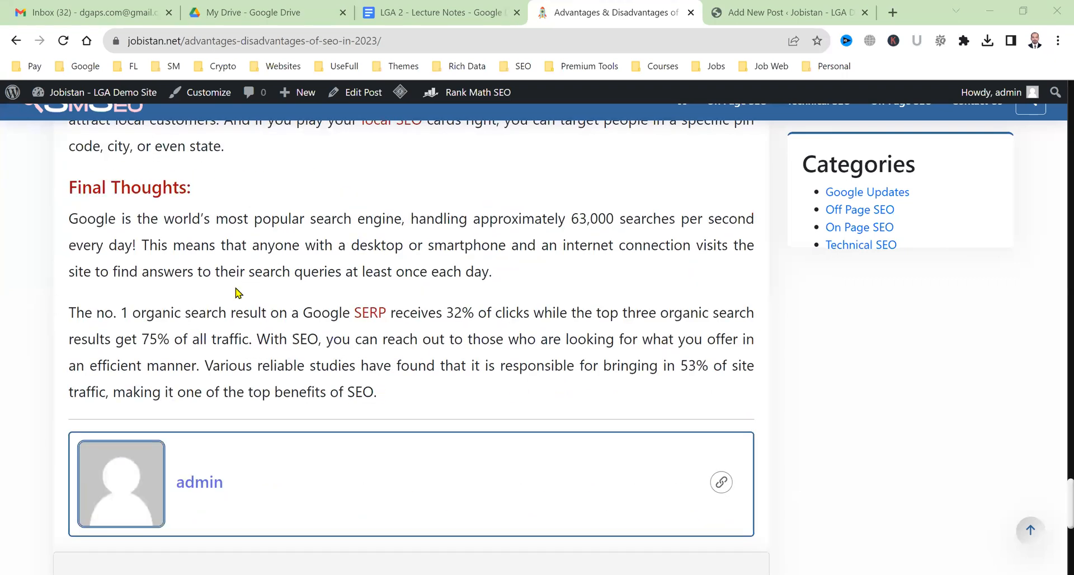
scroll(305, 423, "up", 4)
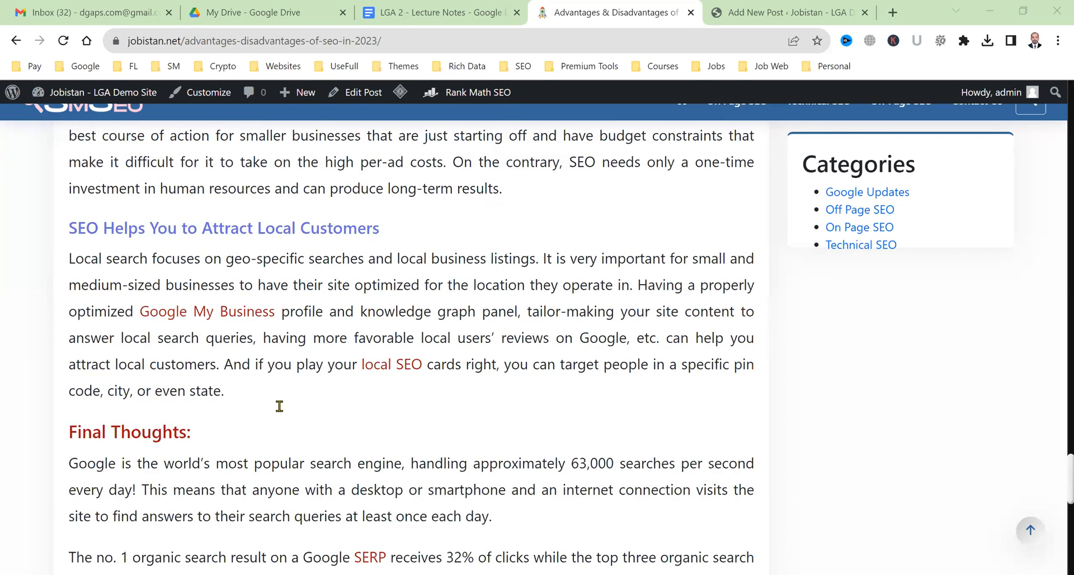
scroll(280, 407, "up", 10)
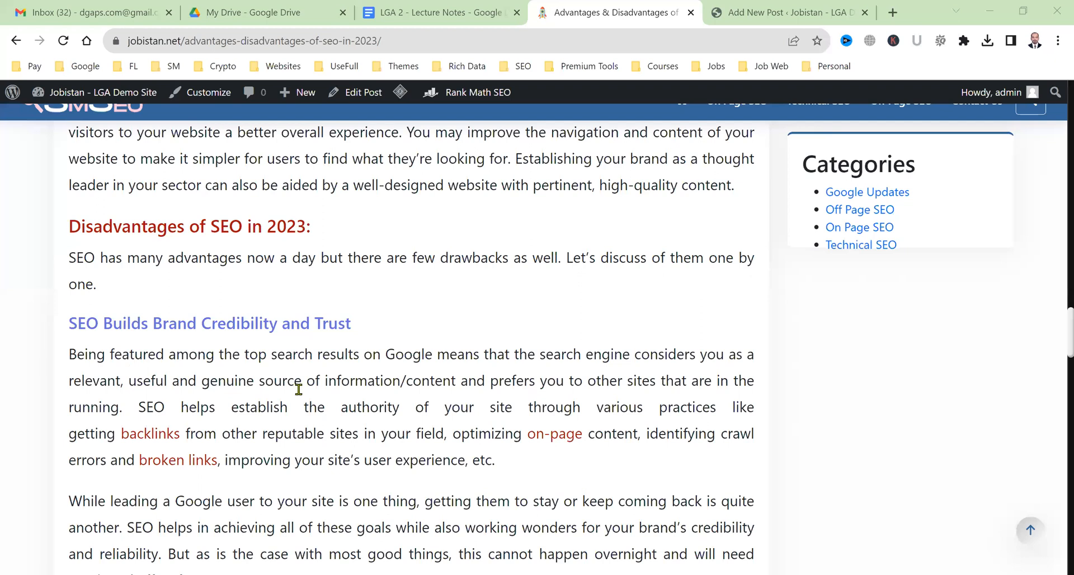
scroll(299, 389, "down", 8)
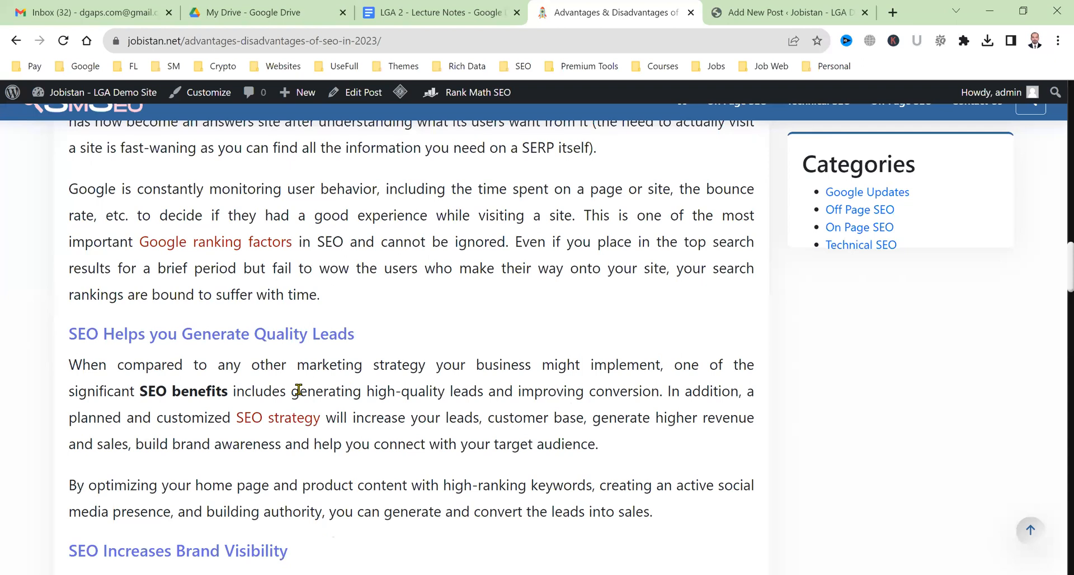
scroll(299, 389, "up", 10)
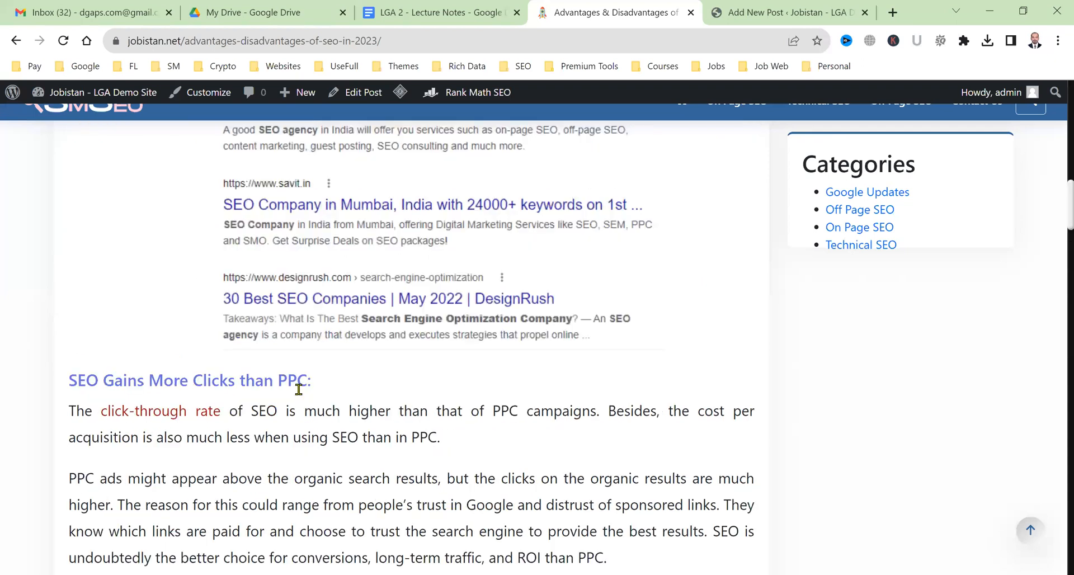
scroll(299, 389, "up", 20)
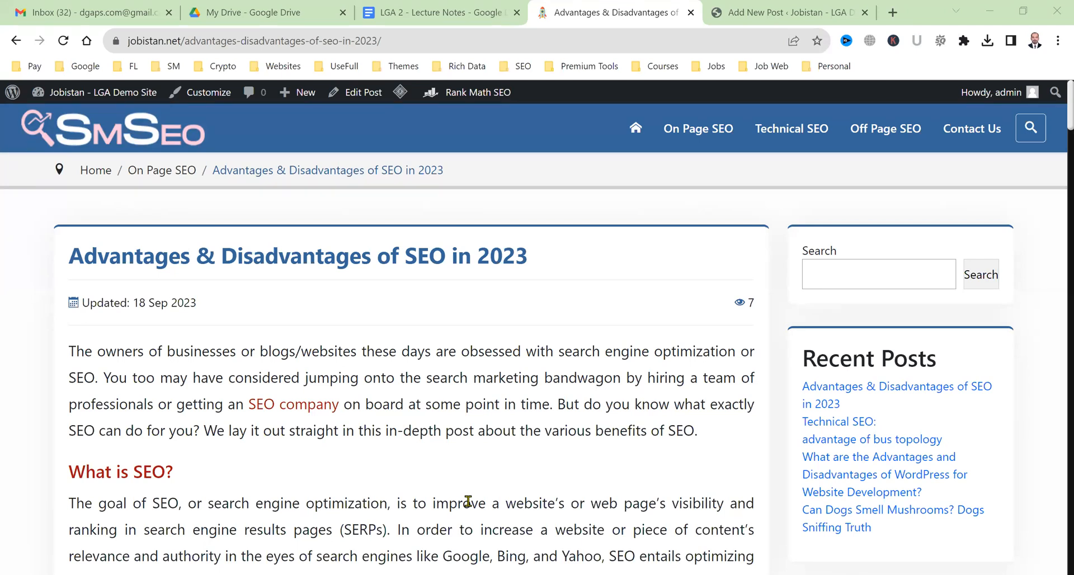
Return to the SEO post in the editor, scrolled back to the top.
left_click(748, 8)
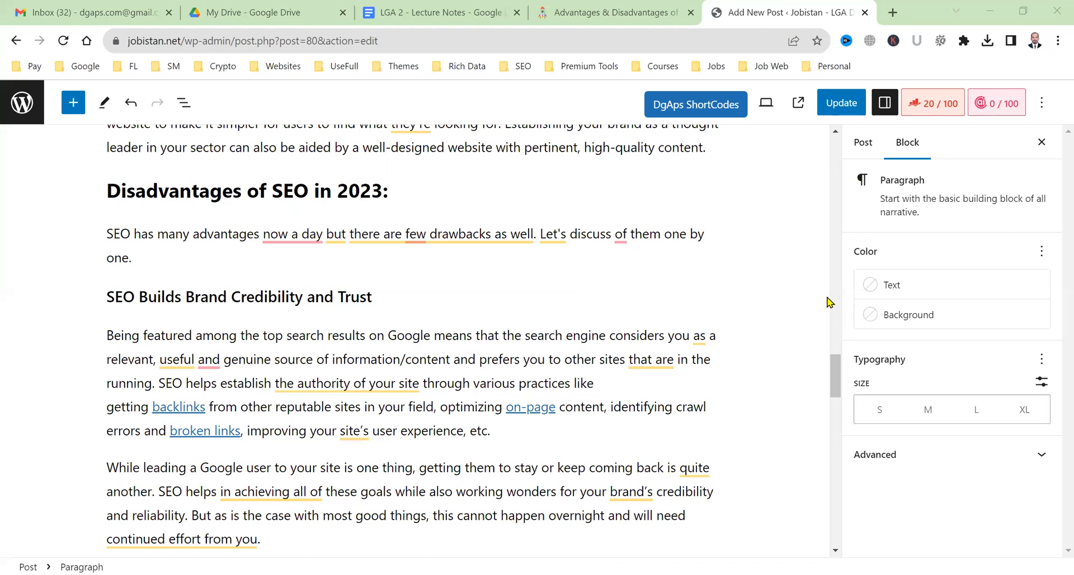
scroll(797, 318, "up", 10)
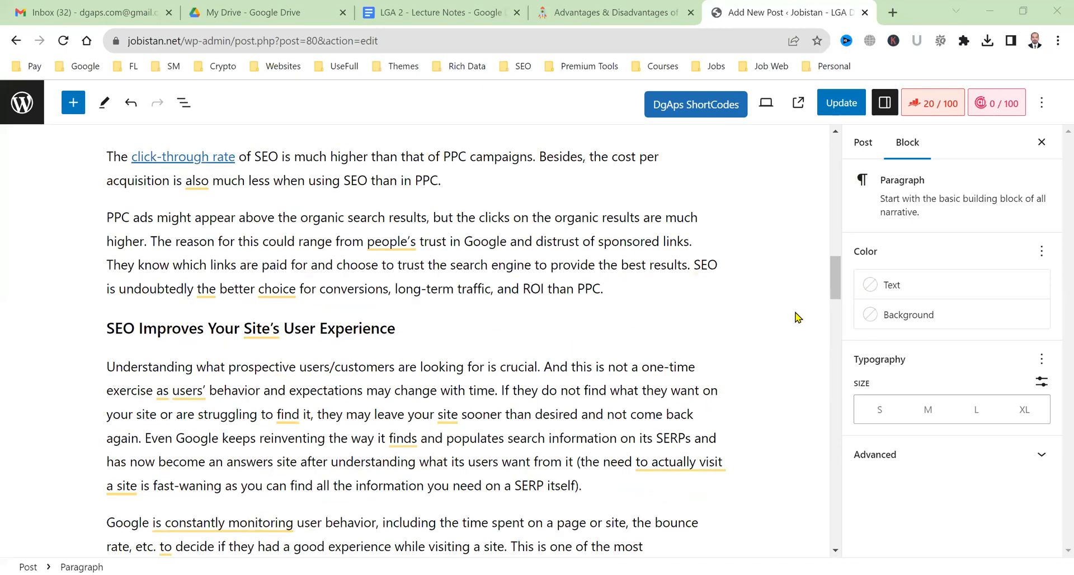
scroll(790, 240, "up", 20)
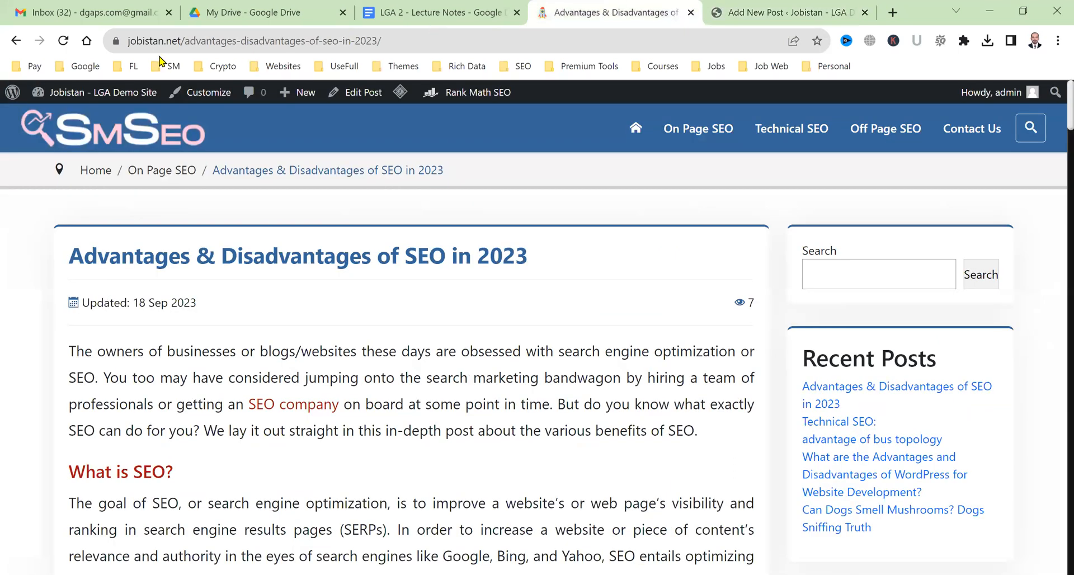
left_click(766, 7)
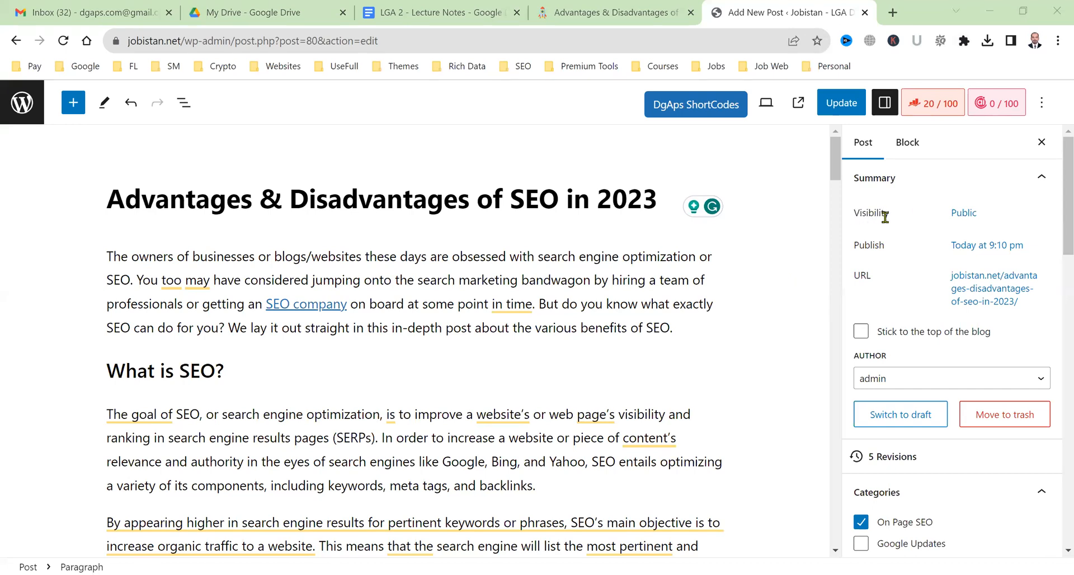
Set the SEO post's visibility to Private, then reload the live post to confirm the change.
left_click(964, 213)
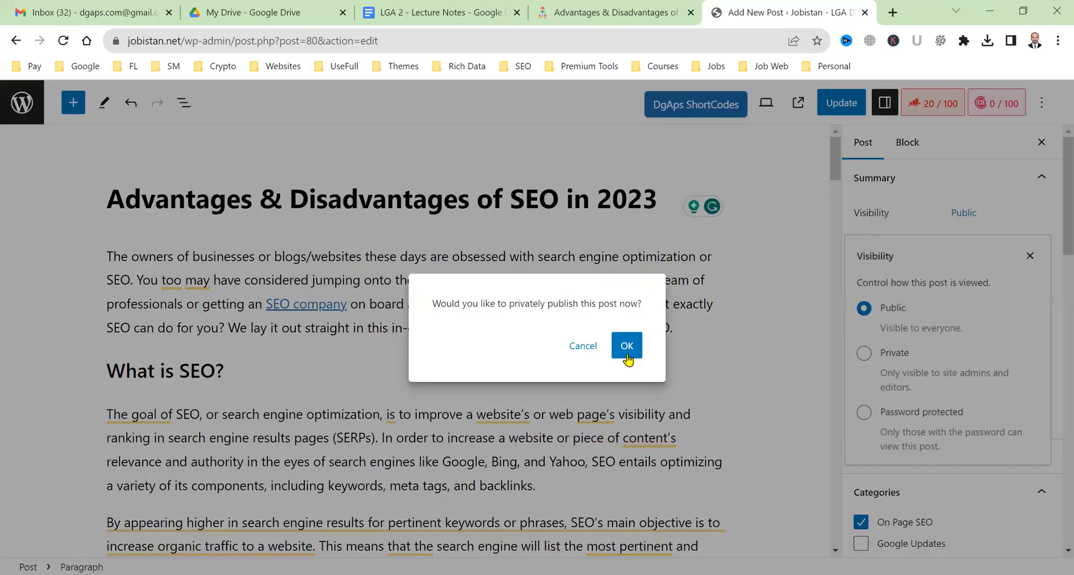
key("Return")
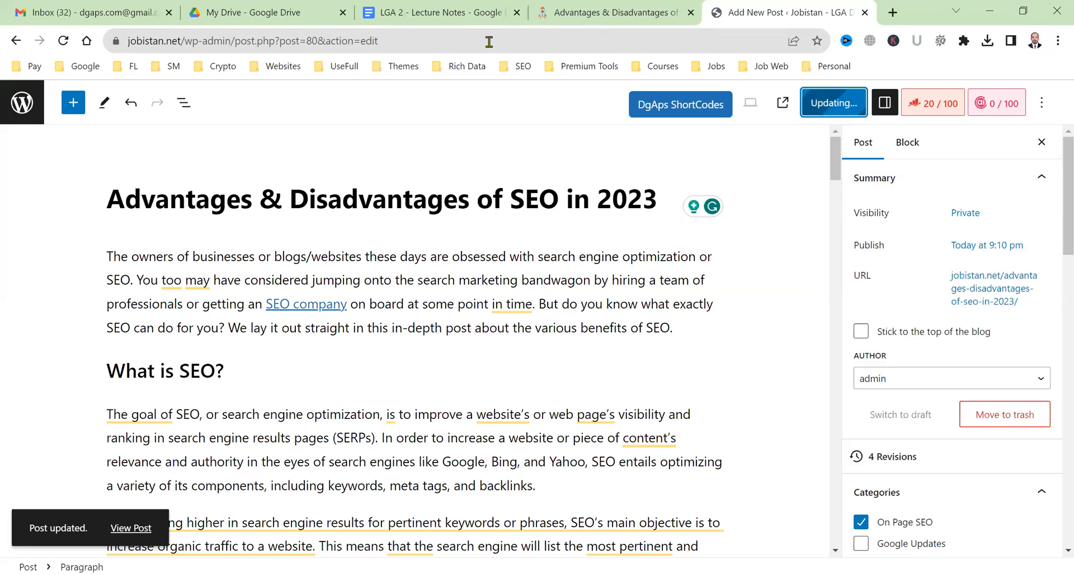
left_click(624, 8)
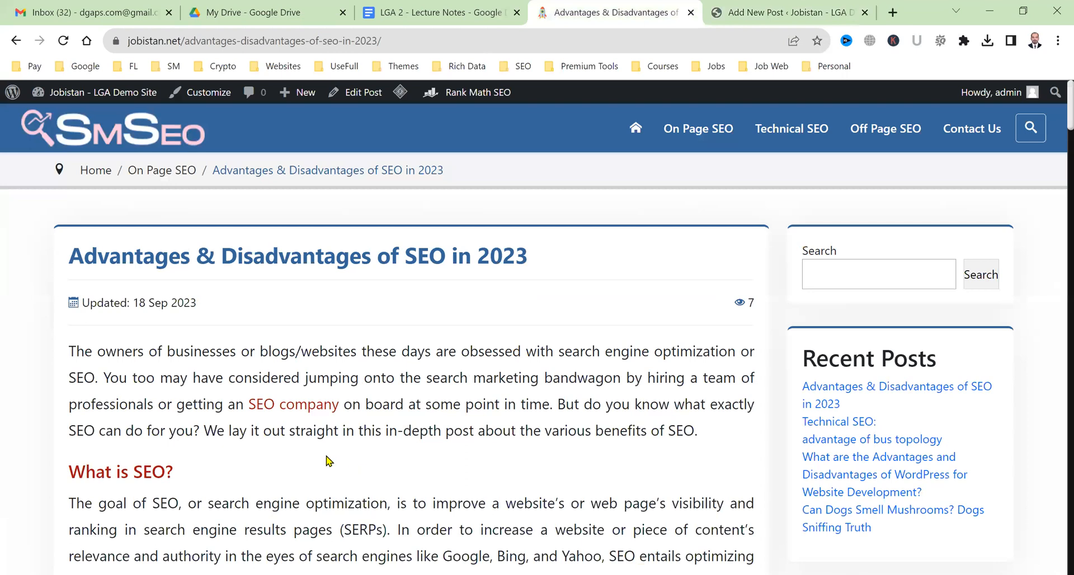
key("F5")
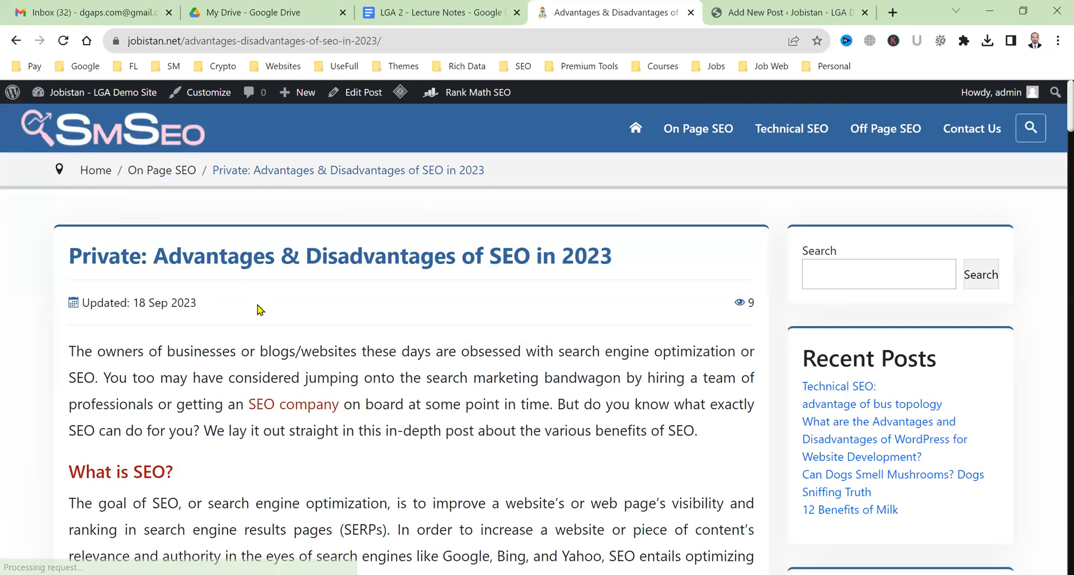
Make the SEO post password protected with a new password and save it.
left_click(753, 3)
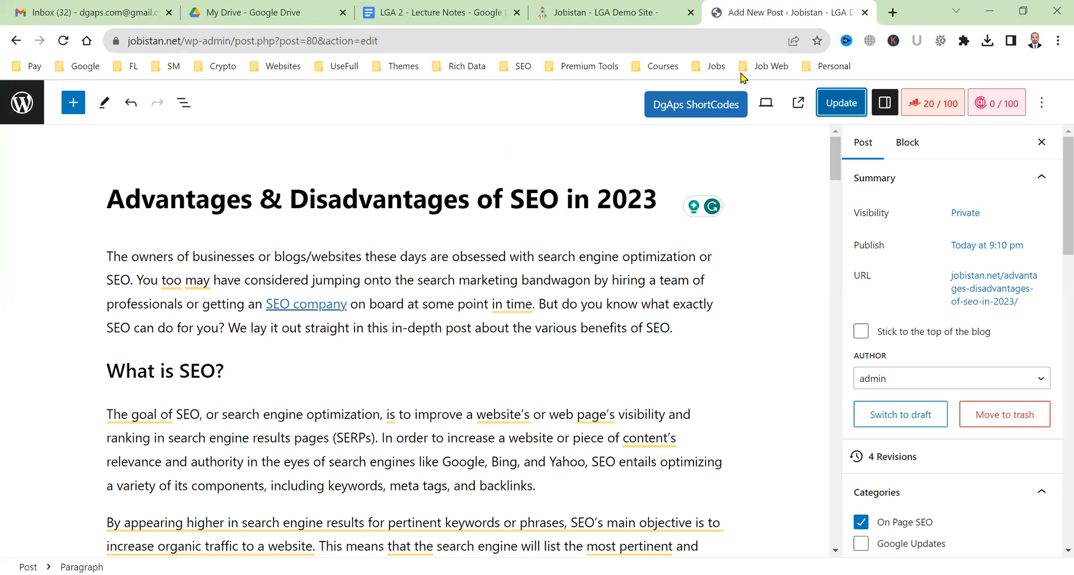
left_click(976, 222)
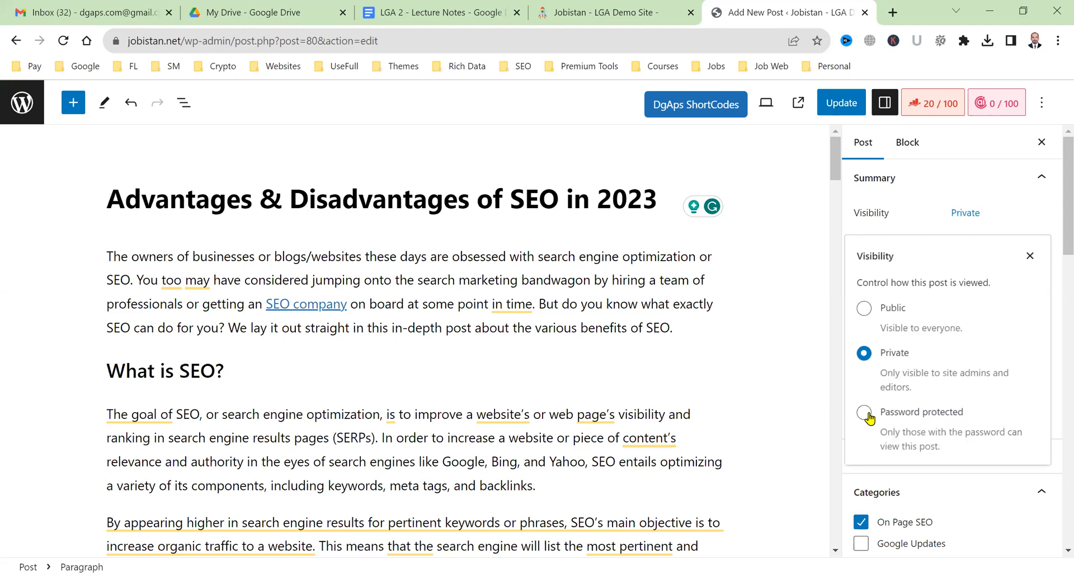
left_click(864, 414)
left_click(921, 465)
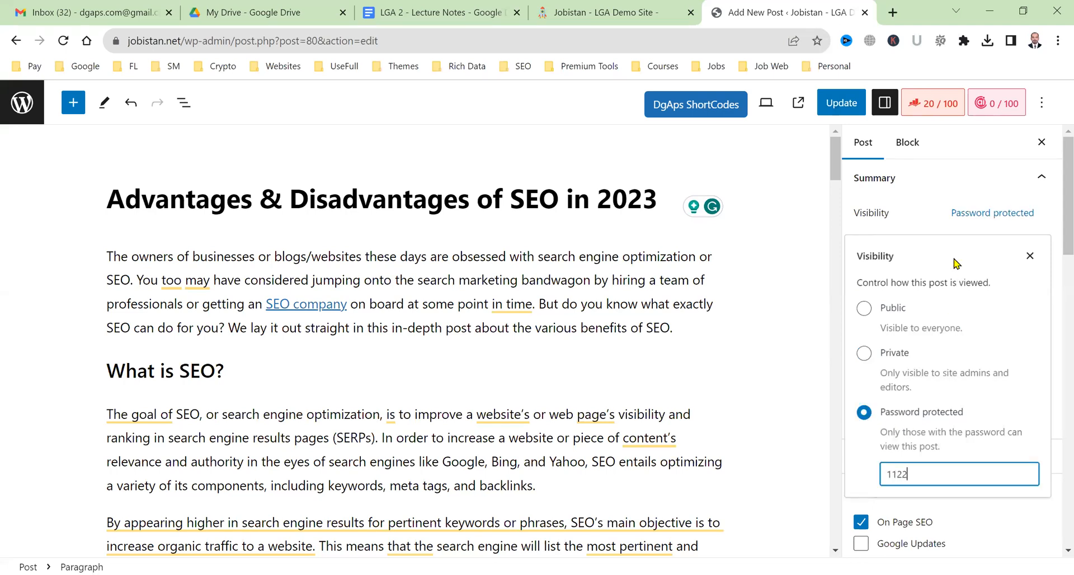
left_click(954, 152)
key("ctrl+s")
Open the protected post from the live homepage and unlock it with its password.
left_click(624, 11)
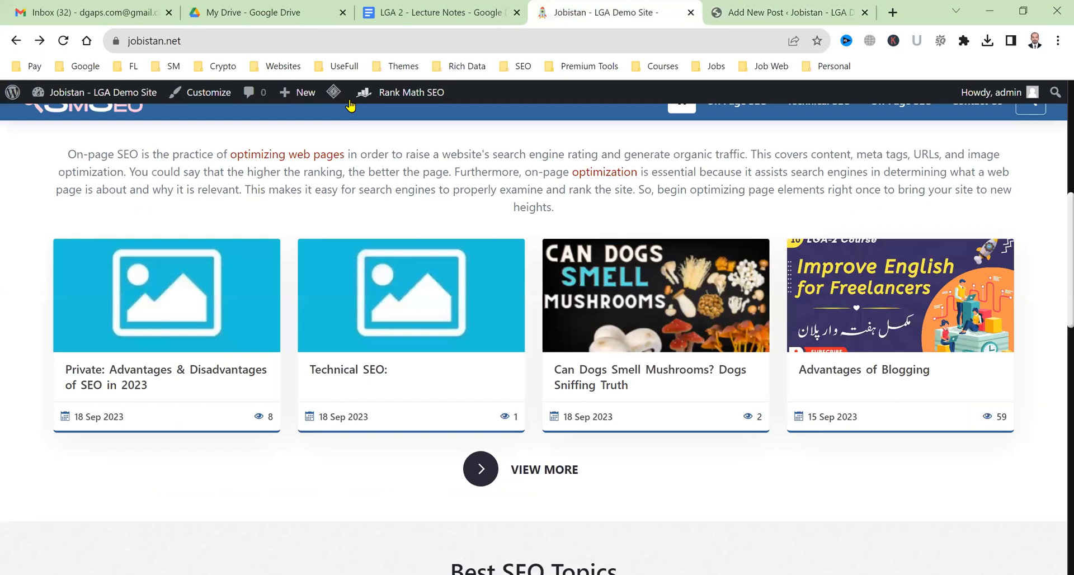
scroll(351, 105, "up", 1)
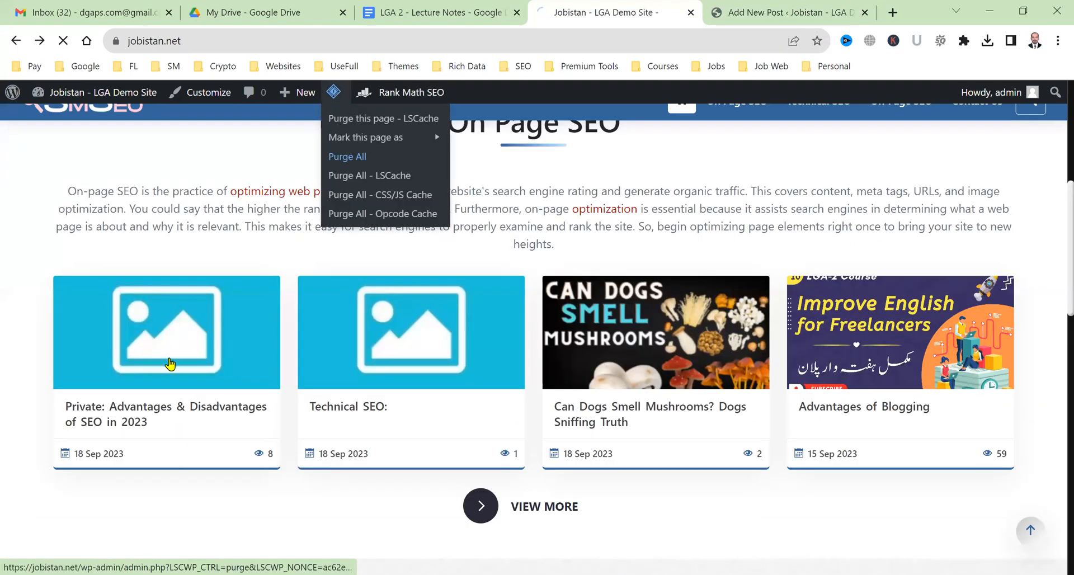
left_click(201, 442)
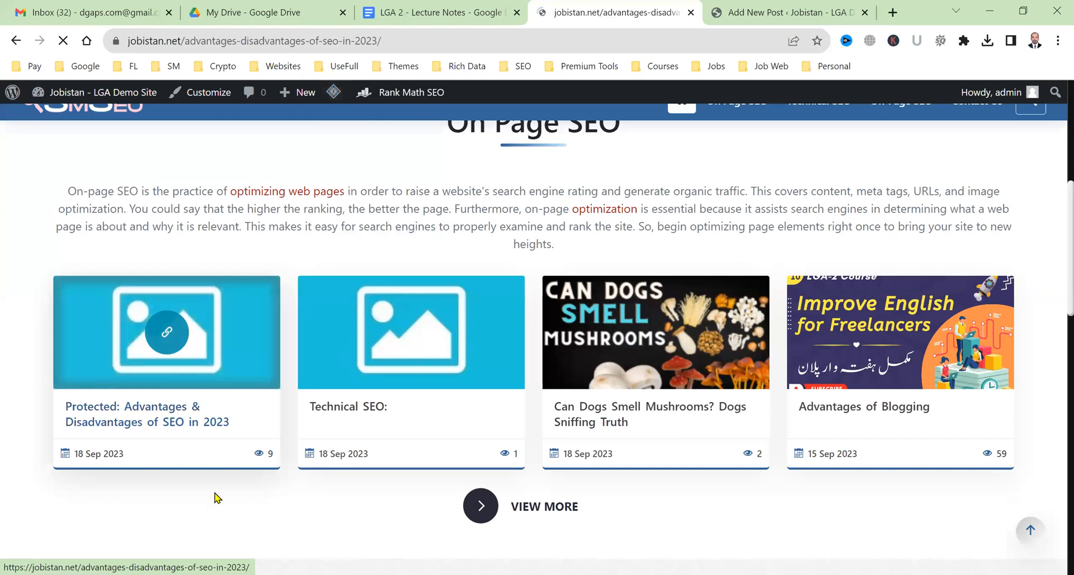
scroll(271, 304, "up", 4)
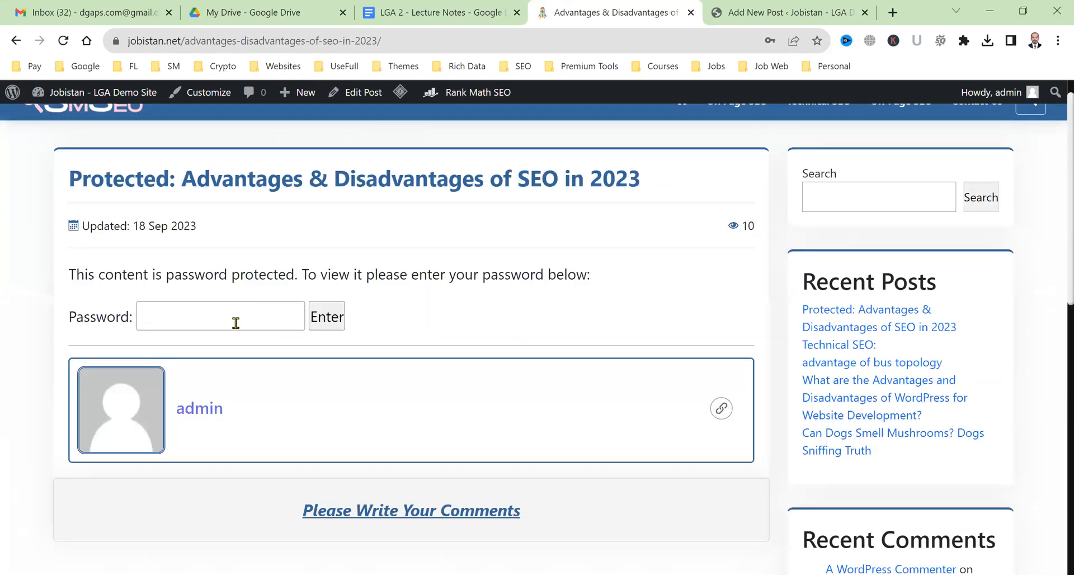
left_click(279, 322)
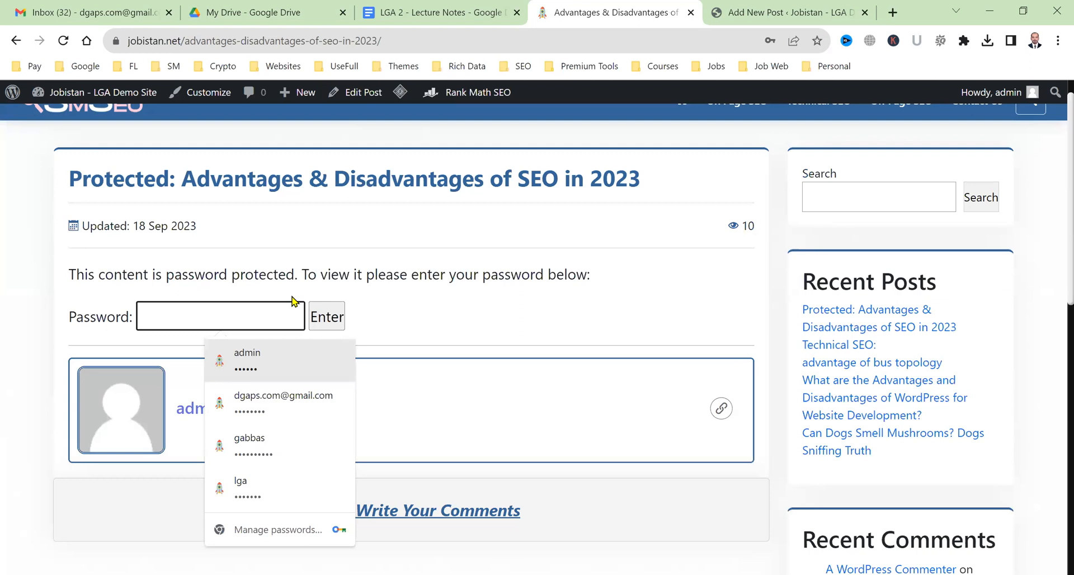
type("••••")
left_click(322, 303)
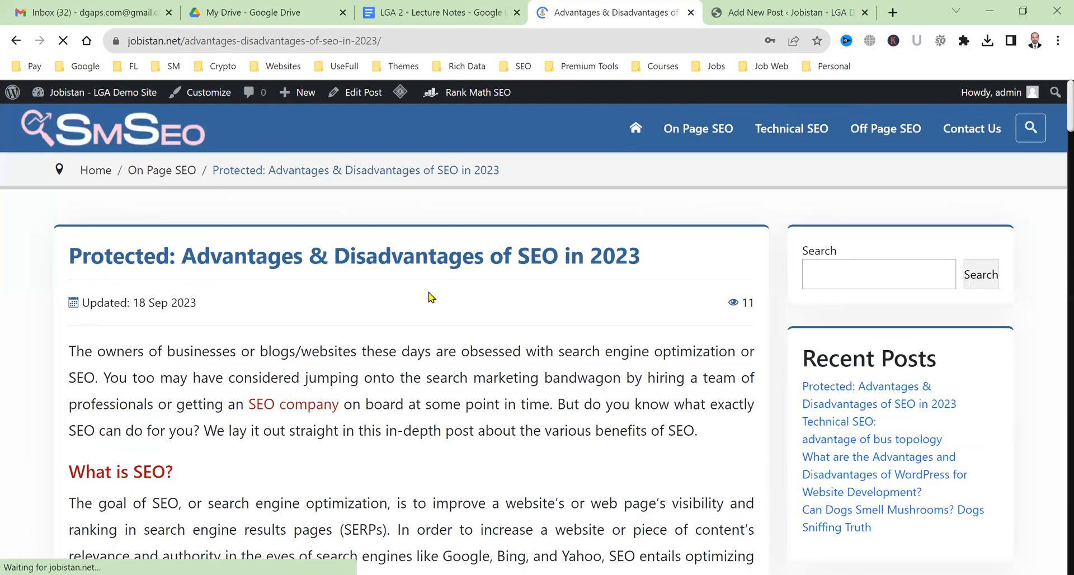
left_click(766, 10)
left_click(980, 217)
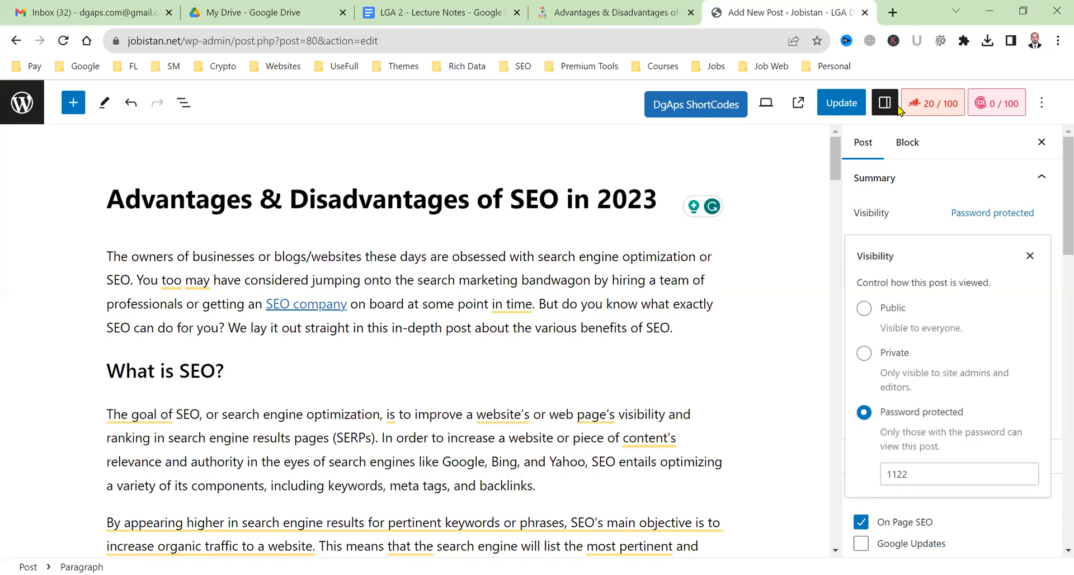
Switch the post's visibility back to Public and save the update.
left_click(832, 106)
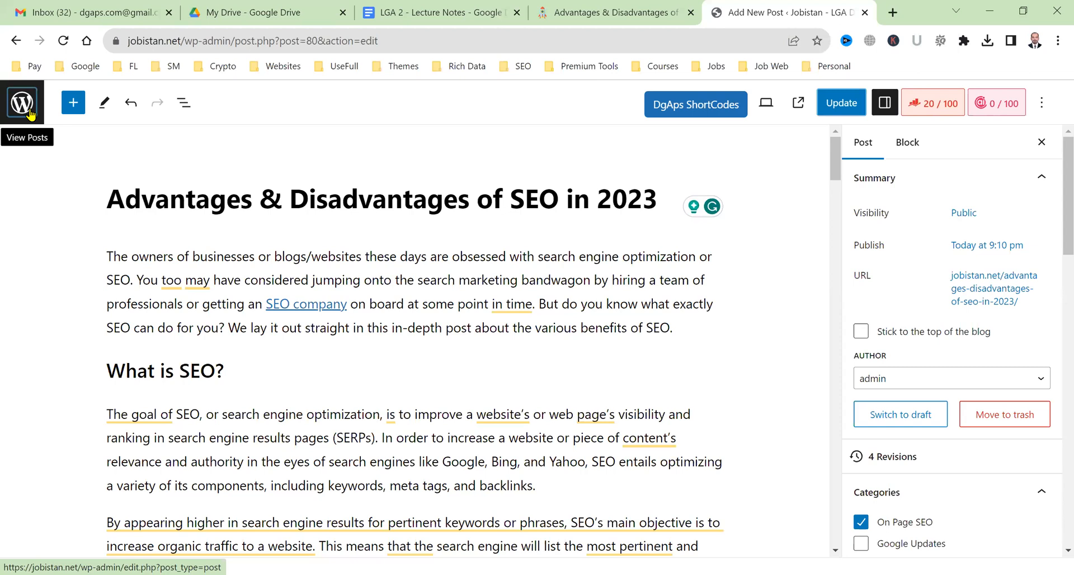
Leave the editor and go through the Dashboard to the All Posts list.
left_click(23, 102)
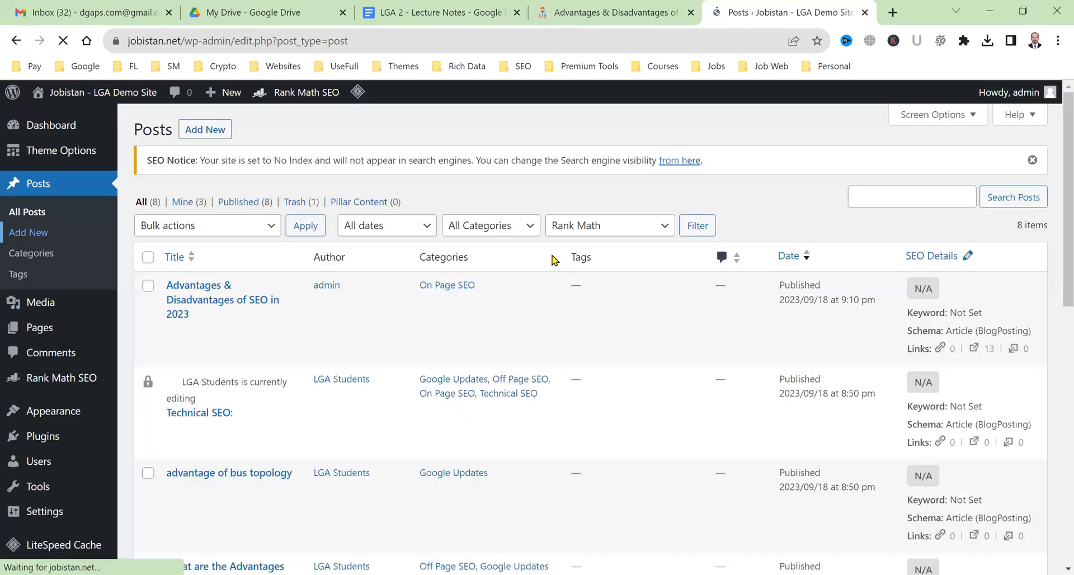
scroll(739, 456, "down", 6)
scroll(738, 455, "up", 6)
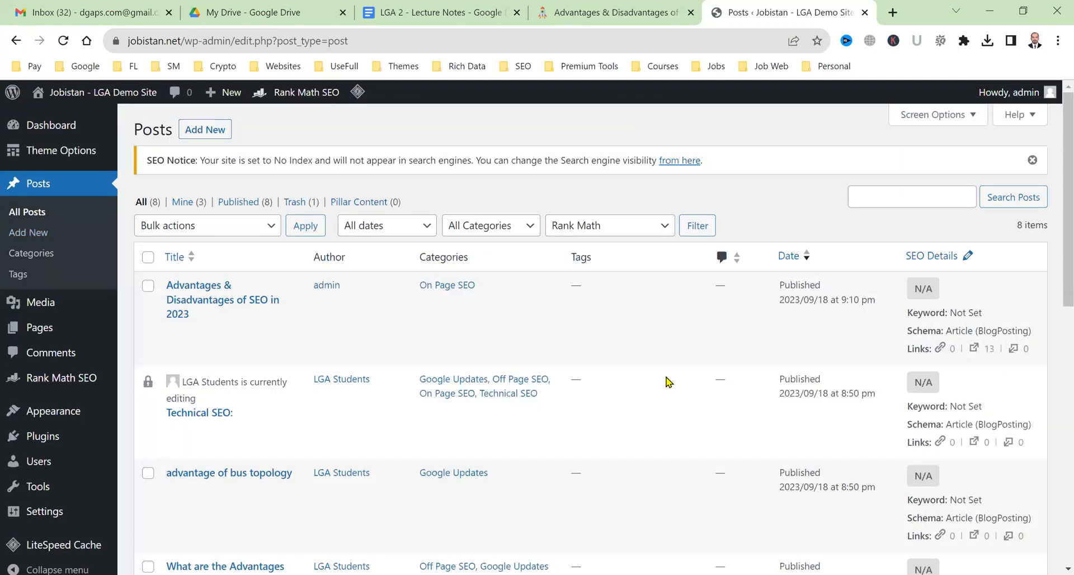
scroll(665, 382, "down", 10)
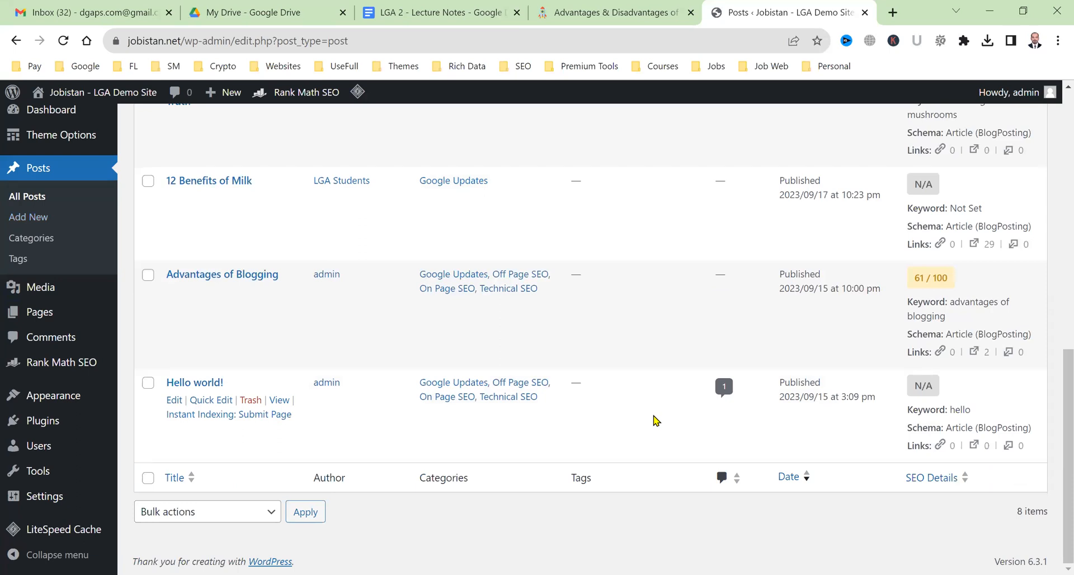
scroll(655, 421, "up", 10)
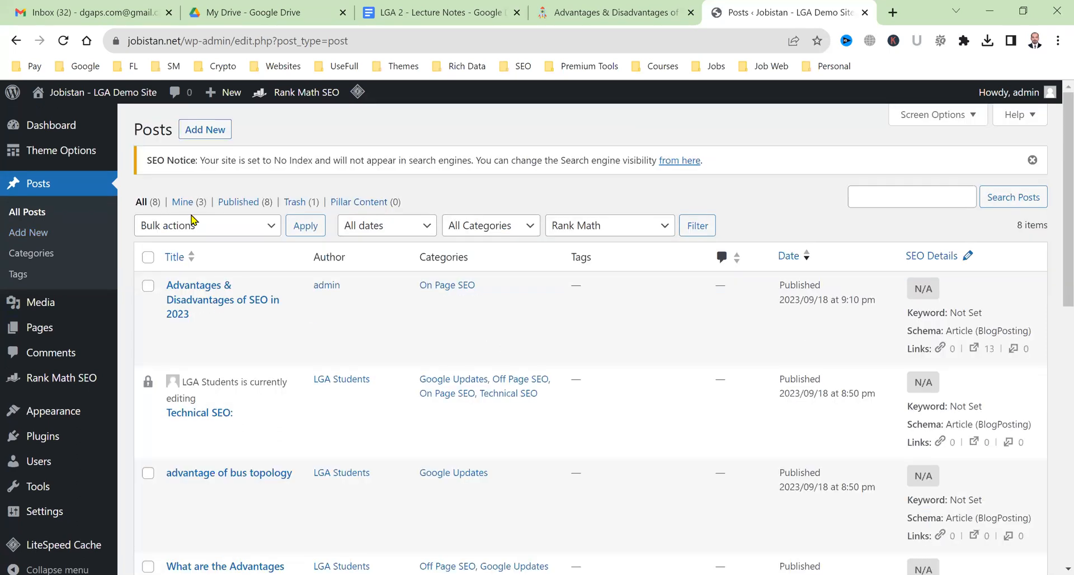
left_click(60, 134)
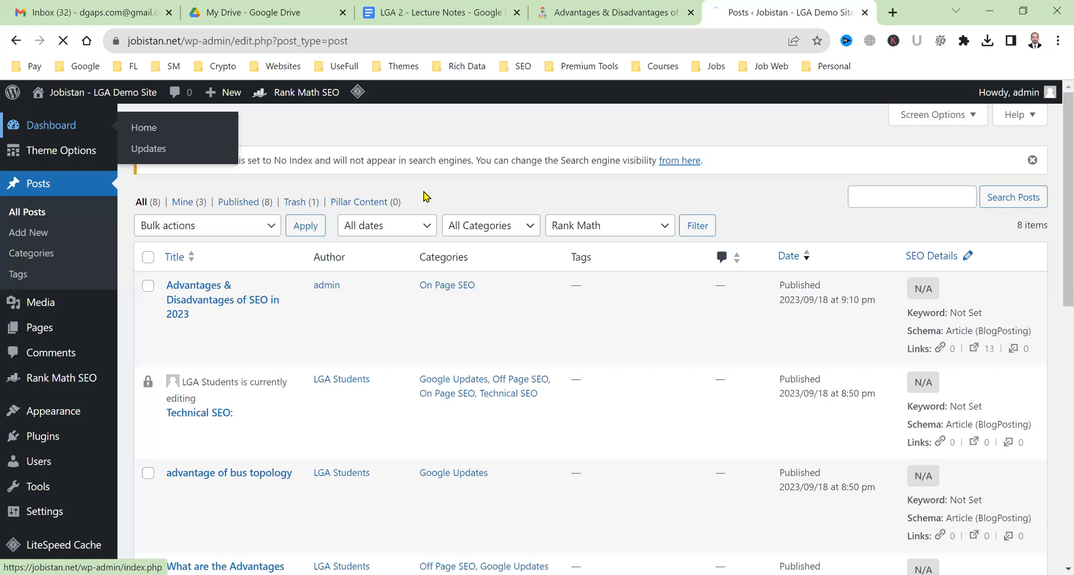
scroll(149, 259, "down", 1)
scroll(101, 236, "up", 1)
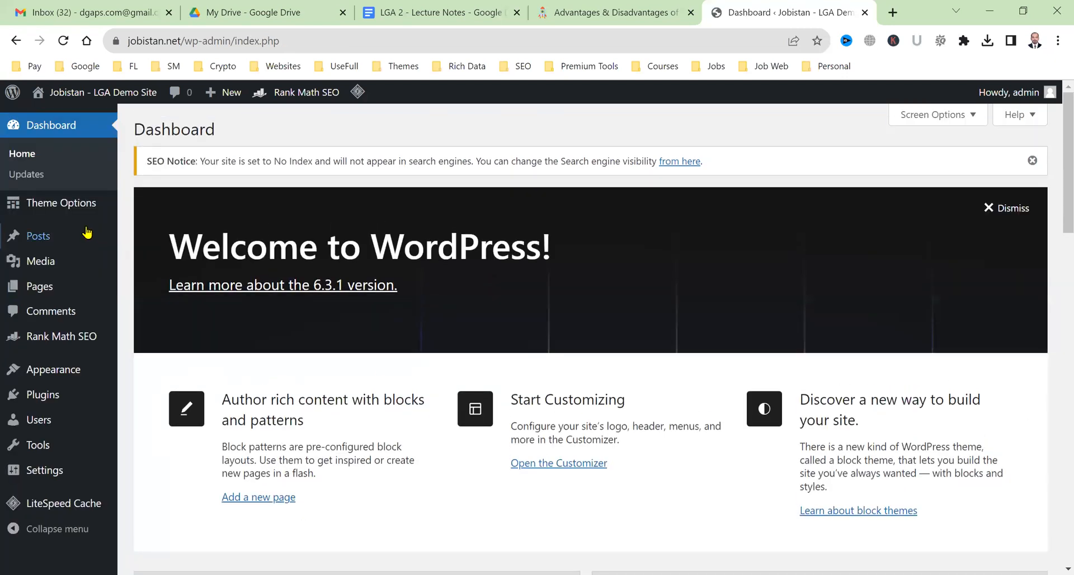
left_click(69, 236)
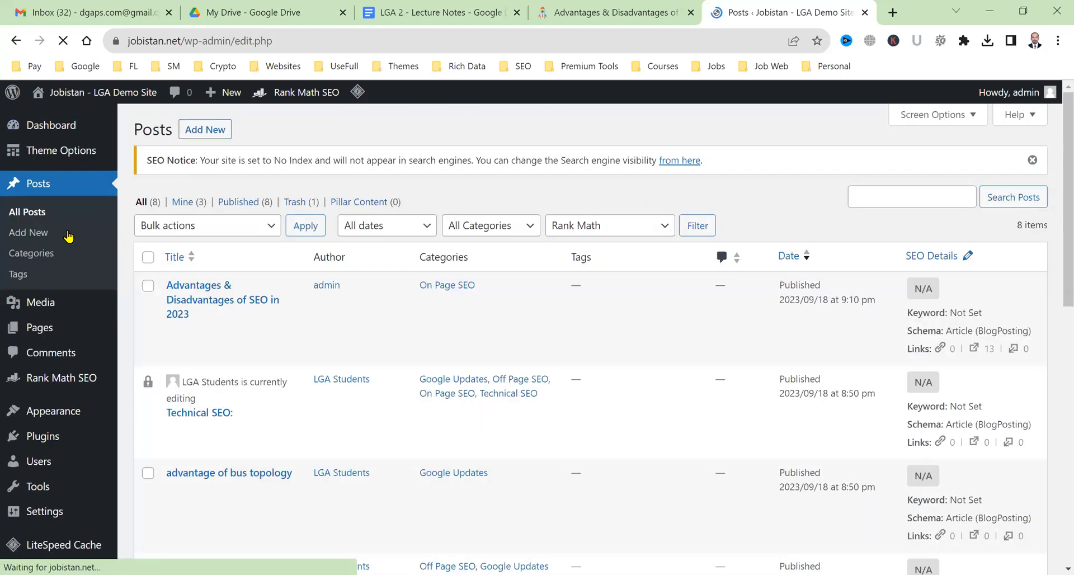
Open the SEO post's edit screen, then return to the Posts list.
scroll(438, 510, "down", 7)
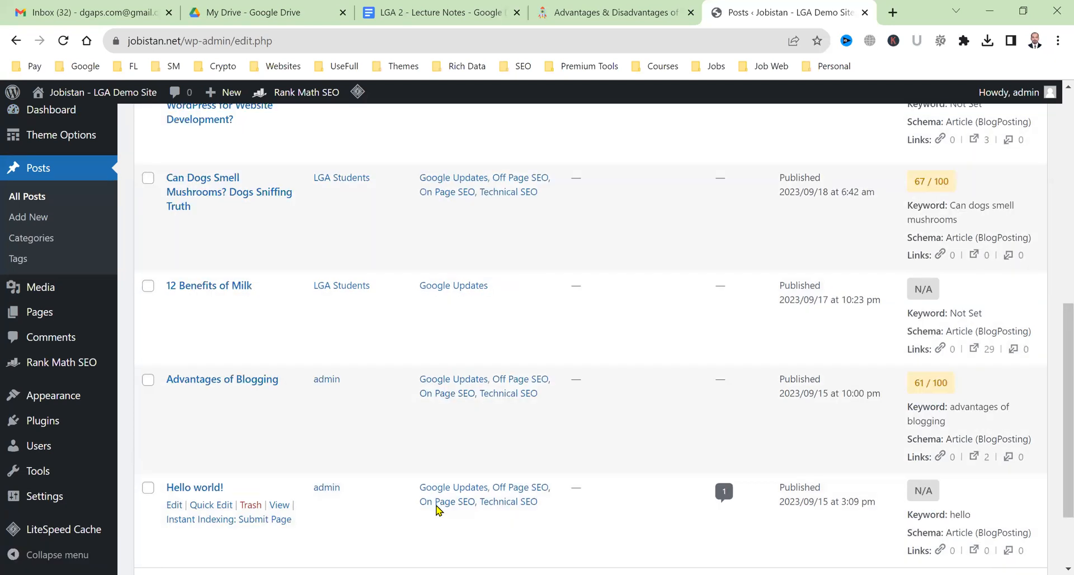
scroll(613, 412, "up", 5)
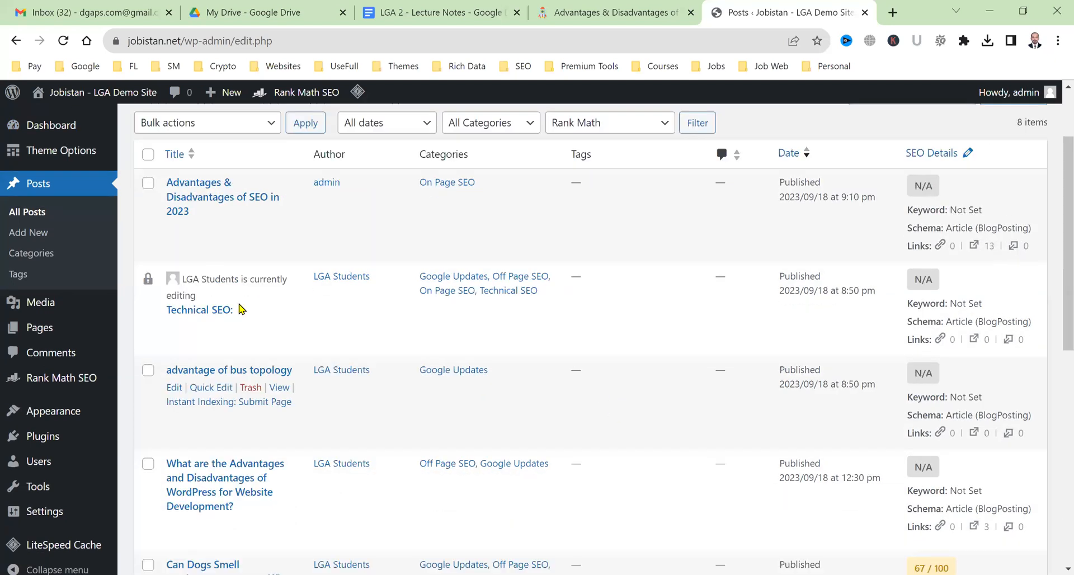
scroll(201, 299, "up", 2)
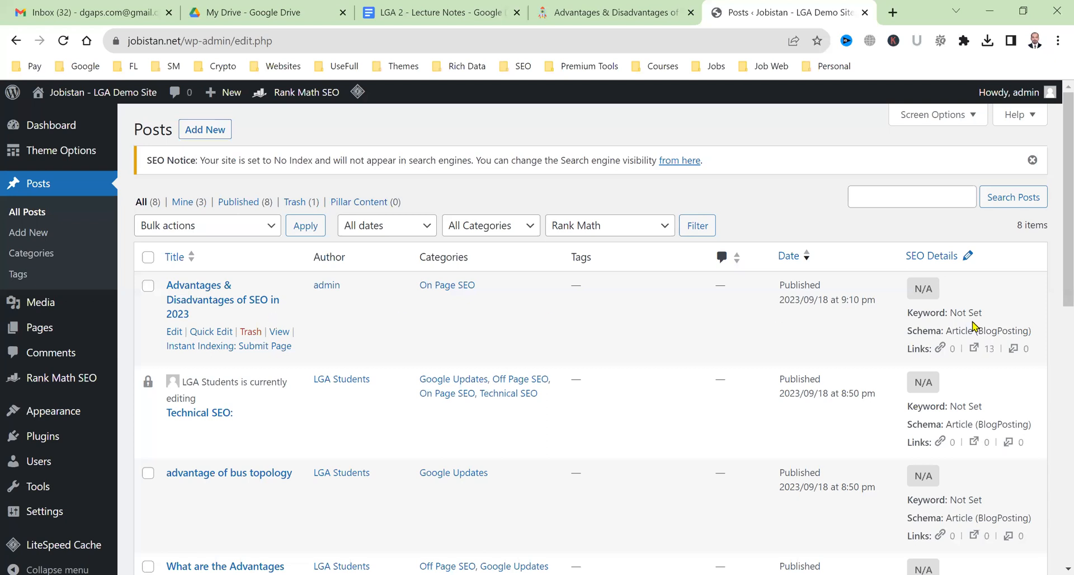
left_click(177, 334)
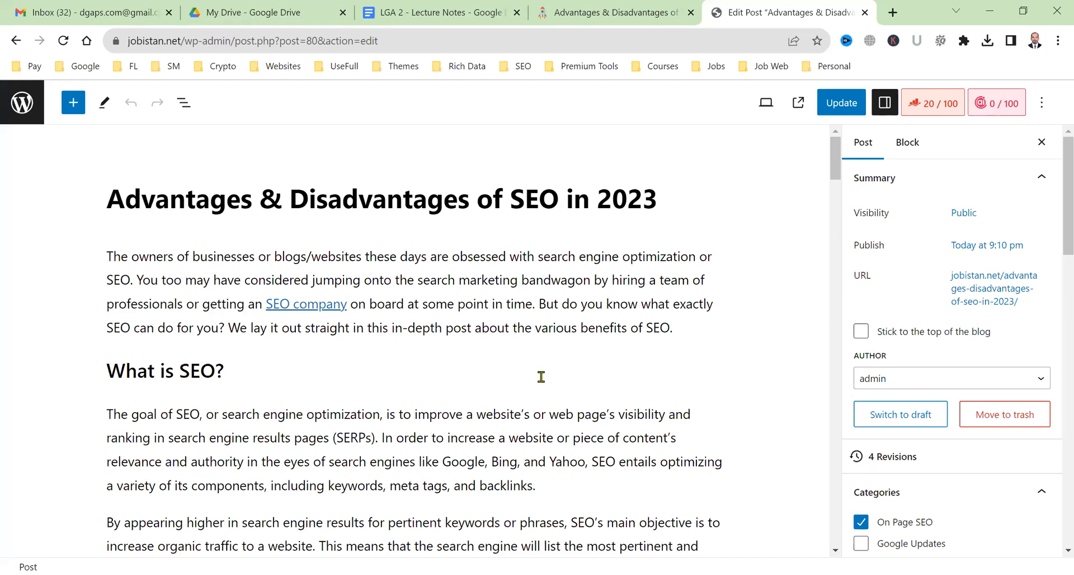
left_click(20, 101)
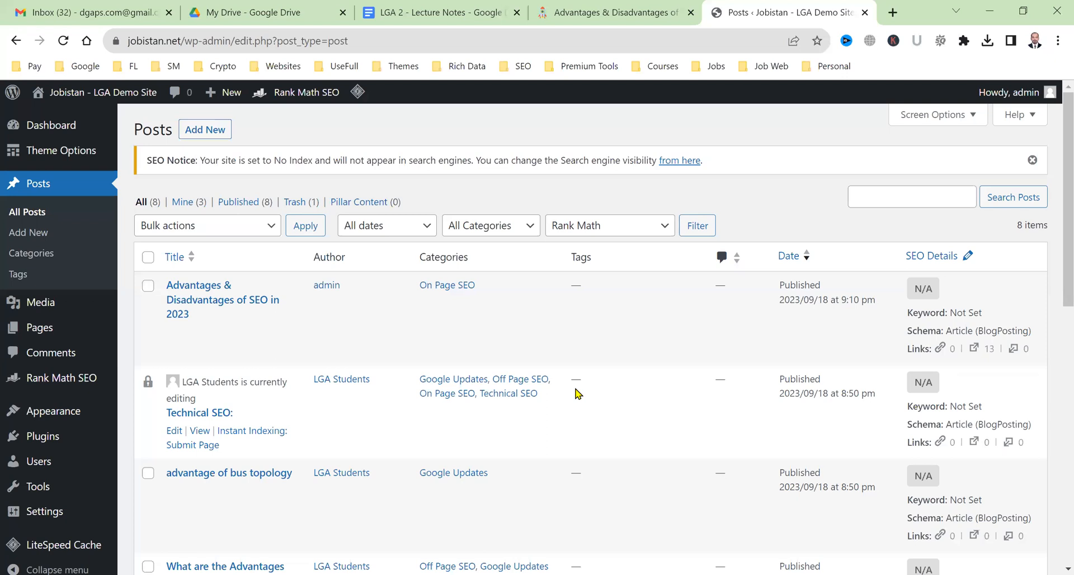
Compare the admin Posts list with the live post page.
left_click(609, 11)
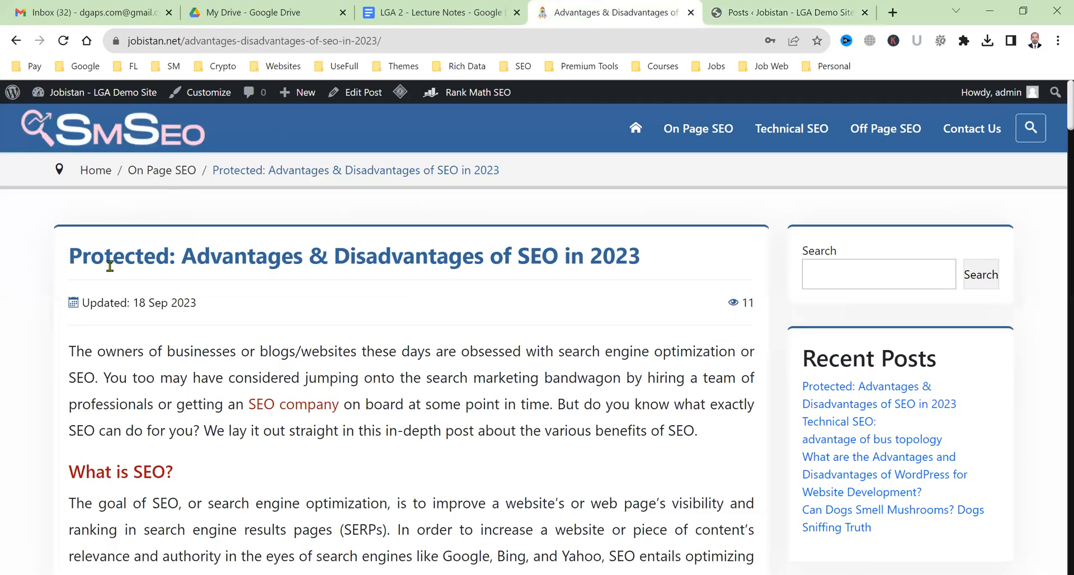
left_click(856, 12)
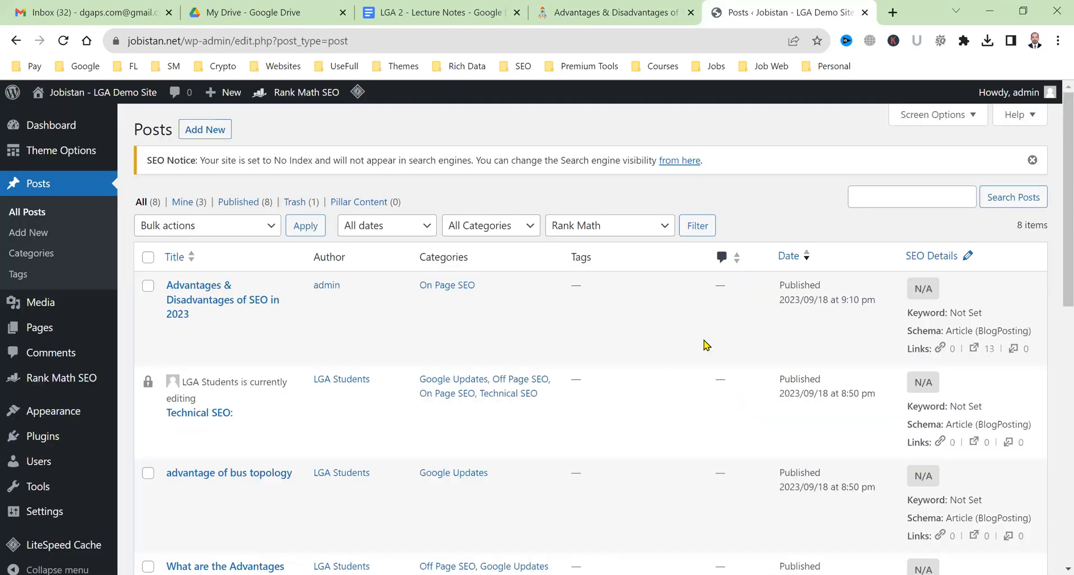
left_click(672, 7)
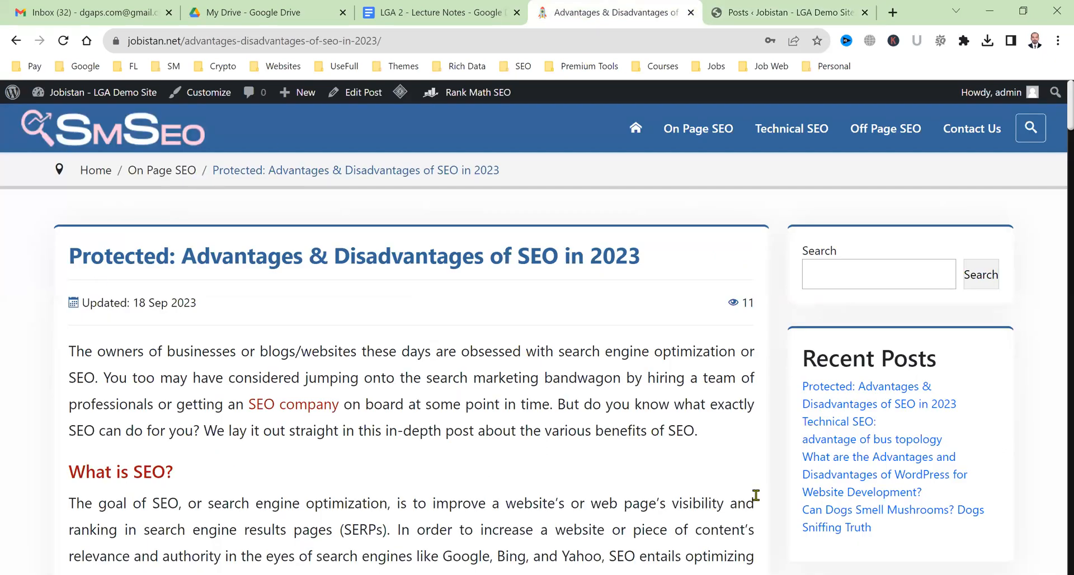
left_click(732, 17)
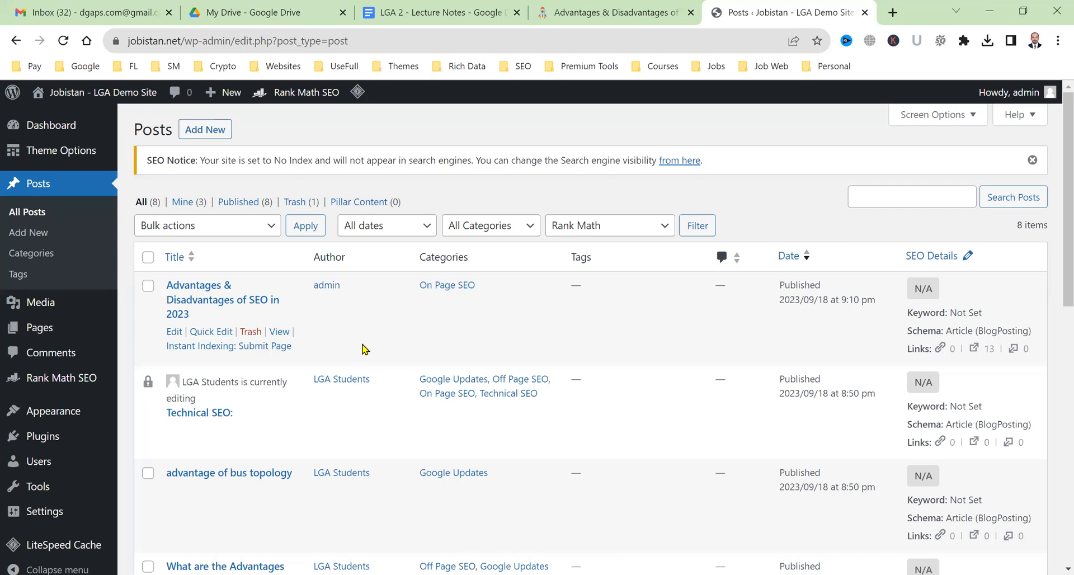
left_click(603, 8)
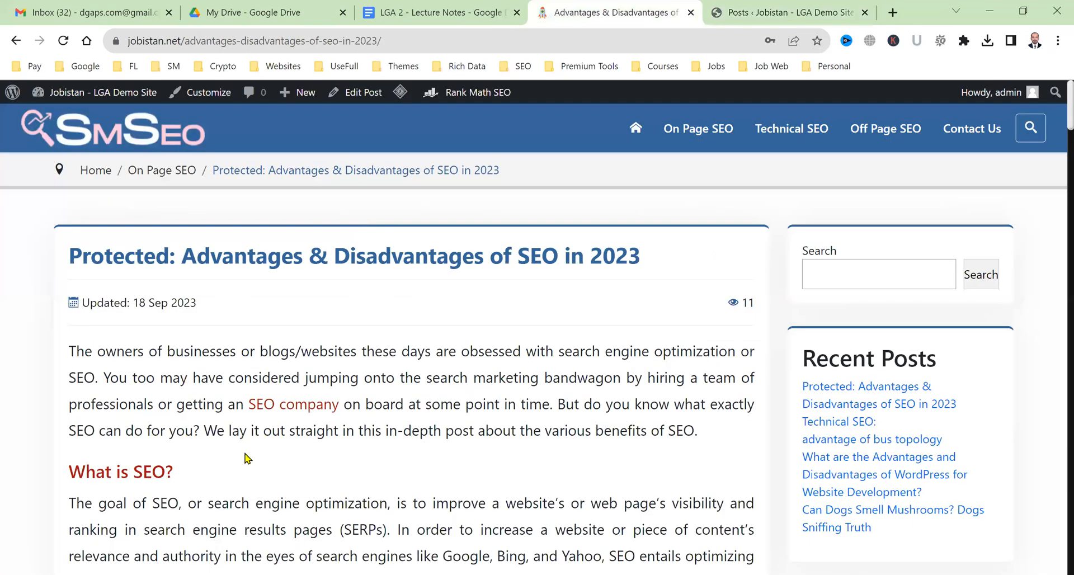
Run Purge All - Opcode Cache from the LiteSpeed admin-bar menu on the live post.
scroll(247, 458, "down", 10)
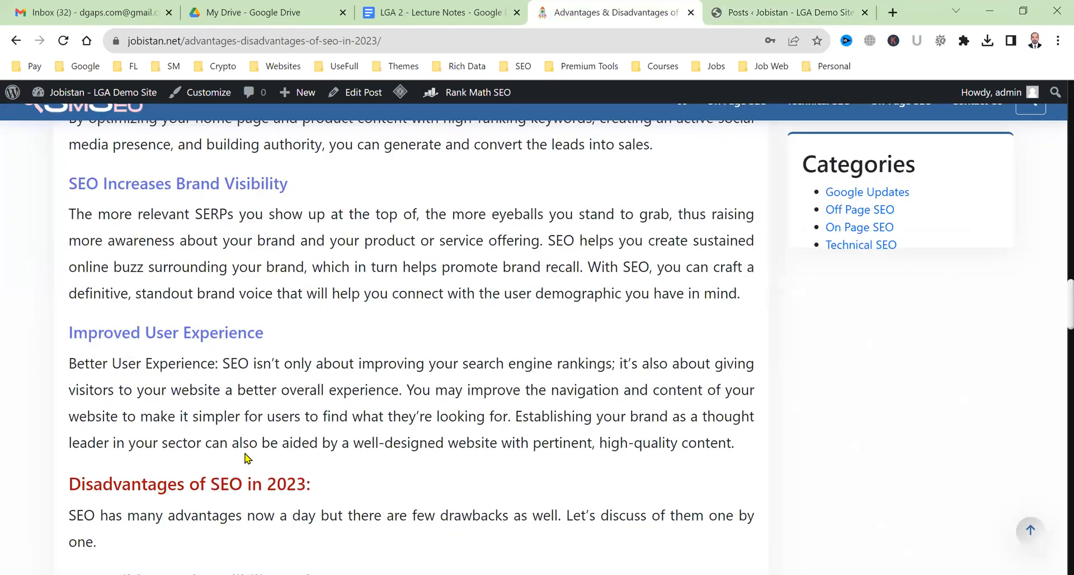
scroll(246, 458, "up", 15)
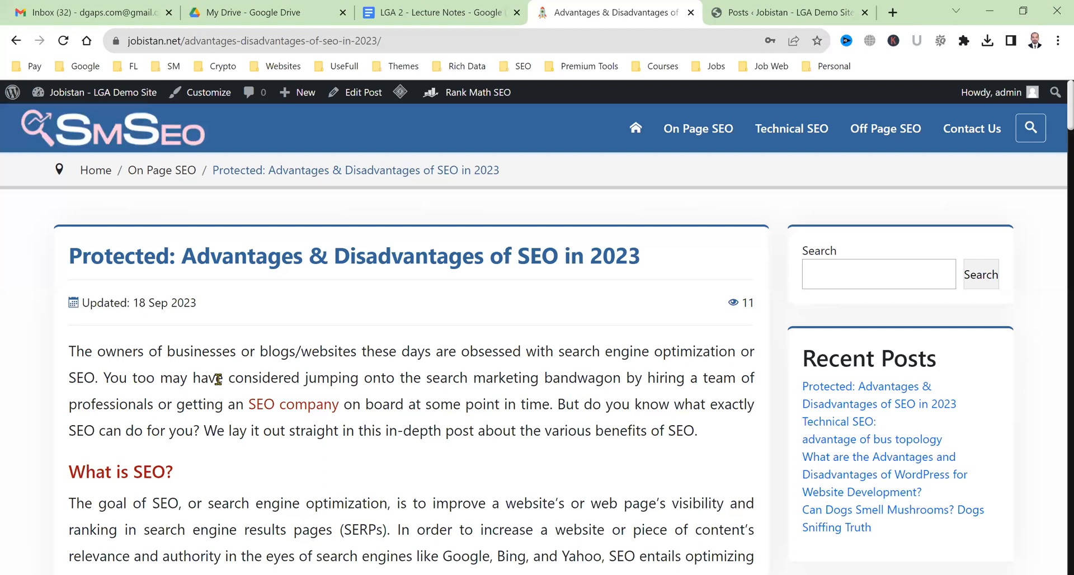
mouse_move(395, 106)
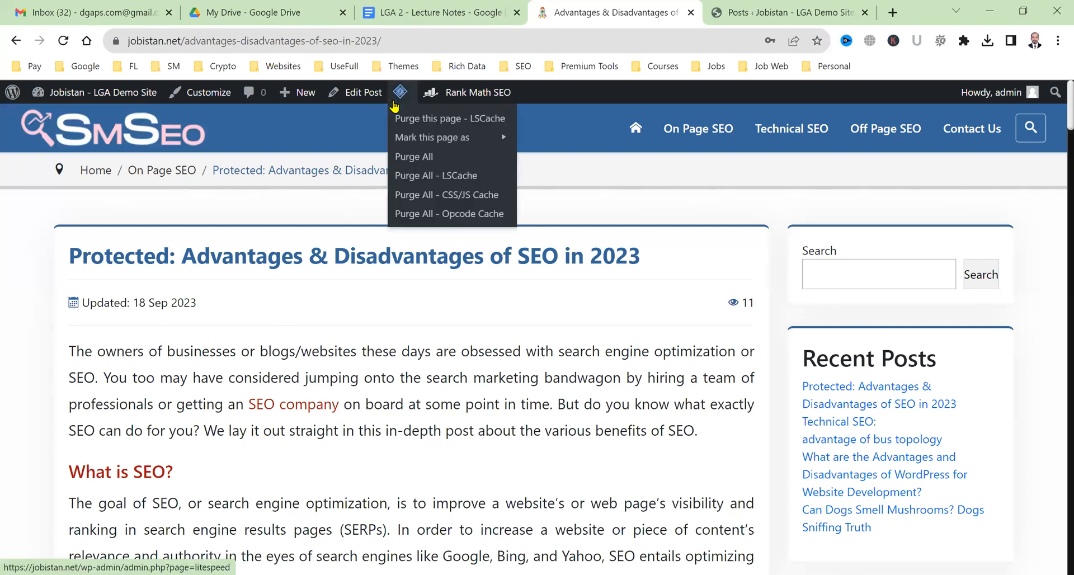
left_click(446, 214)
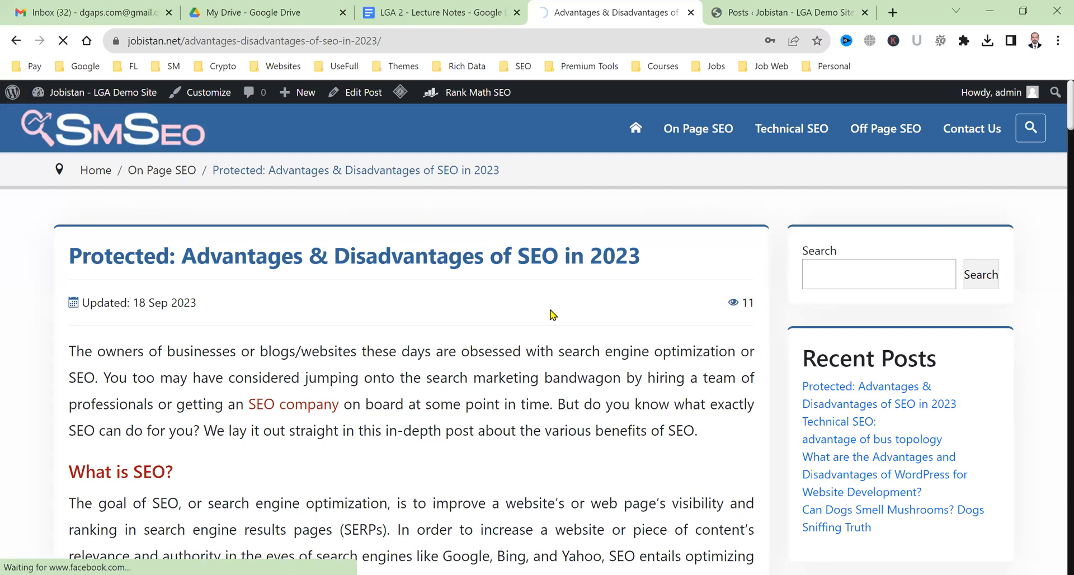
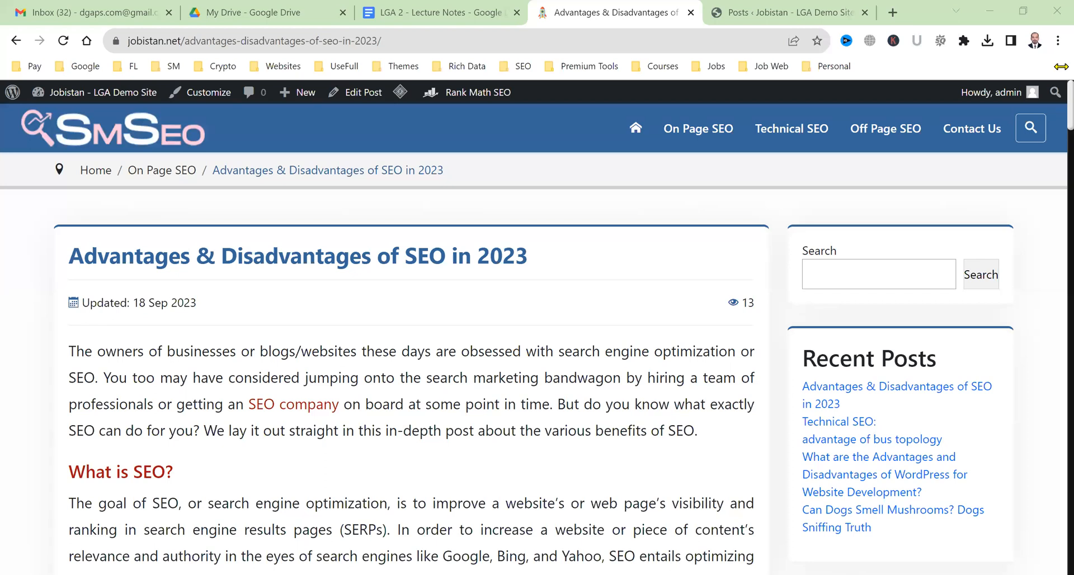
Open the 'Advantages & Disadvantages of SEO in 2023' post for editing from the Posts list.
scroll(452, 396, "down", 15)
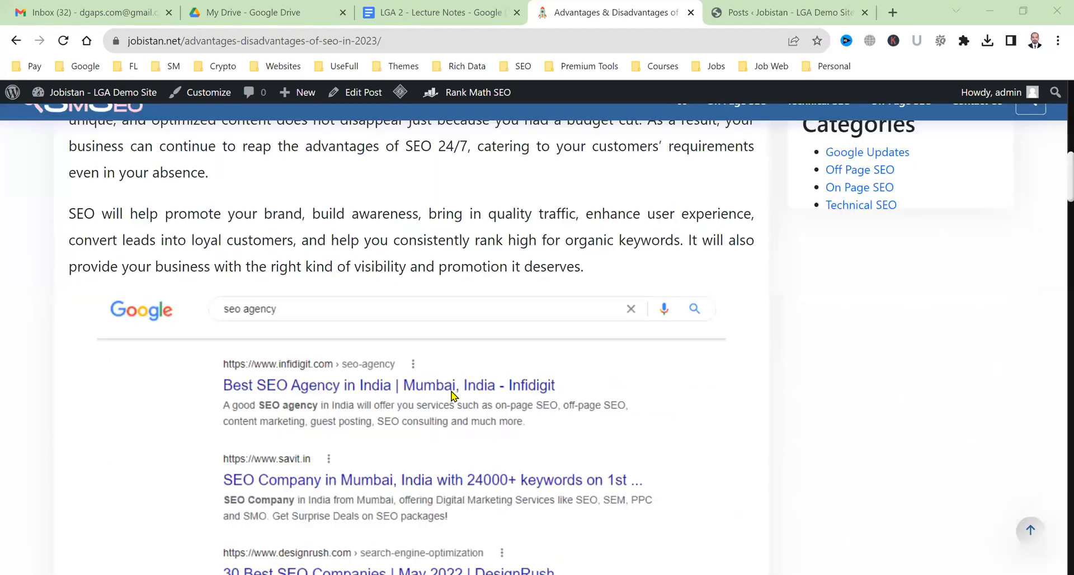
left_click(735, 8)
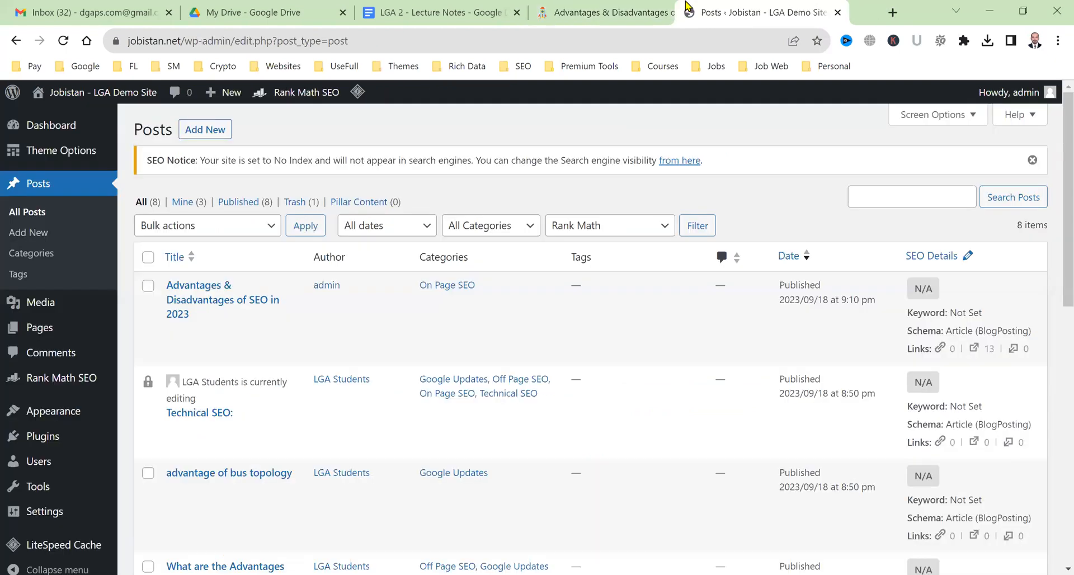
left_click(174, 331)
Look over the published article, then return to the post editor.
left_click(835, 3)
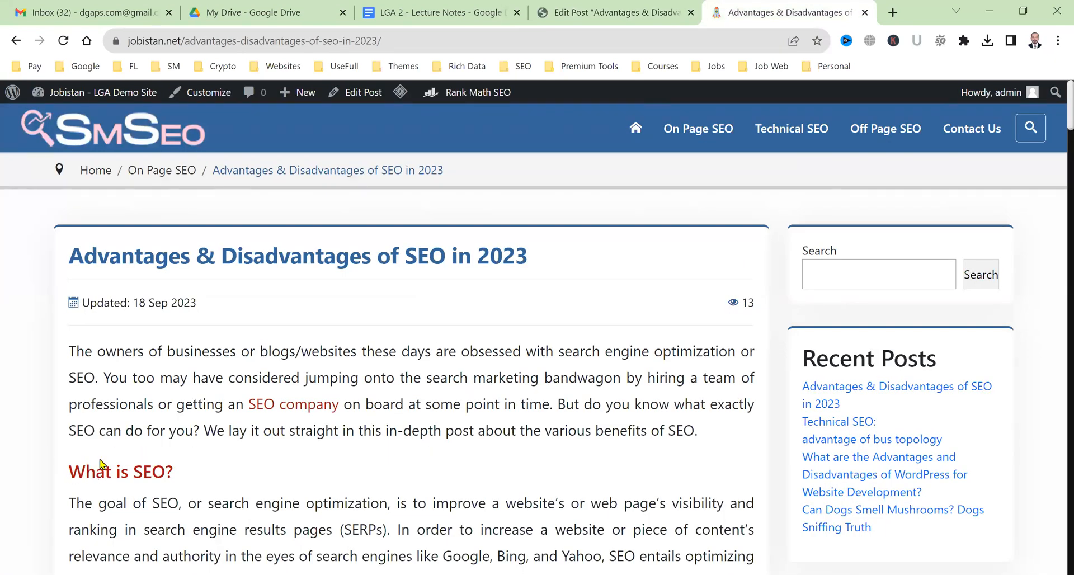
scroll(378, 465, "down", 4)
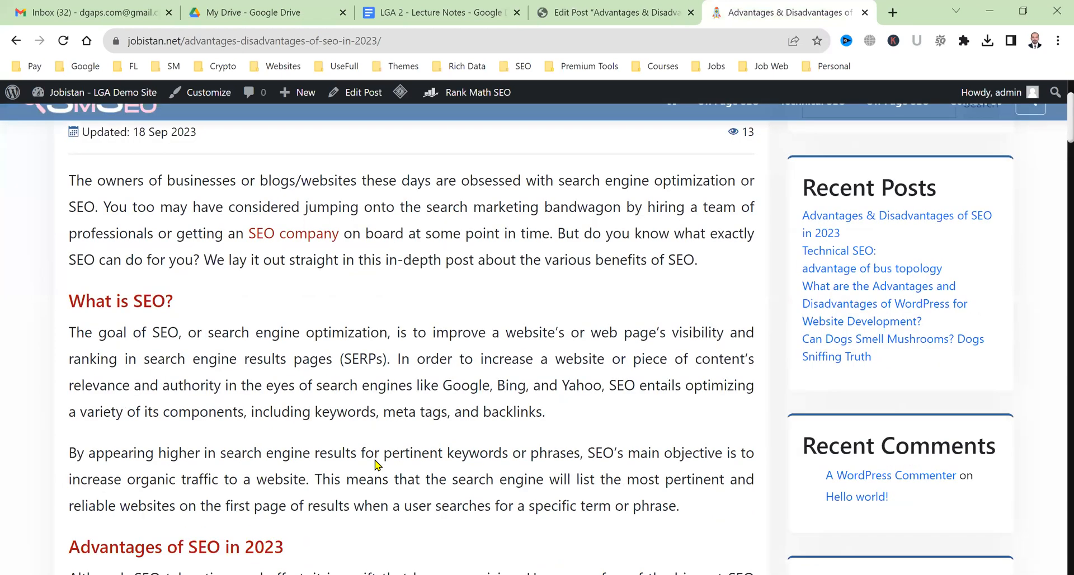
scroll(373, 460, "down", 10)
scroll(366, 458, "down", 15)
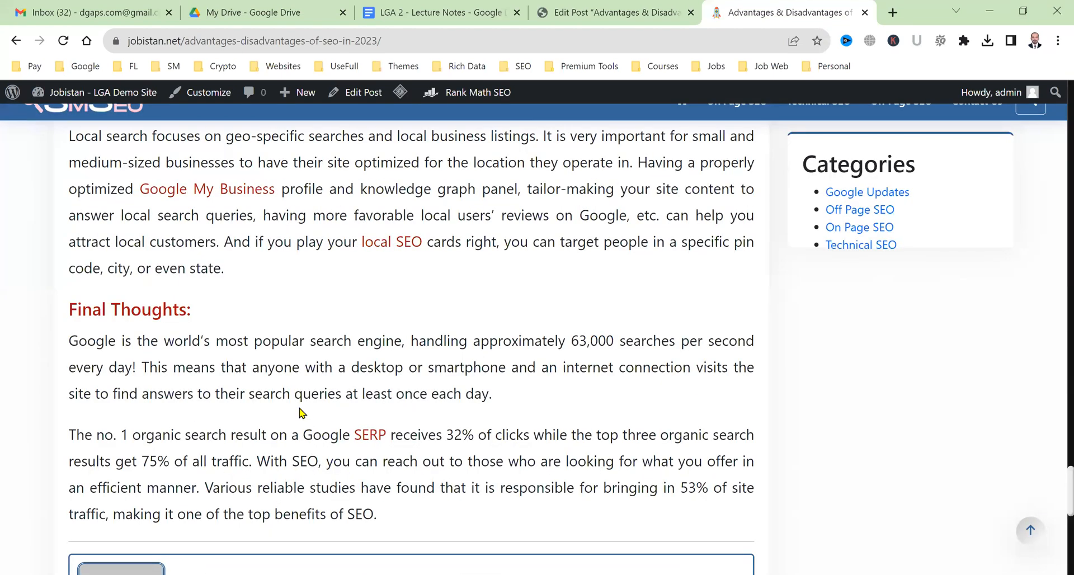
scroll(163, 368, "down", 7)
left_click_drag(85, 366, 281, 364)
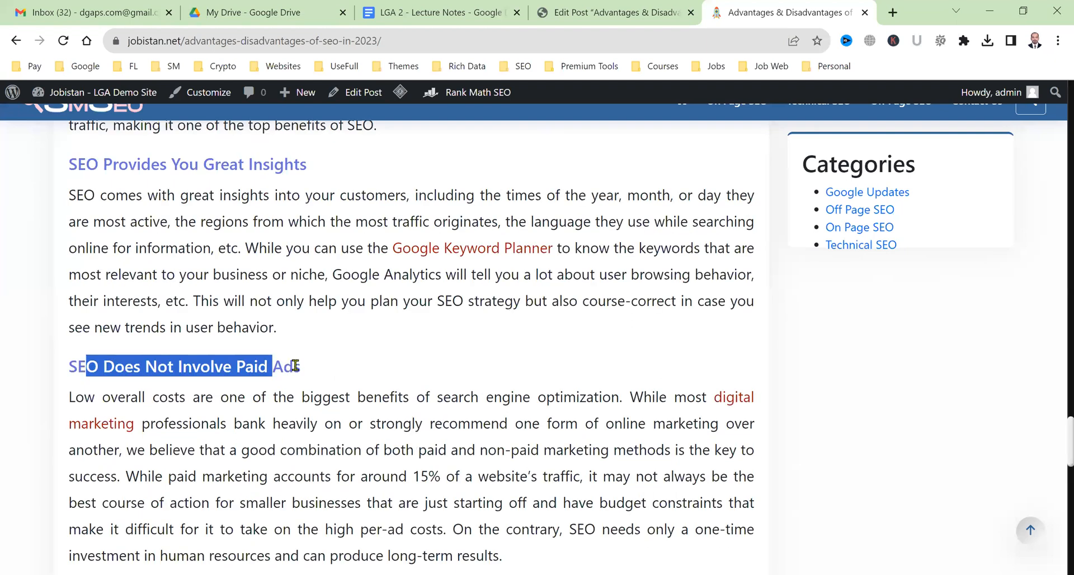
scroll(294, 366, "up", 10)
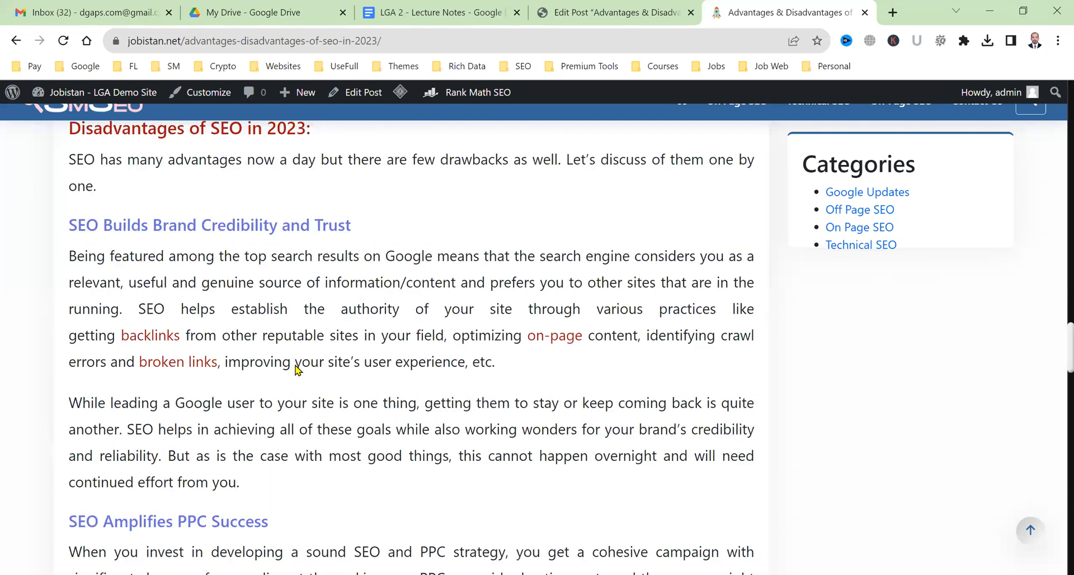
scroll(297, 369, "up", 15)
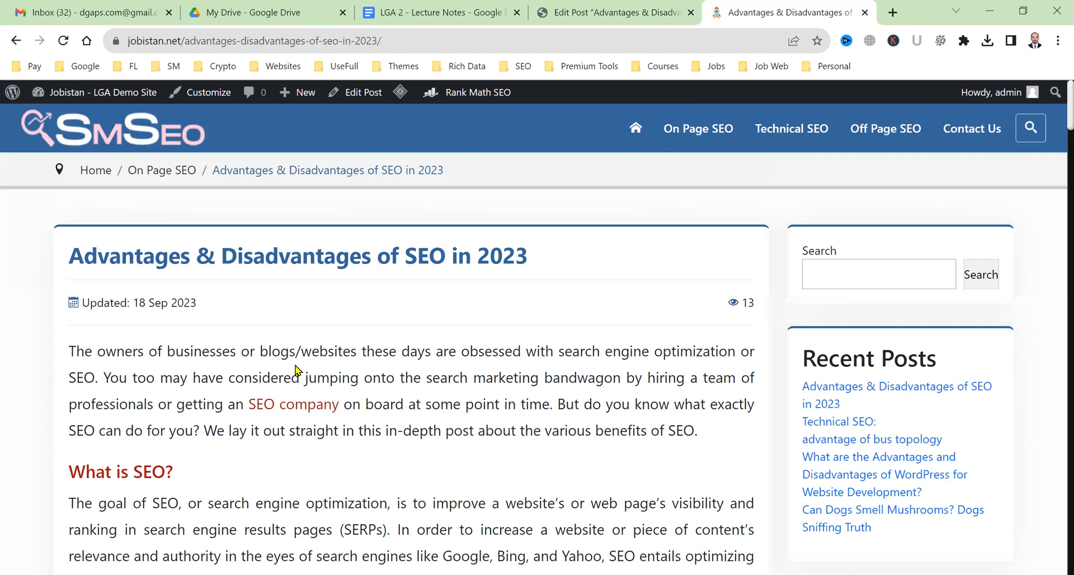
left_click(666, 5)
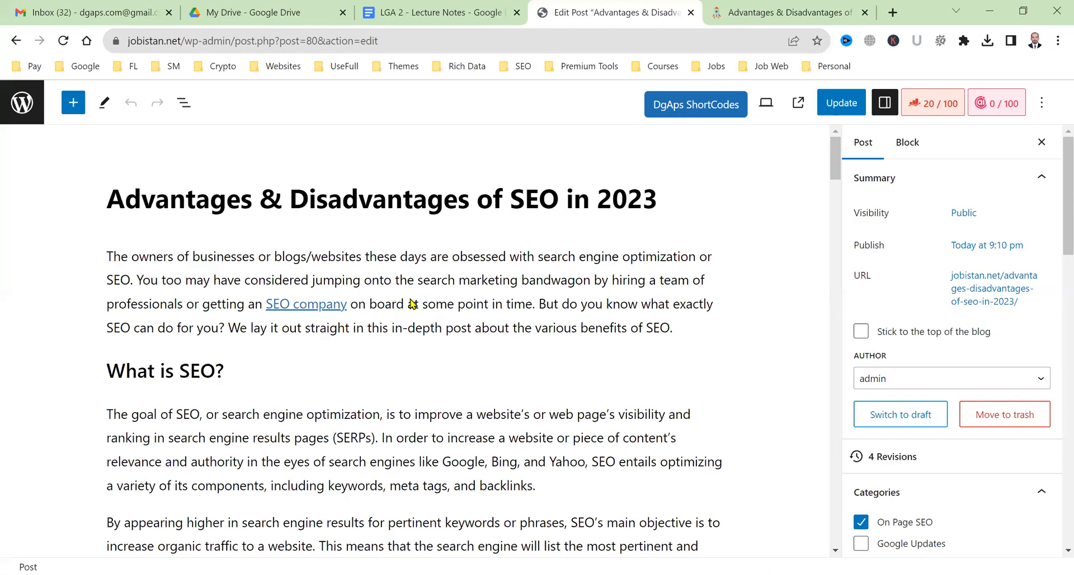
Insert a DgAps TOC block right after the intro paragraph and update the post.
key("ctrl+Tab")
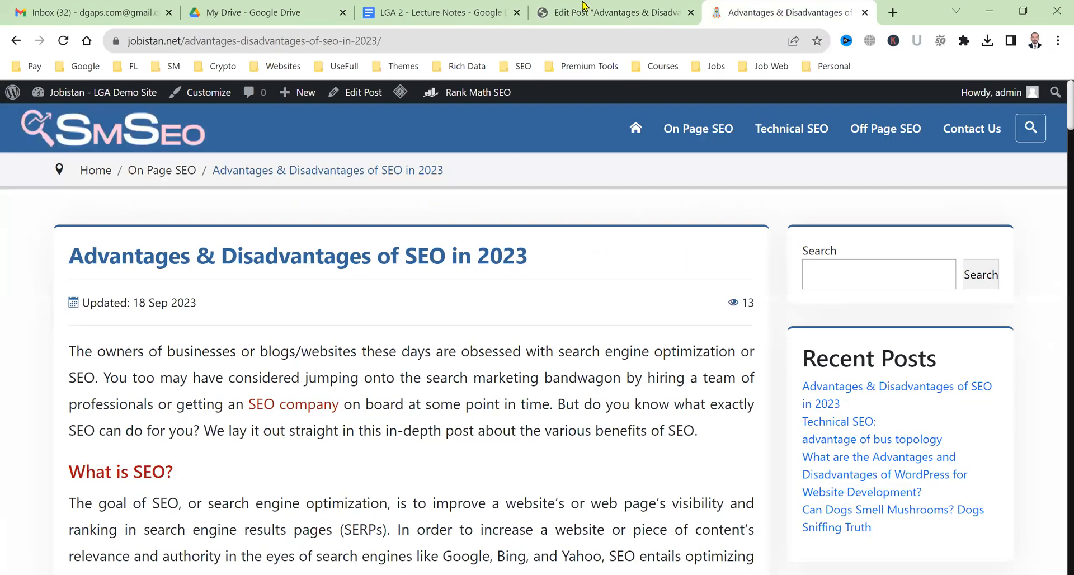
key("ctrl+shift+Tab")
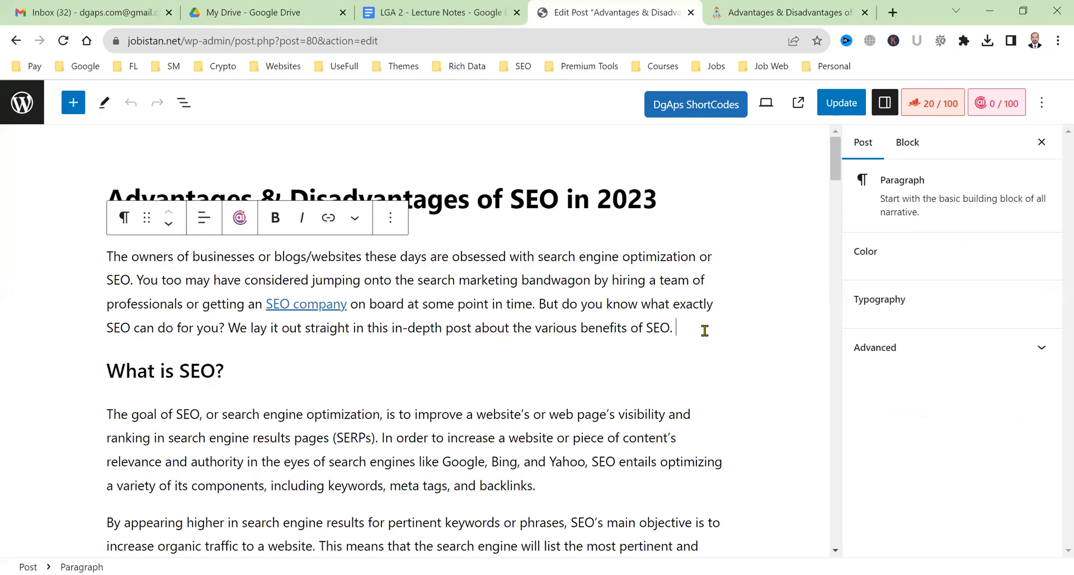
key("Return")
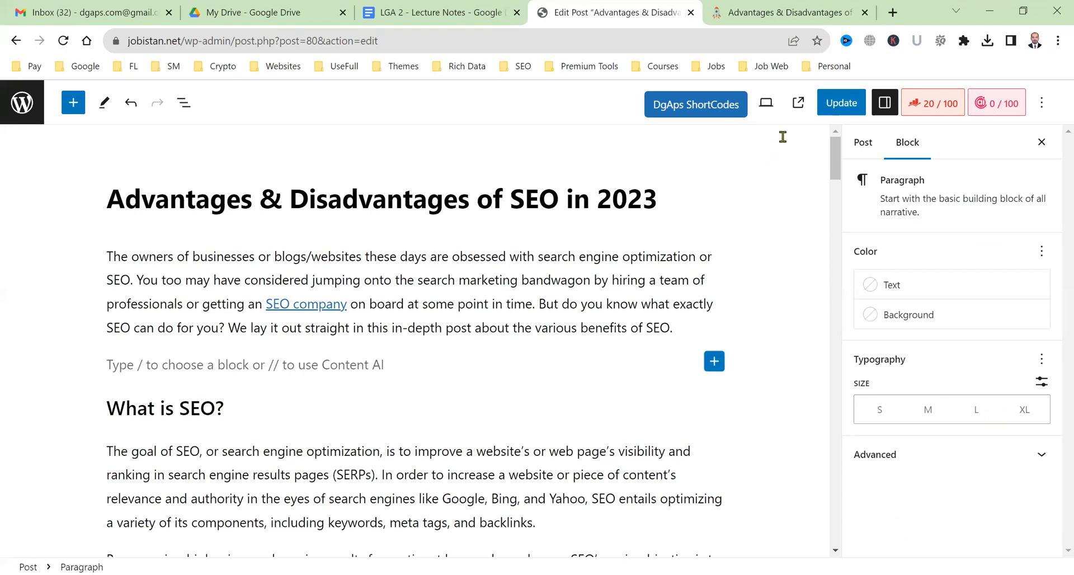
type("dga")
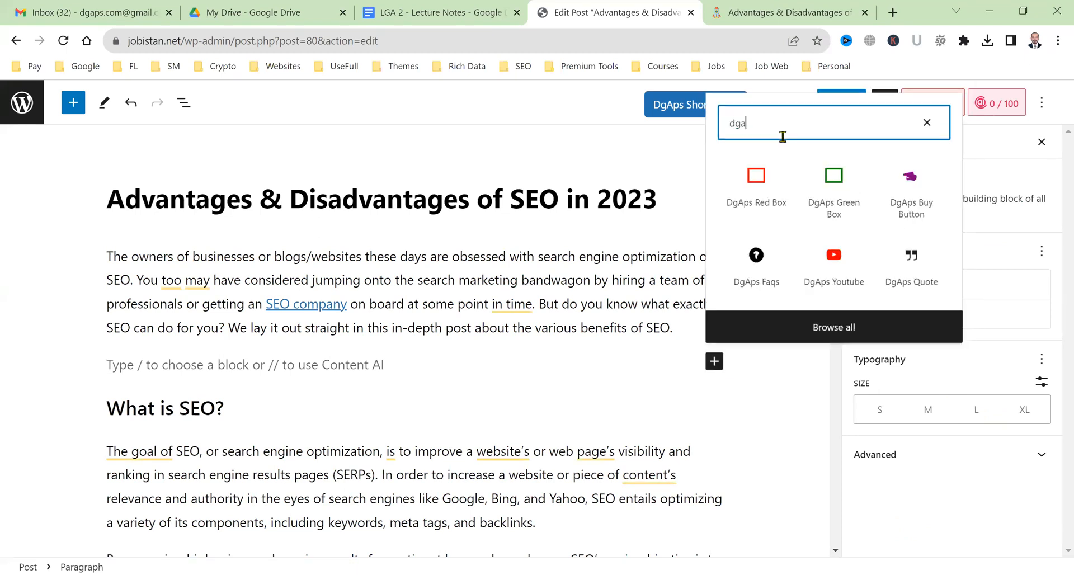
type("ps to")
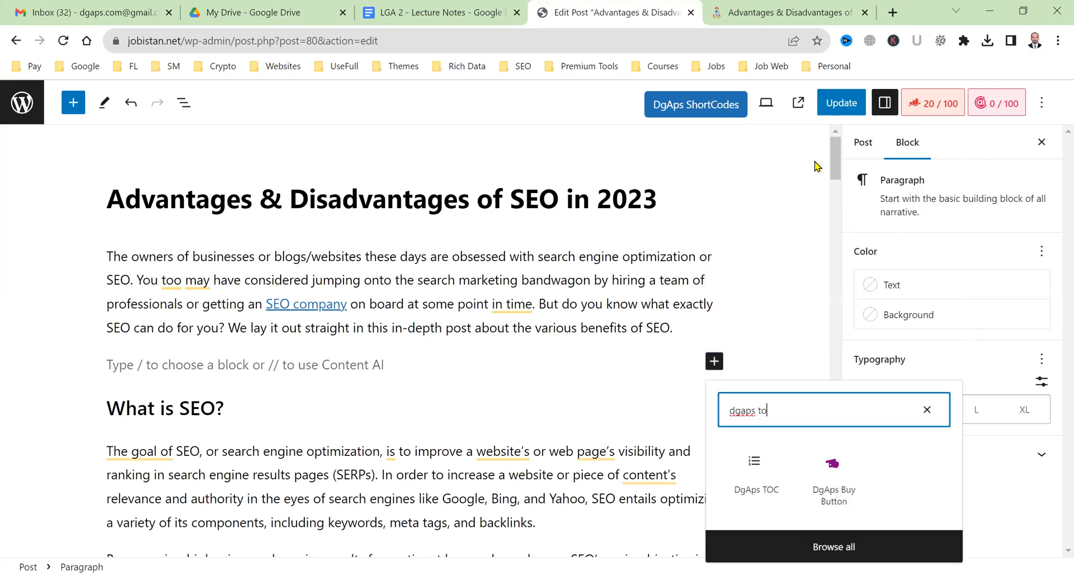
left_click(765, 499)
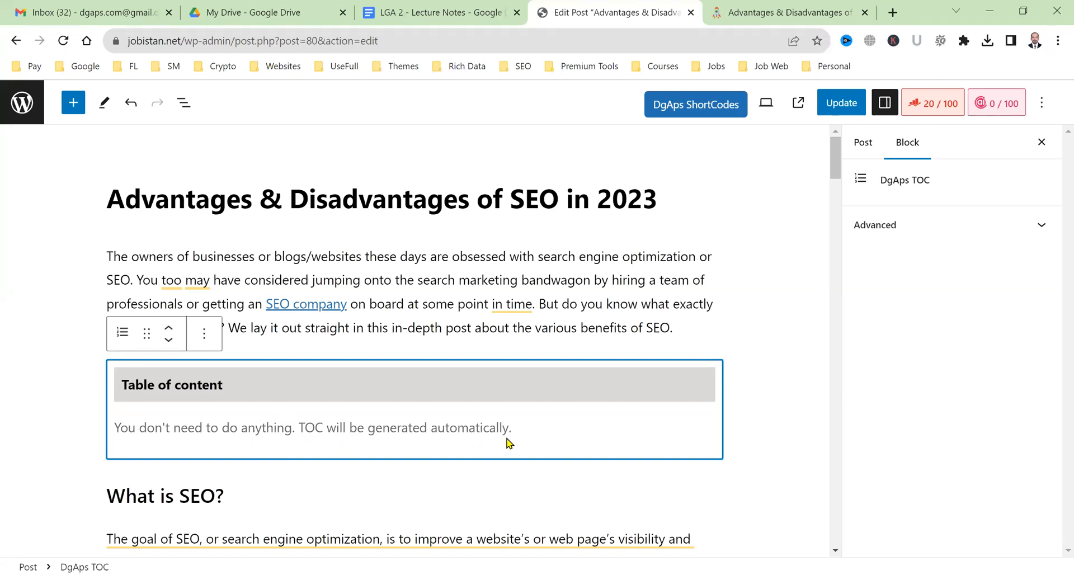
left_click(412, 315)
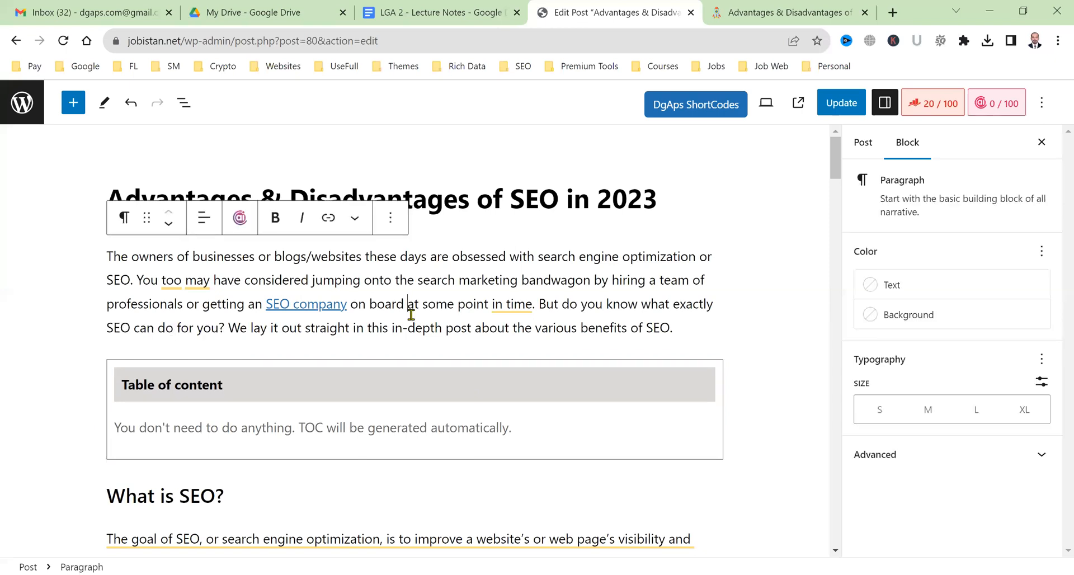
left_click(849, 107)
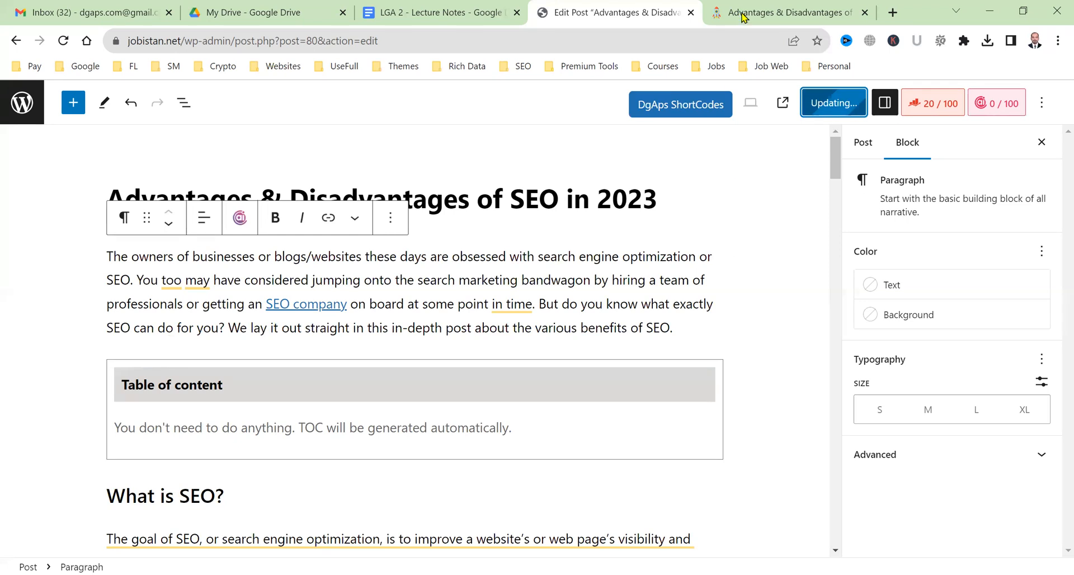
Reload the live post and use the TOC link to jump to 'SEO Amplifies PPC Success'.
left_click(768, 7)
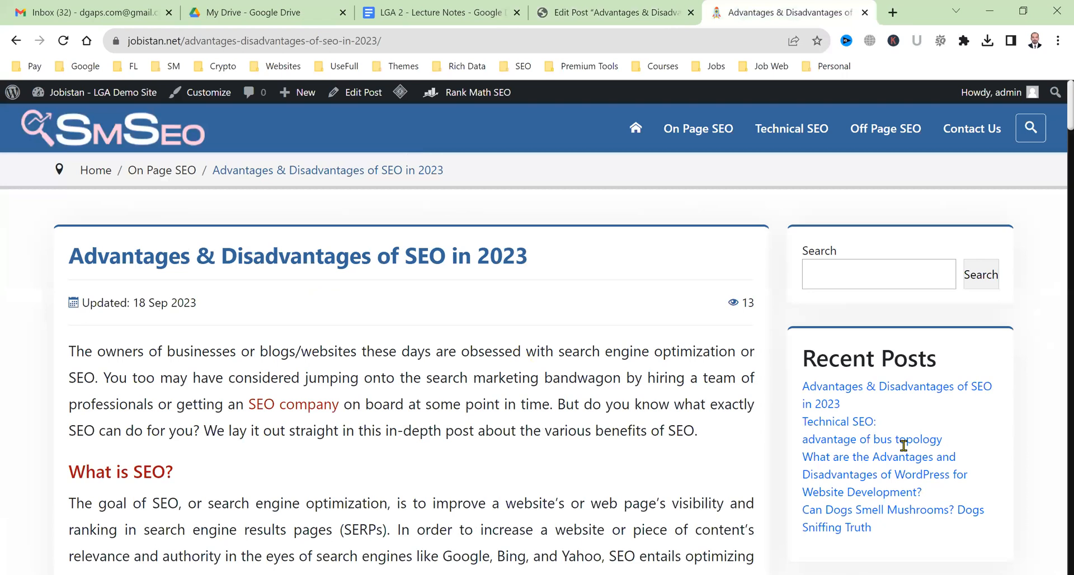
key("F5")
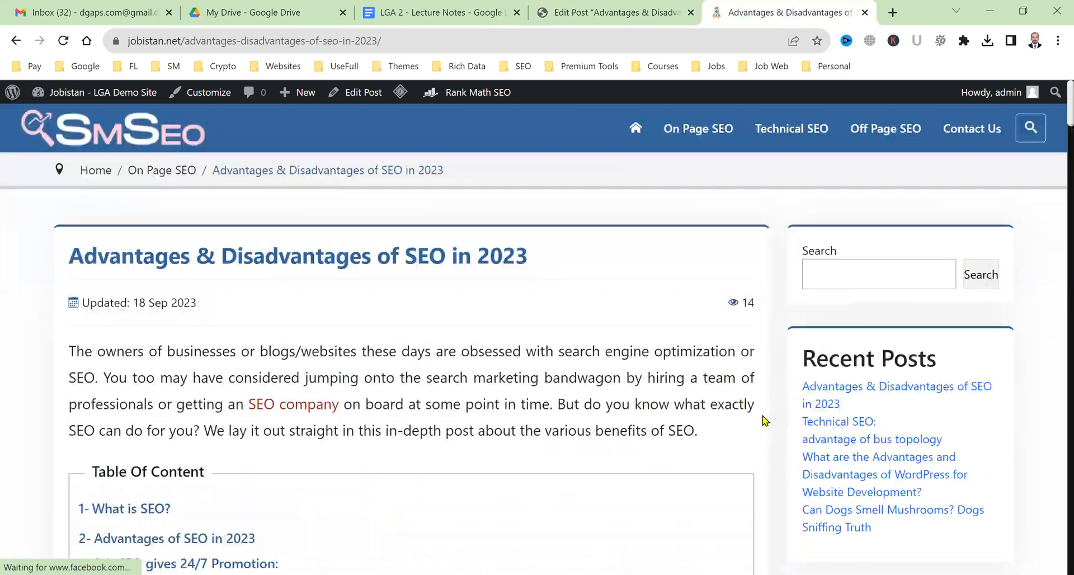
scroll(766, 421, "down", 10)
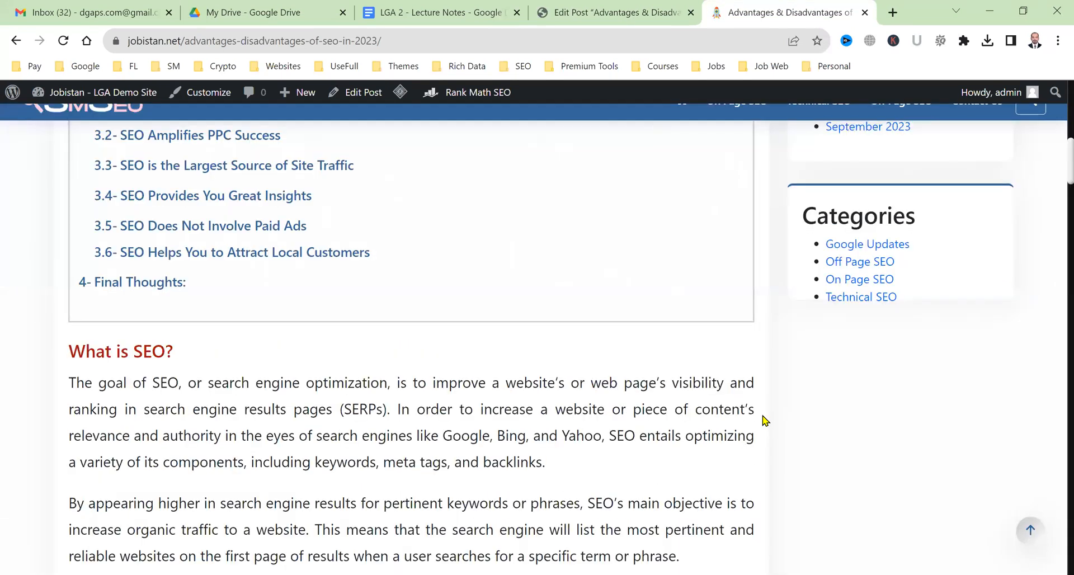
scroll(765, 421, "up", 8)
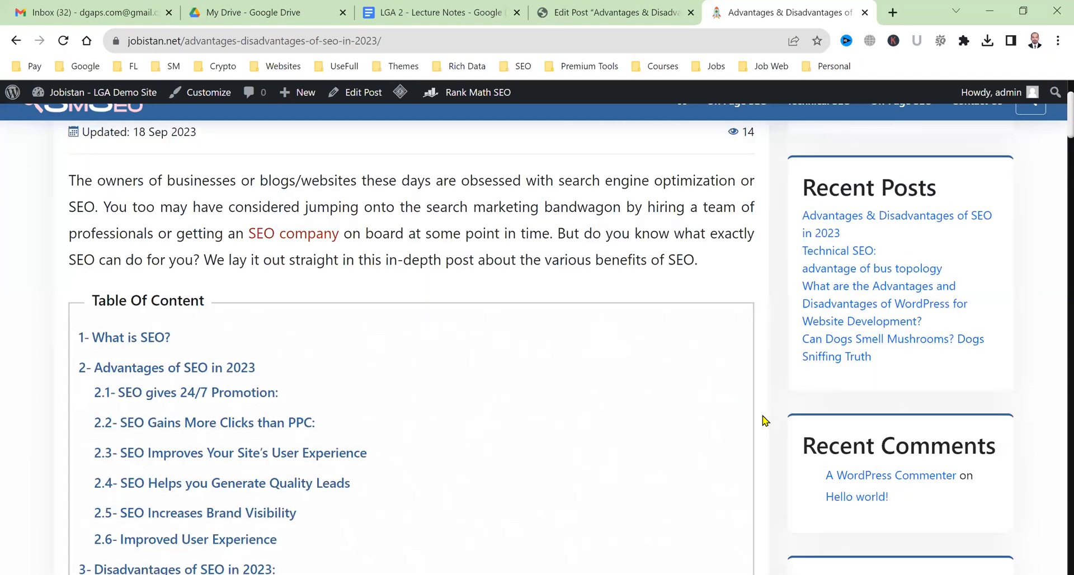
scroll(217, 387, "down", 4)
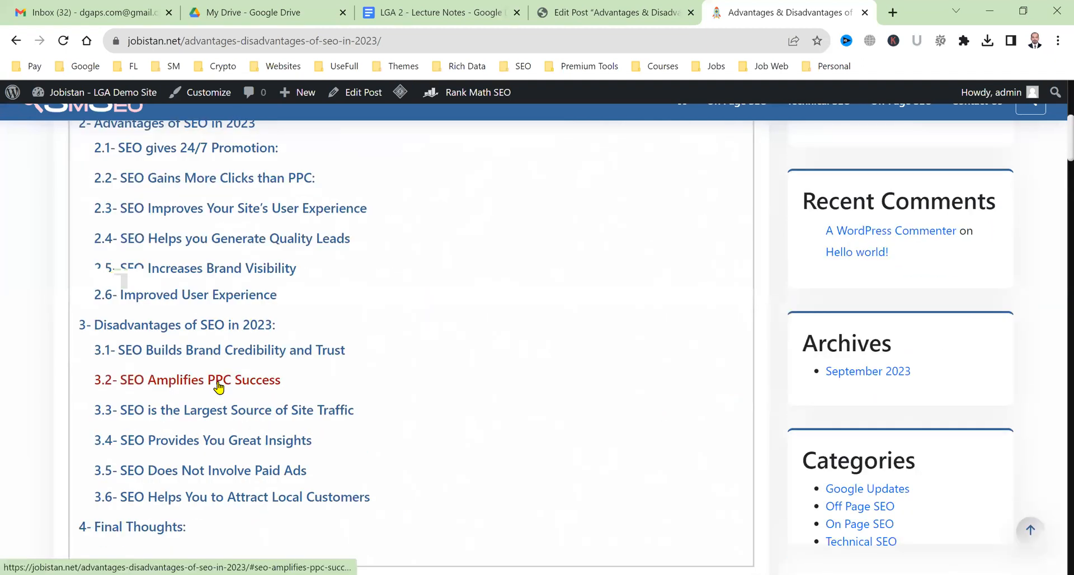
left_click(218, 381)
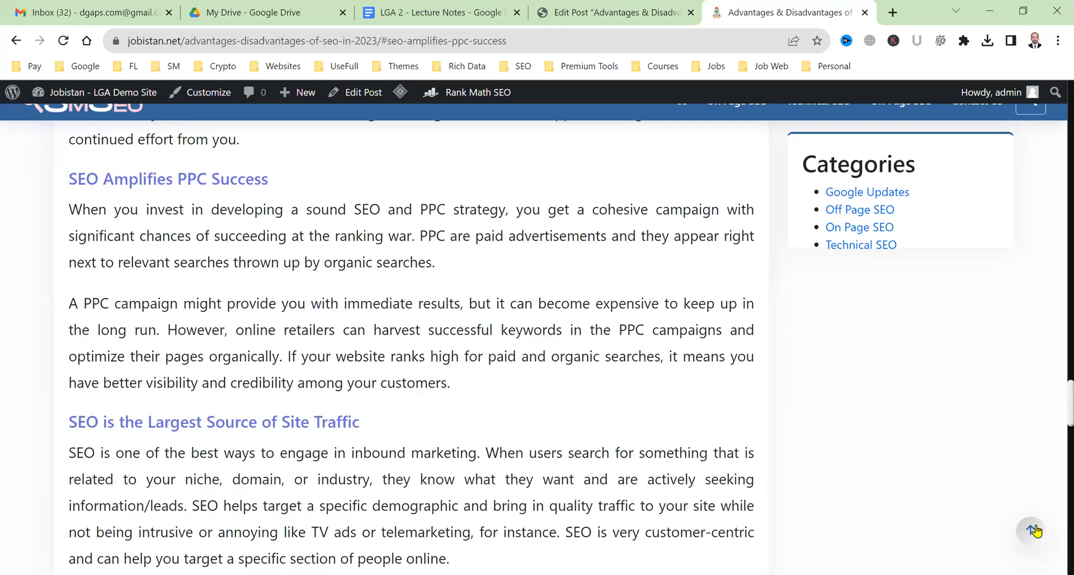
Test the 'SEO Increases Brand Visibility' TOC link, then review the table from the article top.
scroll(956, 536, "up", 15)
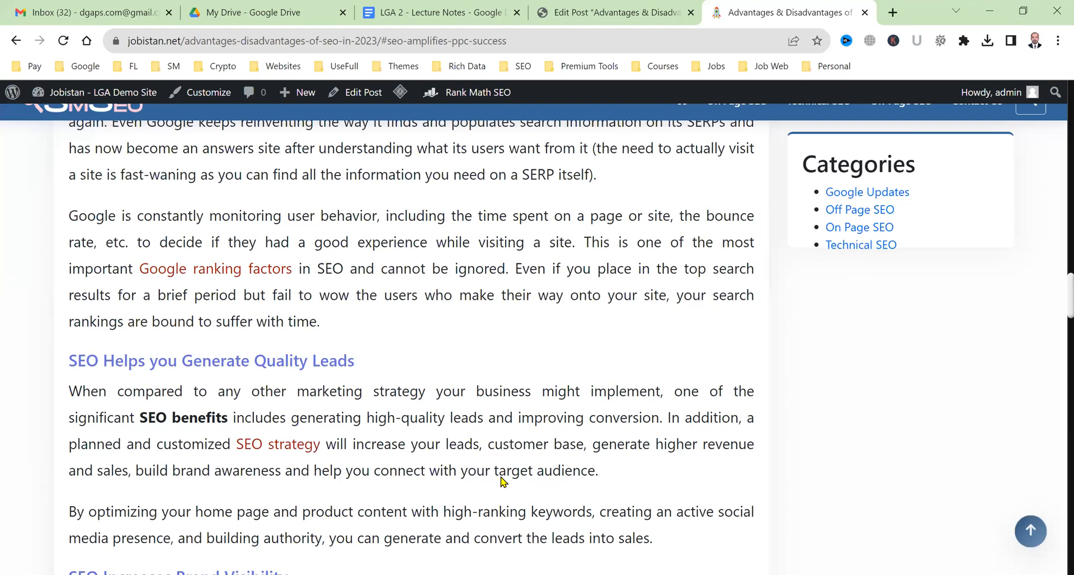
scroll(504, 467, "up", 10)
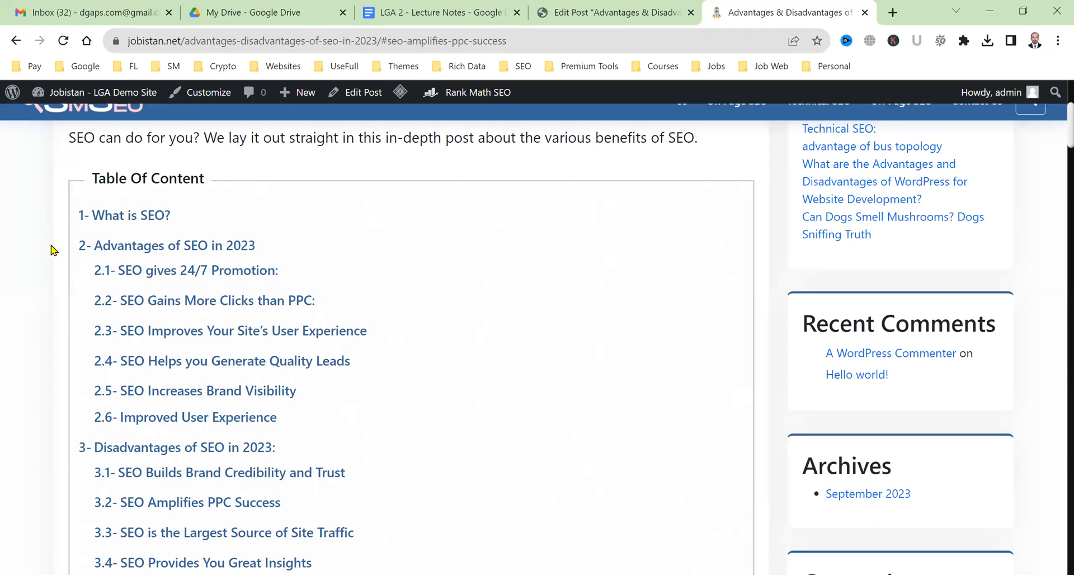
scroll(122, 470, "down", 2)
scroll(122, 470, "up", 2)
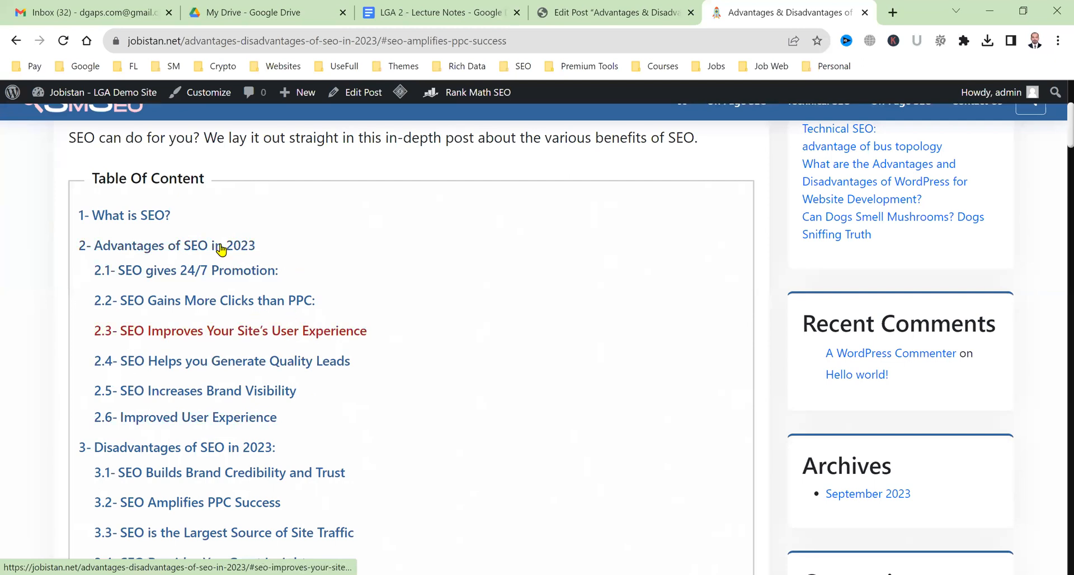
scroll(185, 359, "down", 4)
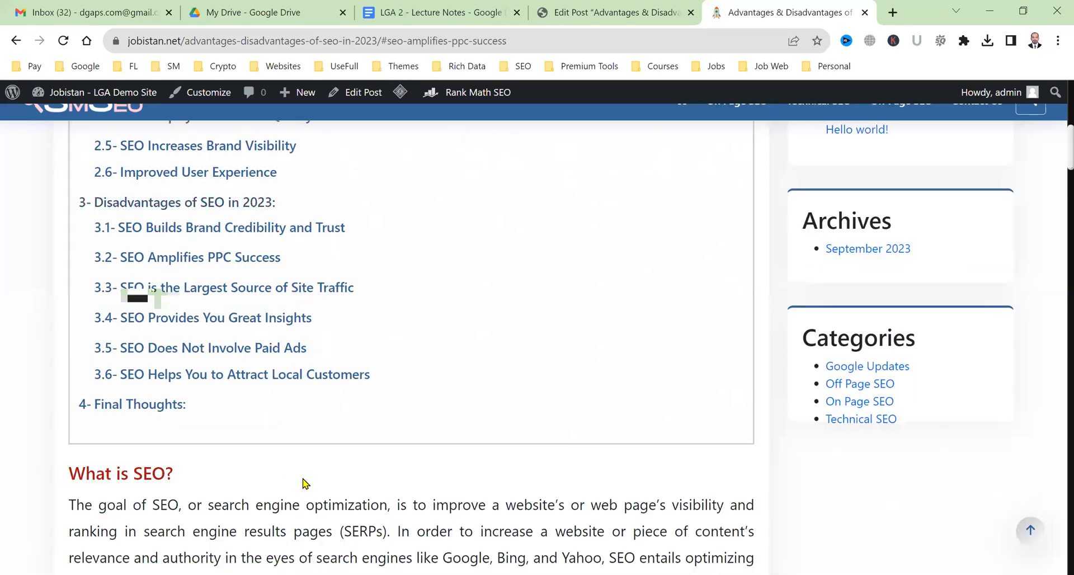
scroll(261, 326, "up", 2)
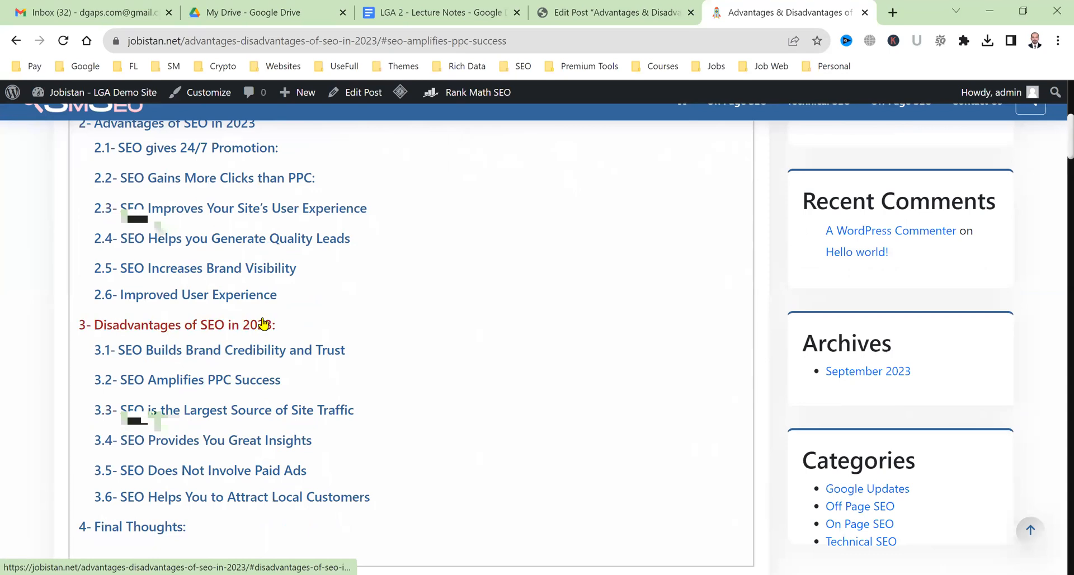
left_click(220, 280)
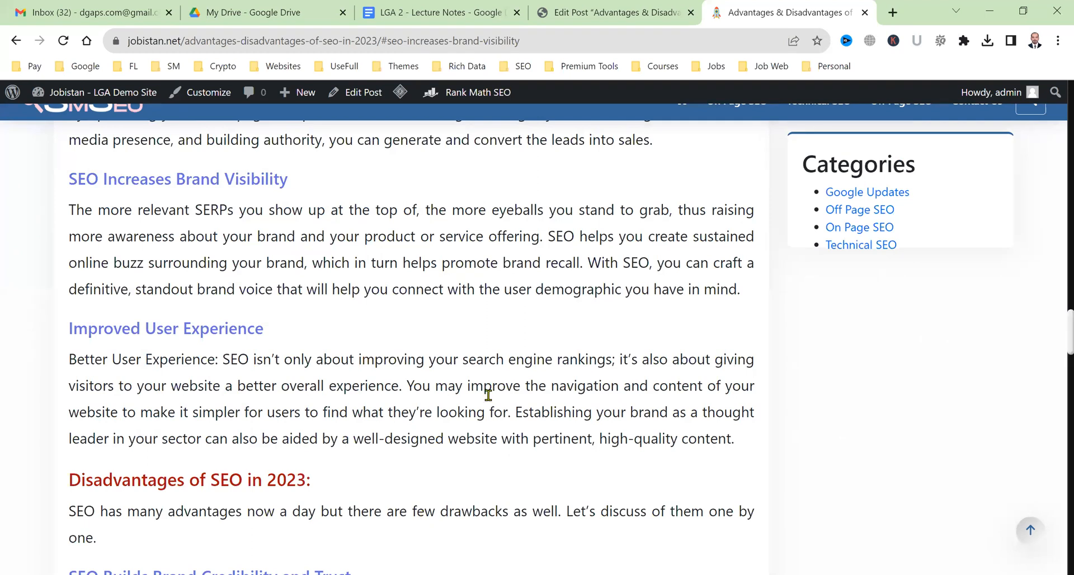
key("Home")
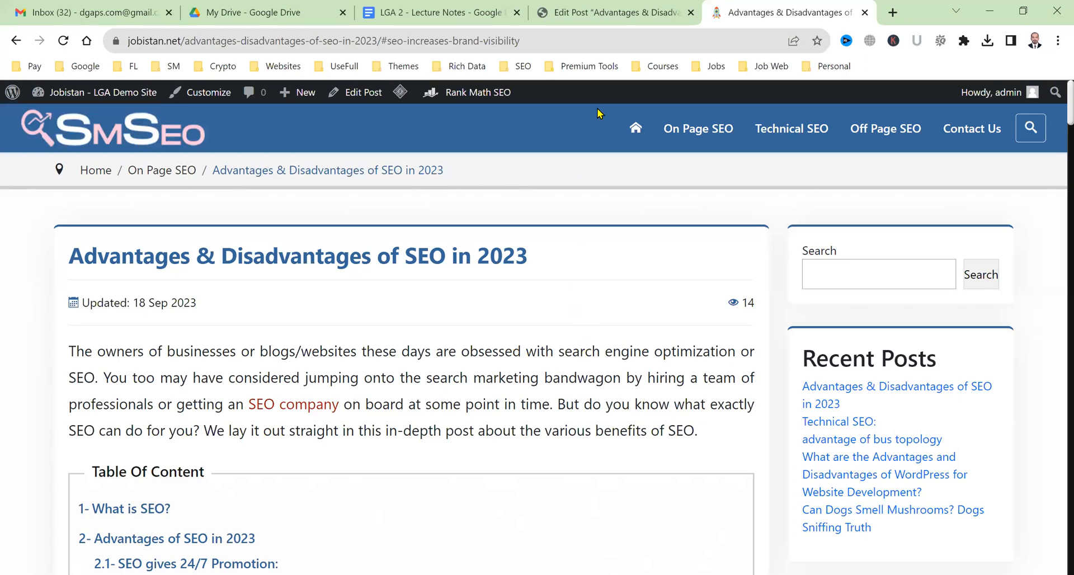
scroll(495, 319, "down", 4)
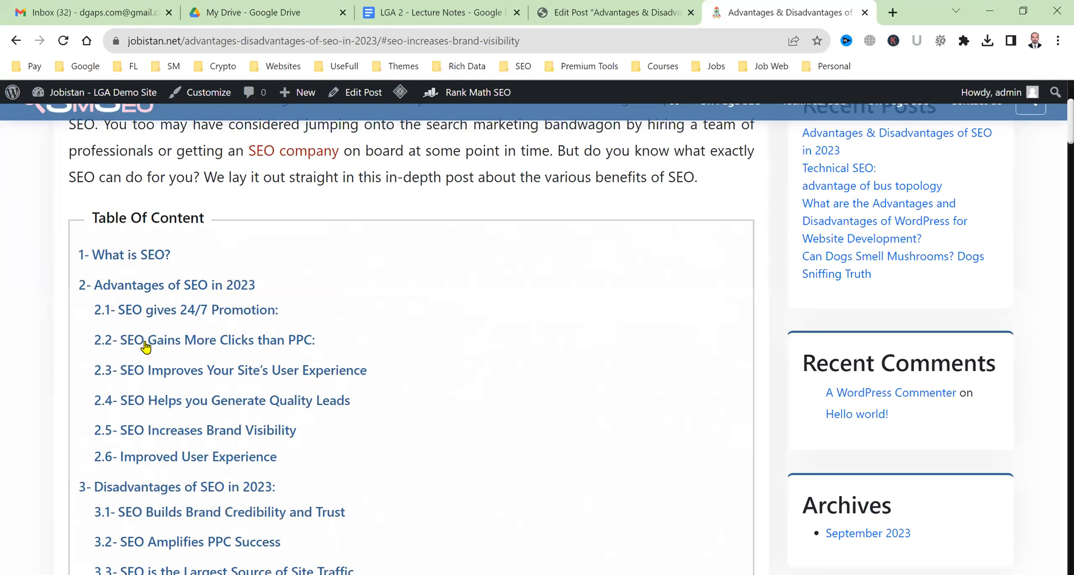
scroll(168, 414, "down", 1)
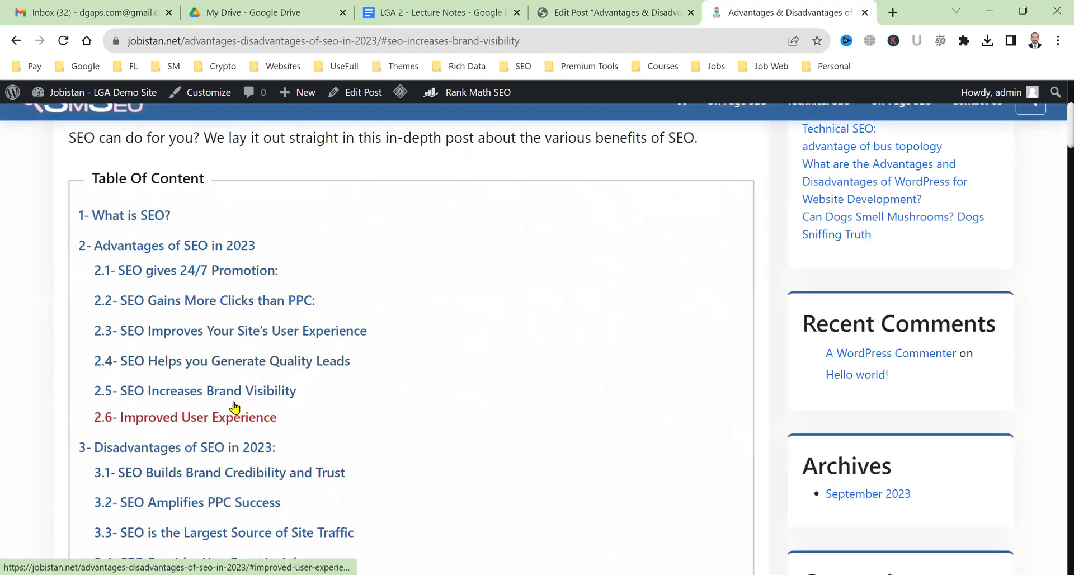
Delete the DgAps TOC block from the post.
left_click(625, 5)
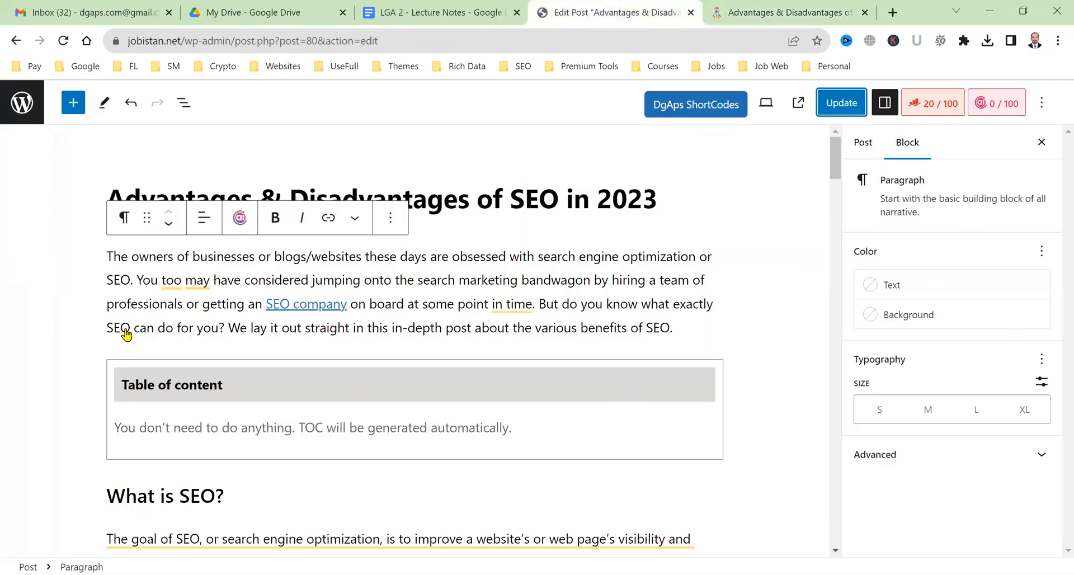
left_click(213, 360)
left_click(205, 334)
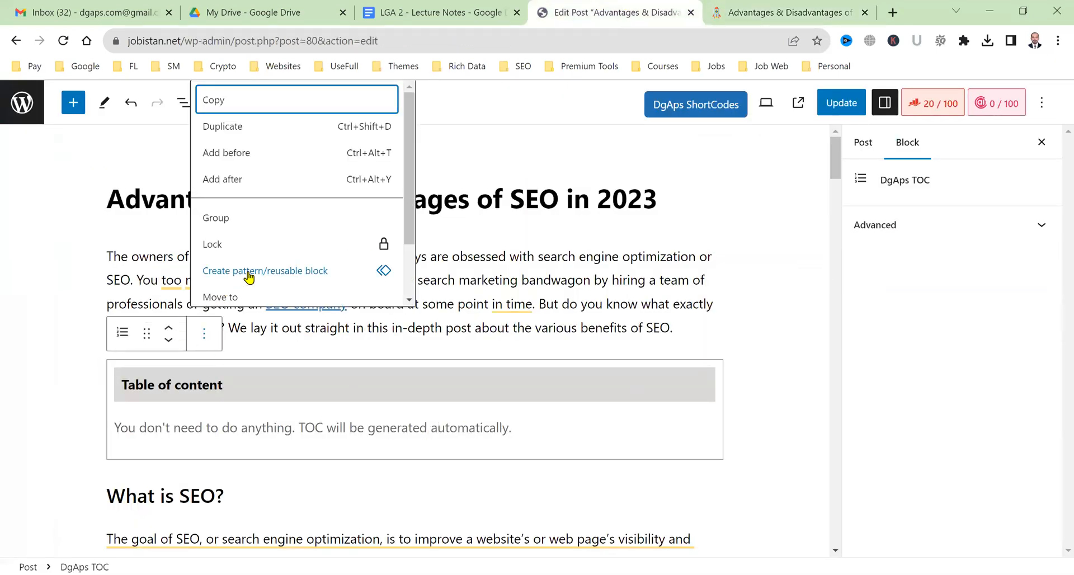
scroll(249, 280, "down", 2)
left_click(246, 288)
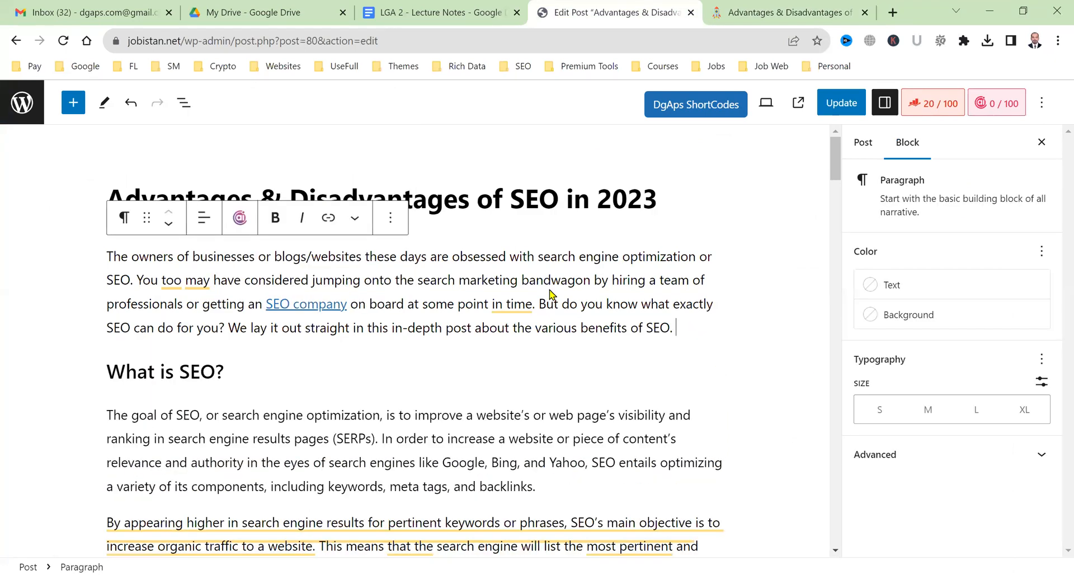
Insert a Table of Contents by Rank Math block after the intro and update the post.
key("Return")
left_click(715, 302)
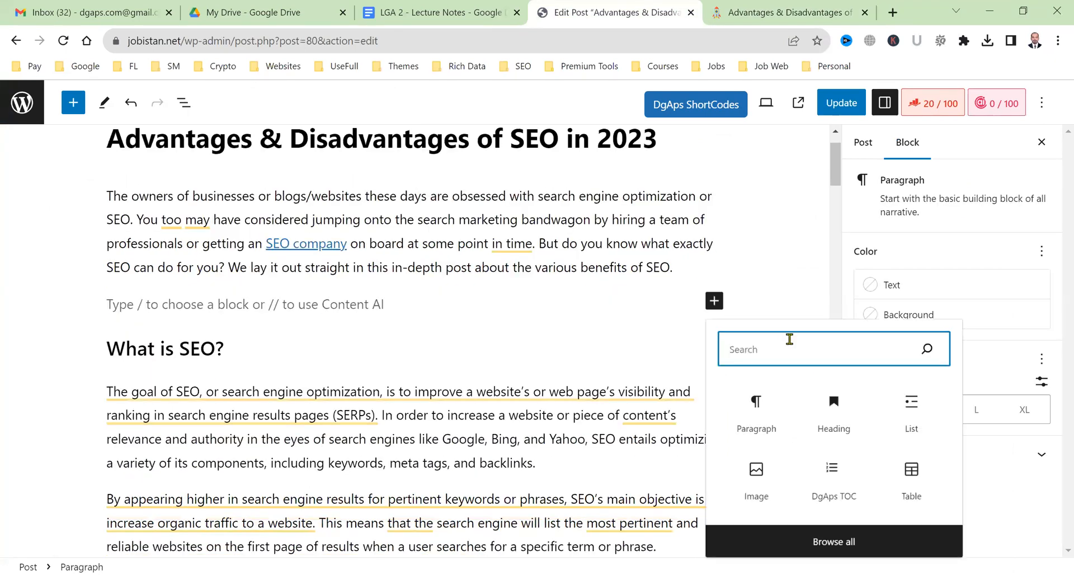
type("toc")
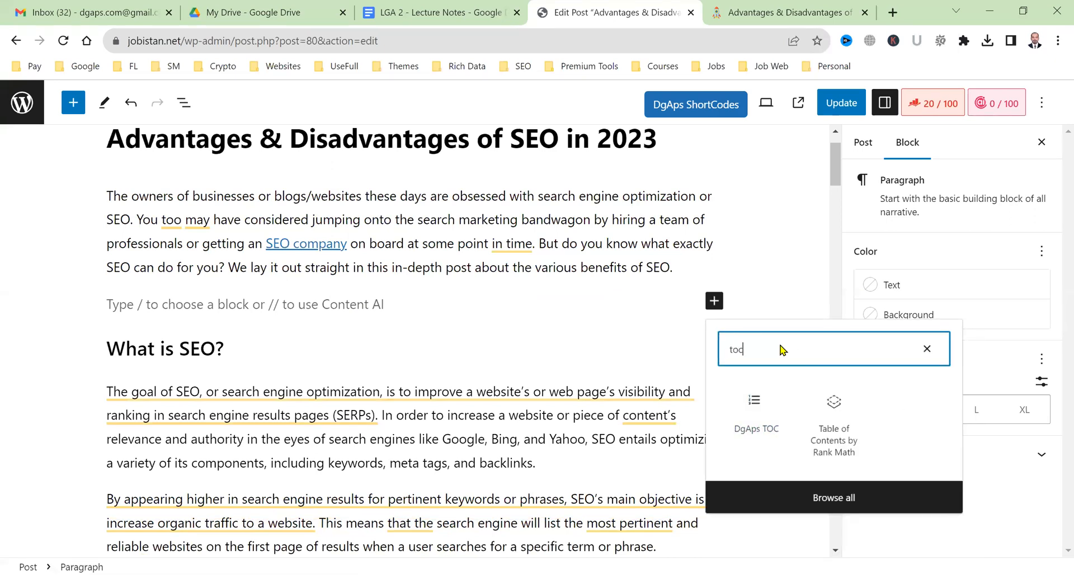
left_click(851, 456)
scroll(596, 235, "down", 5)
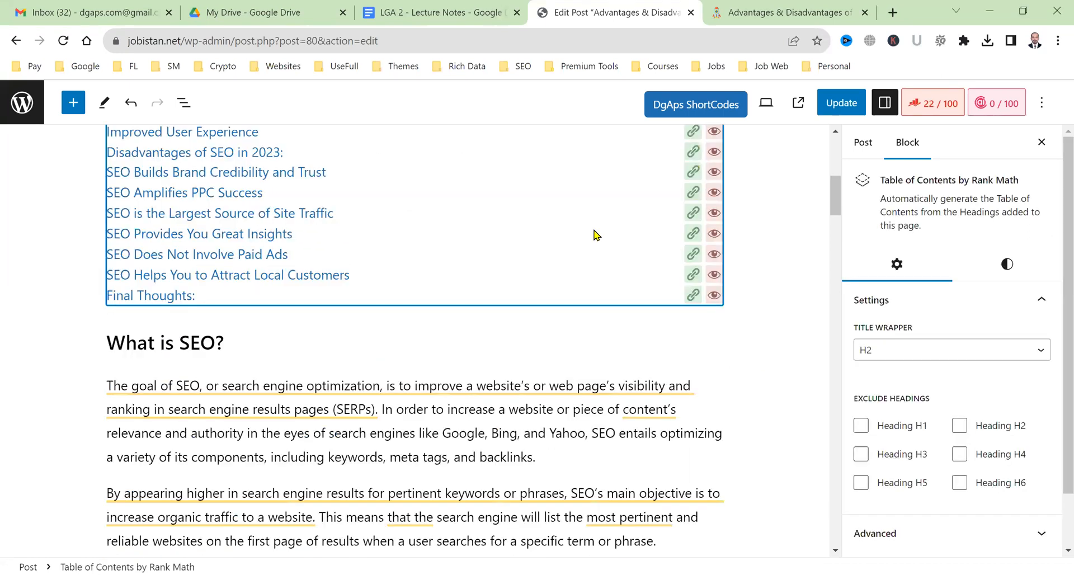
scroll(509, 300, "up", 4)
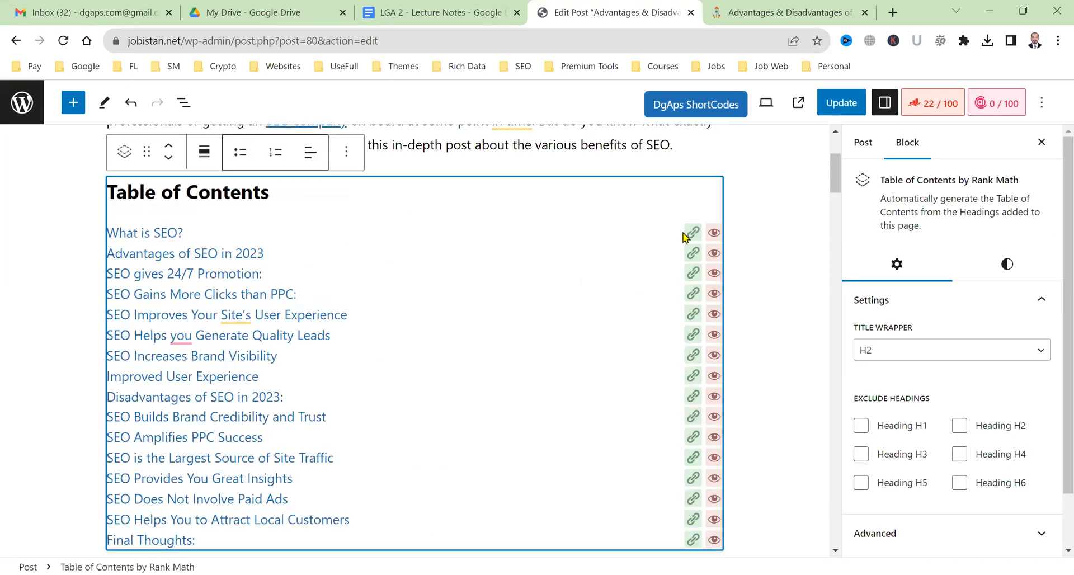
left_click(842, 103)
left_click(784, 12)
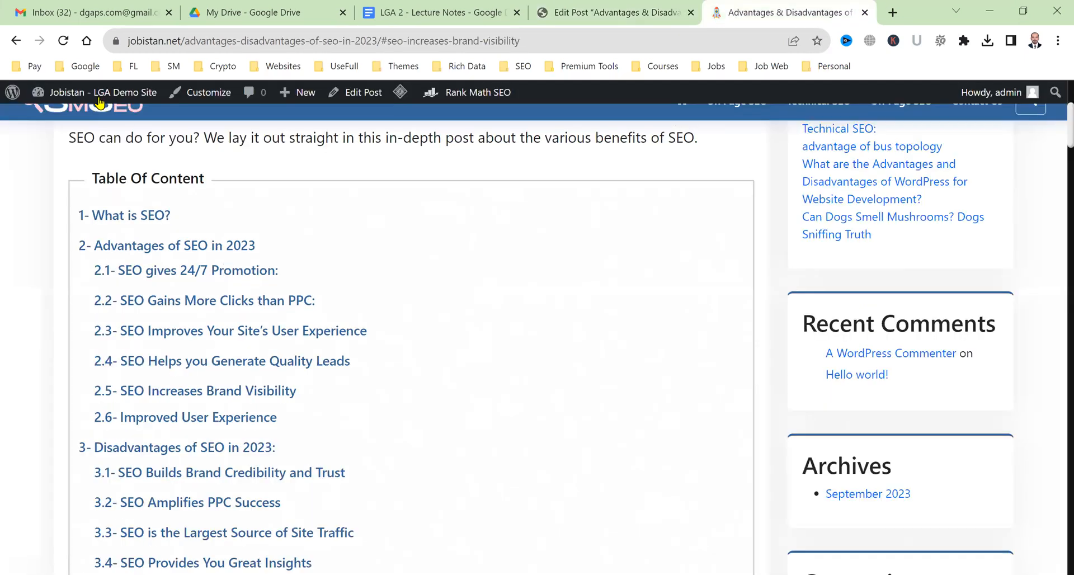
Reload the live post to check the unnumbered Rank Math Table of Contents.
left_click(63, 41)
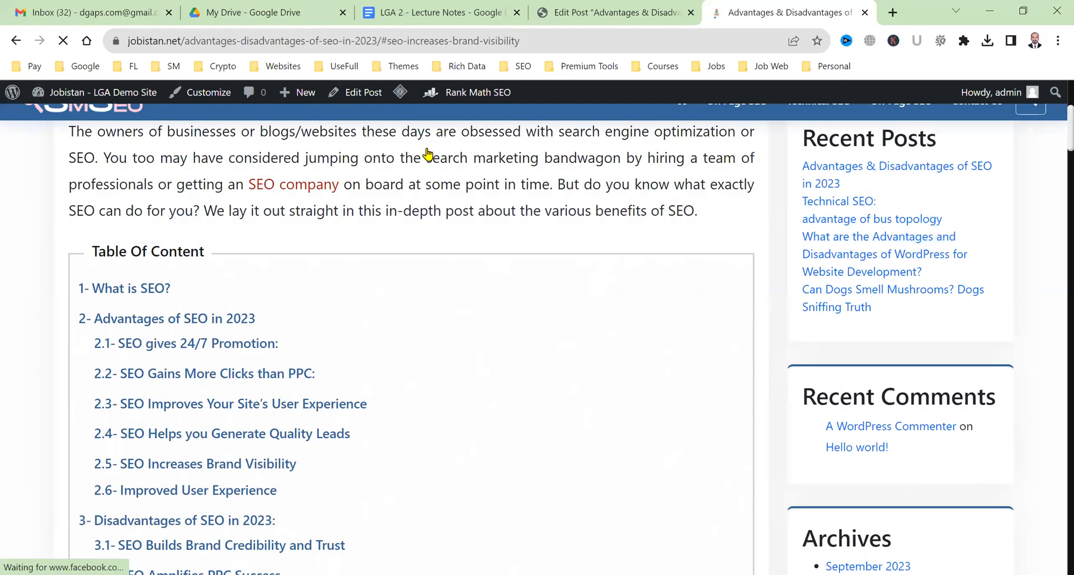
mouse_move(400, 92)
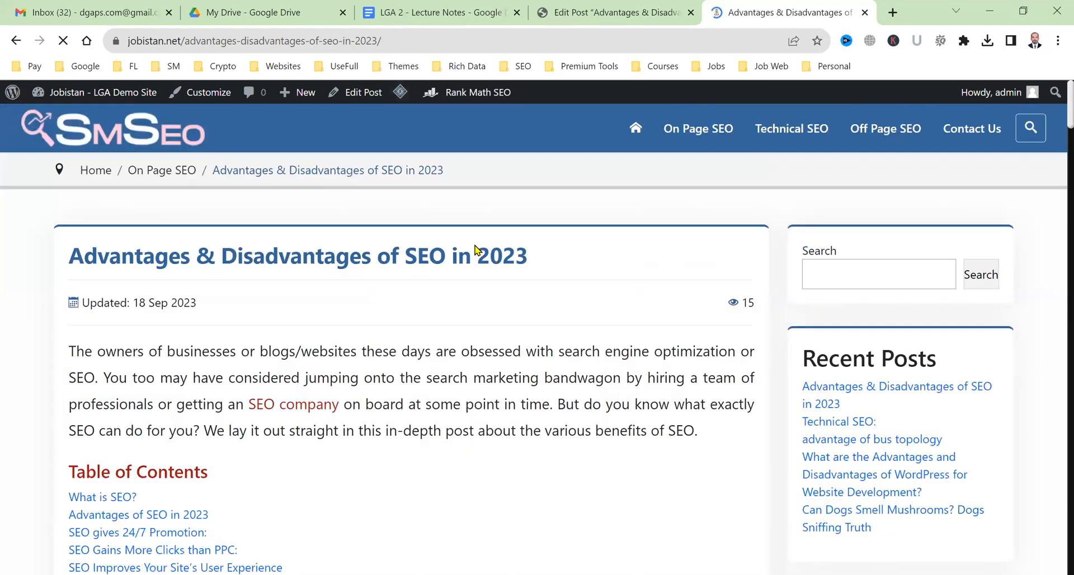
scroll(1, 235, "down", 5)
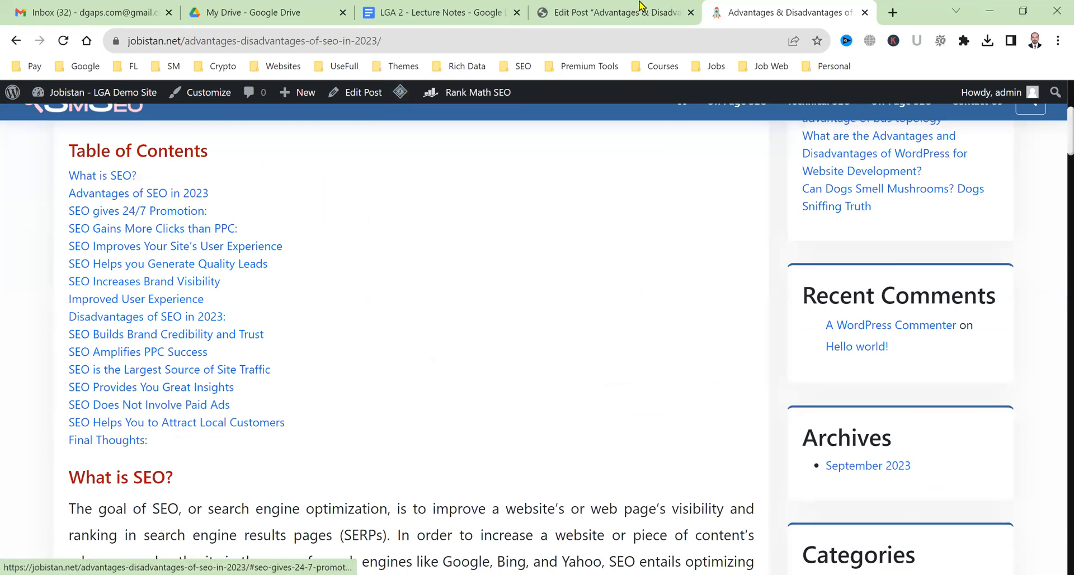
left_click(640, 10)
Delete the Table of Contents by Rank Math block that sits below the intro paragraph.
left_click(334, 315)
left_click(332, 192)
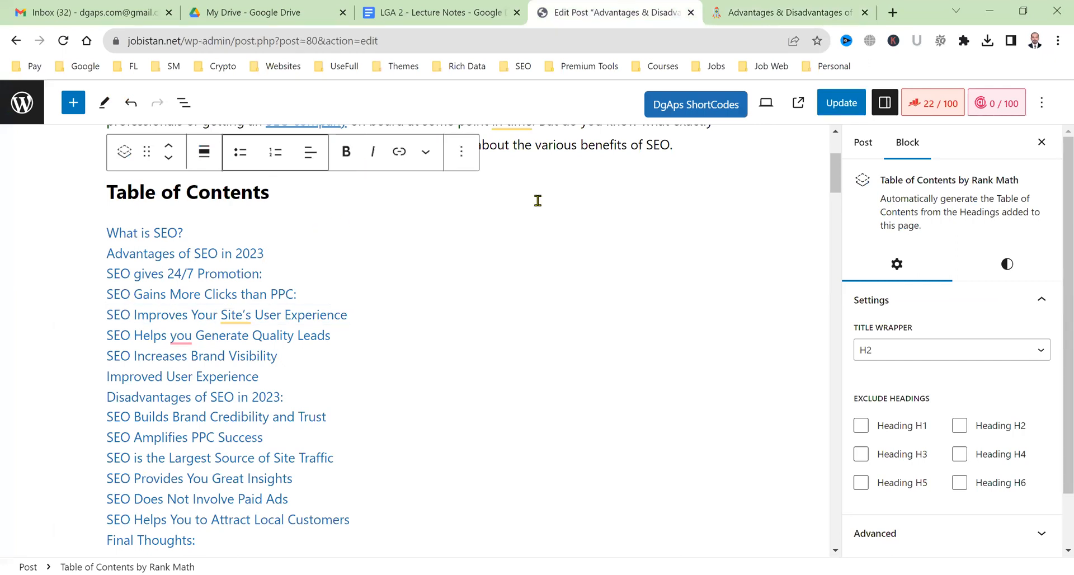
scroll(537, 224, "down", 6)
scroll(210, 420, "up", 4)
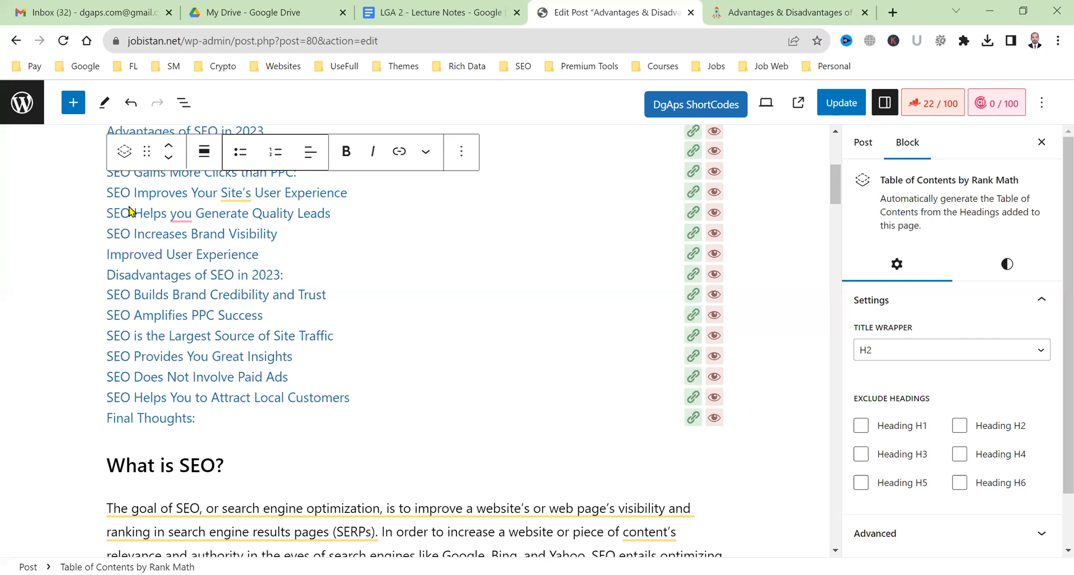
scroll(130, 211, "up", 2)
left_click_drag(115, 191, 230, 384)
left_click(241, 305)
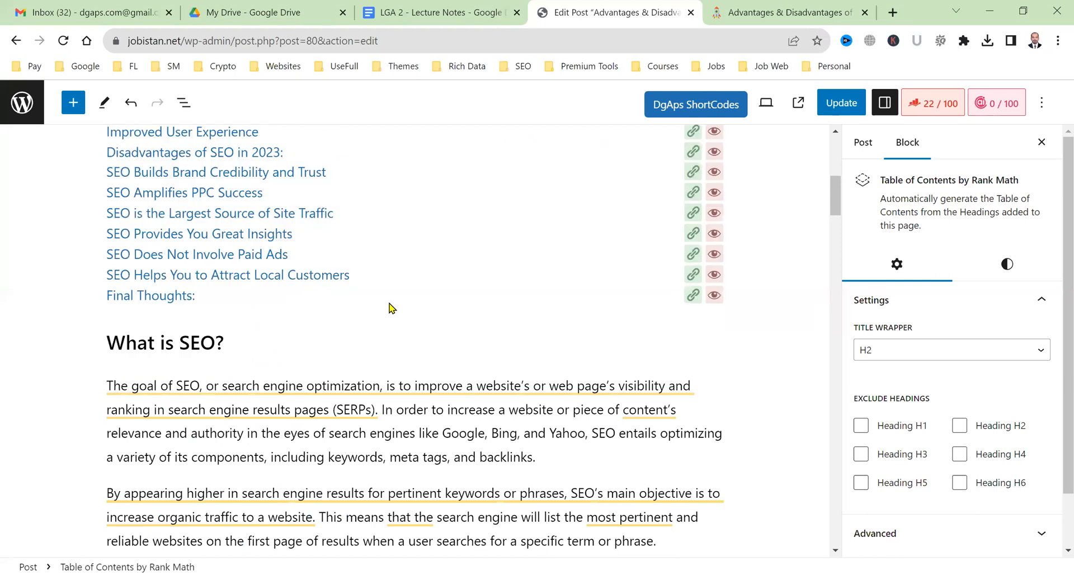
key("ctrl+a")
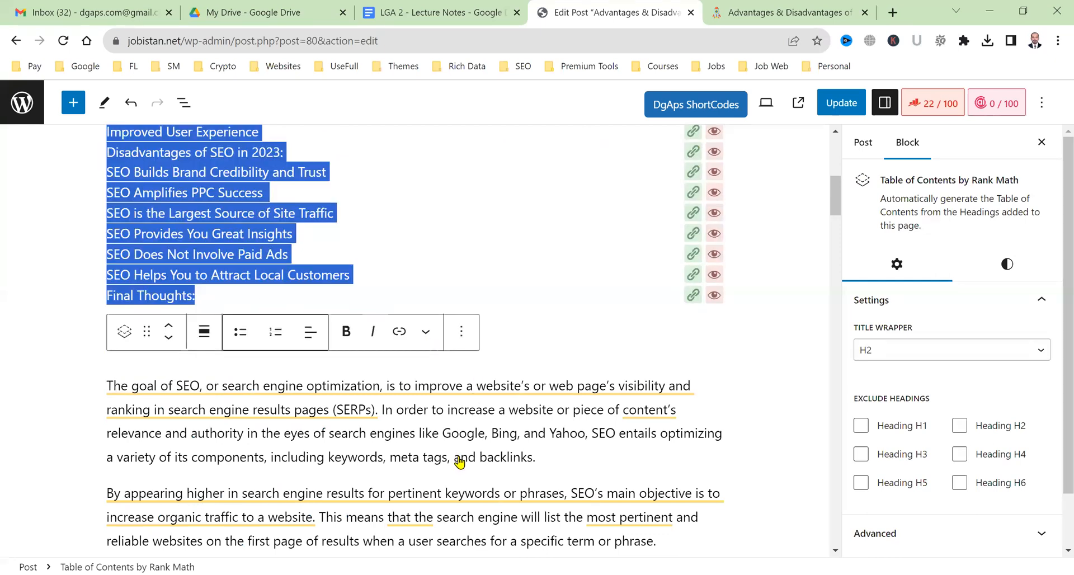
right_click(472, 403)
left_click(473, 403)
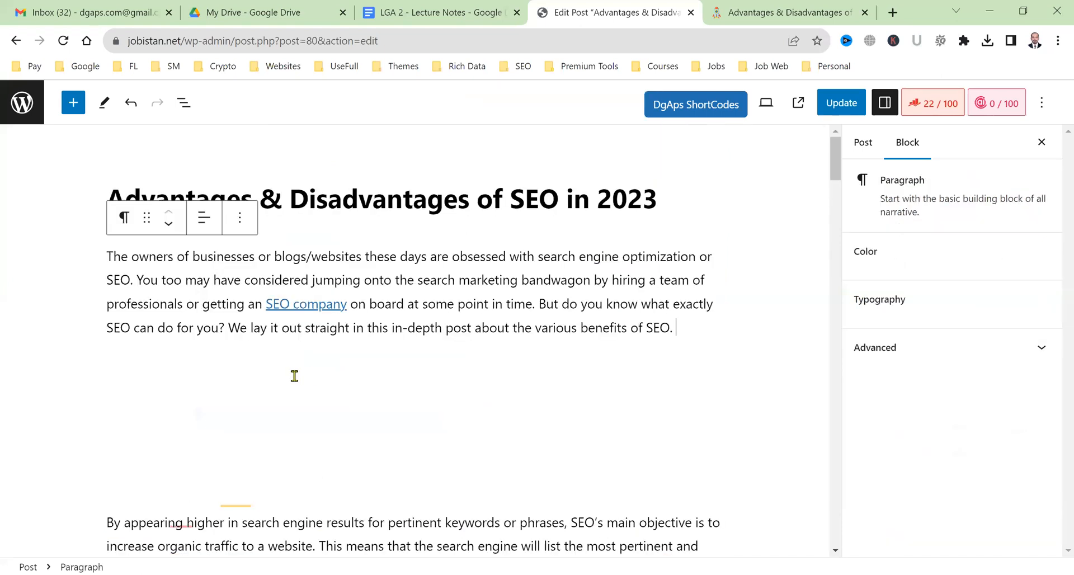
left_click(733, 341)
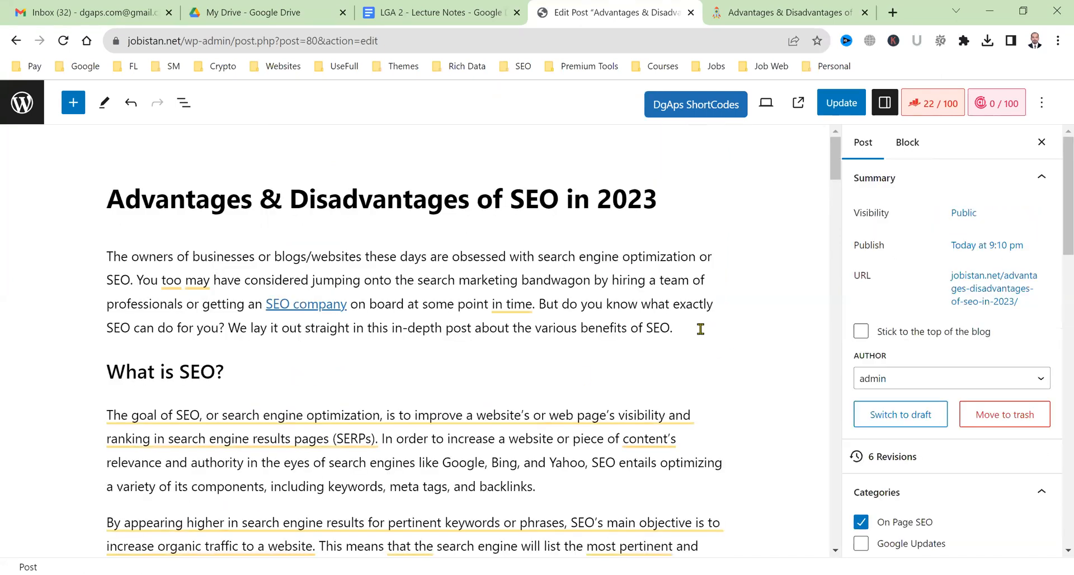
left_click(701, 329)
Reinsert the DgAps TOC block below the intro, found by searching 'toc', and update the post.
key("Return")
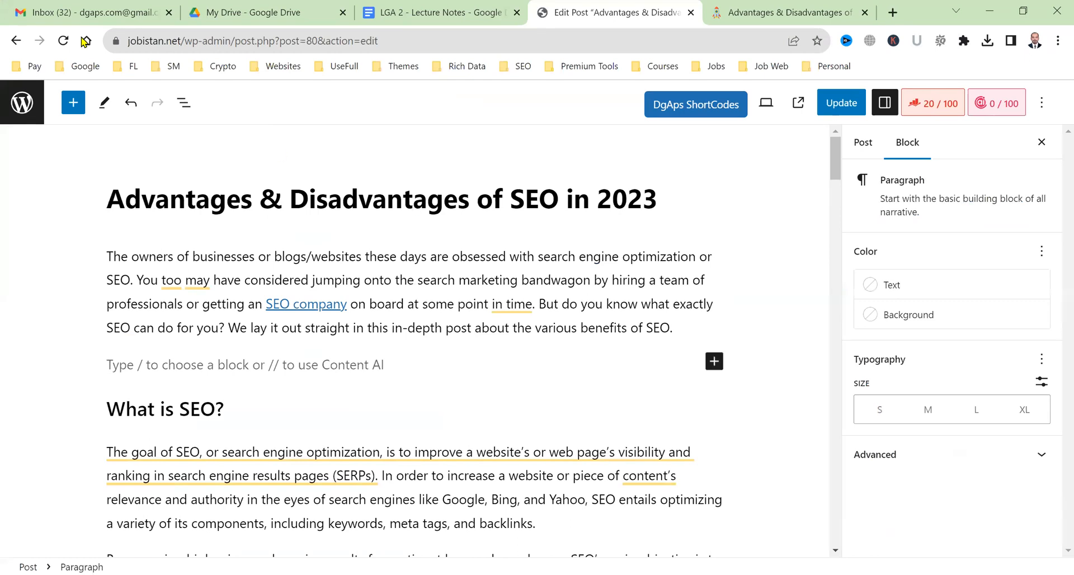
left_click(73, 102)
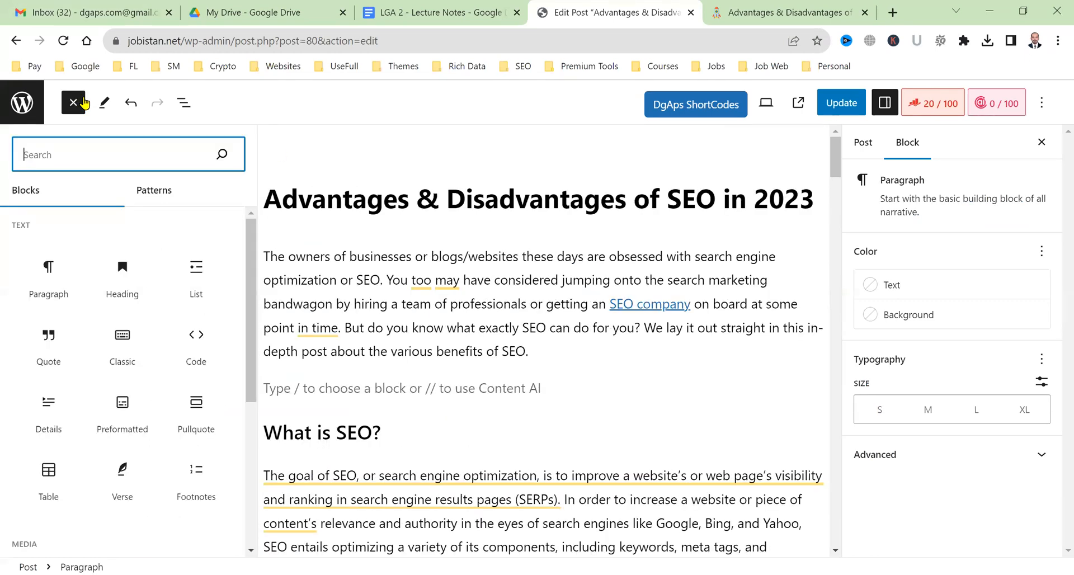
type("table")
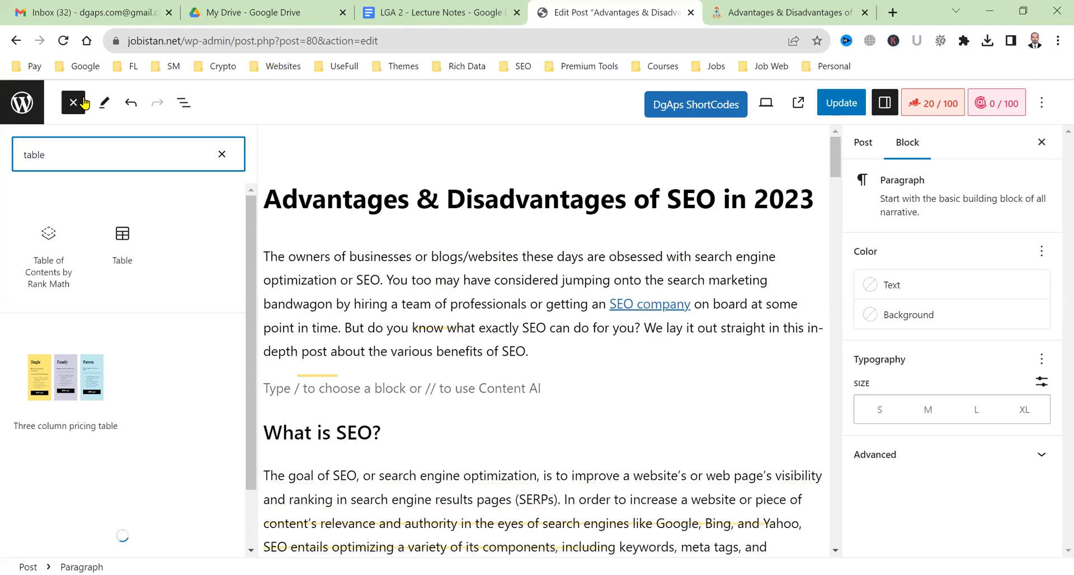
key("BackSpace")
key("BackSpace")
key("BackSpace")
key("BackSpace")
key("BackSpace")
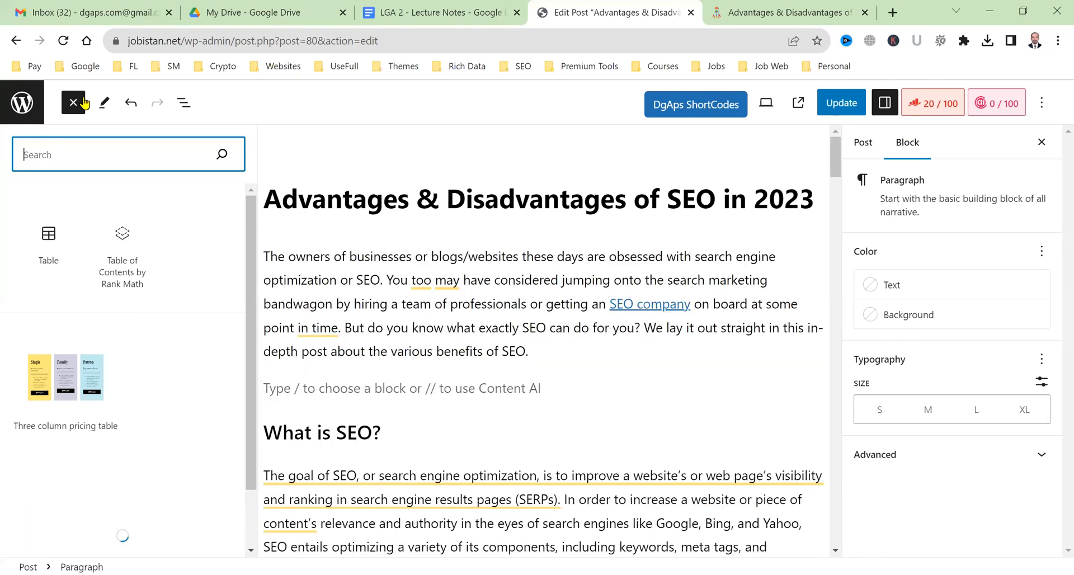
type("toc")
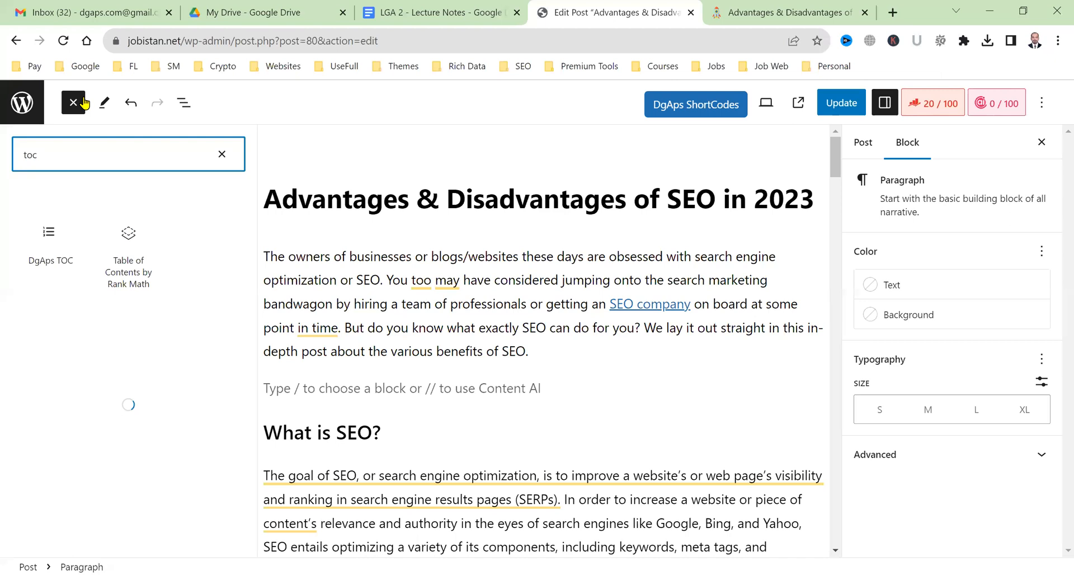
left_click(41, 257)
left_click(648, 353)
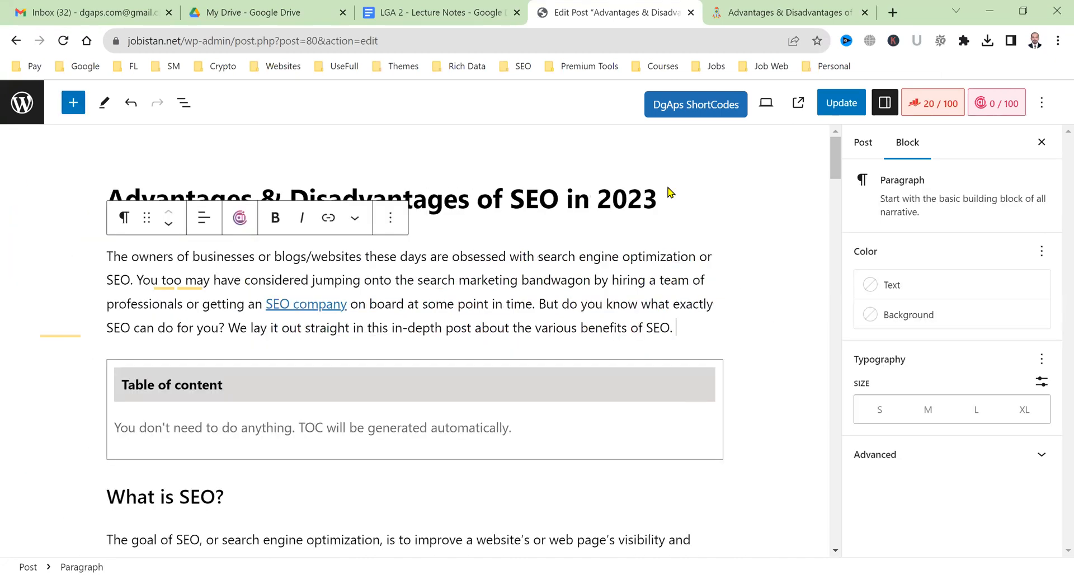
left_click(841, 103)
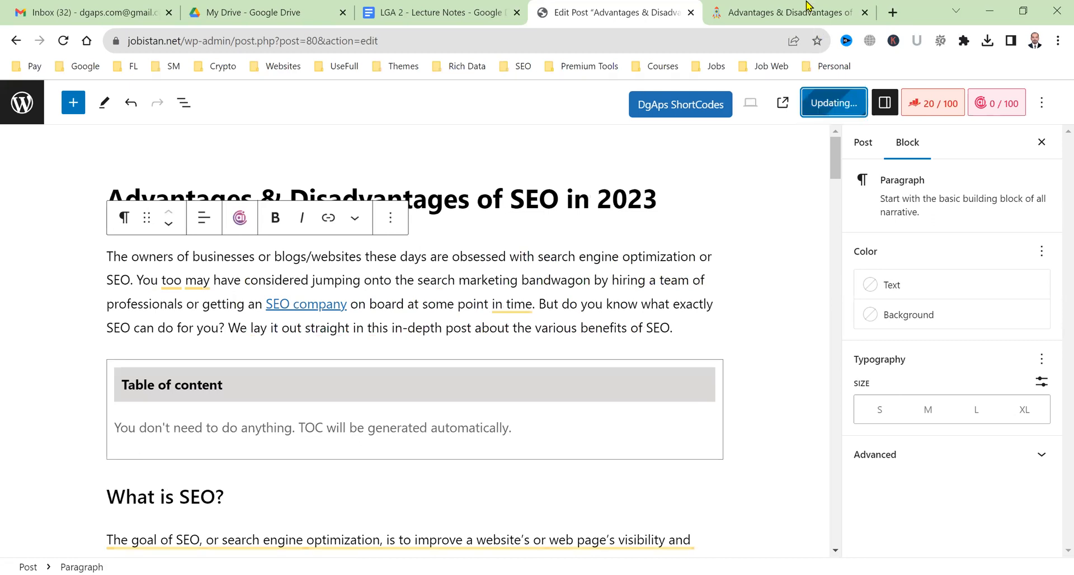
left_click(807, 8)
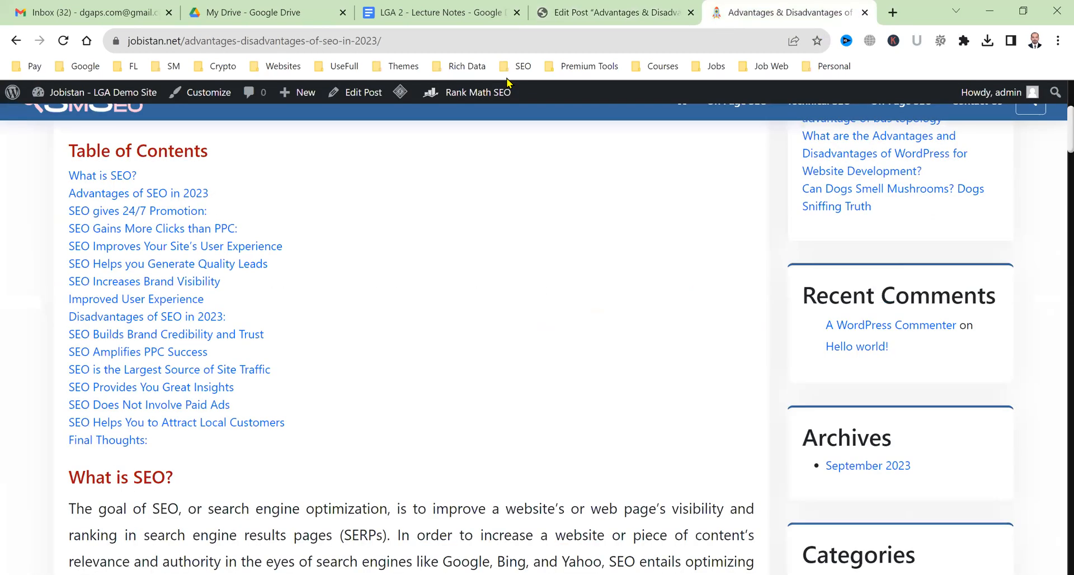
Purge the LiteSpeed cache and confirm the numbered Table Of Content is back on the live post.
left_click(414, 156)
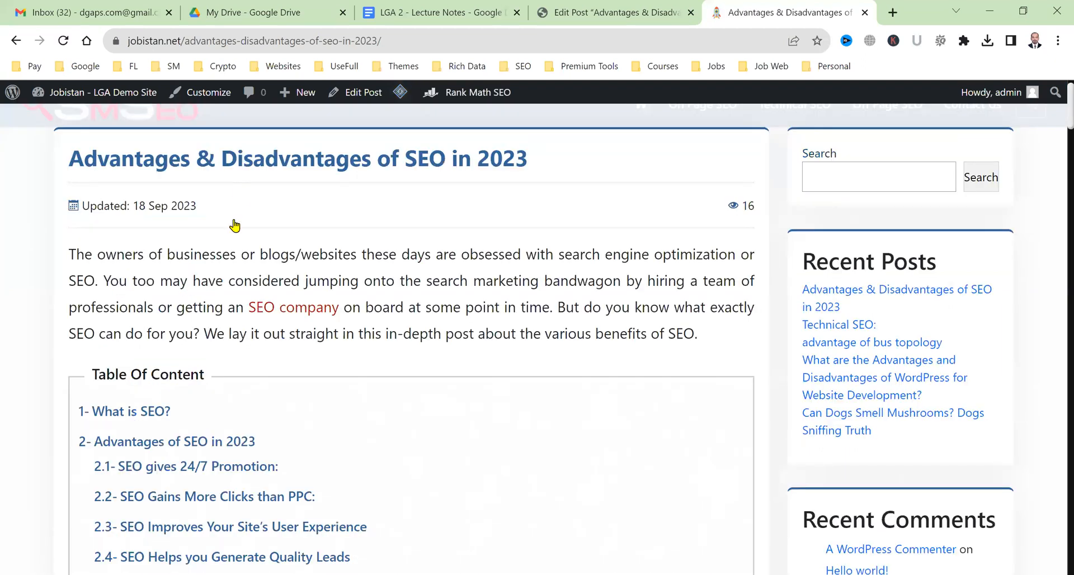
scroll(230, 235, "down", 7)
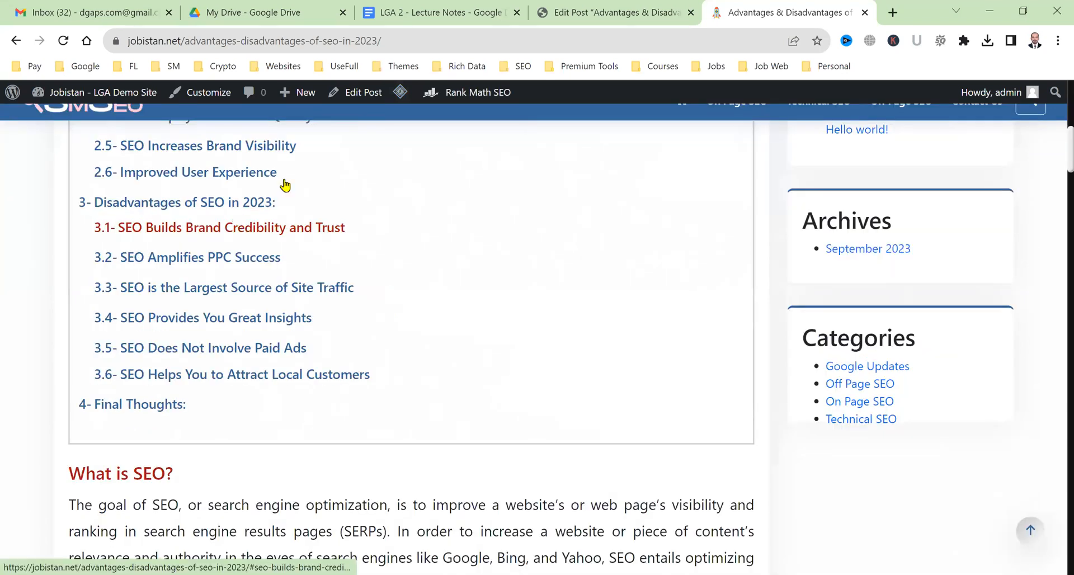
scroll(512, 340, "up", 6)
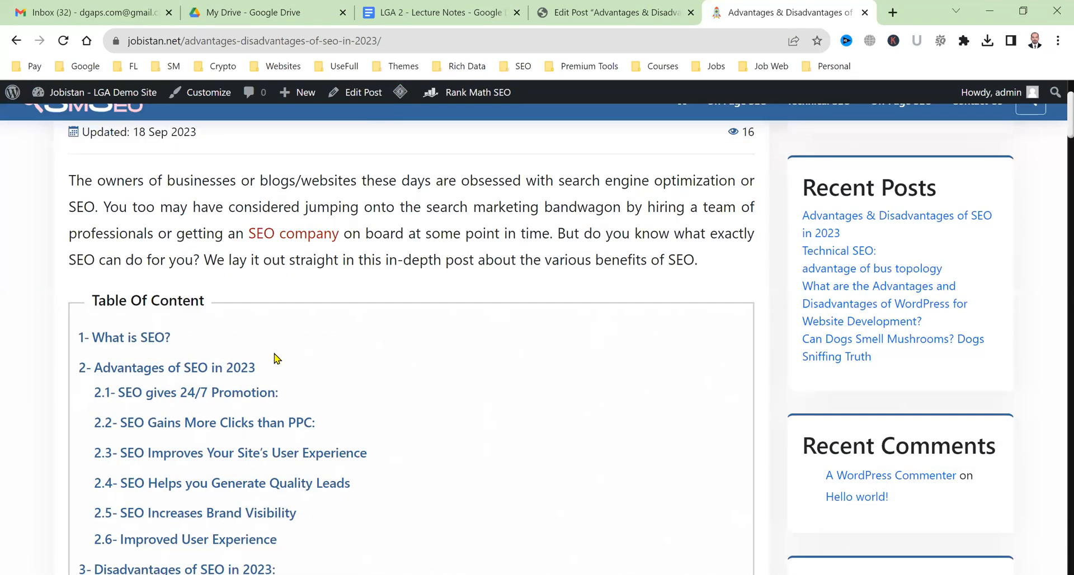
scroll(193, 348, "down", 14)
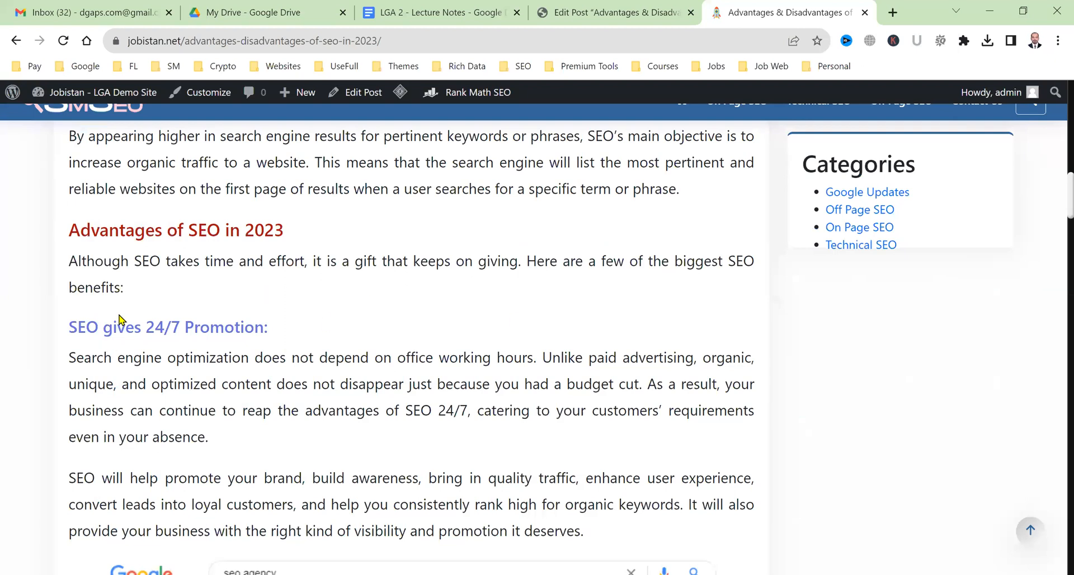
left_click(638, 7)
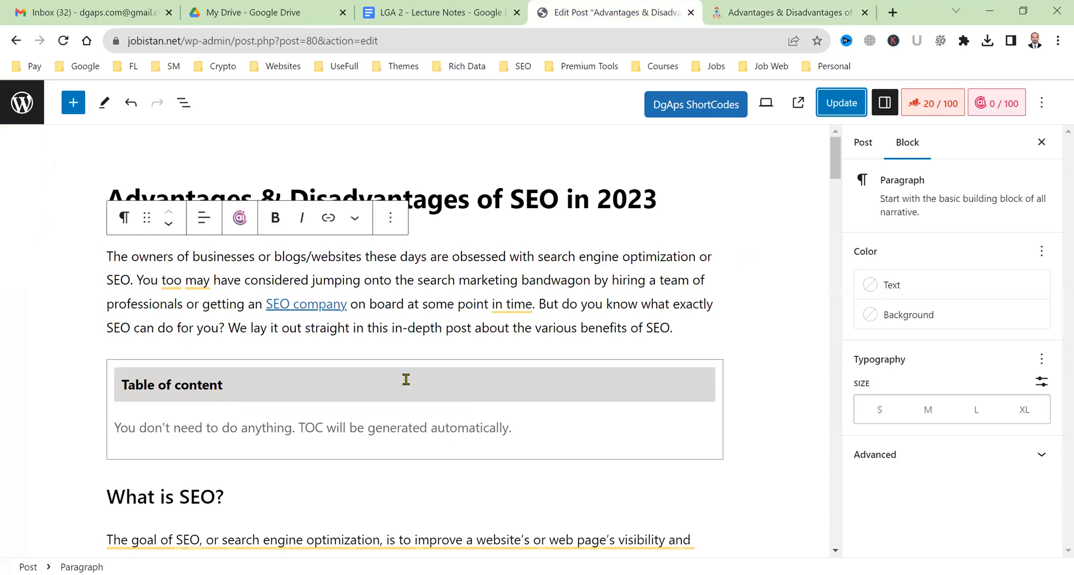
Add a DgAps Green Box after the 'benefits:' line with the heading 'Benefits of SEO'.
scroll(406, 379, "down", 6)
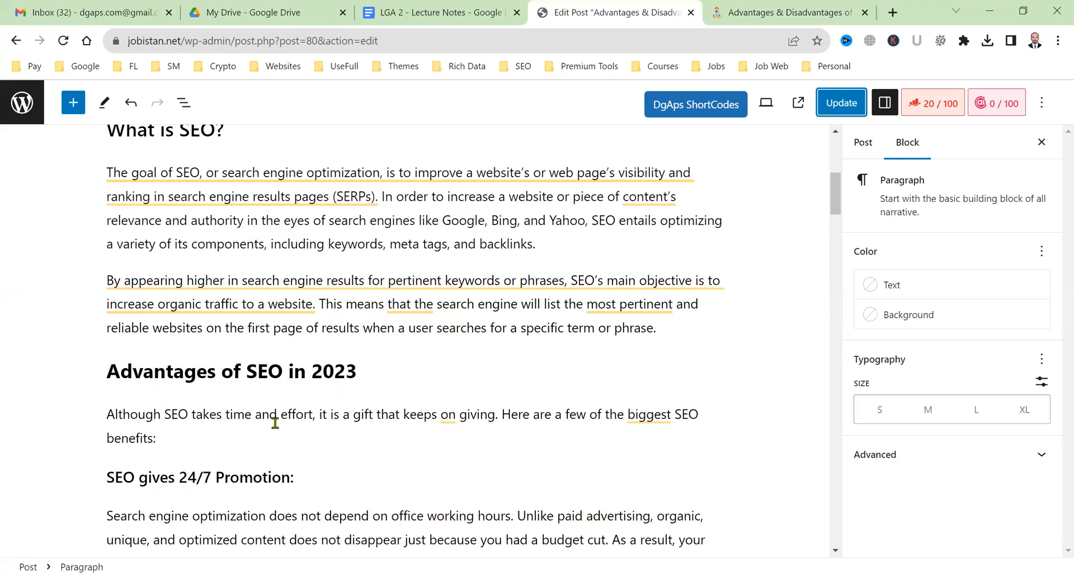
left_click(247, 439)
key("Return")
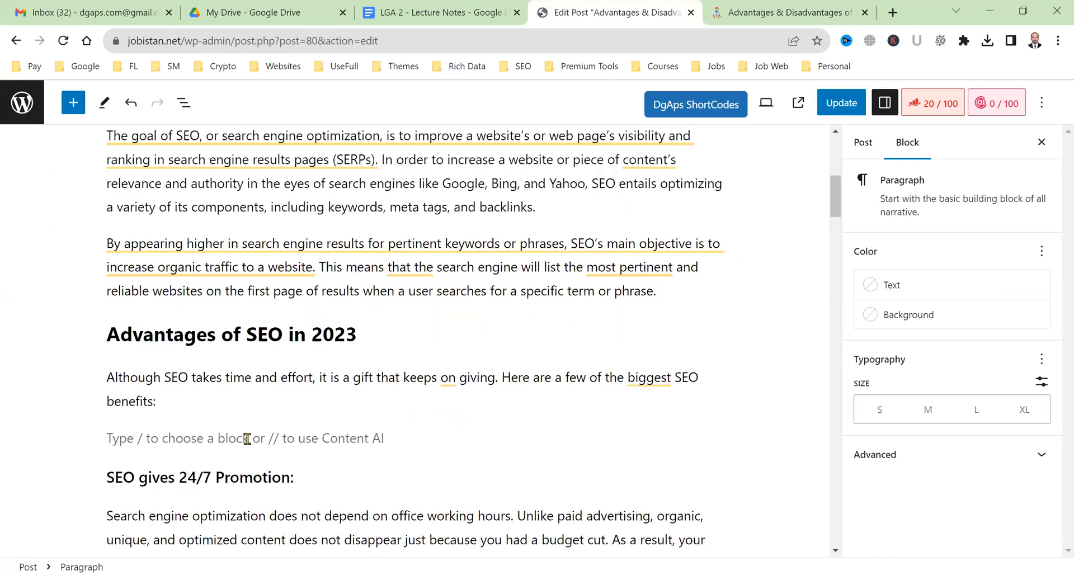
scroll(728, 323, "down", 2)
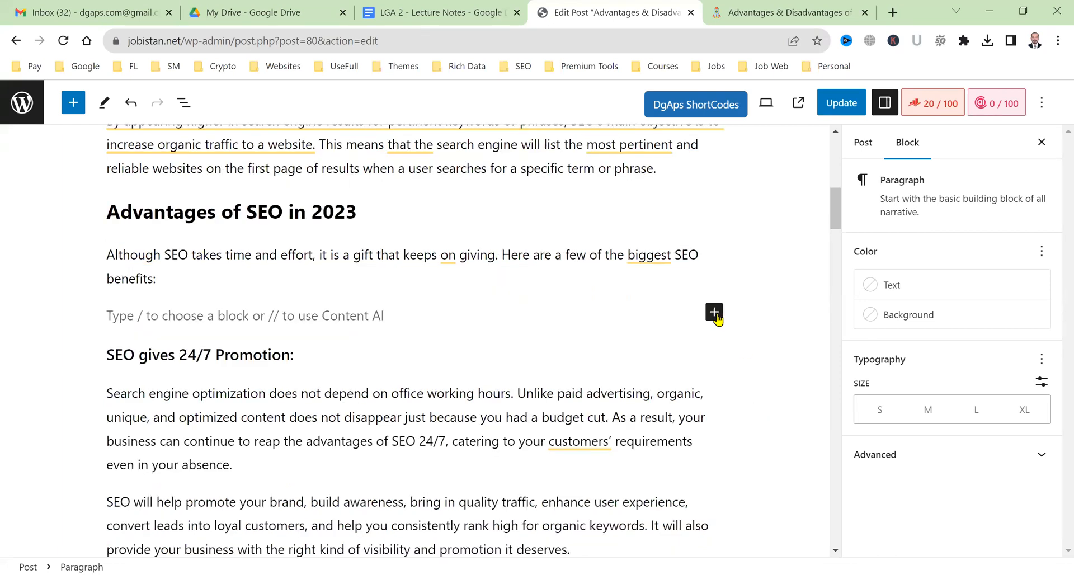
left_click(715, 313)
type("dga")
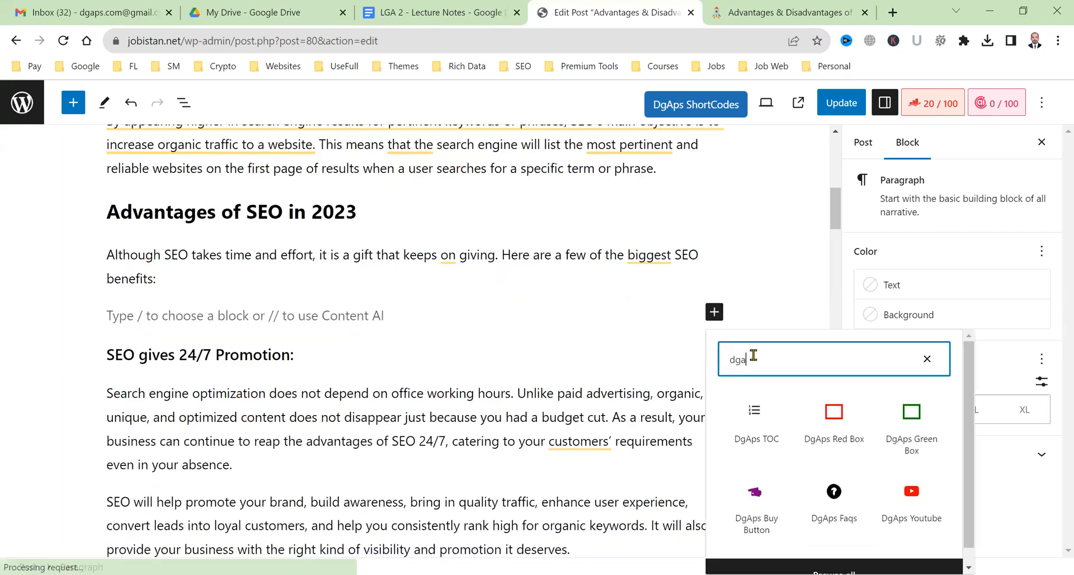
left_click(912, 426)
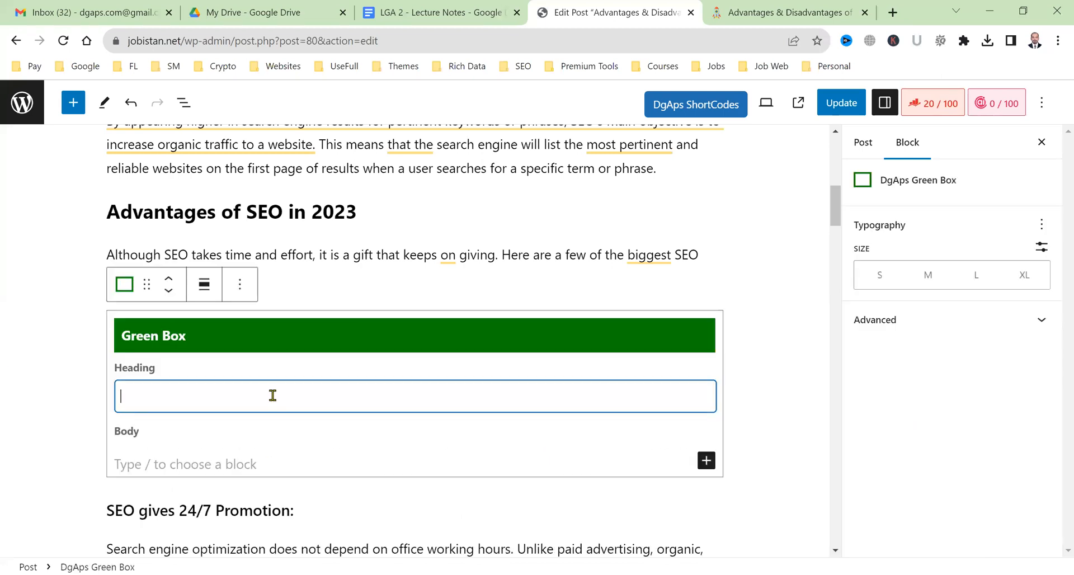
type("Benefits of SEO")
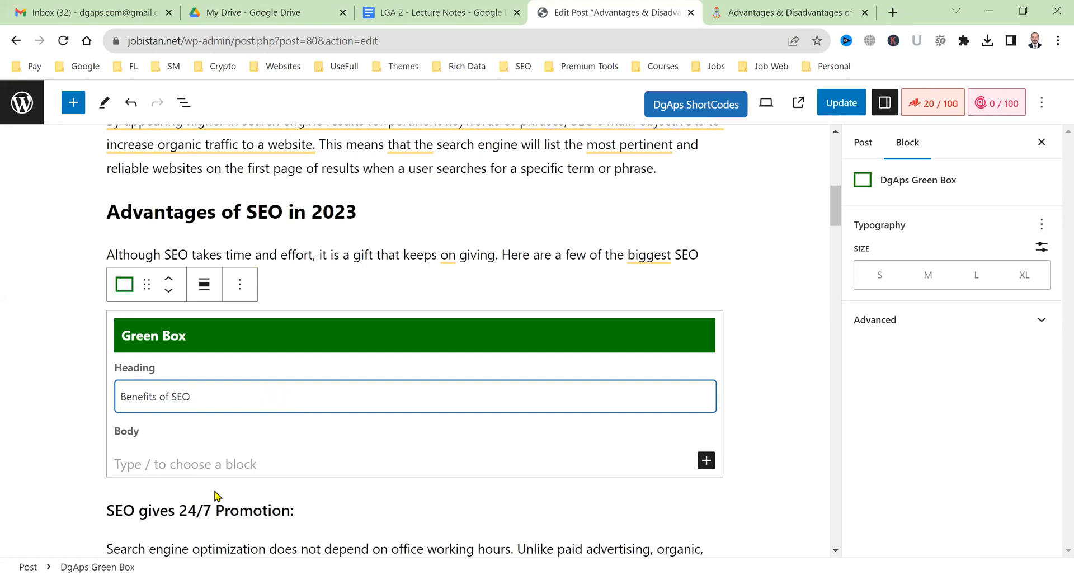
Write the Green Box intro sentence about the benefits of SEO and start an 'Advantage Heading' line.
left_click(223, 463)
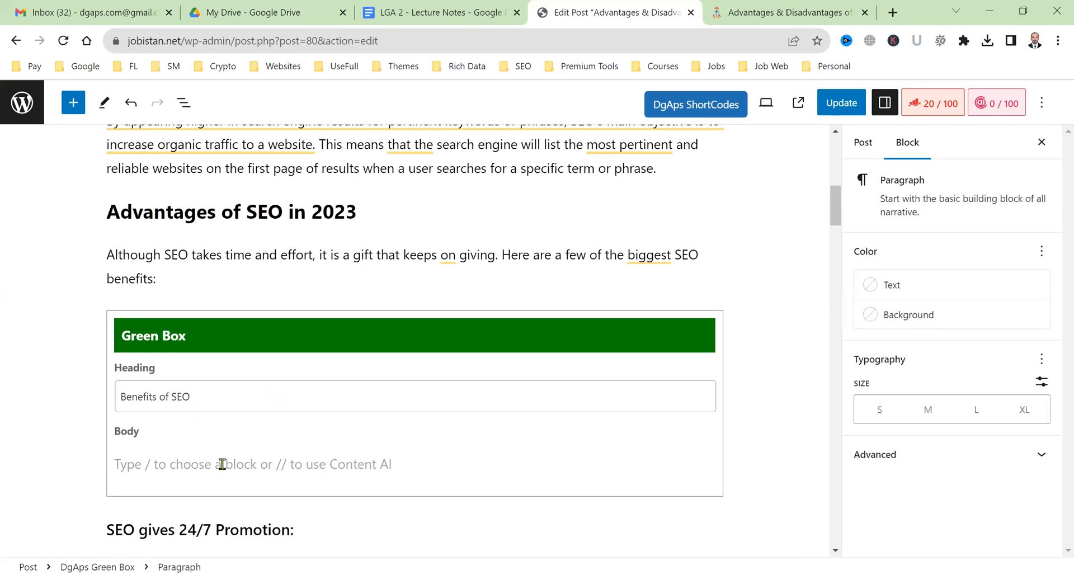
type("Th")
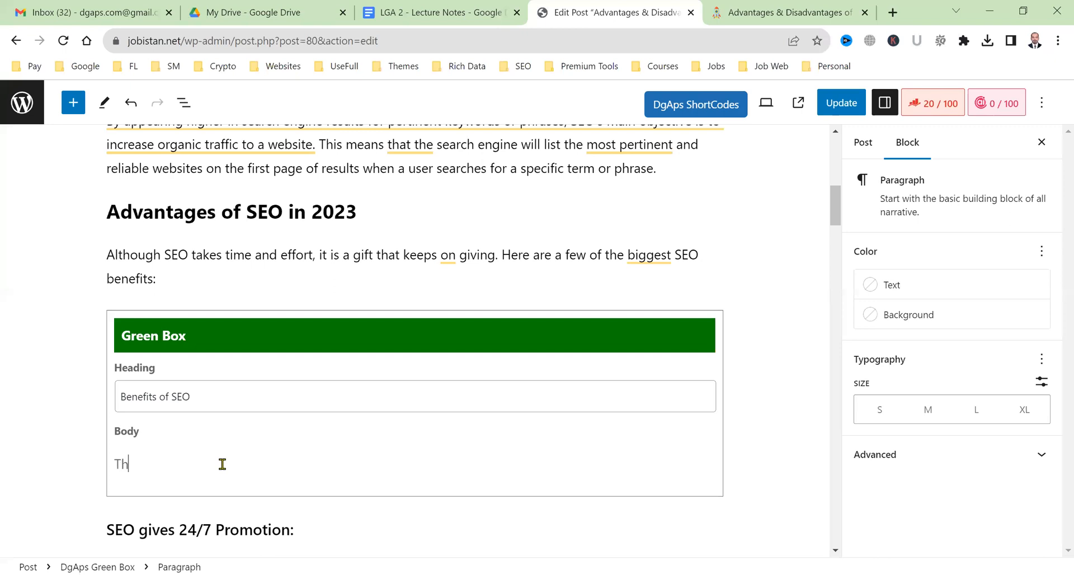
key("BackSpace")
type("Here you will write a line about ")
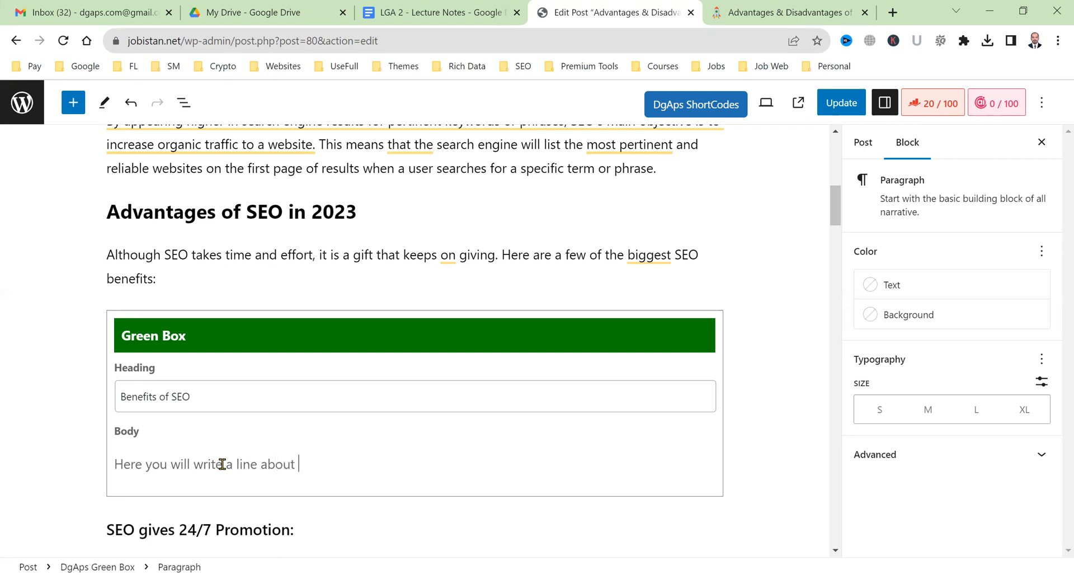
type("benefits of SEO. and th")
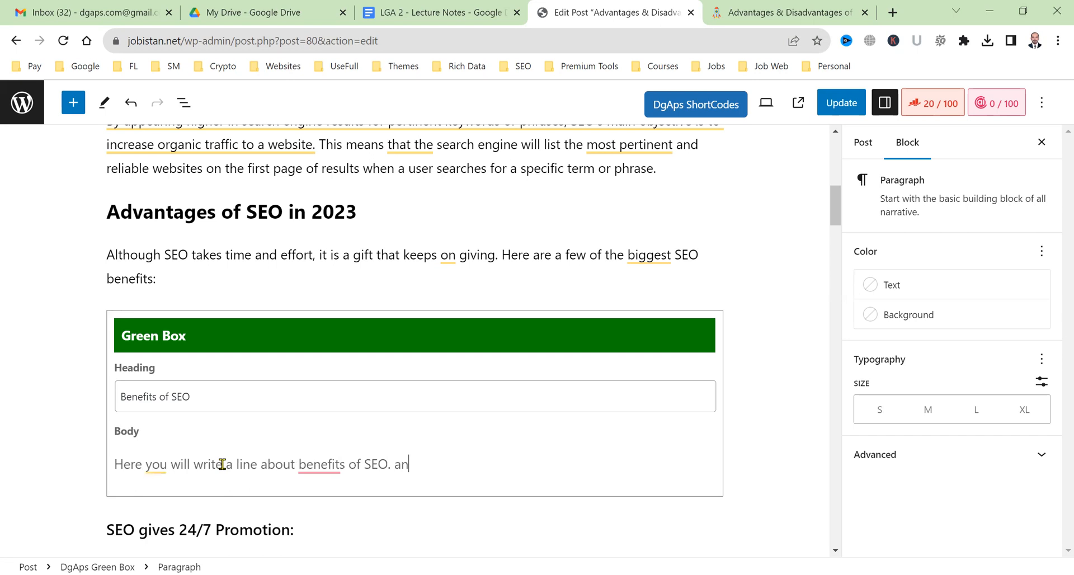
key("BackSpace")
key("BackSpace")
key("BackSpace")
key("BackSpace")
key("BackSpace")
key("BackSpace")
type("Then, you will give the list.")
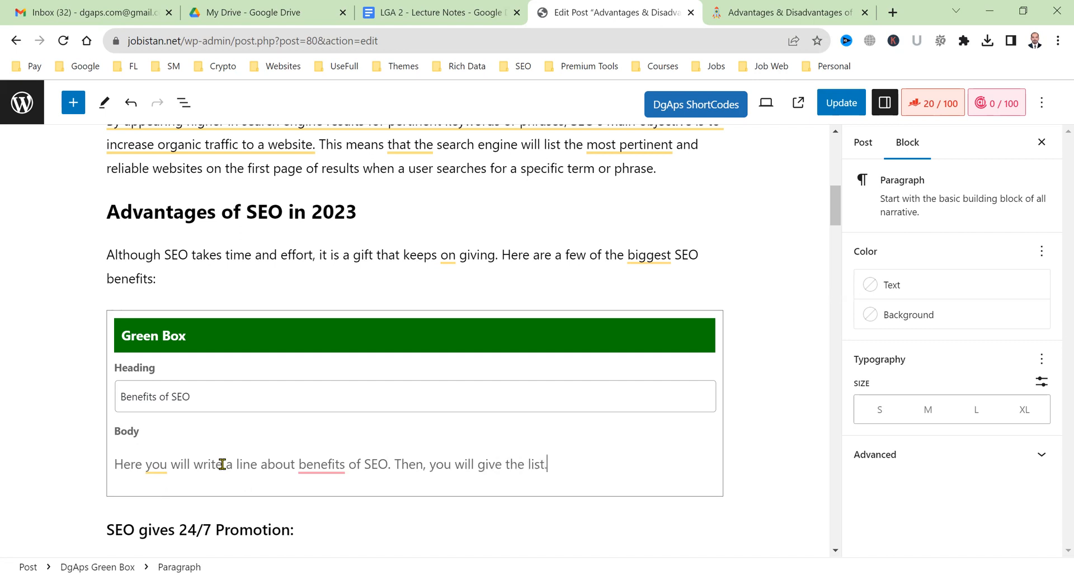
key("Return")
mouse_move(316, 431)
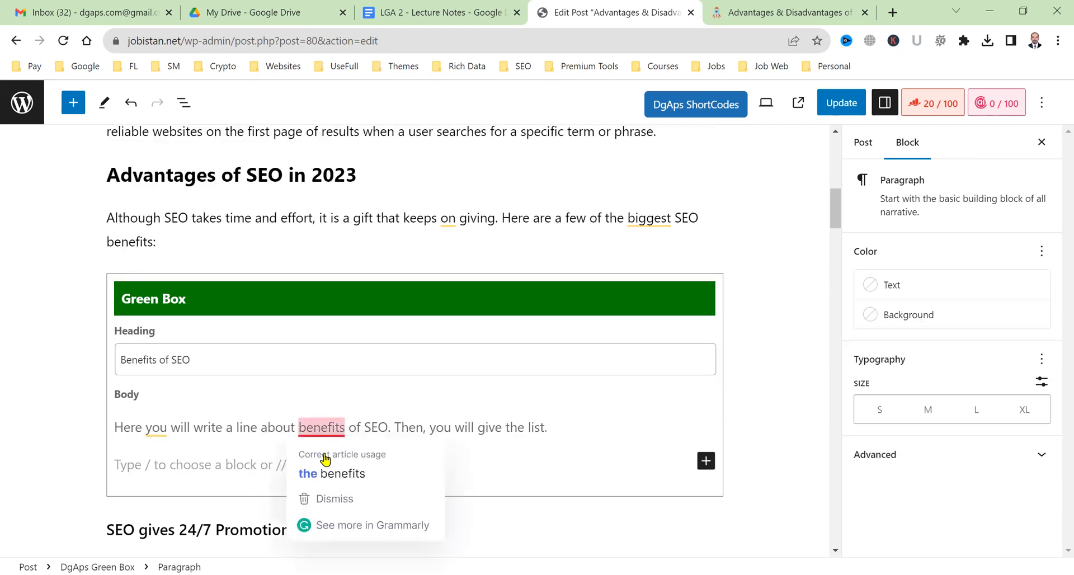
left_click(329, 473)
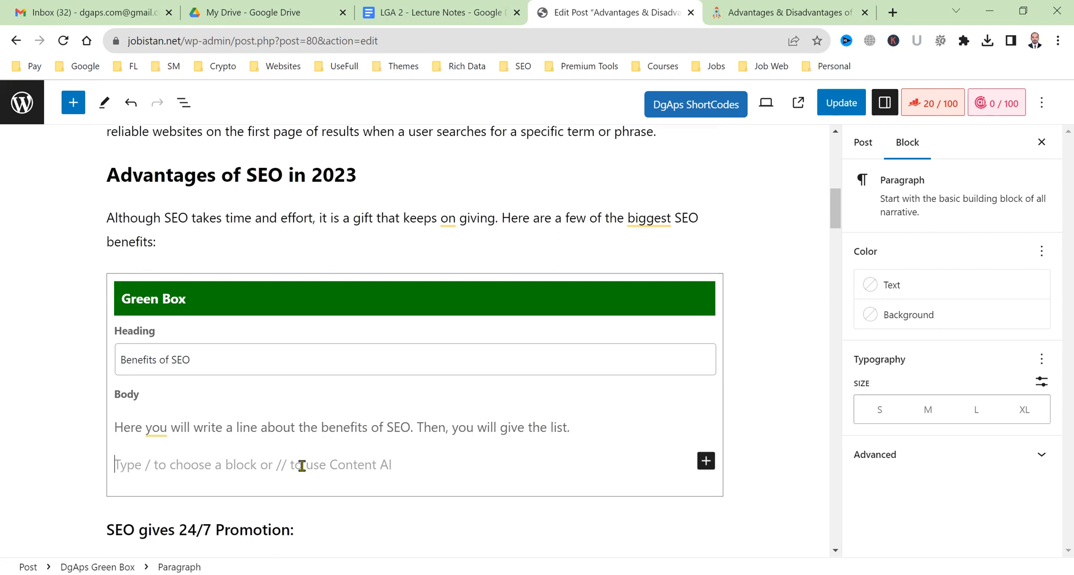
type("Advantage")
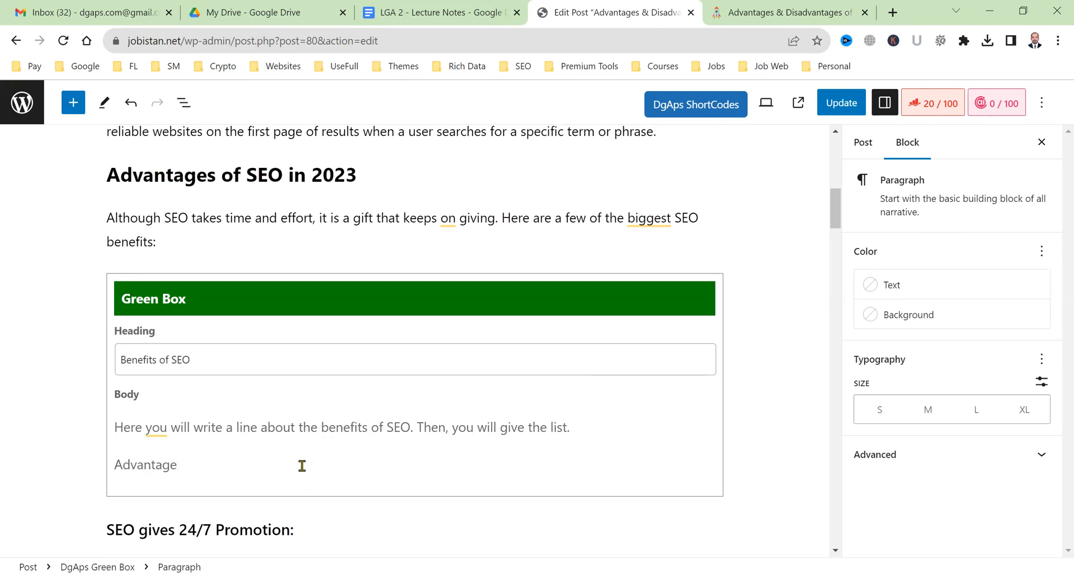
type(" Heading")
Turn the 'Advantages Heading 1' line into a bulleted list.
key("BackSpace")
key("BackSpace")
type("Headin")
type("ing ")
type("1")
left_click_drag(266, 465, 116, 471)
key("ctrl+c")
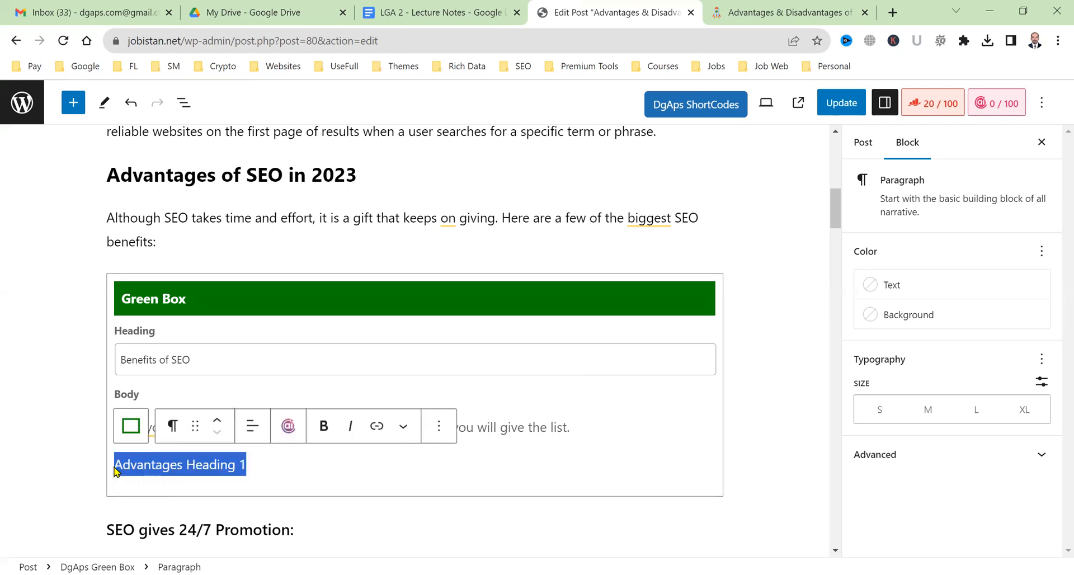
left_click(169, 428)
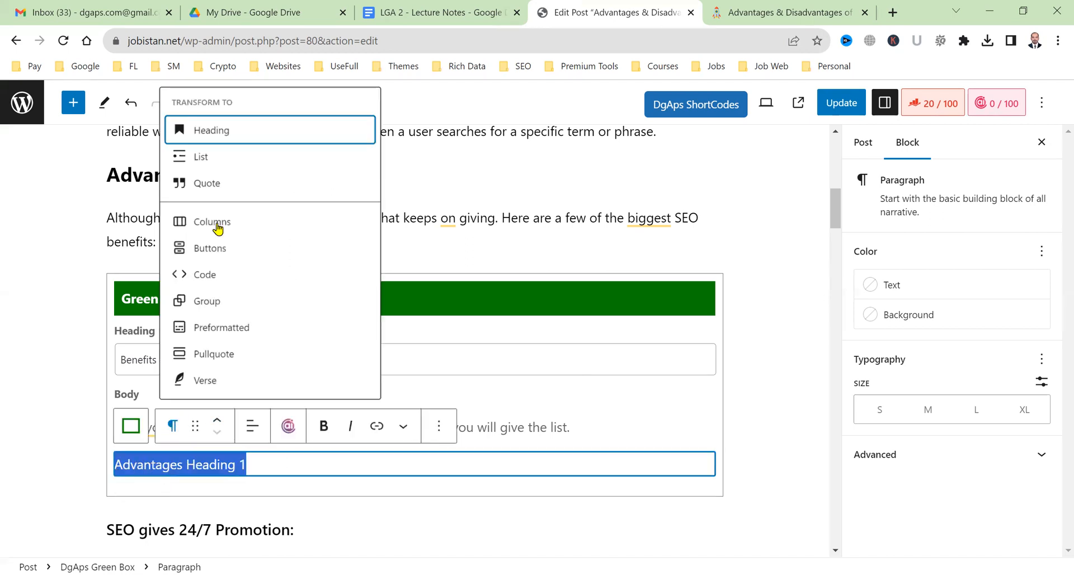
left_click(216, 158)
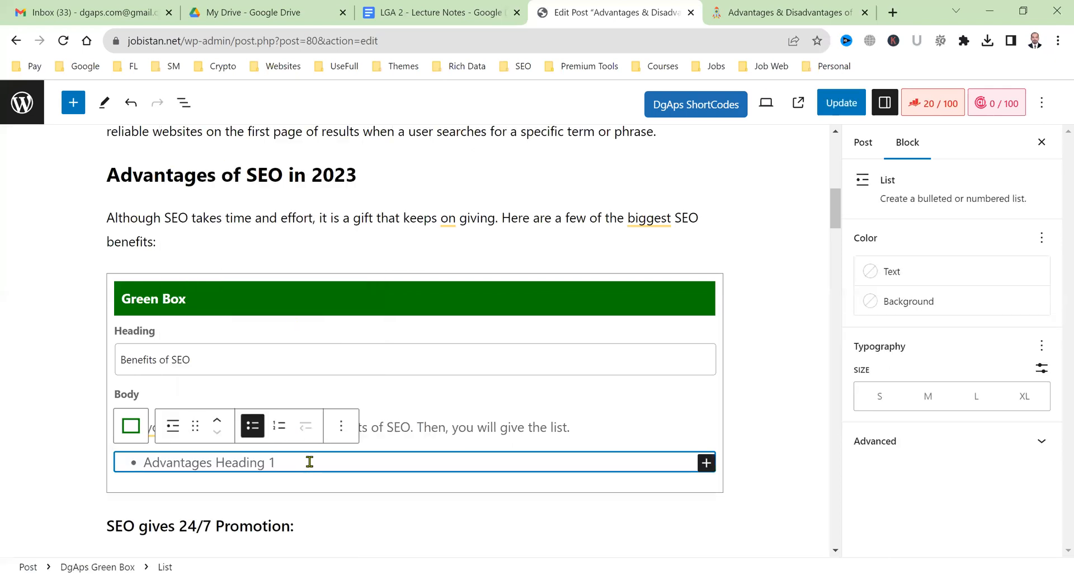
Add bullets Advantages Heading 2 through 6 and update the post.
left_click(309, 462)
key("Return")
key("ctrl+v")
key("BackSpace")
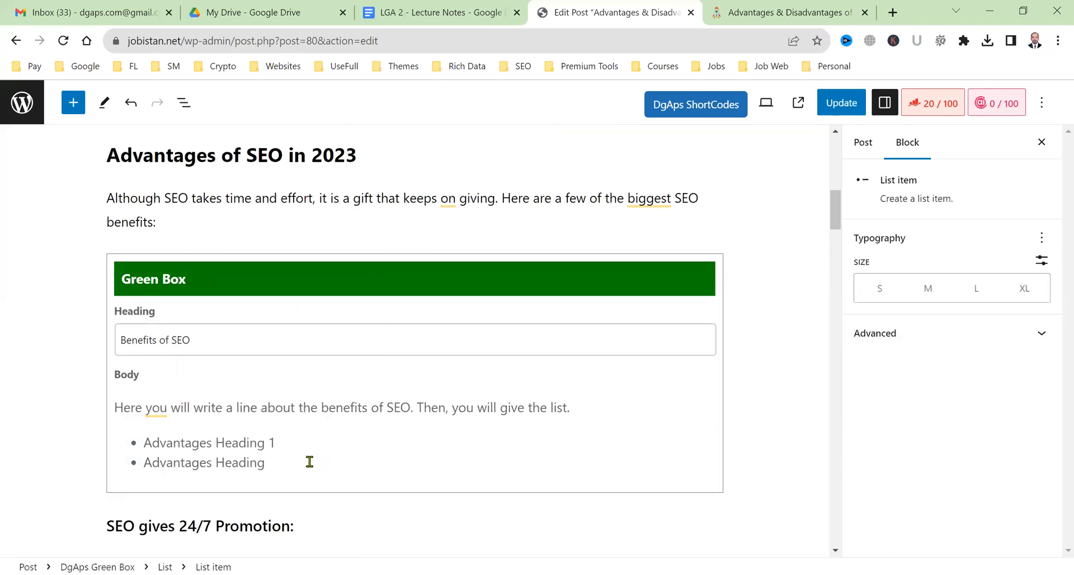
type("2")
key("Return")
key("ctrl+v")
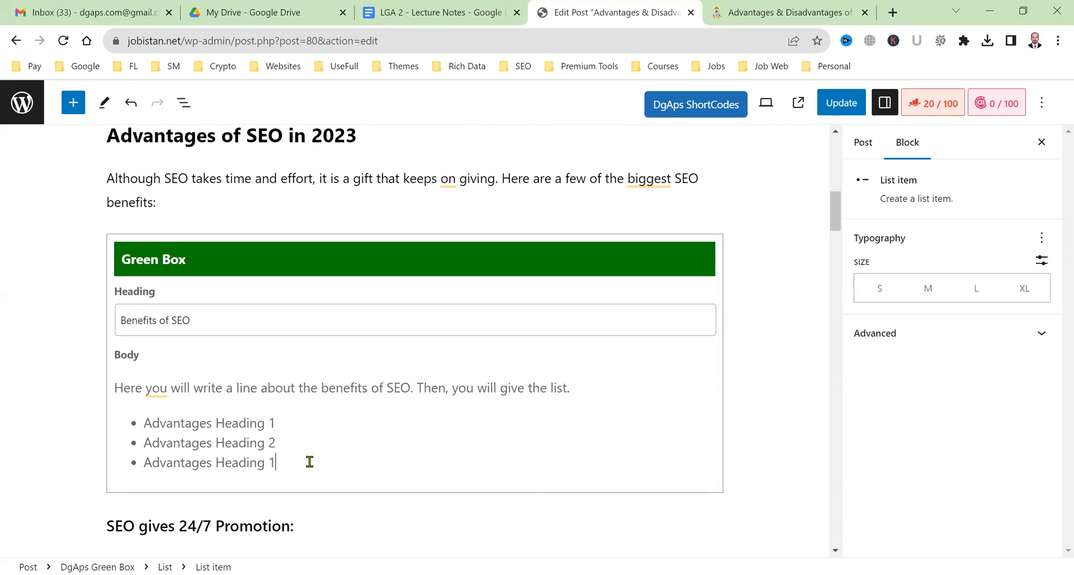
key("Return")
key("ctrl+v")
type("4")
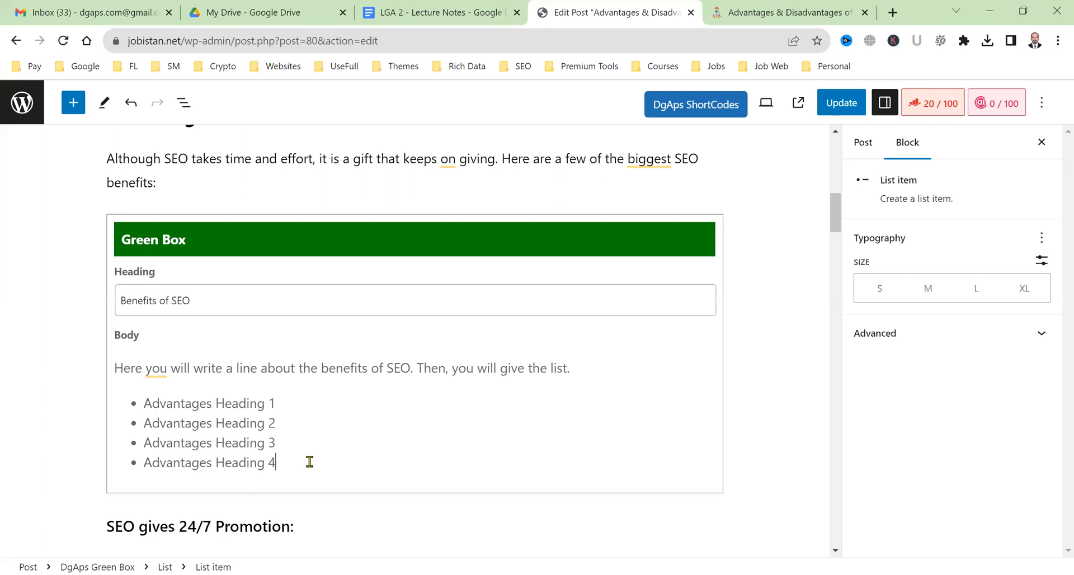
key("Return")
key("ctrl+v")
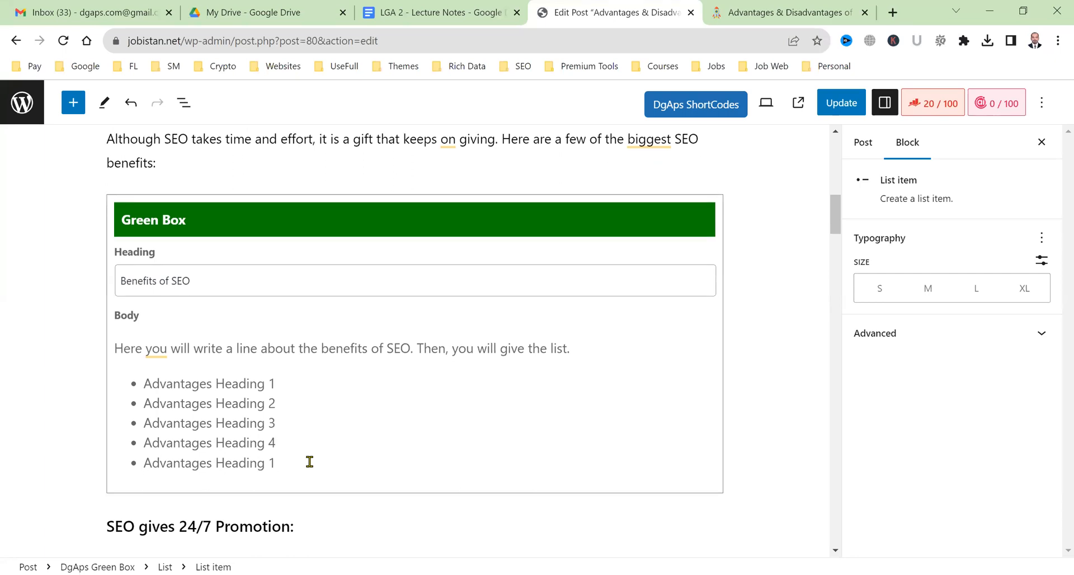
key("Return")
key("ctrl+v")
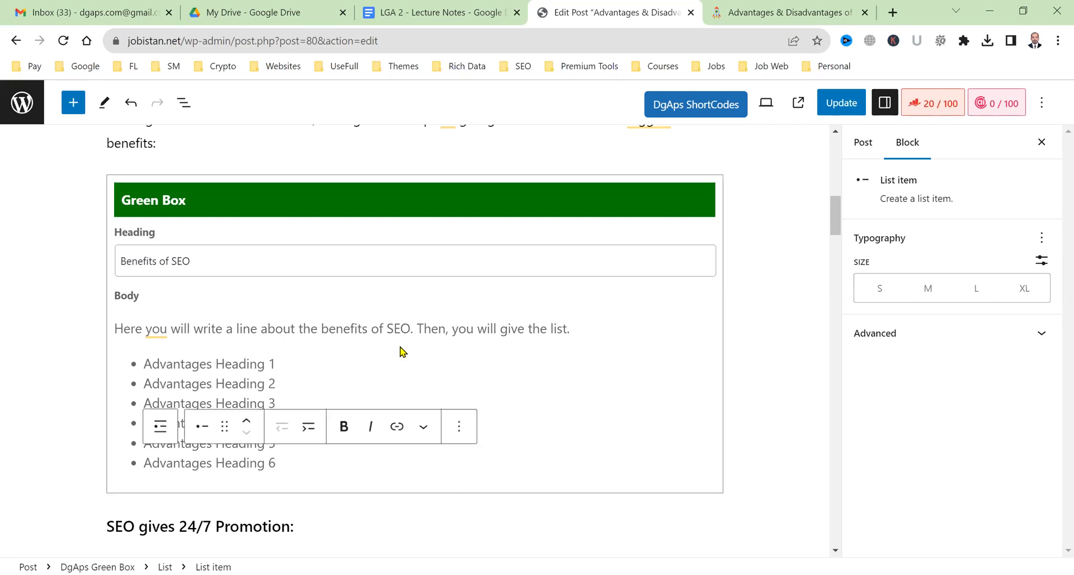
left_click(834, 106)
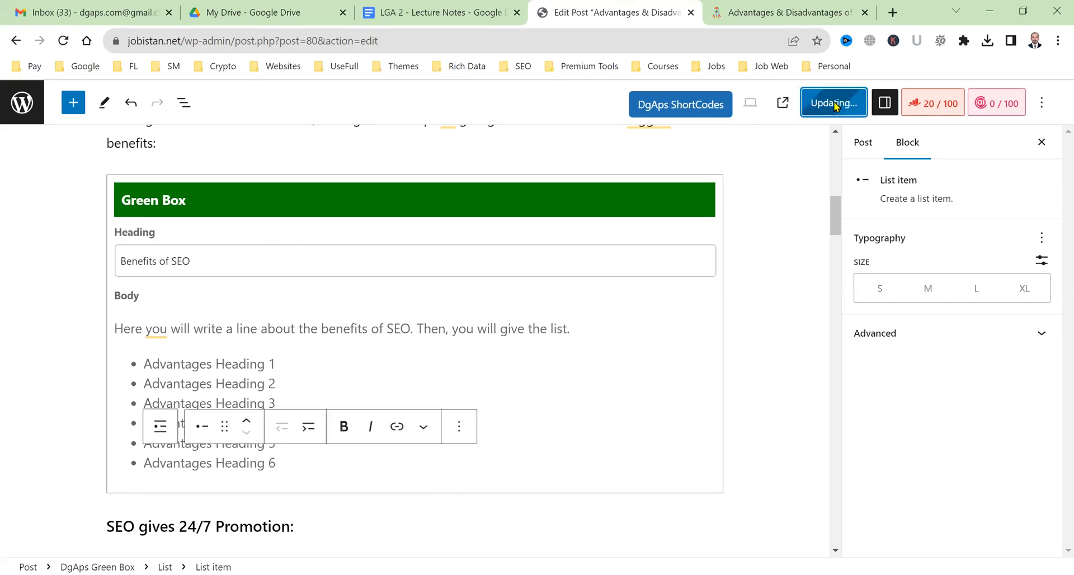
left_click(784, 11)
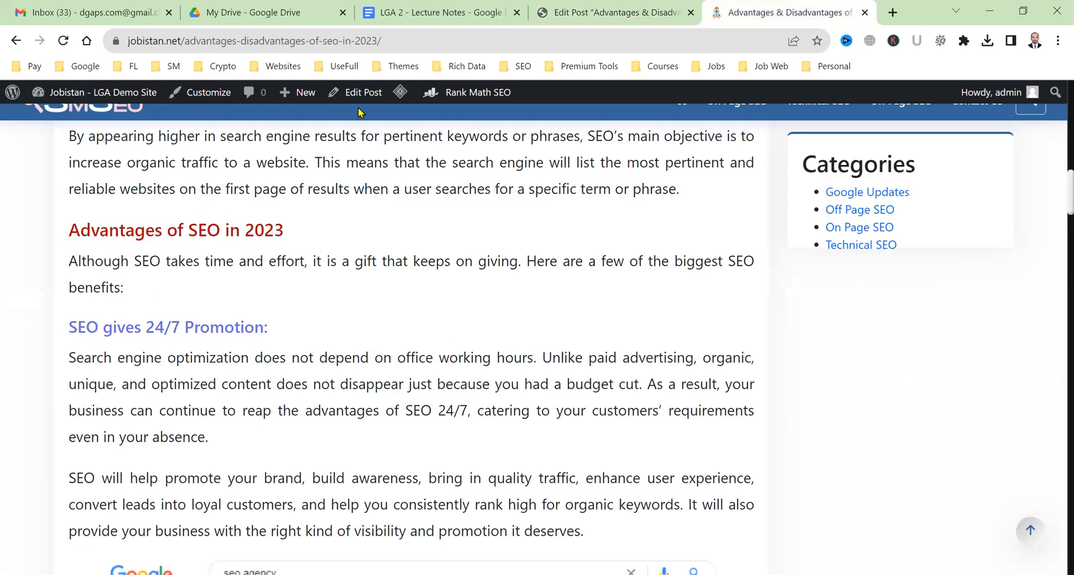
mouse_move(399, 98)
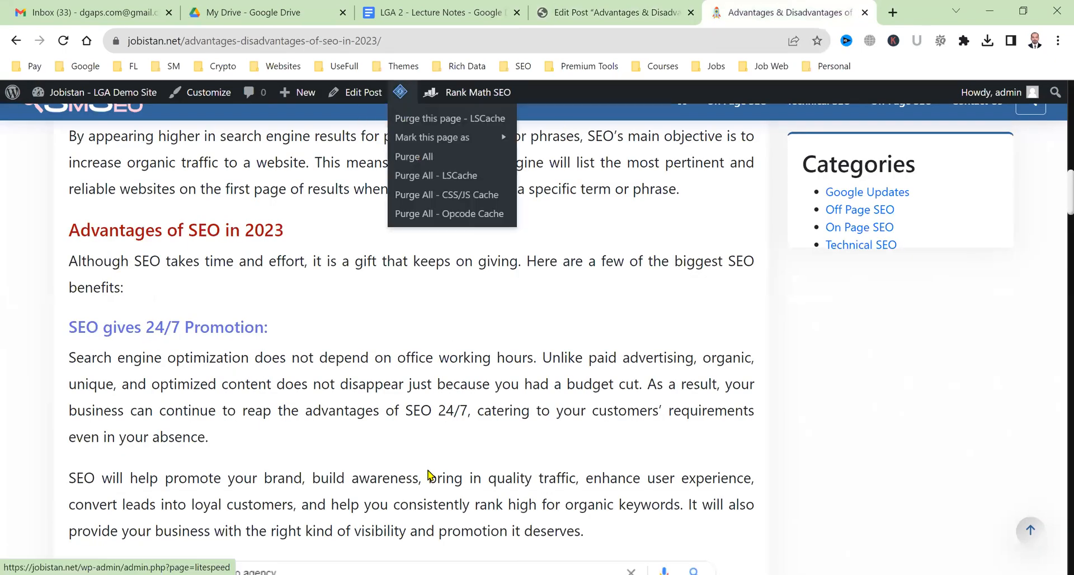
key("F5")
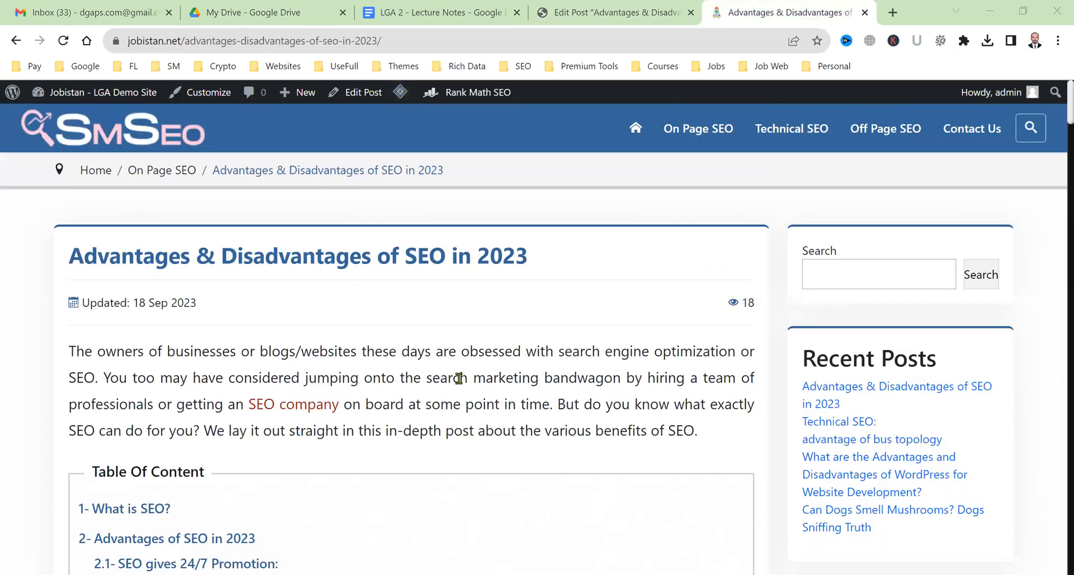
scroll(459, 379, "down", 20)
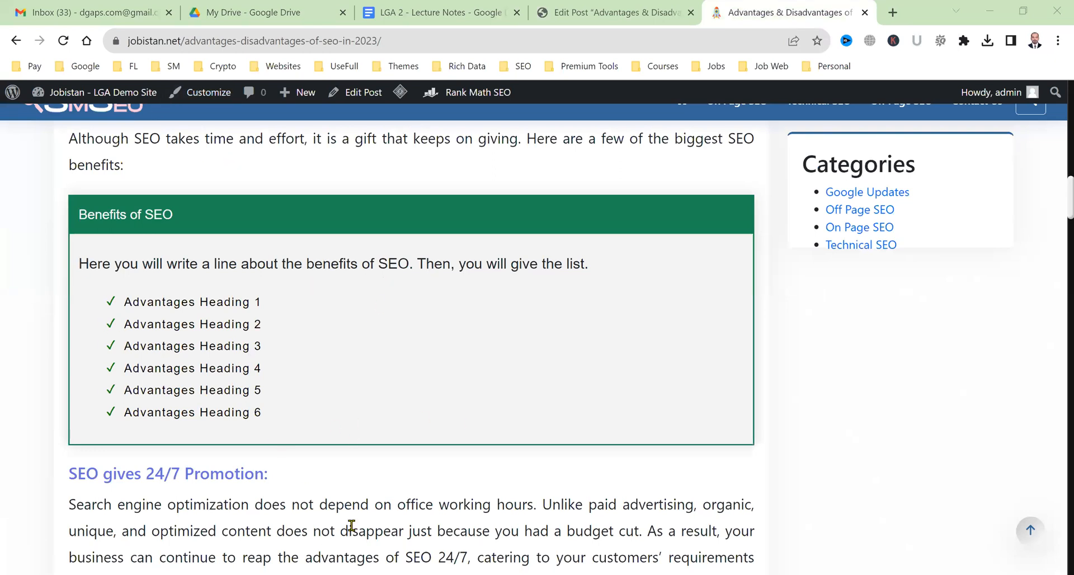
scroll(312, 502, "up", 2)
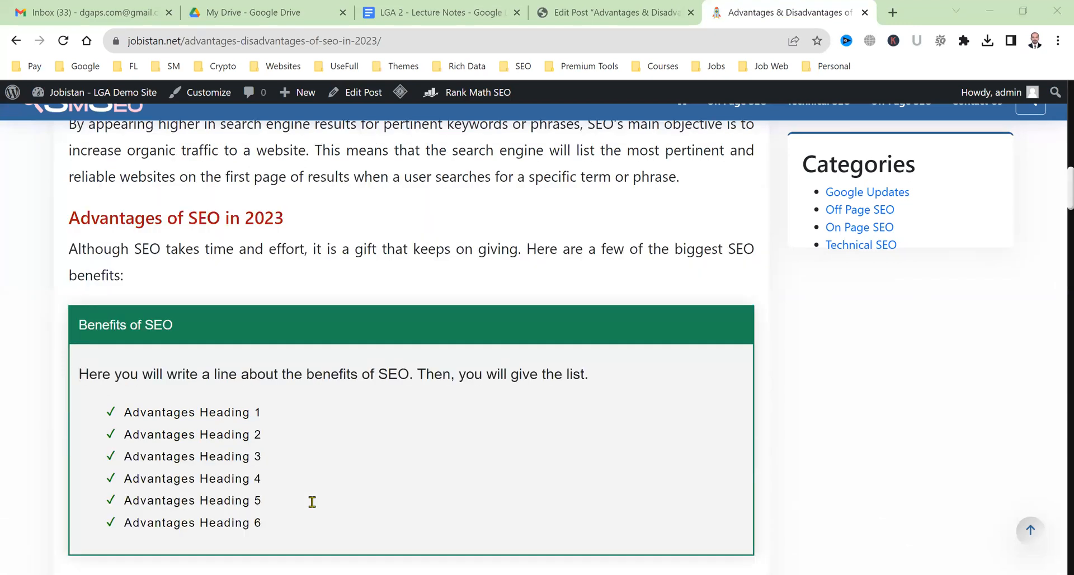
scroll(312, 503, "down", 2)
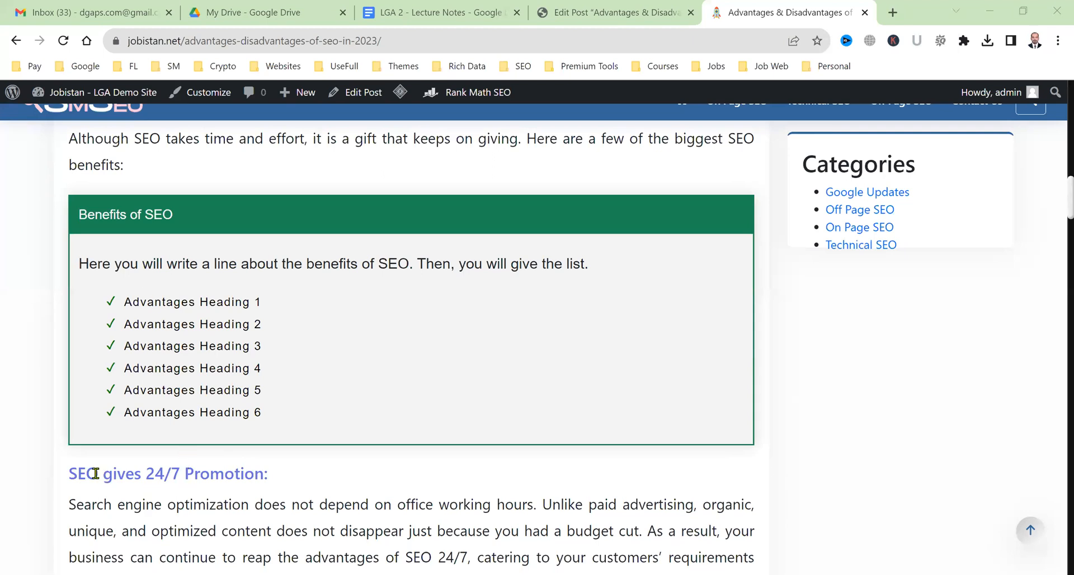
left_click_drag(210, 475, 97, 476)
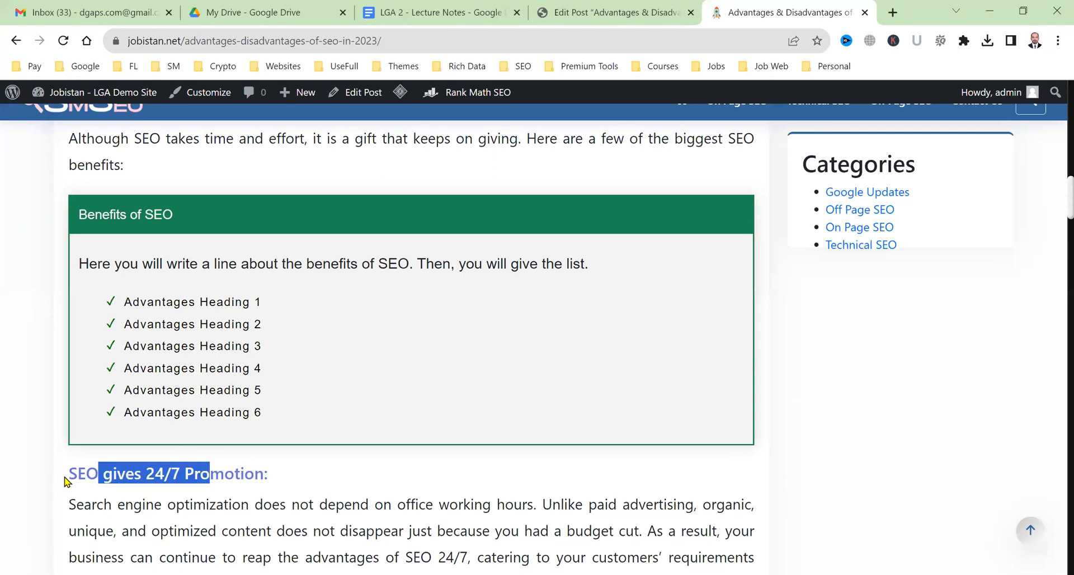
left_click(65, 477)
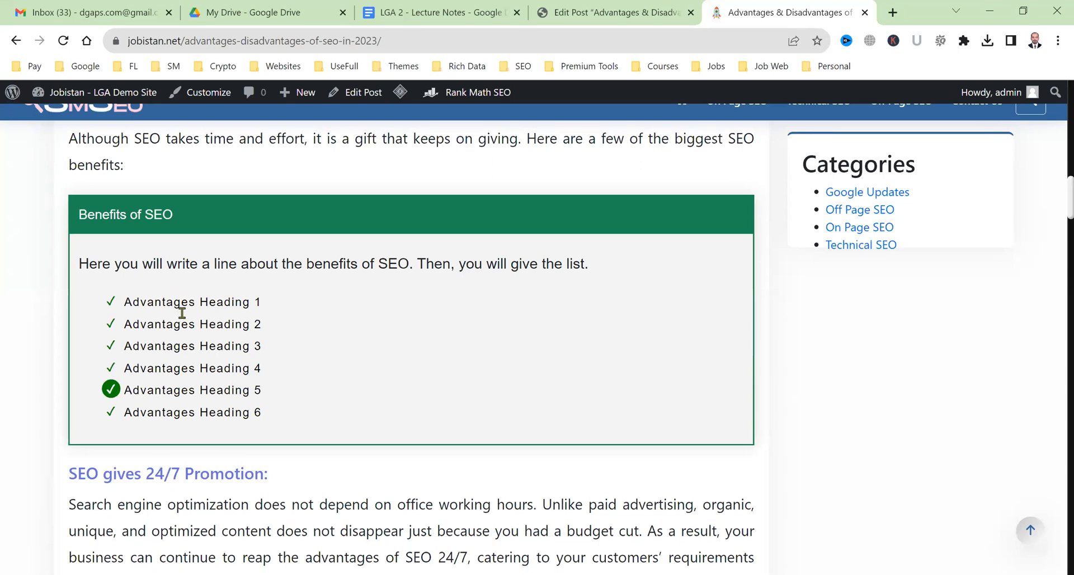
left_click_drag(140, 306, 238, 305)
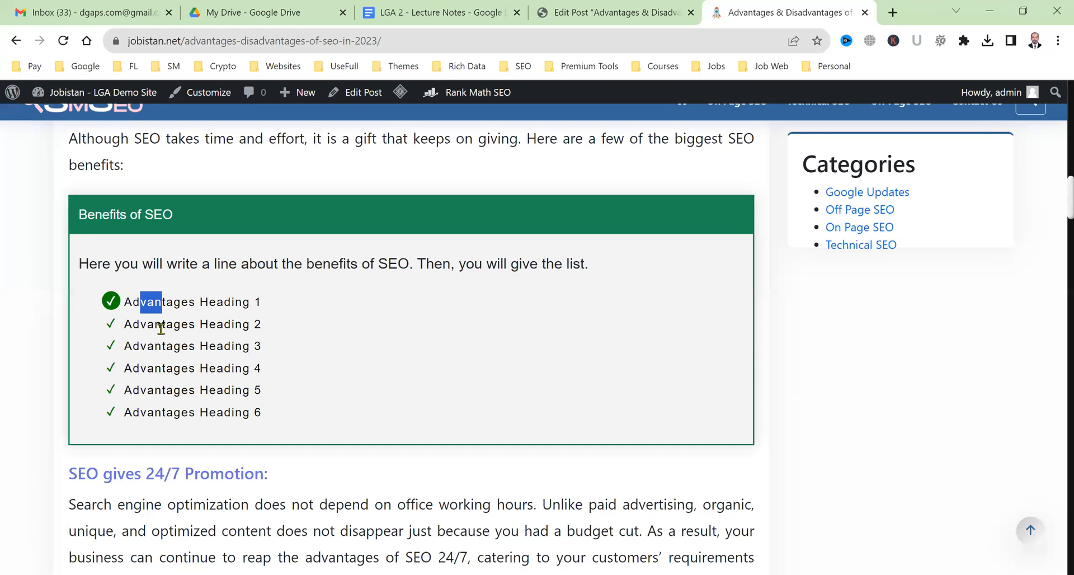
left_click_drag(147, 348, 244, 365)
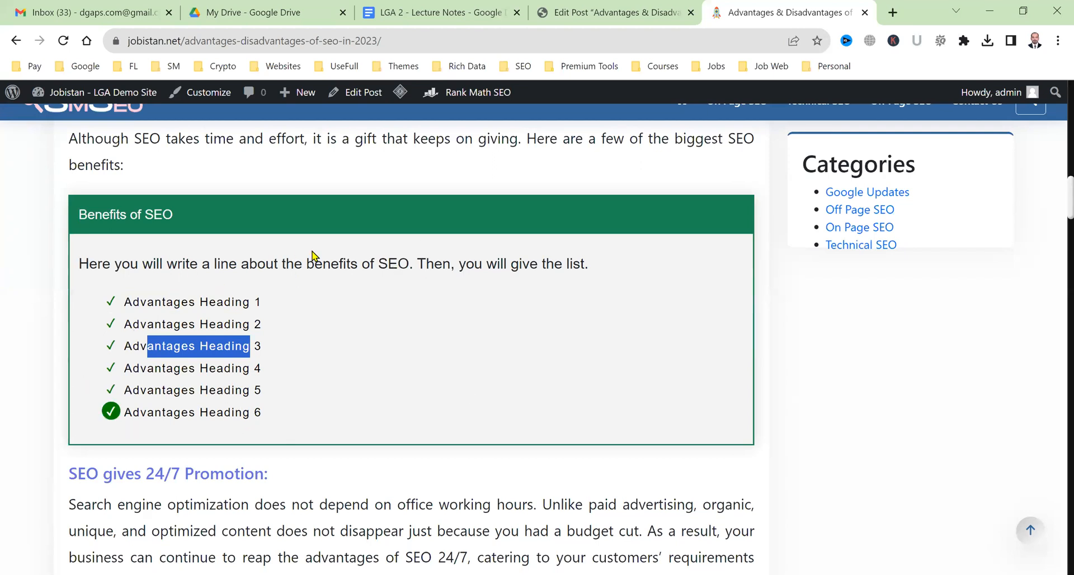
left_click(234, 262)
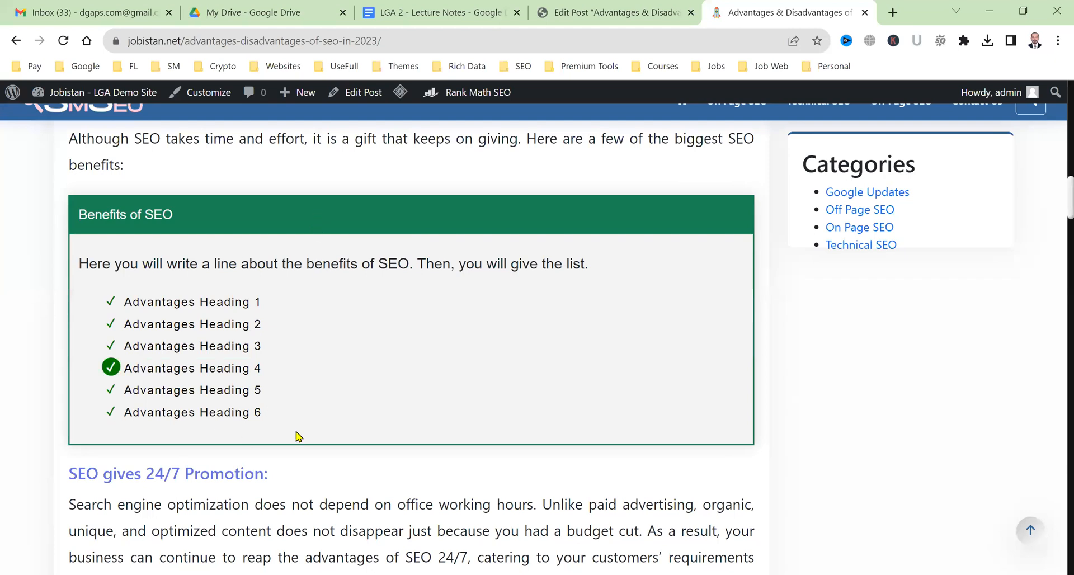
Insert a DgAps Red Box, found by searching 'red', on a new line after the Disadvantages intro ending 'one.'.
left_click(643, 7)
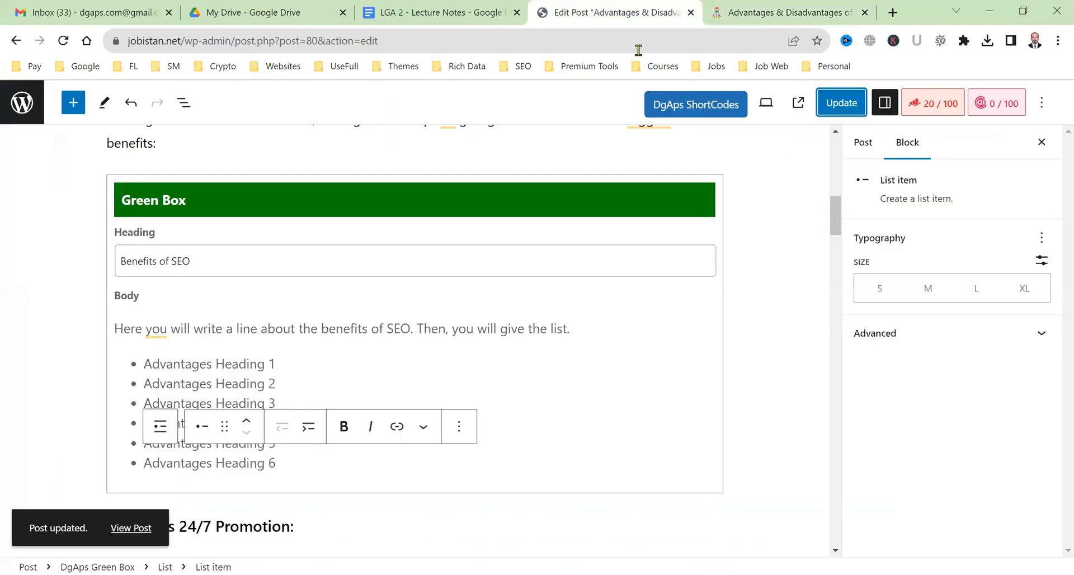
scroll(616, 407, "down", 2)
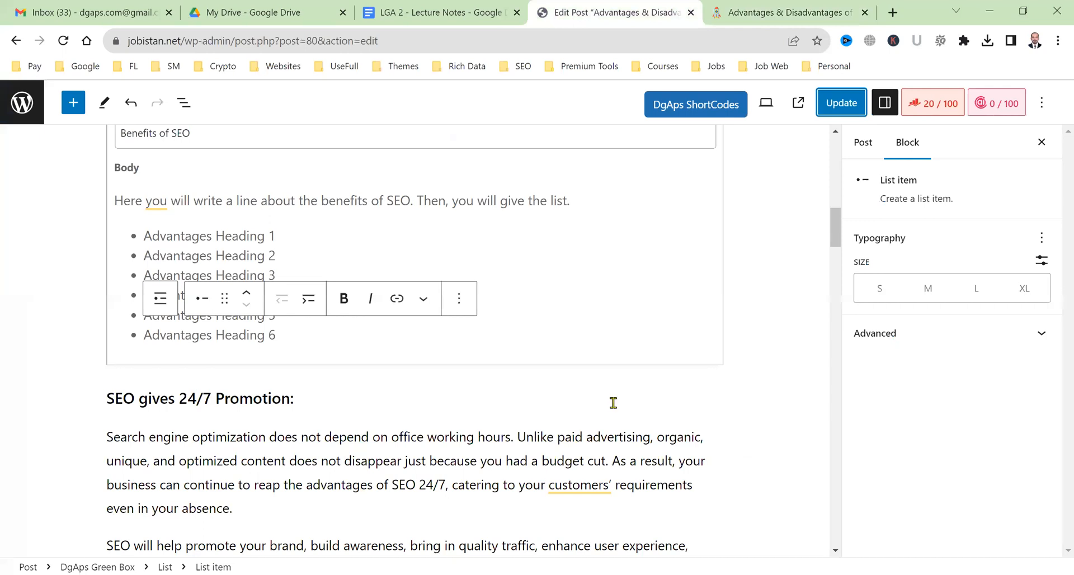
scroll(614, 403, "down", 10)
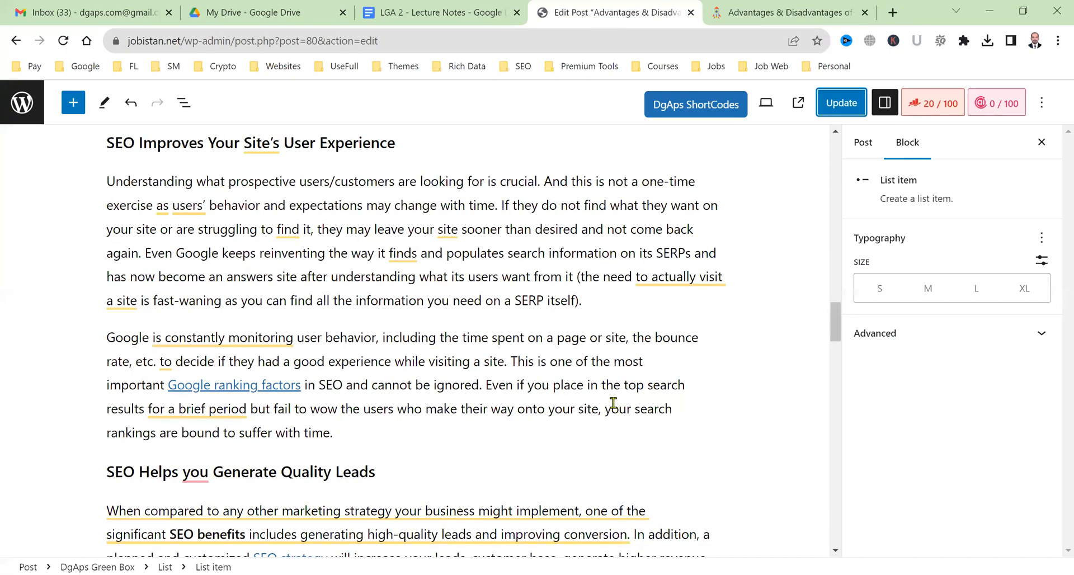
scroll(613, 403, "down", 10)
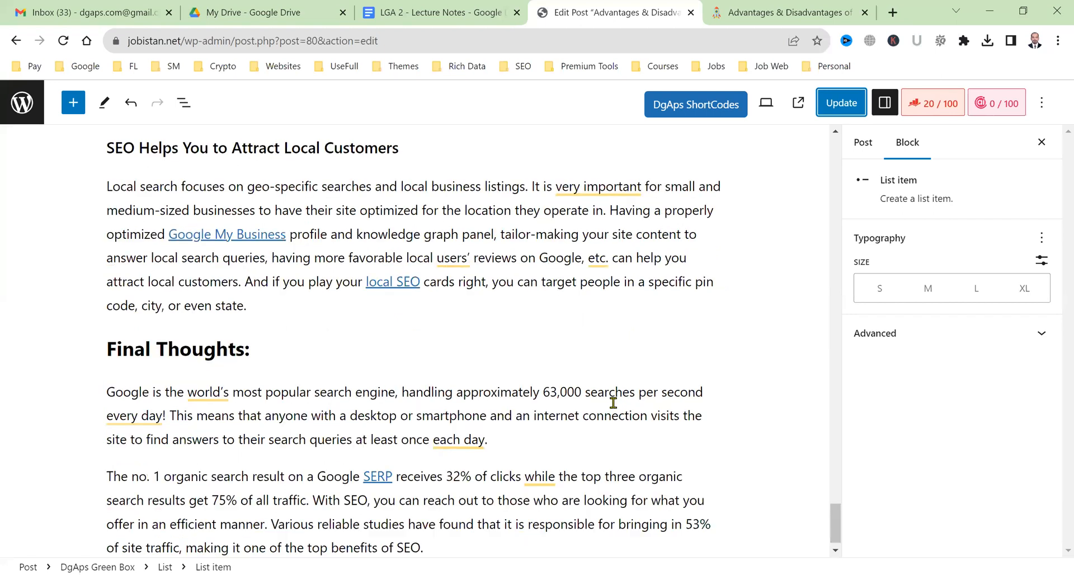
scroll(167, 255, "up", 10)
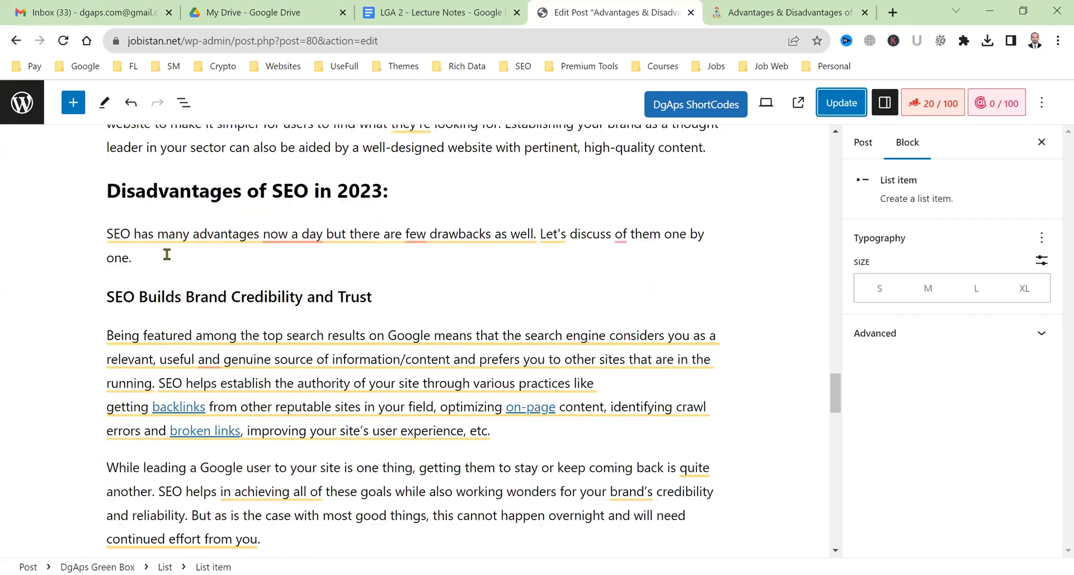
left_click(165, 267)
key("Return")
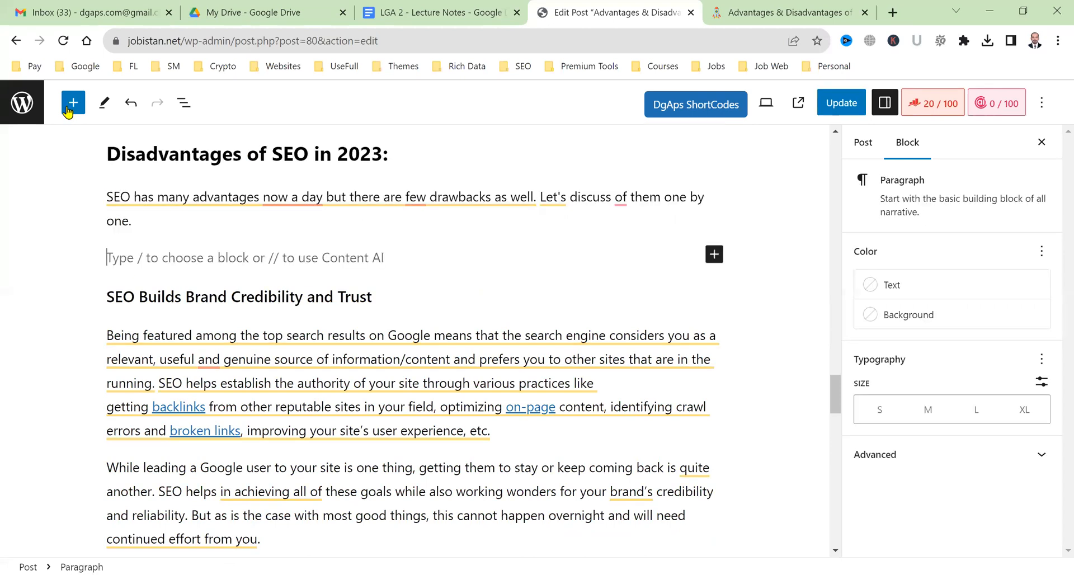
left_click(67, 109)
type("red")
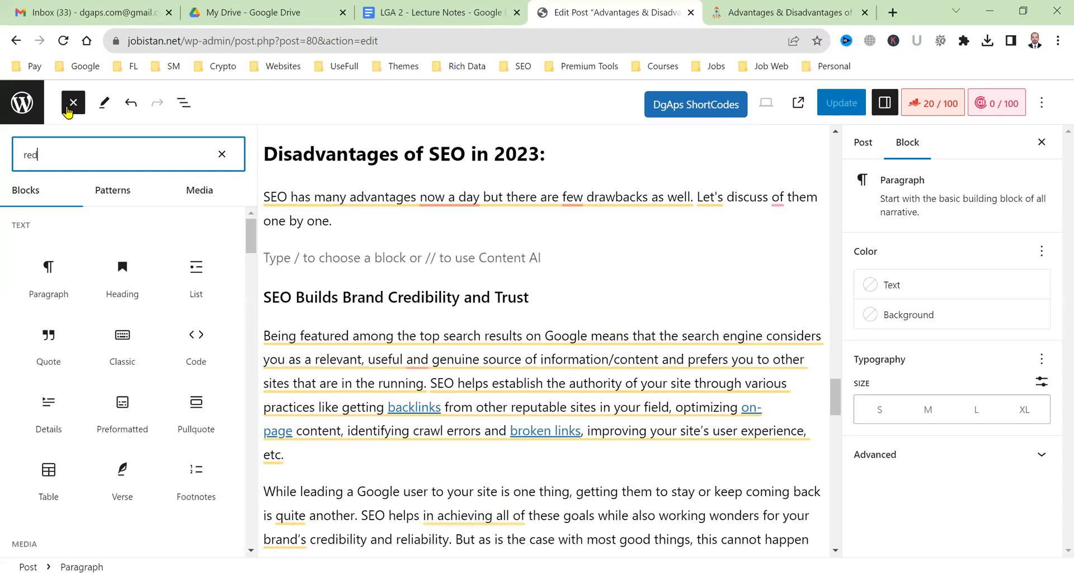
left_click(155, 336)
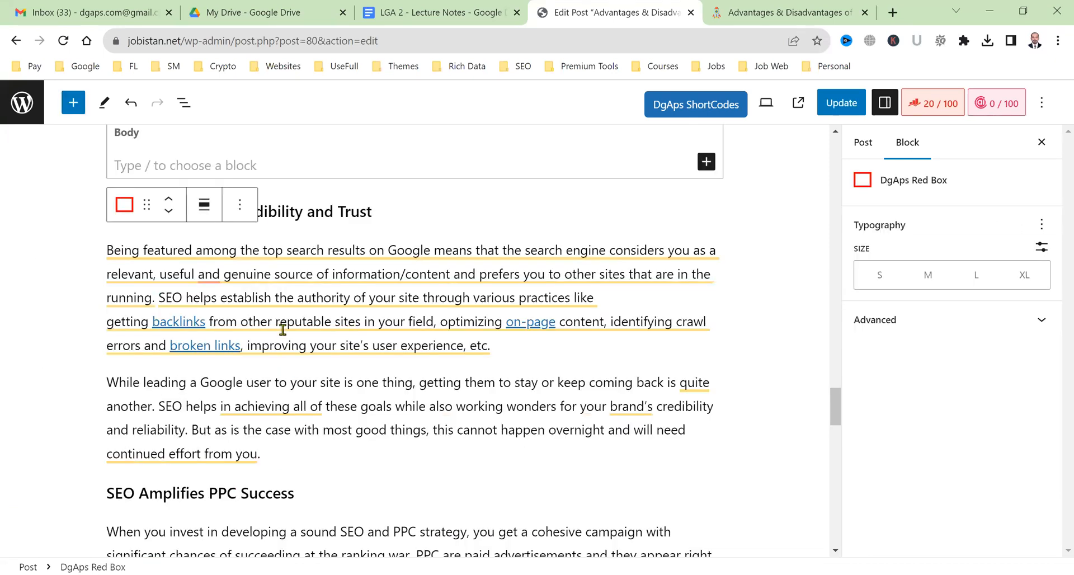
Head the Red Box 'Drawbacks of SEO', add a sentence on SEO's cons, then a 'Disadvantages Heading 1' line.
type("Draw")
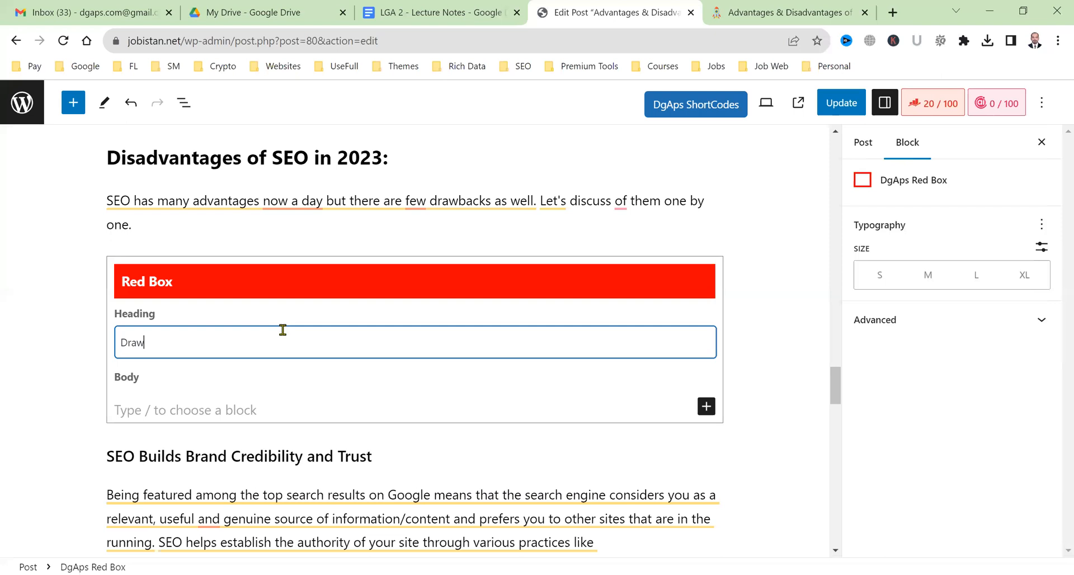
type("backs of SEO")
left_click(286, 409)
type("I will write ")
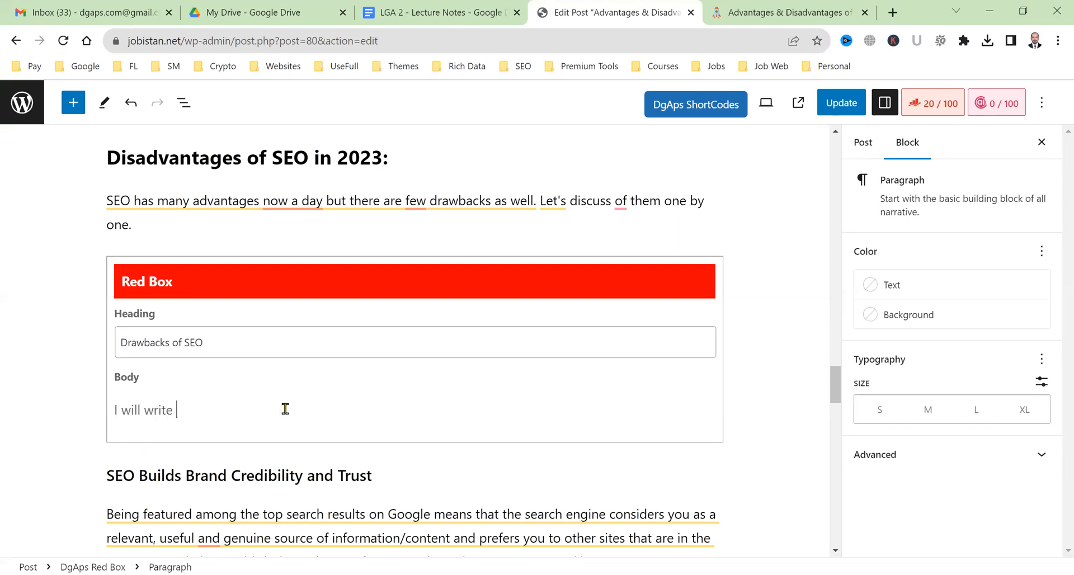
type("a line abou")
key("BackSpace")
key("BackSpace")
key("BackSpace")
key("BackSpace")
key("BackSpace")
key("BackSpace")
key("BackSpace")
key("BackSpace")
key("BackSpace")
type("sentence about ")
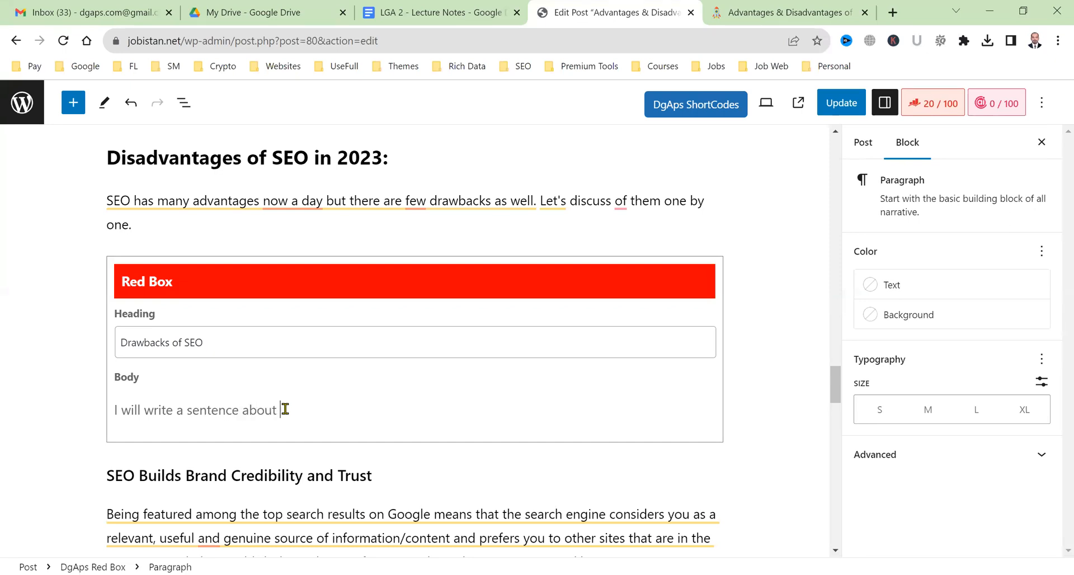
type("cons of SEO and will give t")
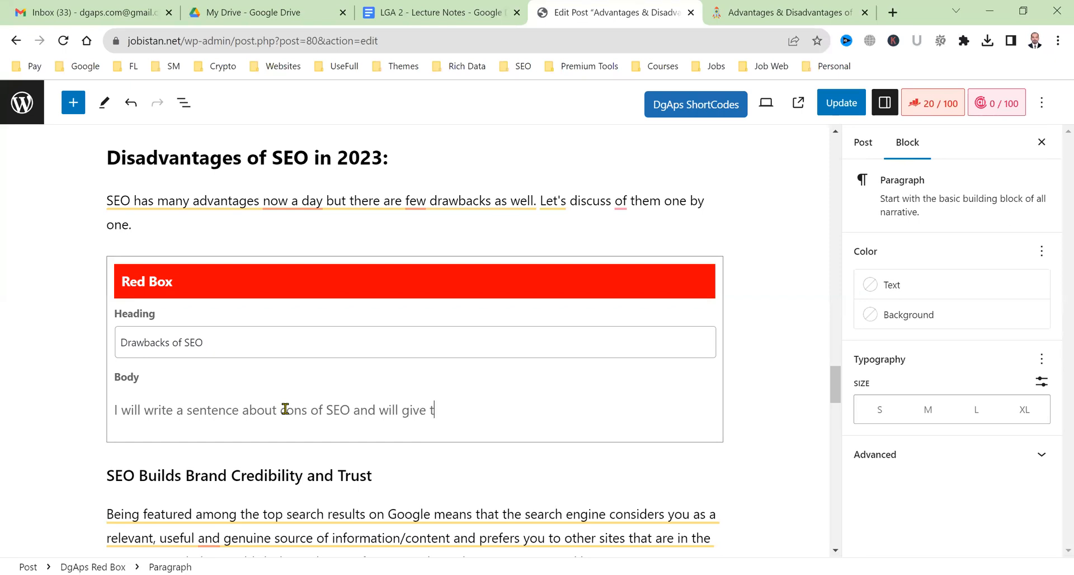
type("he complete list")
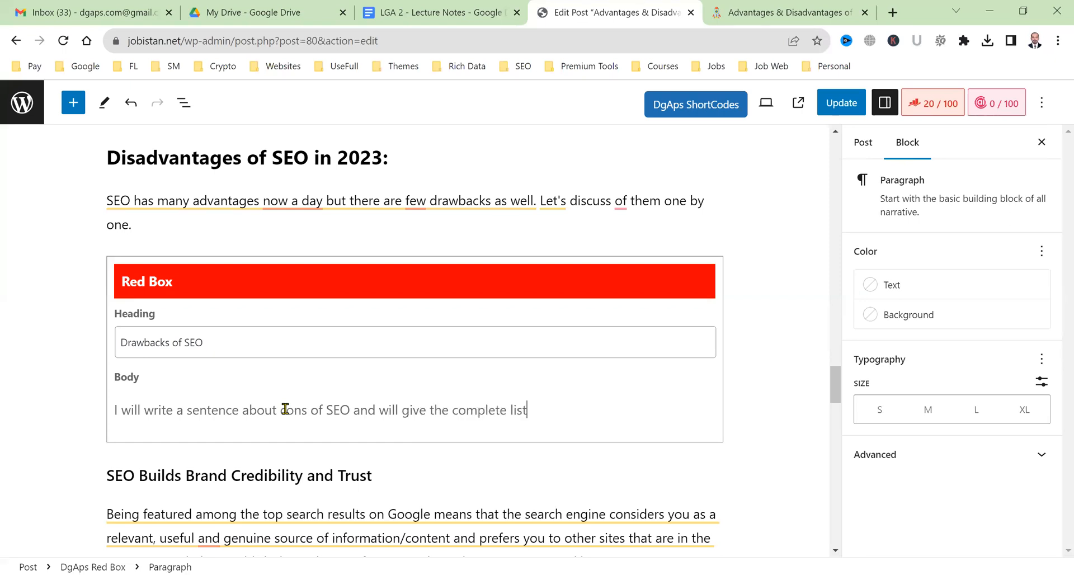
type(" as well.")
key("Return")
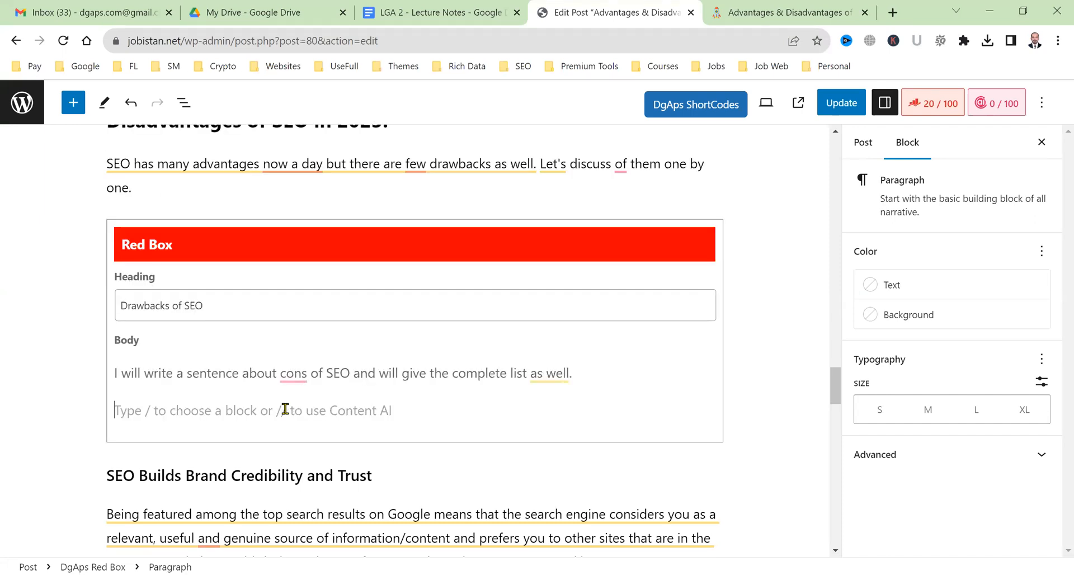
type("Disadvantages Head")
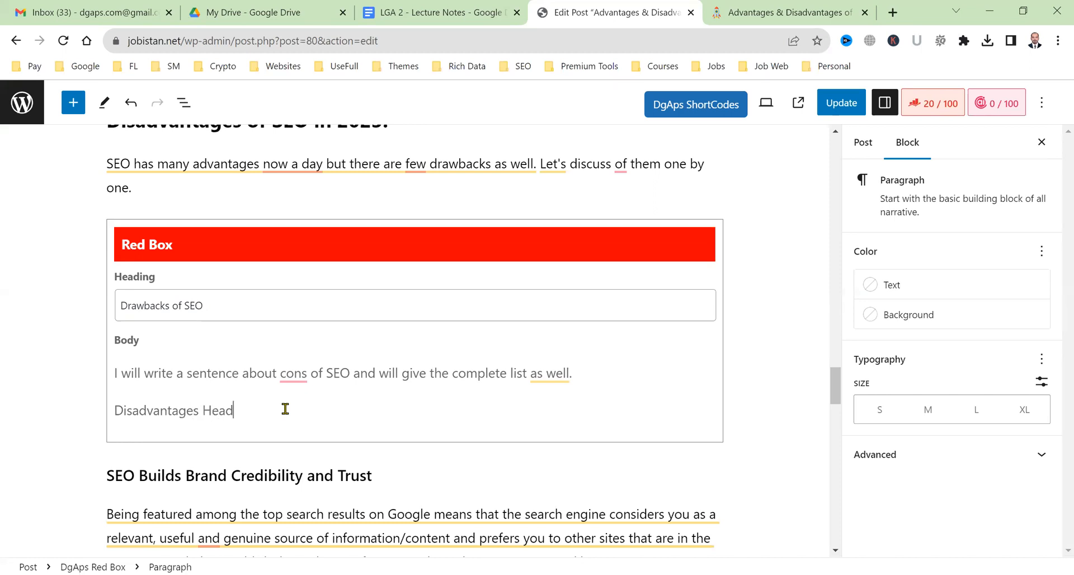
type("ing 1")
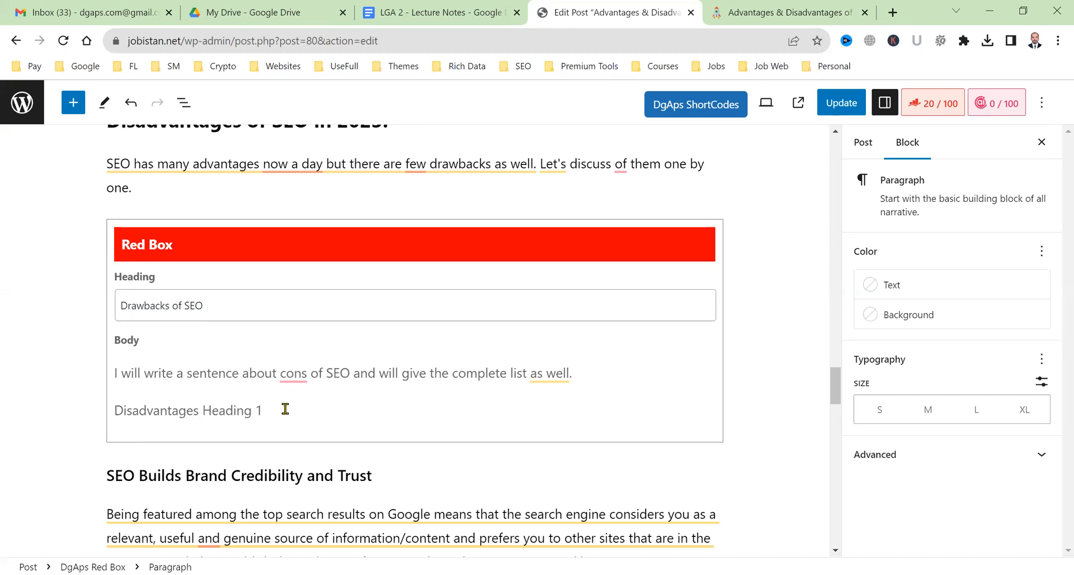
Convert the 'Disadvantages Heading 1' line into a bulleted list.
triple_click(235, 414)
key("ctrl+c")
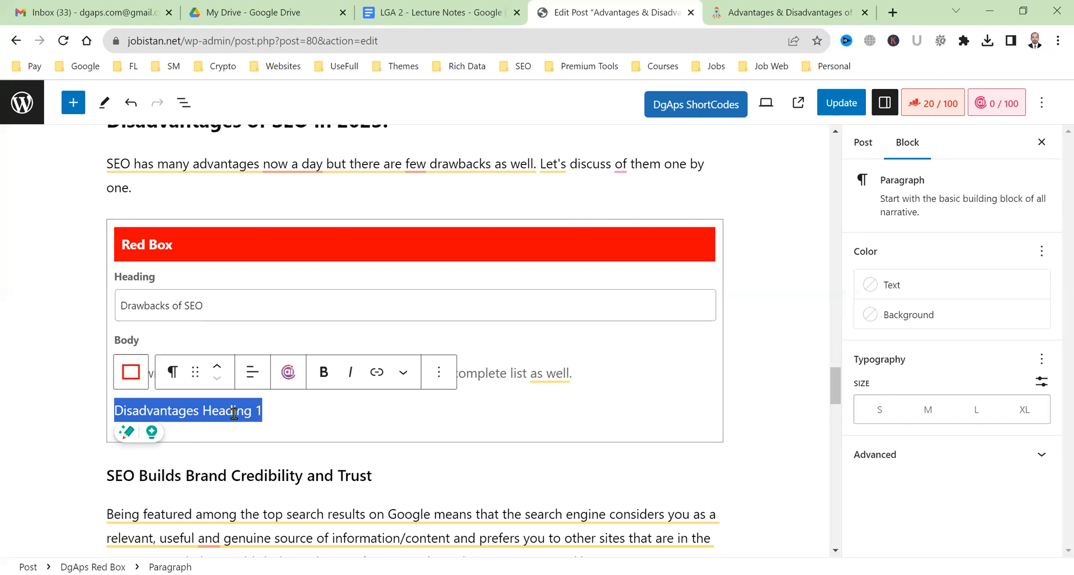
left_click(173, 373)
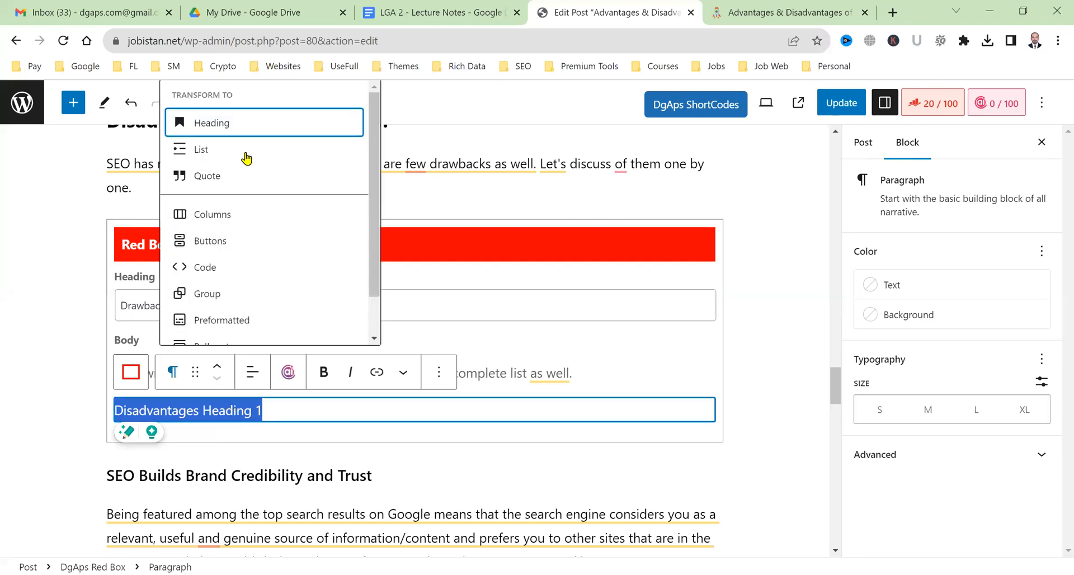
key("Down")
key("Return")
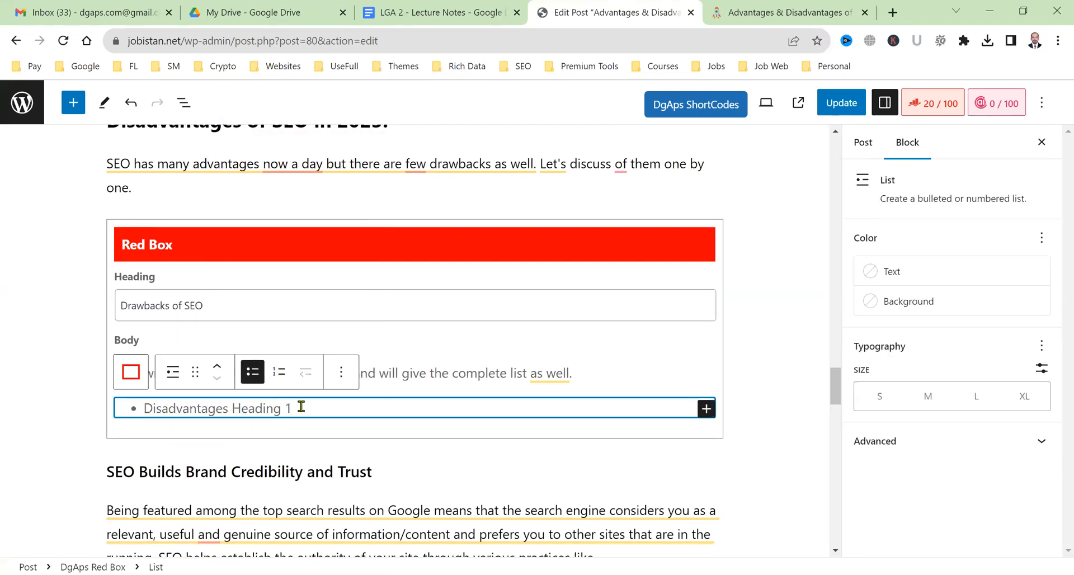
Add list items Disadvantages Heading 2 through 6 and accept Grammarly's 'the cons' correction.
left_click(301, 406)
key("Return")
key("ctrl+v")
key("BackSpace")
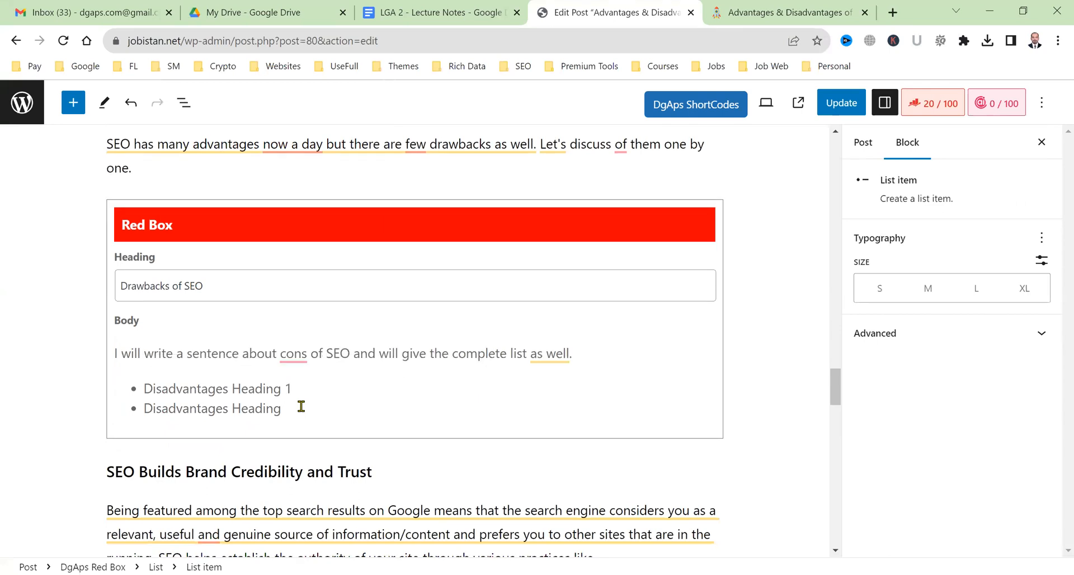
type("2")
key("Return")
key("ctrl+v")
key("BackSpace")
type("3")
key("Return")
key("ctrl+v")
key("BackSpace")
type("4")
key("Return")
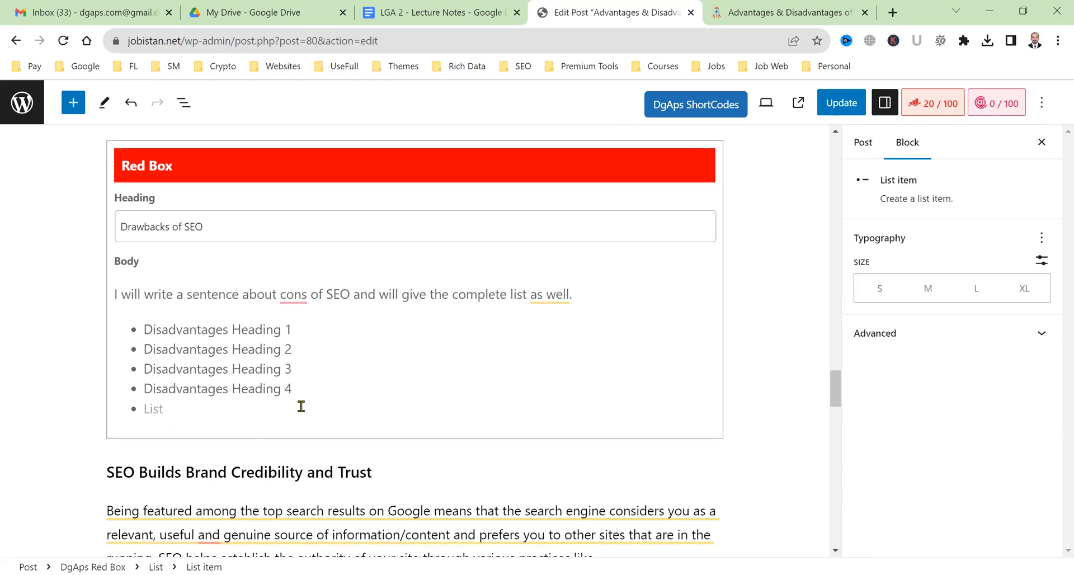
key("ctrl+v")
key("BackSpace")
type("5")
key("Return")
key("ctrl+v")
key("BackSpace")
type("6")
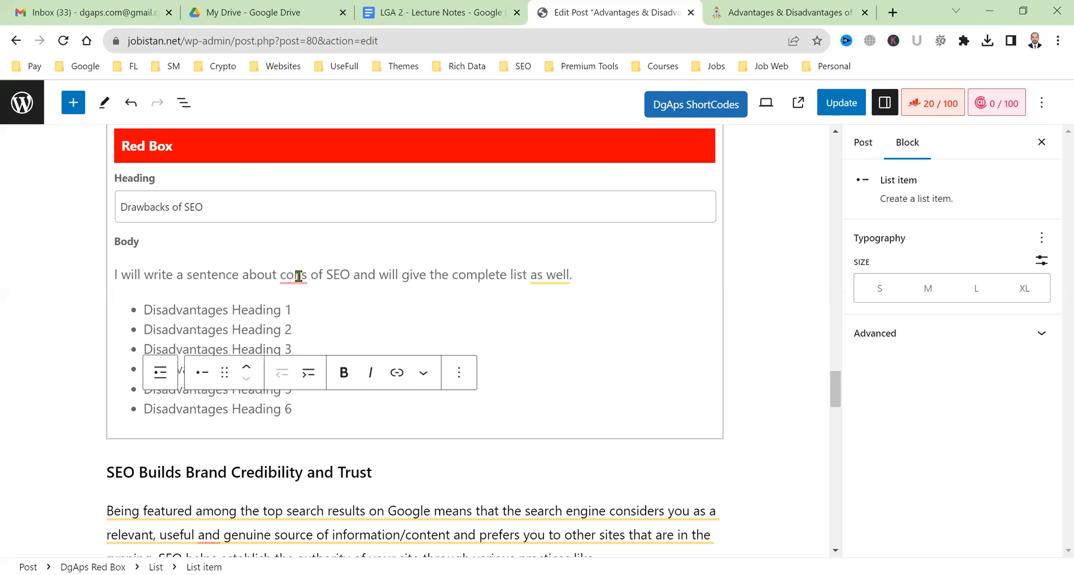
left_click(303, 321)
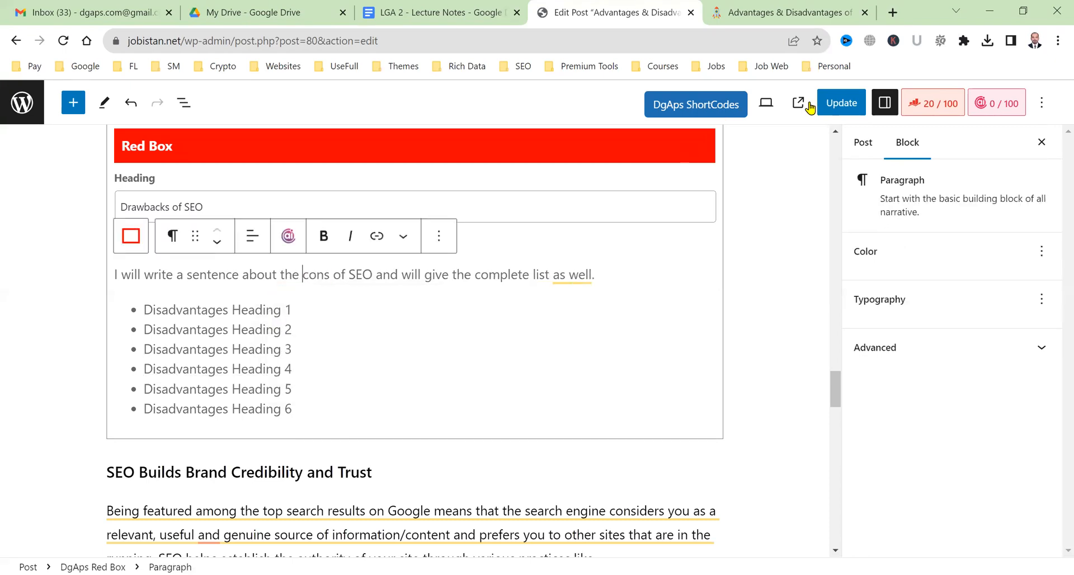
left_click(841, 103)
left_click(781, 11)
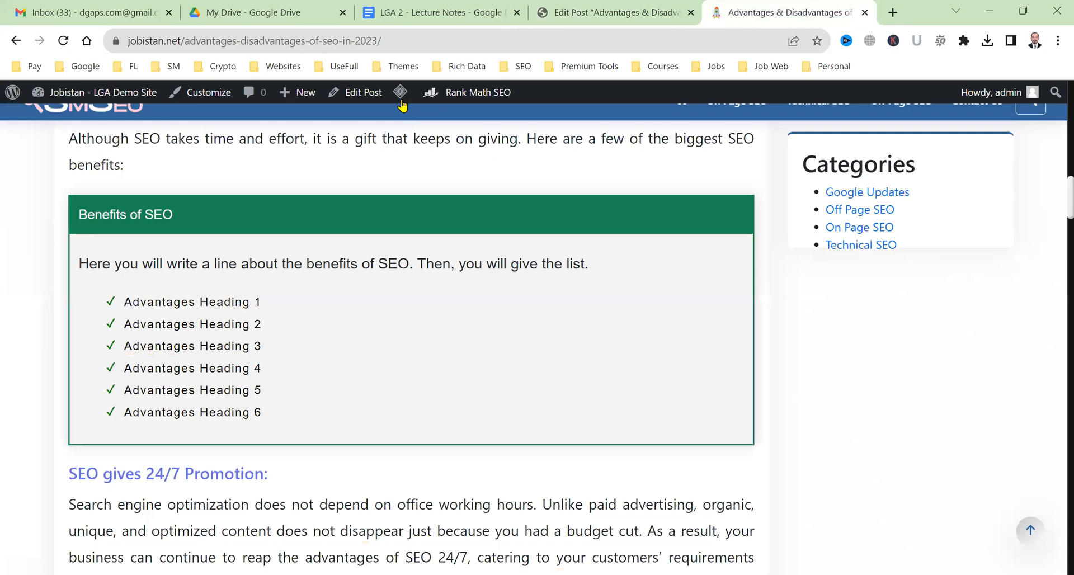
mouse_move(400, 97)
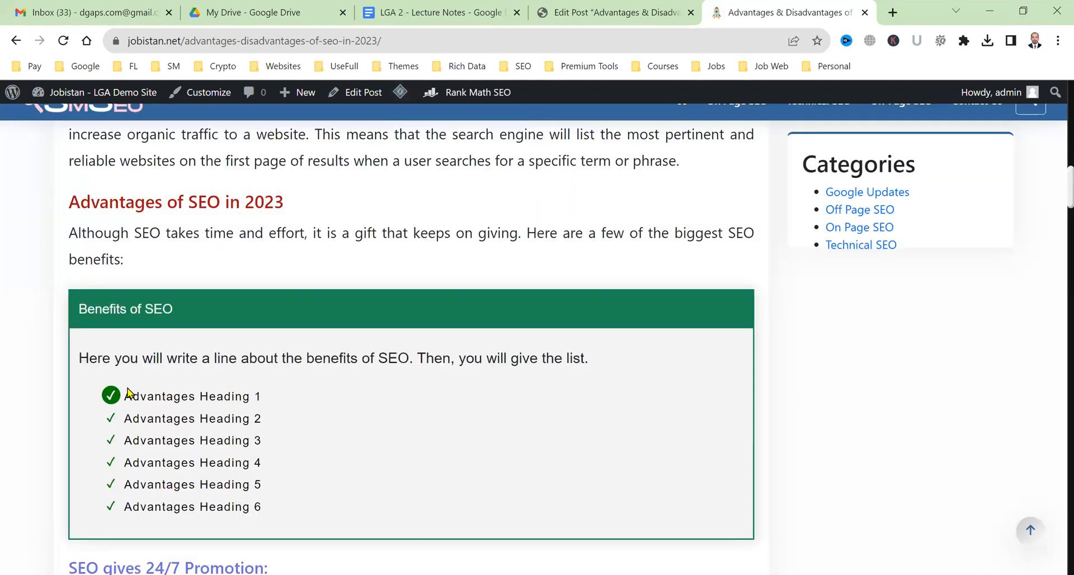
scroll(325, 405, "down", 16)
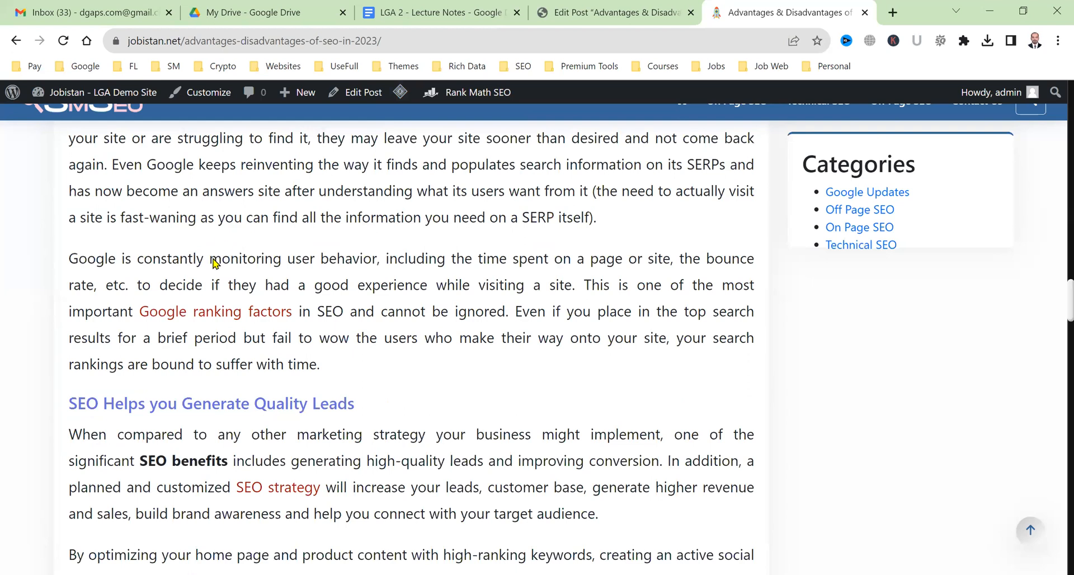
scroll(185, 383, "down", 8)
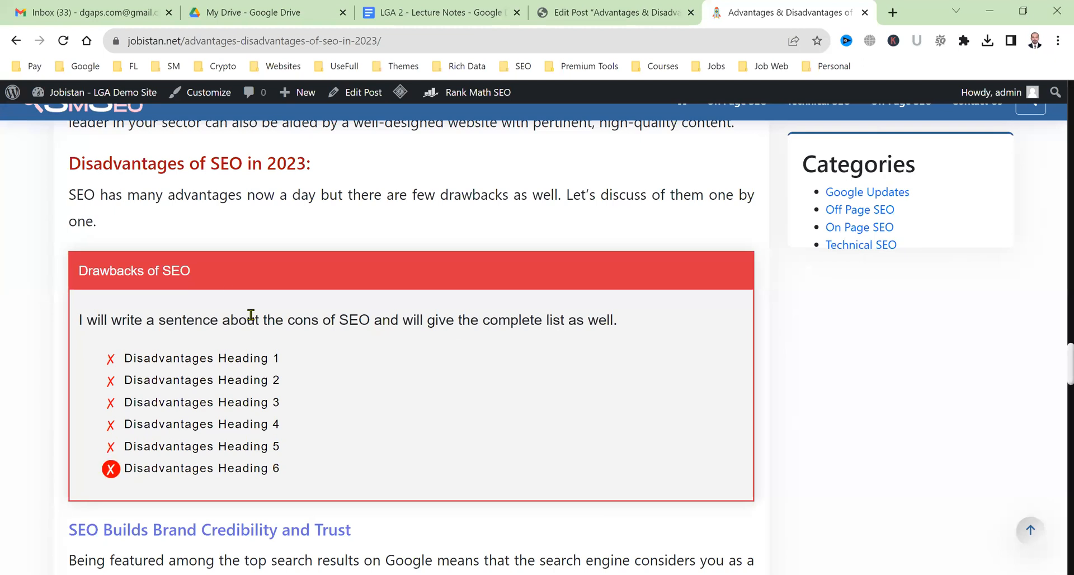
scroll(263, 331, "down", 10)
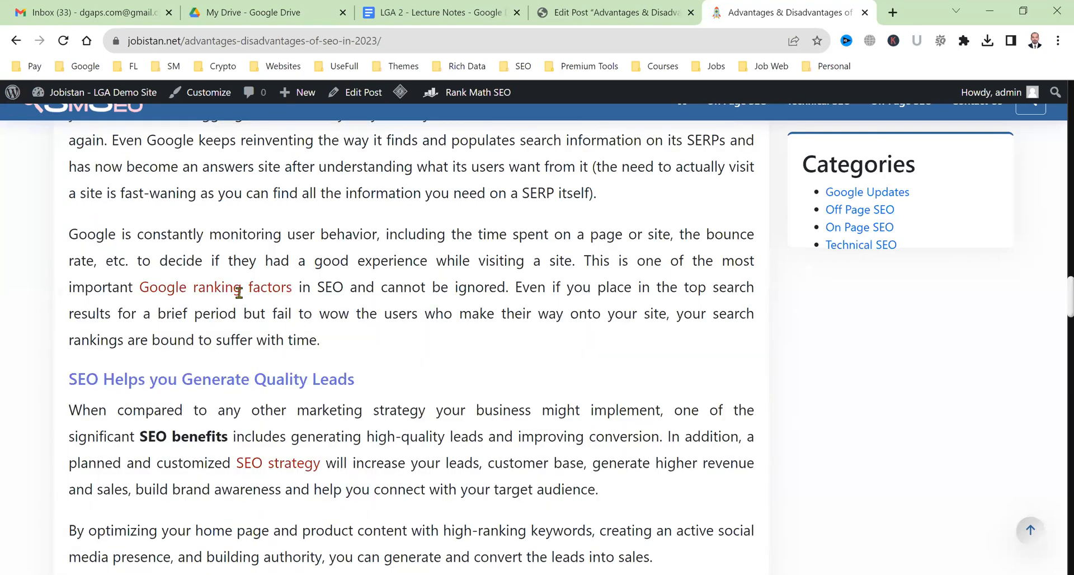
scroll(242, 289, "up", 8)
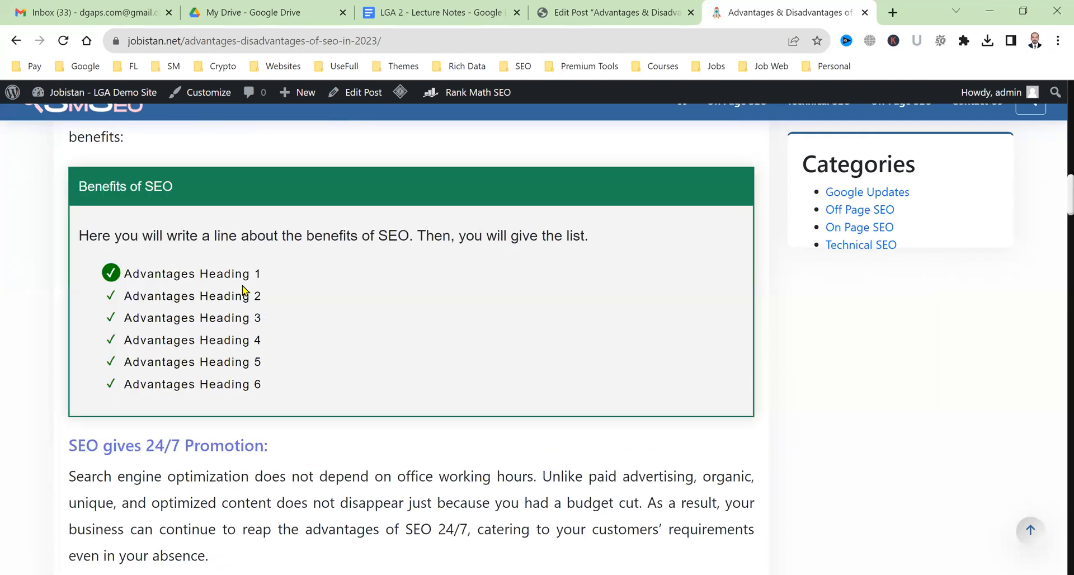
In the post editor, add empty blocks after the backlinks paragraph and just above SEO Amplifies PPC Success.
left_click(595, 8)
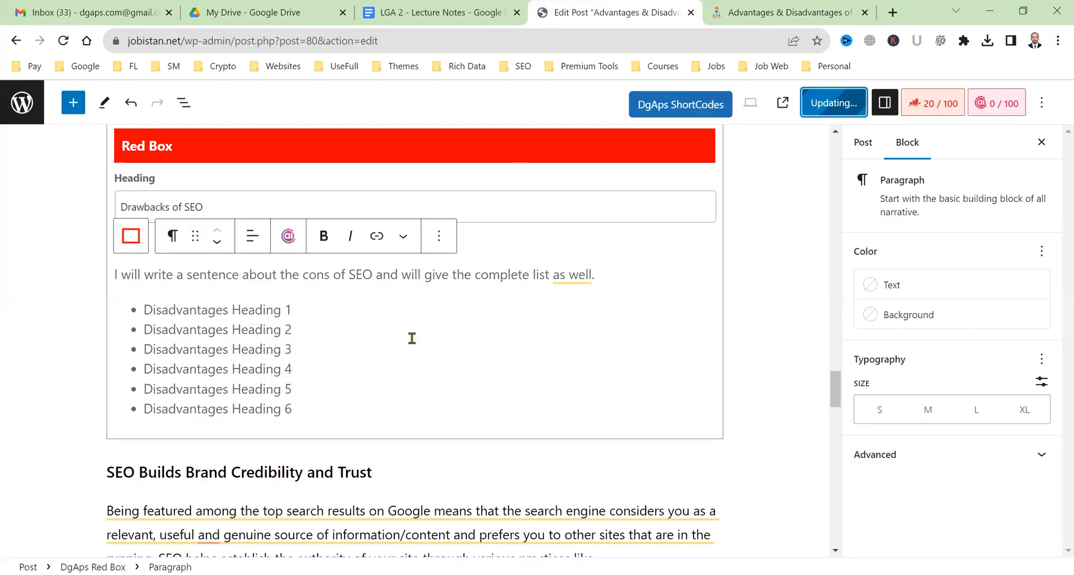
scroll(365, 488, "down", 2)
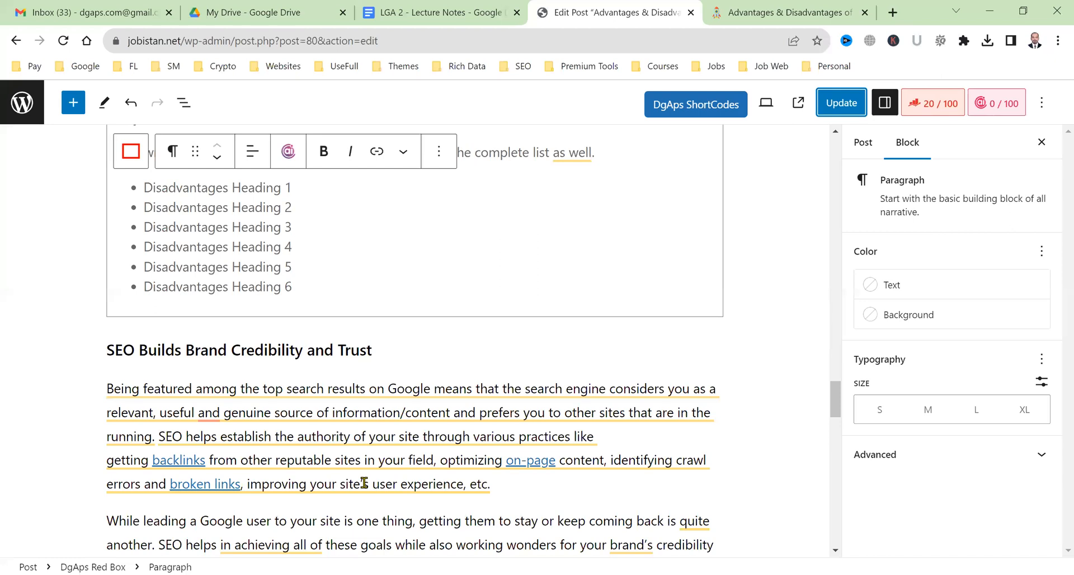
scroll(542, 367, "down", 2)
left_click(543, 368)
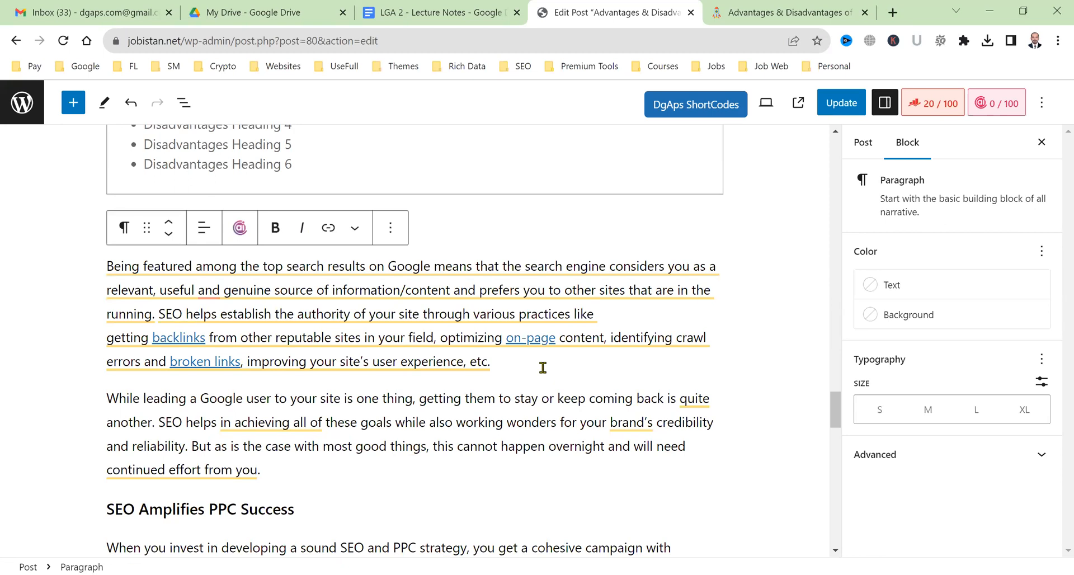
key("Return")
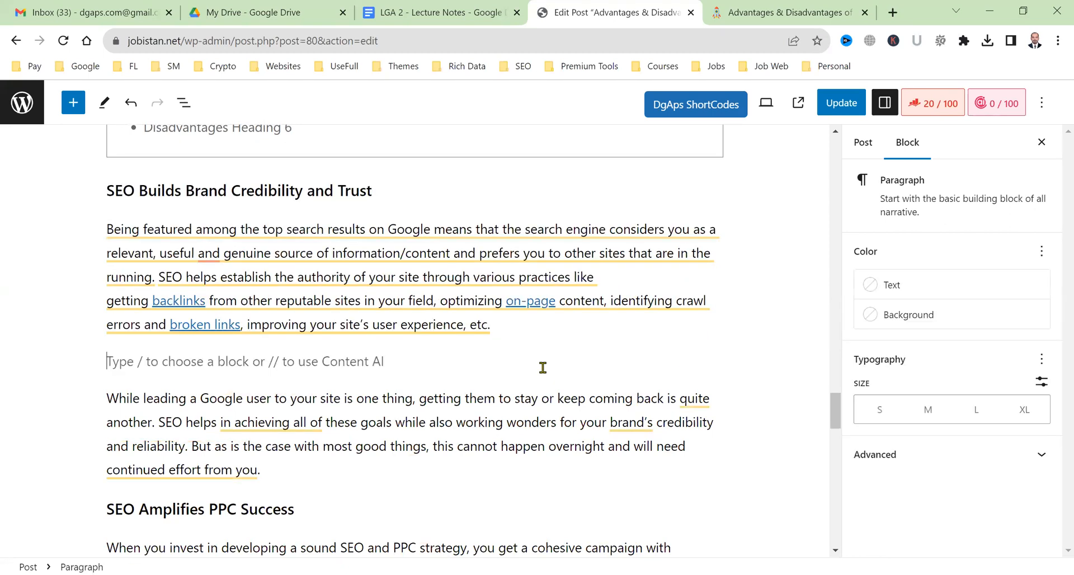
scroll(534, 412, "down", 2)
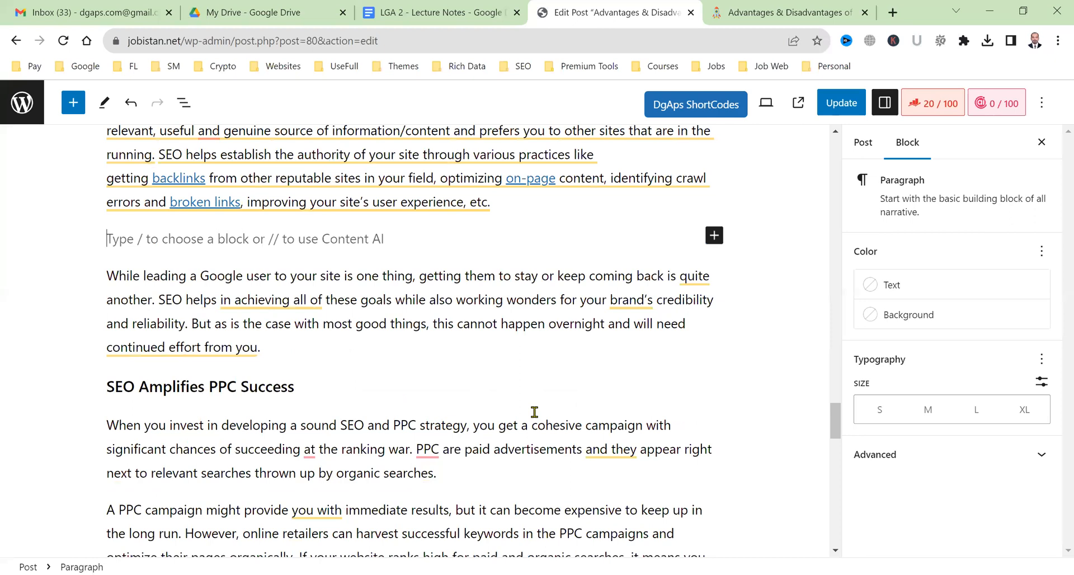
left_click(352, 350)
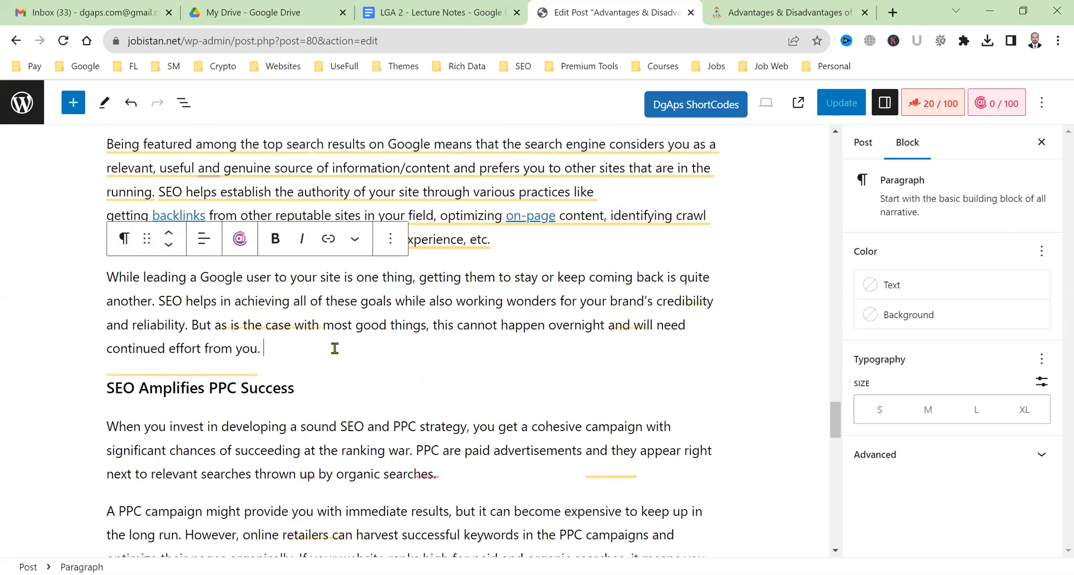
key("Return")
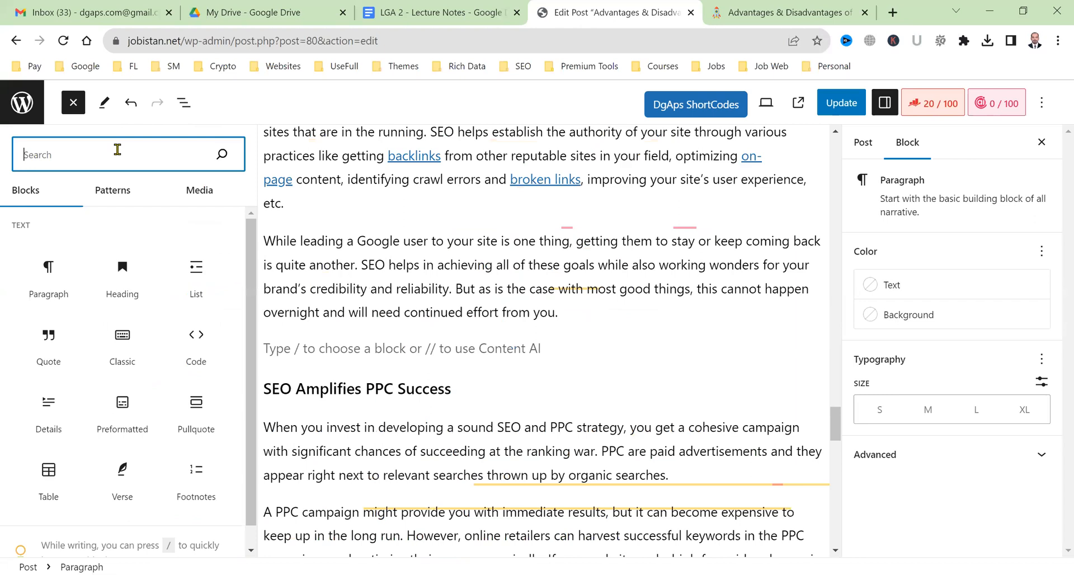
Place a DgAps Related Posts block showing 4 posts above SEO Amplifies PPC Success, update, and view live.
type("di")
type("g")
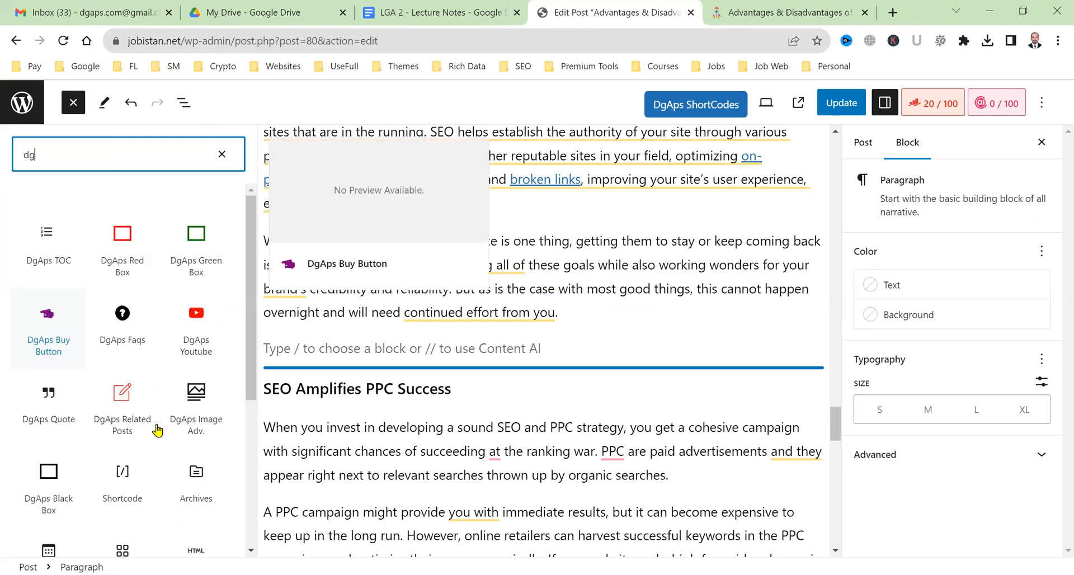
left_click(111, 423)
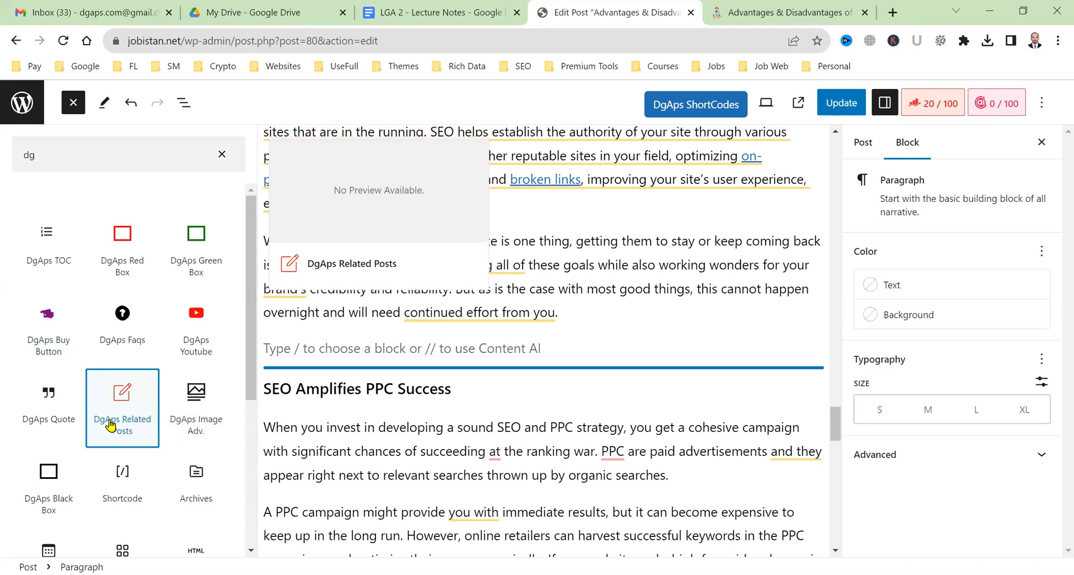
left_click_drag(311, 419, 312, 415)
left_click(326, 413)
type("4")
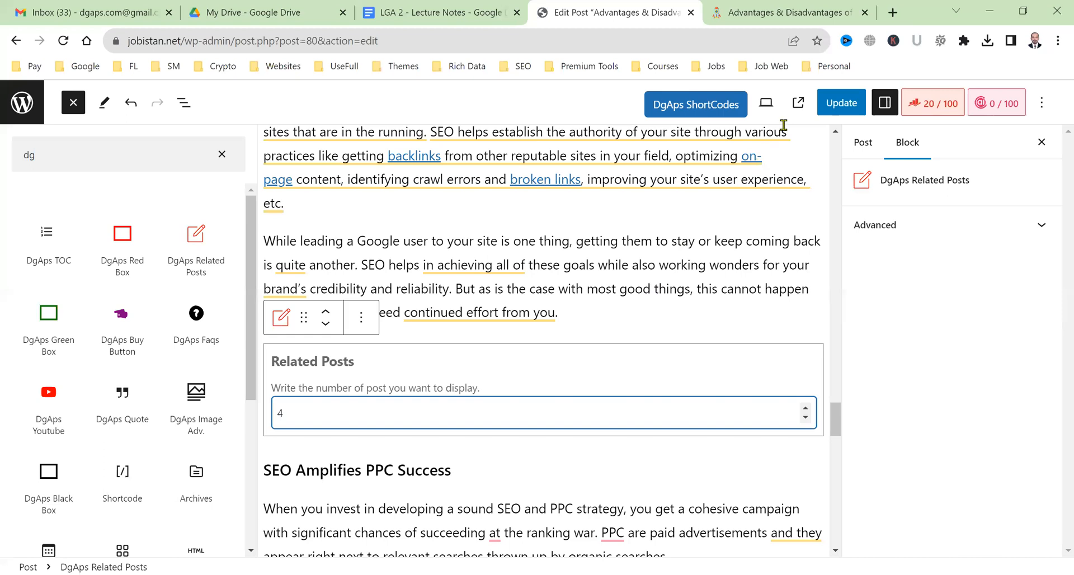
left_click(820, 112)
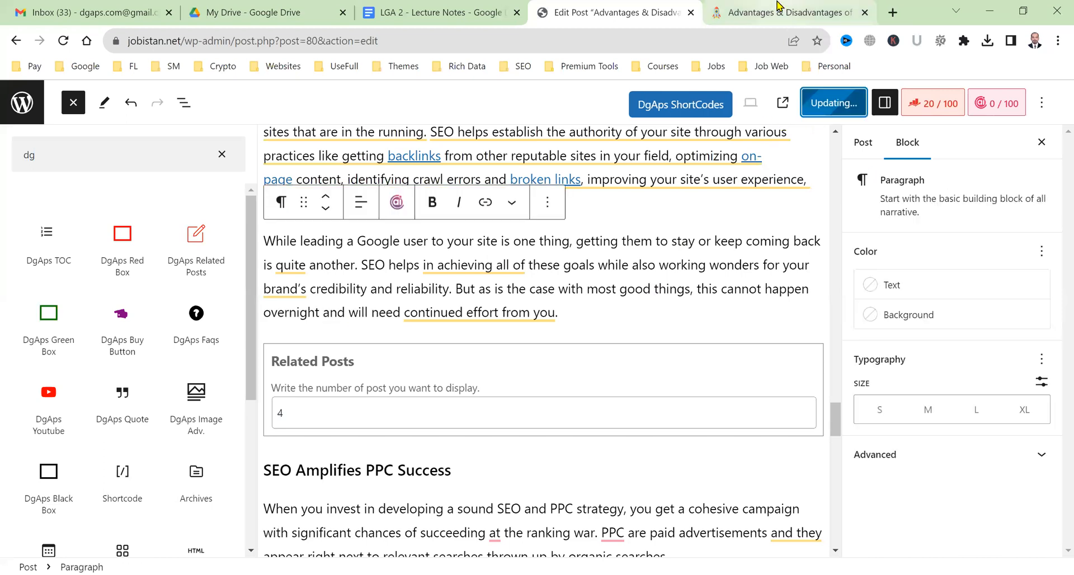
left_click(776, 8)
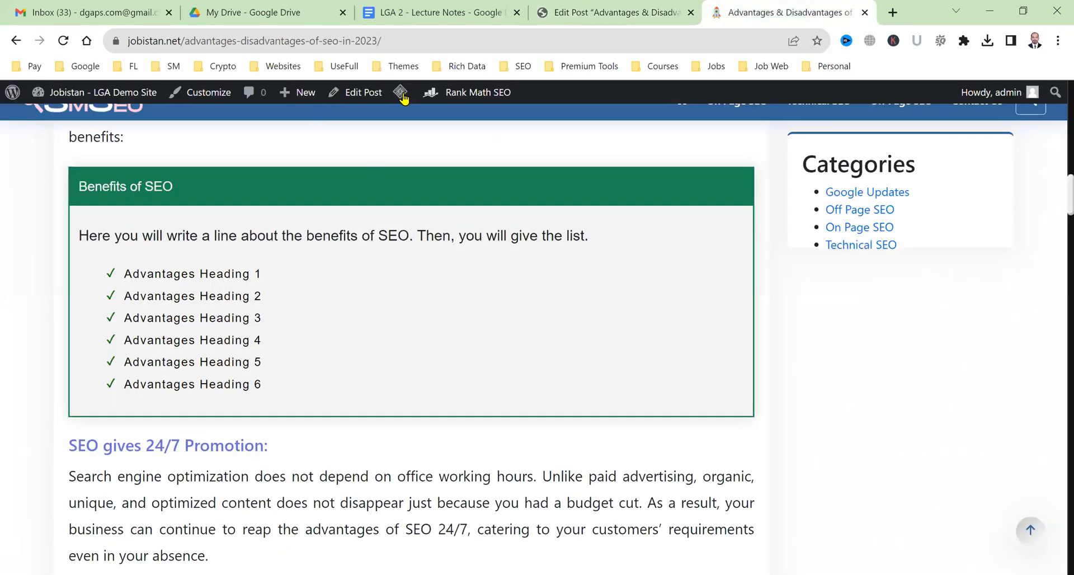
Purge all LiteSpeed cache from the admin bar, then recheck the live article and the editor.
mouse_move(403, 98)
left_click(426, 158)
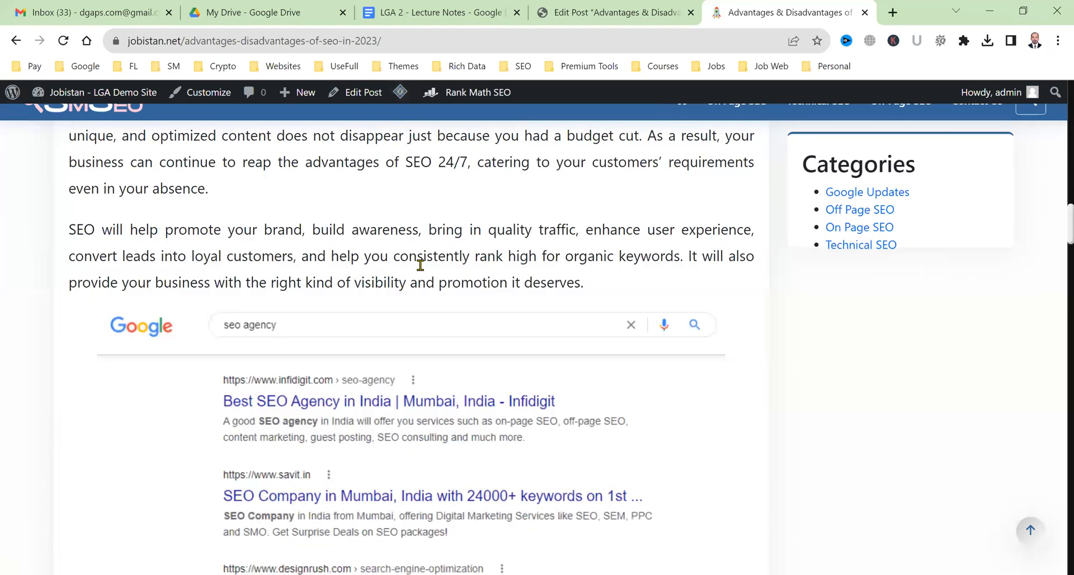
scroll(420, 265, "up", 6)
scroll(421, 268, "down", 6)
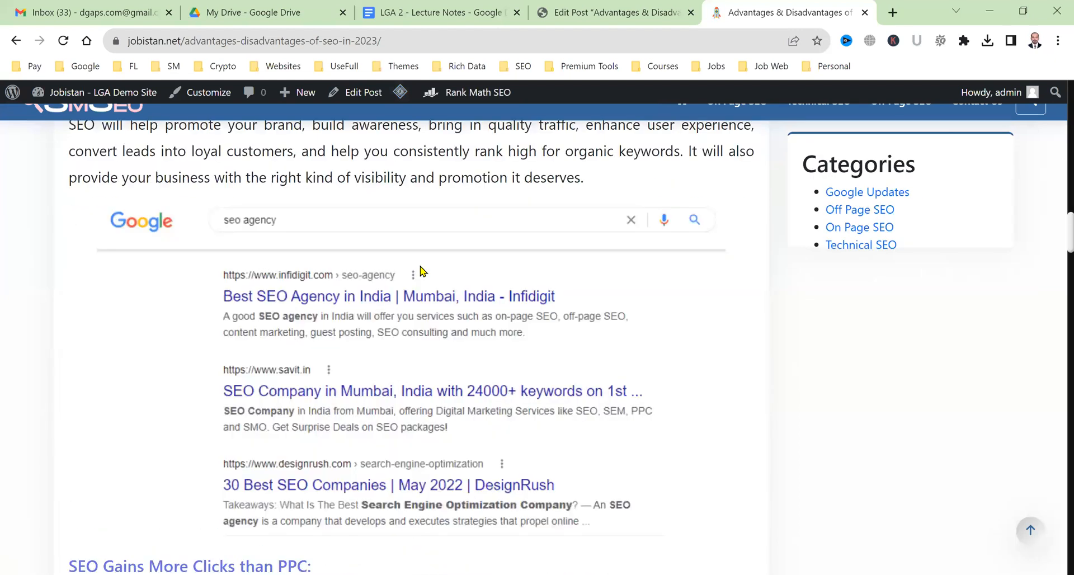
scroll(420, 272, "down", 7)
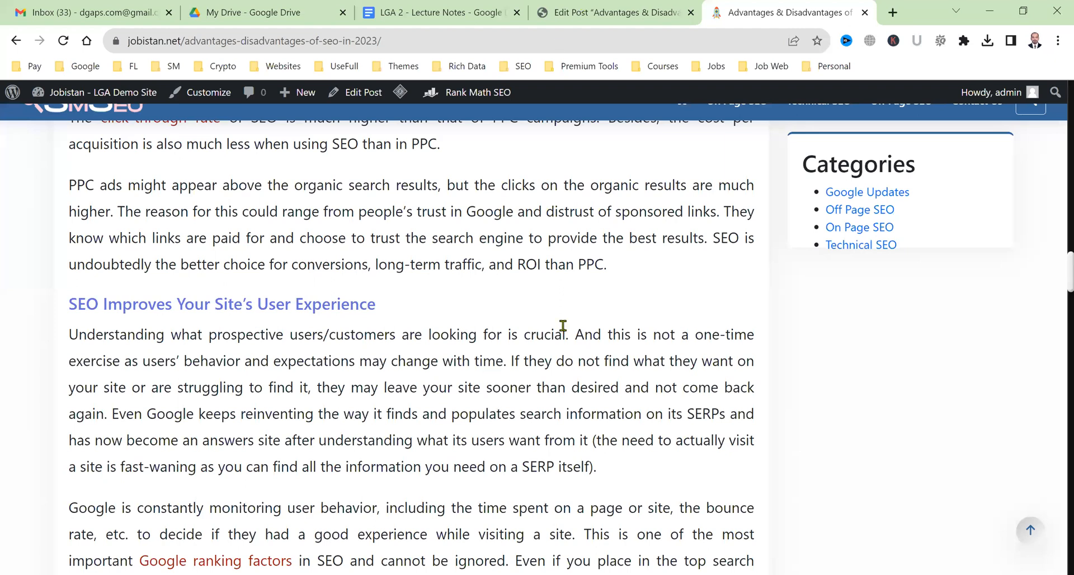
key("ctrl+shift+Tab")
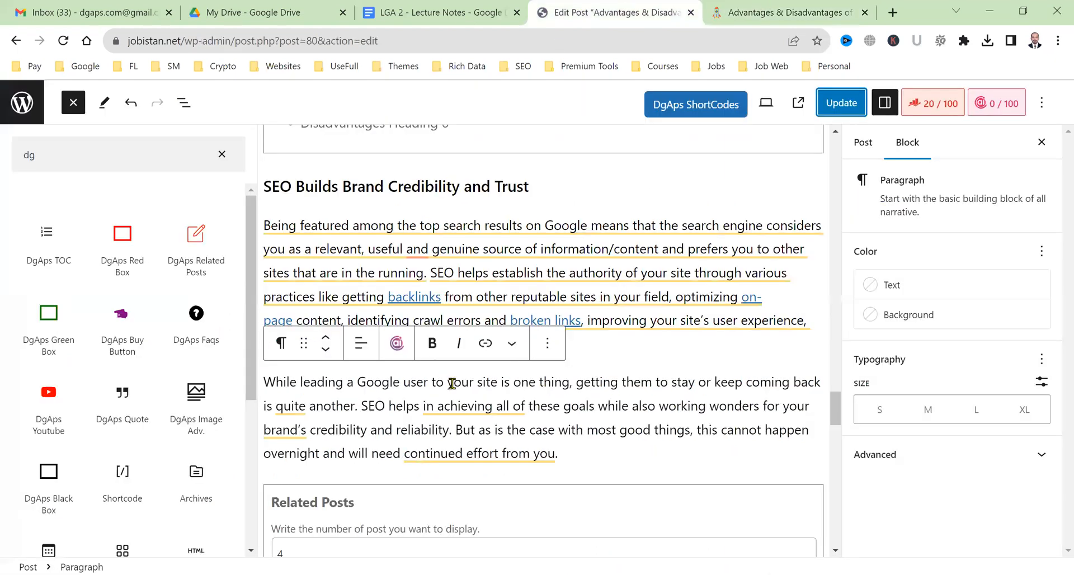
scroll(424, 448, "down", 5)
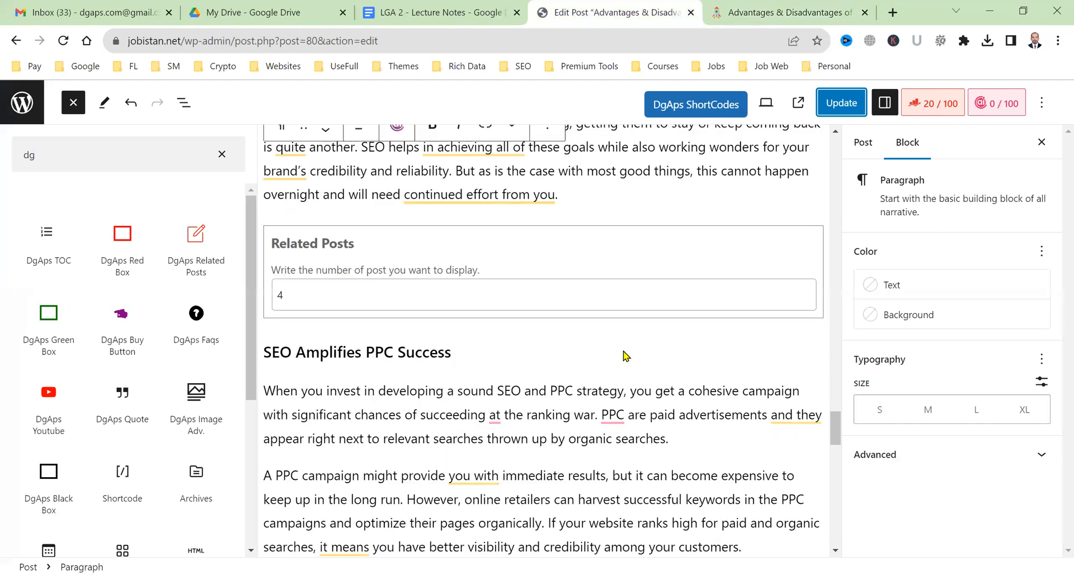
key("ctrl+Tab")
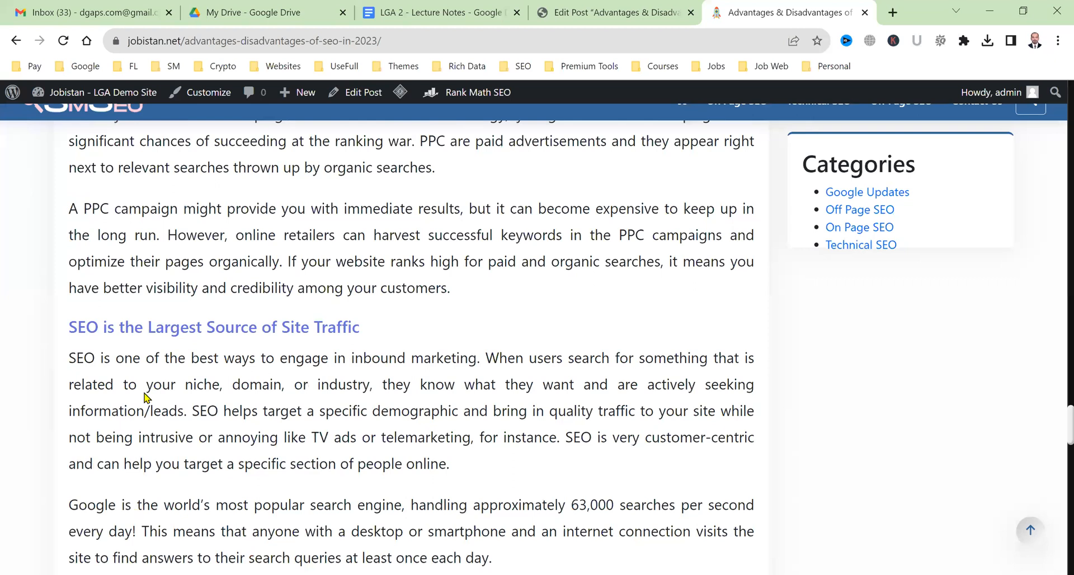
Review the live article's four-post 'You May Also Like These Posts' list, then go back to the editor.
scroll(145, 398, "down", 10)
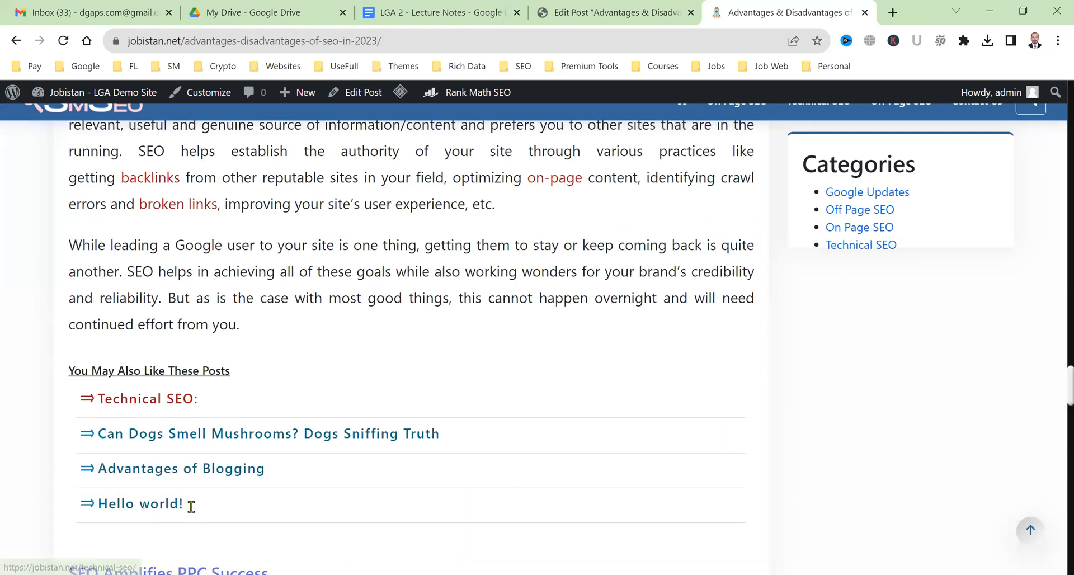
scroll(192, 507, "down", 2)
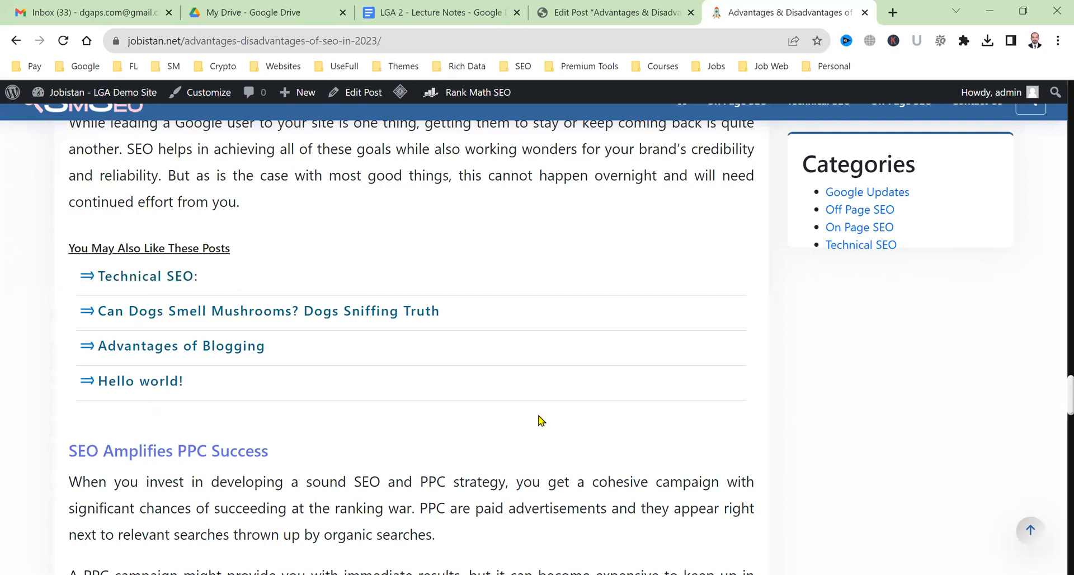
scroll(541, 425, "up", 10)
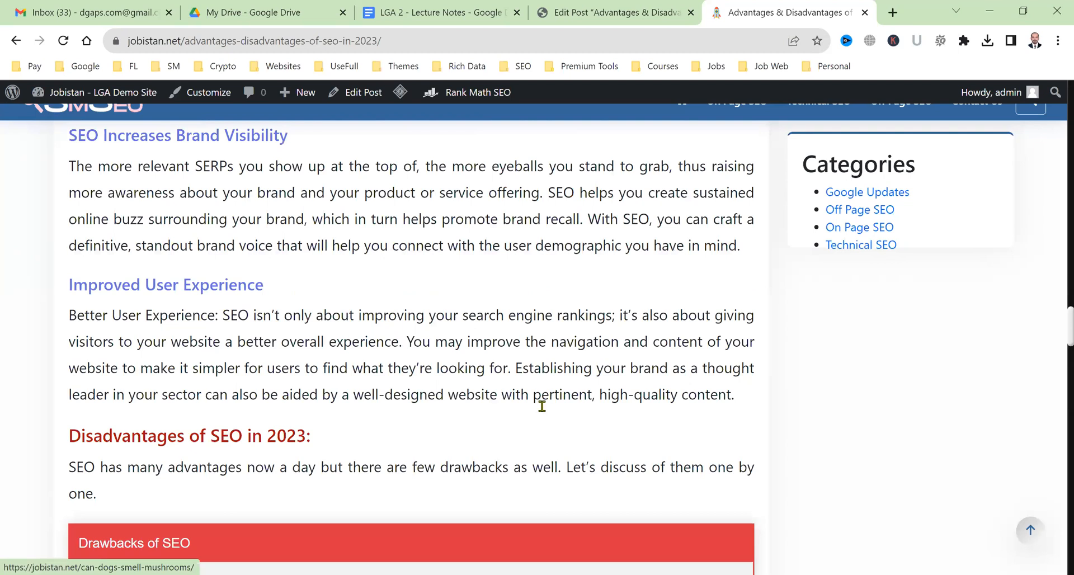
scroll(541, 406, "up", 5)
scroll(542, 406, "down", 5)
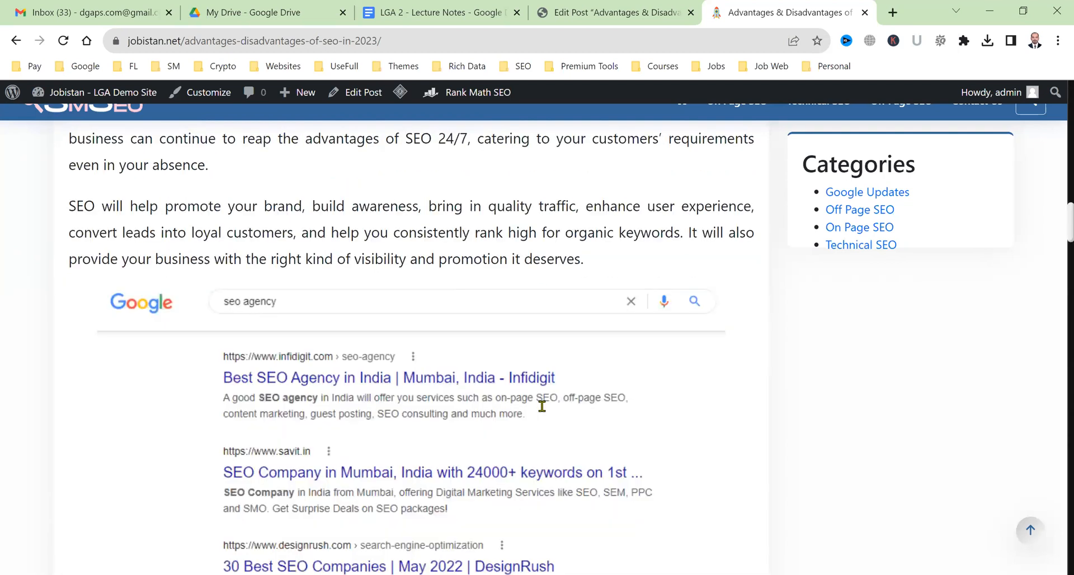
scroll(608, 381, "down", 6)
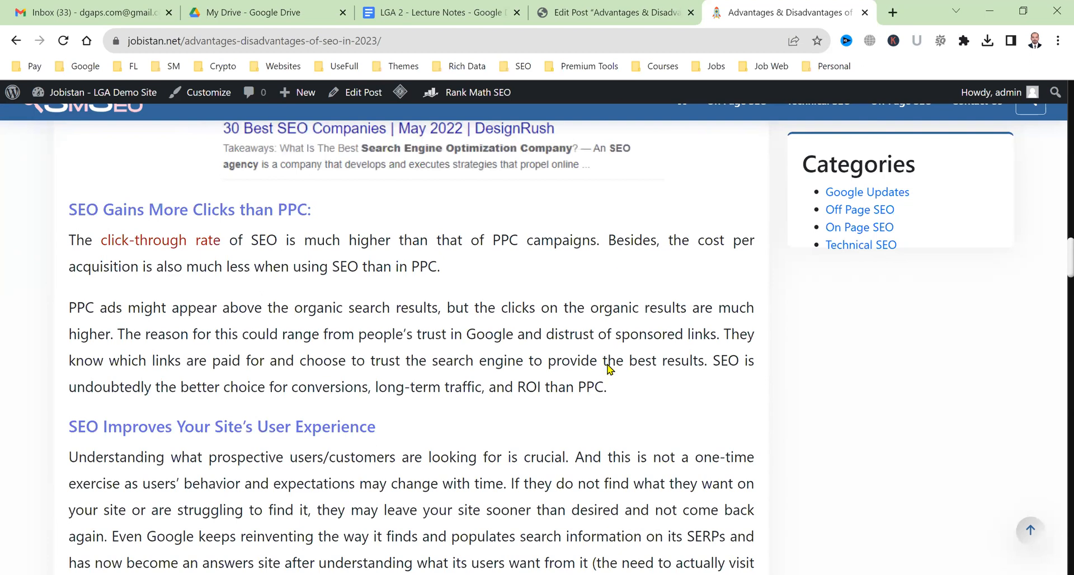
key("ctrl+shift+Tab")
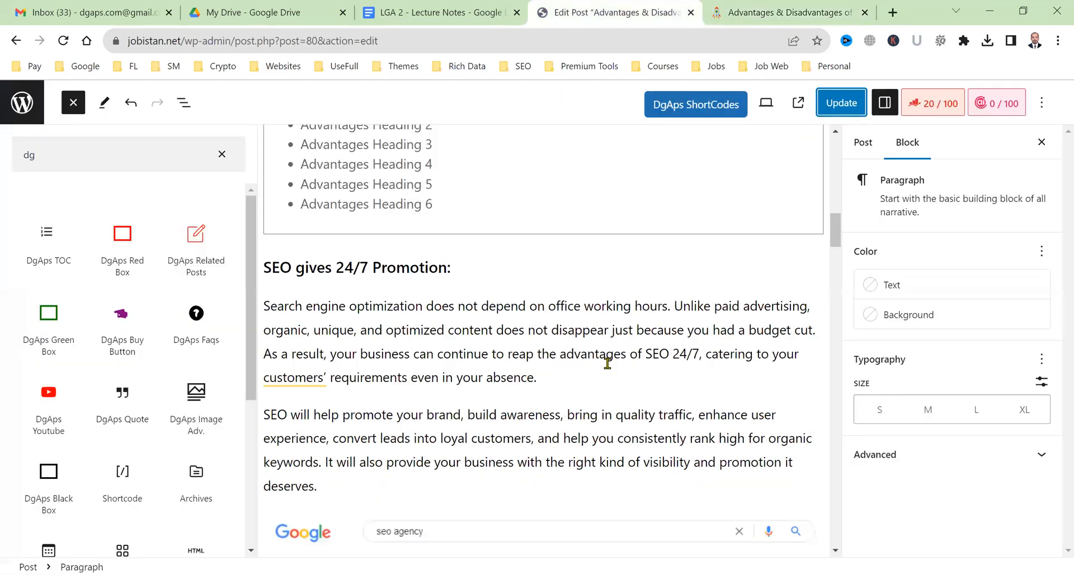
Insert a second DgAps Related Posts block after the paragraph ending 'and ROI than PPC.'.
scroll(608, 364, "down", 6)
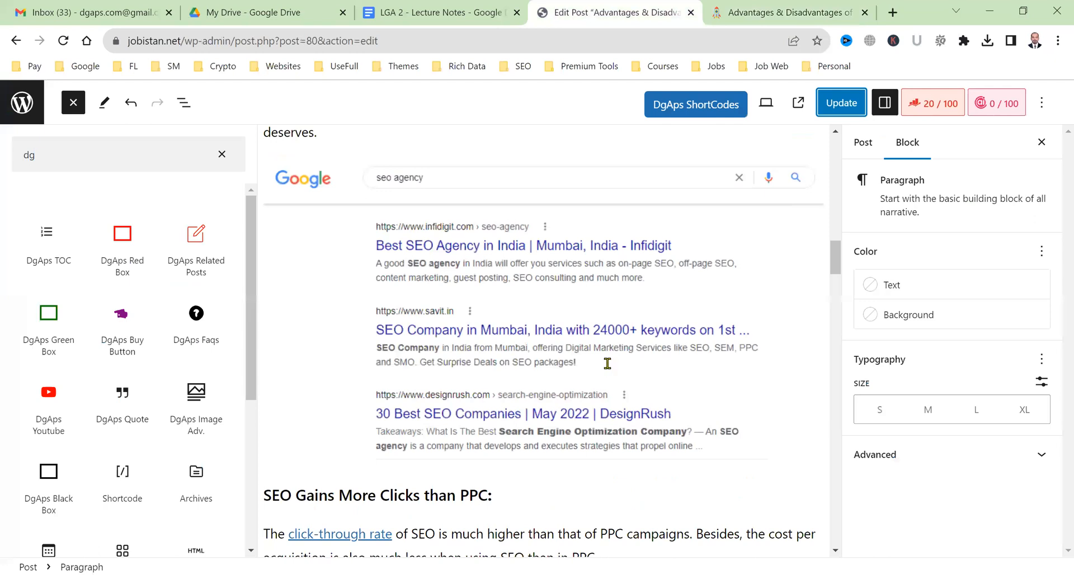
scroll(482, 323, "down", 6)
left_click(486, 323)
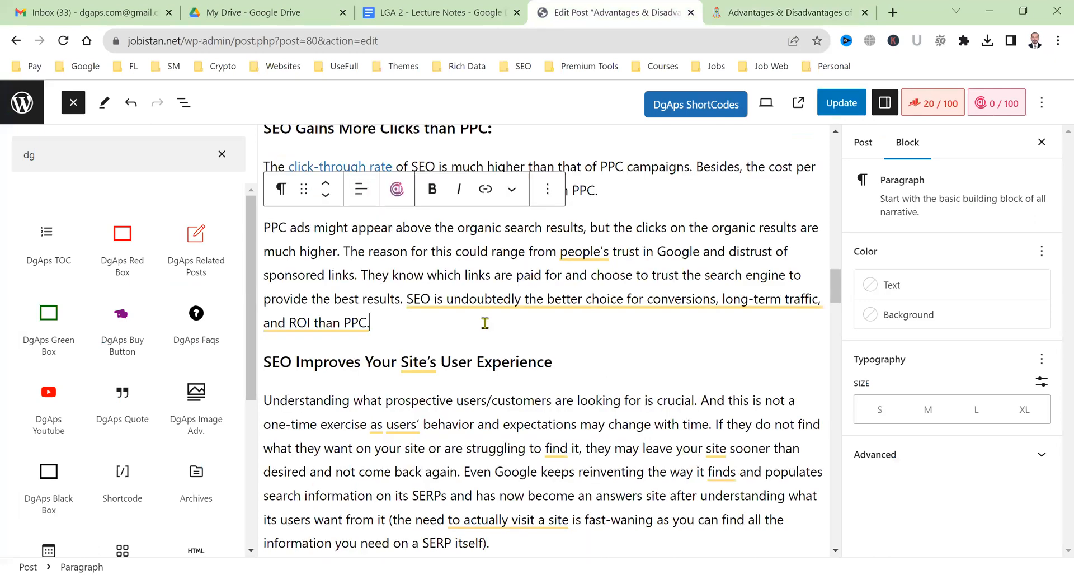
key("Return")
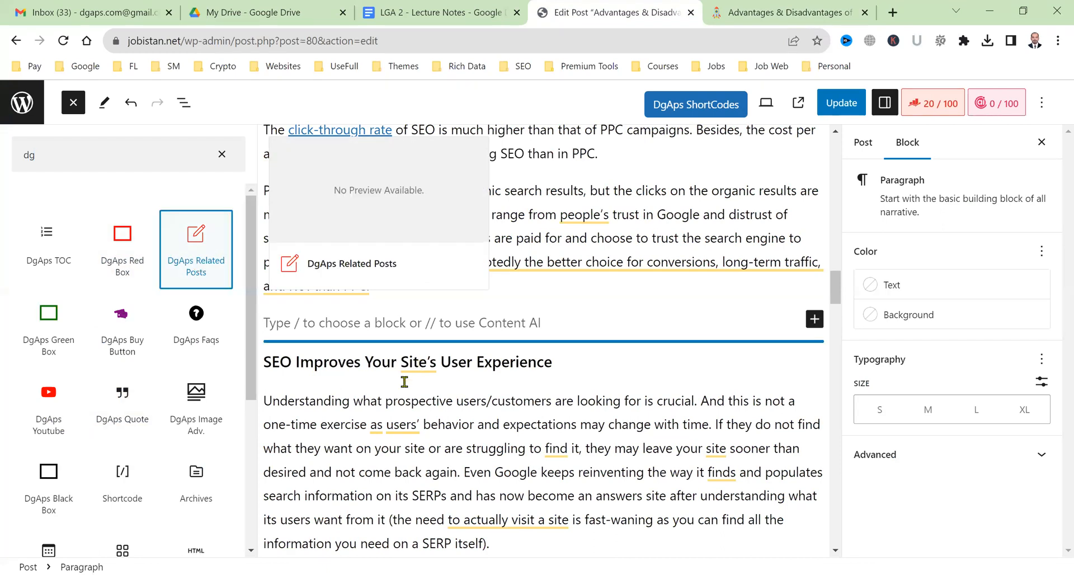
key("Return")
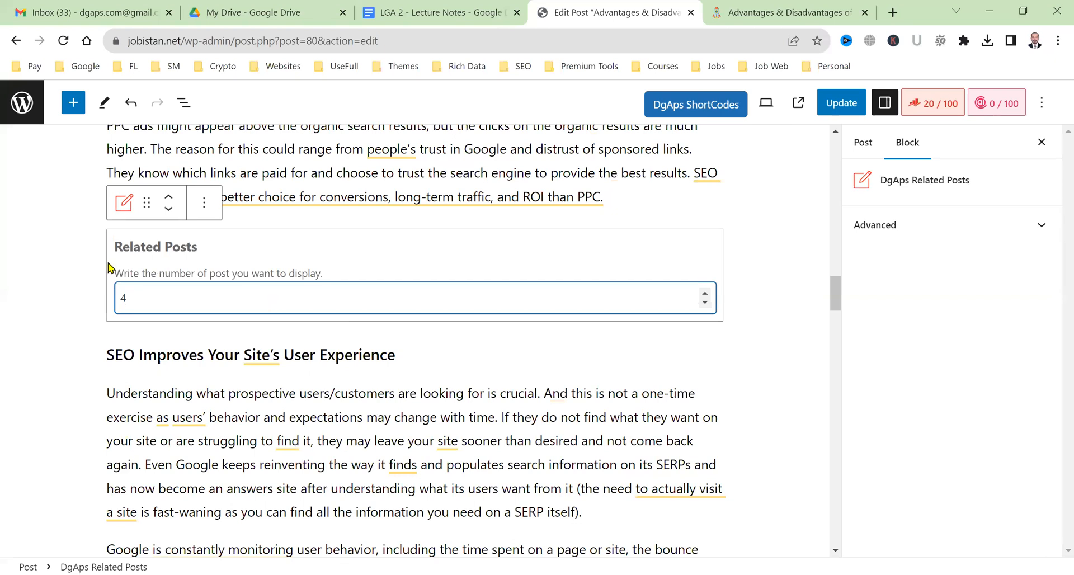
scroll(215, 346, "up", 10)
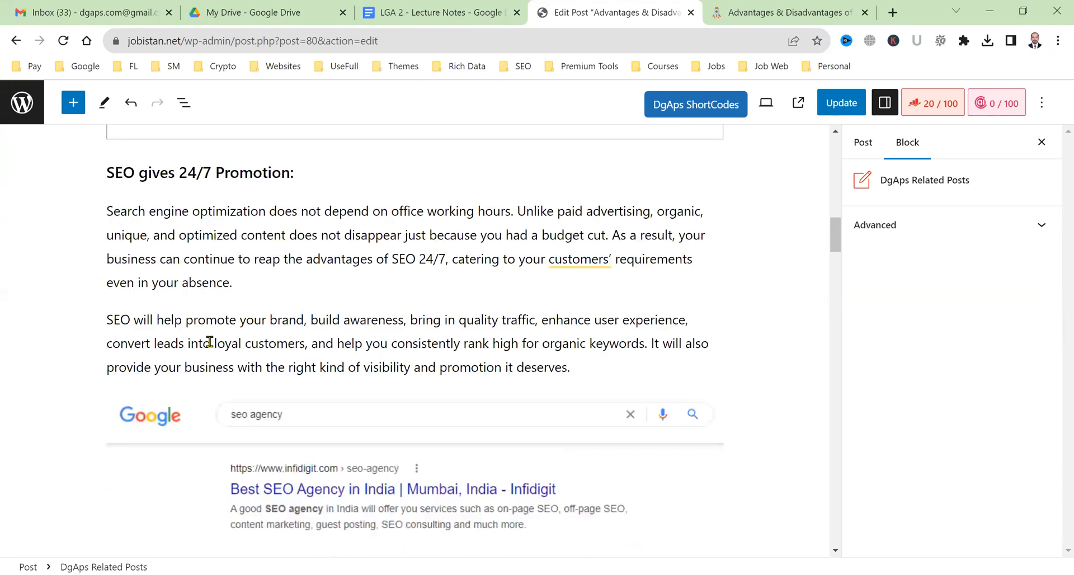
Re-enter 4 as the second Related Posts count, update the post, and switch to the published article.
scroll(112, 319, "up", 10)
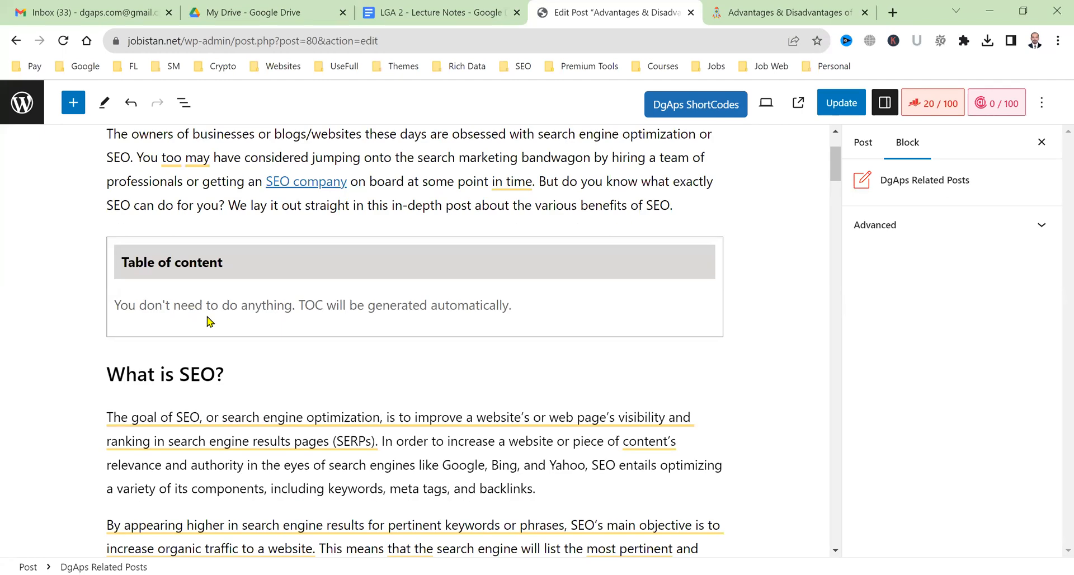
scroll(224, 358, "down", 10)
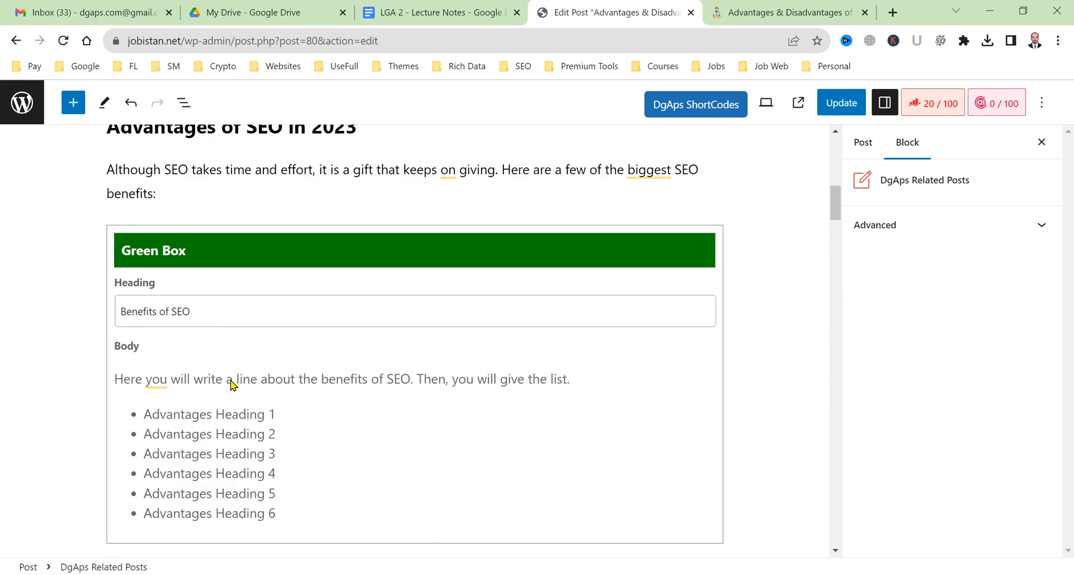
scroll(231, 383, "down", 10)
scroll(231, 384, "down", 5)
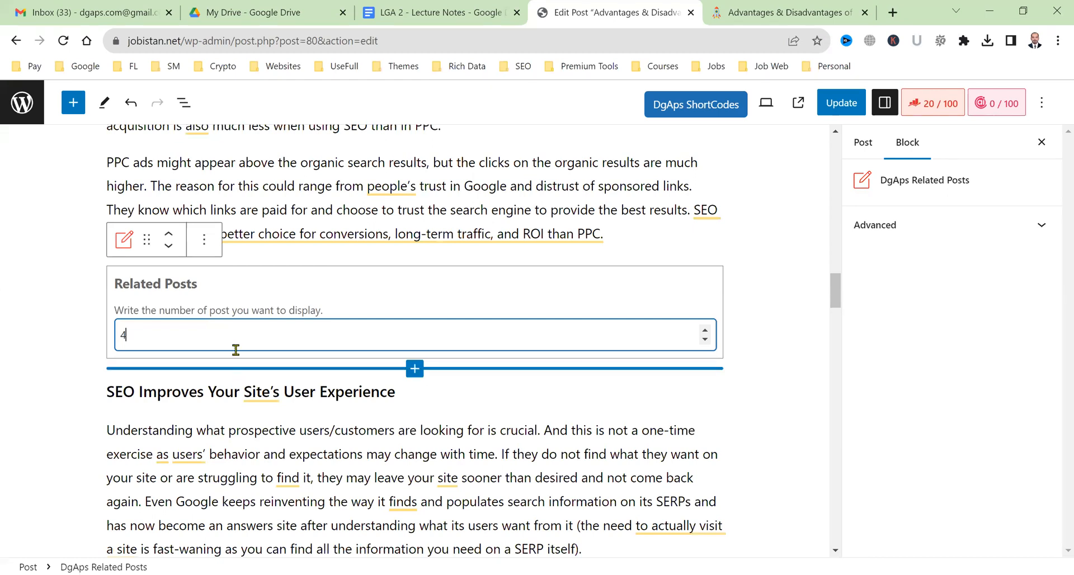
key("BackSpace")
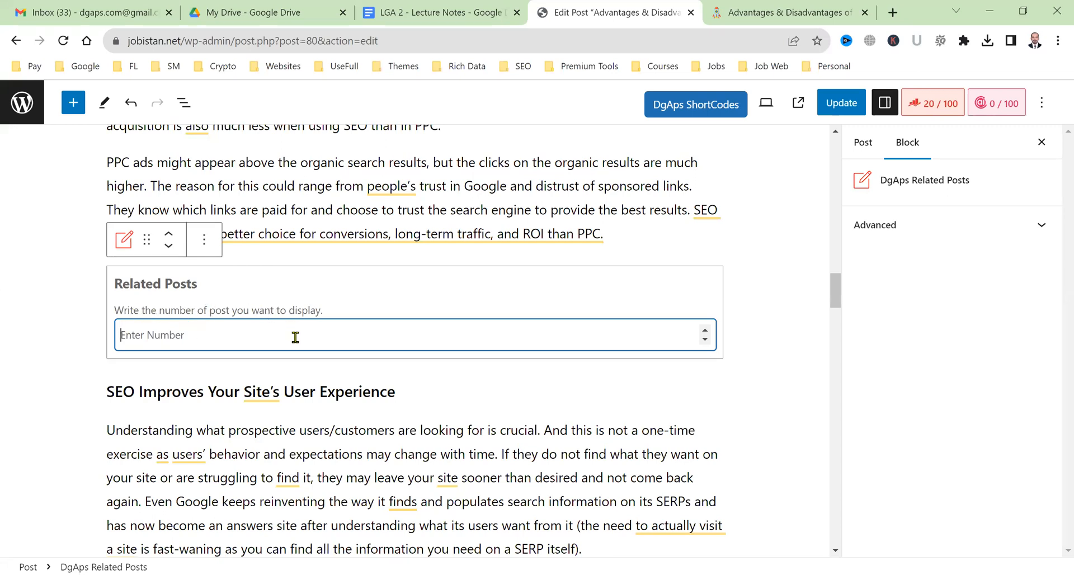
type("4")
key("BackSpace")
type("4")
left_click(827, 103)
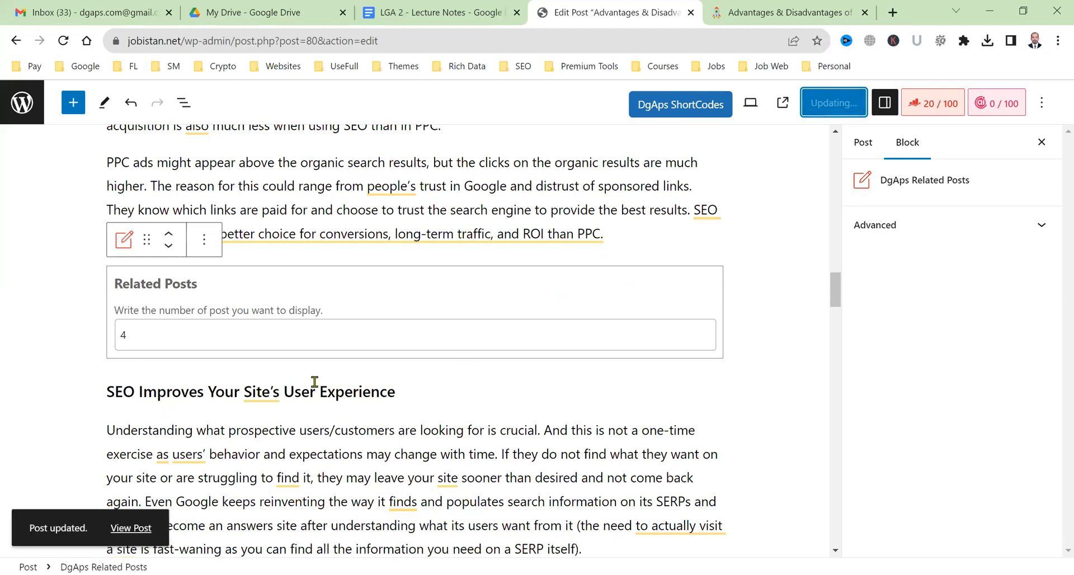
left_click(735, 7)
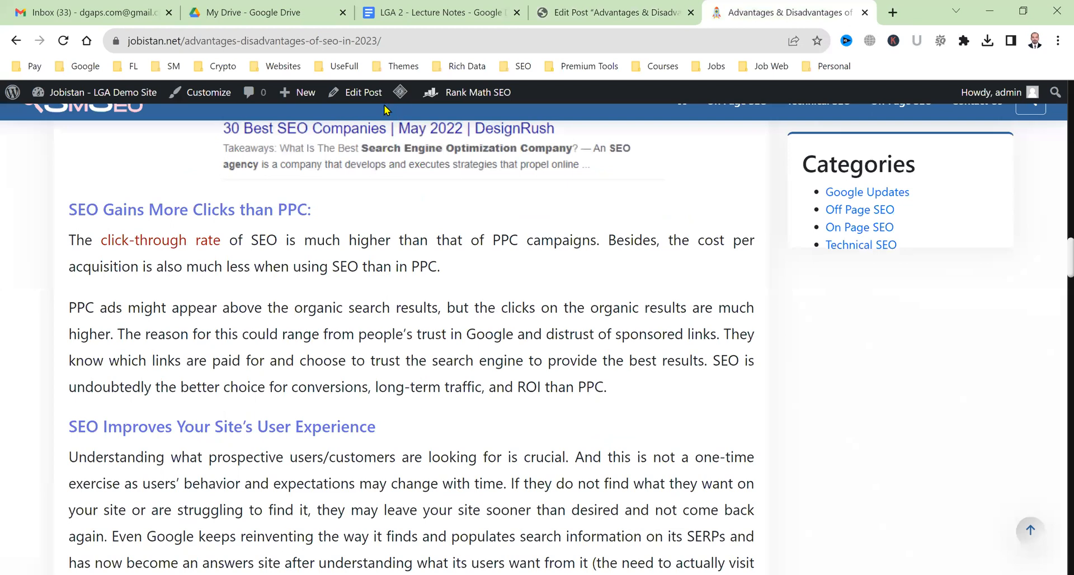
mouse_move(401, 95)
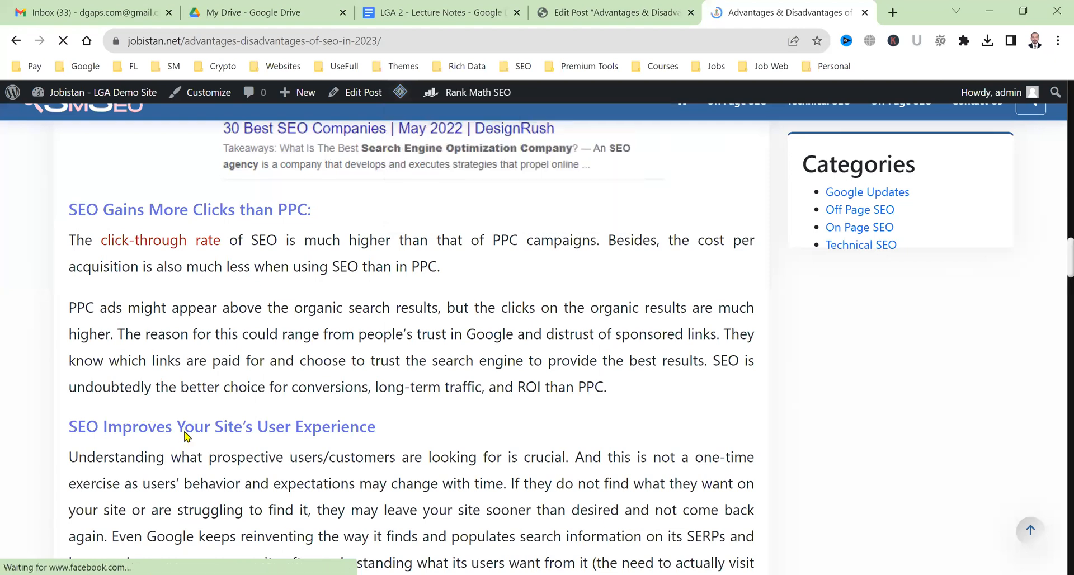
scroll(186, 436, "up", 5)
scroll(186, 437, "down", 8)
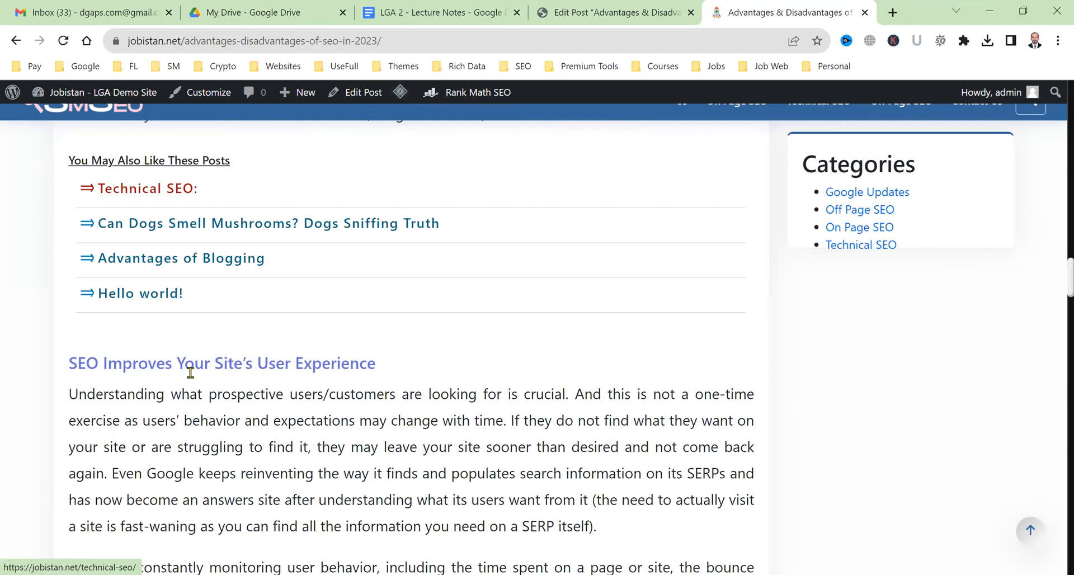
scroll(399, 447, "up", 2)
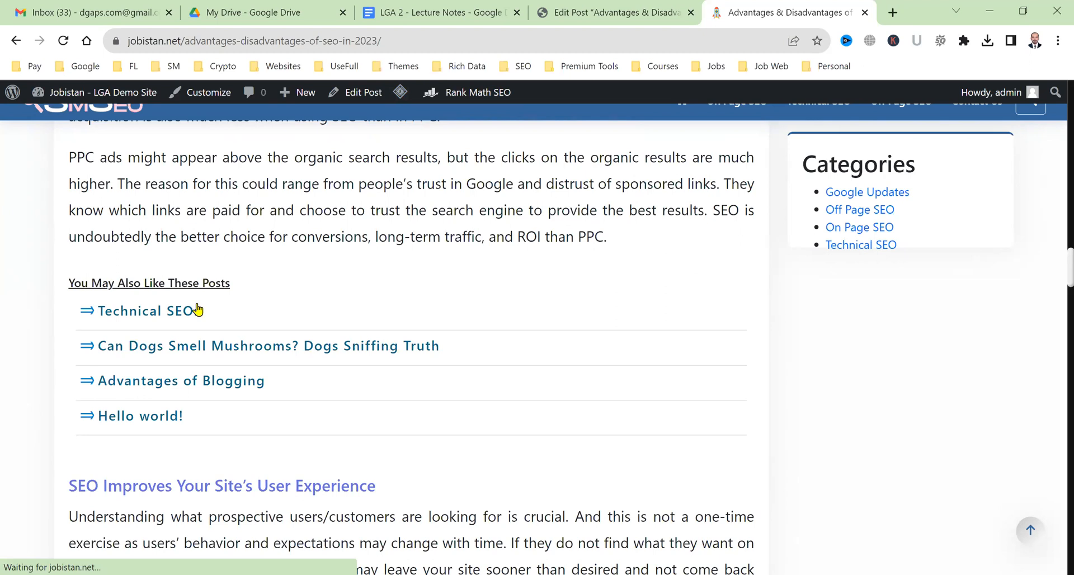
left_click(165, 385)
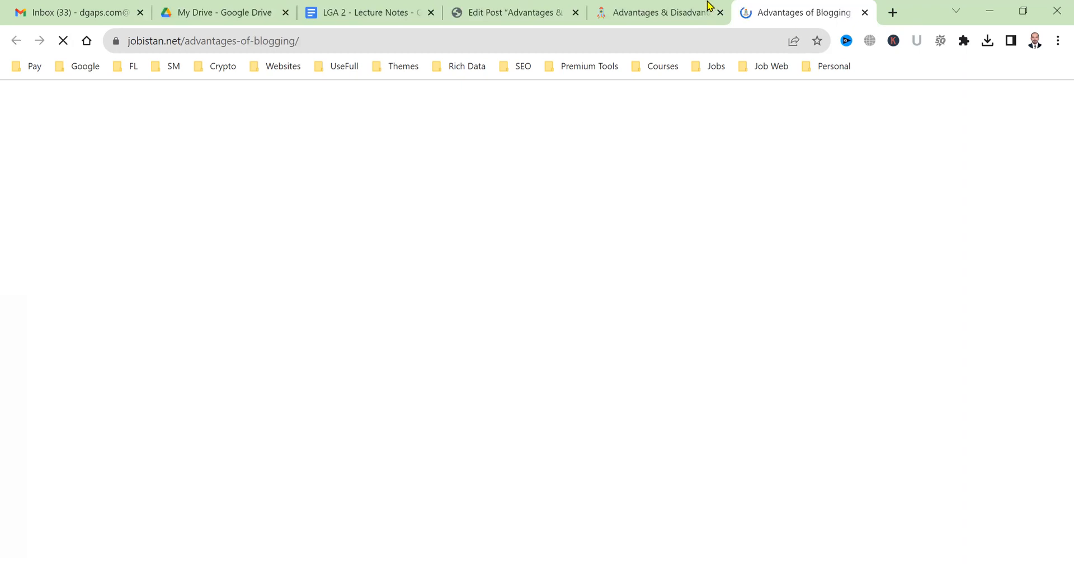
scroll(526, 330, "down", 10)
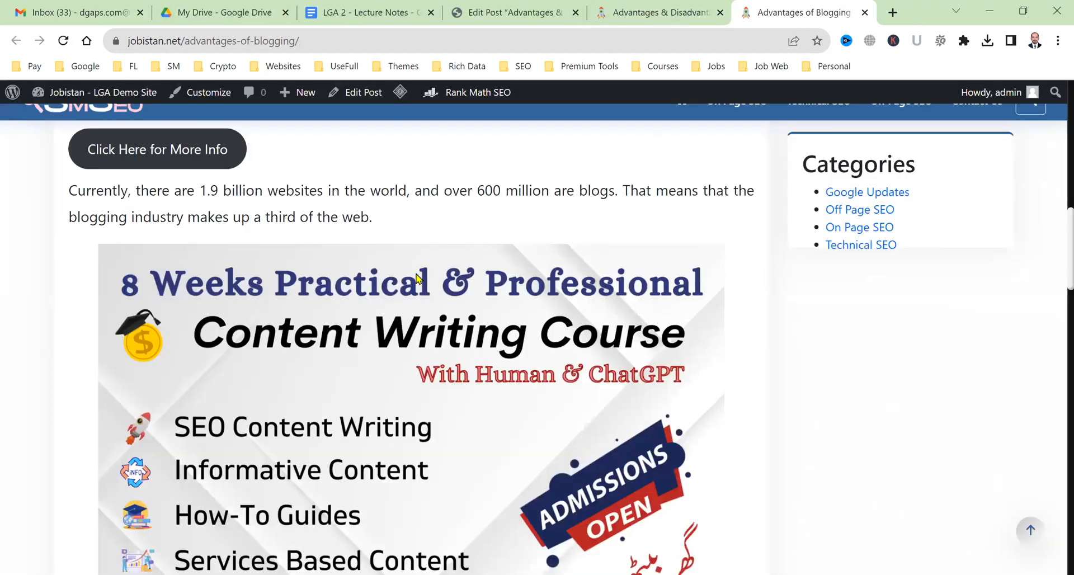
key("ctrl+w")
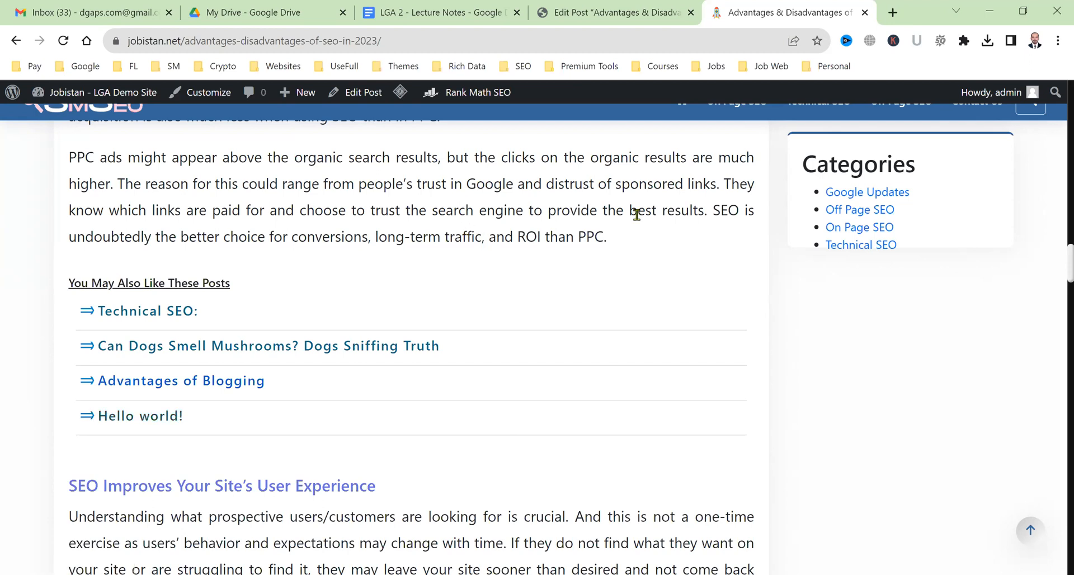
In the post editor, add an empty paragraph after the ranking-factors paragraph ending 'time.'.
left_click(652, 6)
left_click(788, 2)
left_click(601, 2)
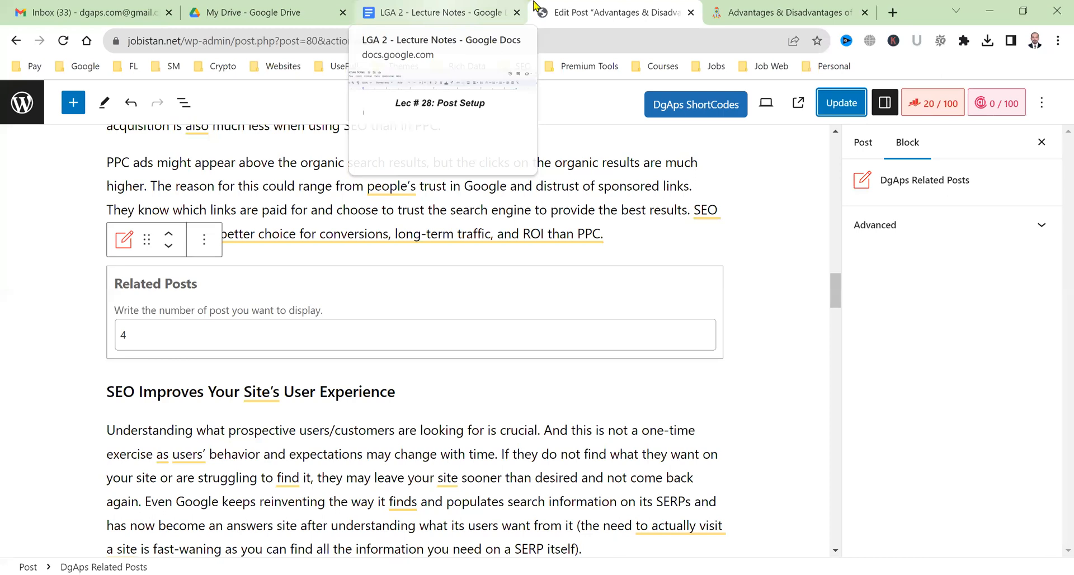
scroll(344, 277, "down", 2)
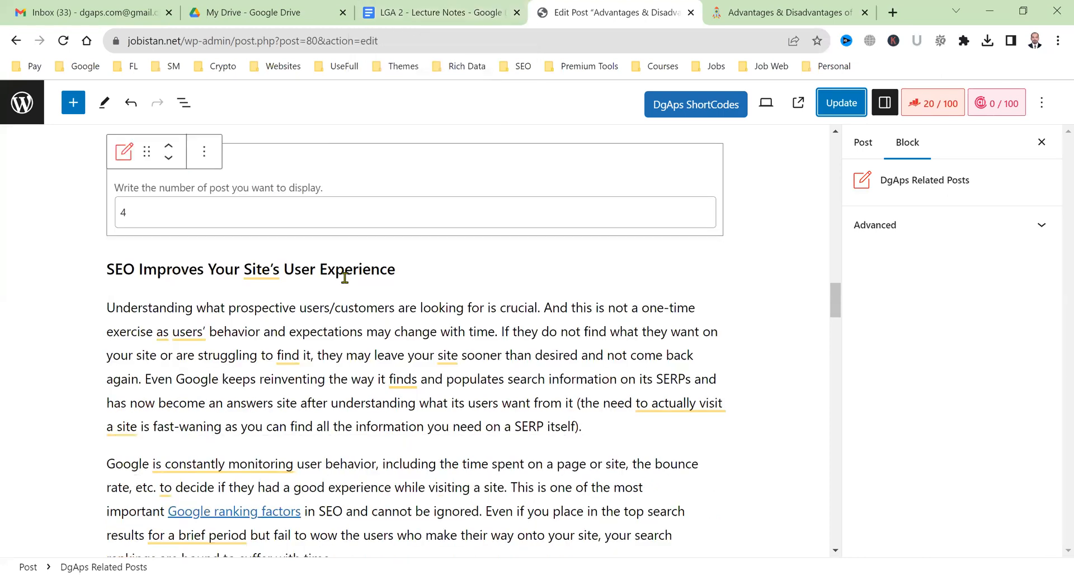
scroll(345, 276, "down", 4)
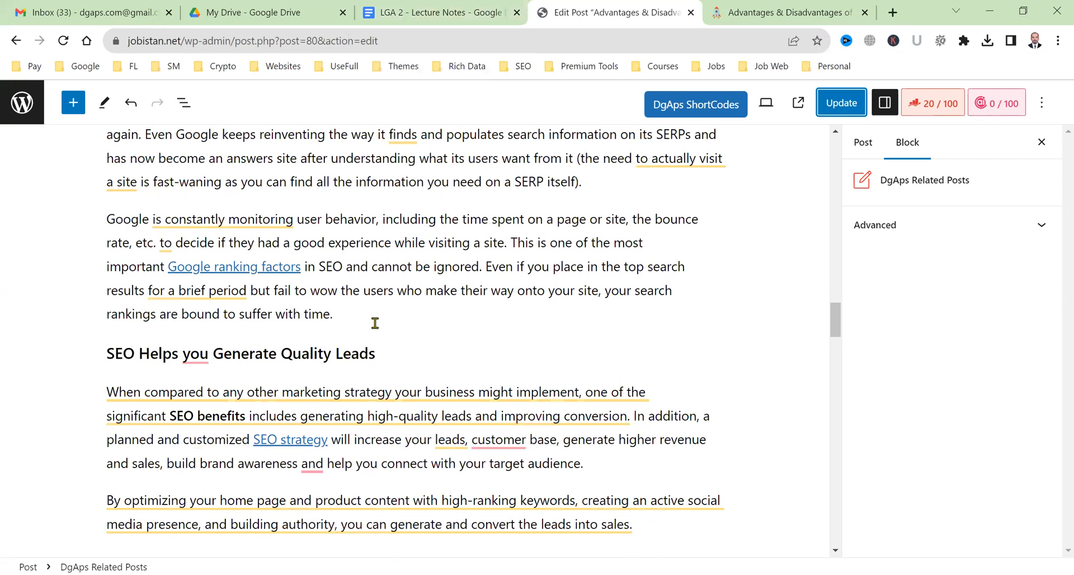
left_click(344, 336)
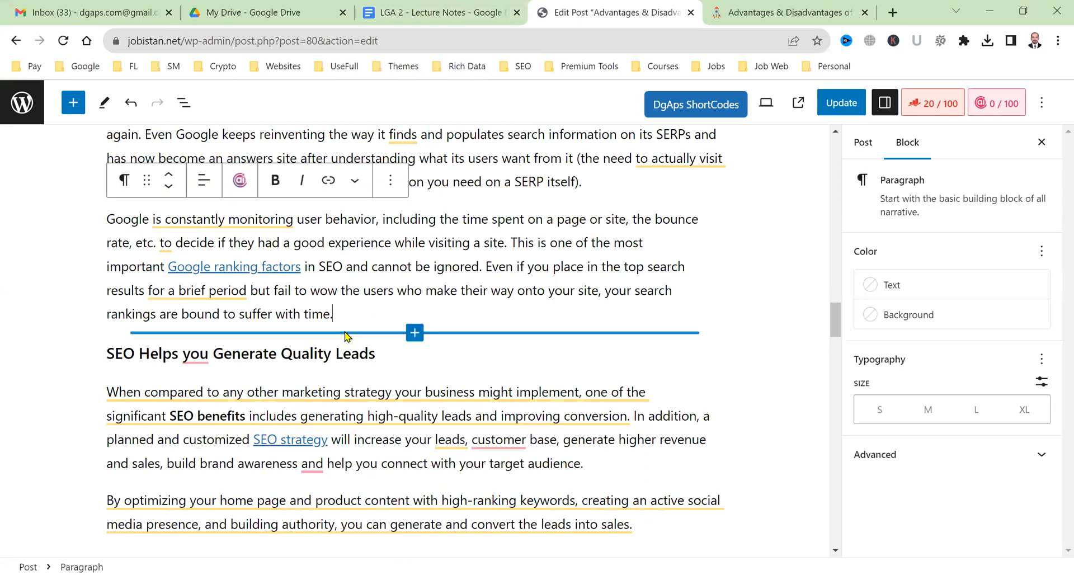
key("Return")
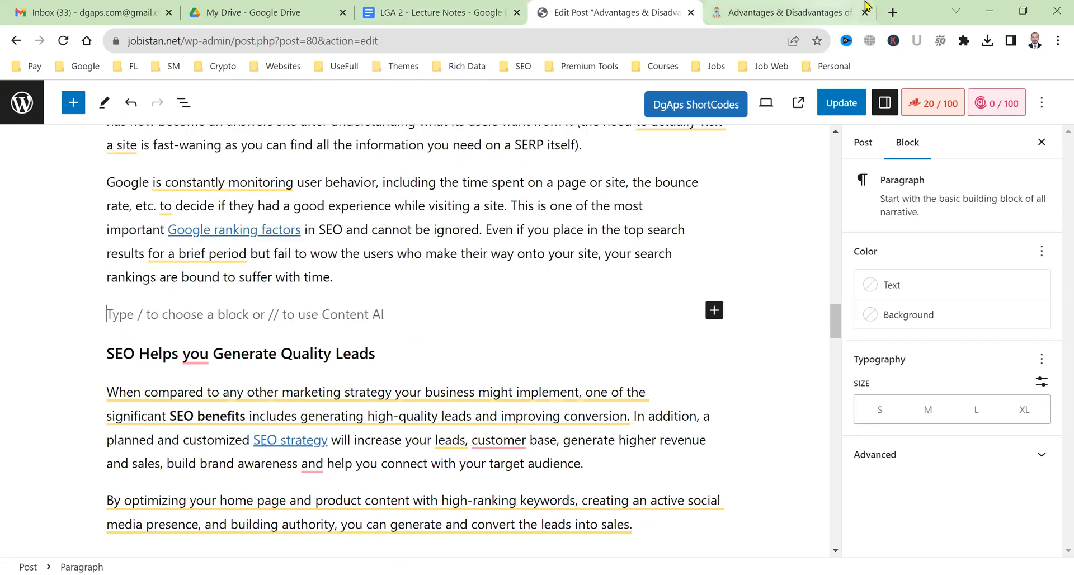
Open YouTube in a new browser tab.
left_click(894, 10)
type("youtube.com")
key("Return")
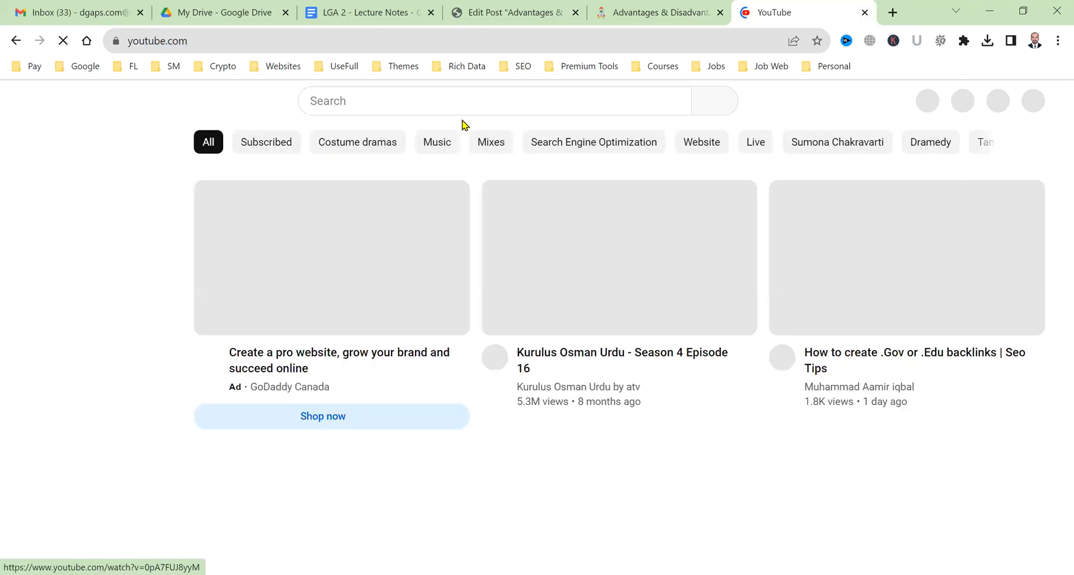
Search YouTube for 'advantages of SEO' and open the 'Why is SEO Important today?' video.
left_click(461, 99)
type("advantag")
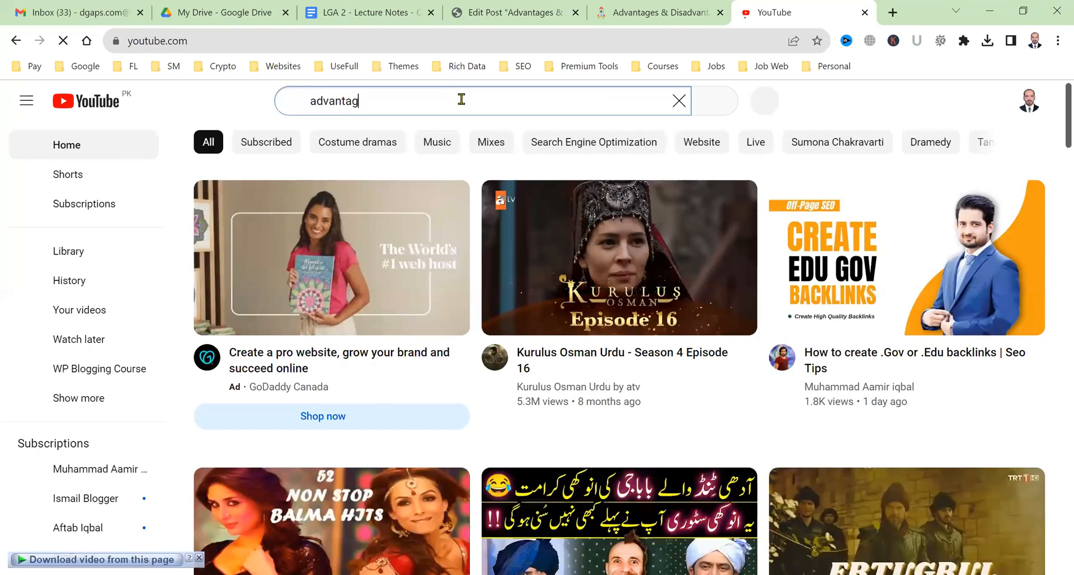
type("es of SEO")
key("Return")
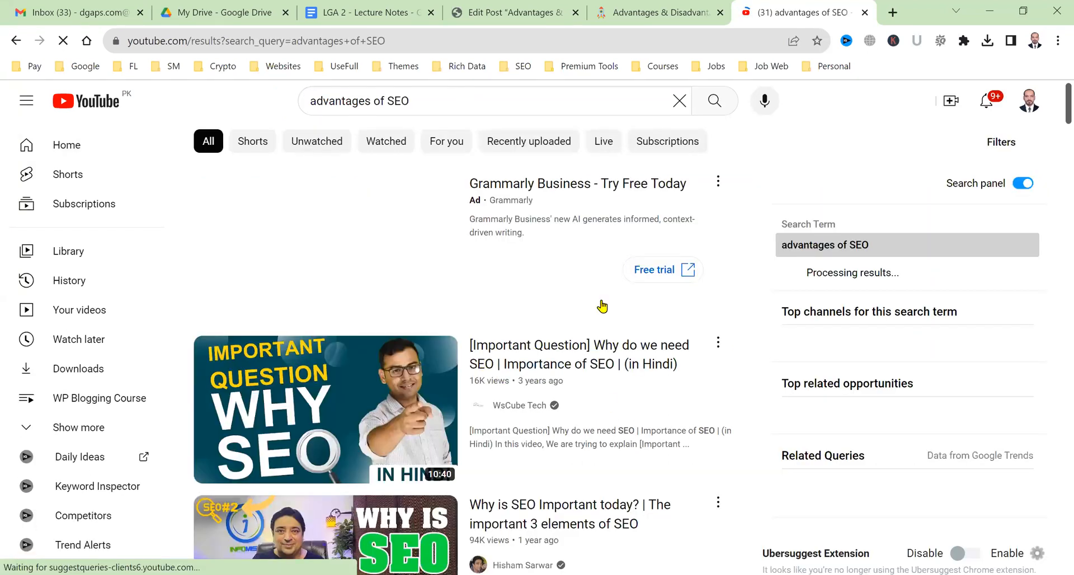
scroll(569, 416, "down", 2)
middle_click(570, 417)
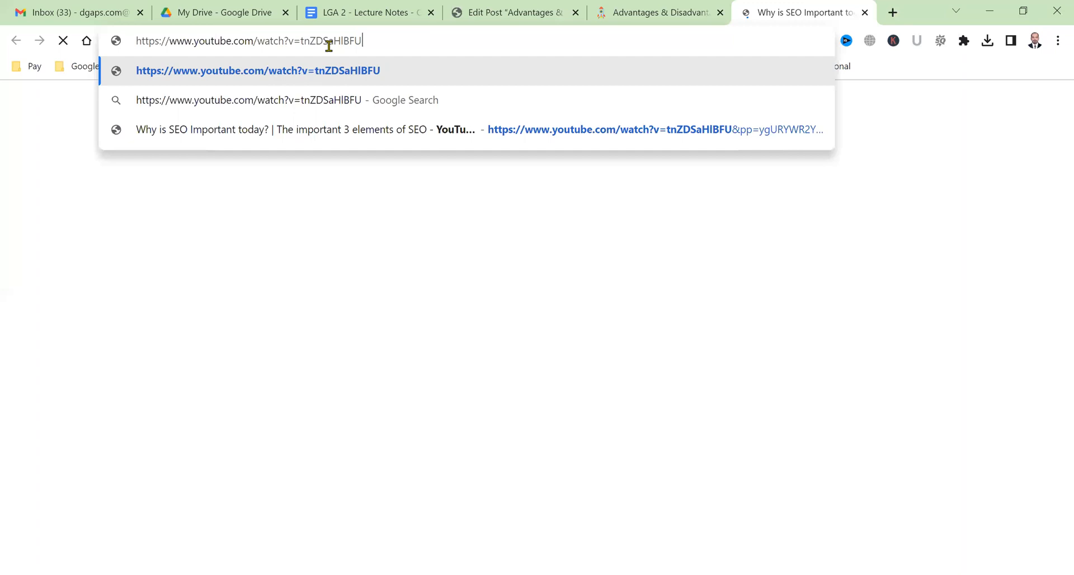
Copy the video's URL, close its tab and return to the post editor.
key("Return")
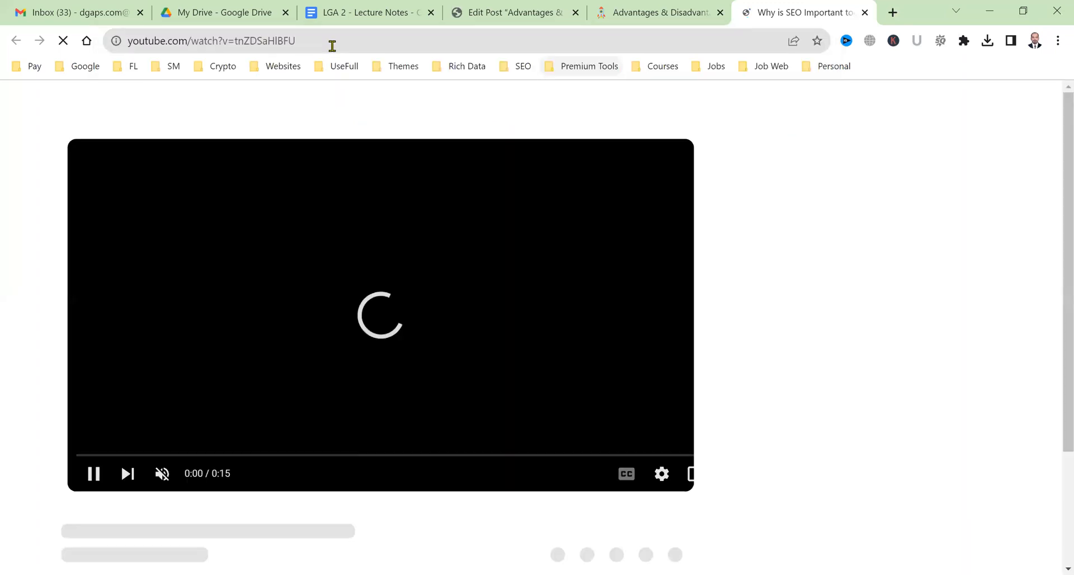
left_click(332, 46)
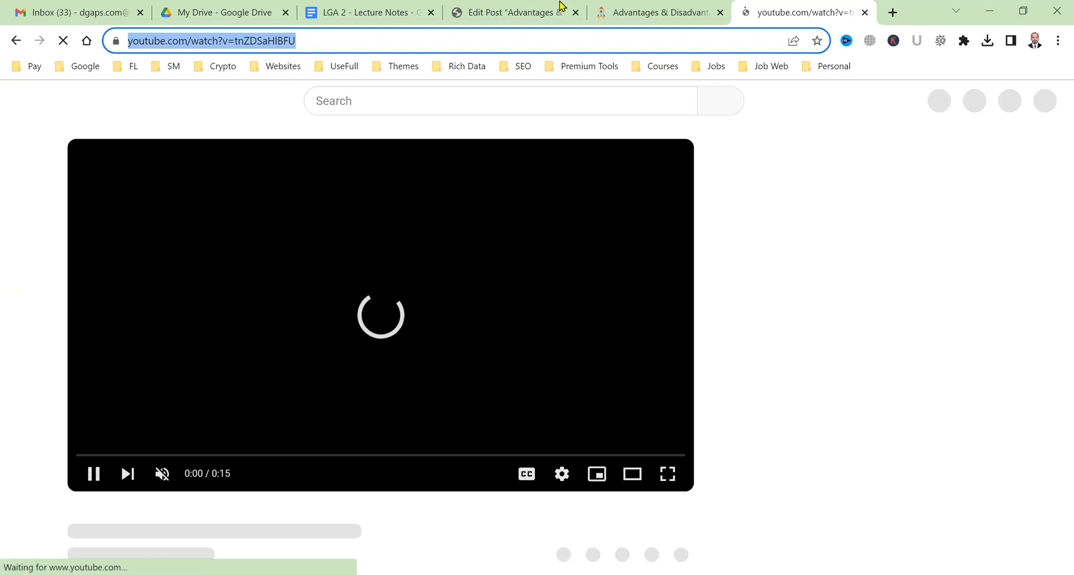
key("ctrl+w")
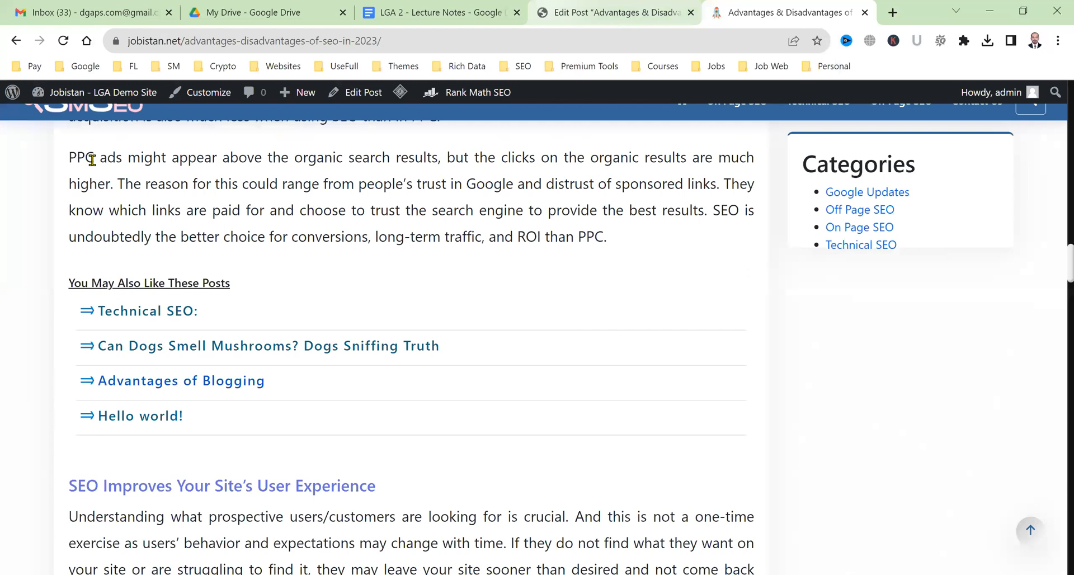
key("ctrl+shift+Tab")
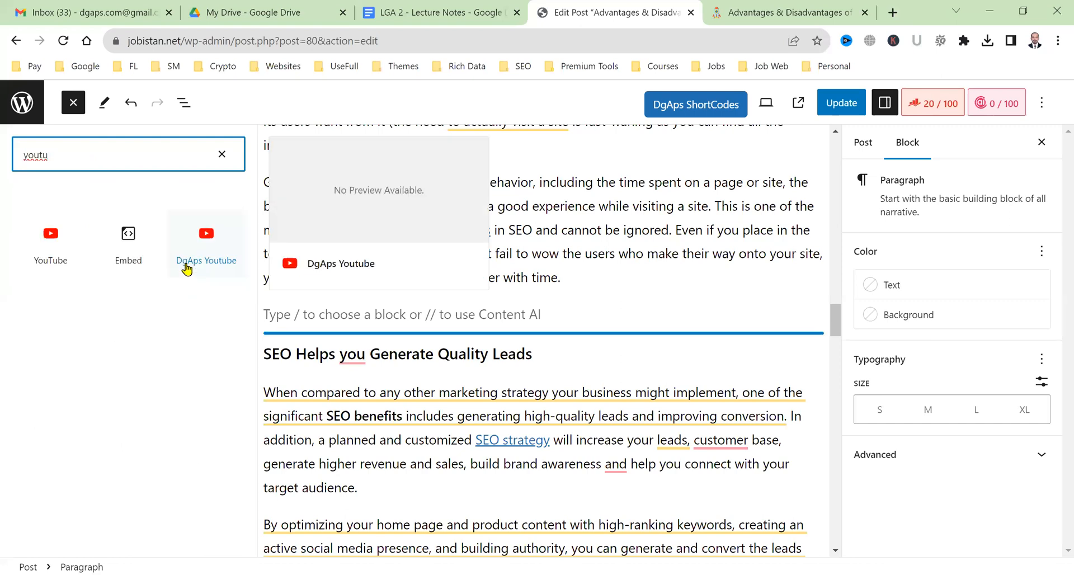
Add a single DgAps Youtube block with the pasted video link above 'SEO Helps you Generate Quality Leads', then update.
left_click(187, 270)
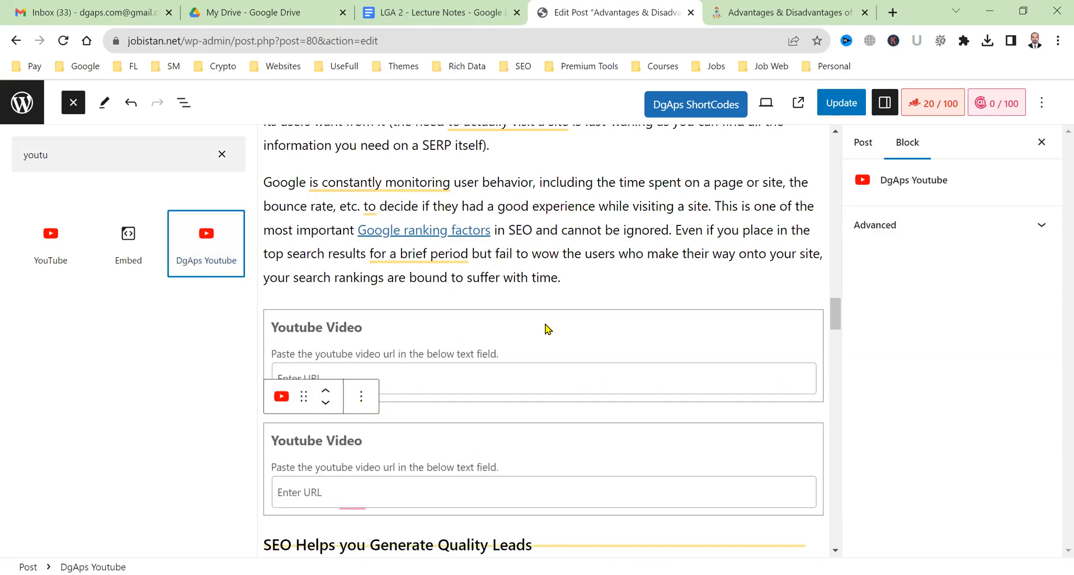
left_click(540, 345)
left_click(205, 288)
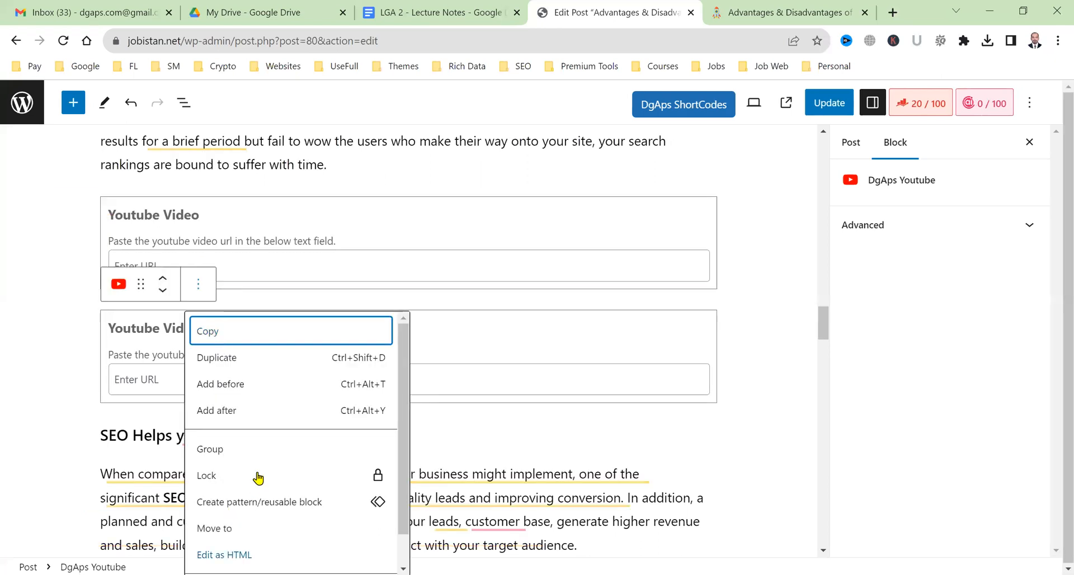
scroll(258, 478, "down", 2)
left_click(218, 557)
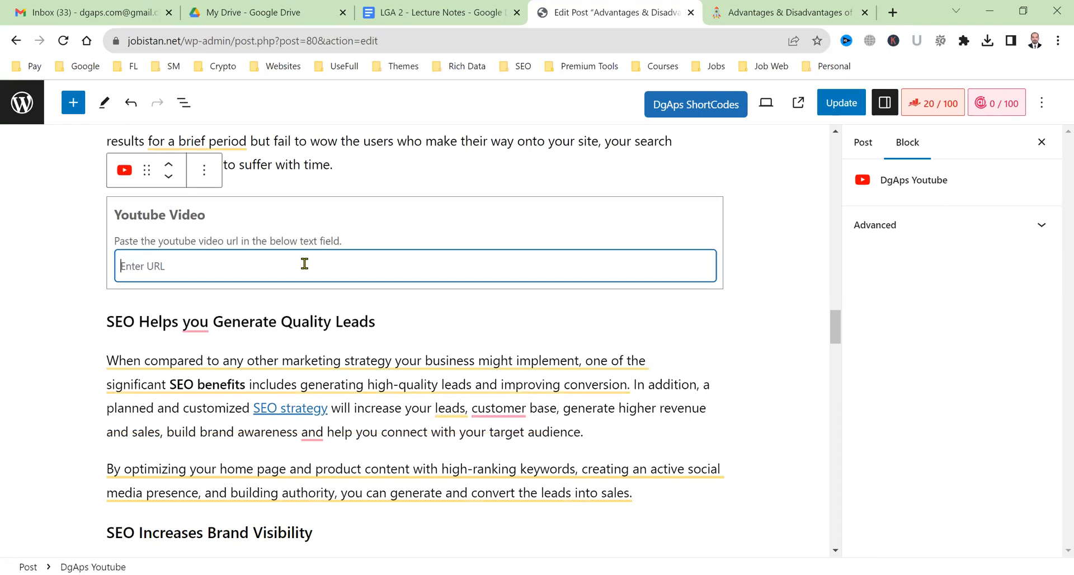
type("https://www.youtube.com/watch?v=tnZDSaHIBFU")
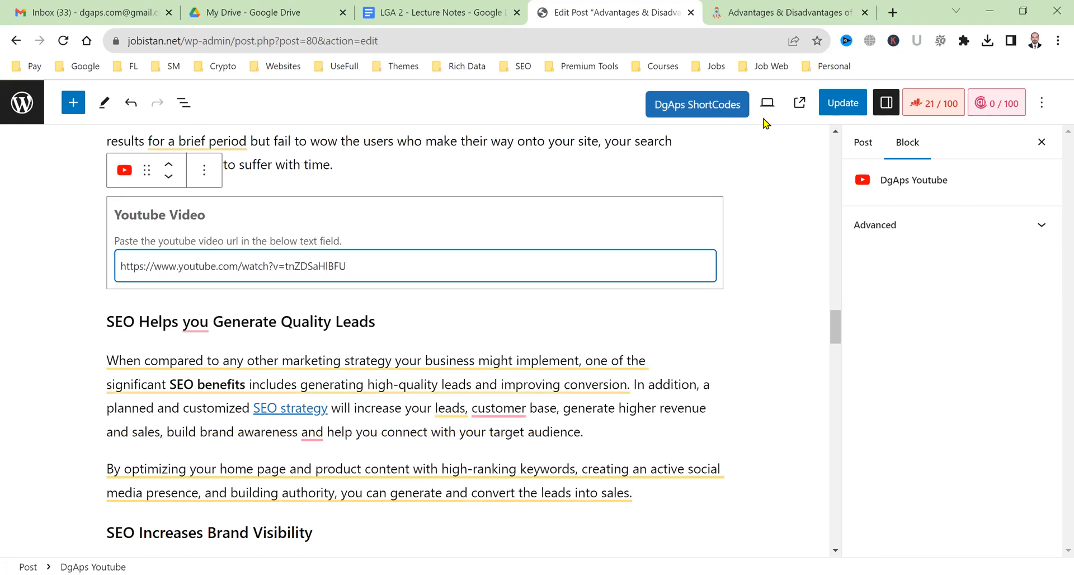
left_click(824, 114)
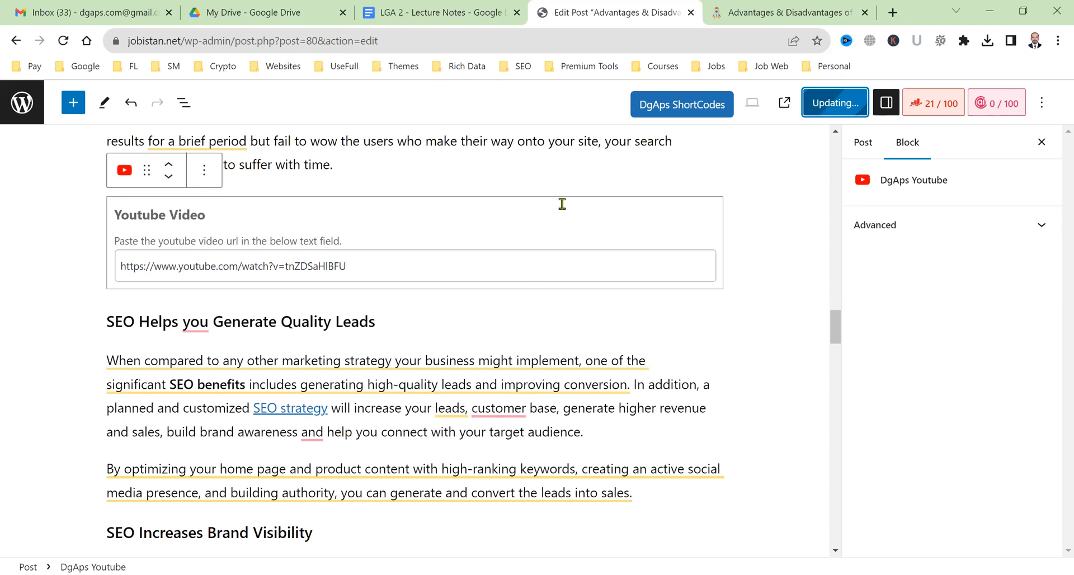
Reload the live post and play then pause the embedded SEO video.
left_click(759, 7)
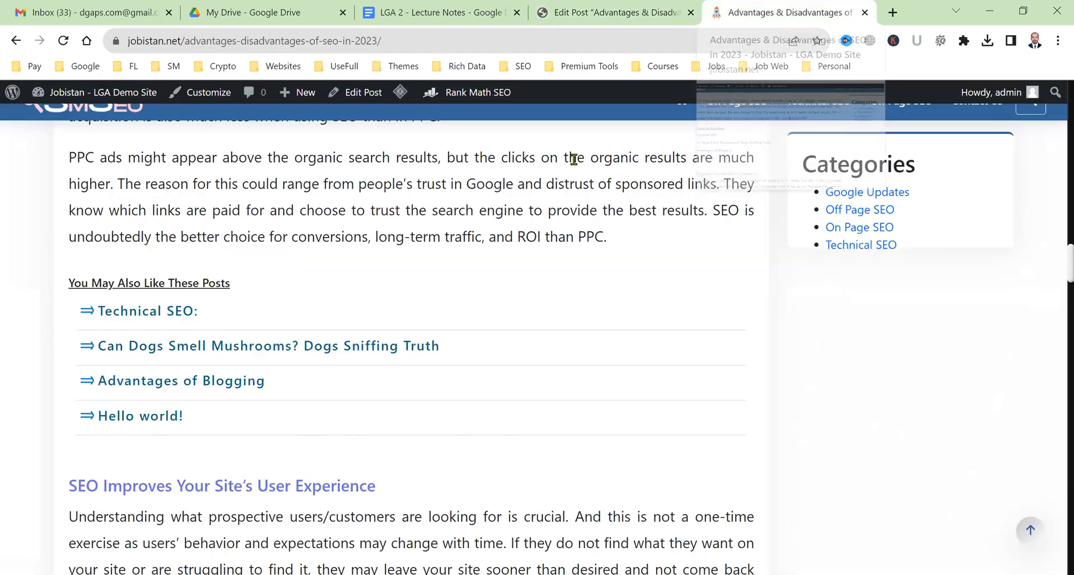
left_click(63, 42)
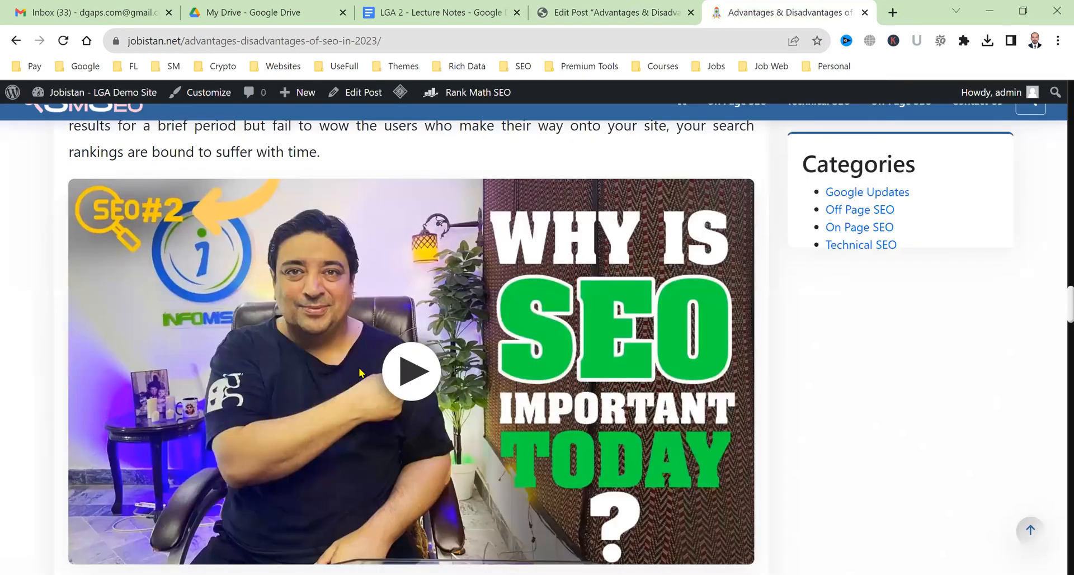
left_click(407, 387)
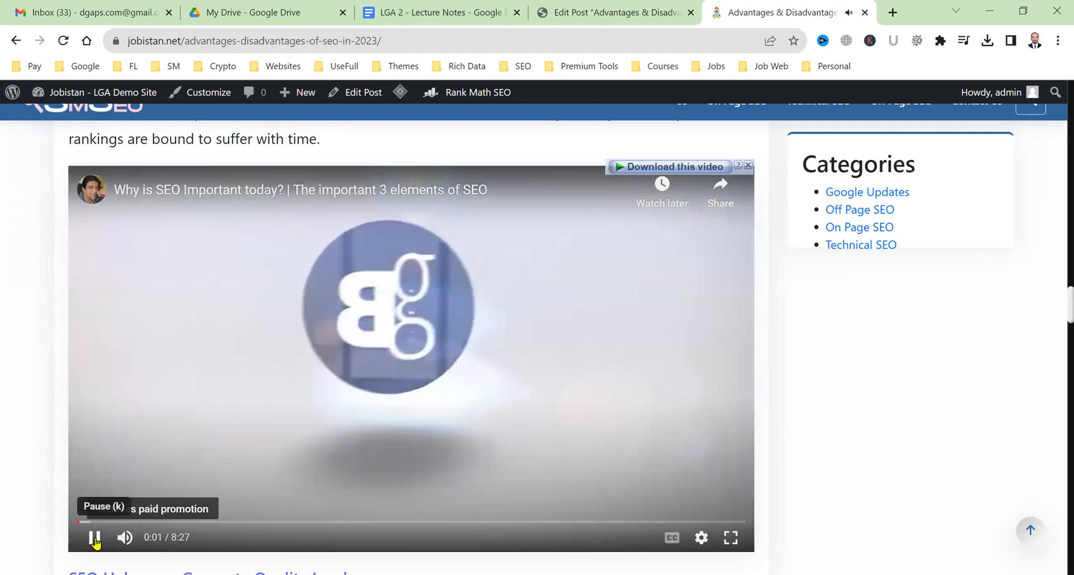
left_click(95, 529)
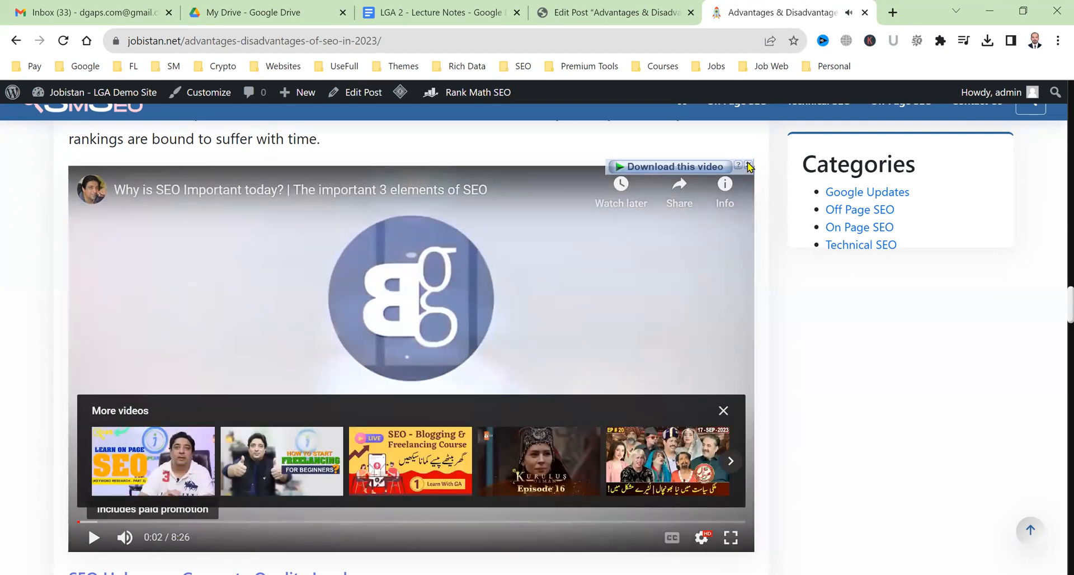
Purge all LiteSpeed cache, replay the embedded video, and go back to Edit Post.
mouse_move(400, 92)
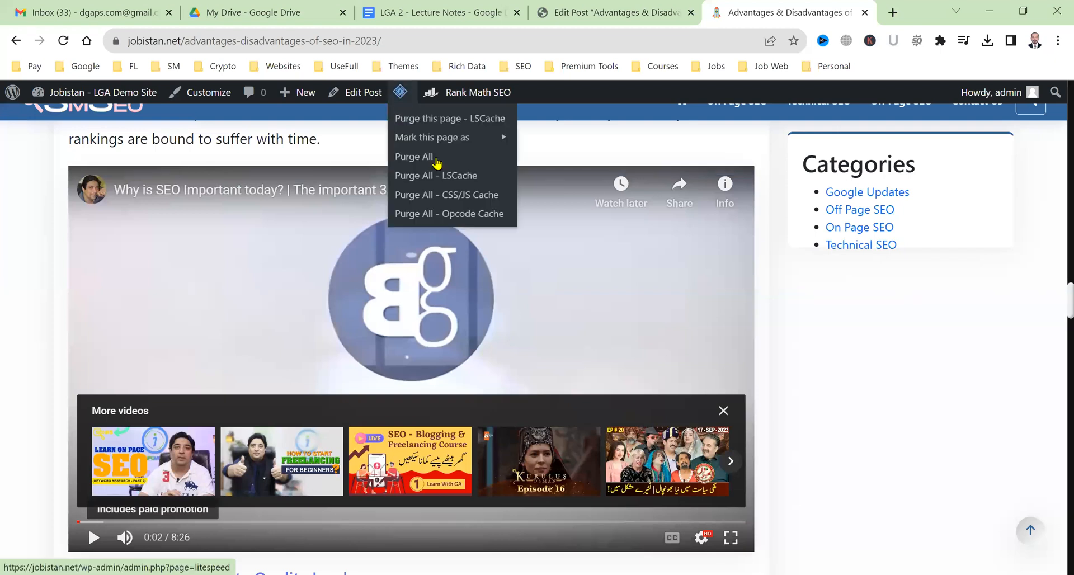
left_click(437, 162)
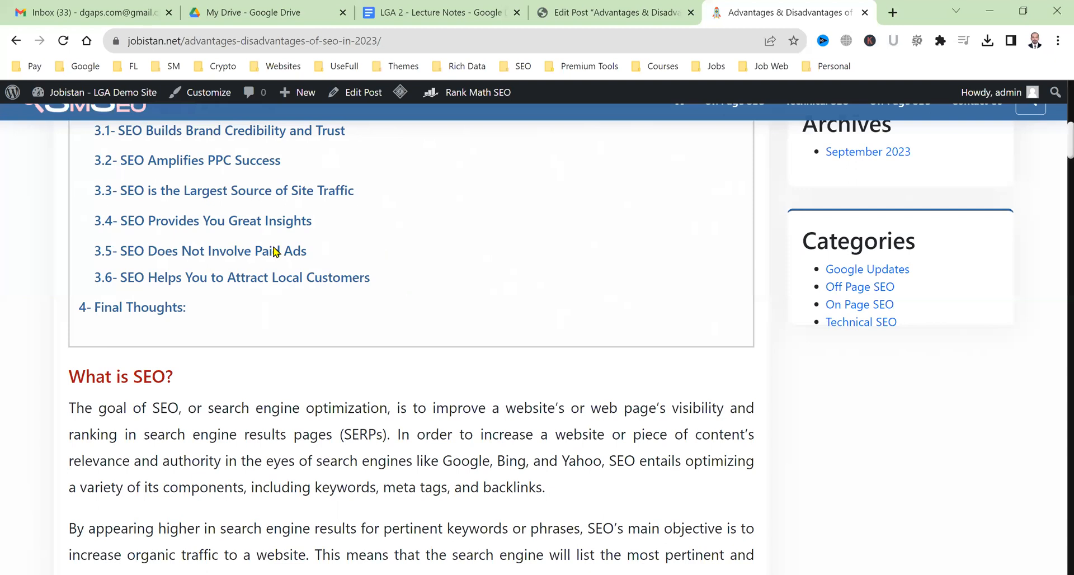
scroll(336, 358, "down", 10)
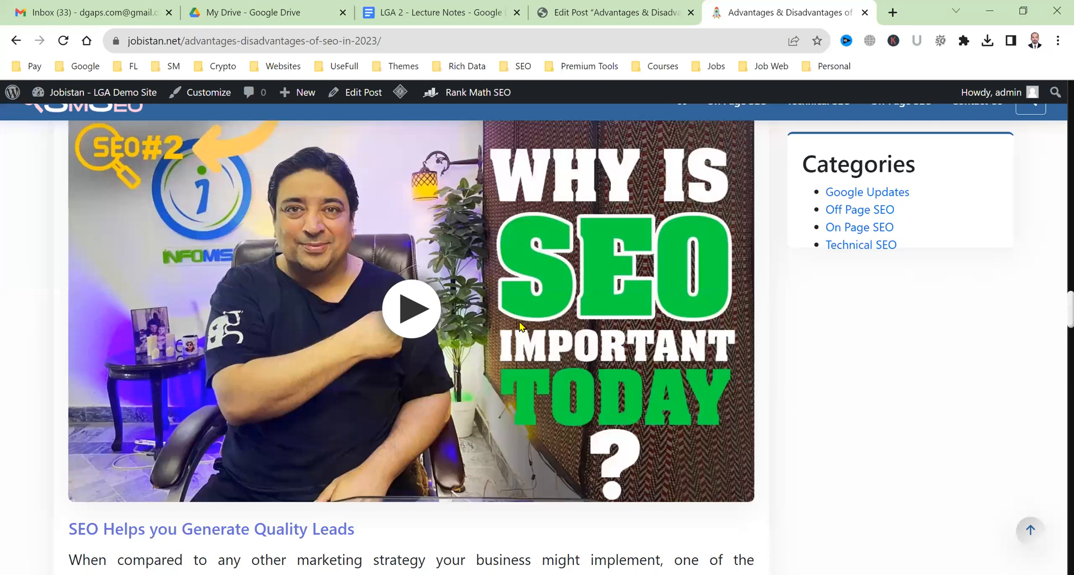
scroll(441, 396, "up", 2)
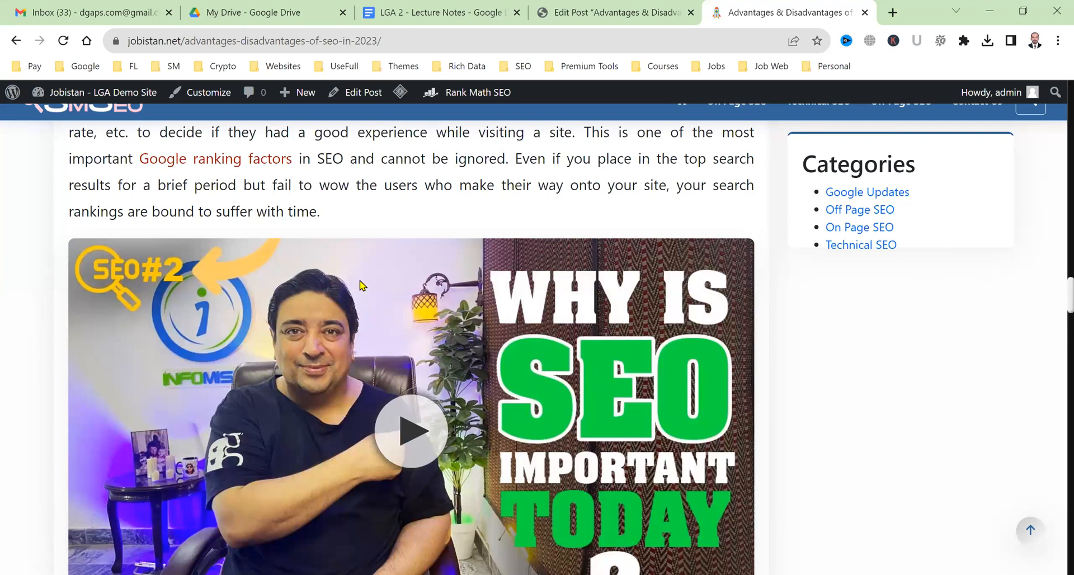
scroll(363, 308, "down", 2)
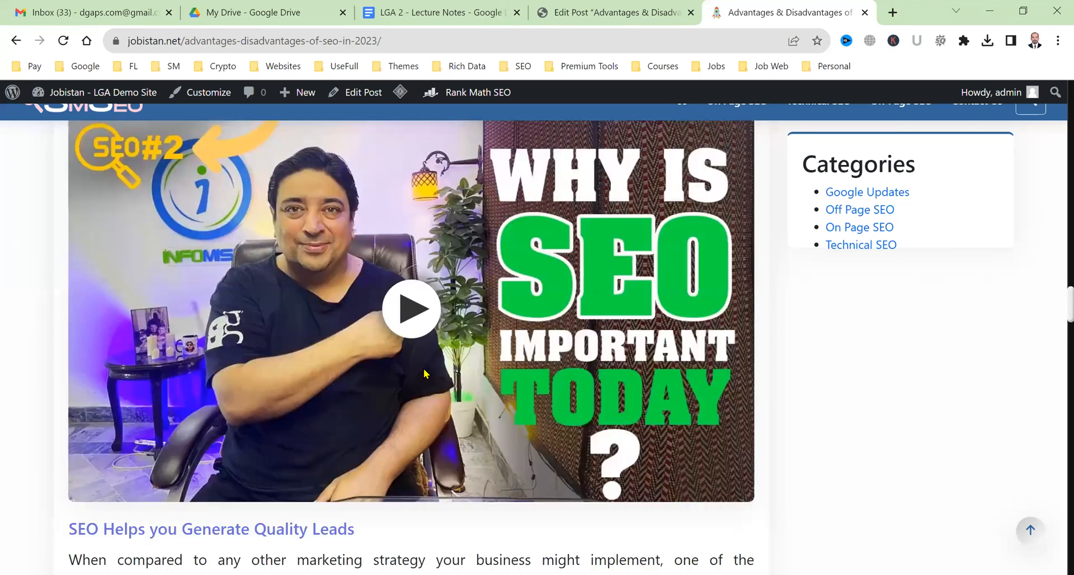
left_click(412, 323)
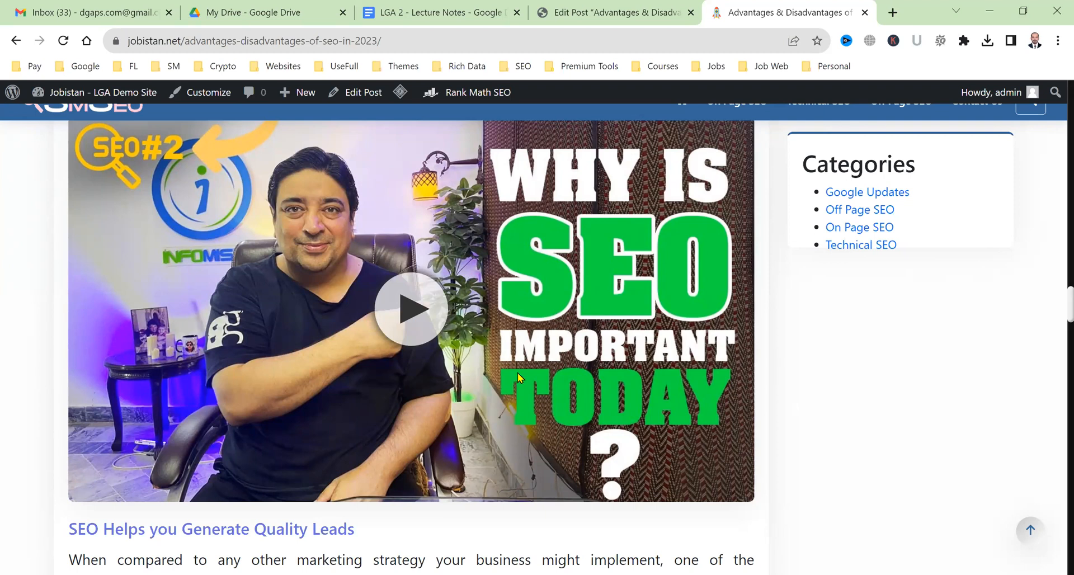
scroll(518, 372, "up", 10)
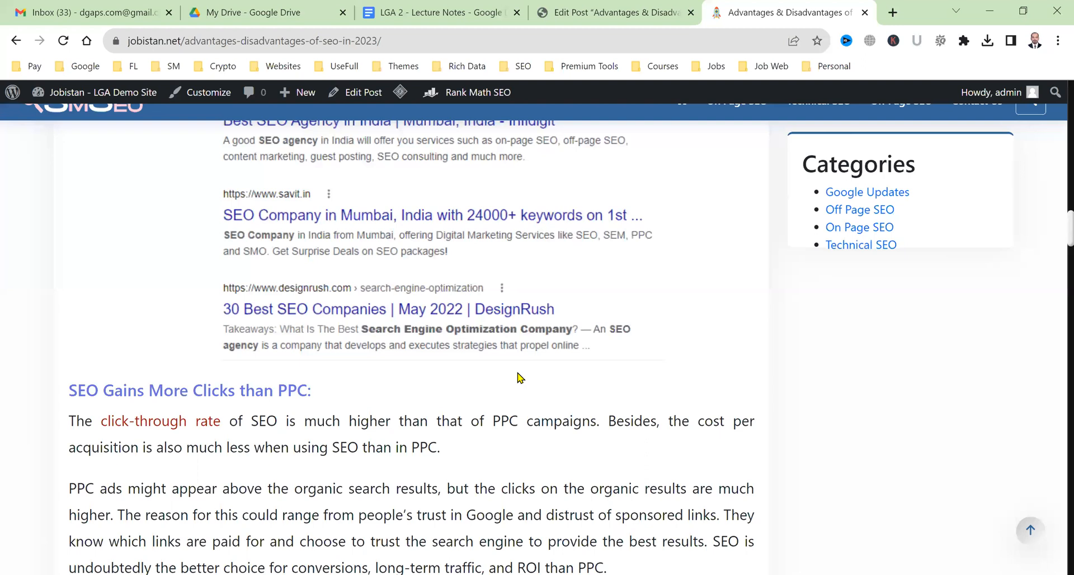
left_click(620, 3)
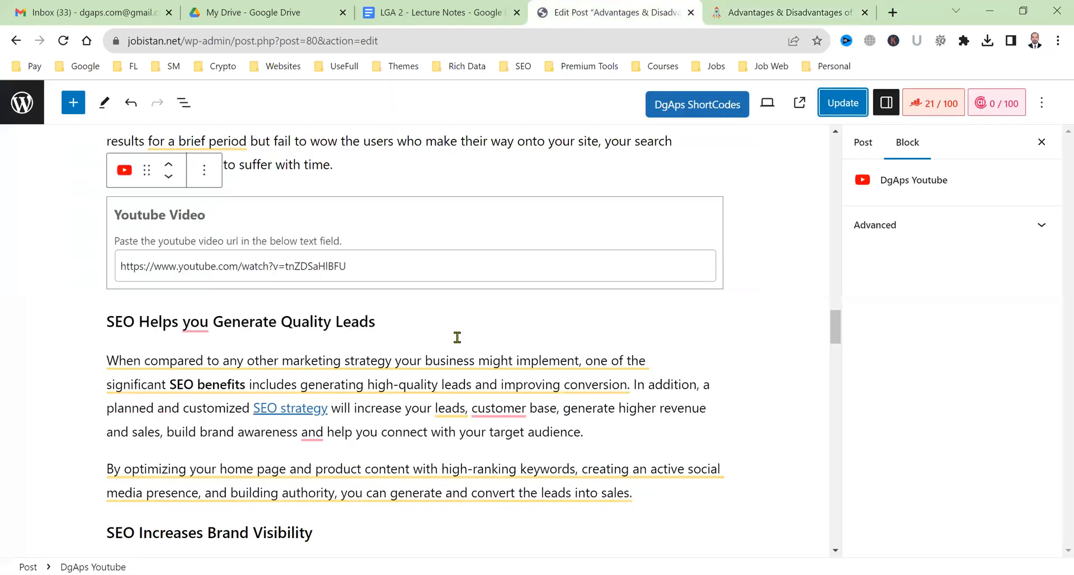
Insert an empty paragraph right after the 'SEO Increases Brand Visibility' paragraph.
scroll(457, 337, "down", 10)
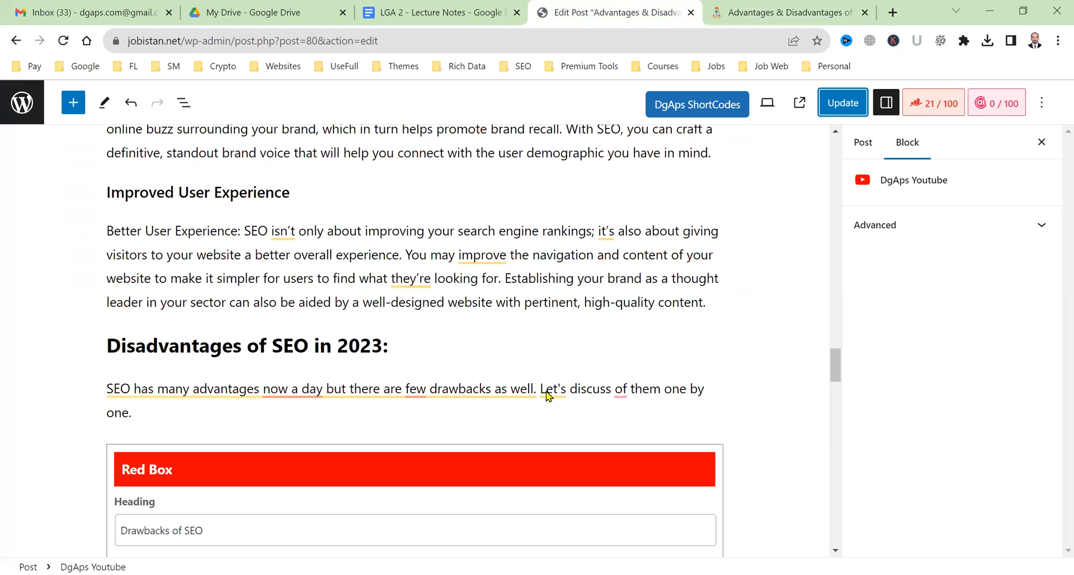
scroll(644, 395, "up", 6)
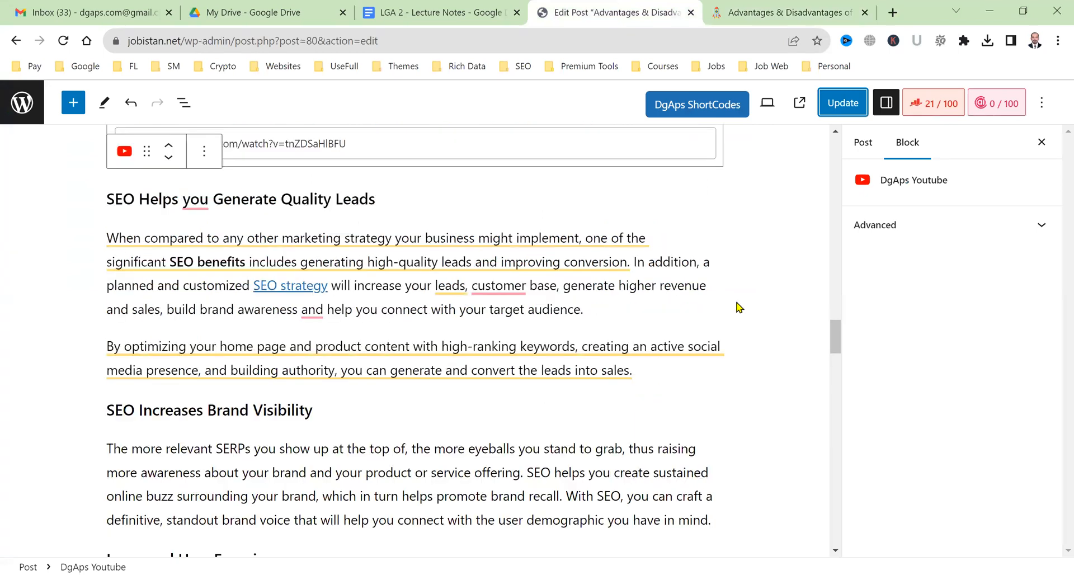
left_click(782, 360)
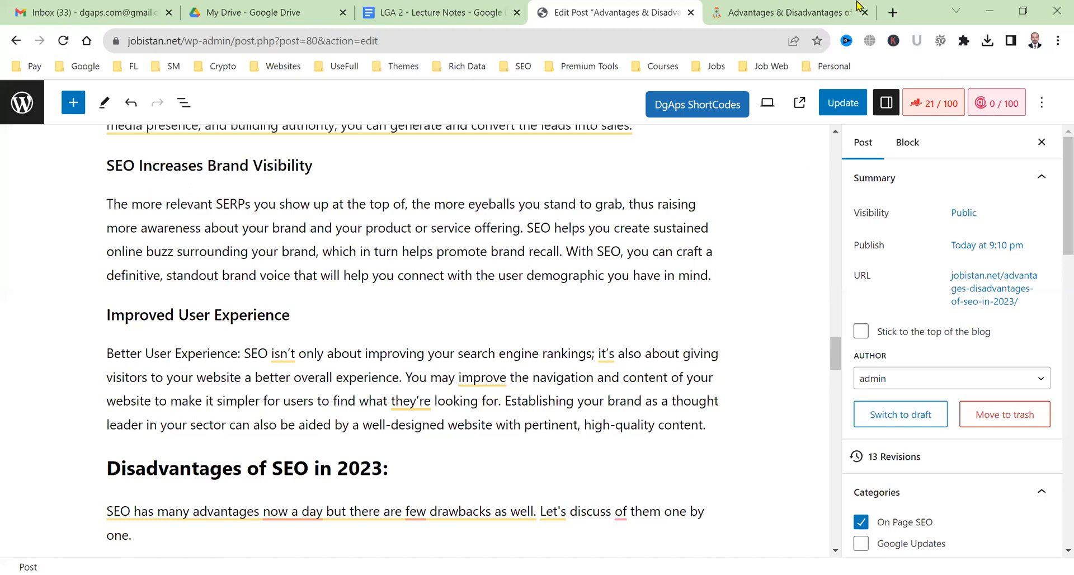
key("Return")
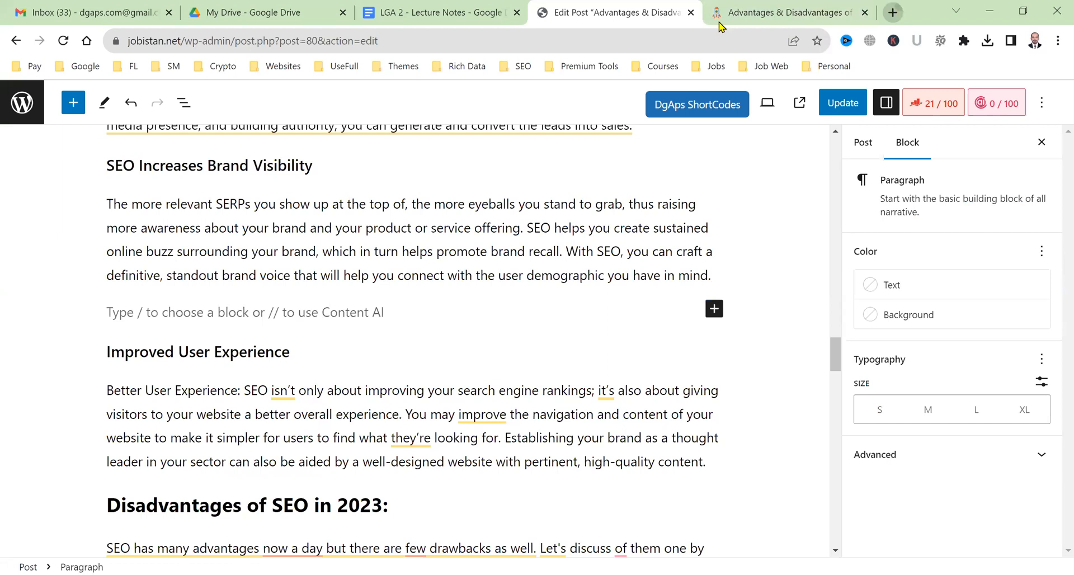
key("ctrl+t")
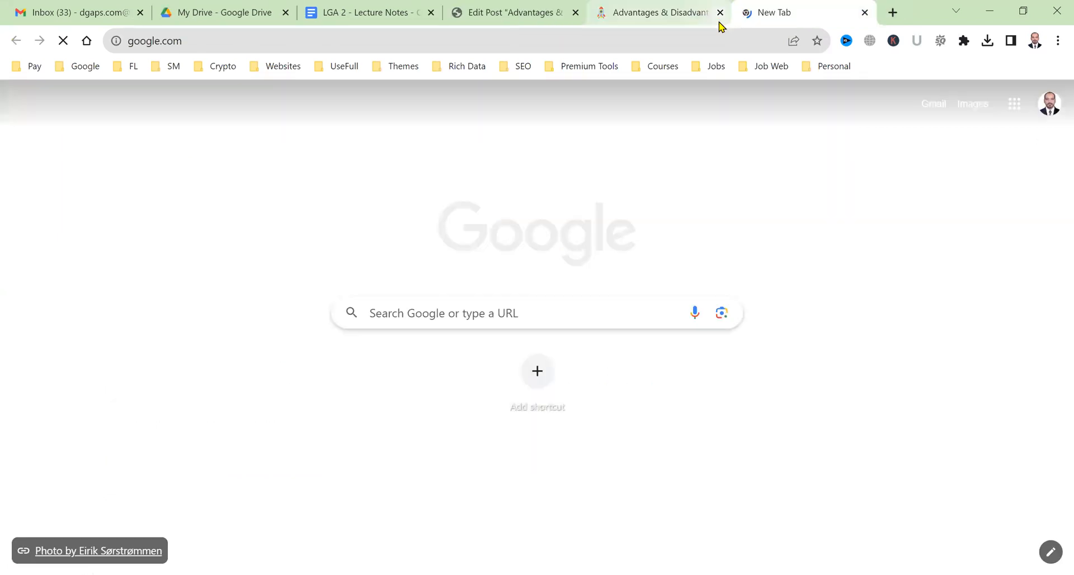
Search Google Images for 'advantages of SEO' and save the Digitrio image as 'SEO benefits'.
type("advantages of SEO")
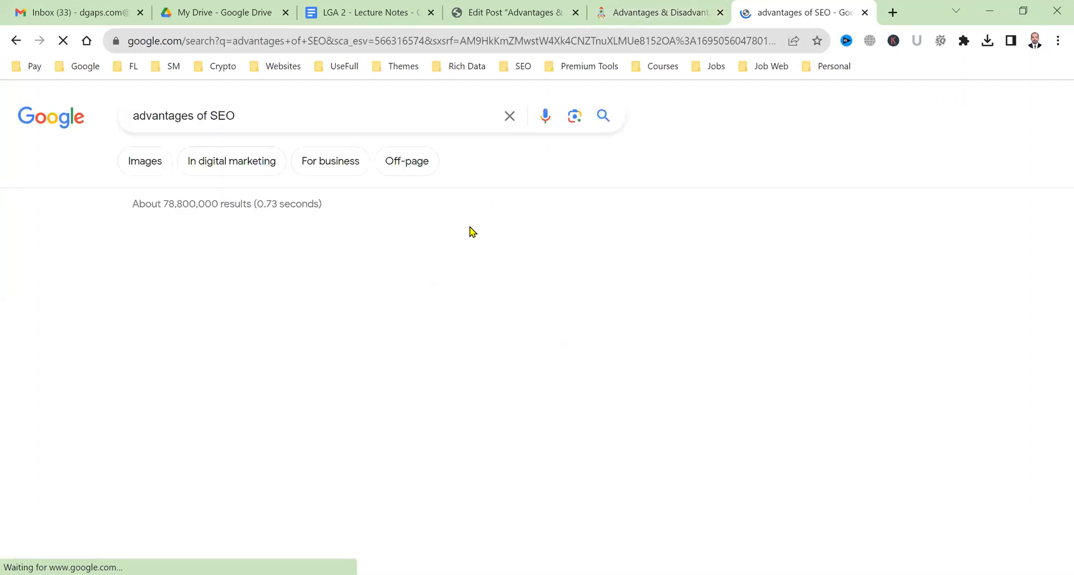
left_click(144, 170)
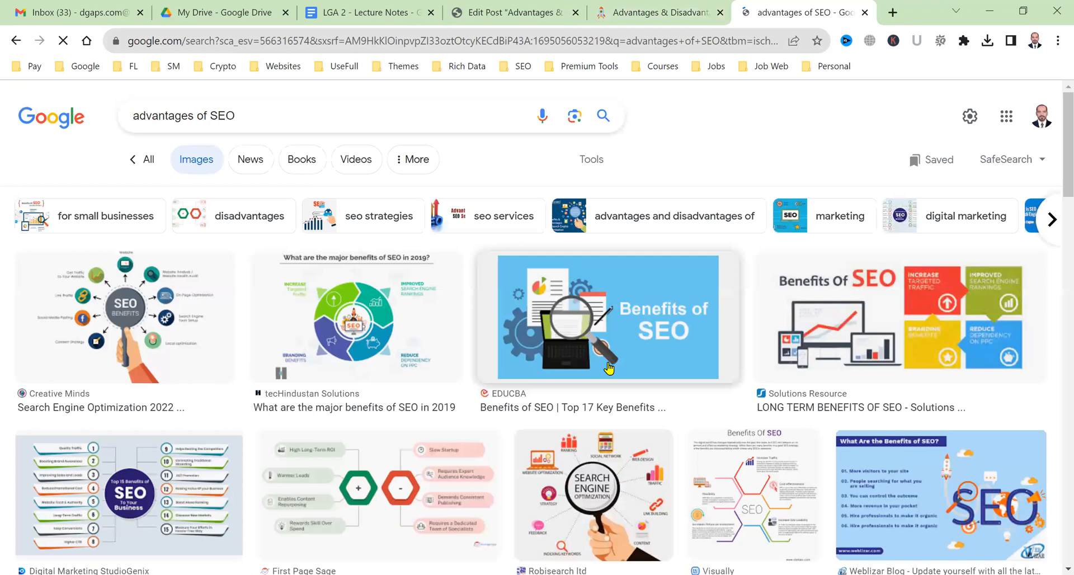
scroll(609, 368, "down", 5)
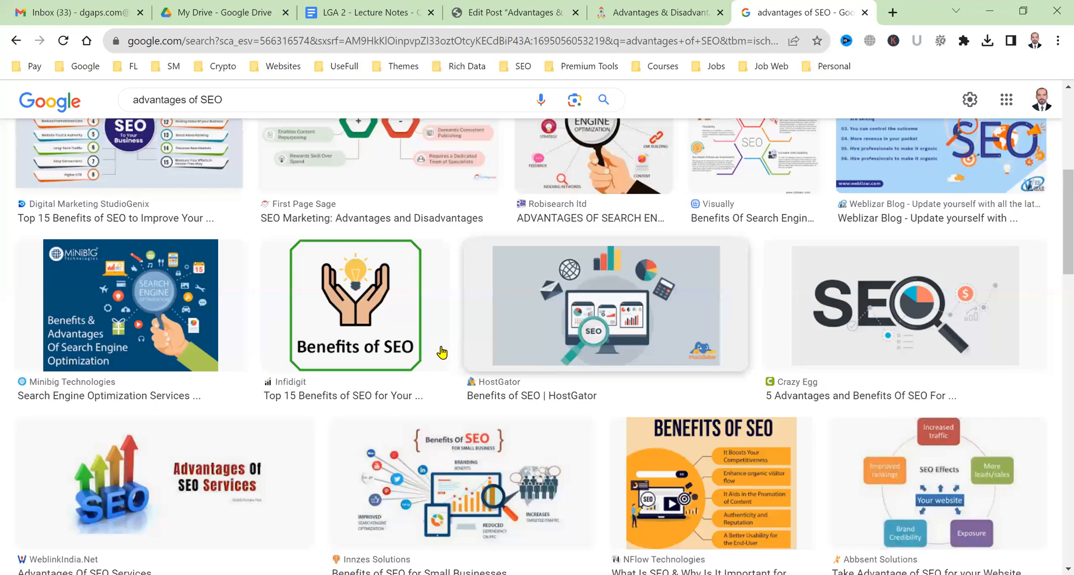
scroll(213, 319, "down", 6)
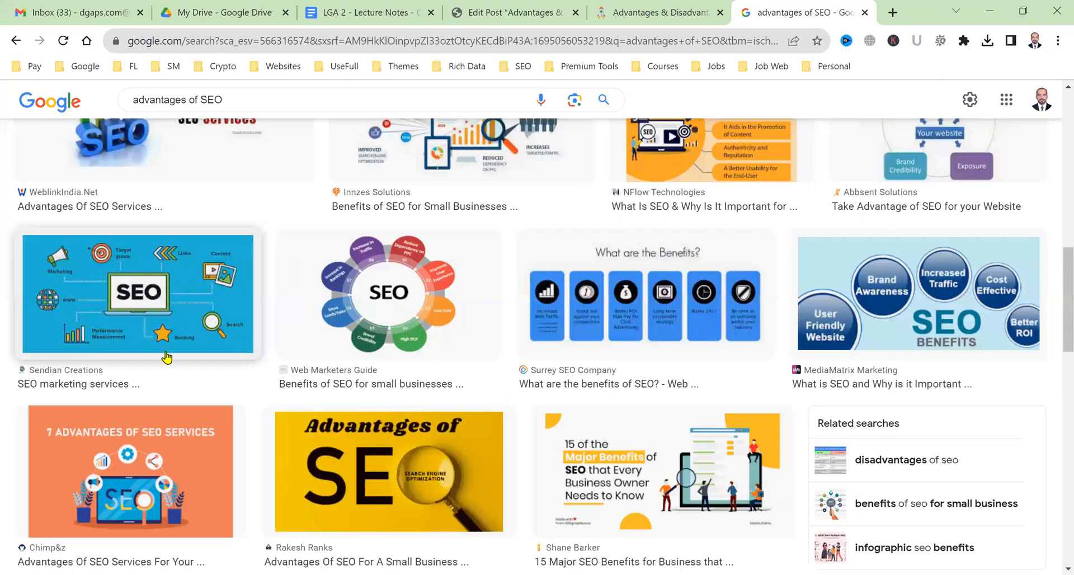
scroll(492, 359, "down", 2)
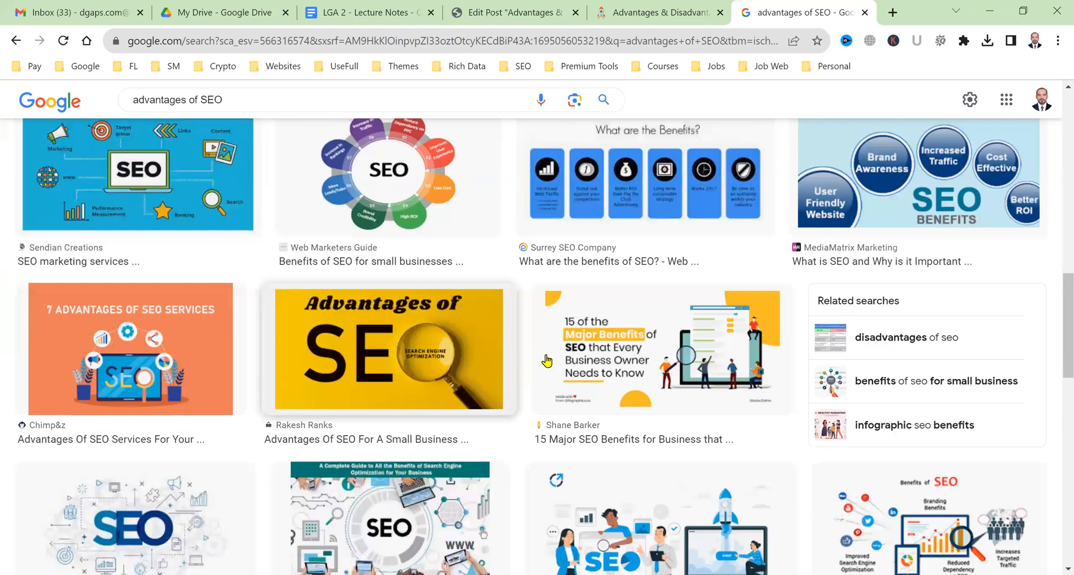
scroll(312, 308, "down", 4)
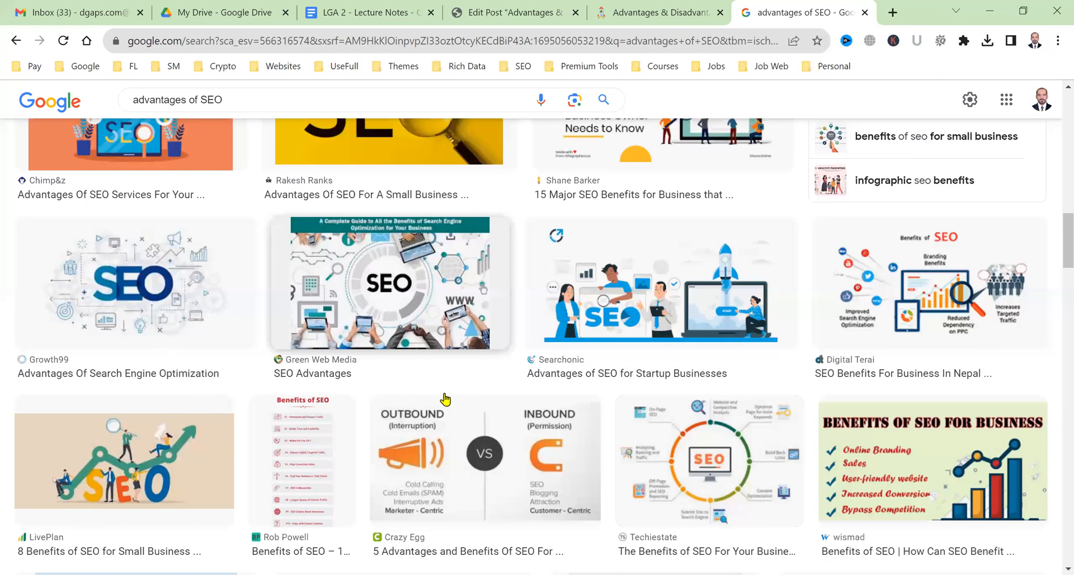
scroll(445, 399, "down", 4)
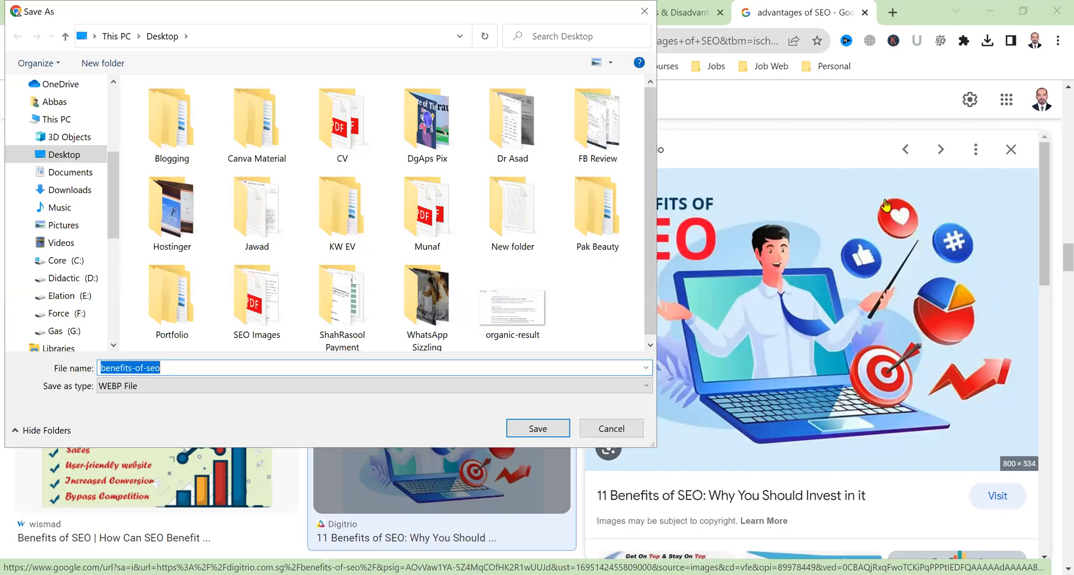
type("SEO benefits")
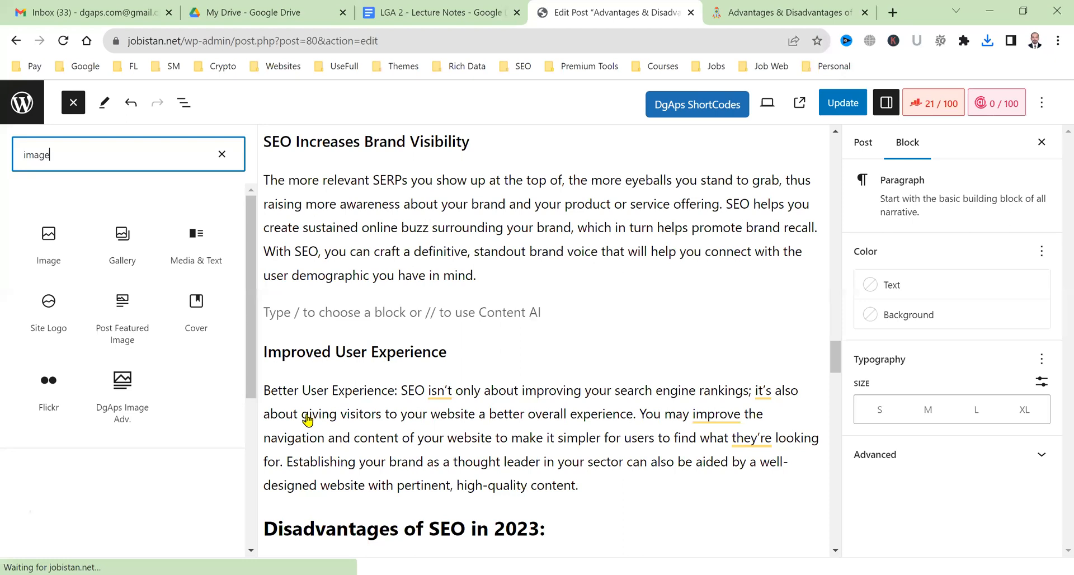
Upload the 'SEO benefits' image from the Desktop into an Image block and centre-align it.
key("Return")
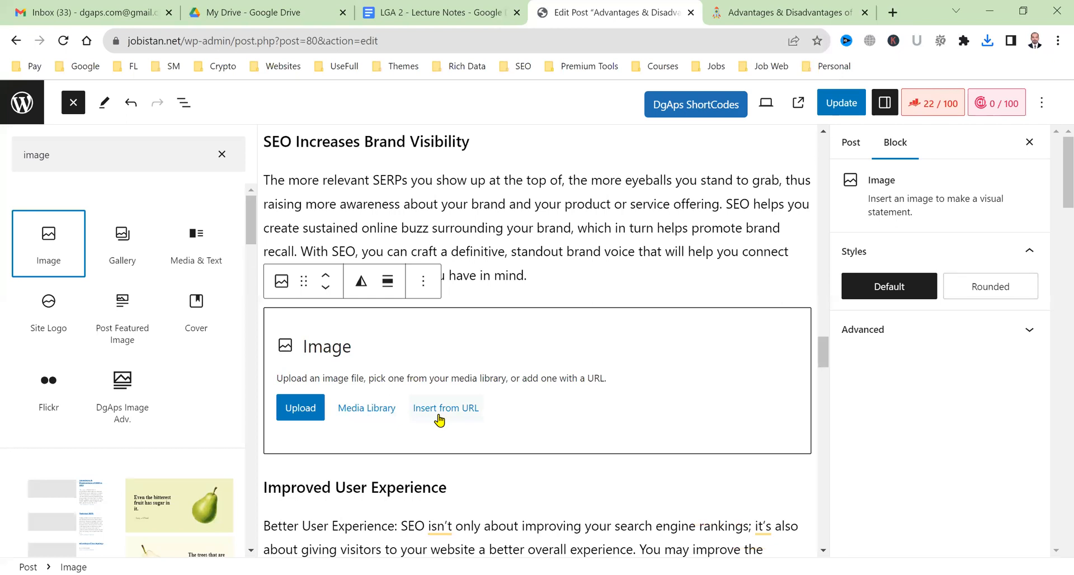
left_click(300, 424)
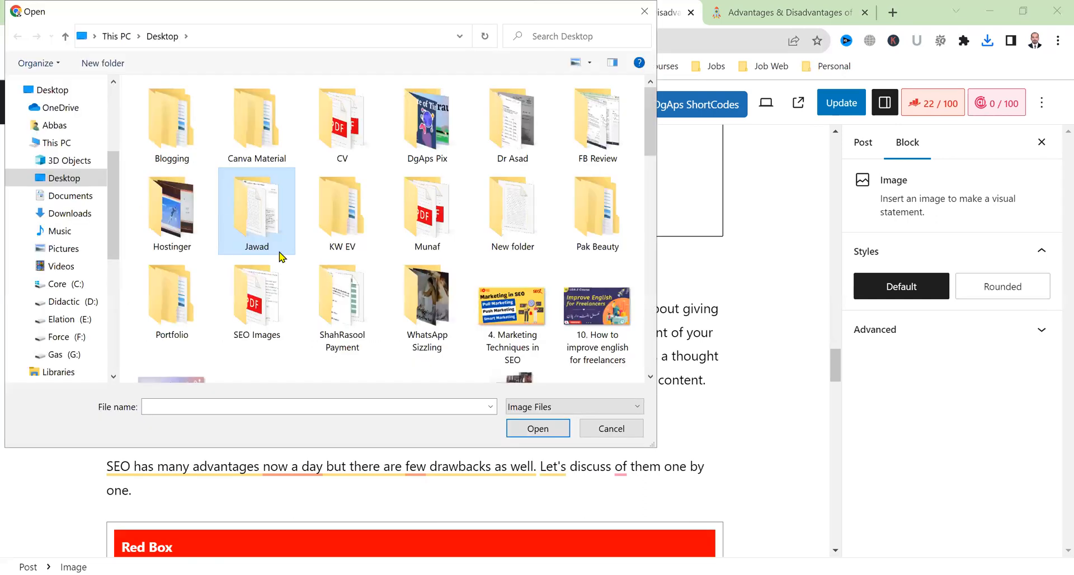
key("s")
key("s")
key("s")
key("s")
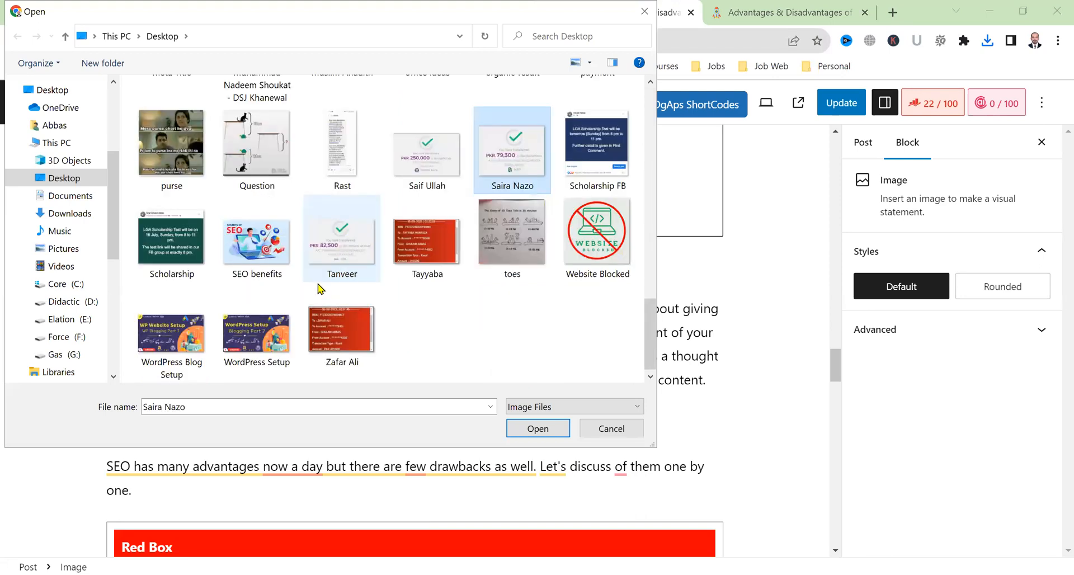
double_click(261, 234)
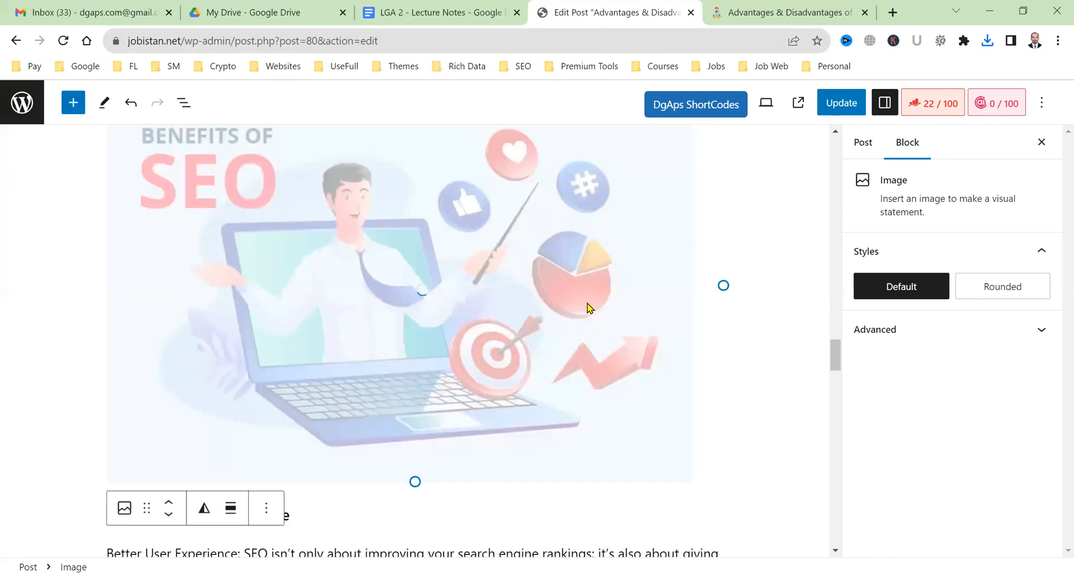
scroll(462, 312, "up", 4)
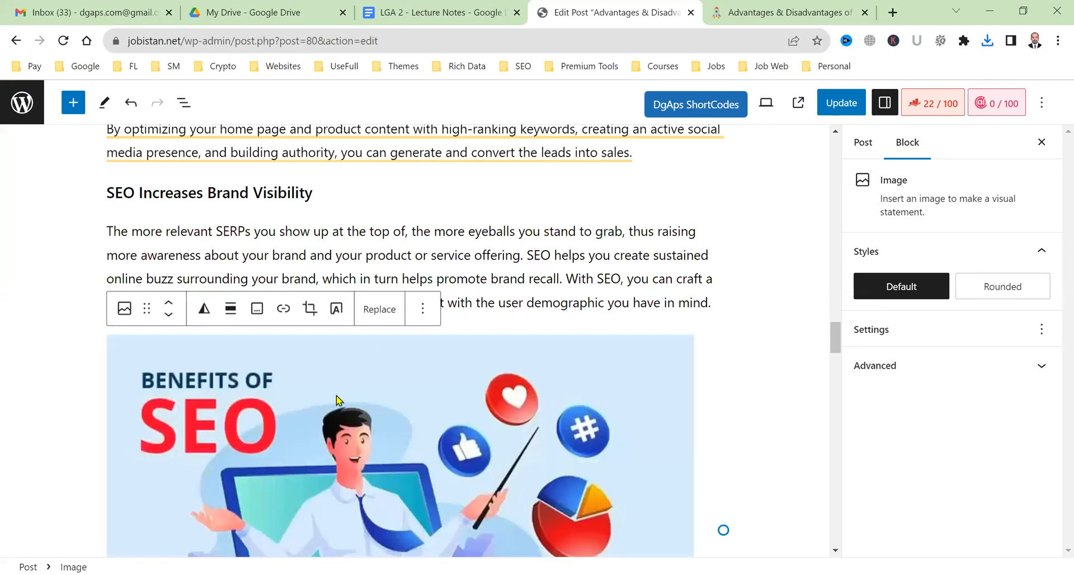
left_click(231, 314)
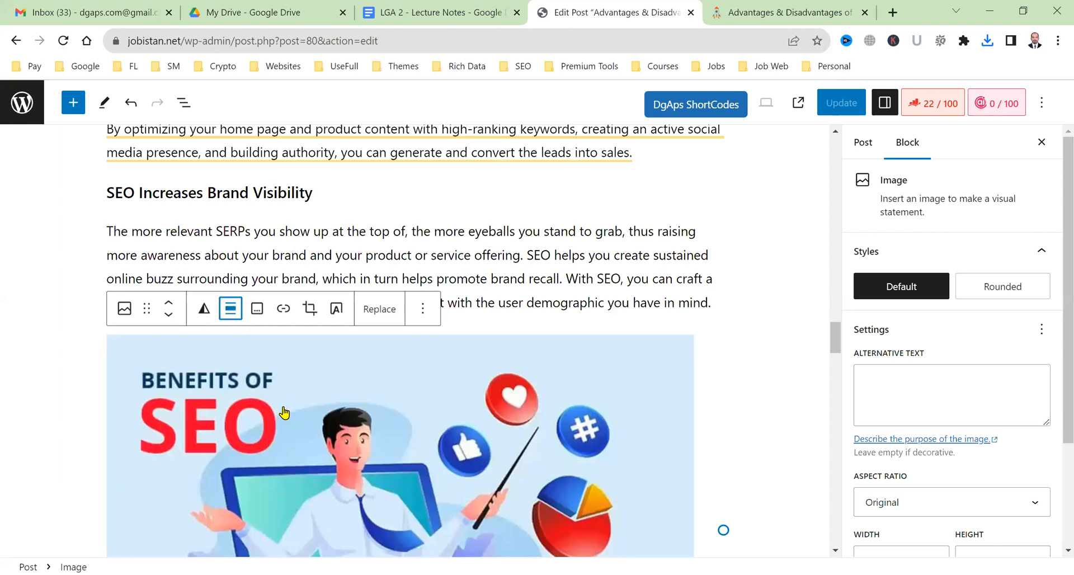
left_click(366, 408)
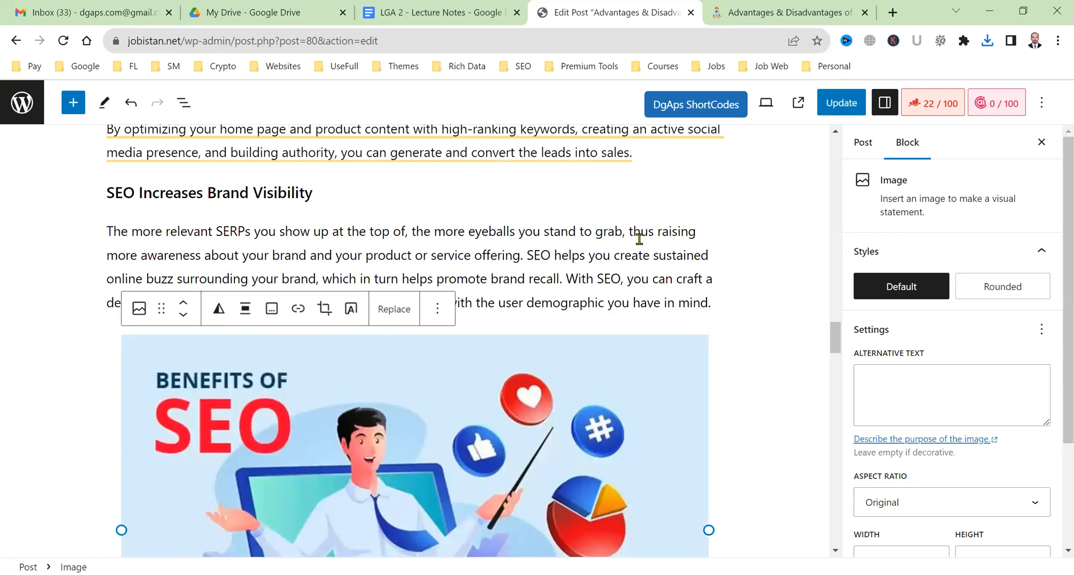
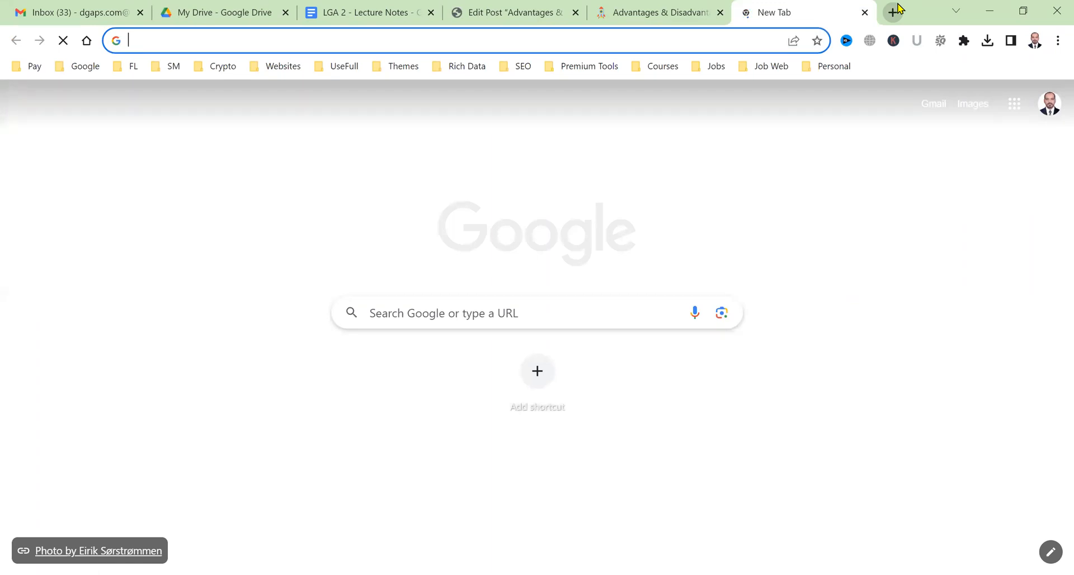
Go to YouTube and search for 'disadvantages of SEO'.
type("you")
key("Return")
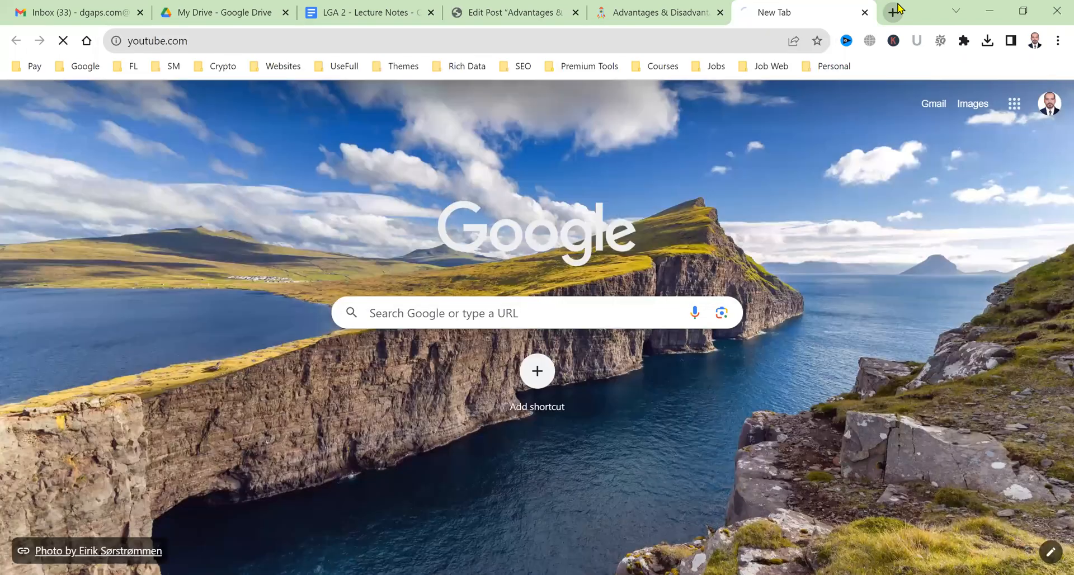
left_click(442, 101)
type("disadvantages of SEO")
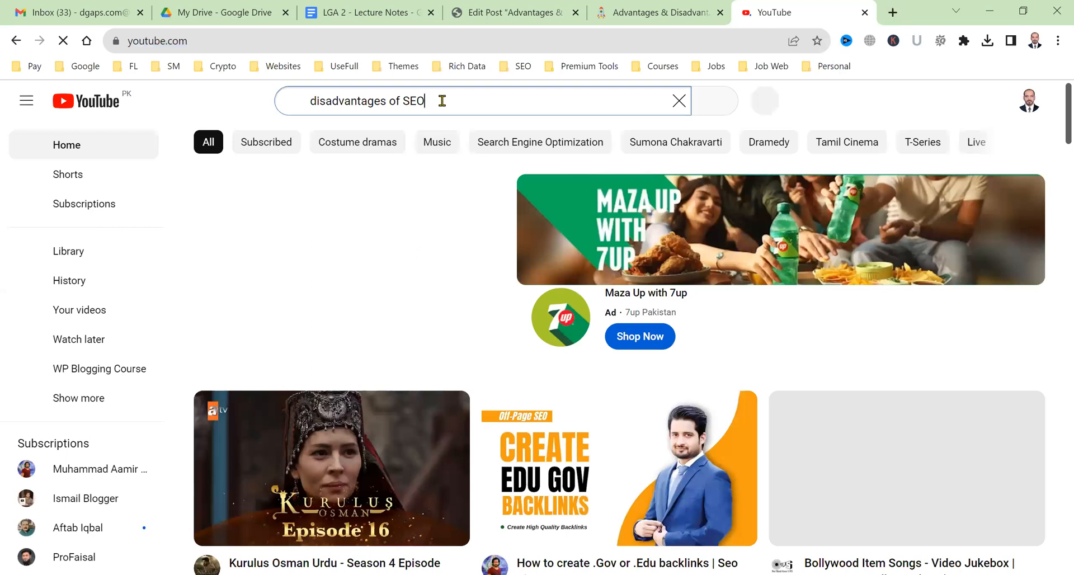
key("Return")
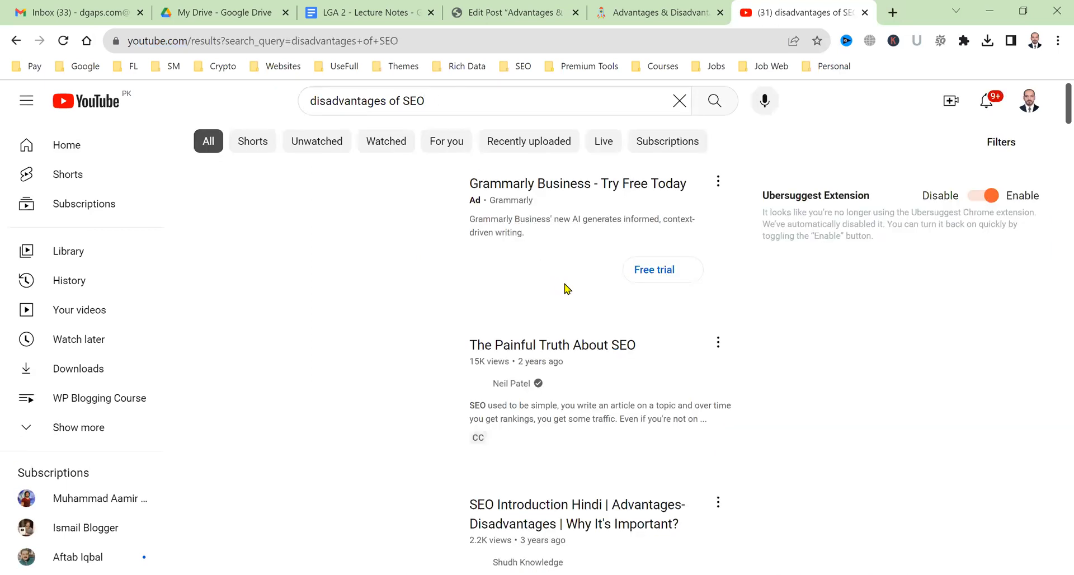
scroll(666, 343, "down", 2)
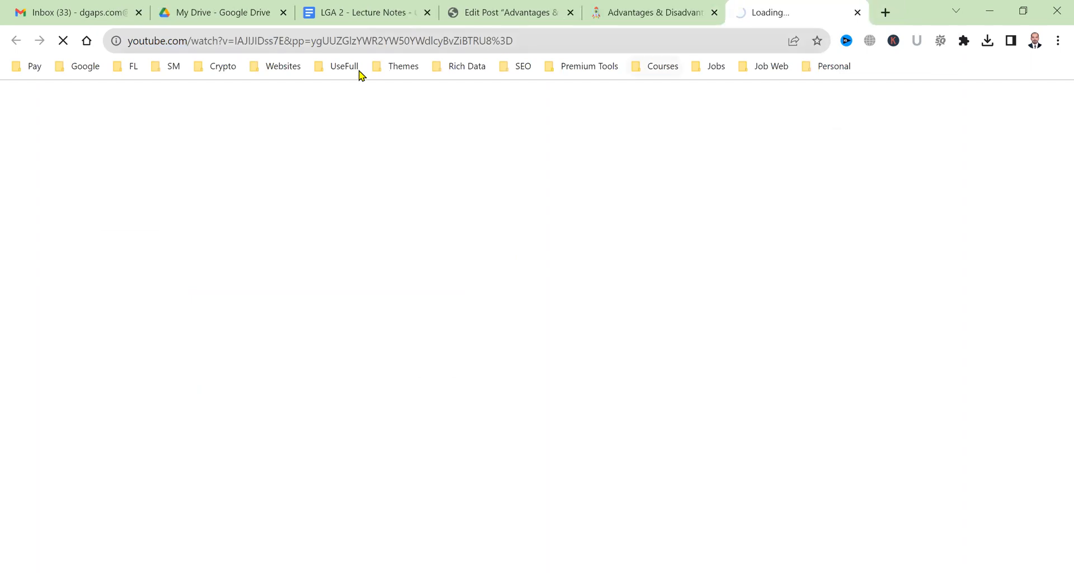
Trim the extra tail off 'The Painful Truth About SEO' video address, then close the YouTube tab.
left_click_drag(521, 47, 287, 58)
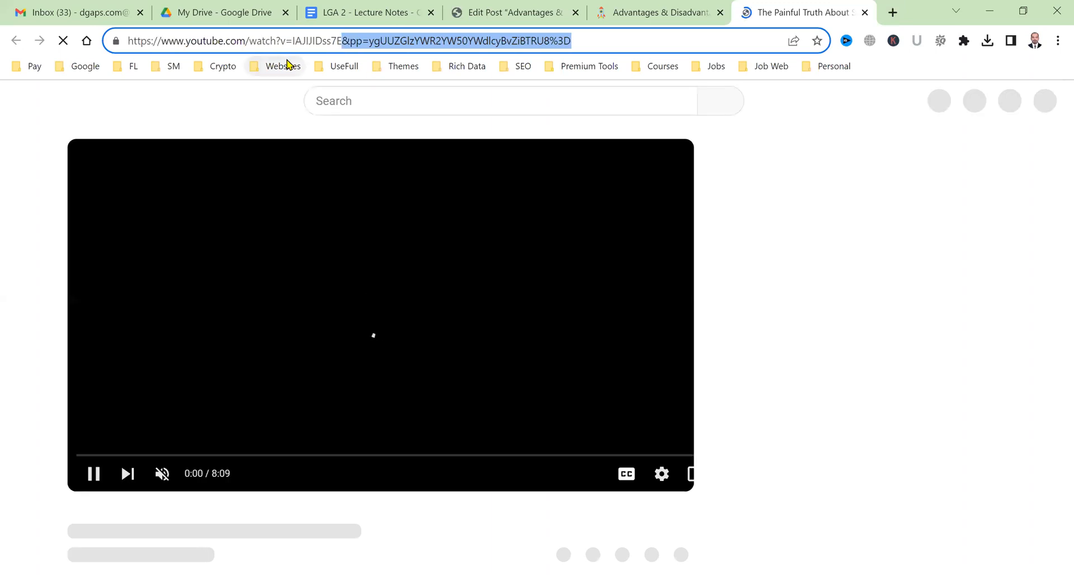
key("Delete")
key("Return")
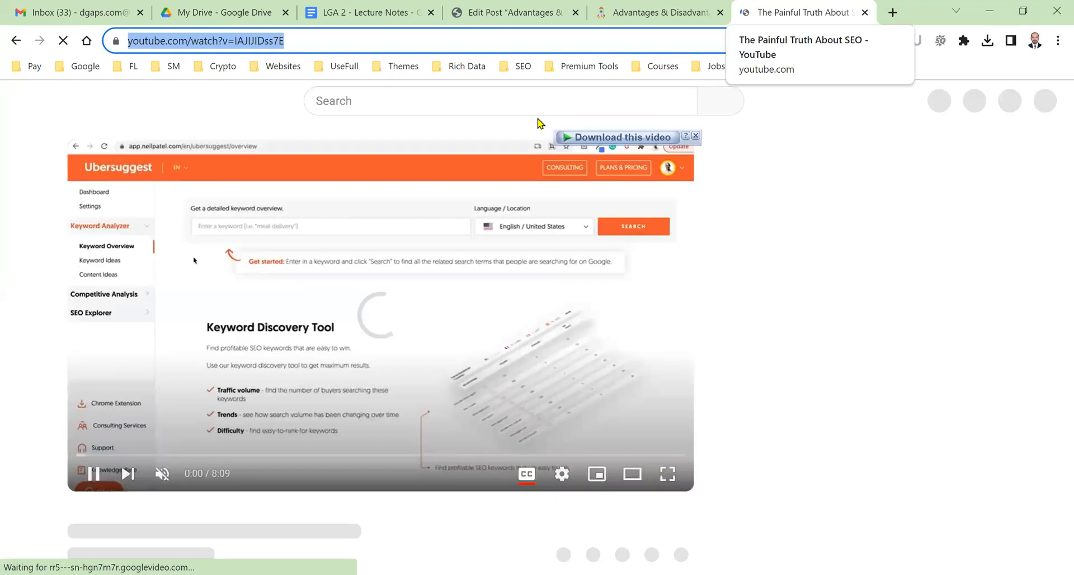
key("ctrl+w")
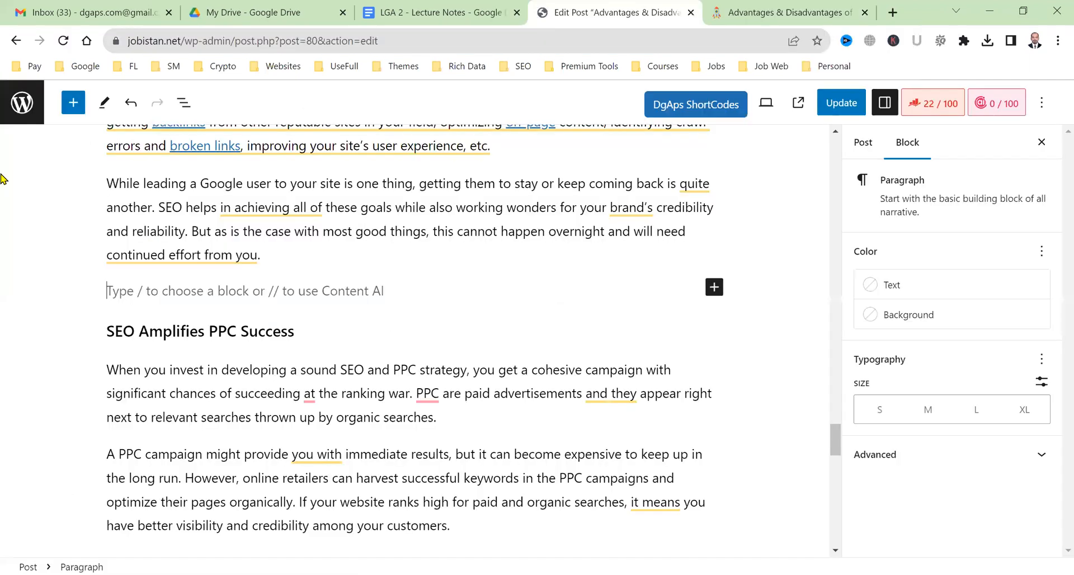
Add a DgAps Youtube block with the copied video URL above 'SEO Amplifies PPC Success' and update the post.
left_click(72, 104)
type("you")
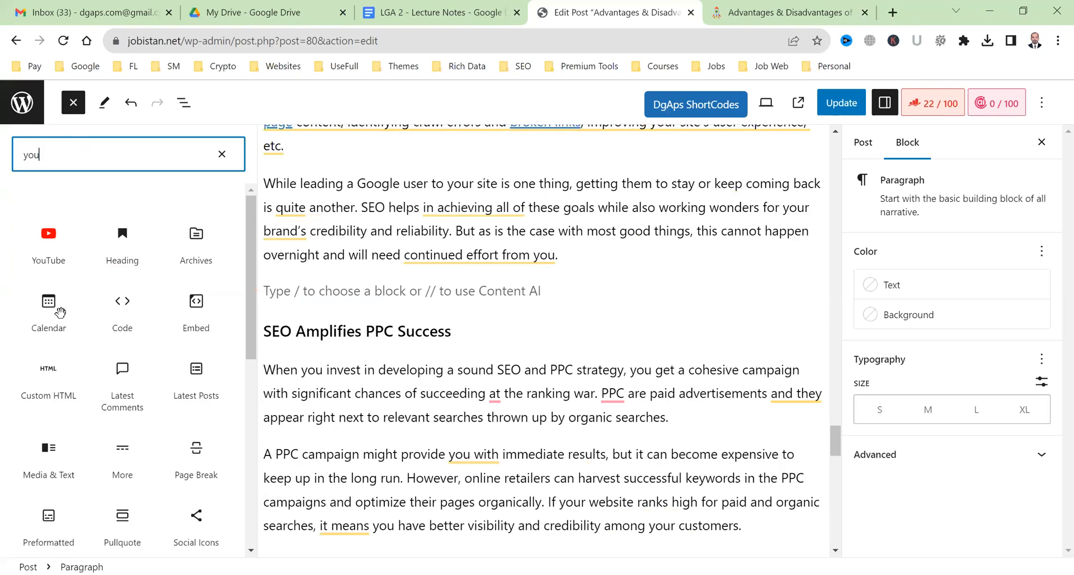
type("t")
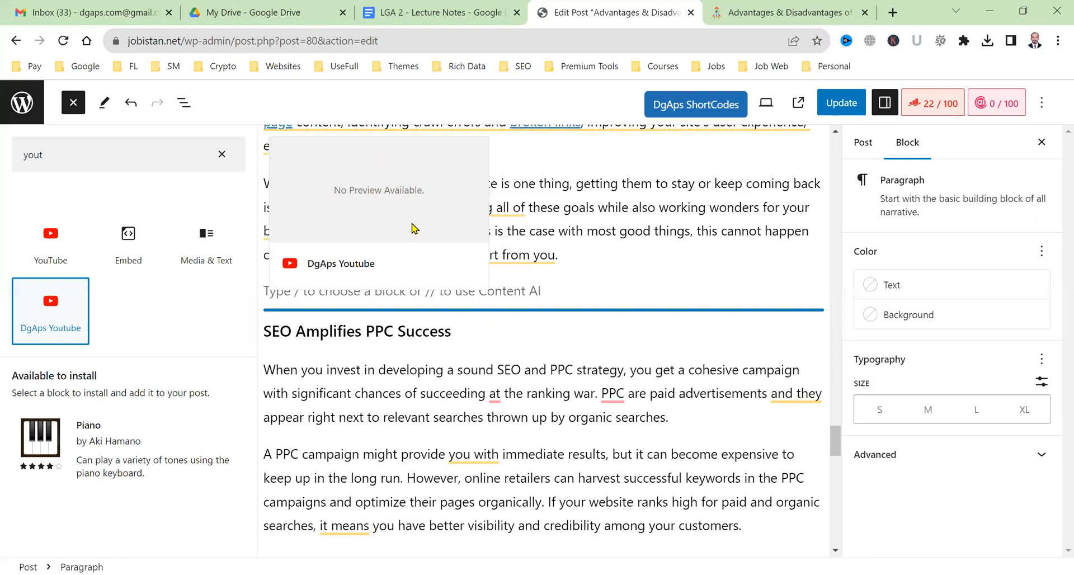
left_click(417, 260)
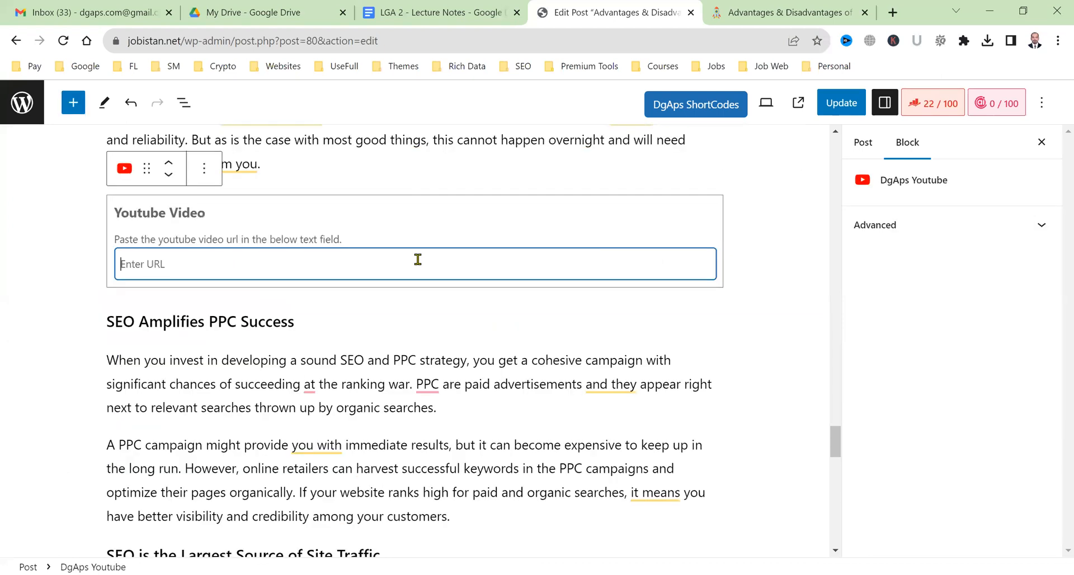
type("https://www.youtube.com/watch?v=IAJIJIDss7E")
left_click(824, 111)
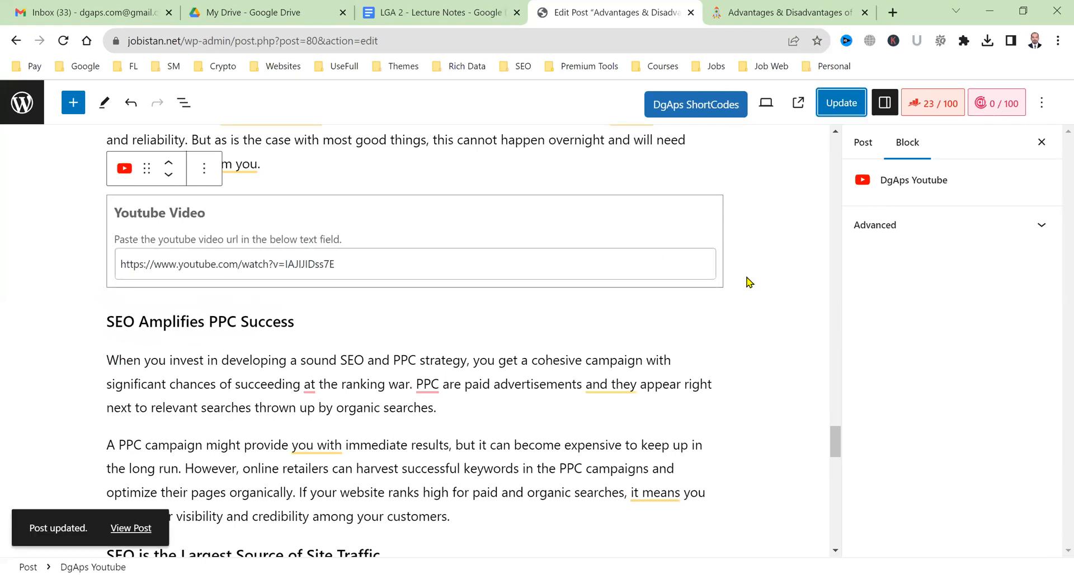
scroll(750, 282, "up", 6)
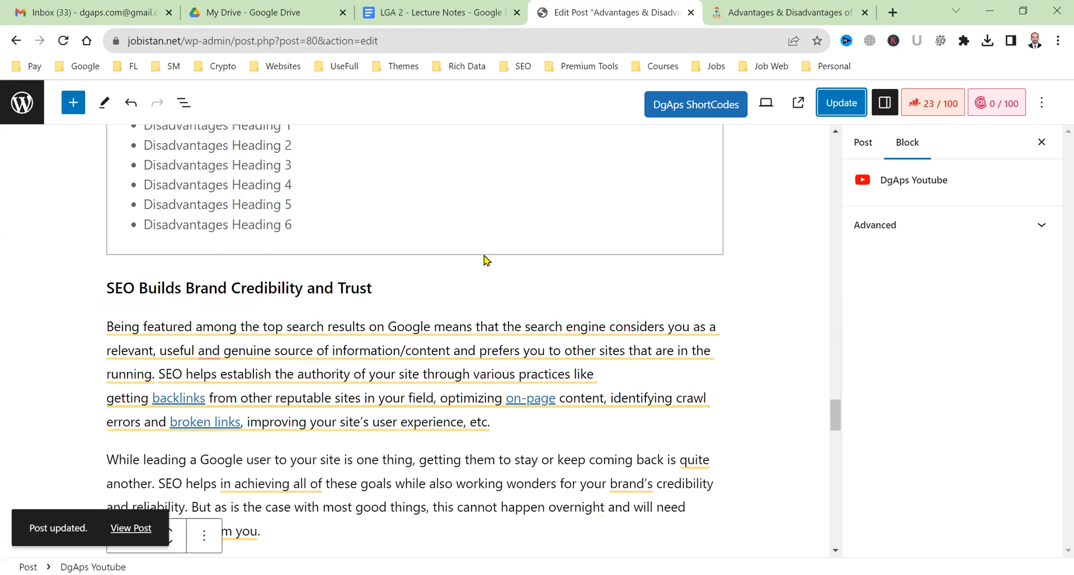
key("ctrl+Tab")
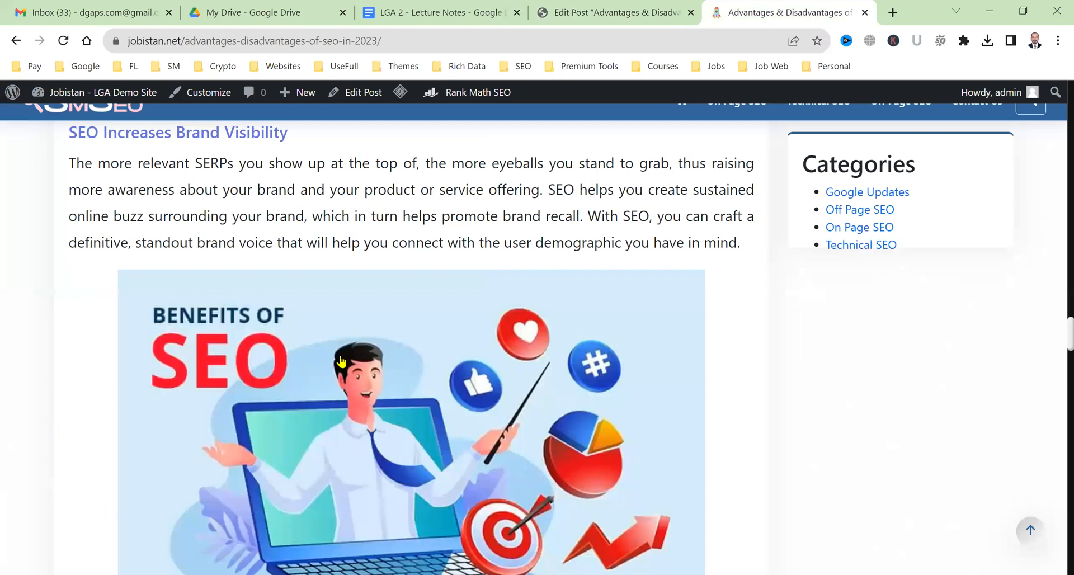
Scroll the live post down to check the embedded SEO video, then return to the post editor.
scroll(341, 362, "down", 15)
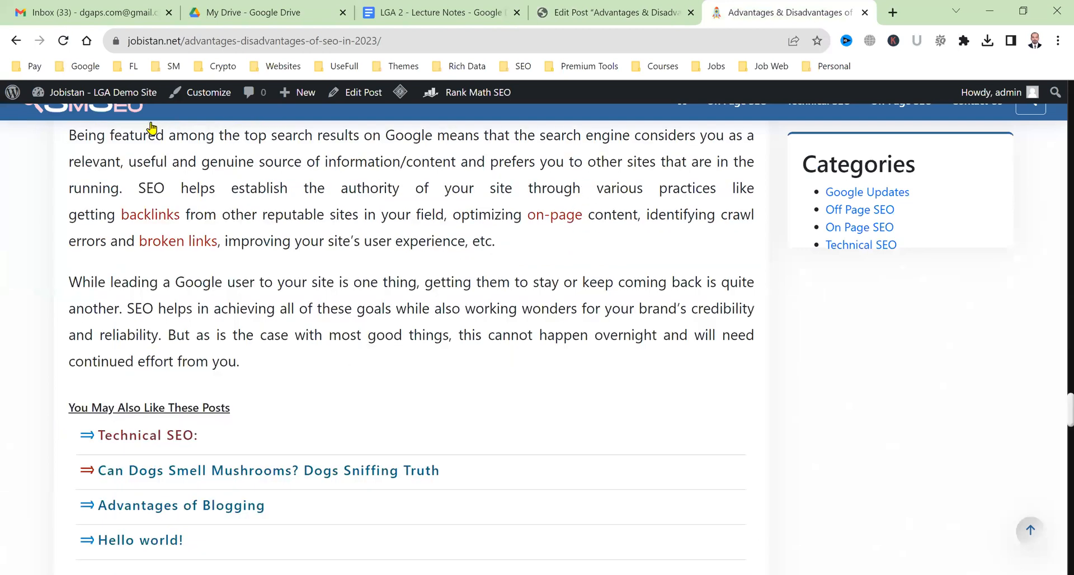
scroll(274, 297, "down", 2)
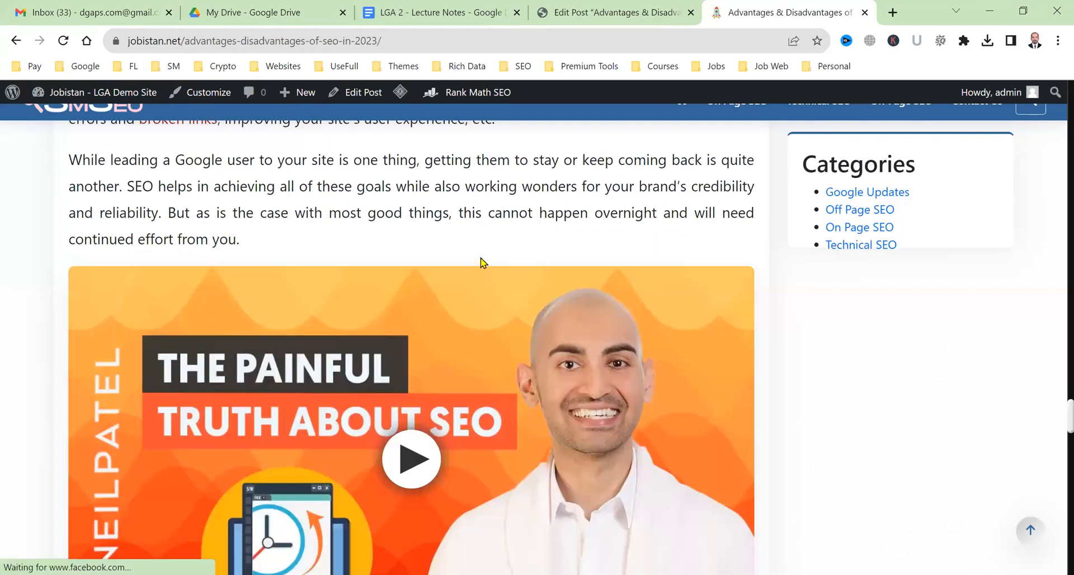
scroll(481, 260, "down", 4)
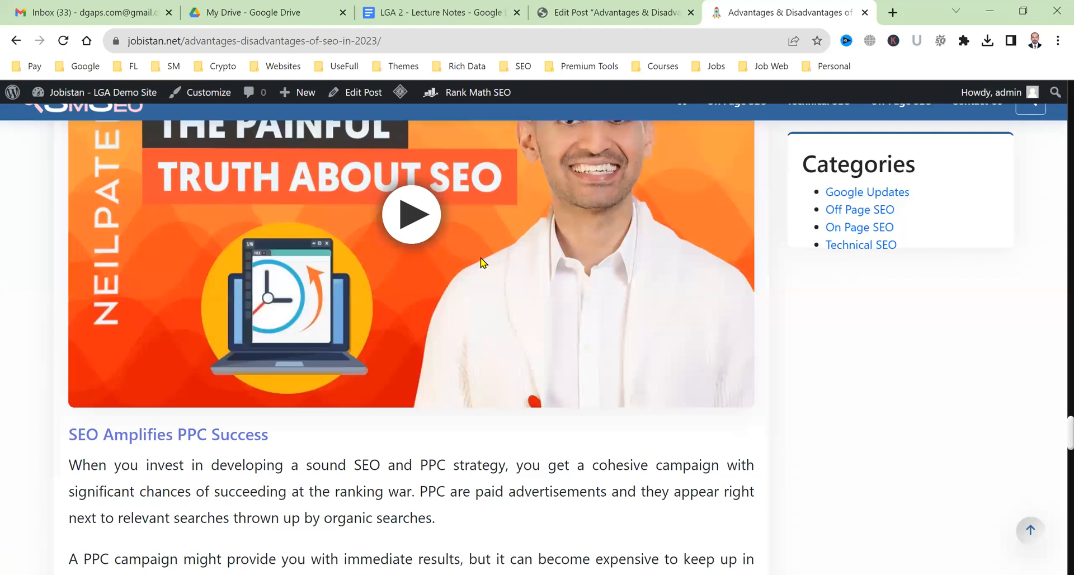
scroll(481, 260, "down", 6)
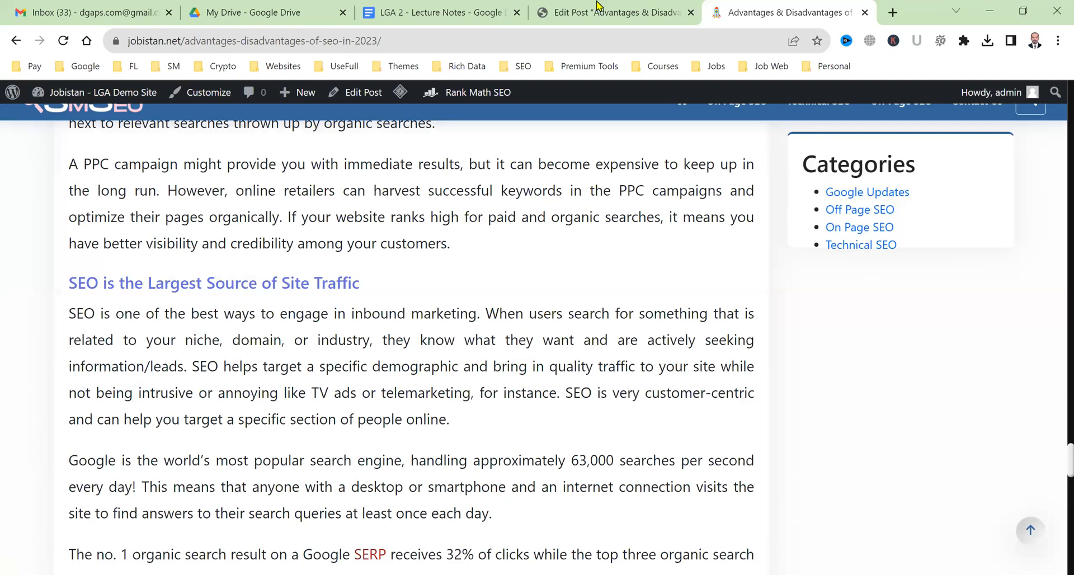
key("ctrl+shift+Tab")
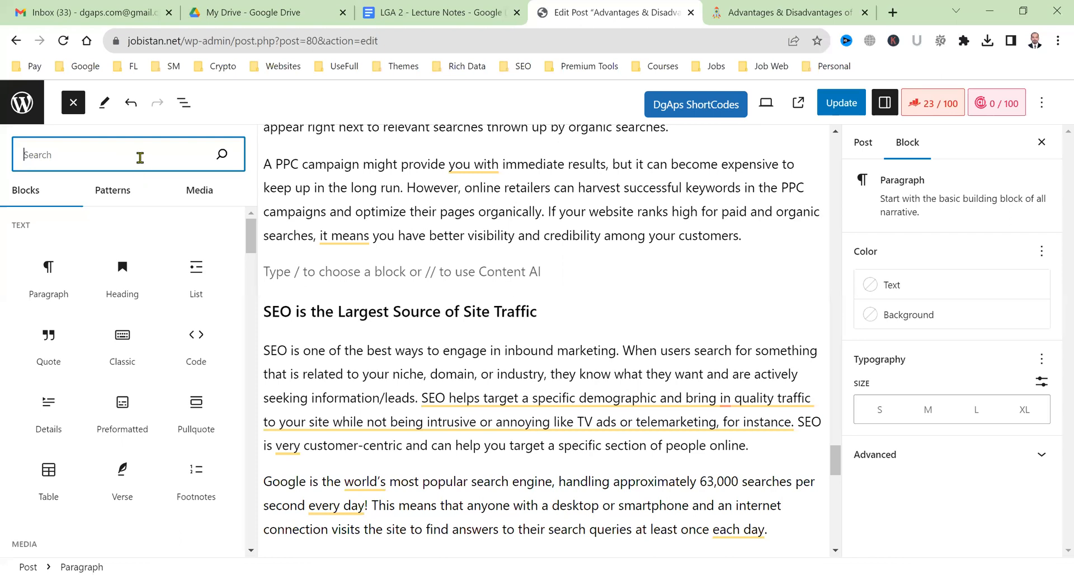
Insert an Image block above 'SEO is the Largest Source of Site Traffic' and browse the Media Library.
type("image")
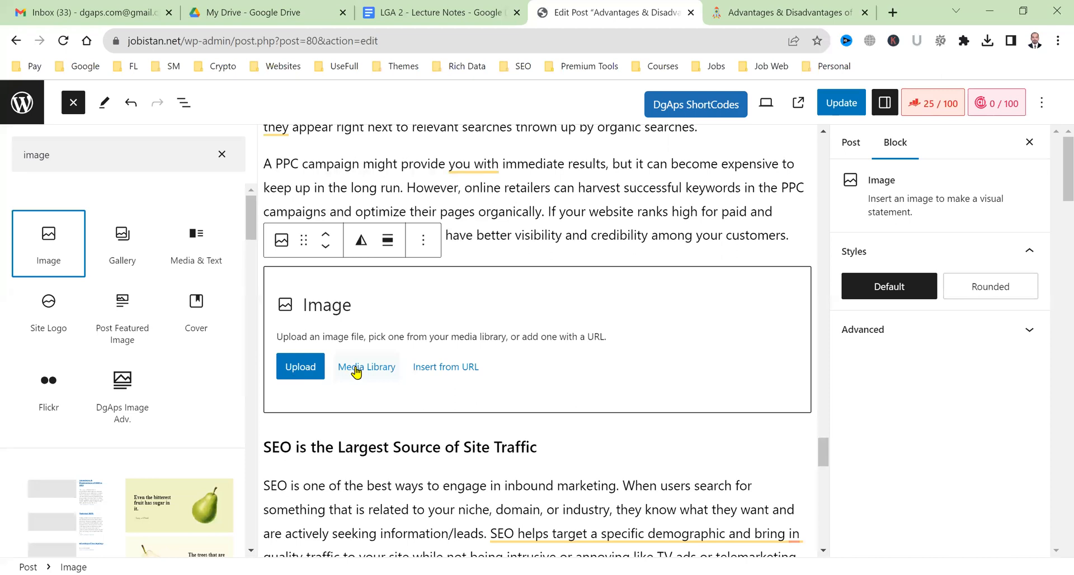
left_click(356, 369)
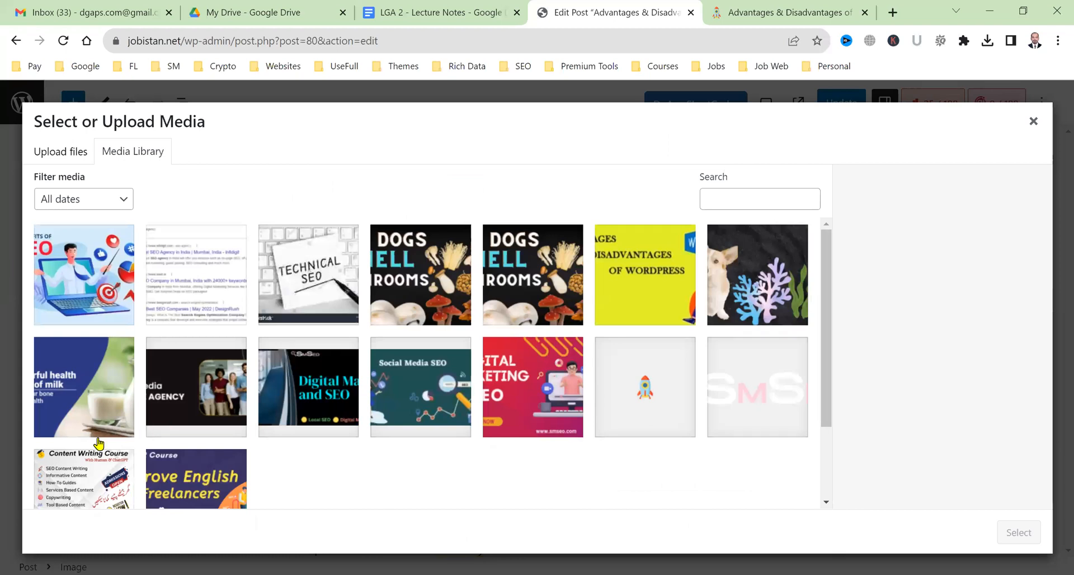
Insert the Social Media SEO image with alt text, title, caption 'Caption Here' and a description.
left_click(200, 493)
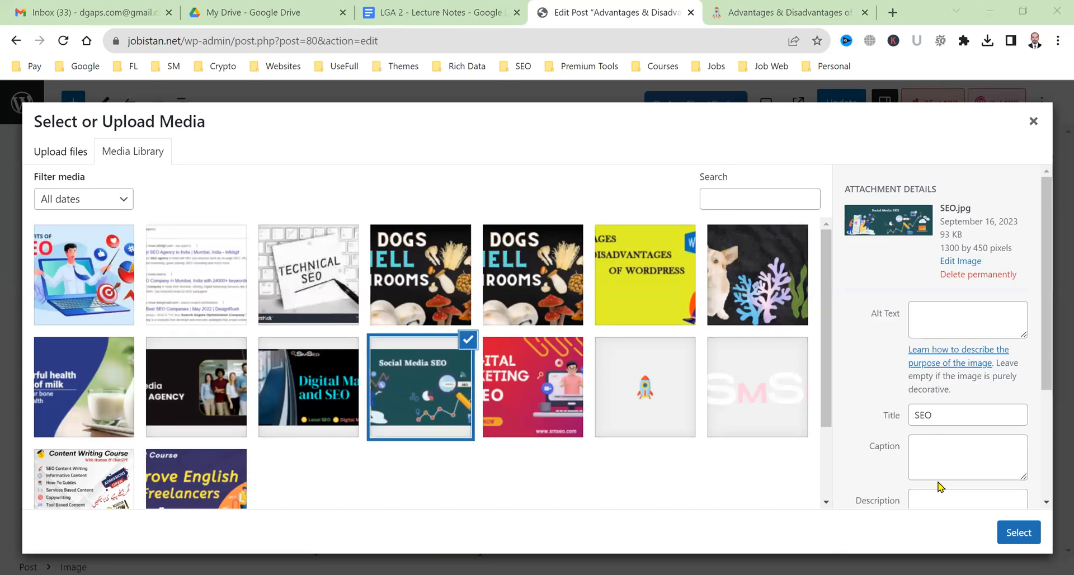
left_click(957, 335)
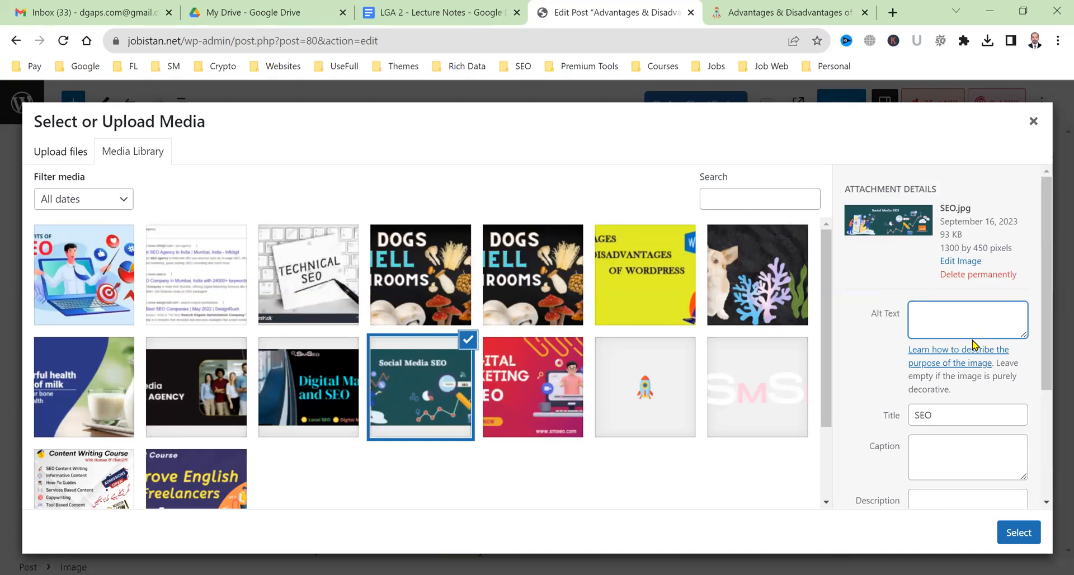
type("Alt Text Here")
key("Tab")
type("Title Here")
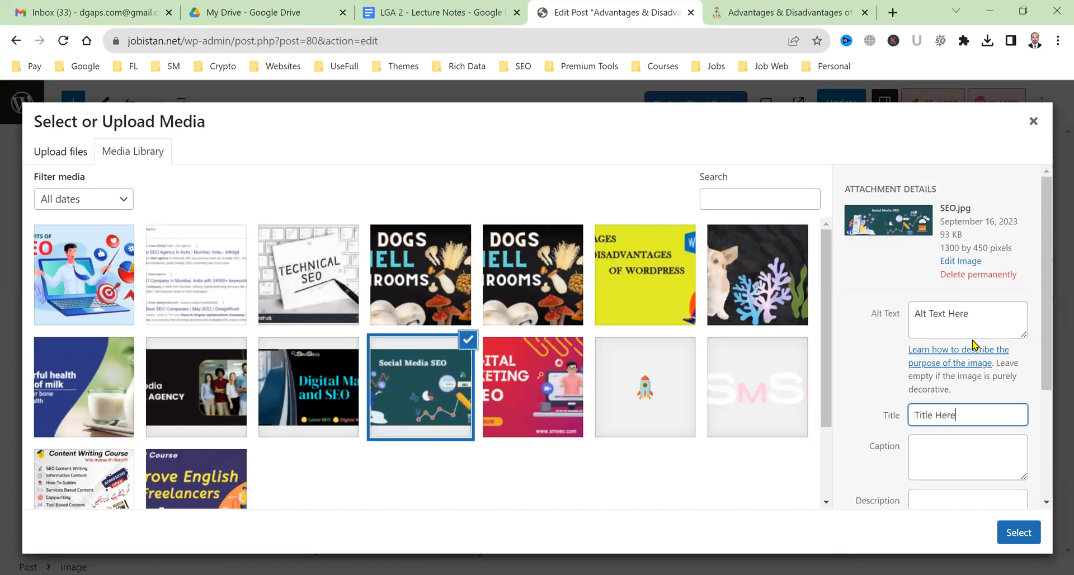
key("Tab")
type("Caption Here")
key("Tab")
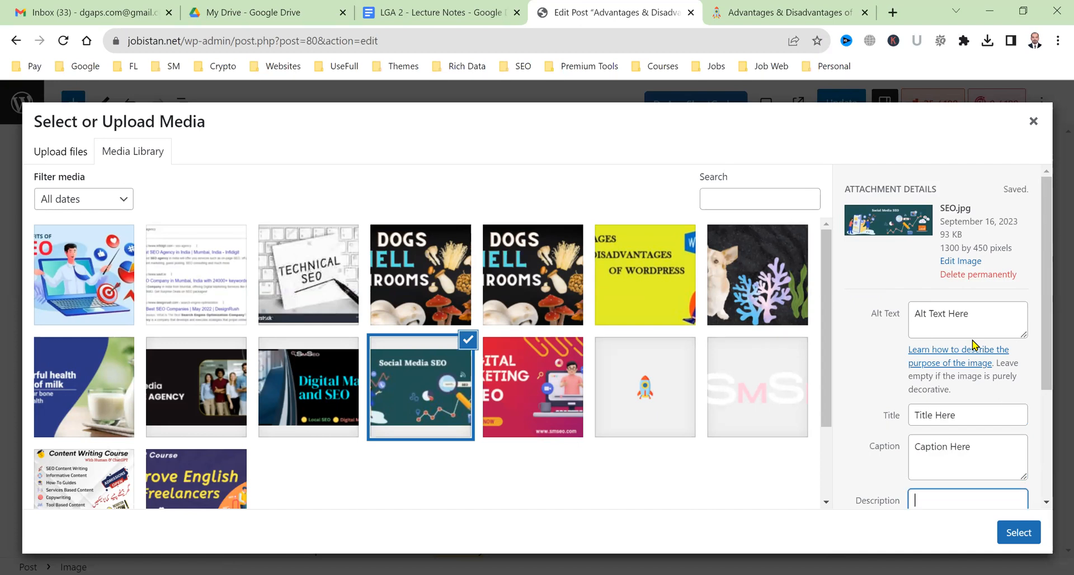
type("Description Here")
key("Tab")
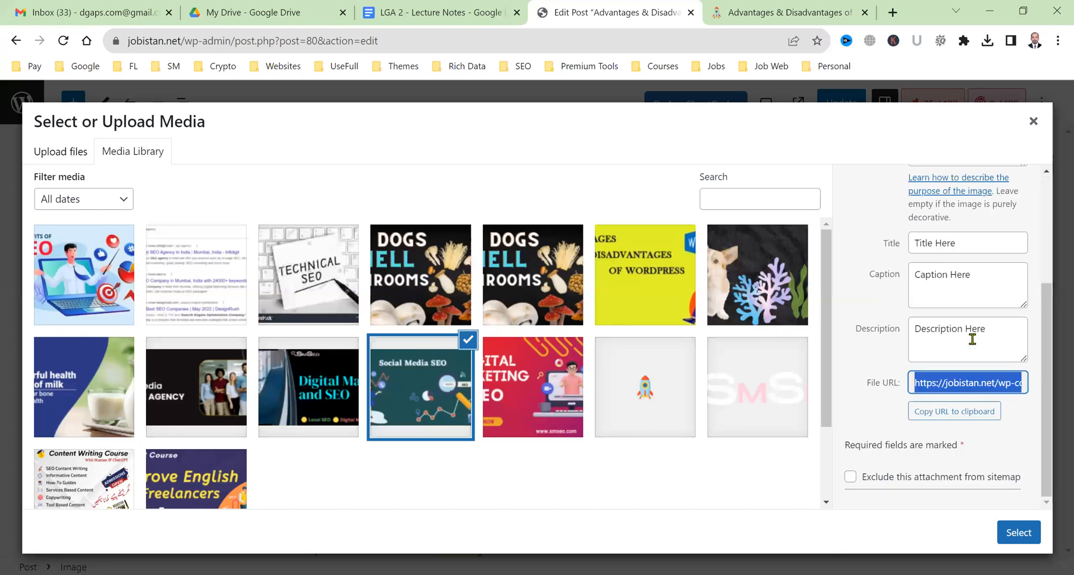
left_click(986, 382)
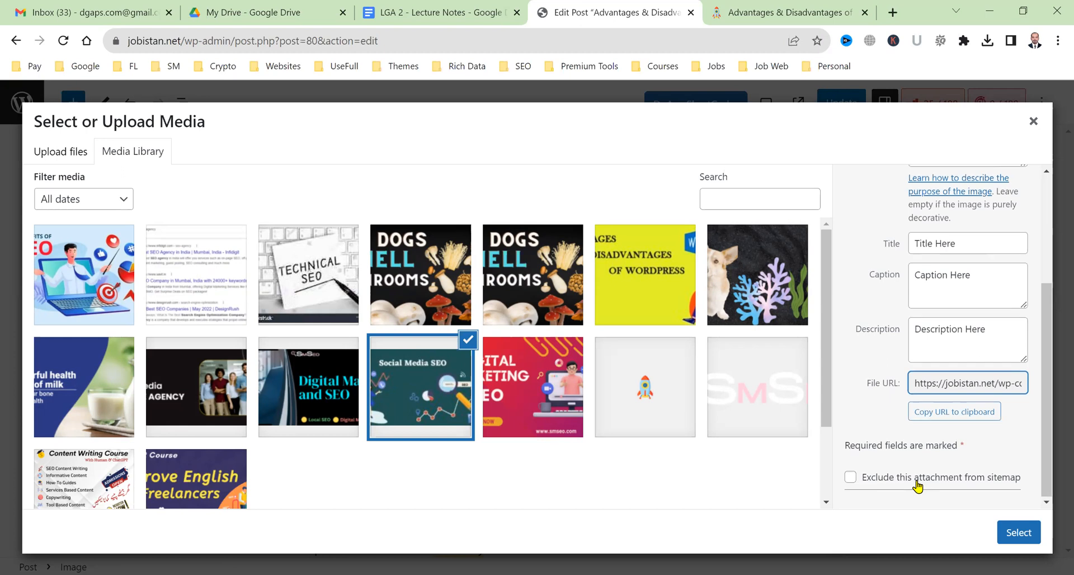
left_click(1016, 537)
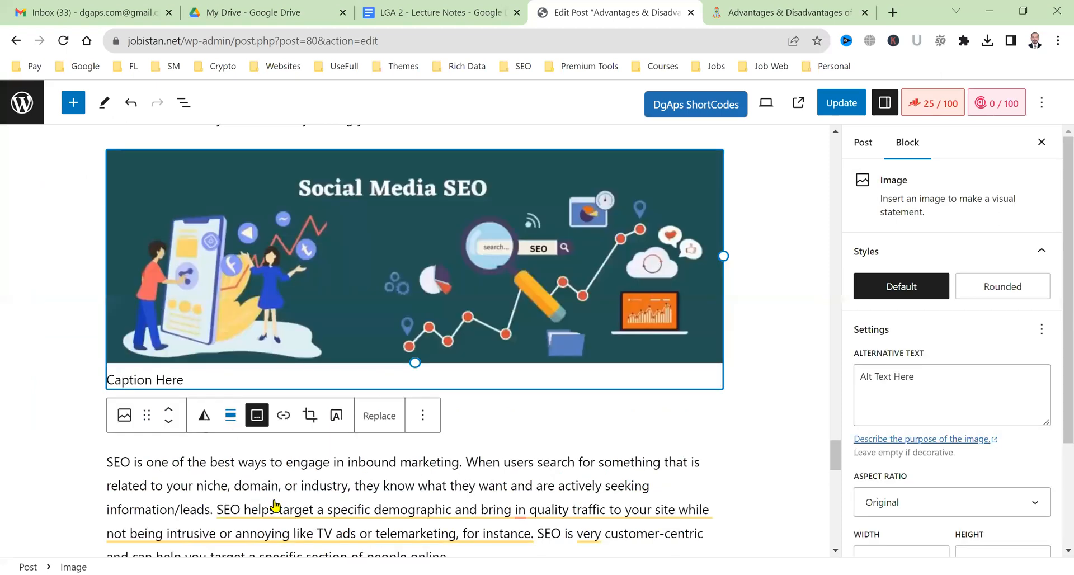
Centre-align the Social Media SEO image, update the post and check it on the live page.
left_click(231, 416)
left_click(282, 513)
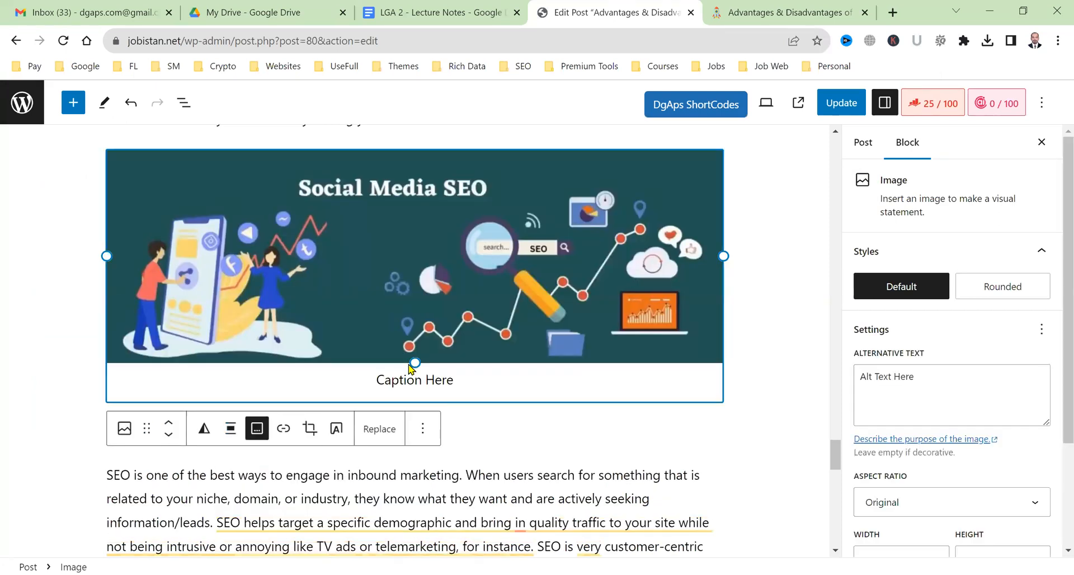
left_click(844, 99)
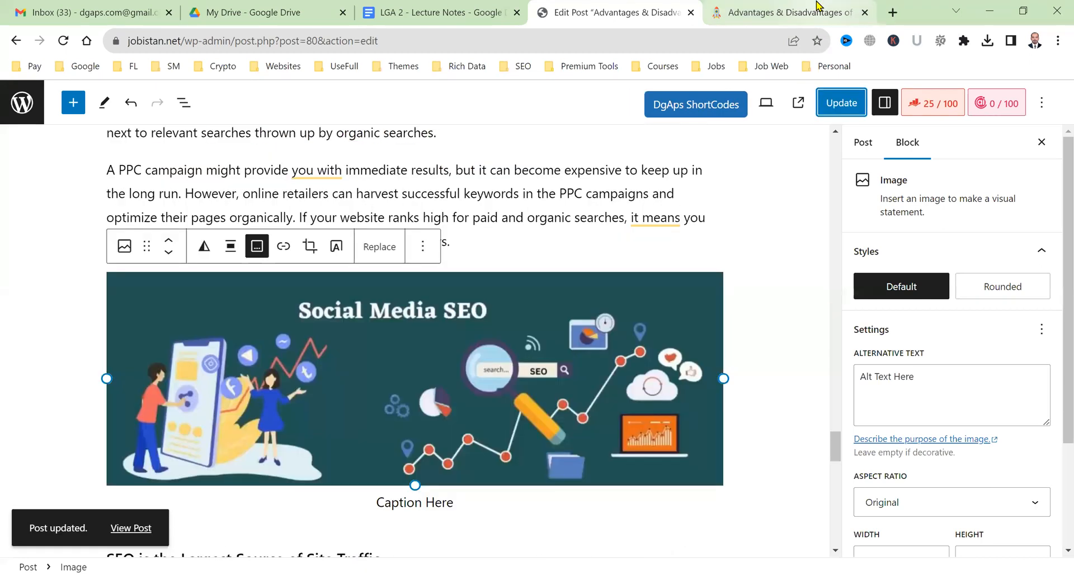
key("ctrl+Tab")
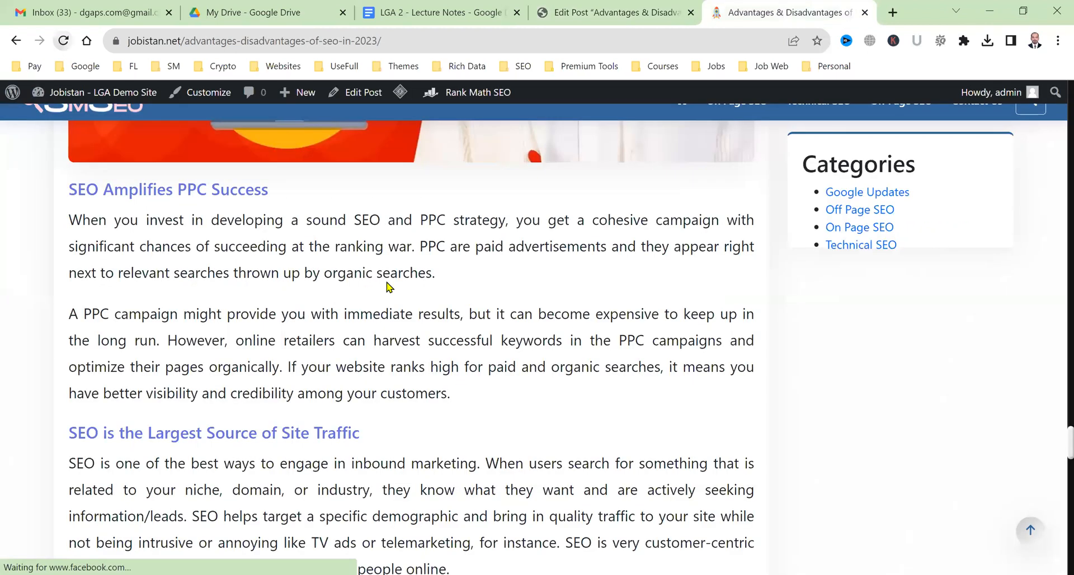
scroll(400, 329, "down", 3)
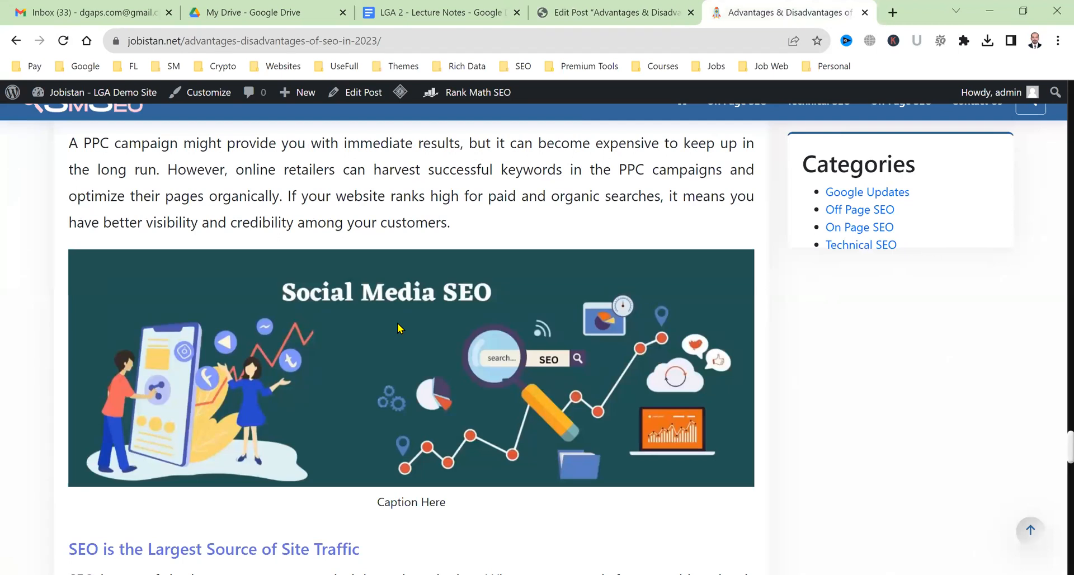
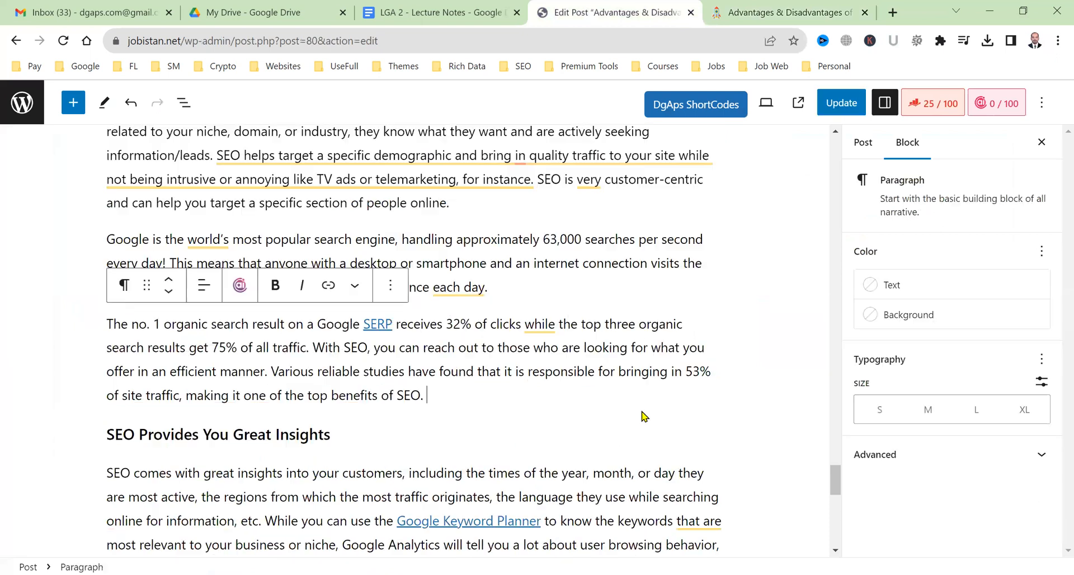
Reveal the block inserter between the SERP paragraph and the 'SEO Provides You Great Insights' heading.
mouse_move(644, 417)
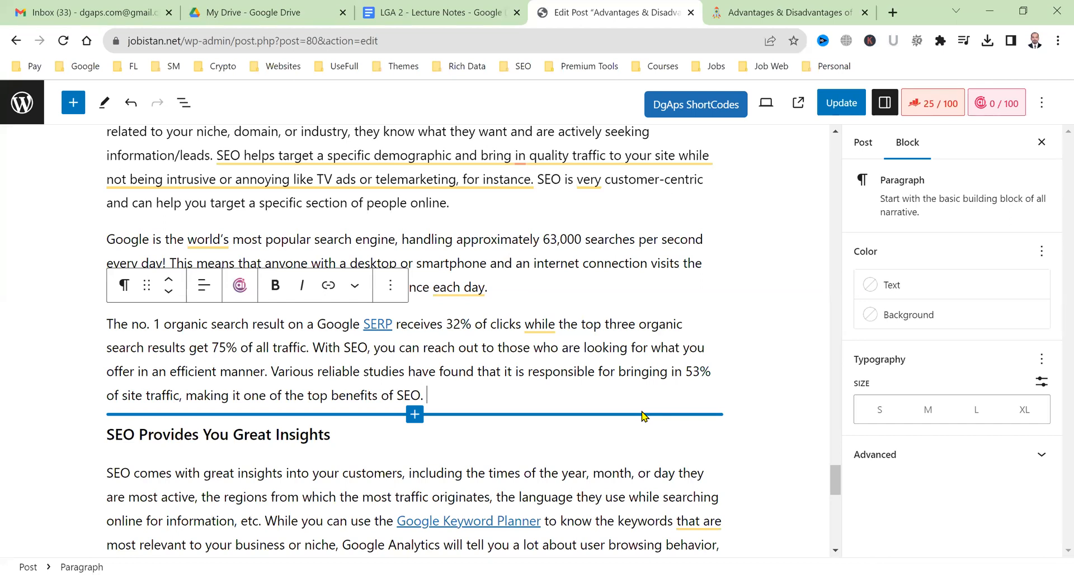
Add a DgAps Related Posts block showing 3 posts after the SERP paragraph, update, and view live.
left_click(642, 416)
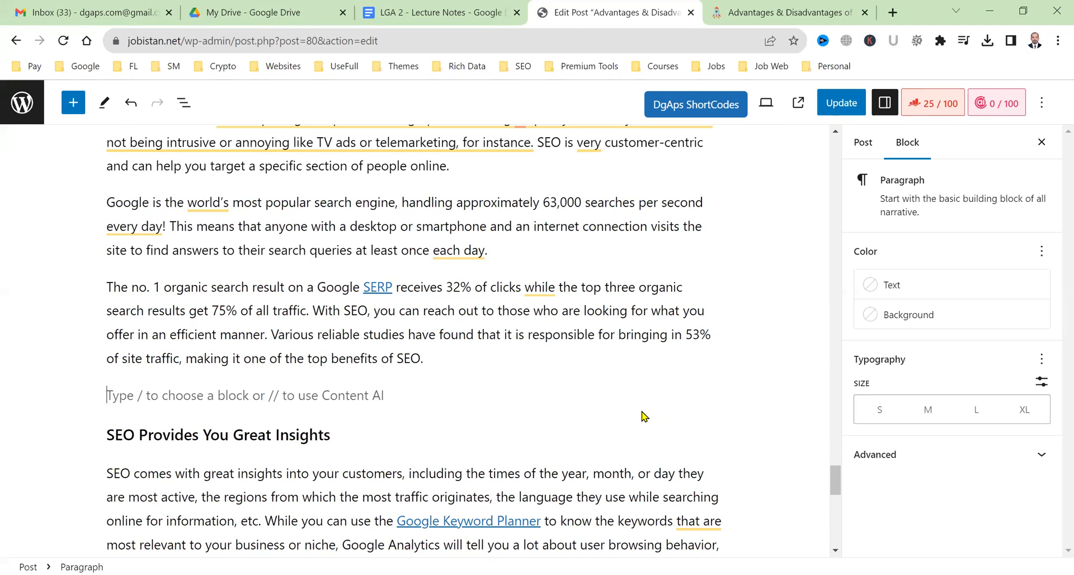
left_click(69, 102)
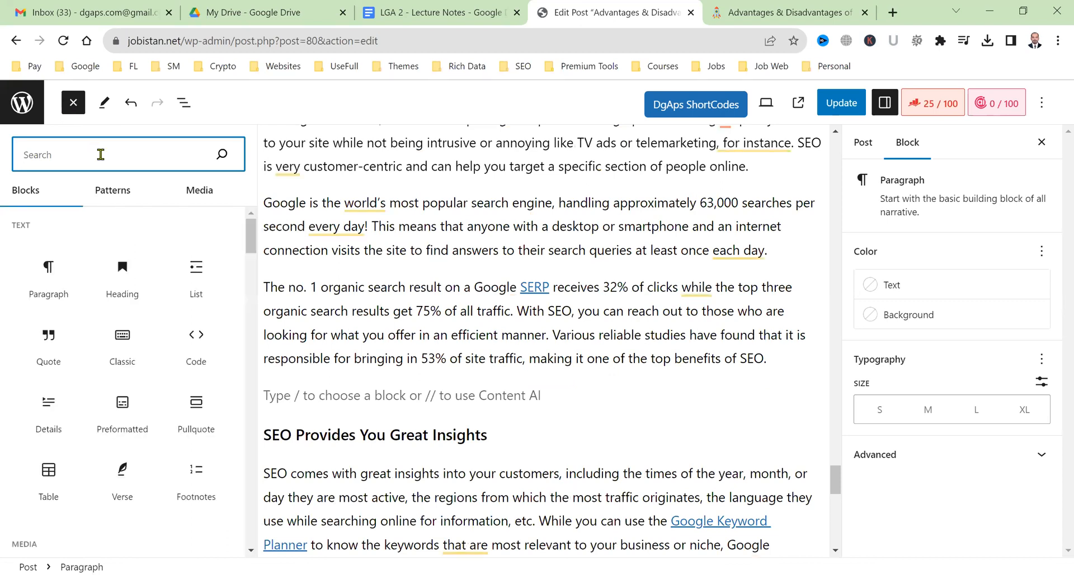
type("relate")
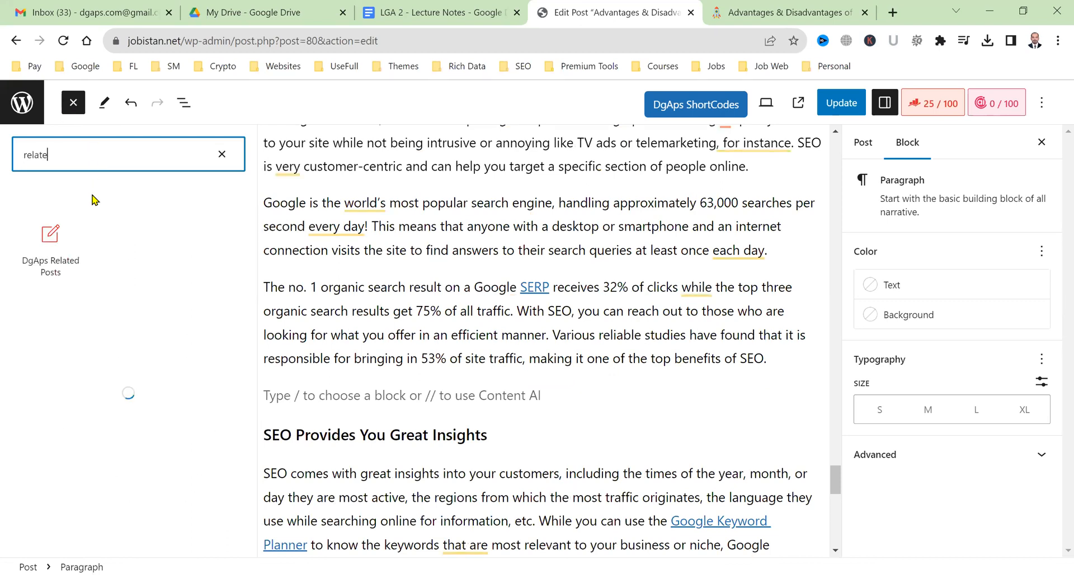
left_click(73, 273)
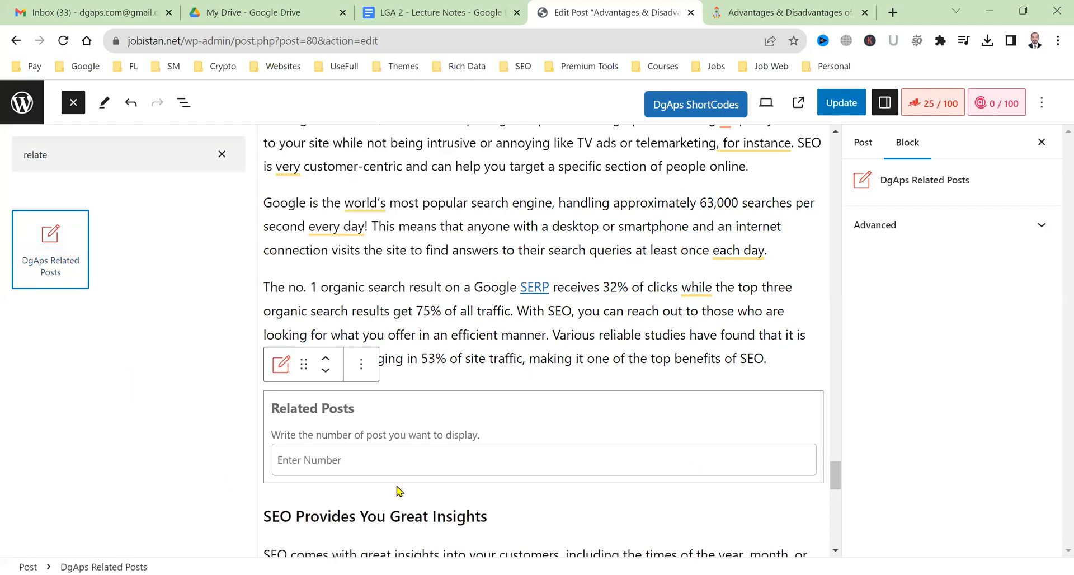
left_click(432, 464)
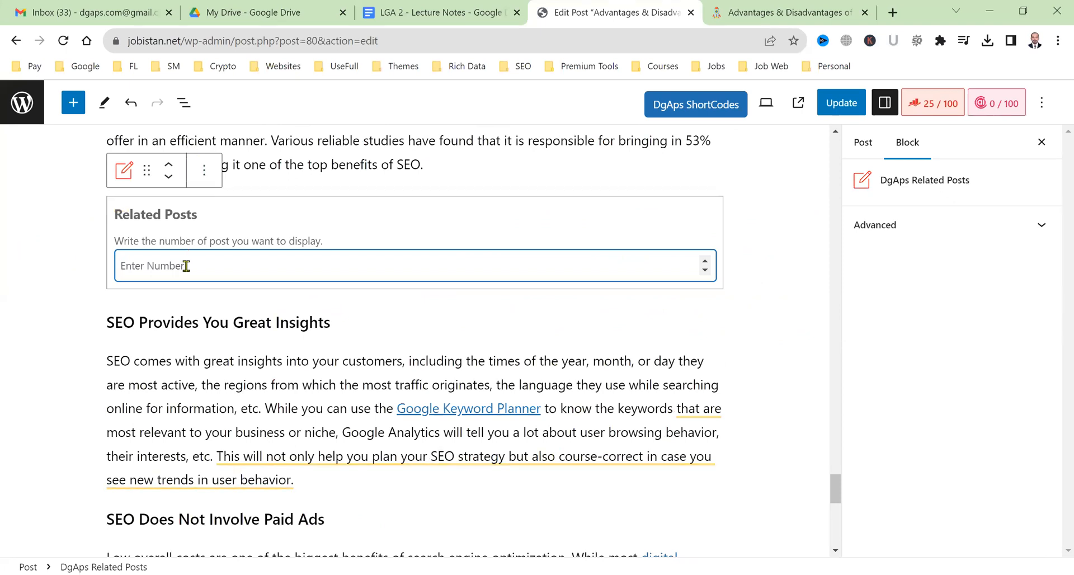
type("5")
left_click(837, 101)
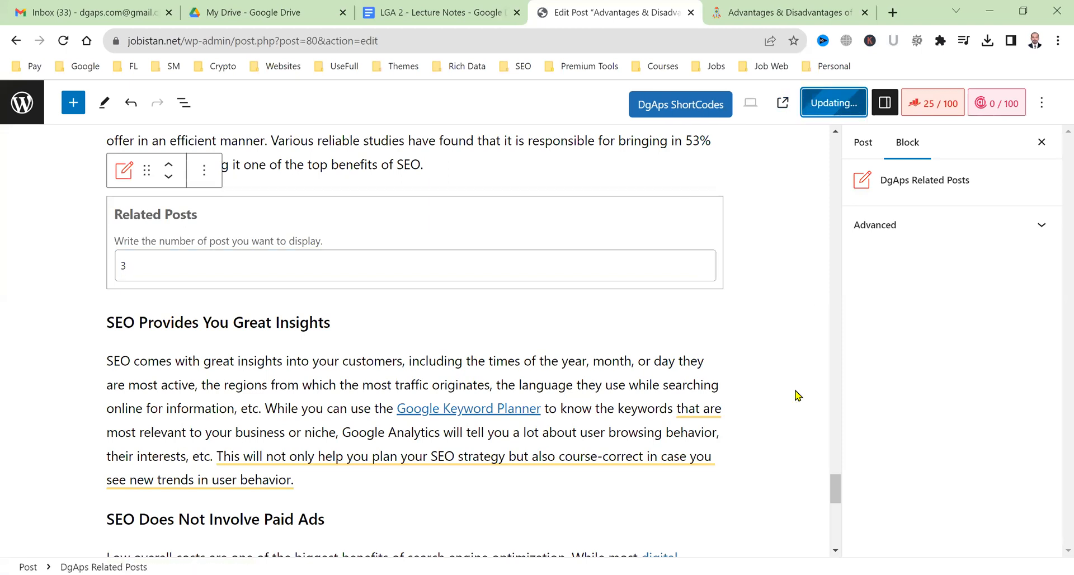
left_click(781, 11)
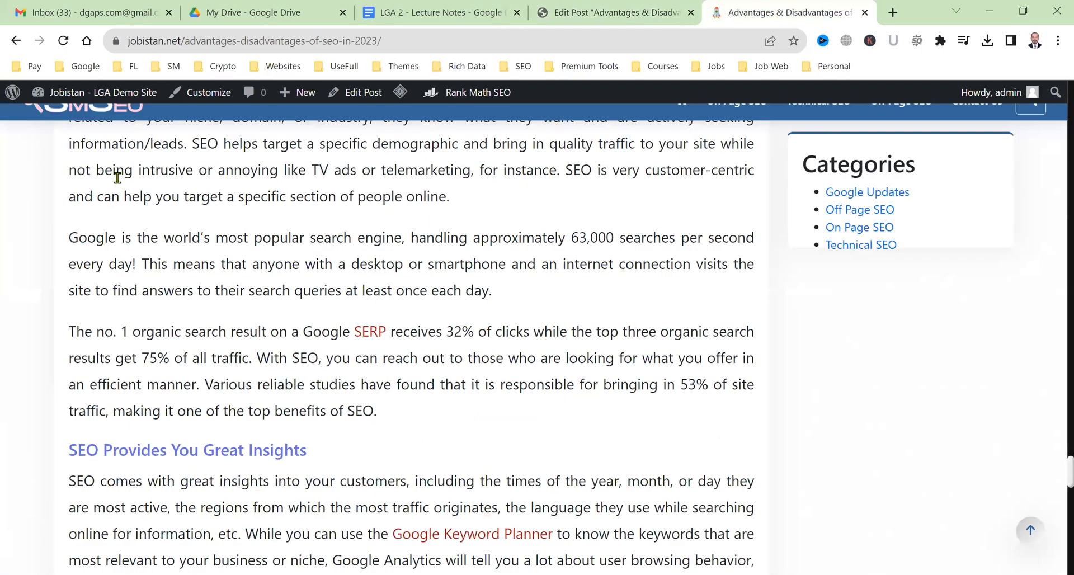
Reload the live post to confirm the three-link 'You May Also Like These Posts' list, then return to editing.
left_click(61, 42)
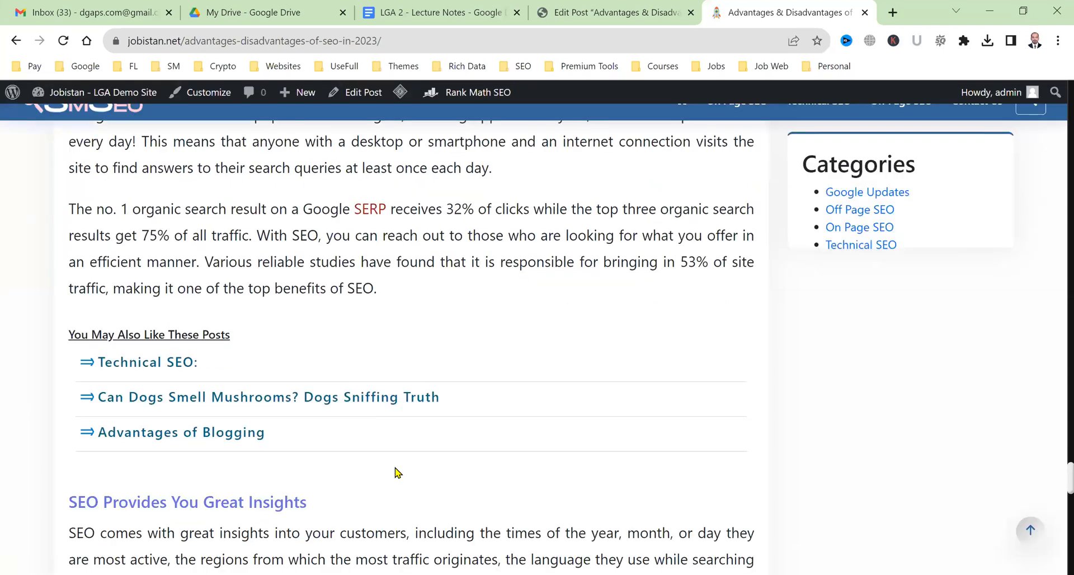
scroll(396, 473, "down", 4)
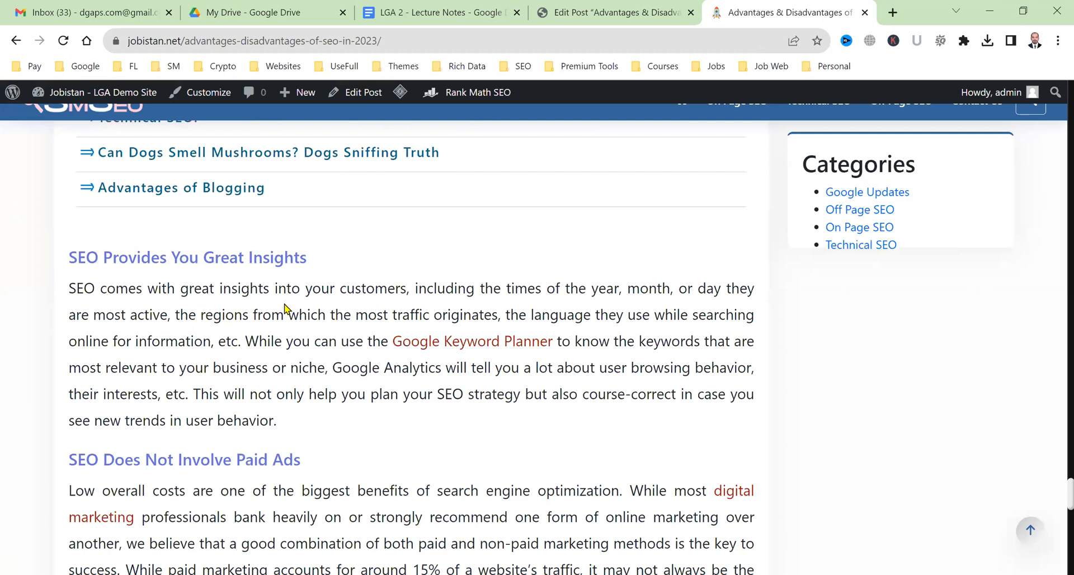
scroll(273, 325, "down", 2)
left_click(607, 12)
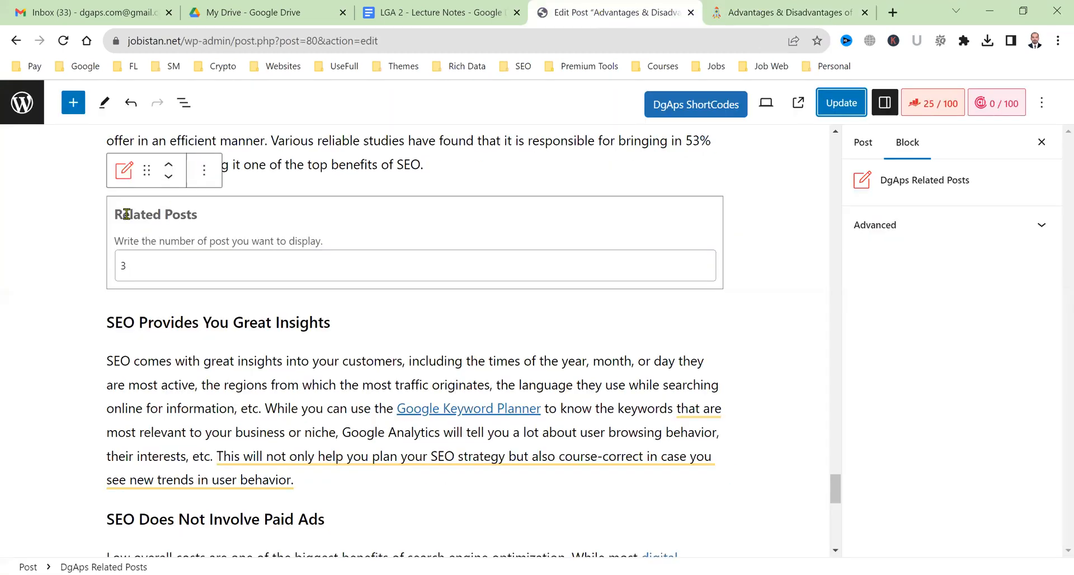
Insert a DgAps Quote block via the 'dgap' search, then delete it as misplaced.
left_click(67, 103)
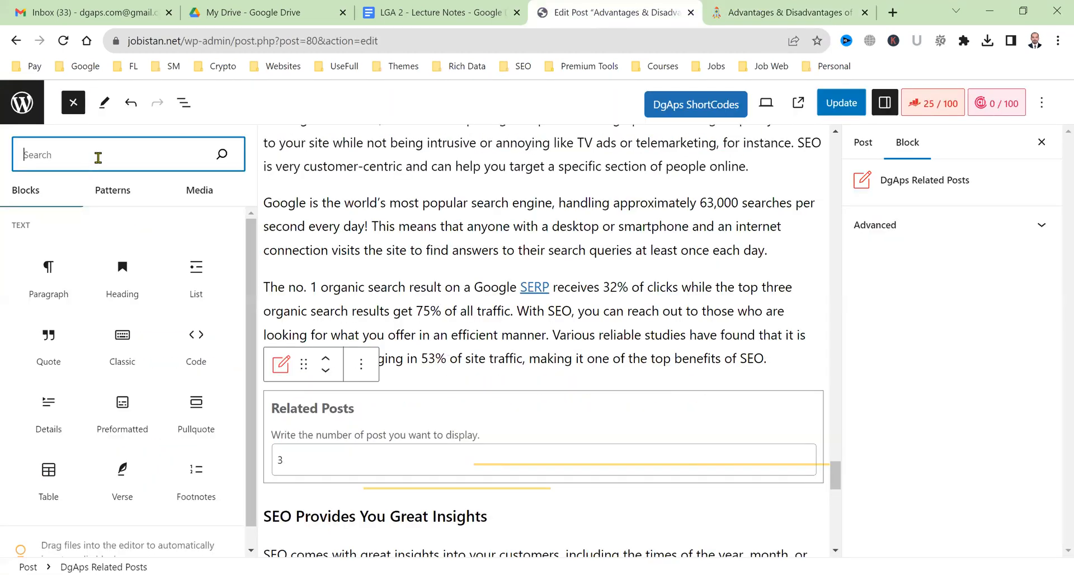
type("dgap")
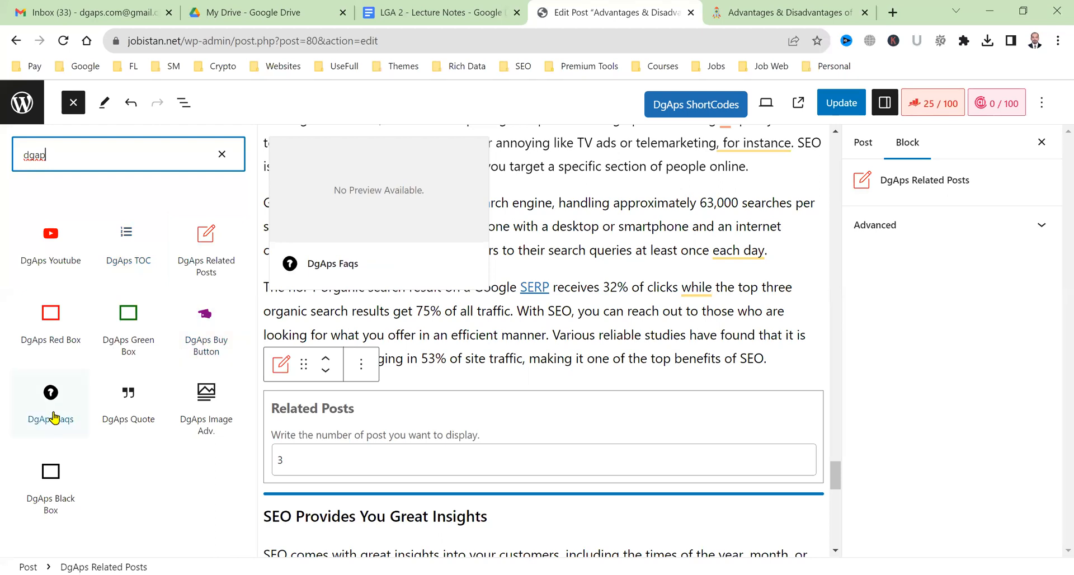
left_click(124, 427)
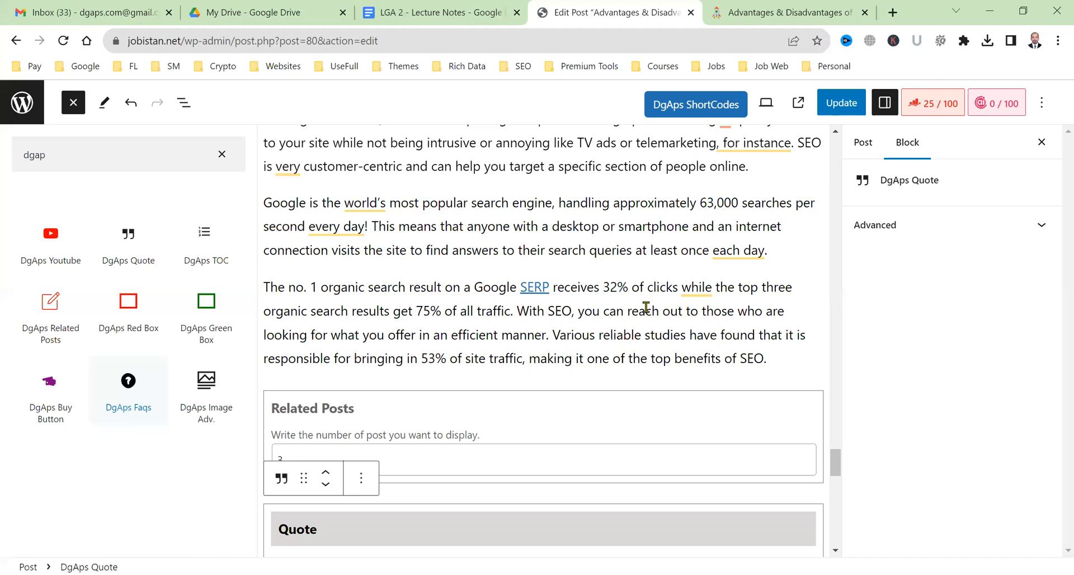
scroll(652, 311, "down", 4)
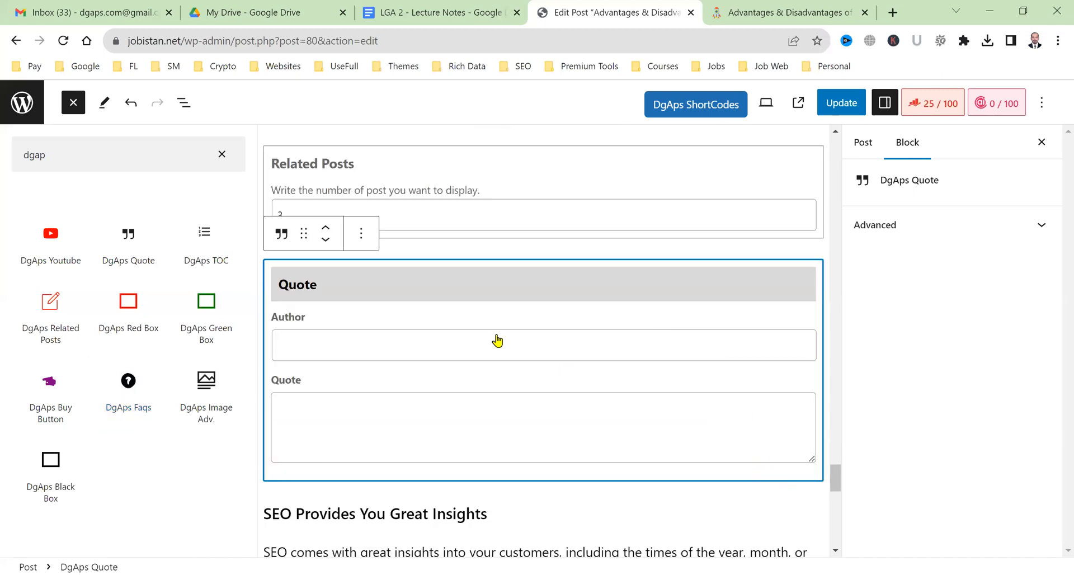
left_click(361, 233)
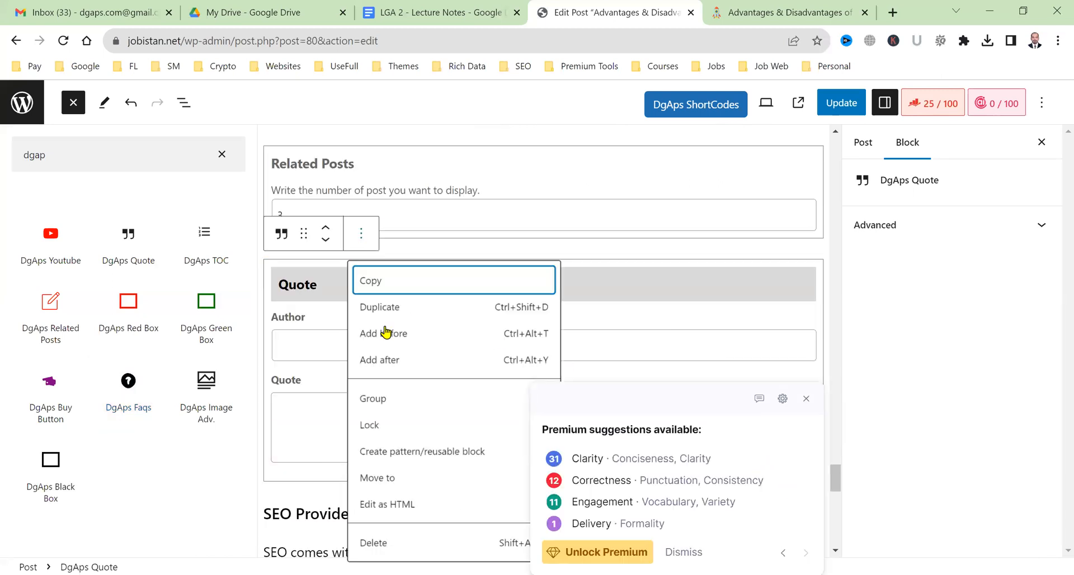
left_click(384, 550)
Add a DgAps Quote block on a new line after the insights paragraph.
scroll(373, 342, "down", 2)
left_click(373, 341)
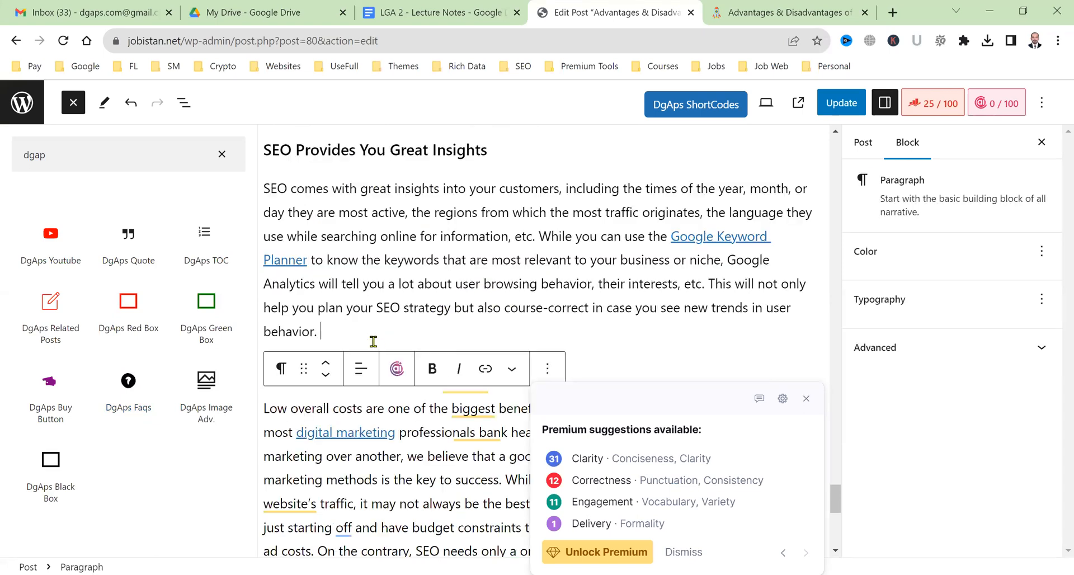
key("Return")
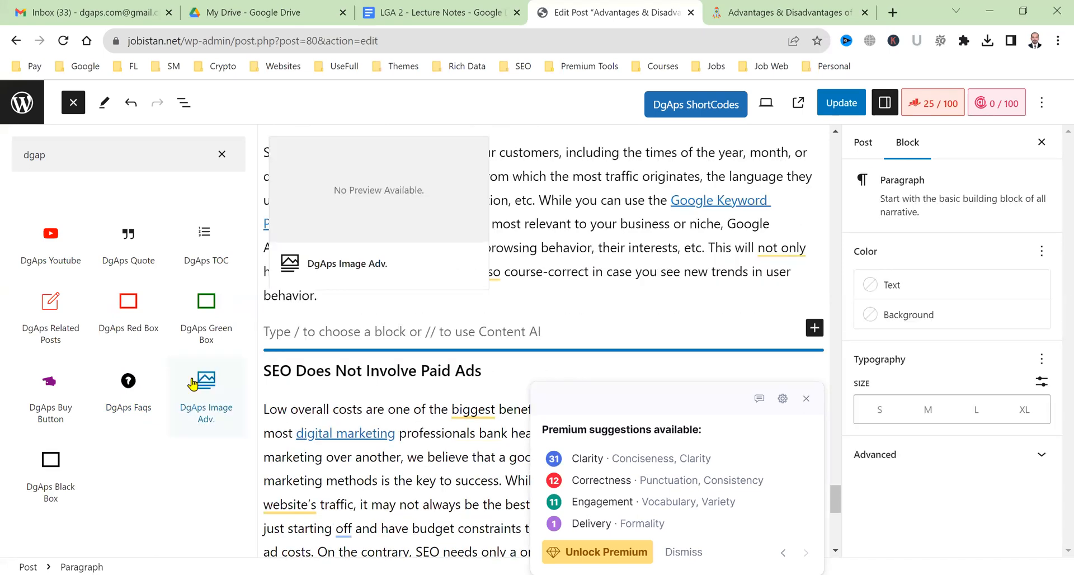
left_click(128, 265)
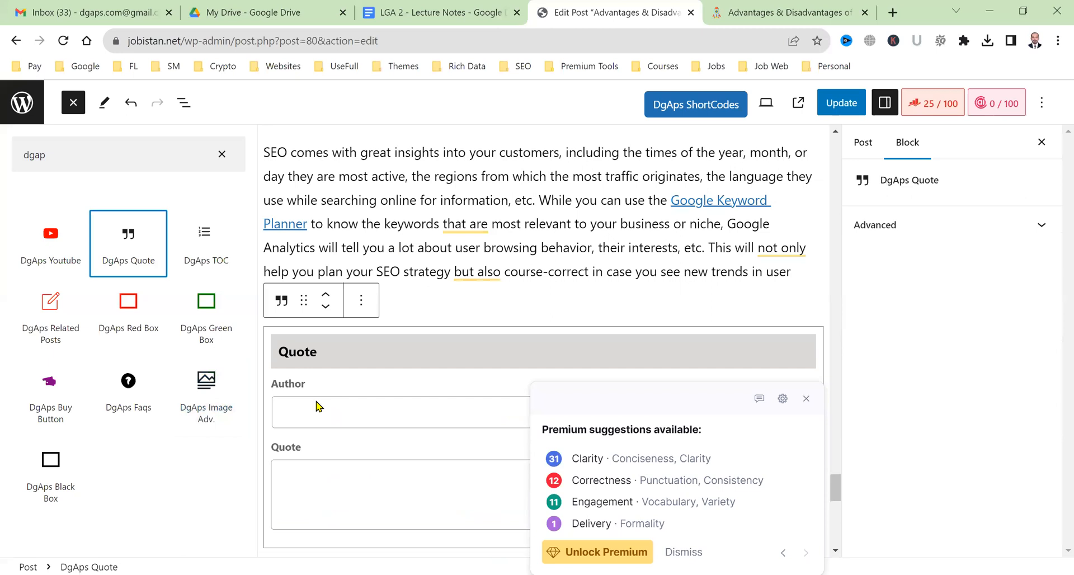
left_click(365, 302)
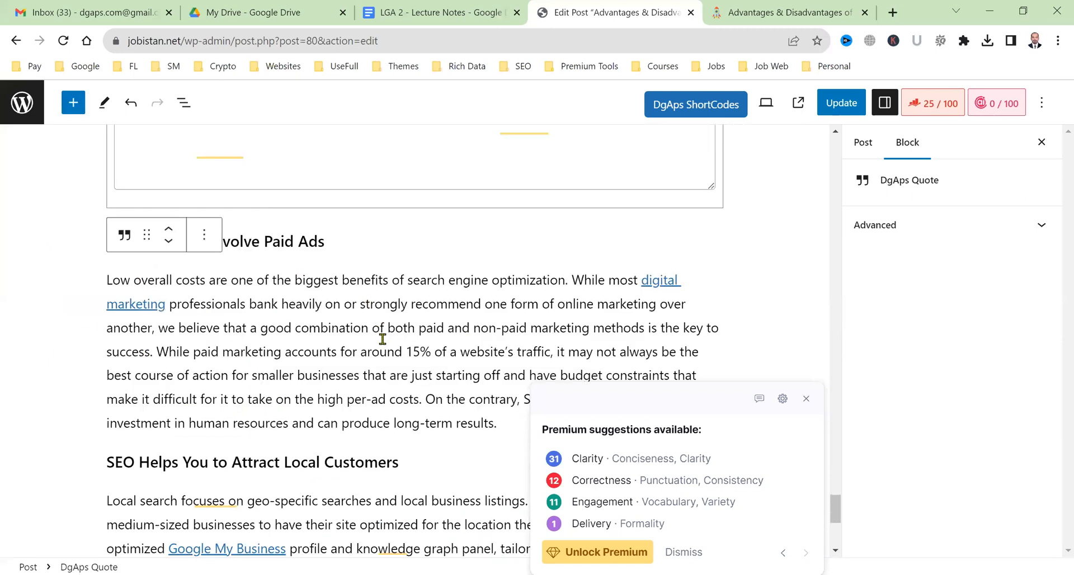
Set the quote author to 'Author Name Here!', paste the opening local-search sentences as the quote, and update.
scroll(281, 223, "up", 2)
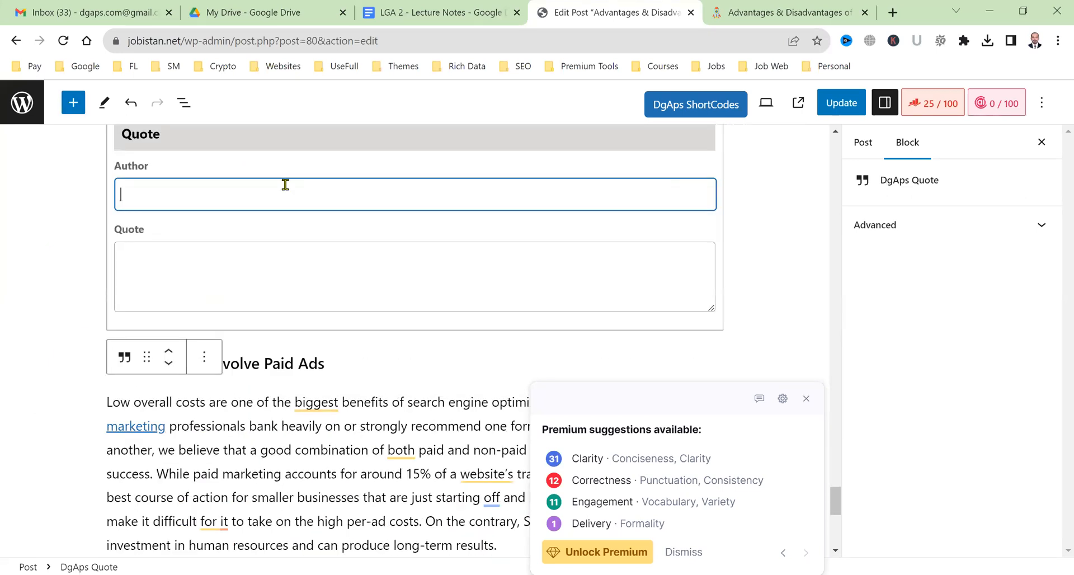
type("Auth")
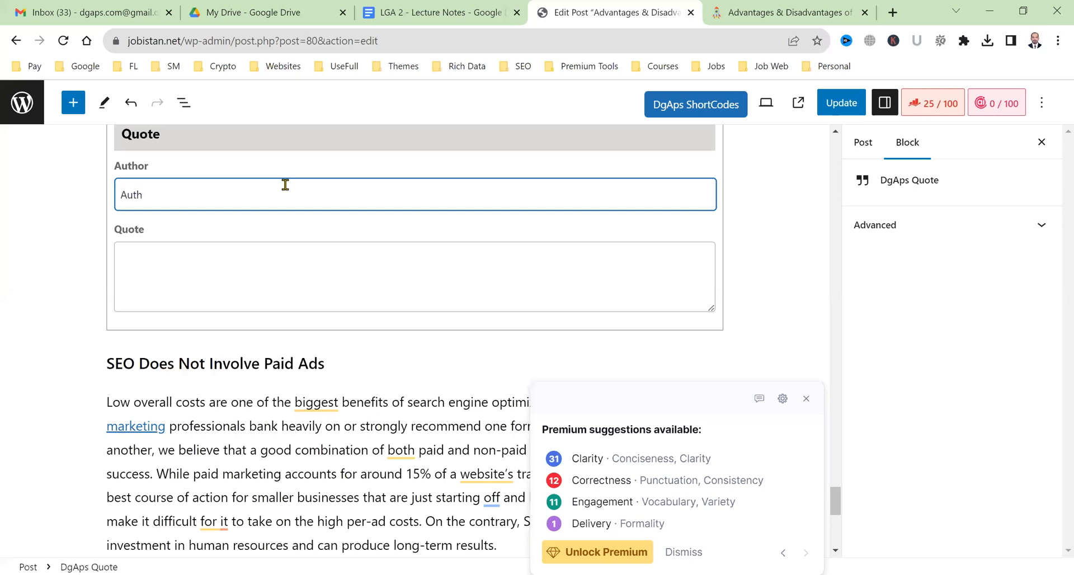
type("or Name Here!")
left_click(298, 286)
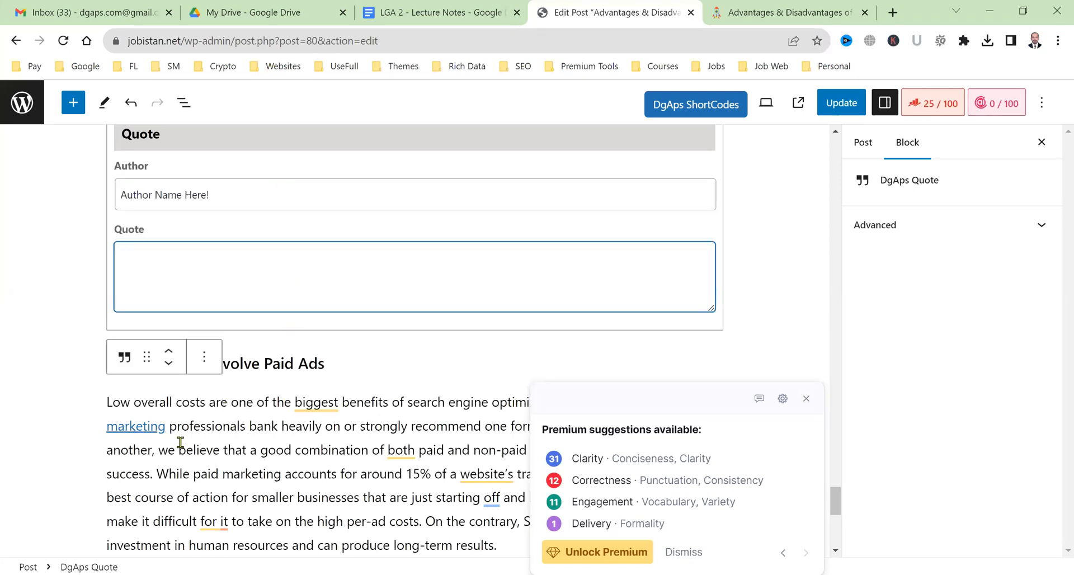
scroll(338, 448, "down", 4)
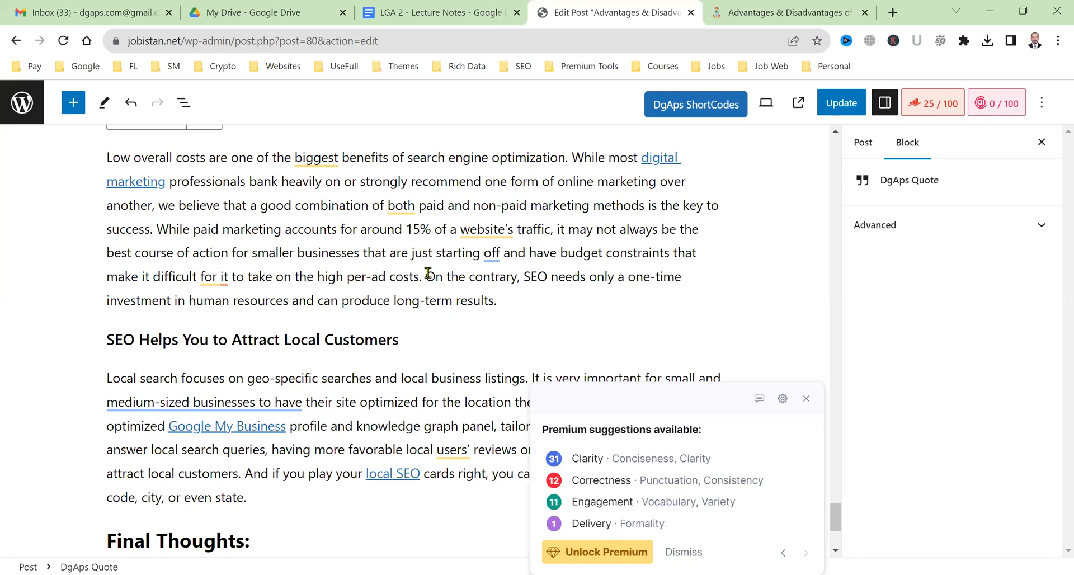
scroll(470, 334, "down", 2)
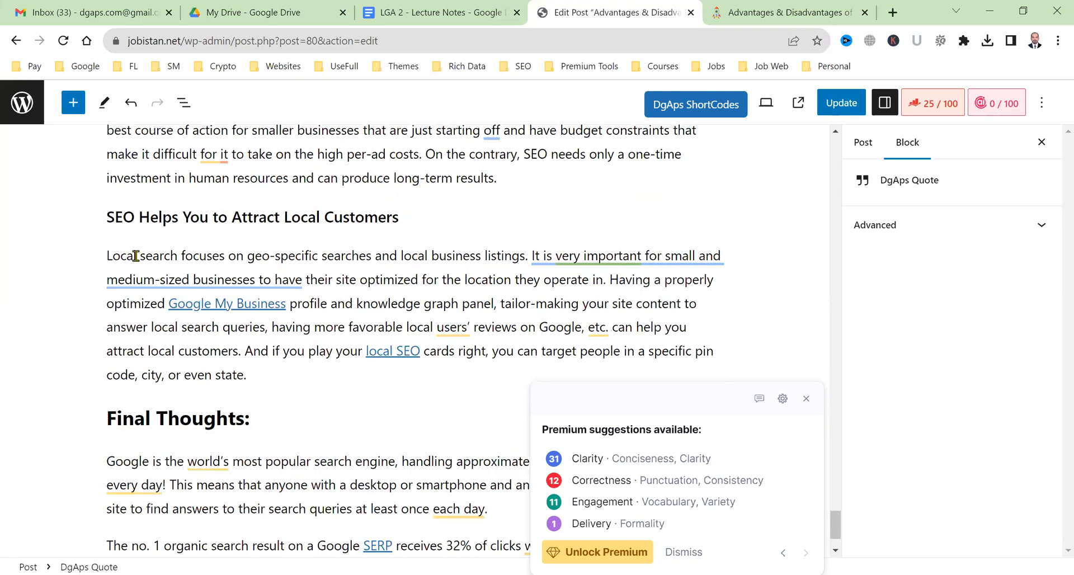
left_click_drag(106, 254, 605, 275)
key("ctrl+c")
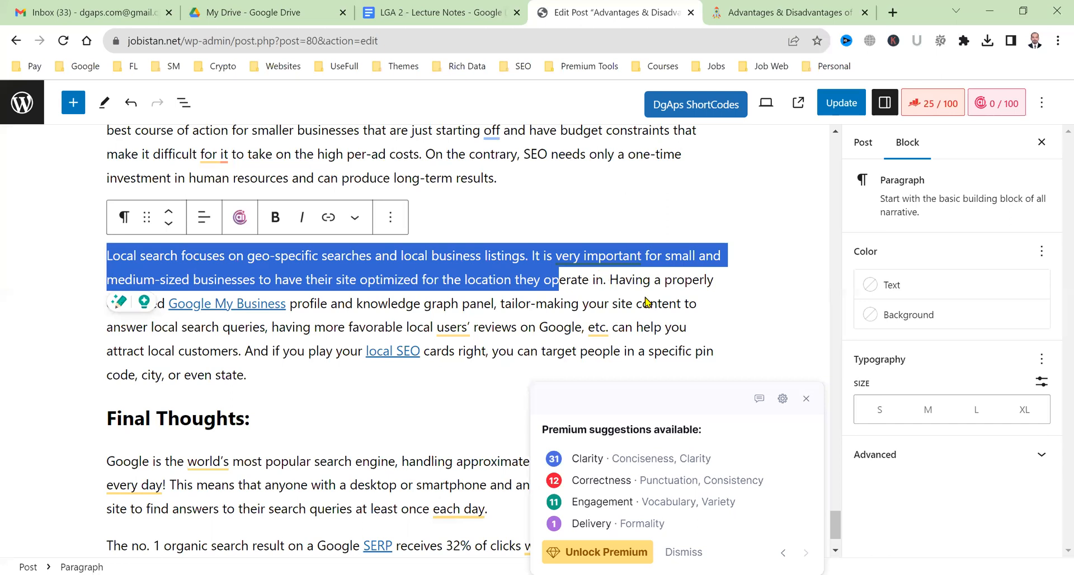
scroll(646, 302, "up", 2)
scroll(425, 238, "up", 4)
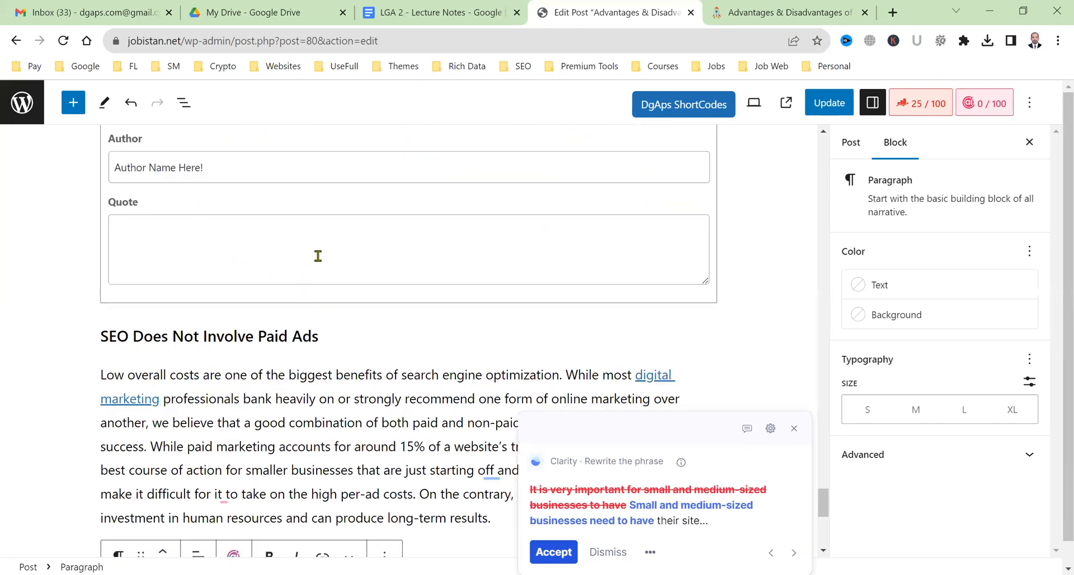
left_click(270, 256)
key("ctrl+v")
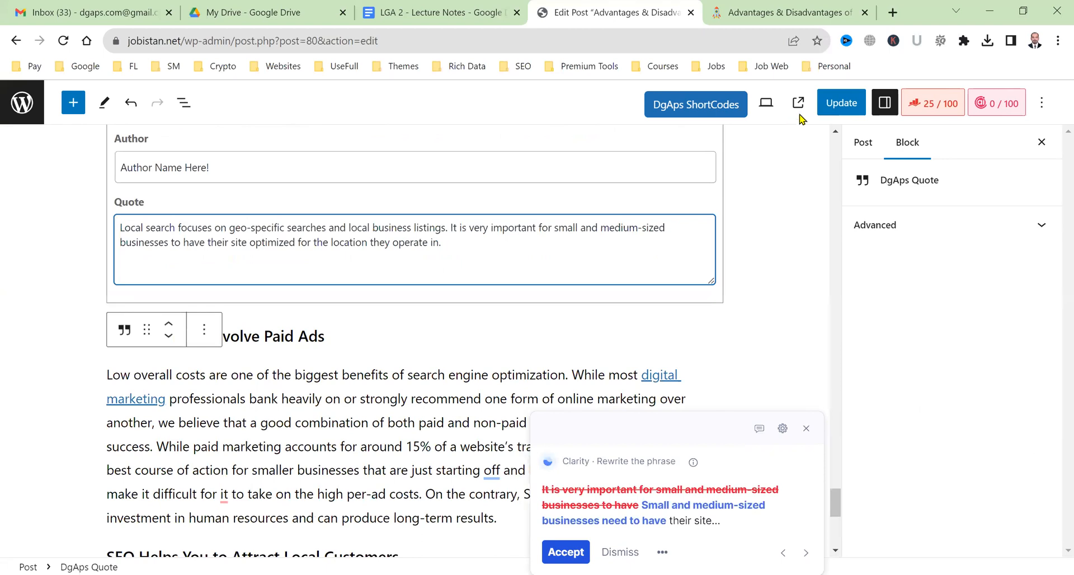
left_click(842, 102)
left_click(814, 11)
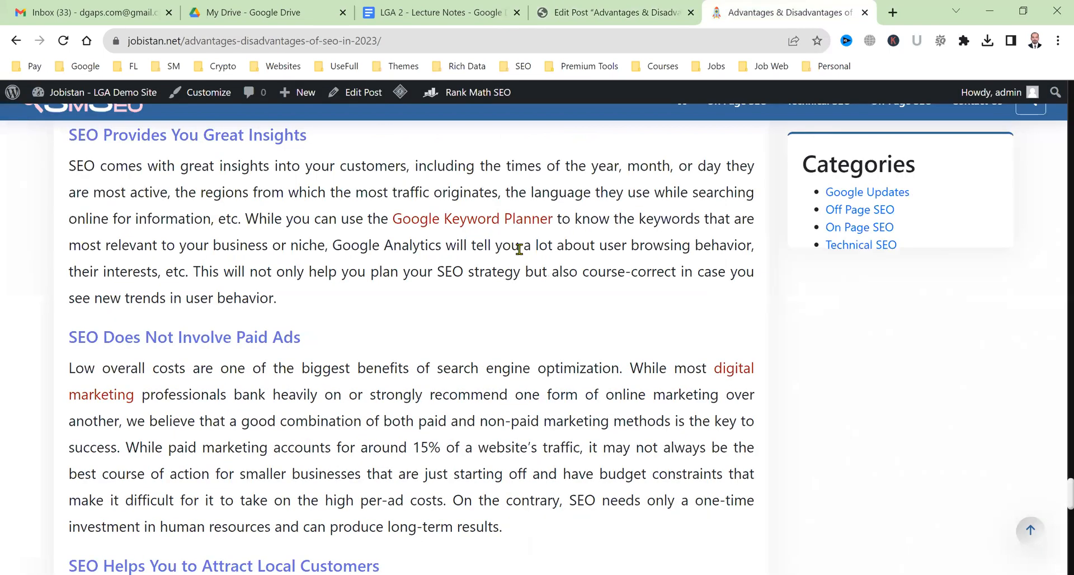
left_click(63, 42)
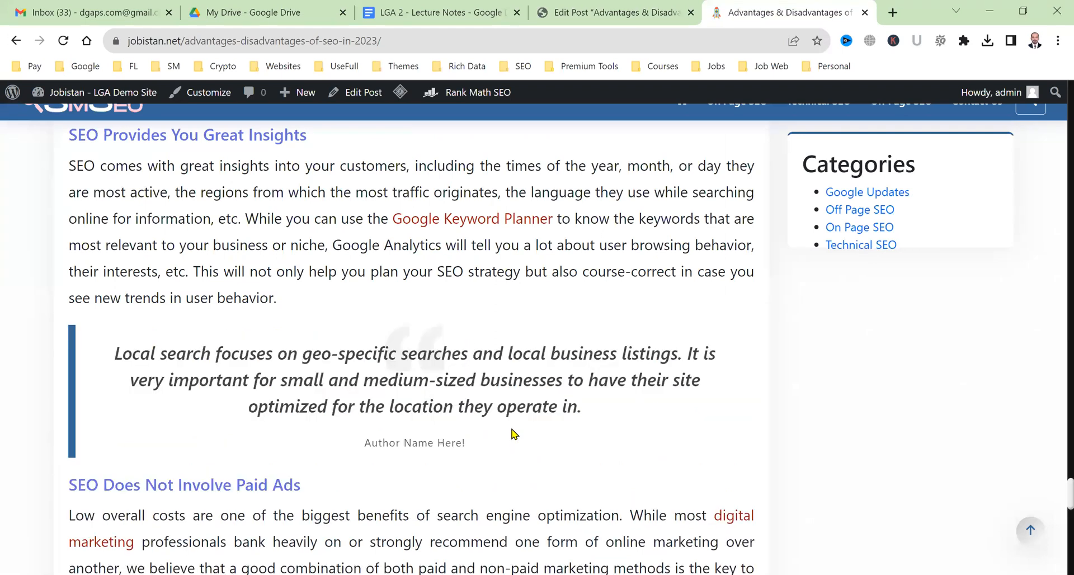
scroll(513, 435, "down", 2)
left_click_drag(130, 224, 462, 320)
left_click(694, 405)
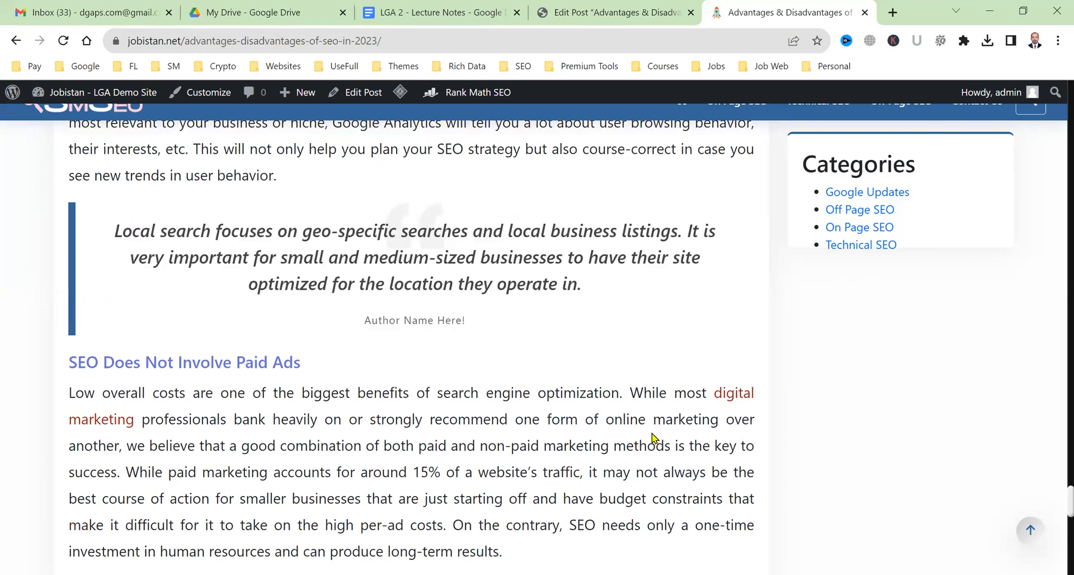
scroll(652, 438, "up", 4)
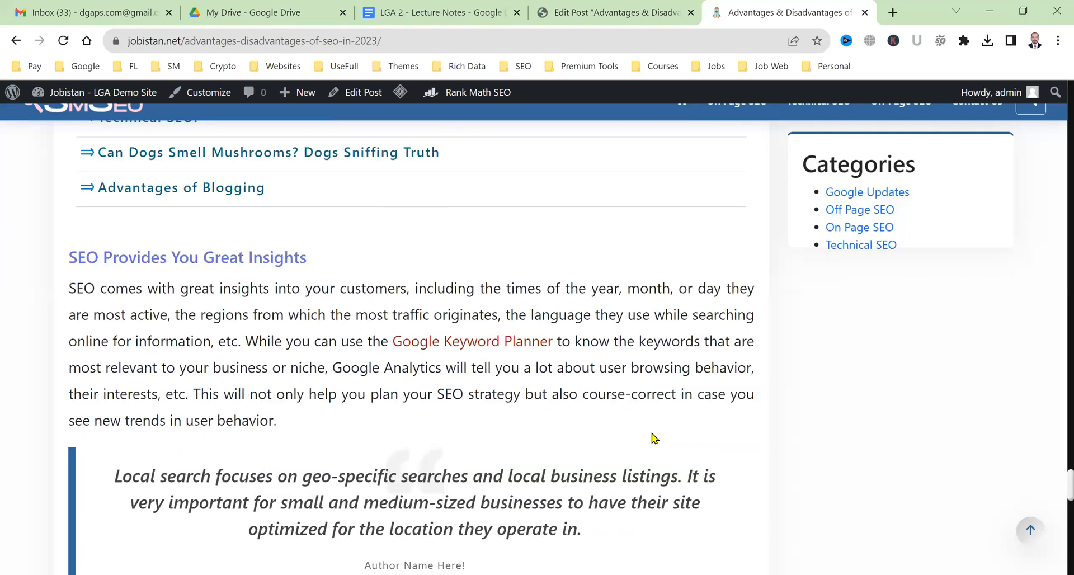
scroll(652, 438, "down", 2)
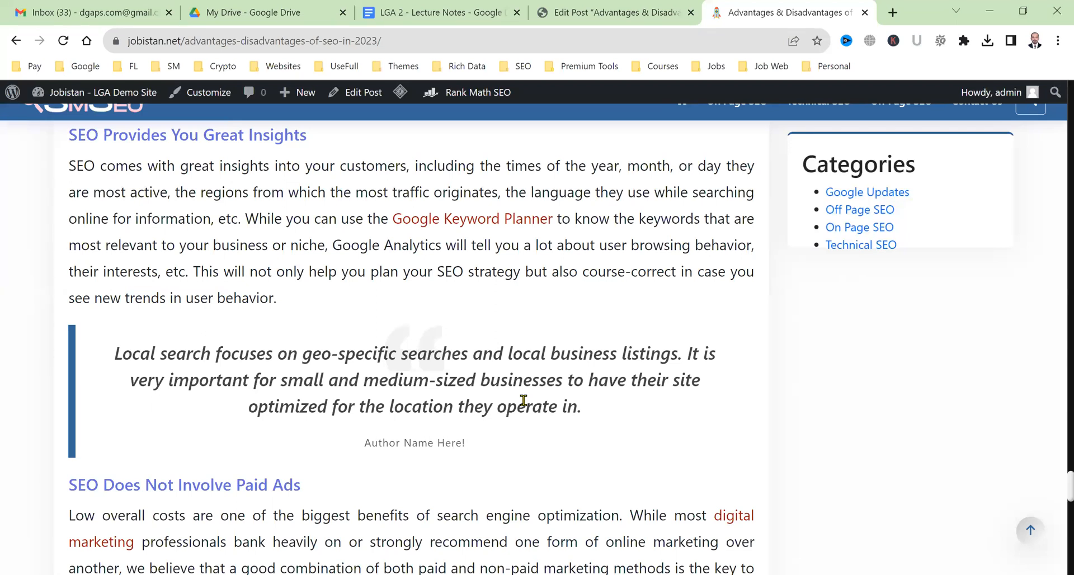
scroll(523, 400, "down", 2)
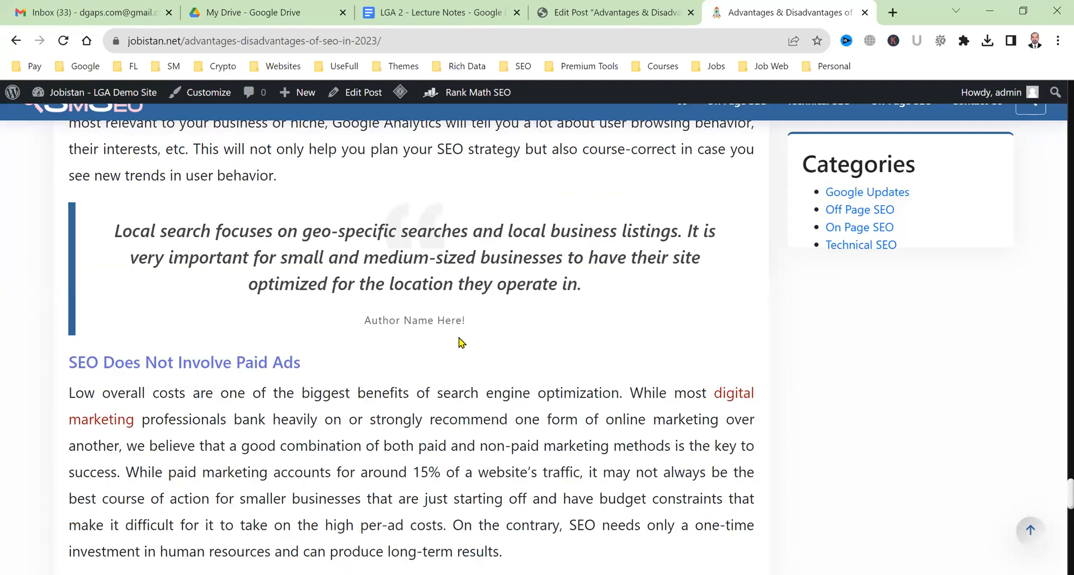
scroll(462, 343, "down", 2)
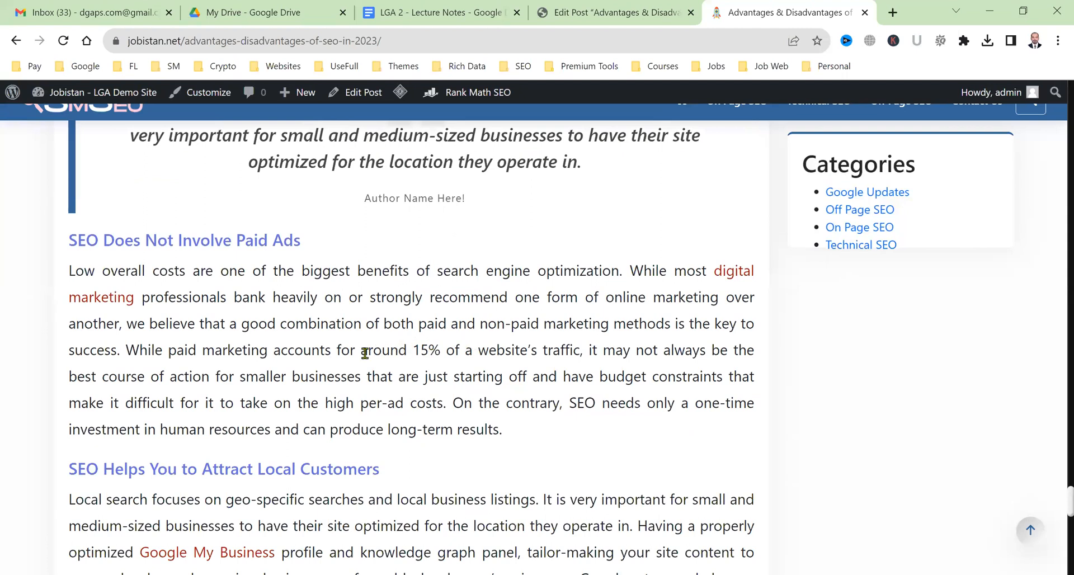
scroll(300, 355, "down", 2)
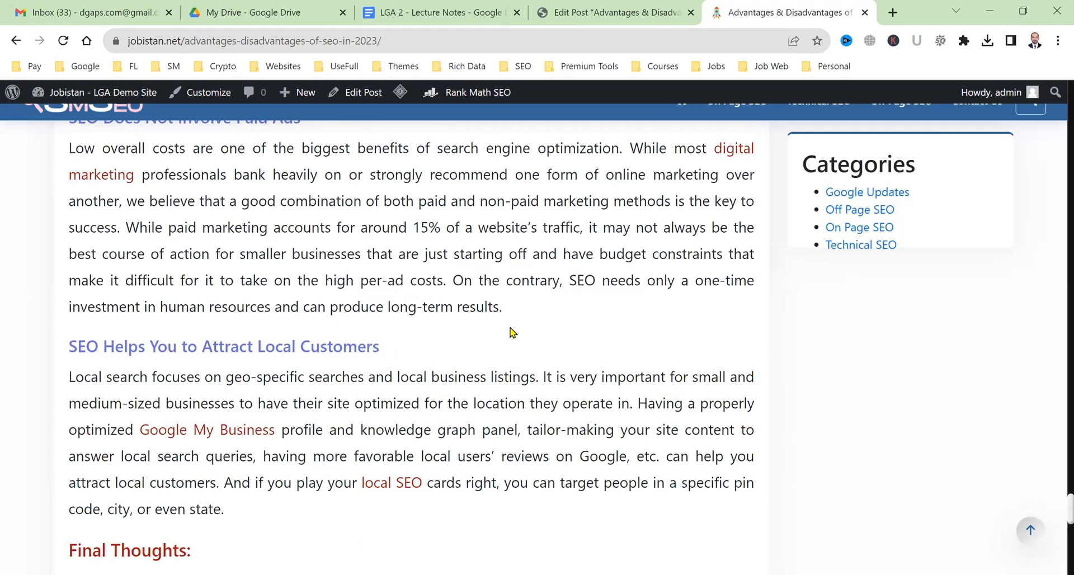
Insert a DgAps Faqs block on a new line after the paid-ads paragraph.
left_click(548, 10)
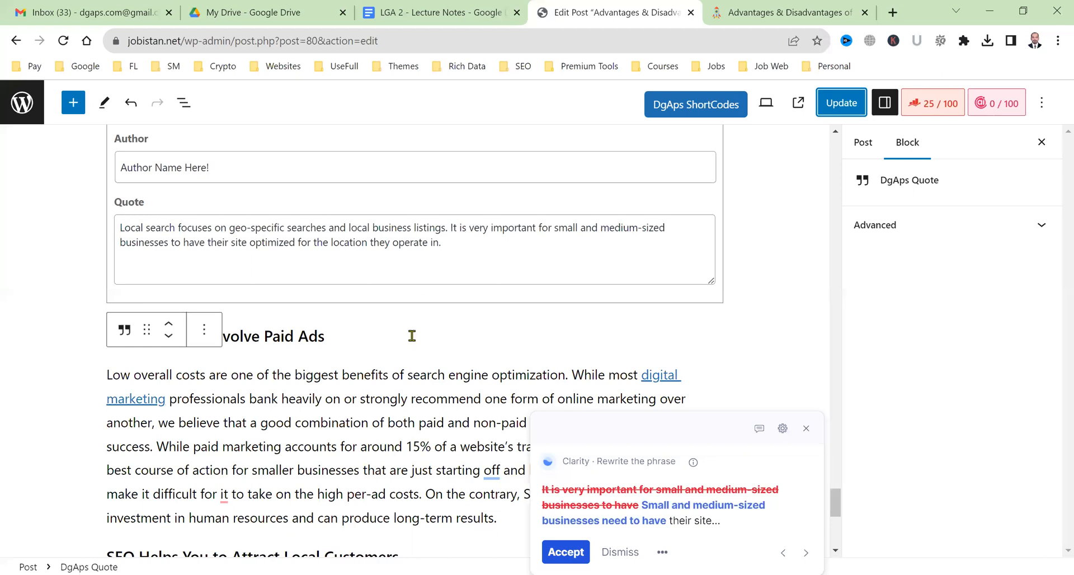
scroll(514, 282, "down", 4)
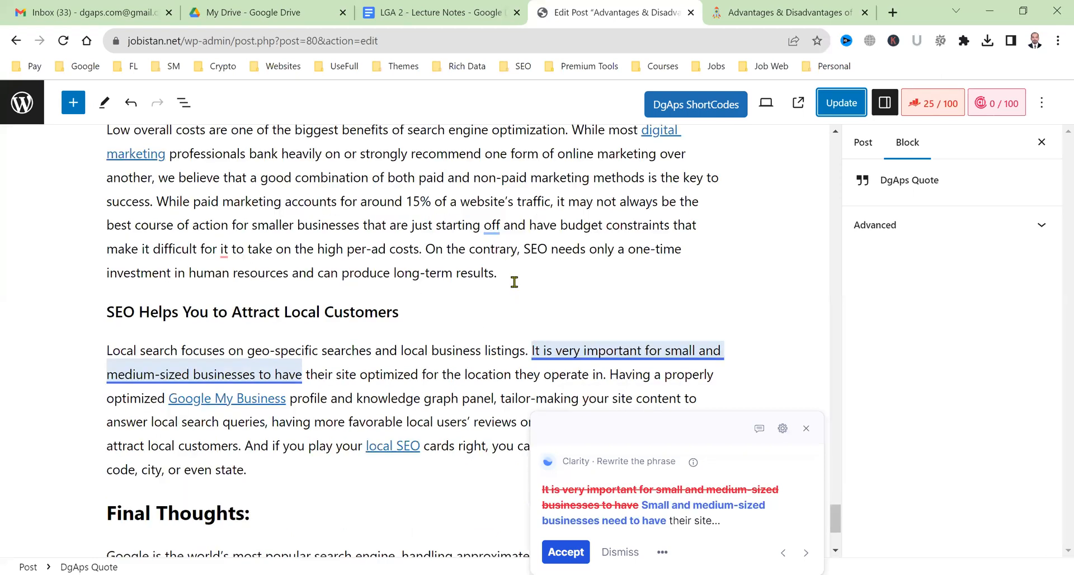
left_click(515, 282)
key("Return")
left_click(67, 102)
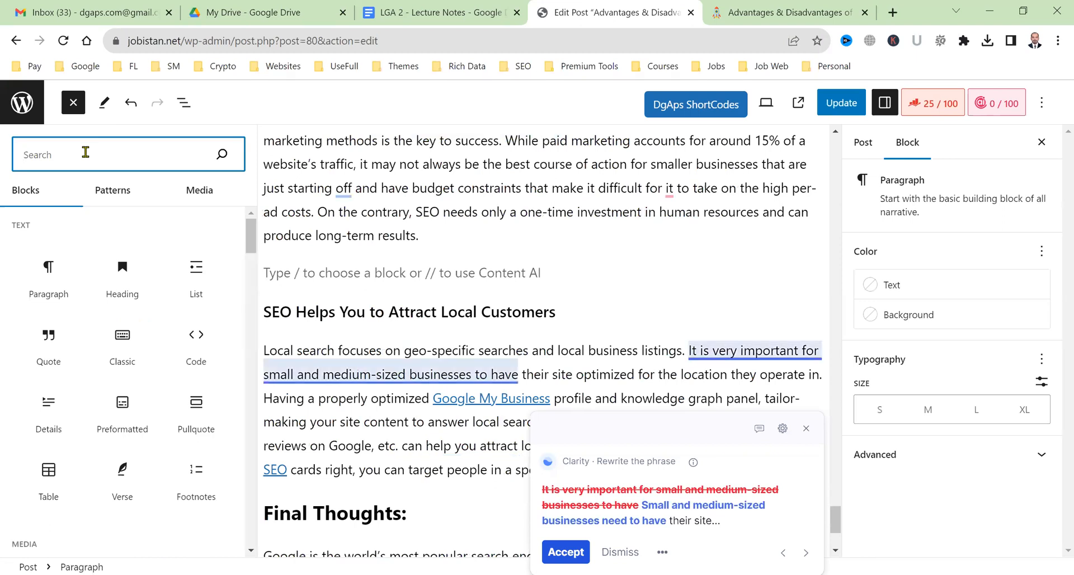
type("dgap")
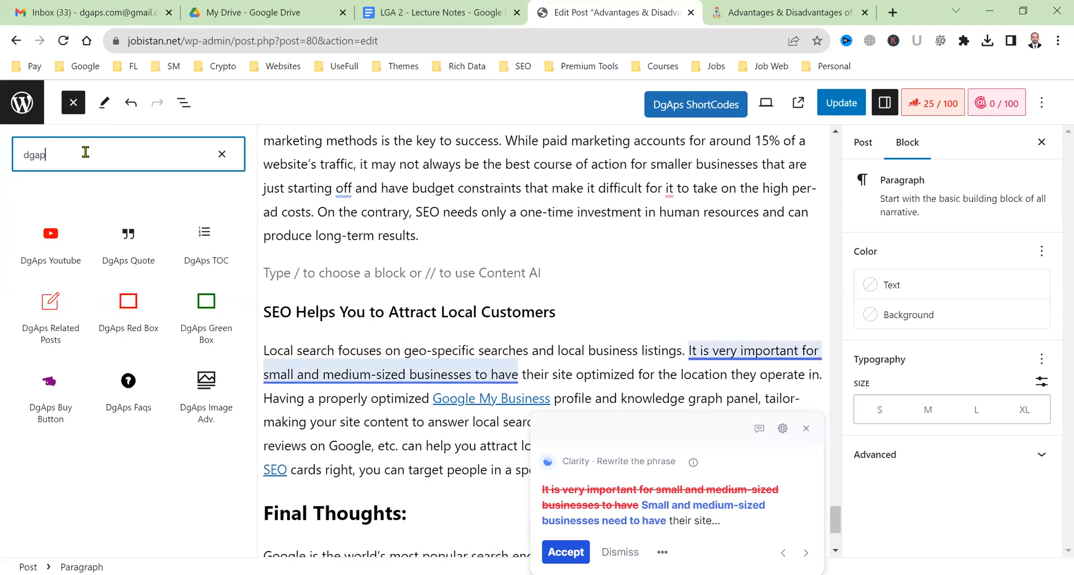
left_click(128, 406)
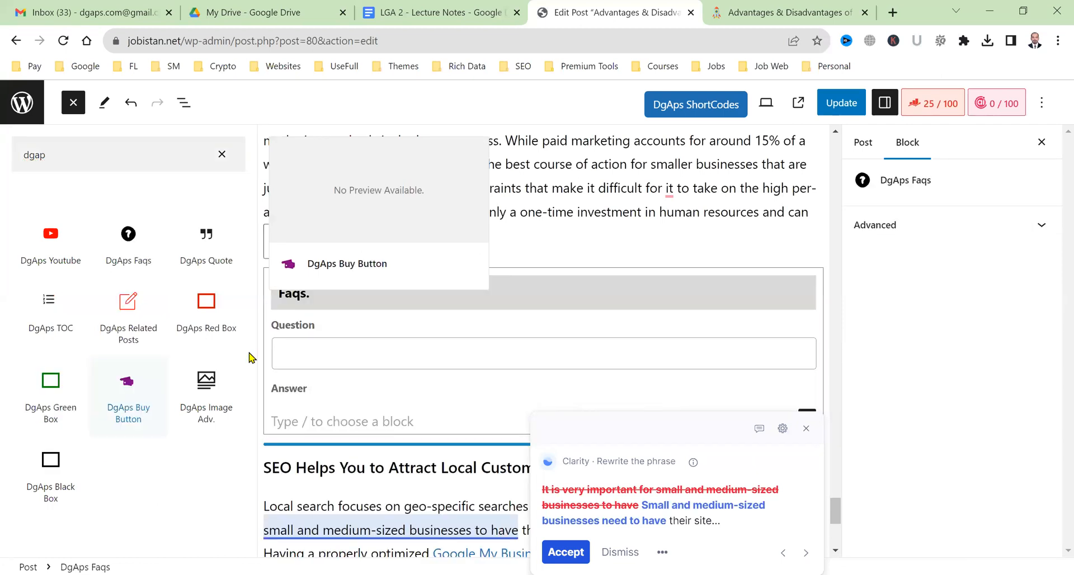
Enter the question 'What are the 5 Major Disadvantages of SEO?' and paste the local-search sentences as its answer.
left_click(329, 351)
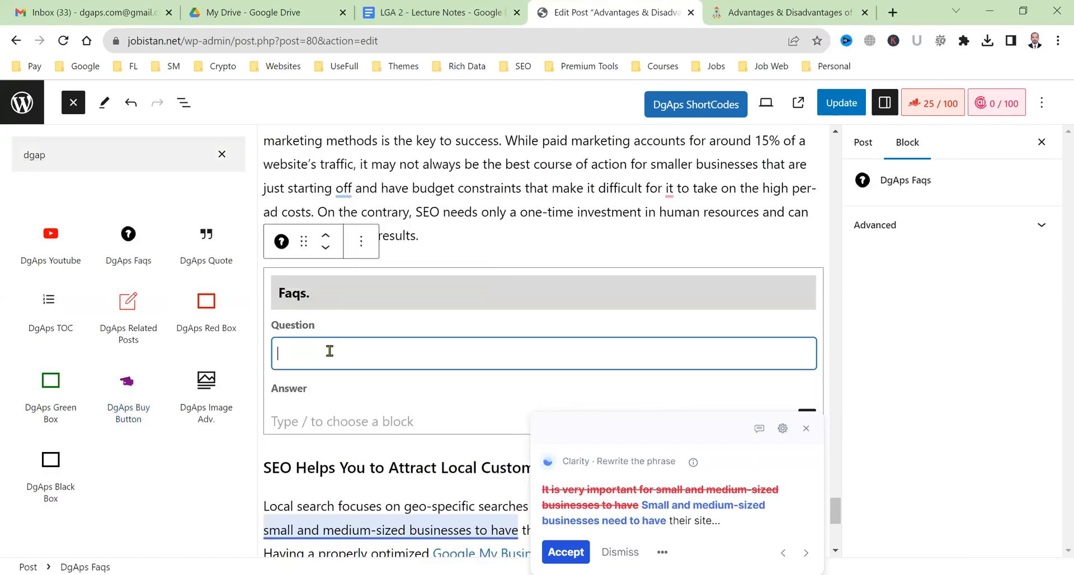
type("What are t")
key("BackSpace")
key("BackSpace")
key("BackSpace")
key("BackSpace")
key("BackSpace")
key("BackSpace")
key("BackSpace")
key("BackSpace")
key("BackSpace")
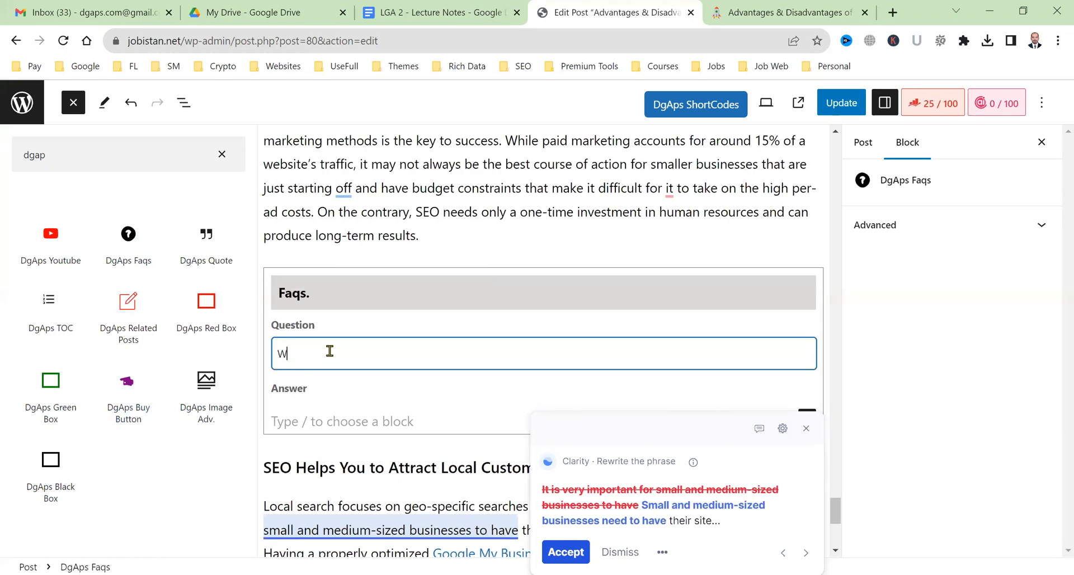
type("hat are the Major Disadavant")
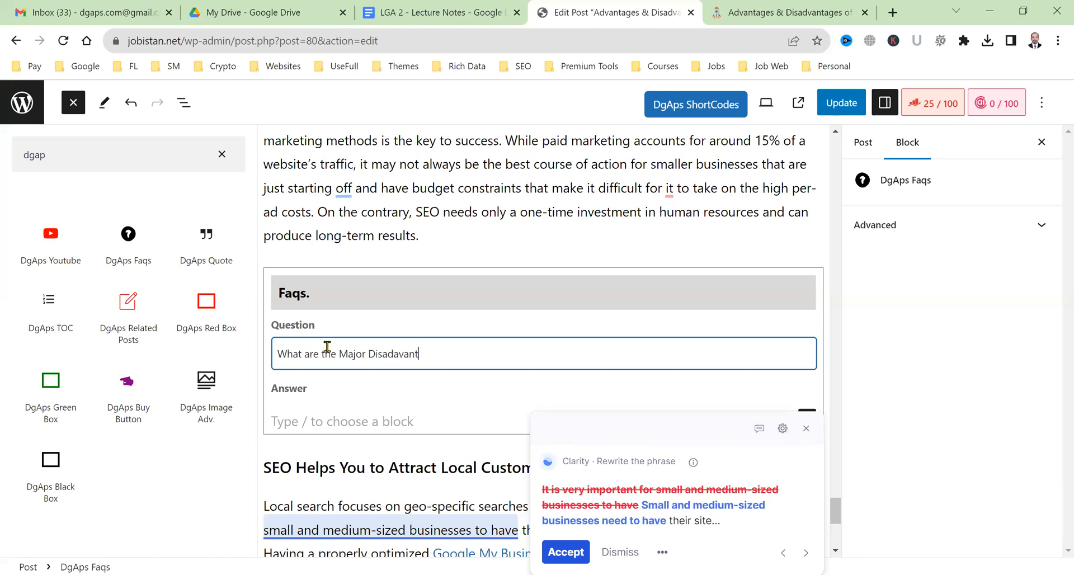
type("ages of SEO?")
left_click(338, 354)
type("5")
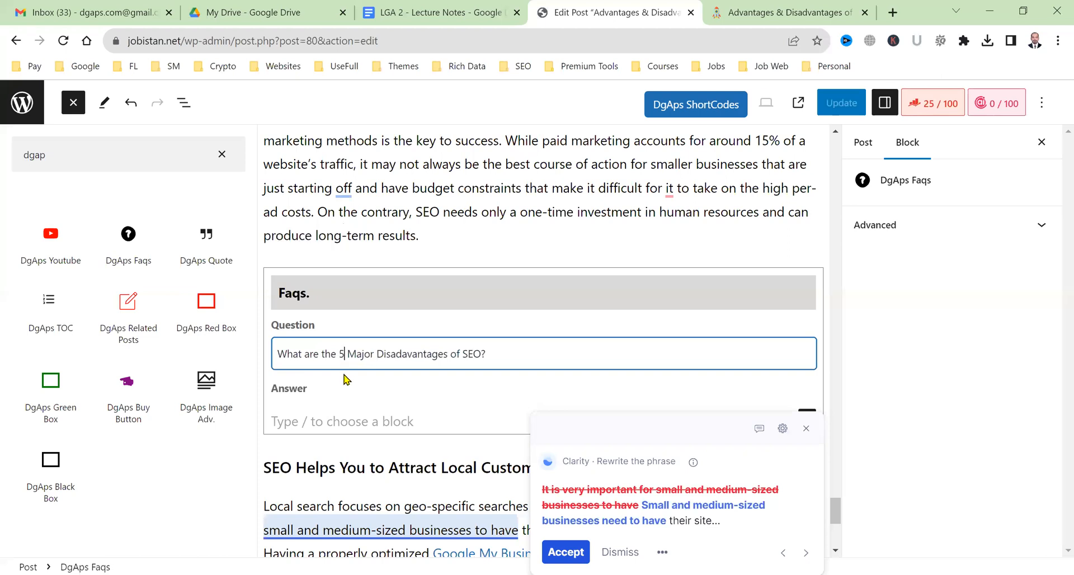
left_click(357, 423)
scroll(357, 423, "down", 2)
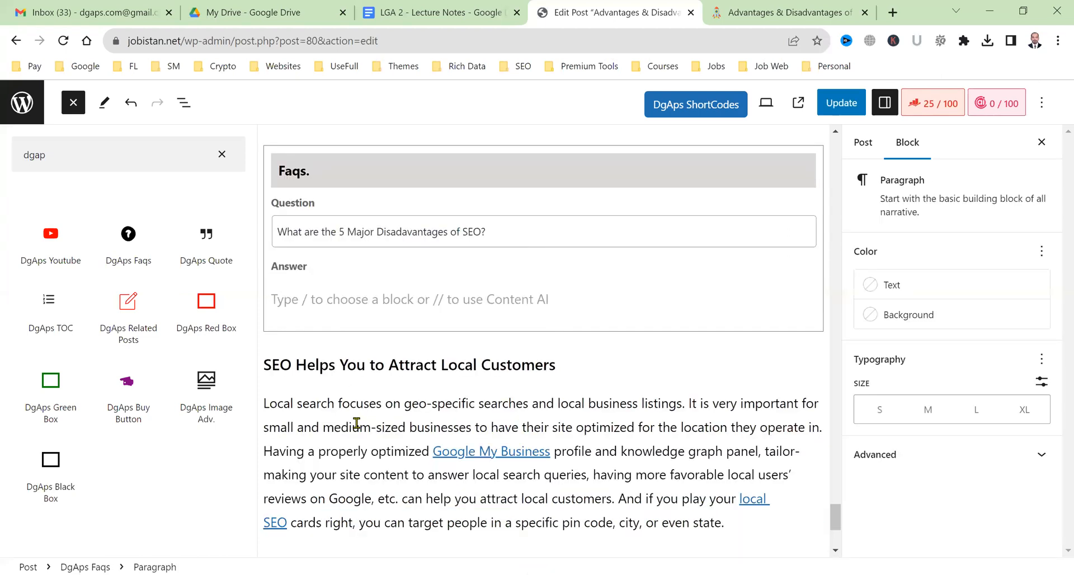
key("ctrl+v")
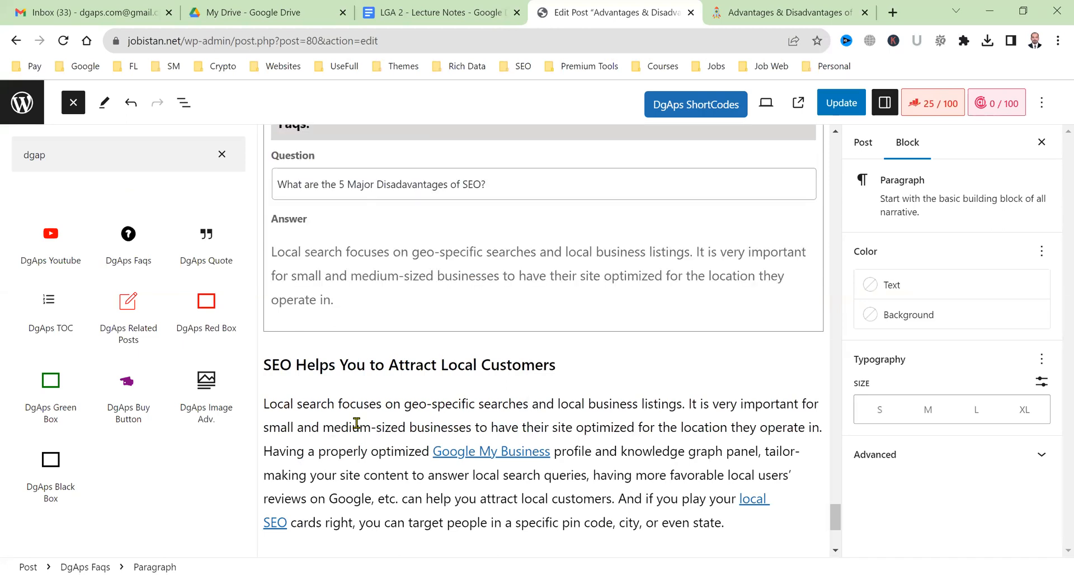
key("Return")
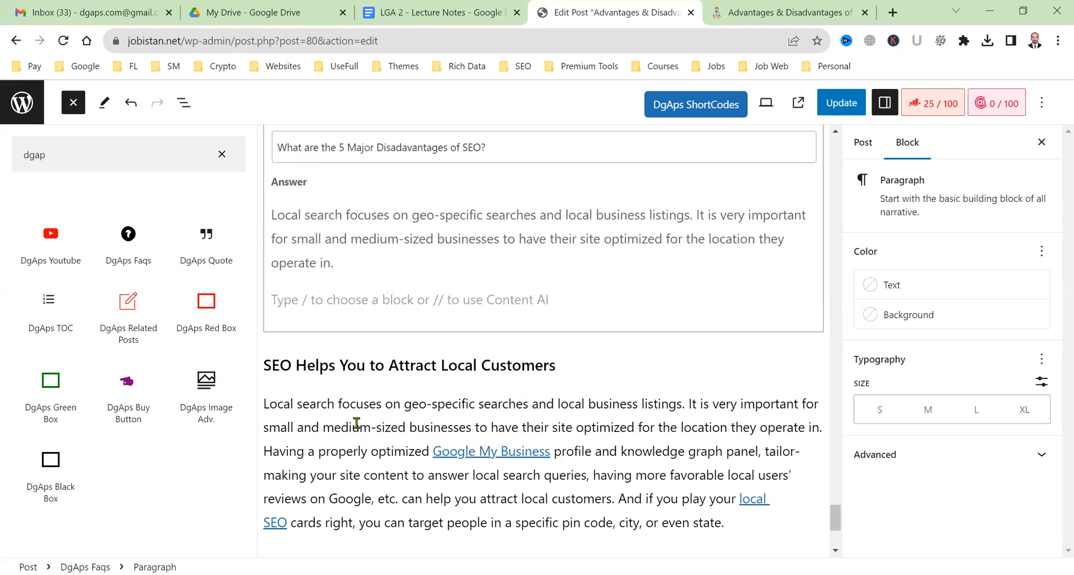
Start a numbered list with '1. Disadvantage 1' and duplicate it into five items.
type("1. ")
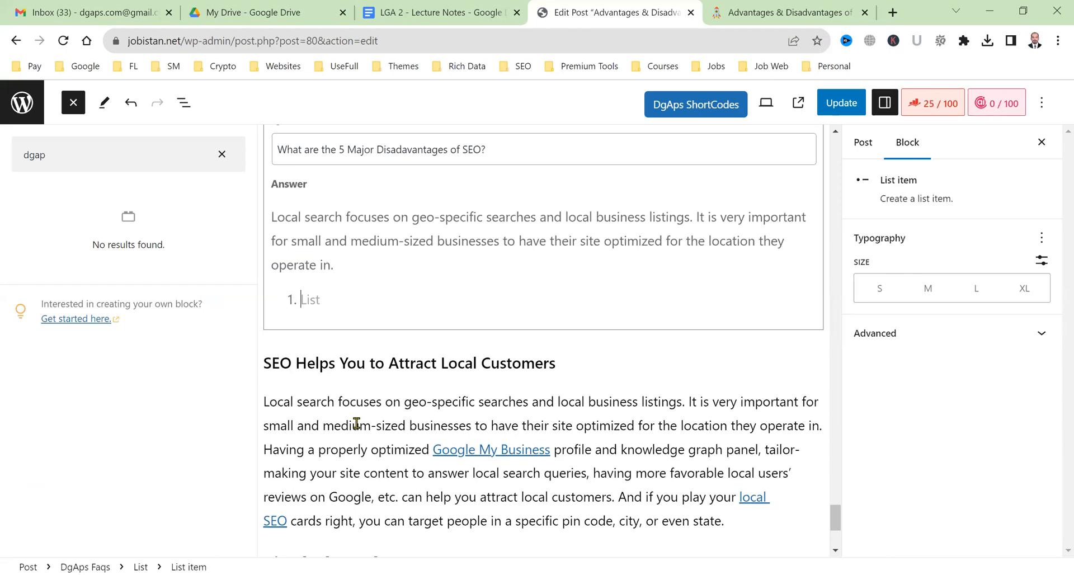
type("Disadvantag")
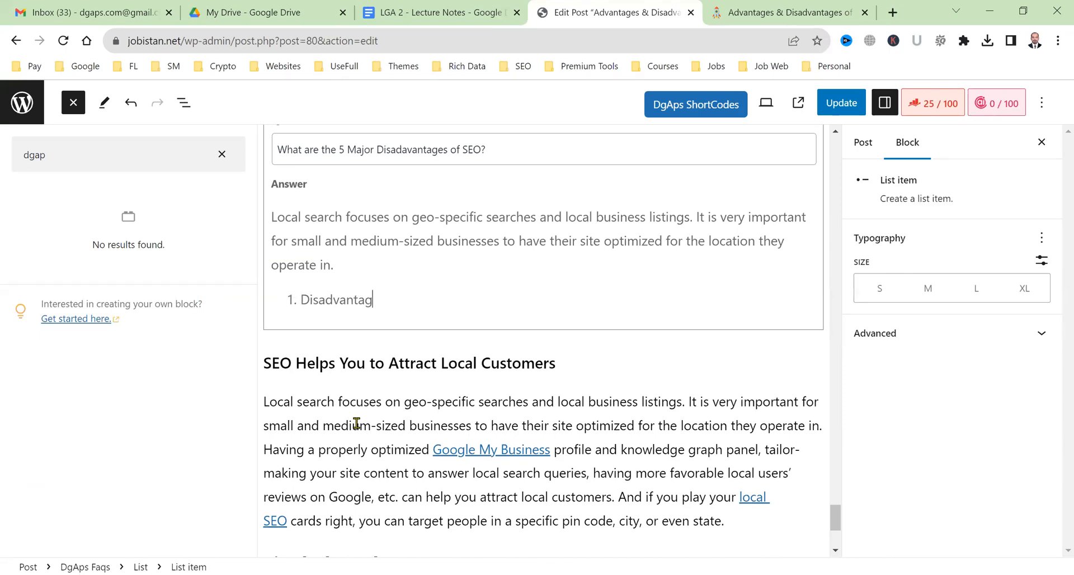
type("e 1")
left_click_drag(434, 292, 285, 290)
key("ctrl+c")
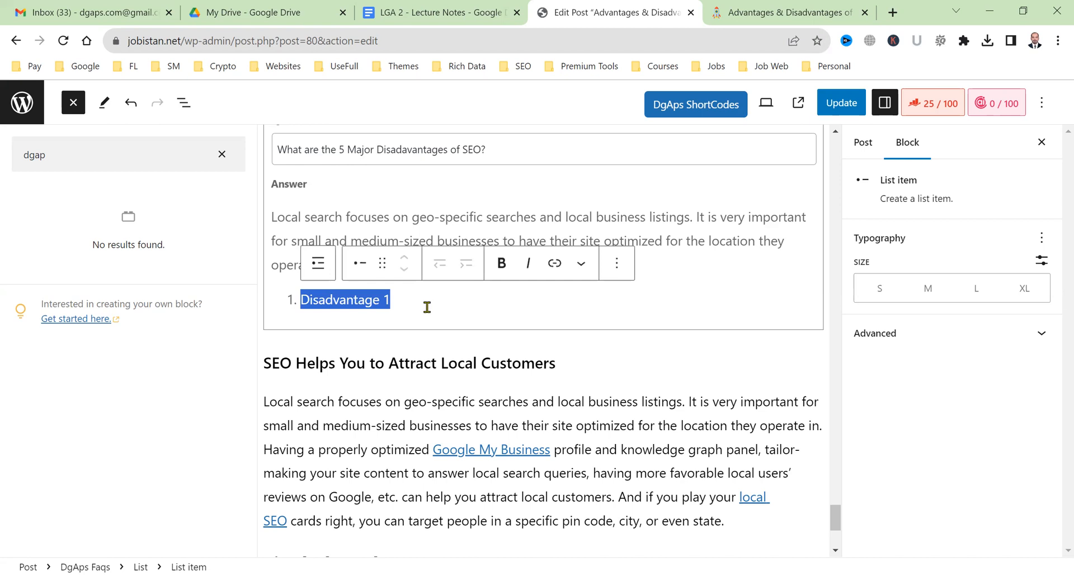
left_click(427, 307)
key("Return")
key("ctrl+v")
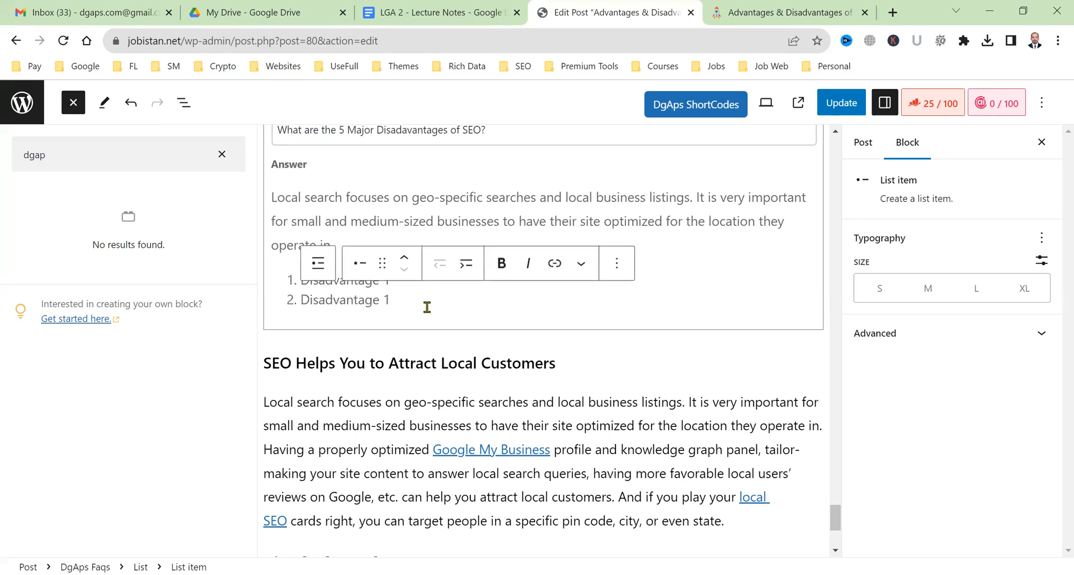
key("Return")
key("ctrl+v")
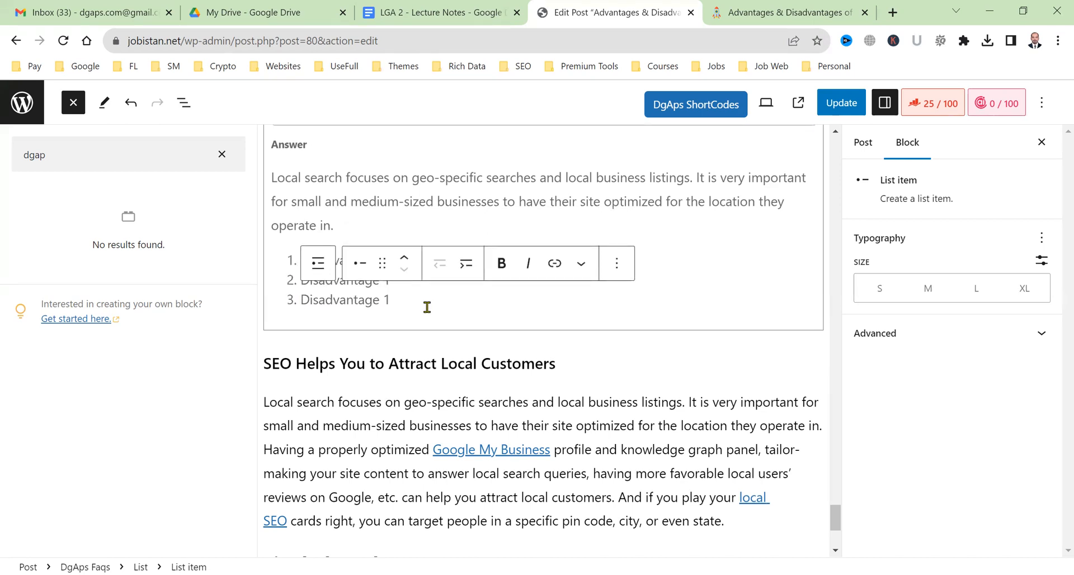
key("Return")
key("ctrl+v")
key("Return")
key("ctrl+v")
Renumber the copied items as Disadvantage 2 onward and update the post.
left_click(403, 231)
key("BackSpace")
type("2")
key("Down")
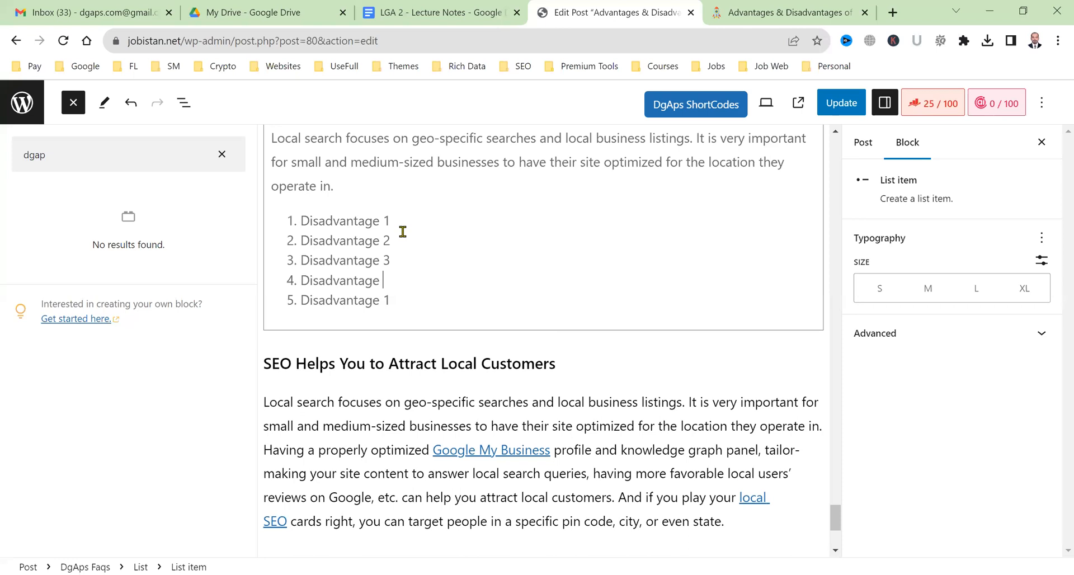
scroll(643, 263, "up", 2)
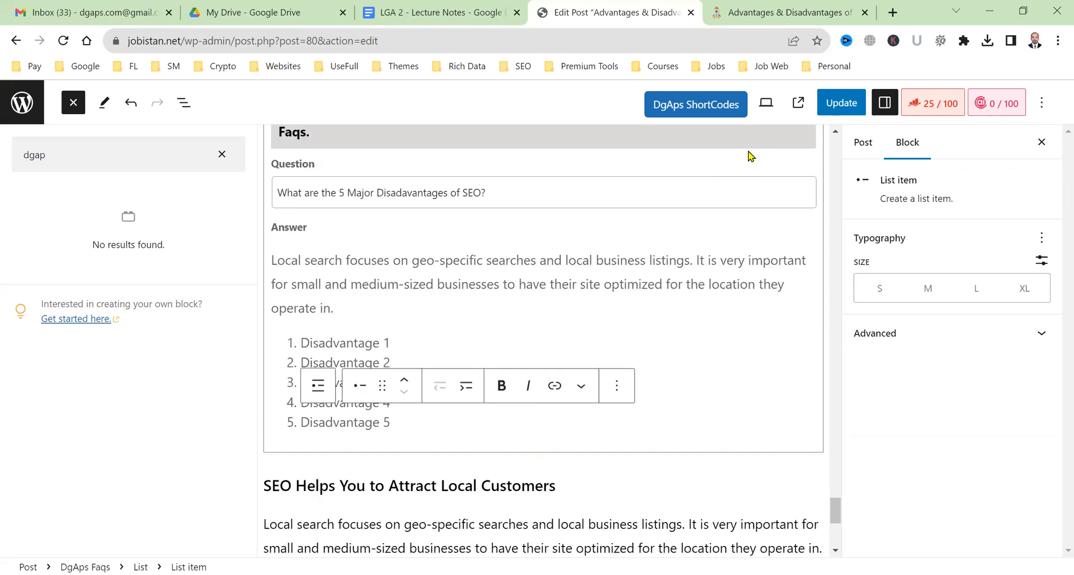
left_click(819, 106)
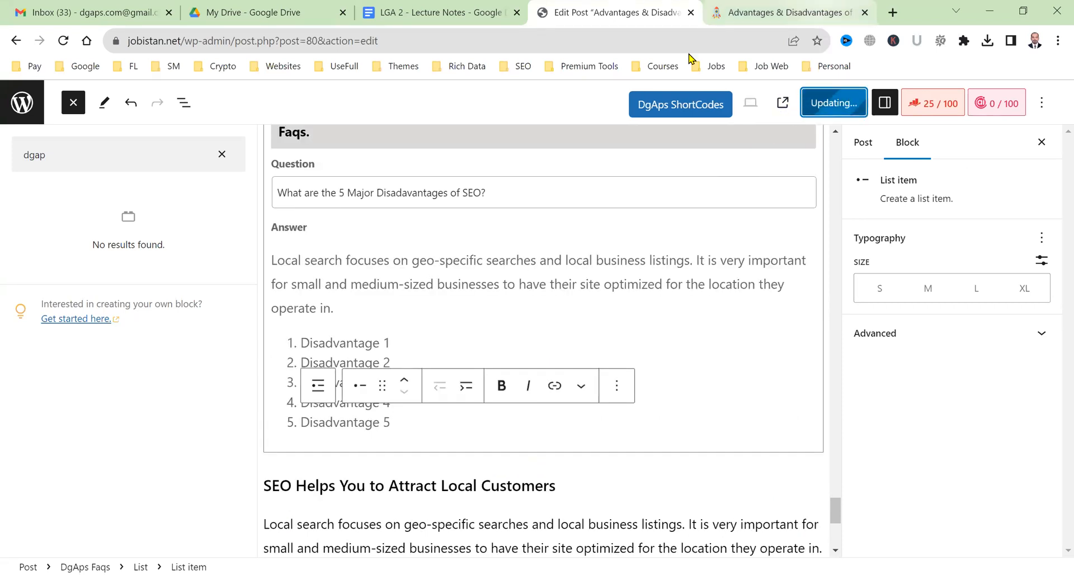
Reload the live post to review the Disadvantage 1–5 list, then return to the editor.
left_click(822, 8)
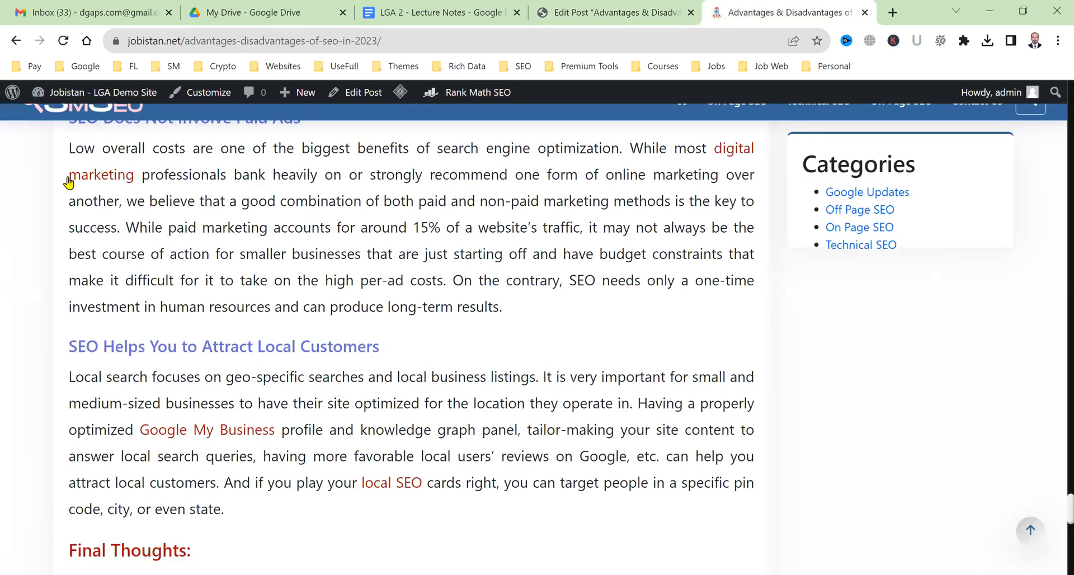
left_click(64, 40)
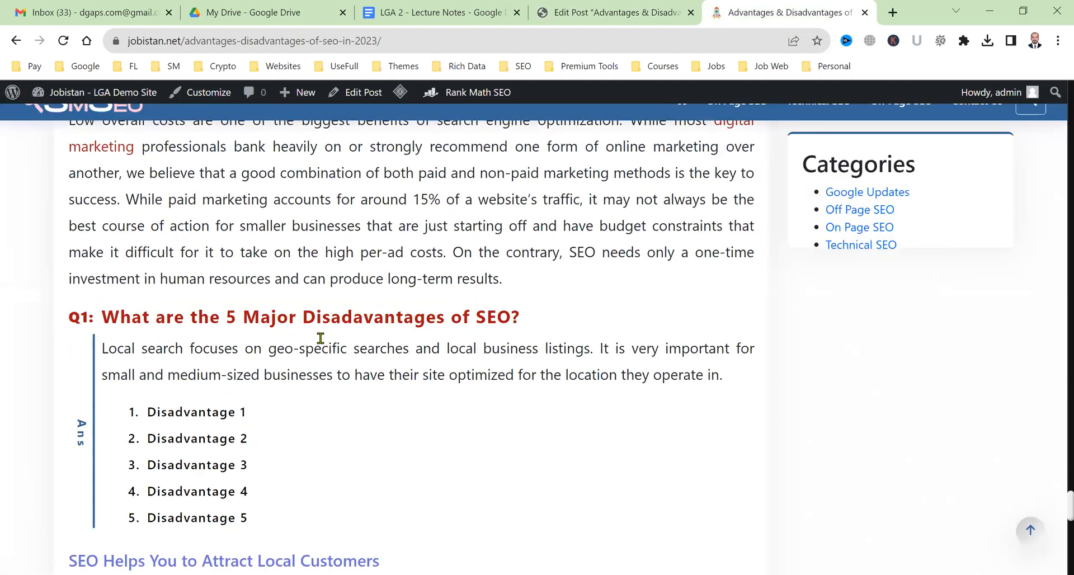
scroll(201, 361, "down", 1)
scroll(168, 201, "down", 1)
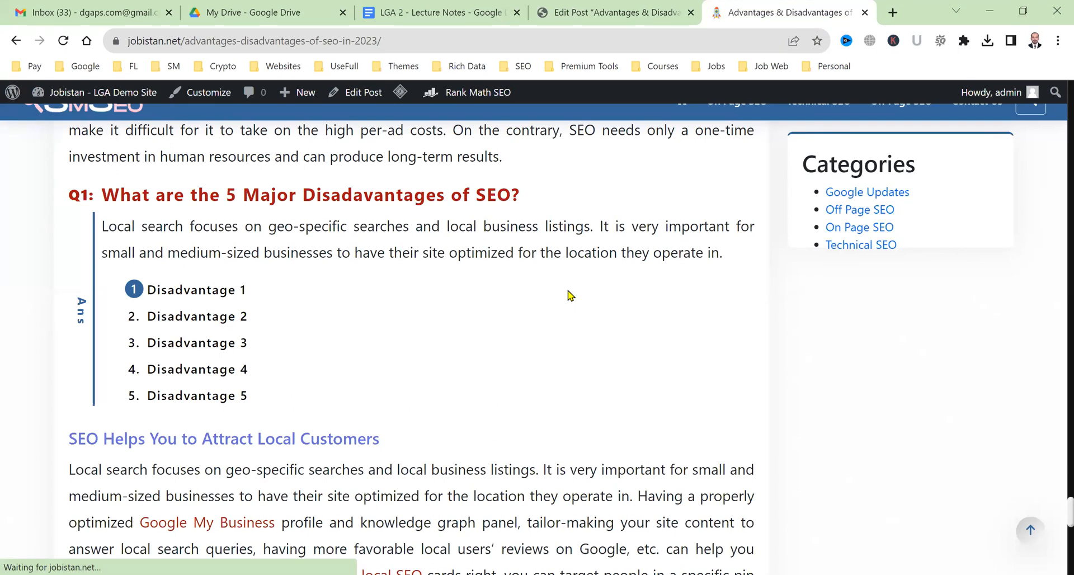
scroll(569, 295, "down", 4)
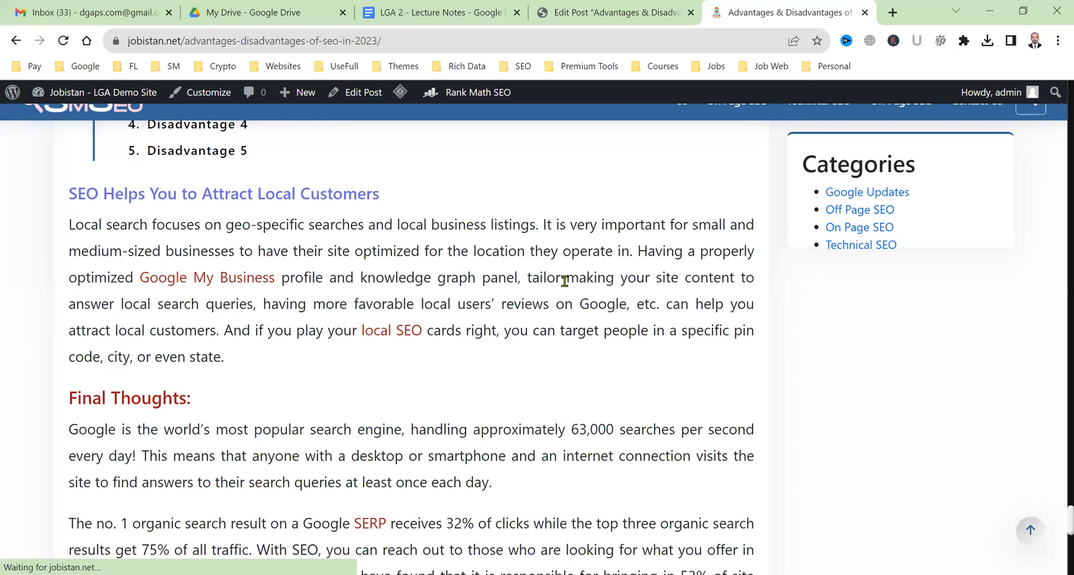
key("ctrl+shift+Tab")
Locate the 'SEO Helps You to Attract Local Customers' heading below the list, trying the quick inserter and block selections.
left_click(534, 311)
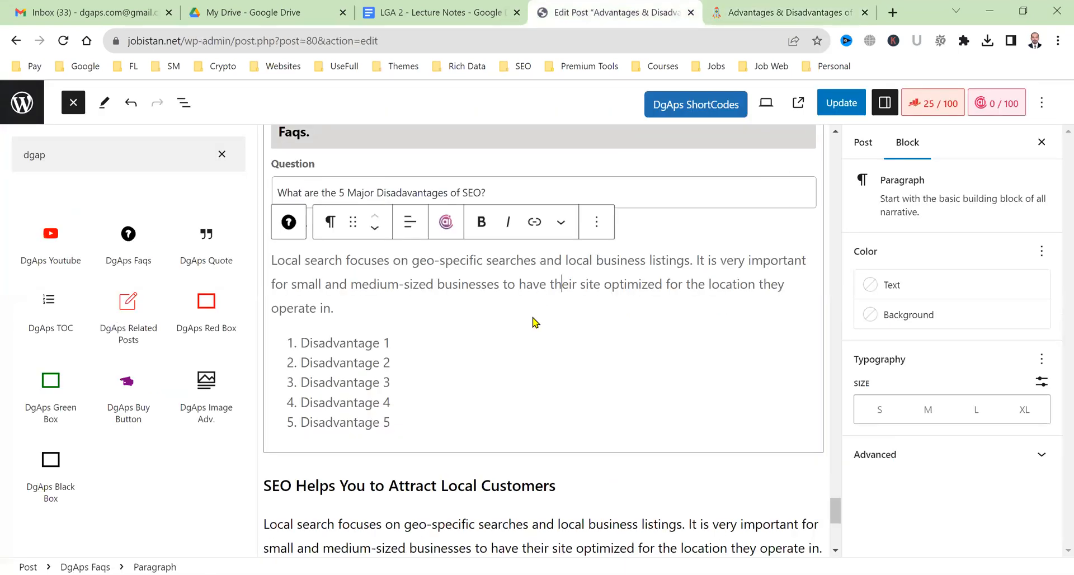
scroll(533, 317, "down", 1)
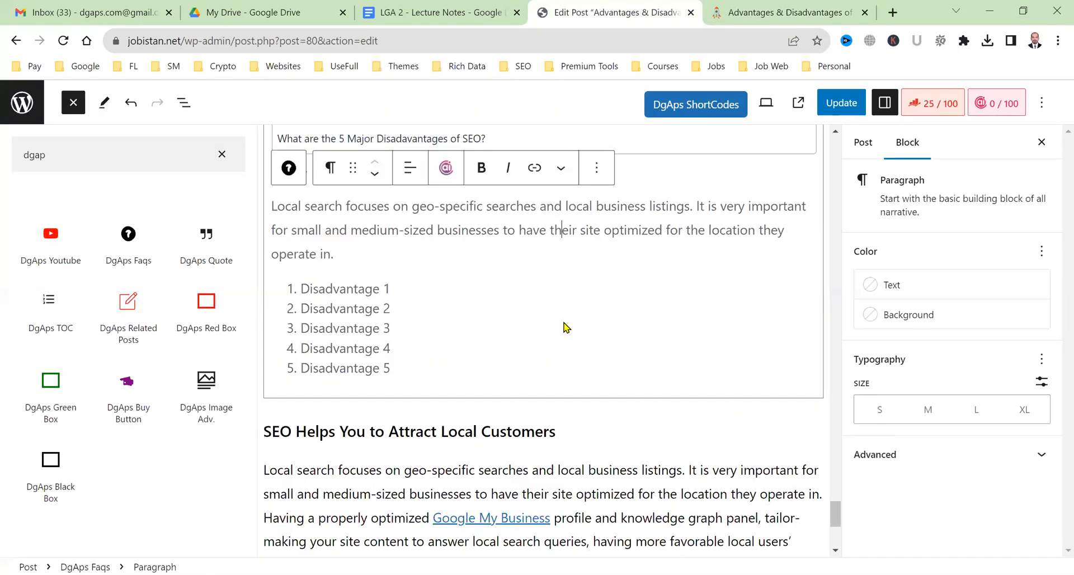
scroll(698, 349, "down", 1)
left_click(699, 350)
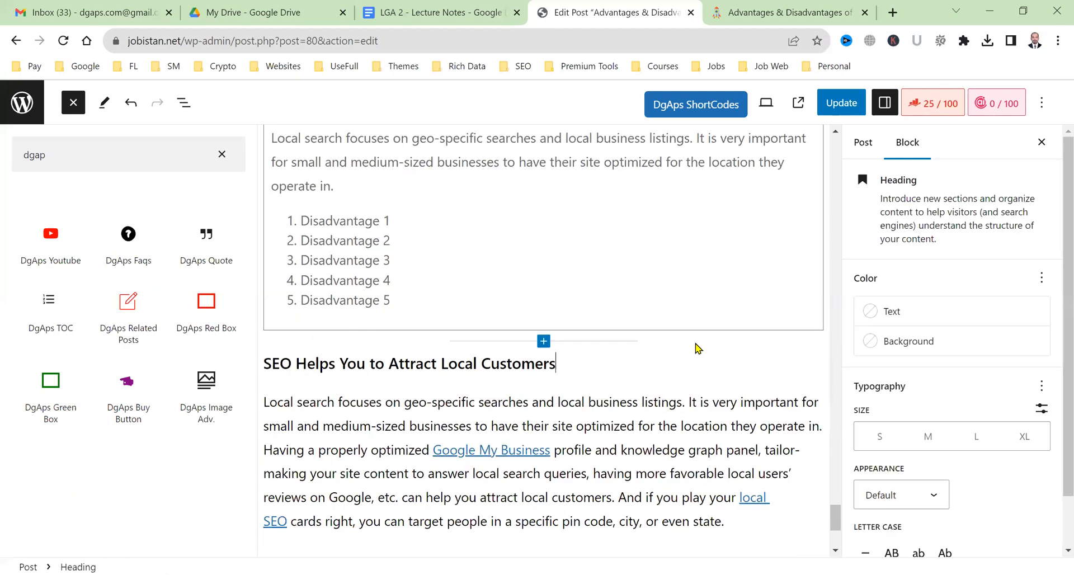
left_click(544, 341)
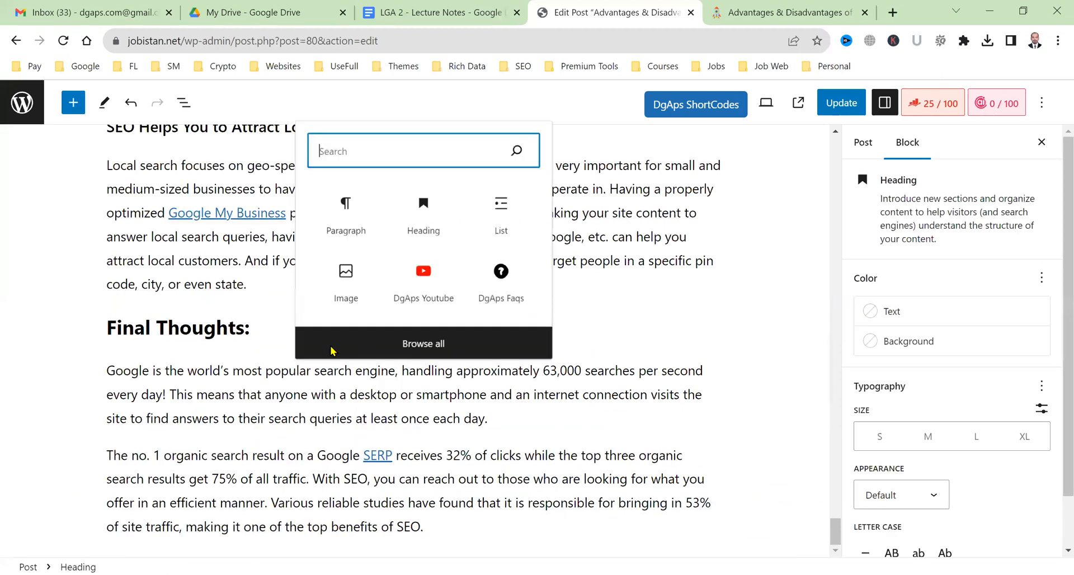
left_click(14, 351)
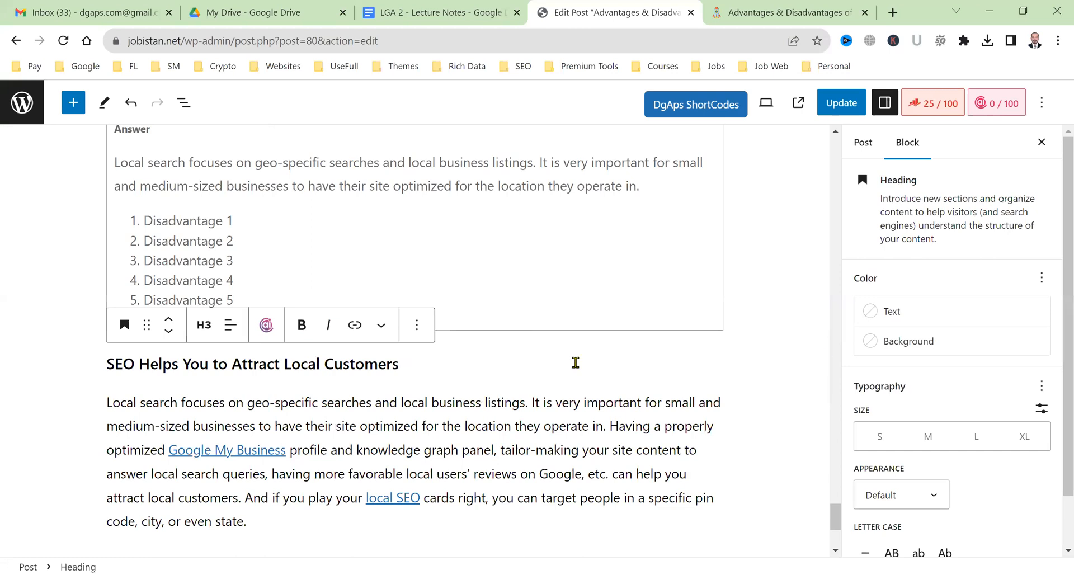
left_click(743, 325)
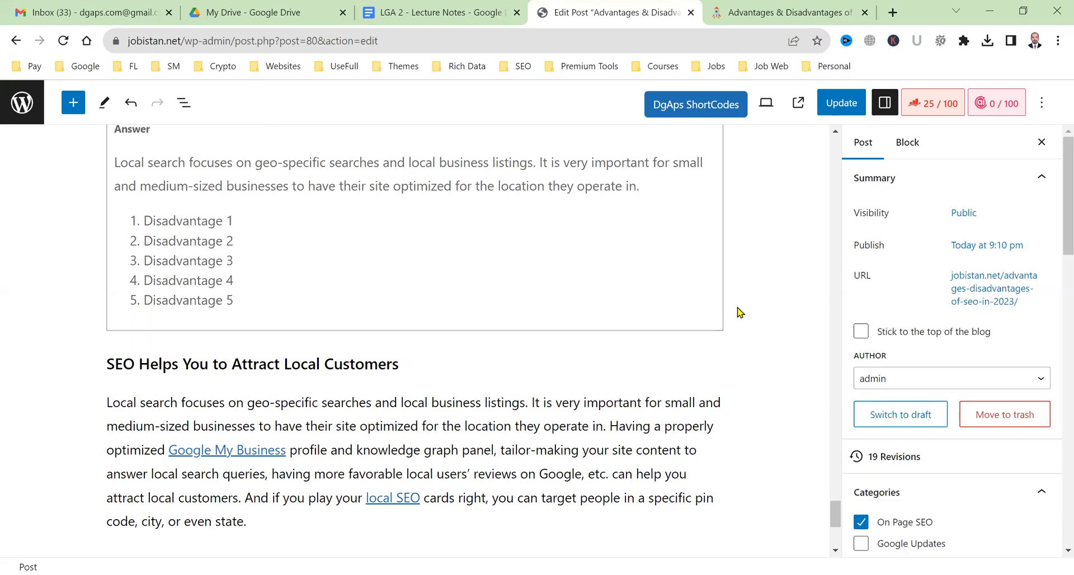
left_click(738, 307)
scroll(731, 321, "down", 3)
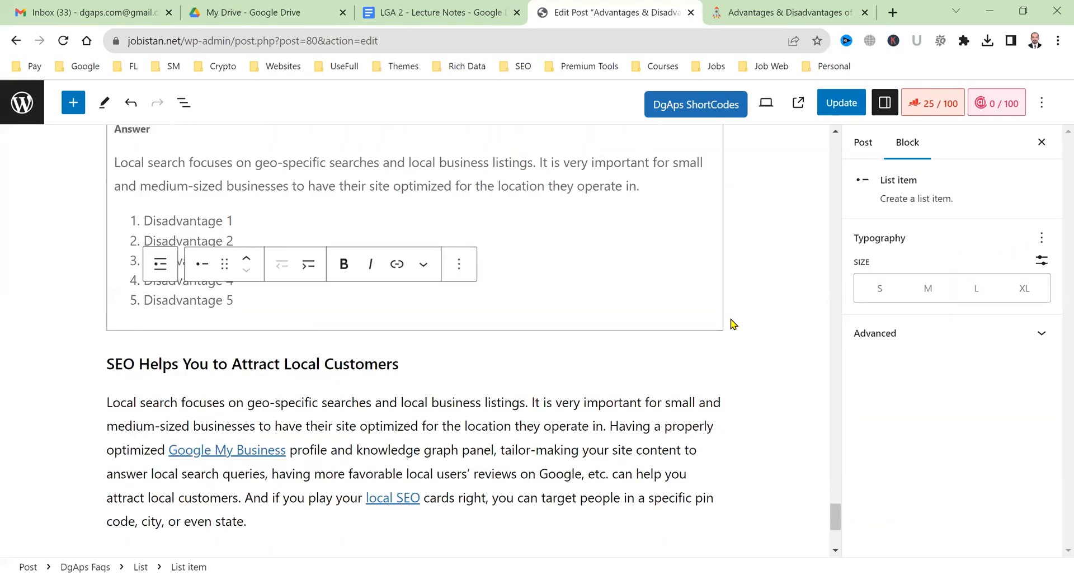
left_click(732, 319)
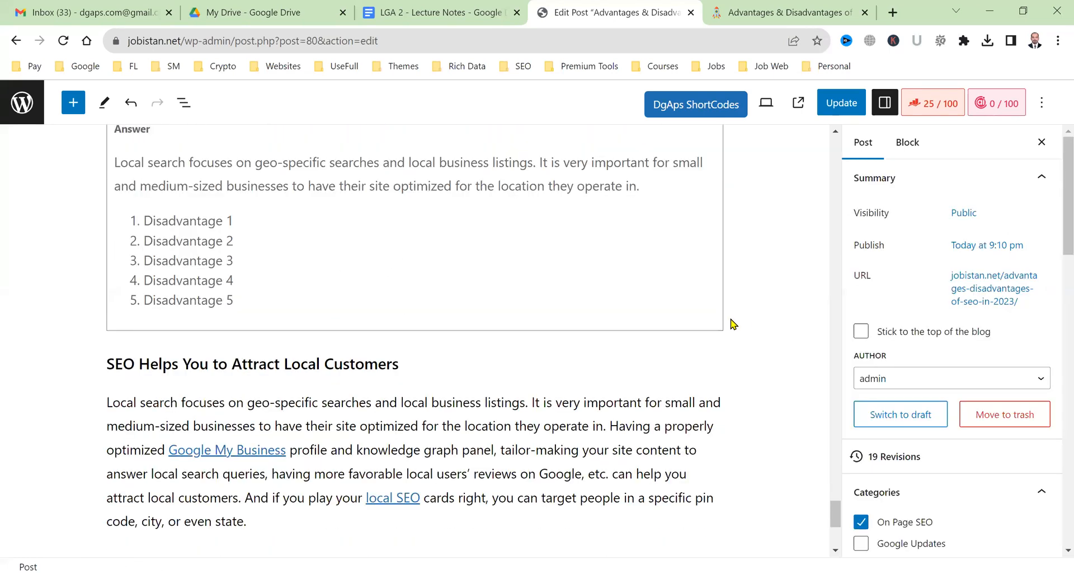
triple_click(313, 355)
left_click(808, 232)
Insert an empty paragraph directly above the local-customers heading.
left_click(734, 327)
left_click(398, 366)
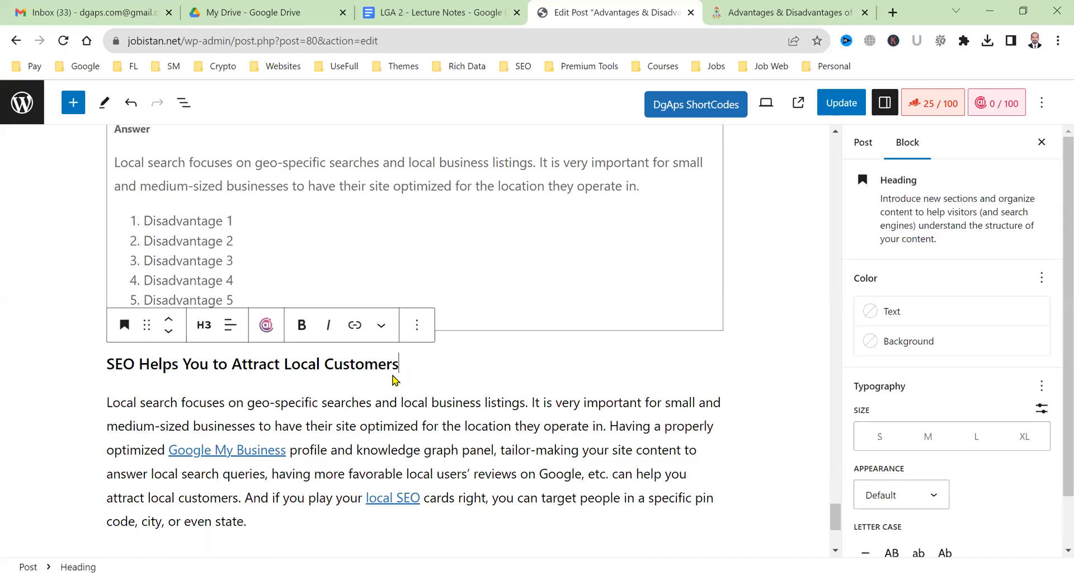
left_click(418, 327)
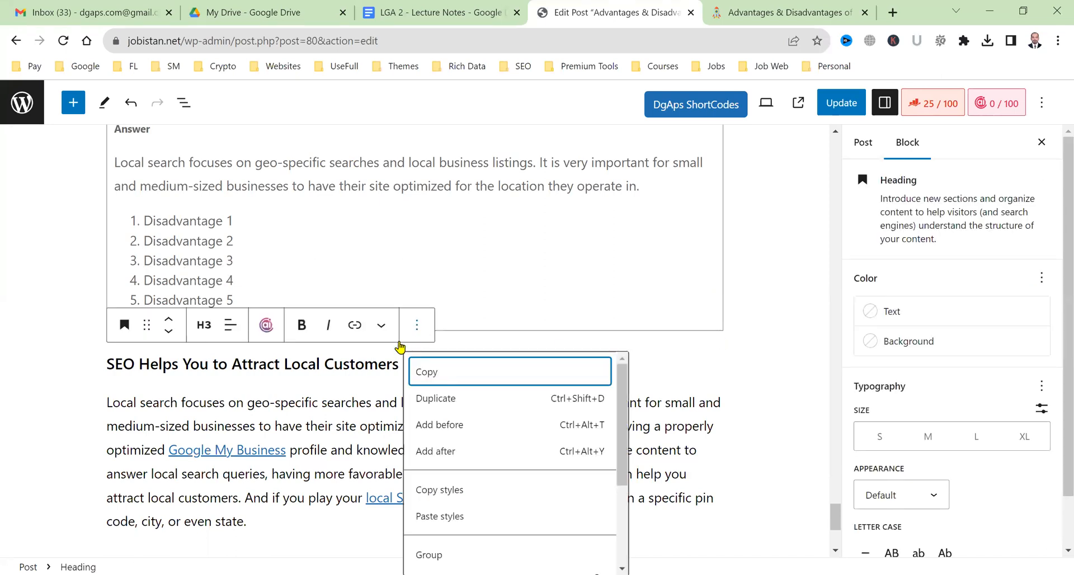
left_click(367, 384)
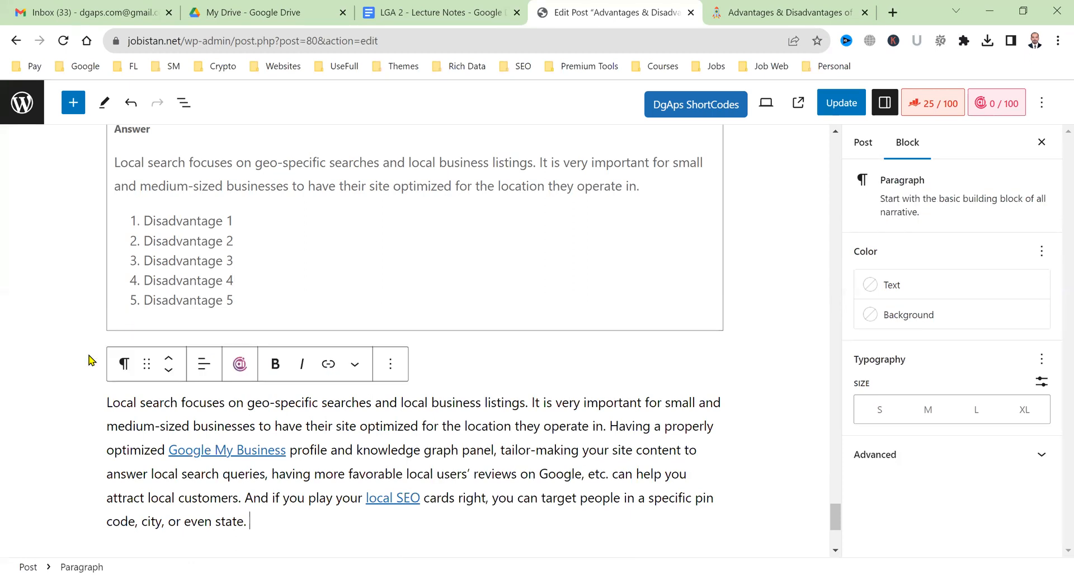
left_click(109, 361)
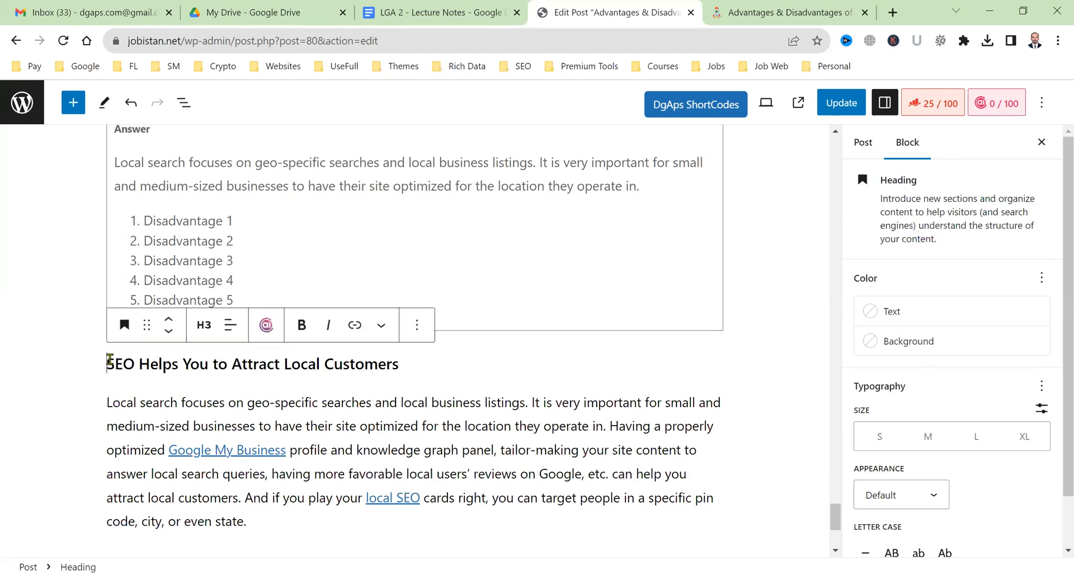
key("Return")
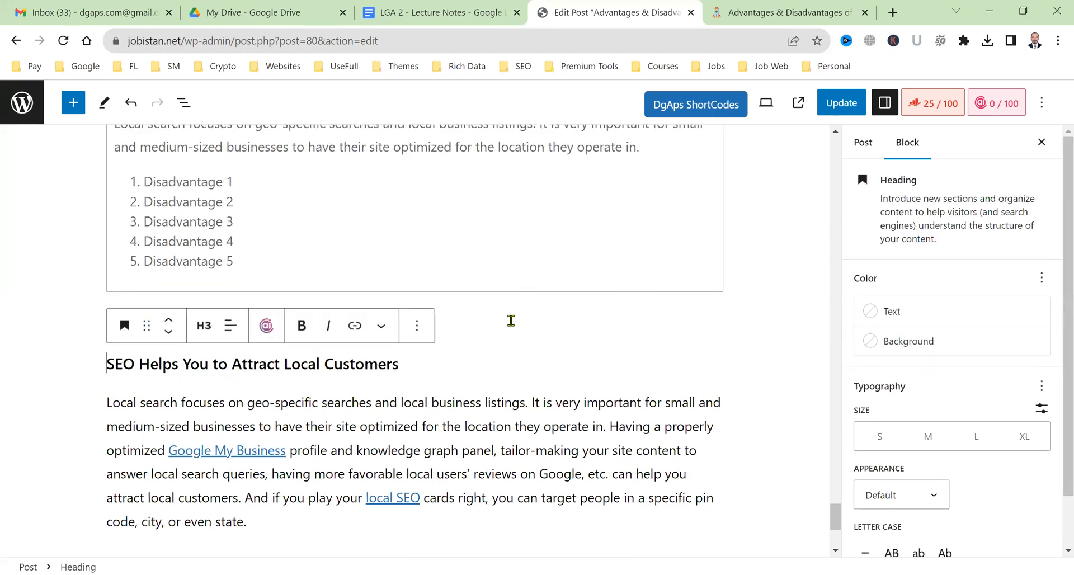
left_click(339, 315)
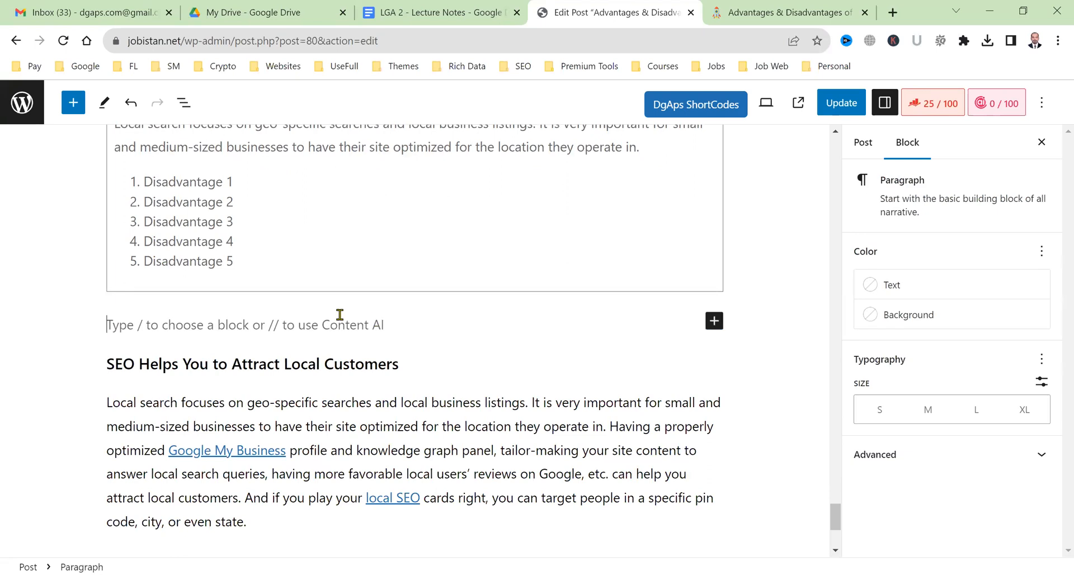
Turn the empty paragraph into a DgAps Faqs block asking 'Why SEO is very important in 2023?'.
left_click(714, 321)
type("dga")
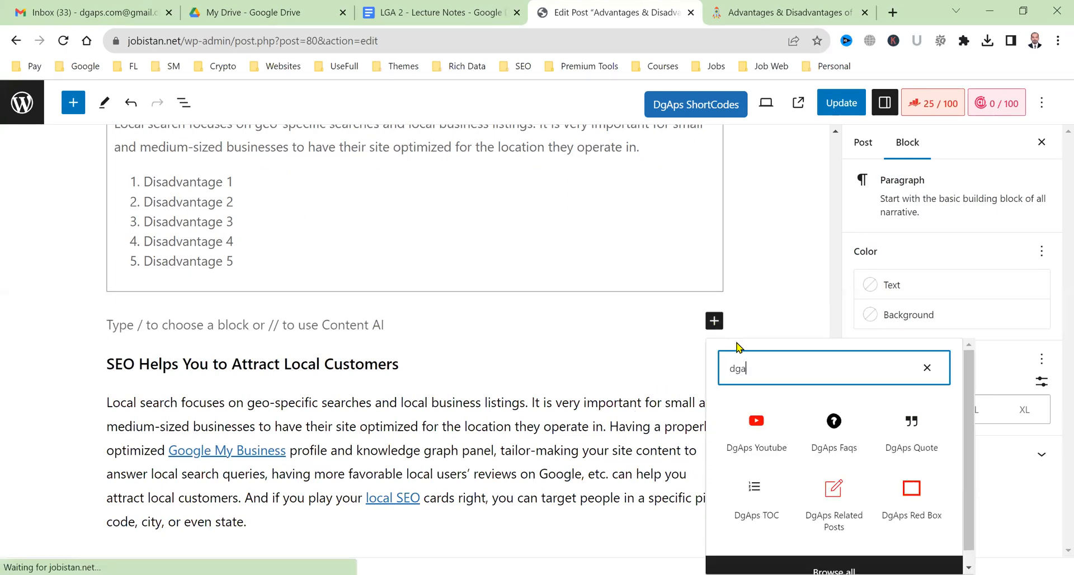
type("ps fa")
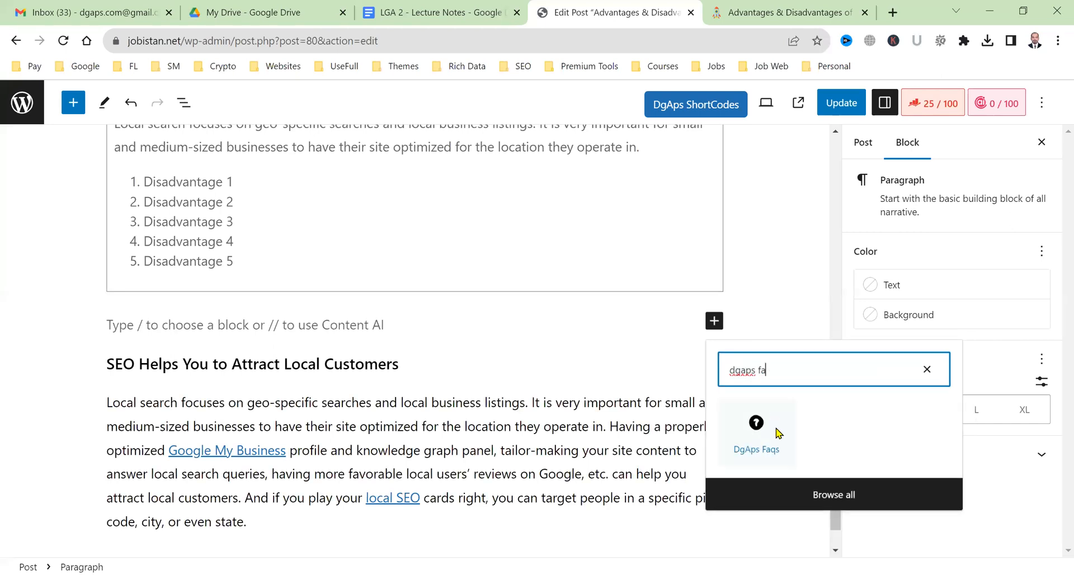
key("Return")
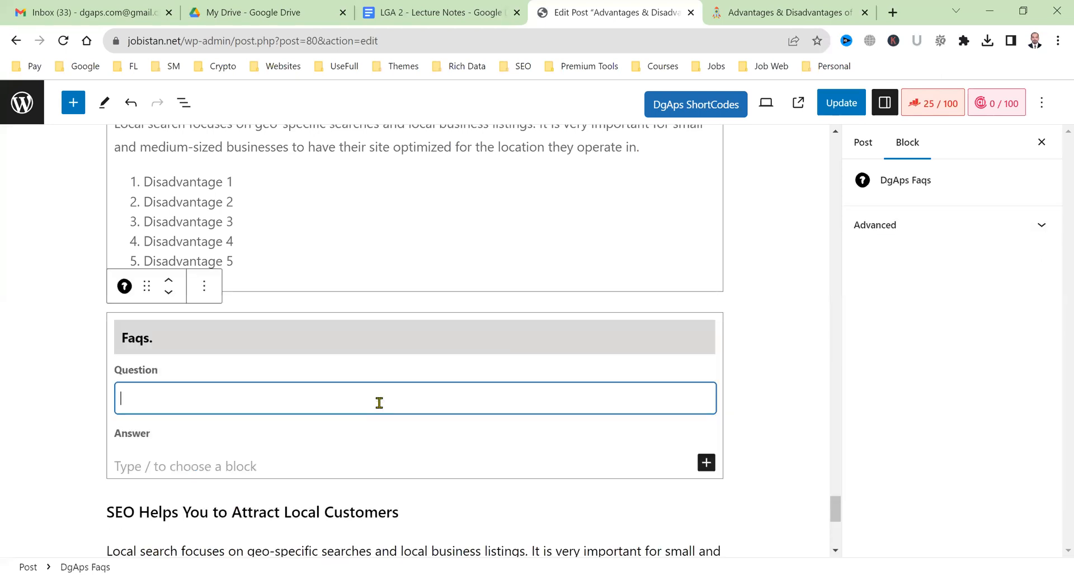
type("Why SEO")
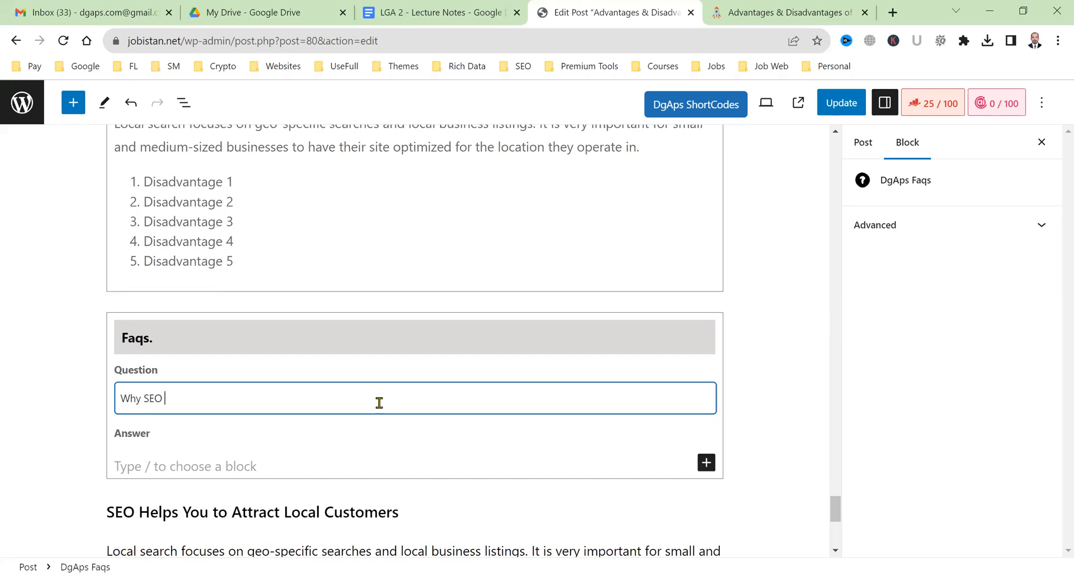
type(" is very important in 2023?")
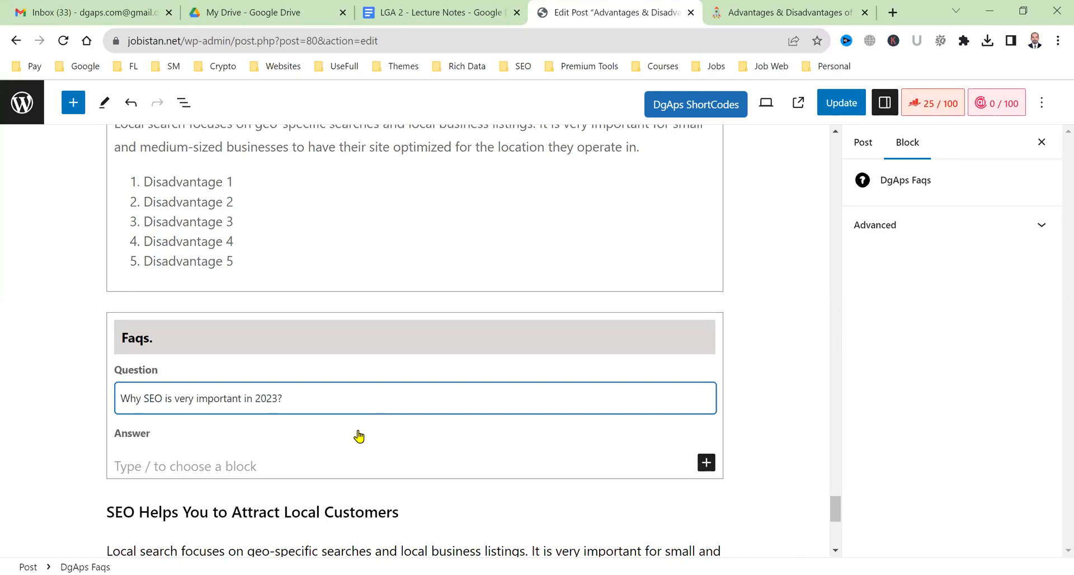
left_click(339, 466)
Write the answer 'There are multiple reasons for SEO growth in the future.', accepting Grammarly corrections.
type("Ther")
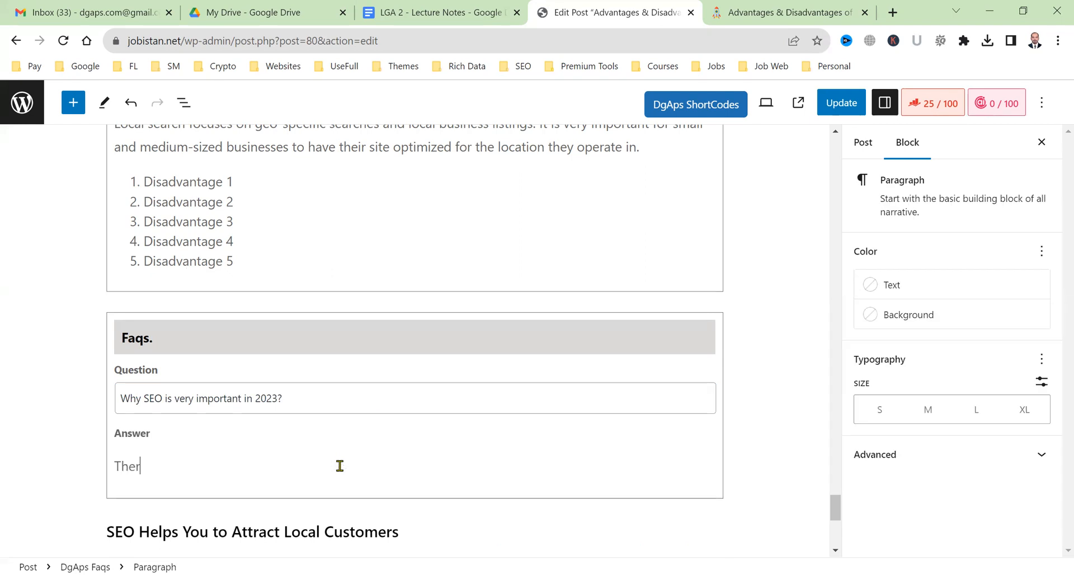
type("e are multiple reason of ")
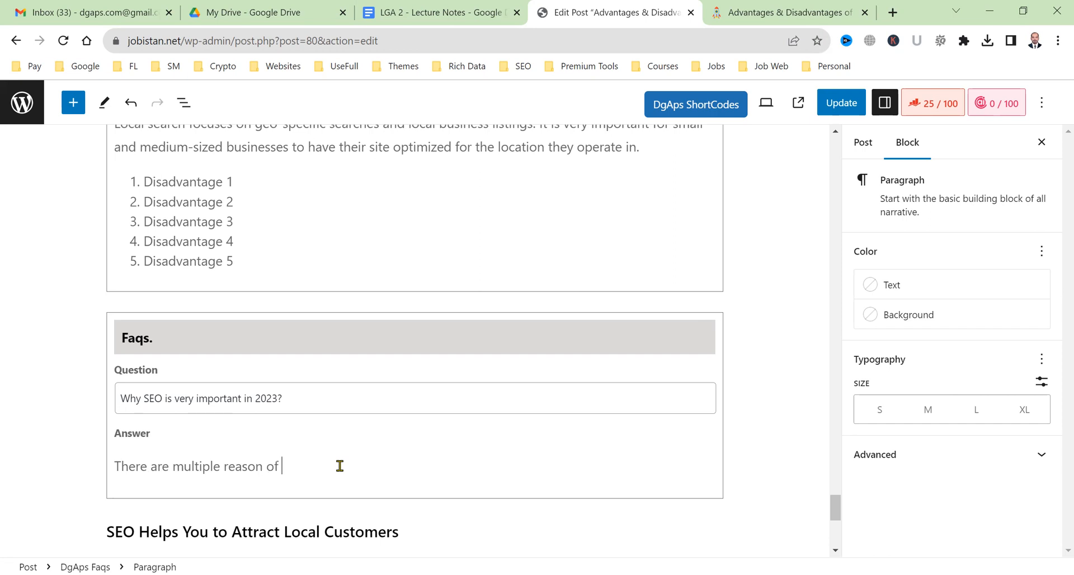
type("SEO ")
type("growth")
type(" not")
key("BackSpace")
key("BackSpace")
type("future")
key("ctrl+s")
type(".")
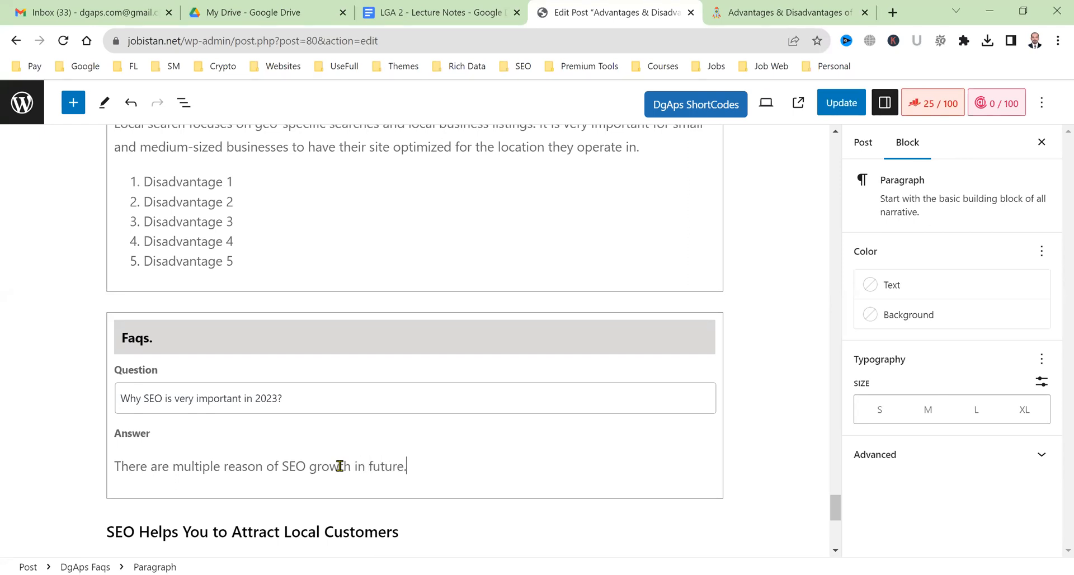
key("Return")
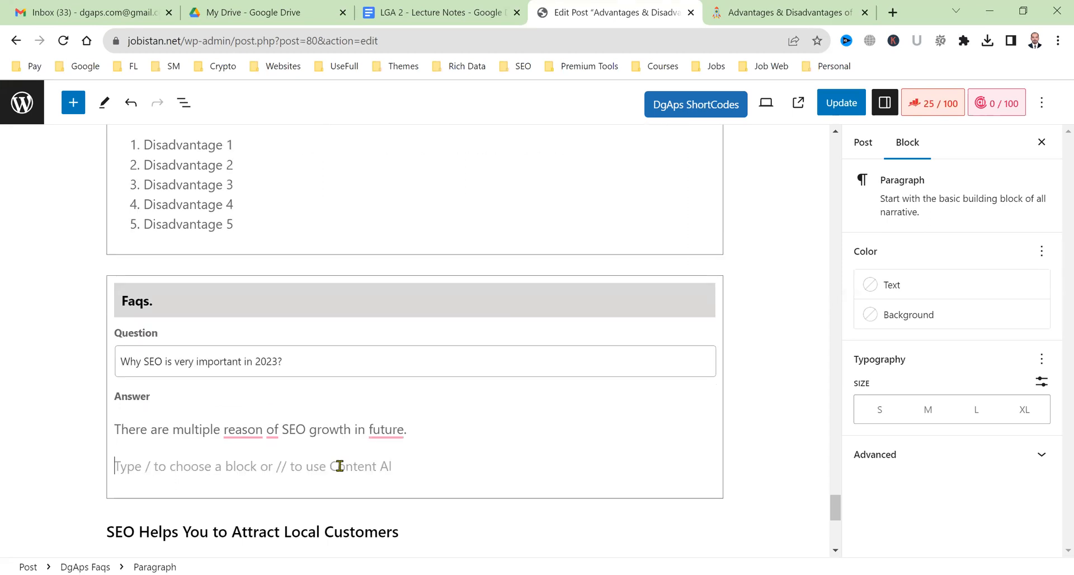
mouse_move(252, 430)
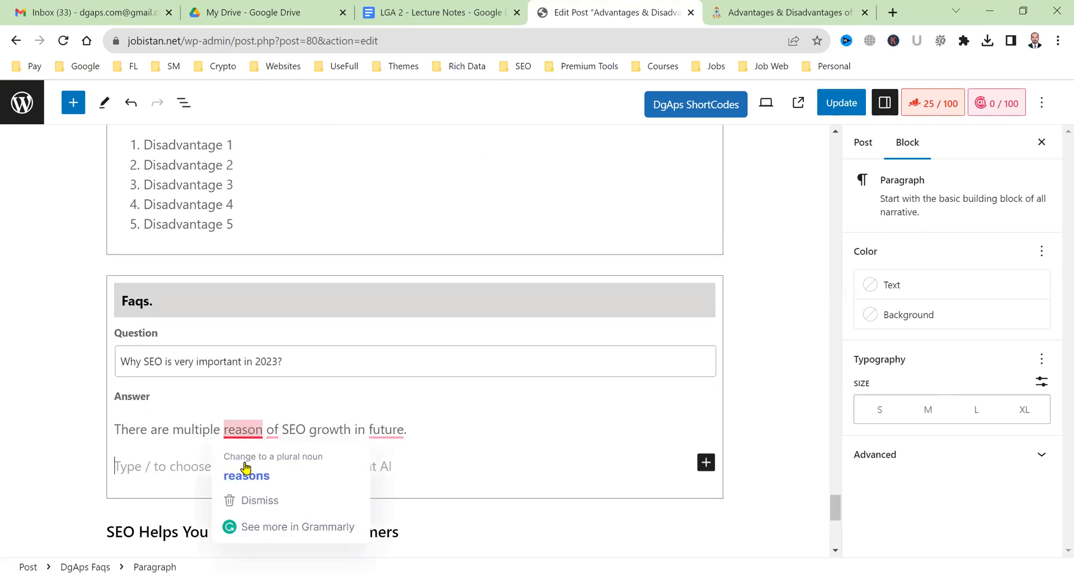
left_click(261, 455)
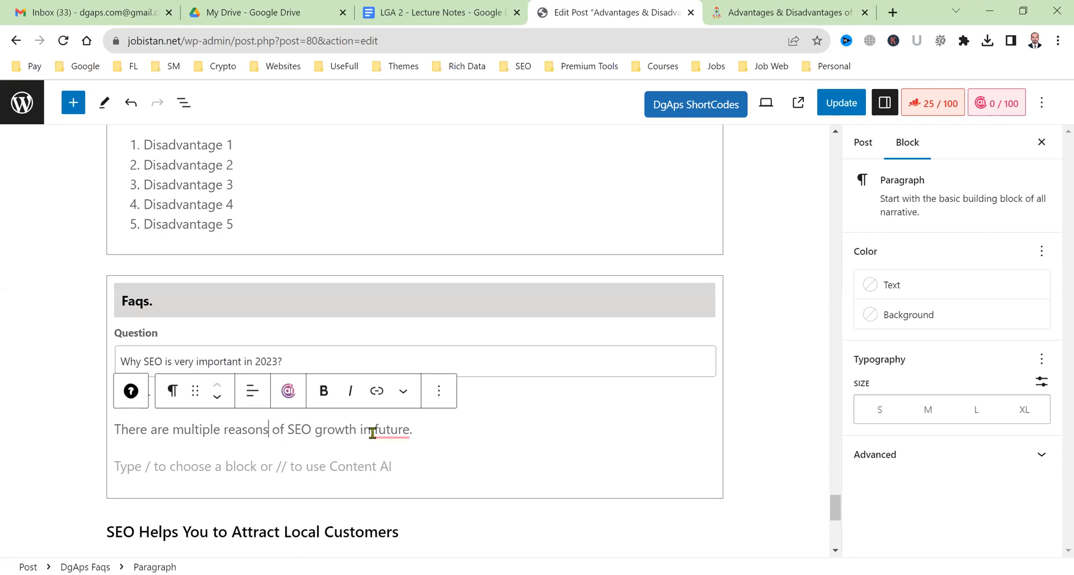
mouse_move(270, 430)
left_click(282, 472)
mouse_move(395, 430)
left_click(414, 475)
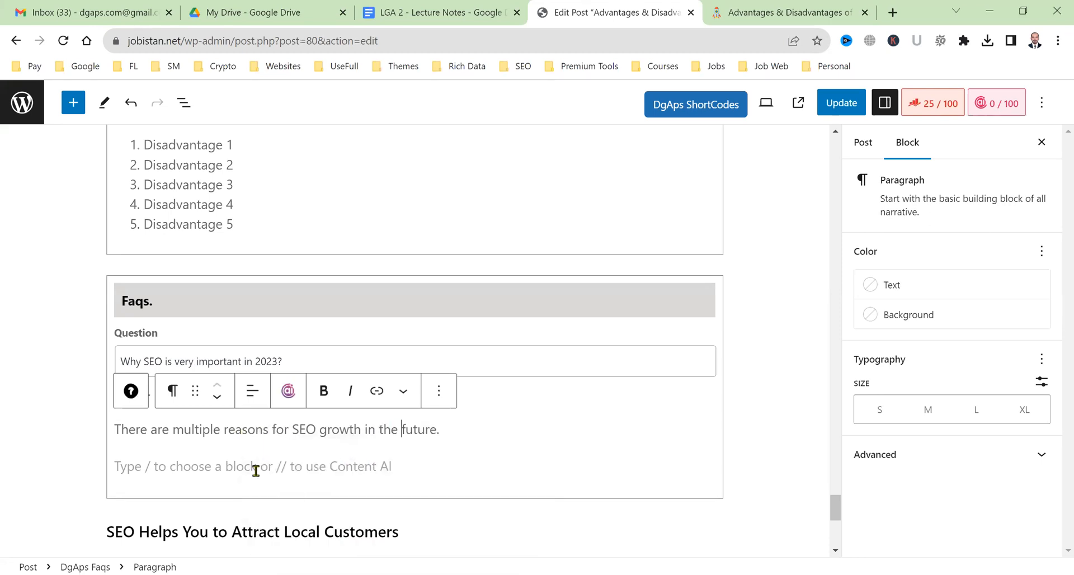
Add lines Reason 1, Reason 2 and Reason 3 below the answer and select them together.
left_click(256, 470)
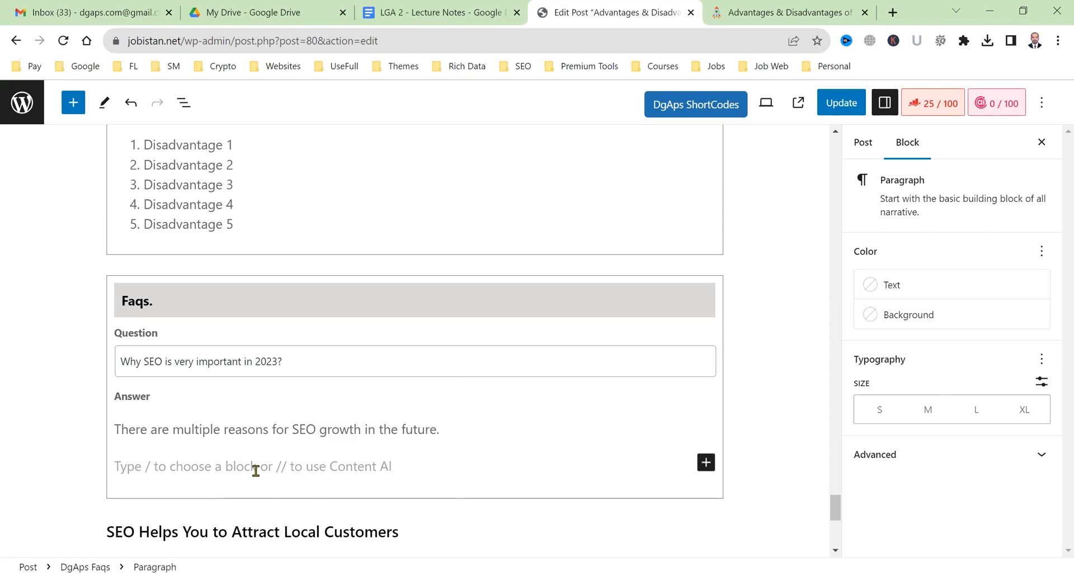
type("Reason 1")
key("Return")
type("Reason ")
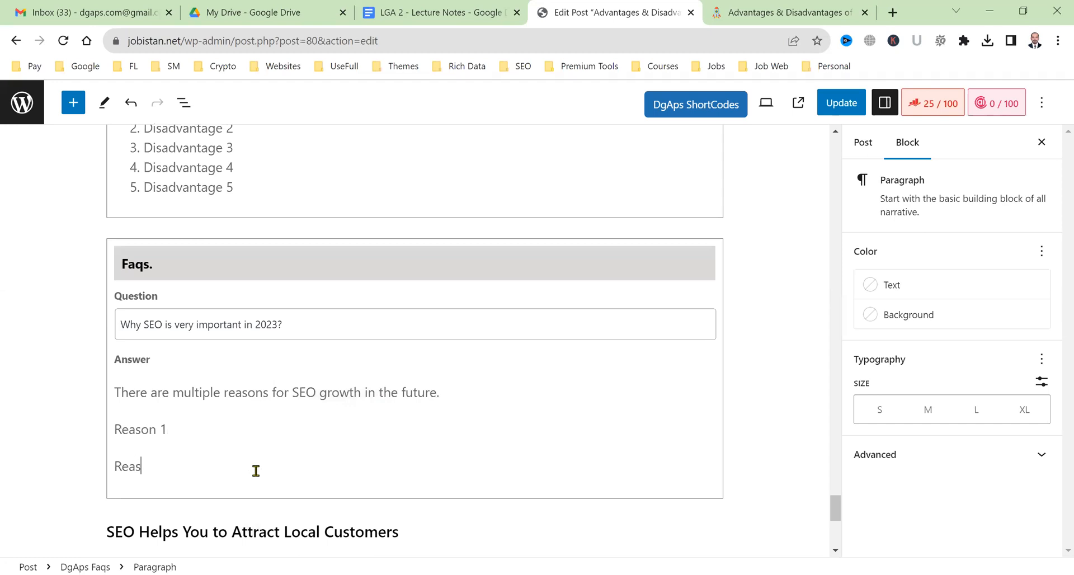
type("2")
key("Return")
type("Reason 3")
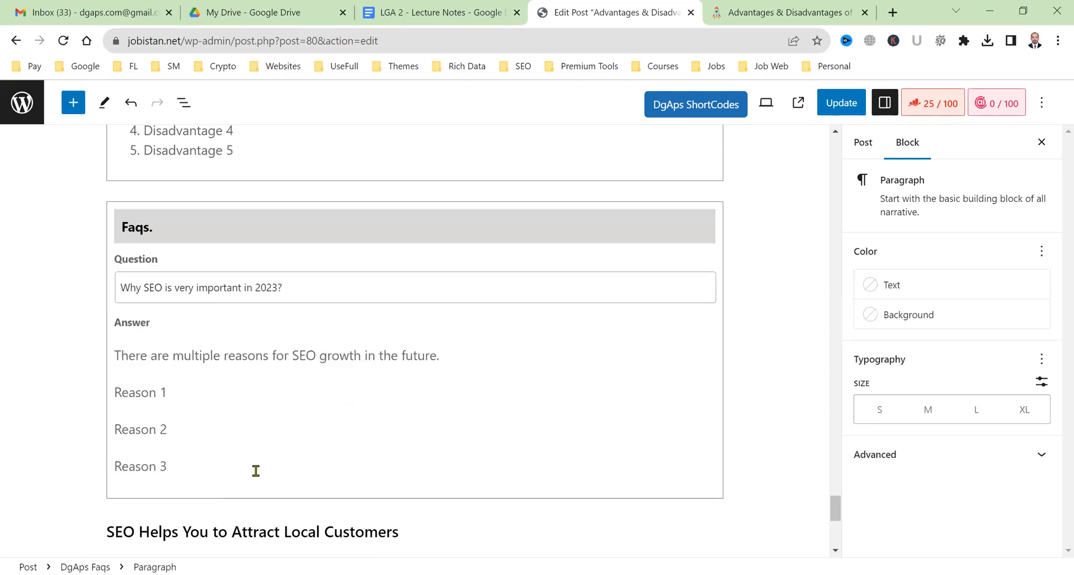
left_click_drag(228, 477, 113, 394)
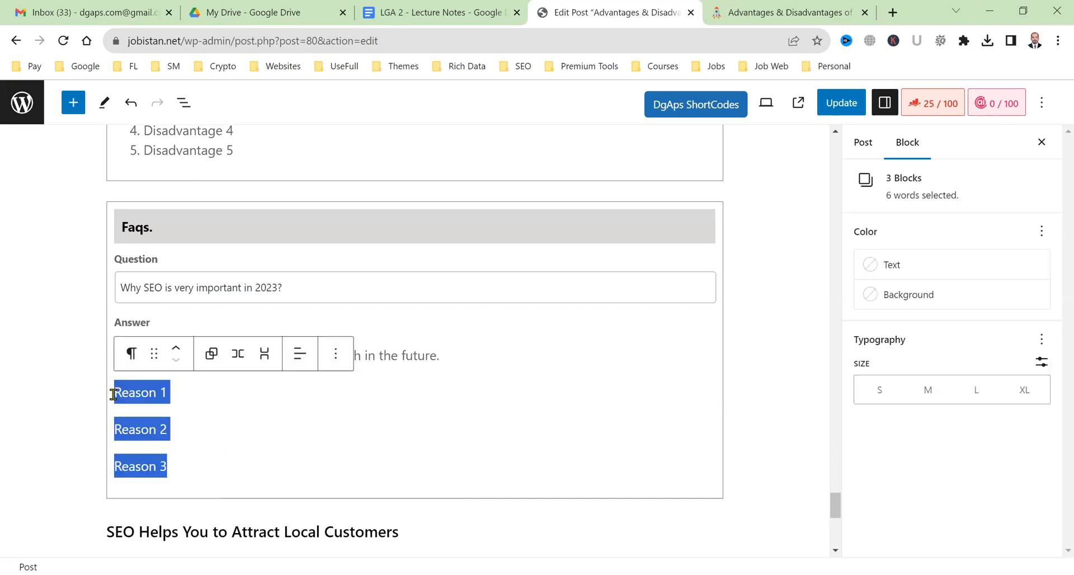
Convert the Reason 1–3 paragraphs into one bulleted list, update the post, and go to the live post.
left_click(131, 353)
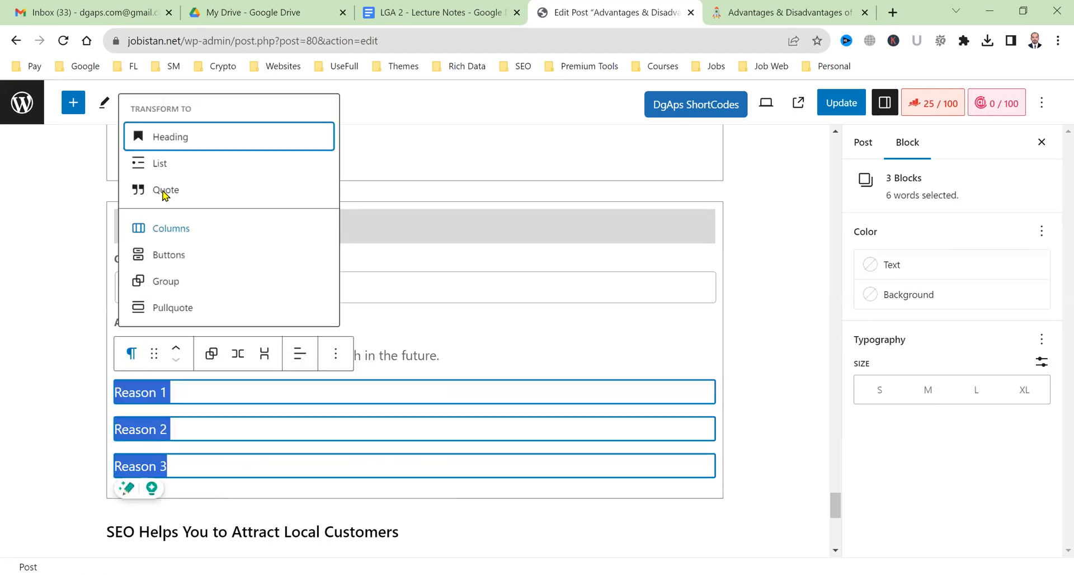
left_click(176, 160)
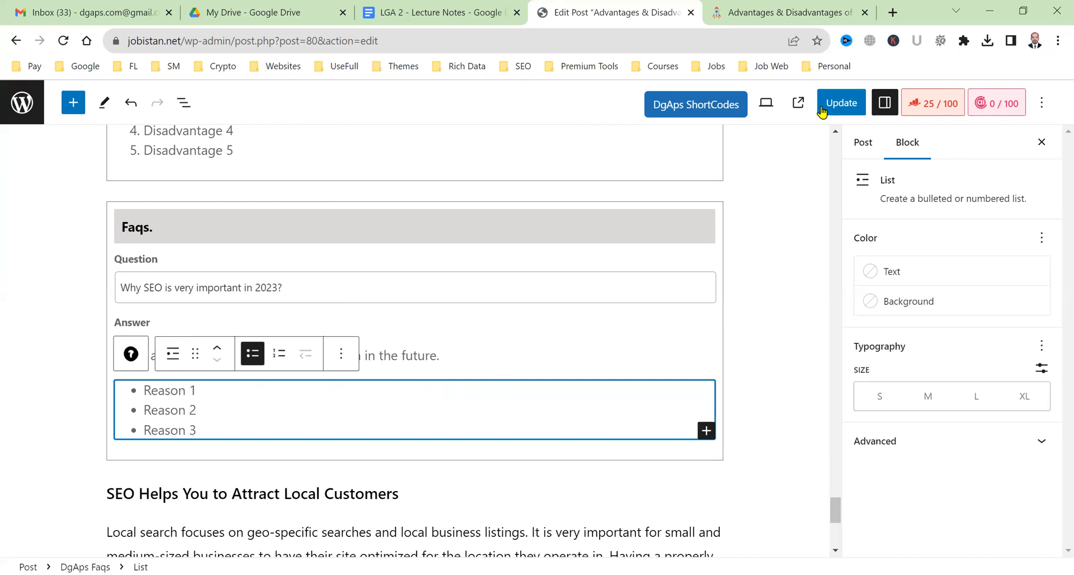
left_click(842, 102)
left_click(789, 12)
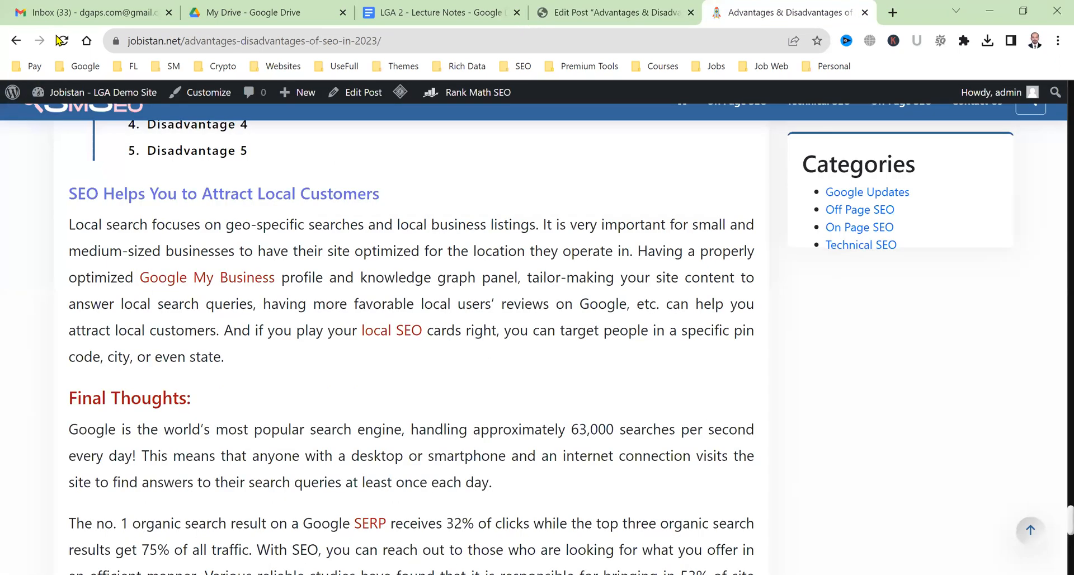
Reload the live post, check the Q2 answer's check-marked Reason 1–3, then return to the editor.
key("F5")
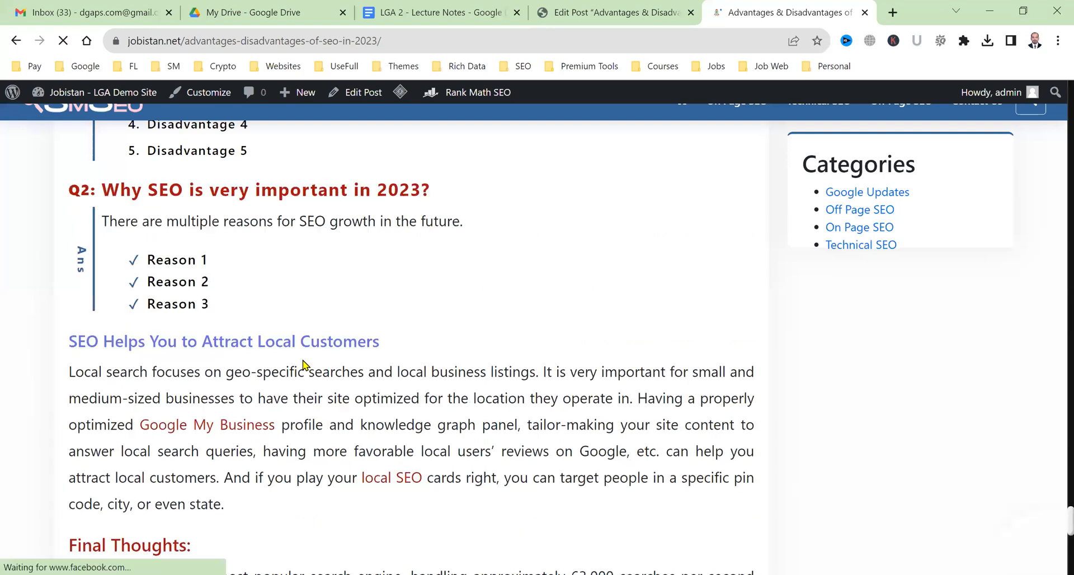
scroll(302, 366, "up", 2)
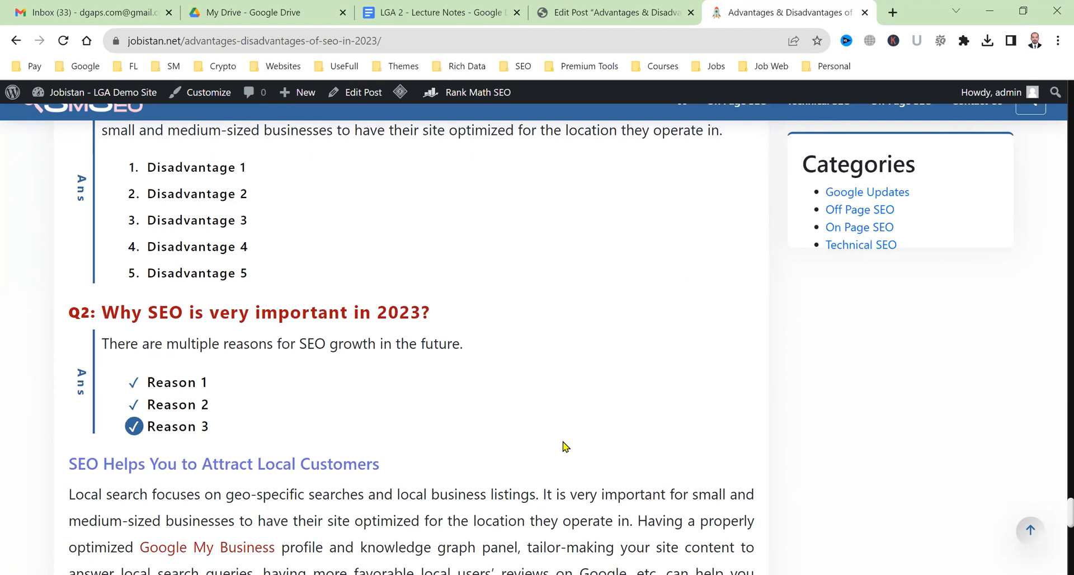
scroll(562, 445, "up", 4)
scroll(399, 426, "down", 6)
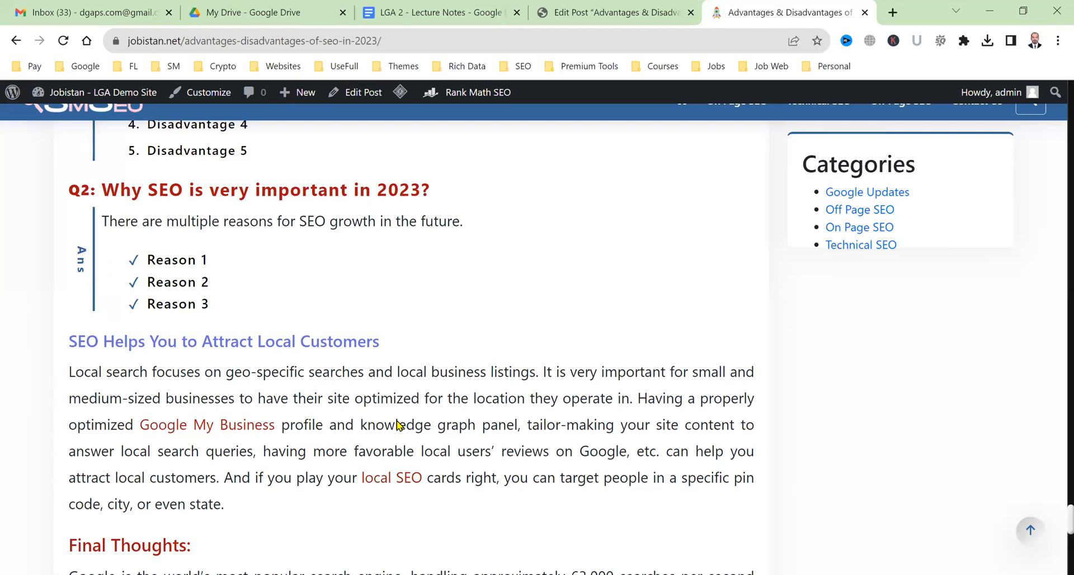
left_click(641, 8)
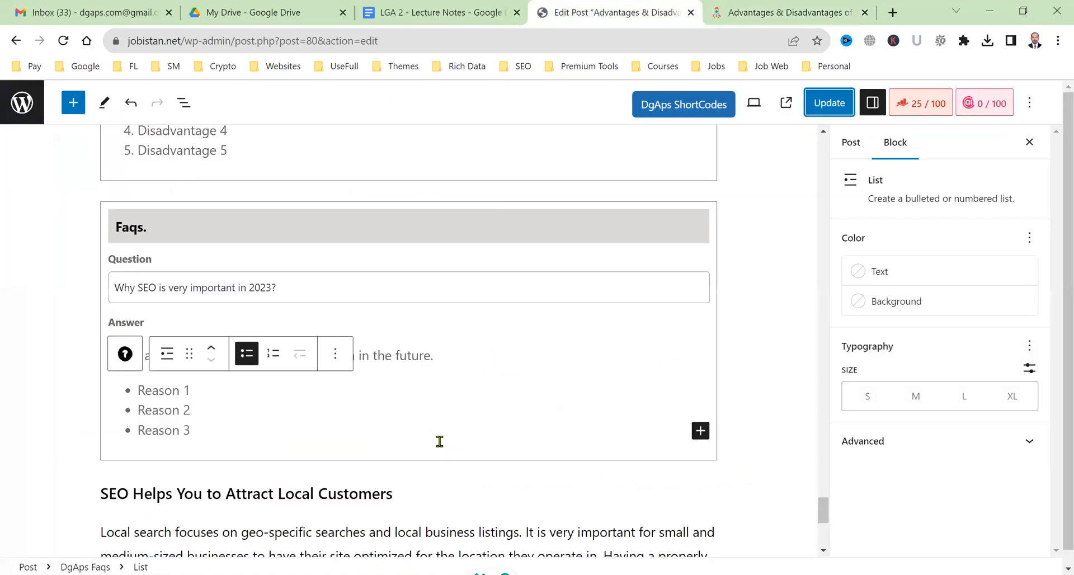
Add an empty block below the local-customers paragraph and insert a Columns block found by searching 'col'.
scroll(278, 432, "down", 4)
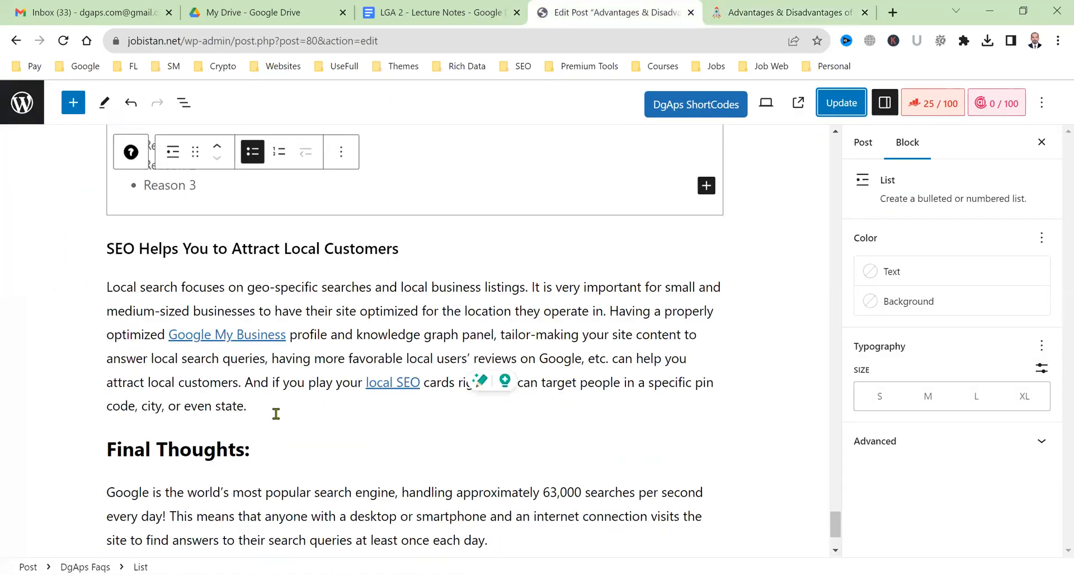
left_click(276, 414)
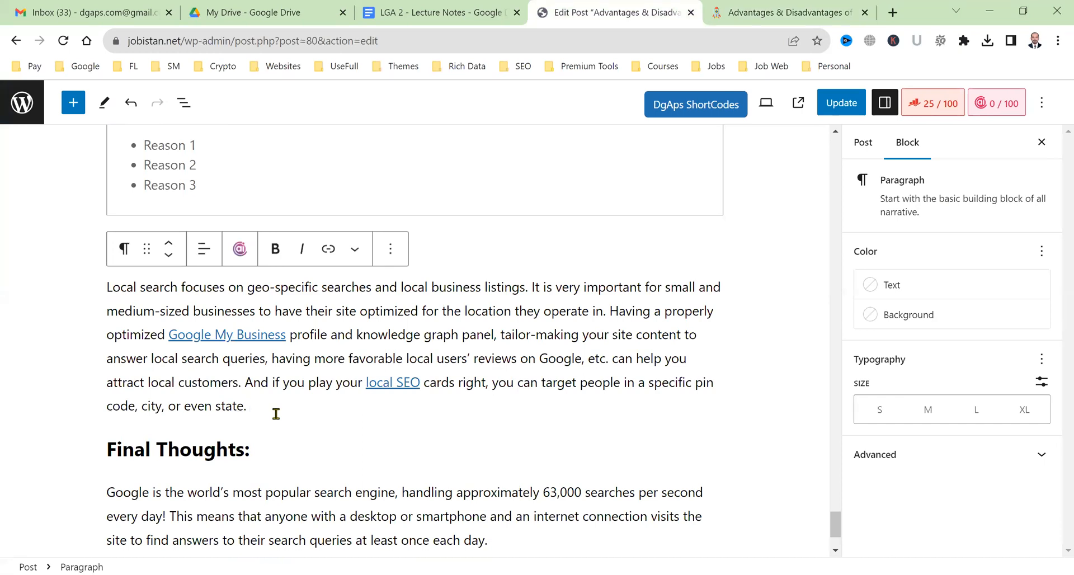
key("Return")
left_click(73, 102)
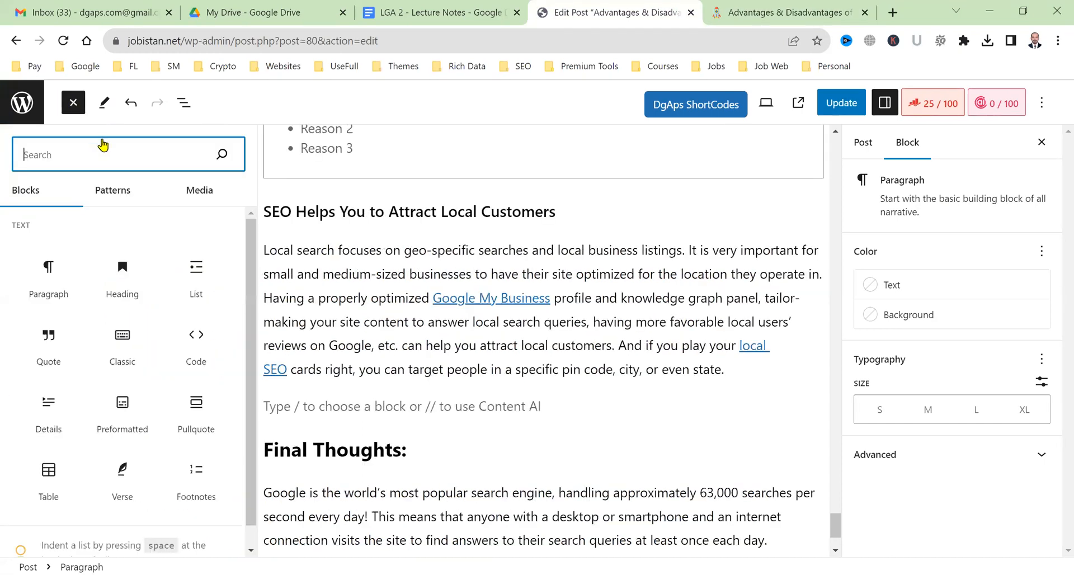
left_click(388, 411)
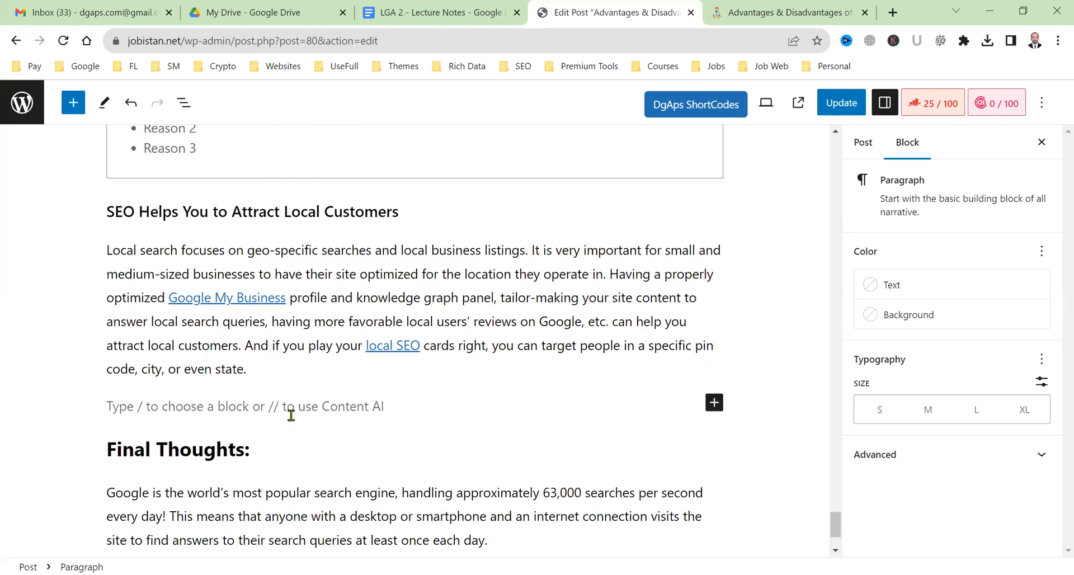
left_click(70, 107)
type("col")
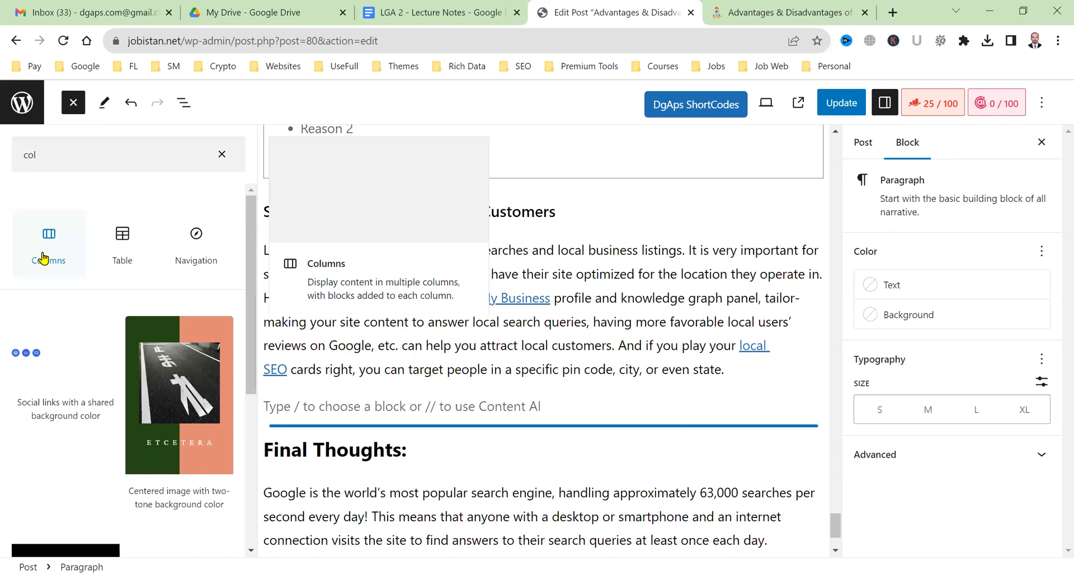
left_click(44, 257)
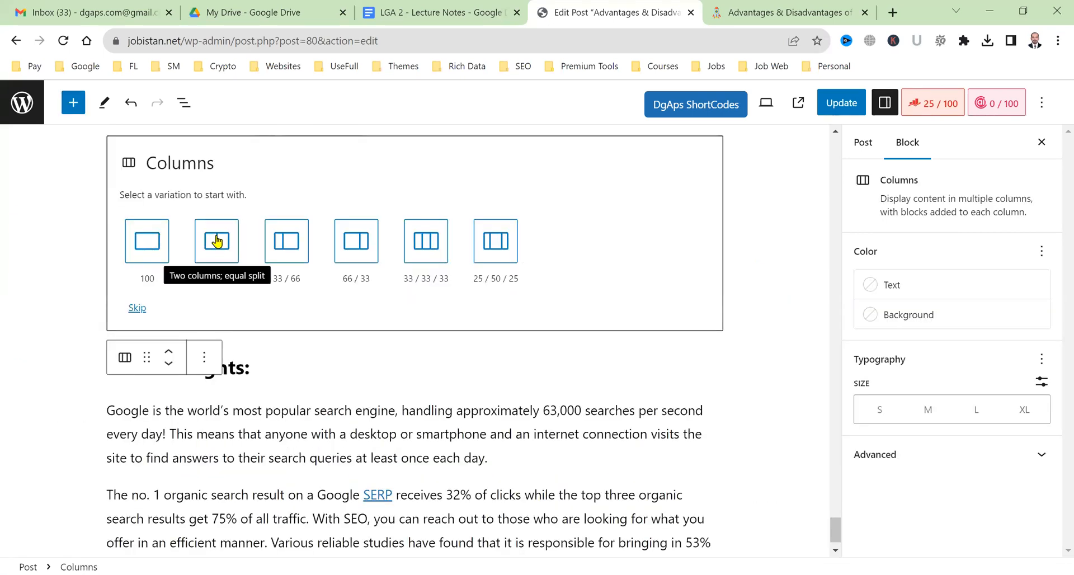
Choose the 50/50 column layout and place a DgAps Green Box and a DgAps Red Box side by side.
left_click(217, 240)
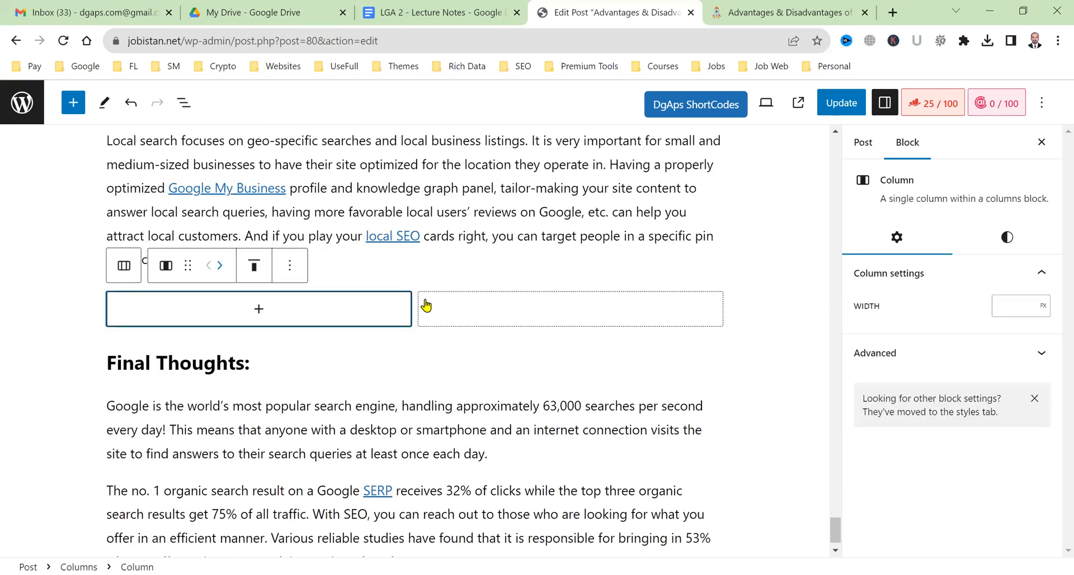
left_click(258, 311)
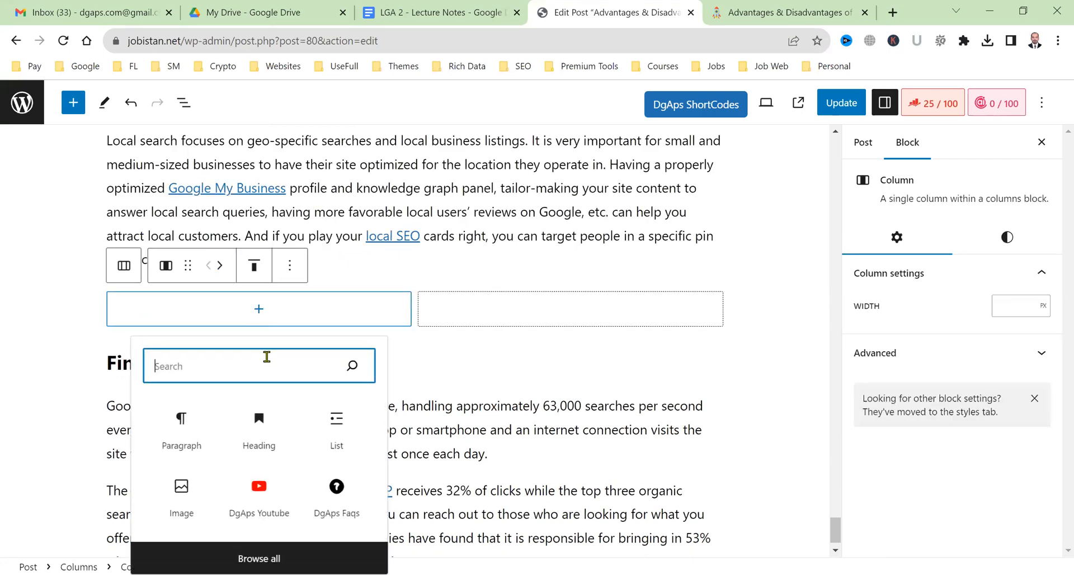
type("gre")
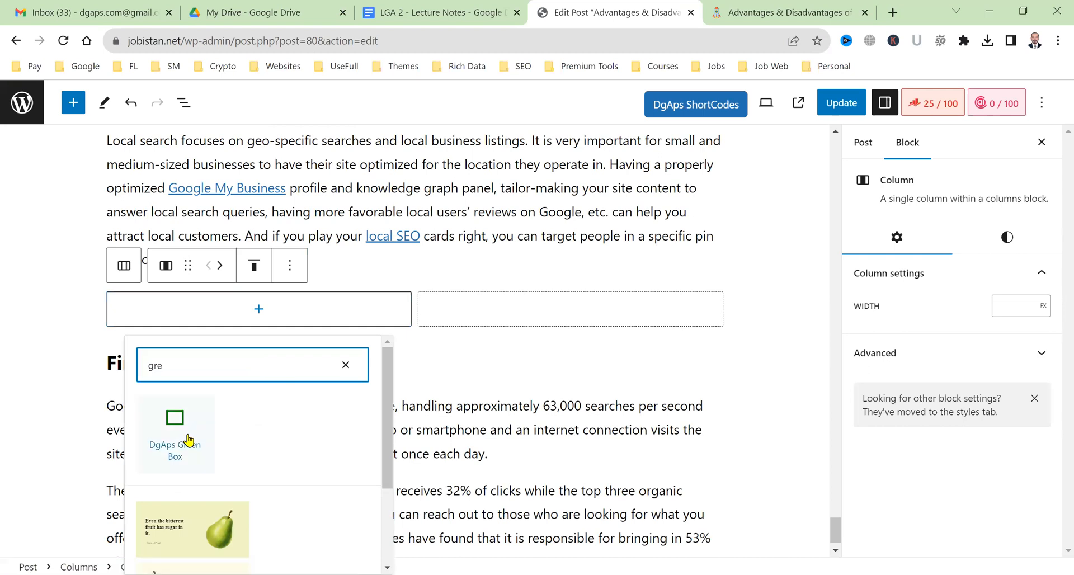
left_click(189, 442)
left_click(573, 325)
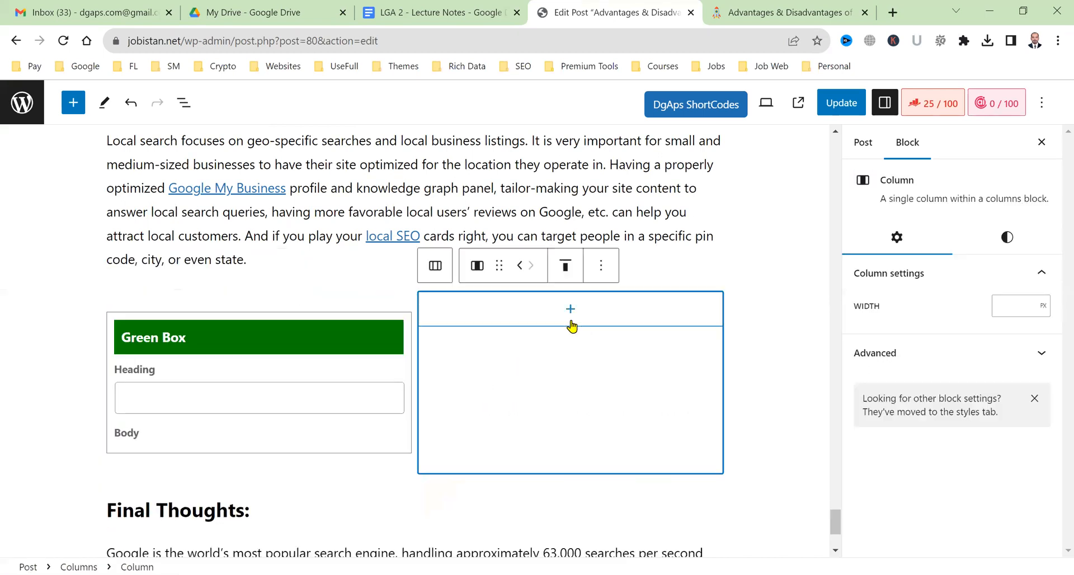
left_click(571, 325)
type("red")
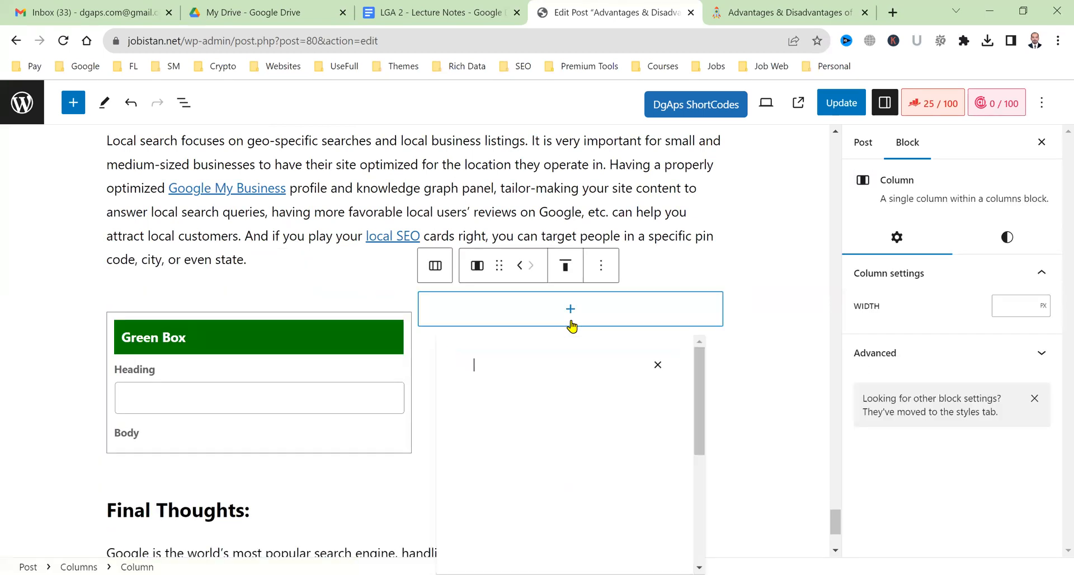
left_click(565, 517)
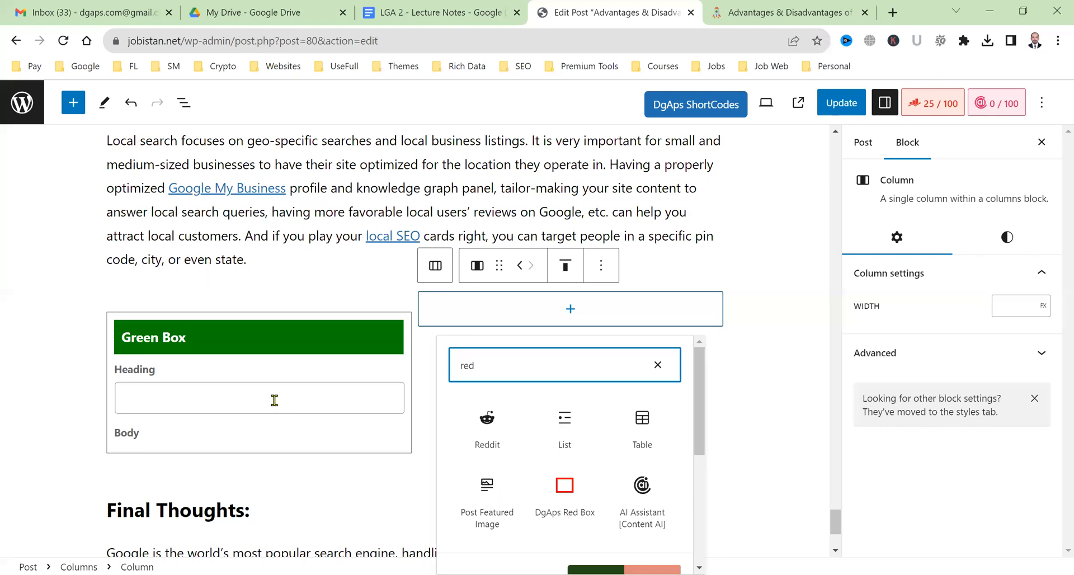
Title the Green Box 'Advantages of SEO' and the Red Box 'Disadvantages of SEO'.
left_click(274, 400)
type("Advantages of SEO")
key("Tab")
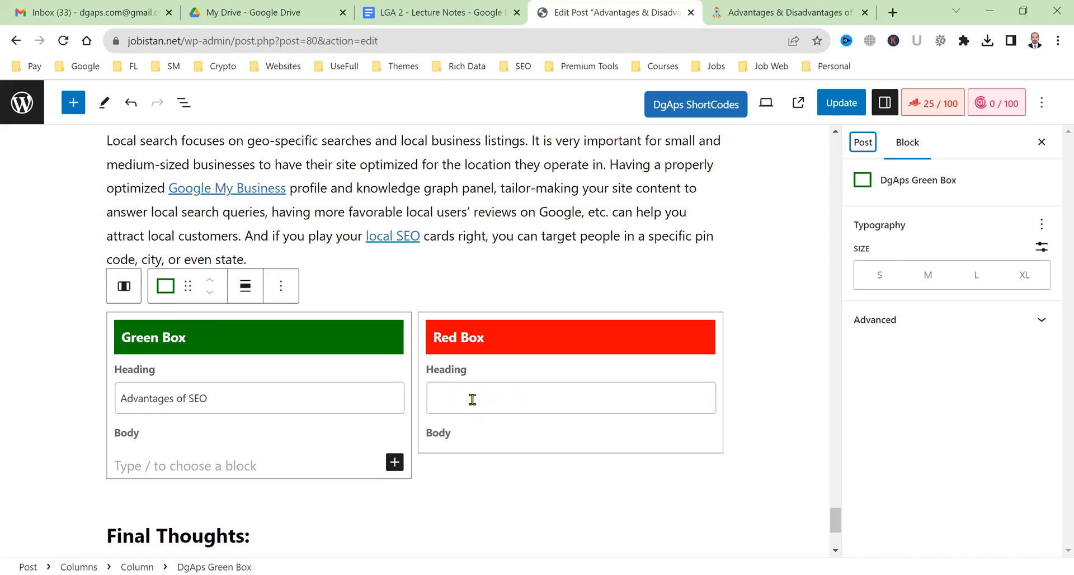
left_click(472, 400)
type("Disad")
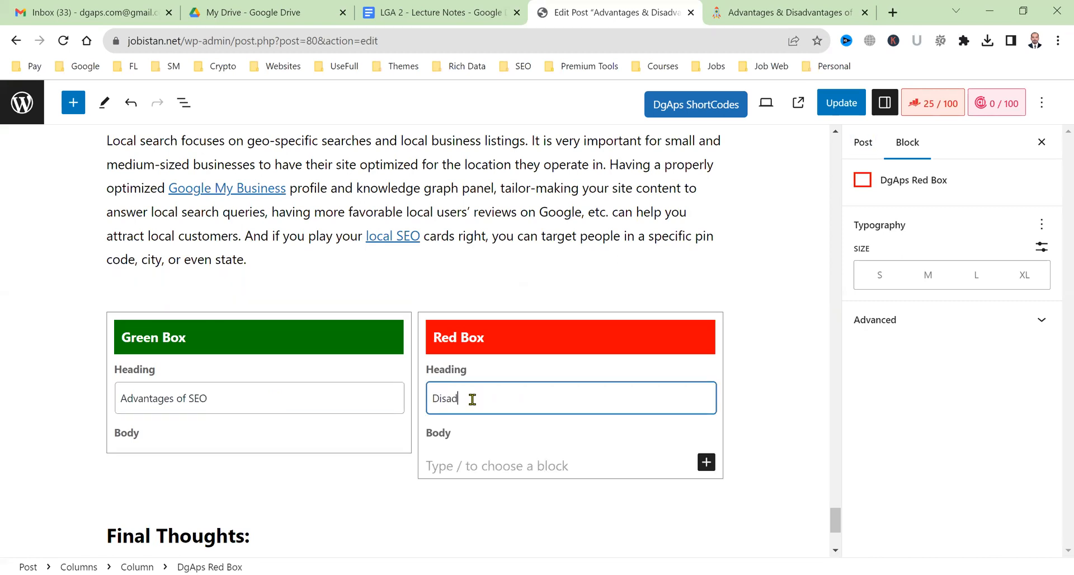
type("vantages of SEO")
left_click(275, 440)
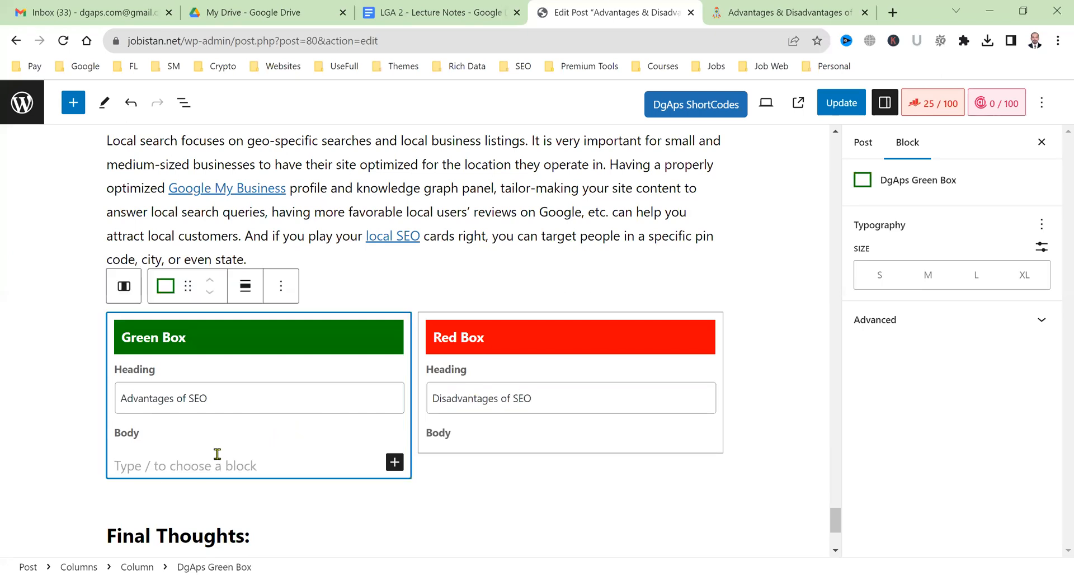
Write 'Here you can write a sentence about the advantages of SEO.' in the Green Box body.
left_click(217, 459)
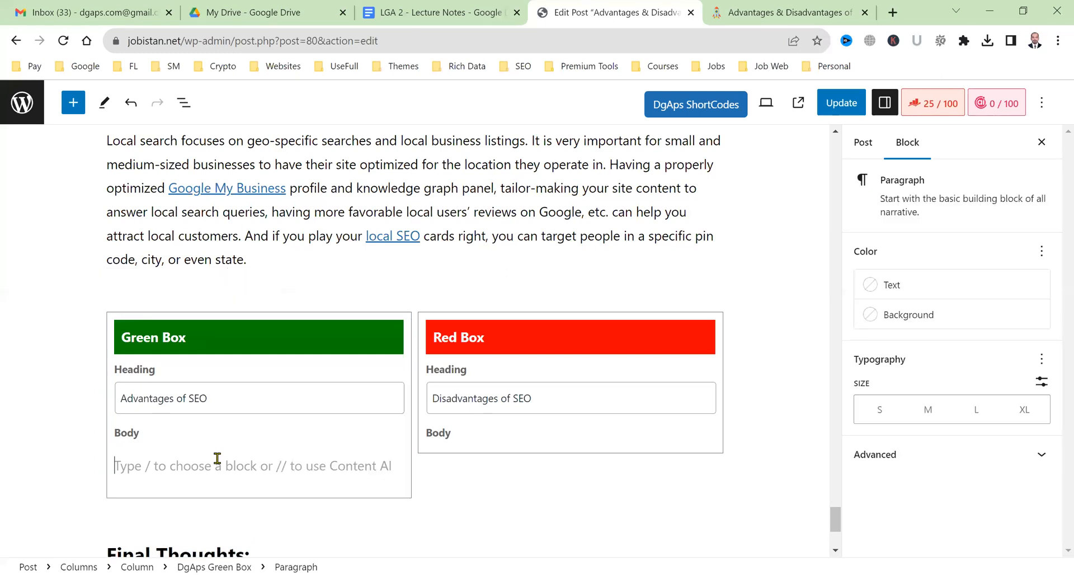
type("Here is the")
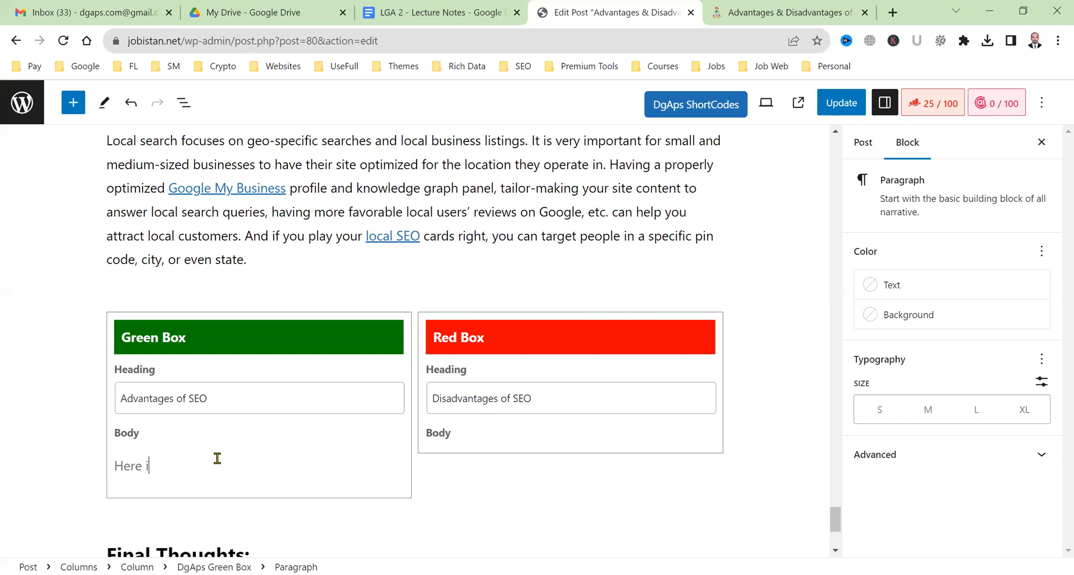
key("BackSpace")
key("BackSpace")
key("BackSpace")
type("you can write a sentence about advantages of SEO.")
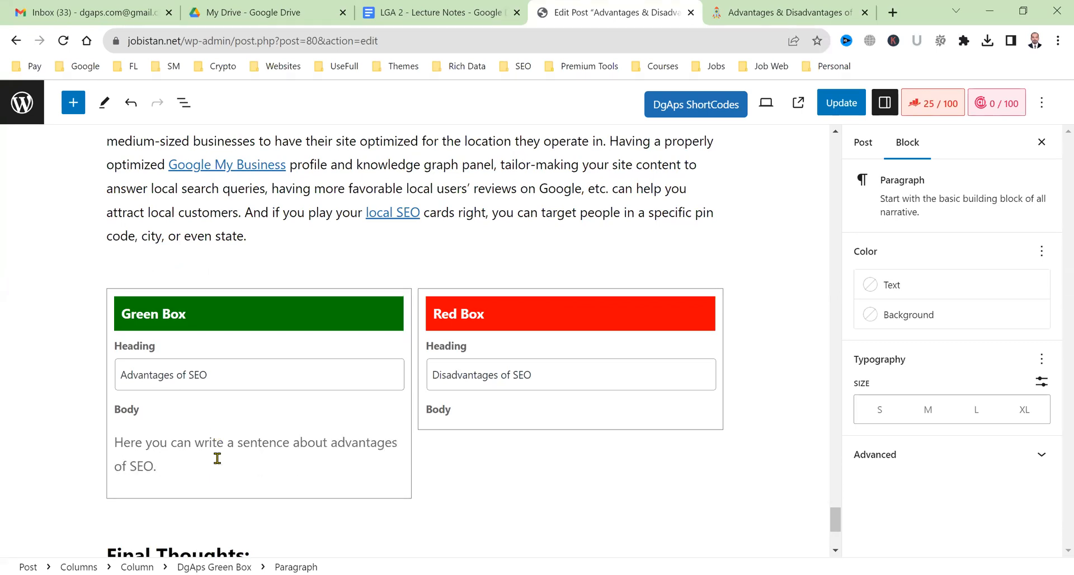
mouse_move(358, 448)
left_click(372, 489)
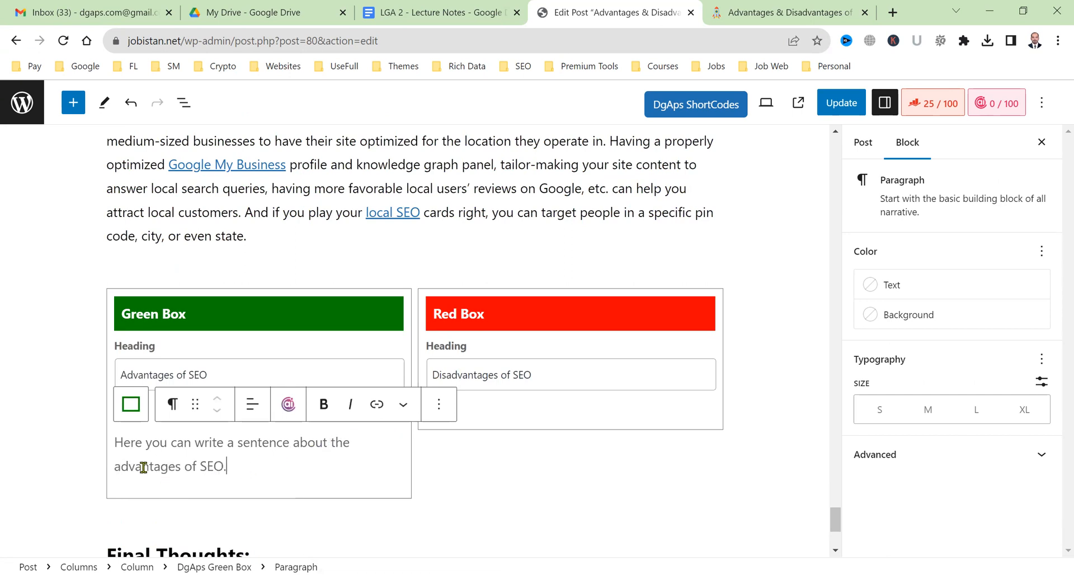
Paste the sentence into the Red Box as 'disadvantages', and add a new line under the Green sentence.
key("shift+Home")
key("shift+Up")
key("ctrl+c")
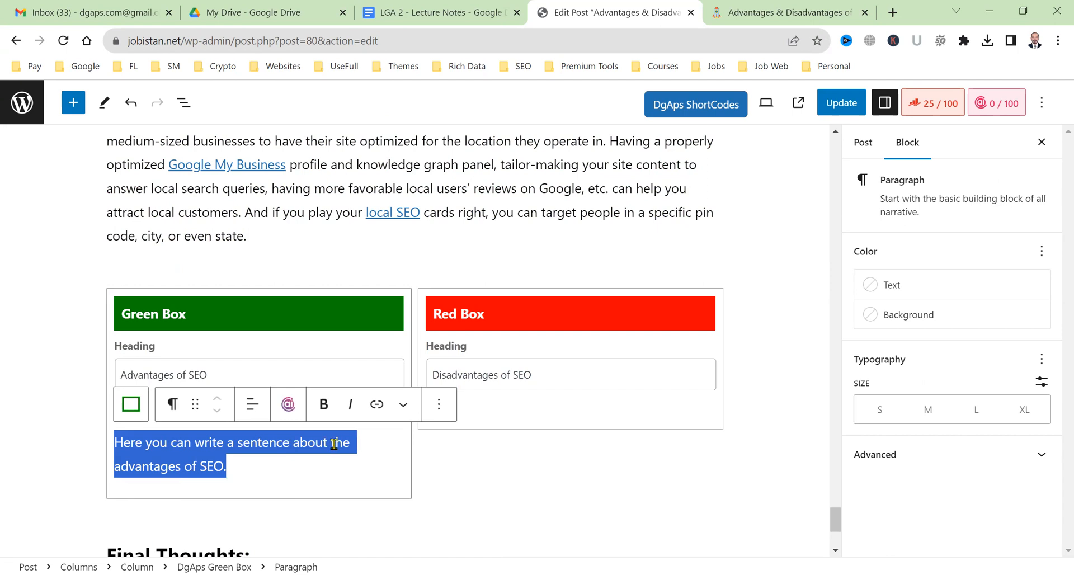
left_click(547, 441)
left_click(547, 437)
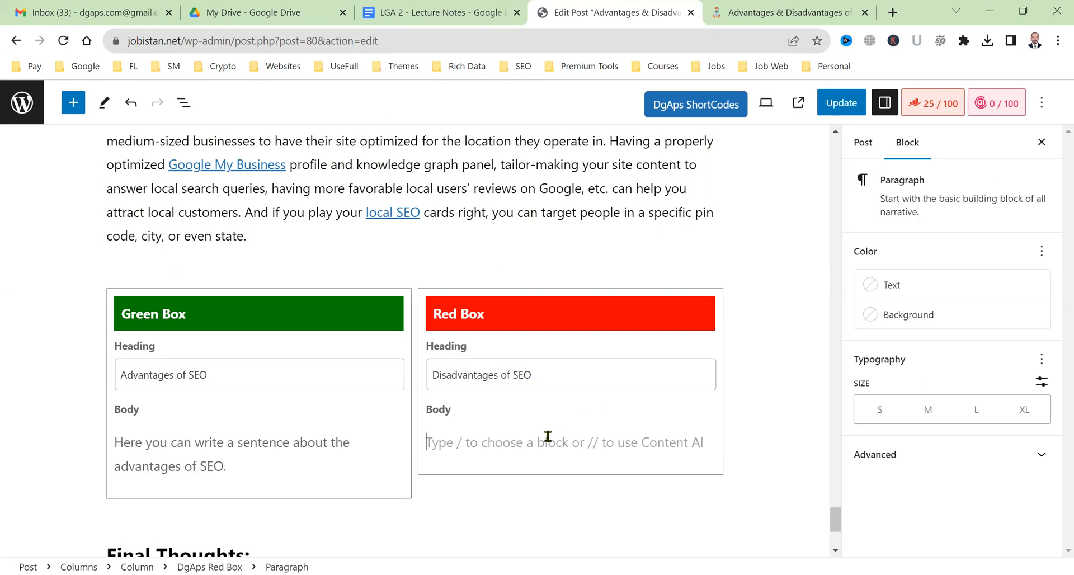
key("ctrl+v")
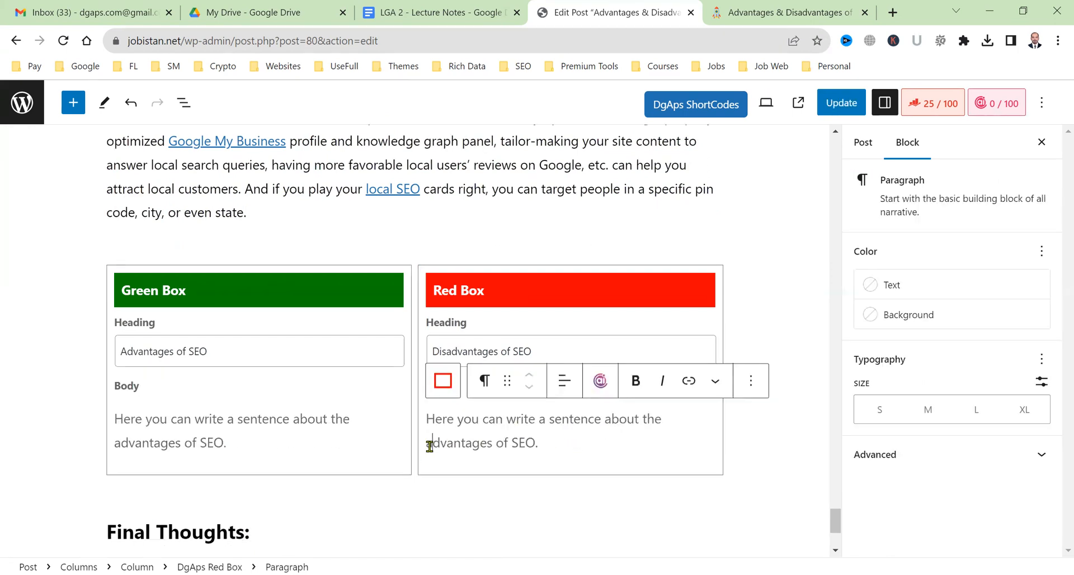
key("Left")
type("dis")
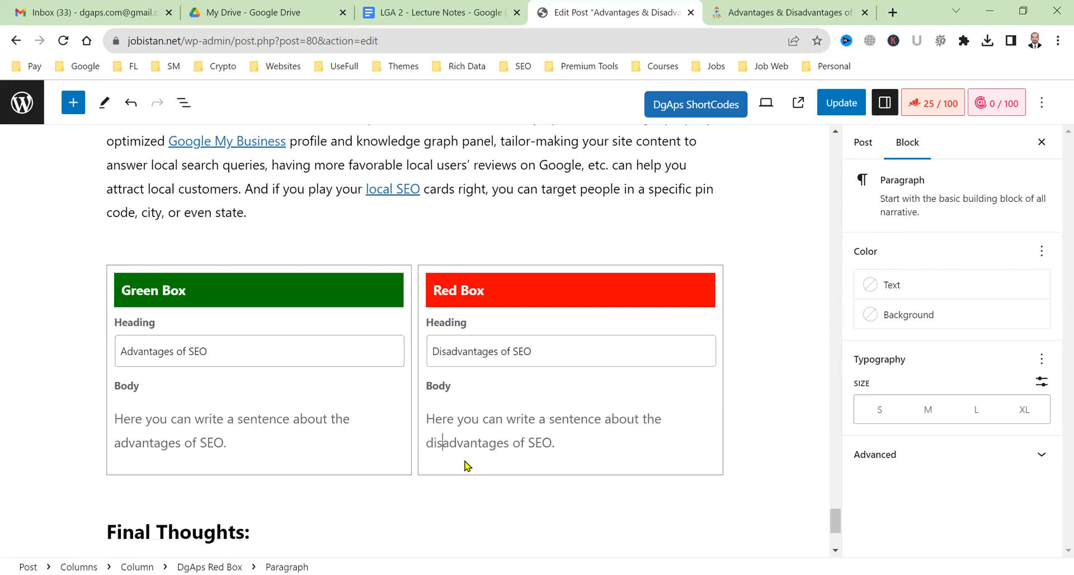
left_click(254, 434)
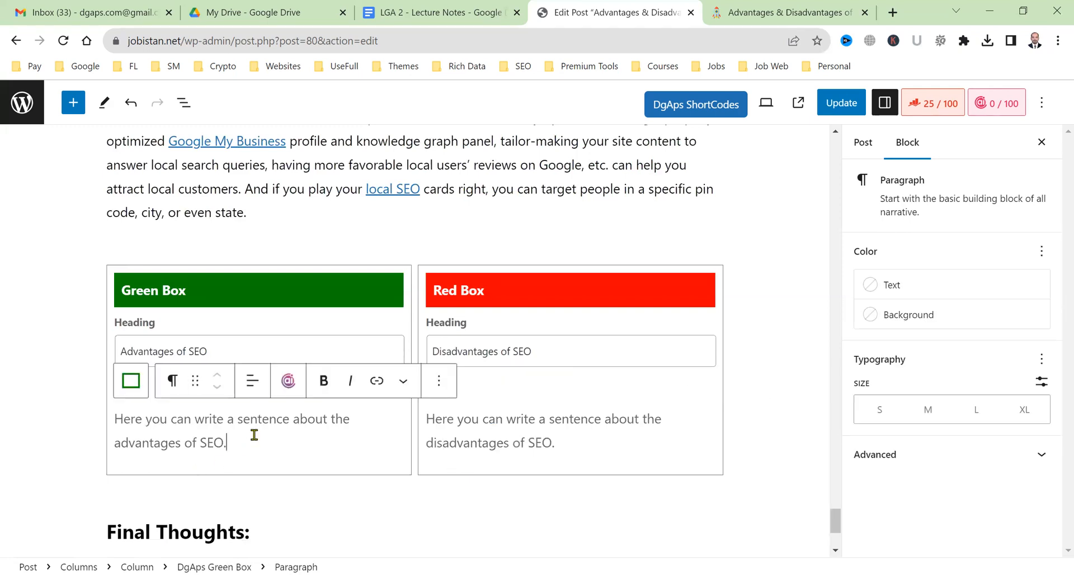
key("Return")
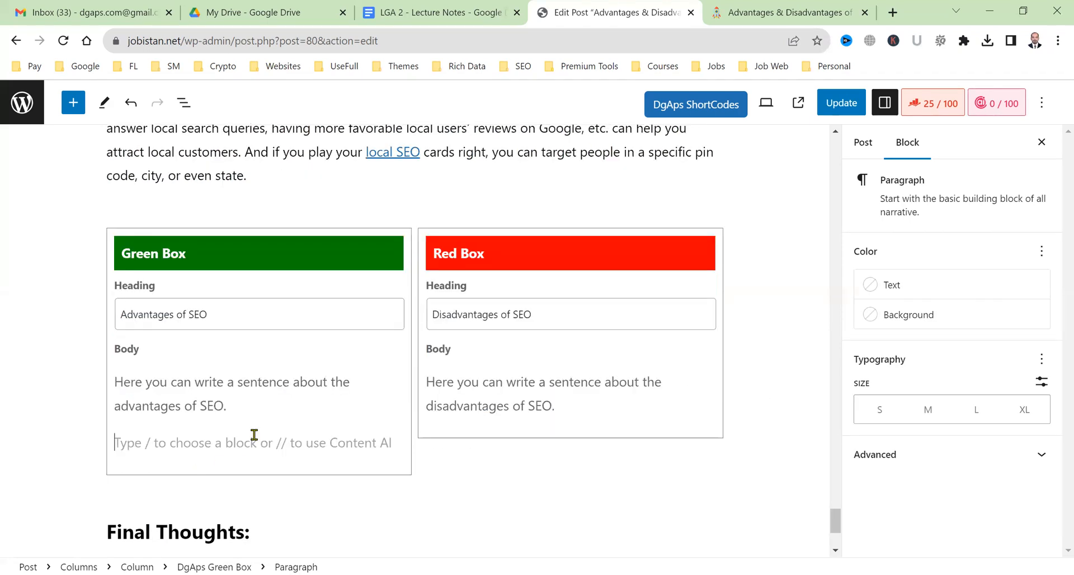
Start a numbered list with 'Advantage 1' in the Green Box and duplicate it into six items.
type("1. ")
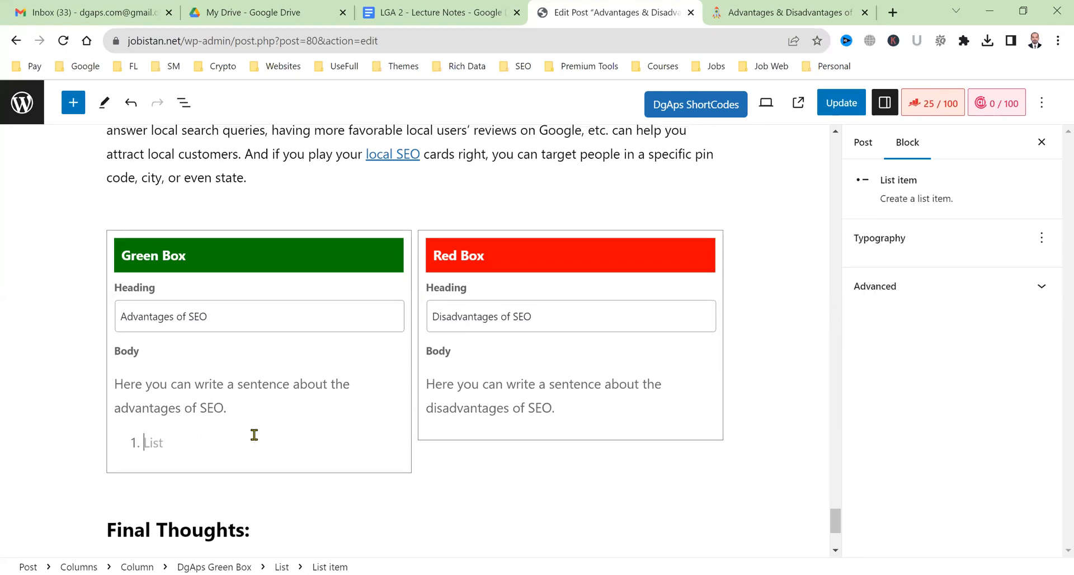
type("Advant")
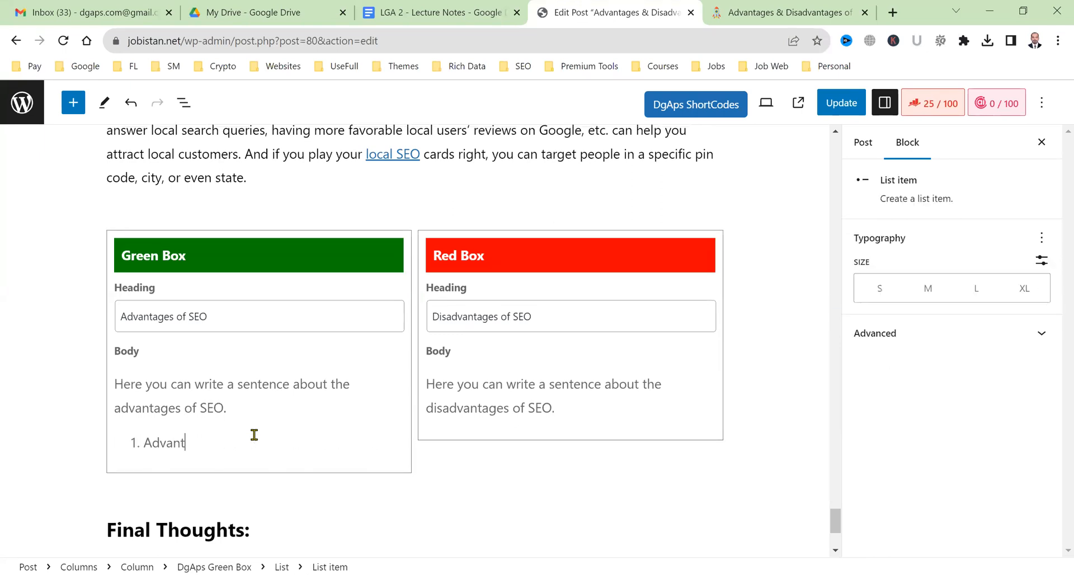
type("ag 1")
mouse_move(167, 443)
left_click(190, 317)
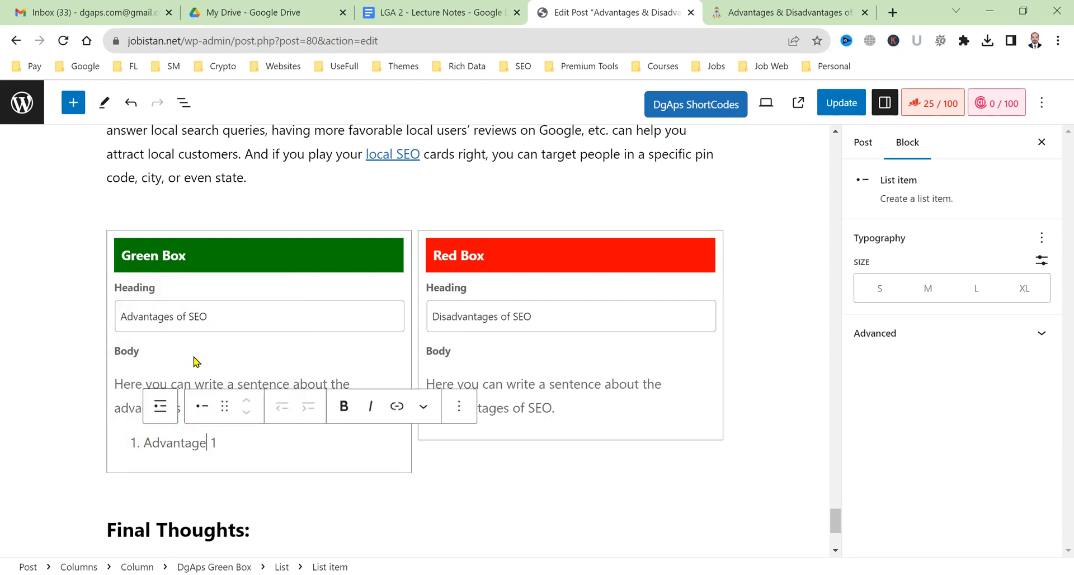
left_click_drag(216, 444, 124, 439)
key("ctrl+c")
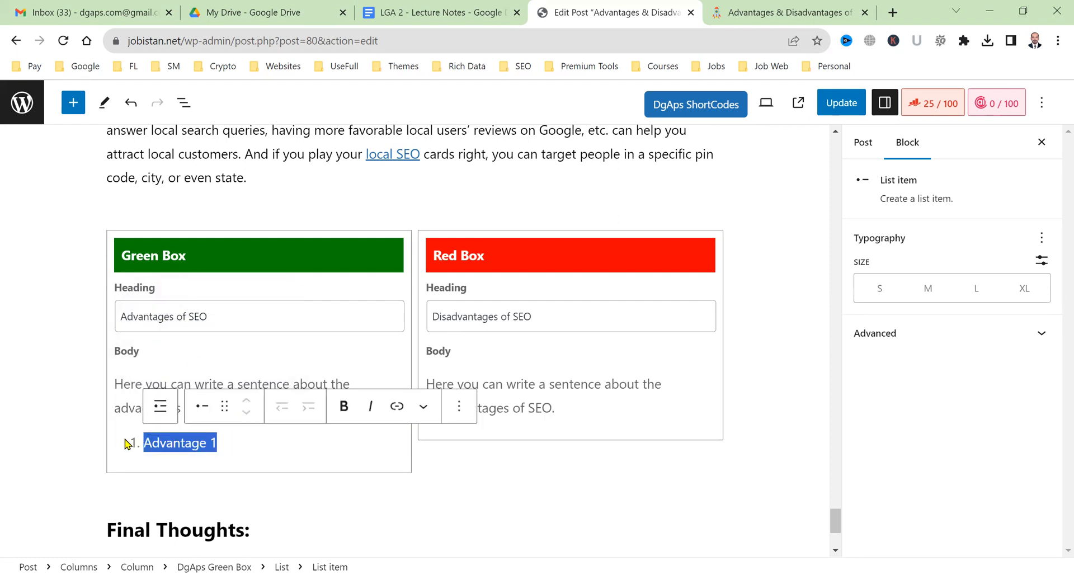
left_click(246, 437)
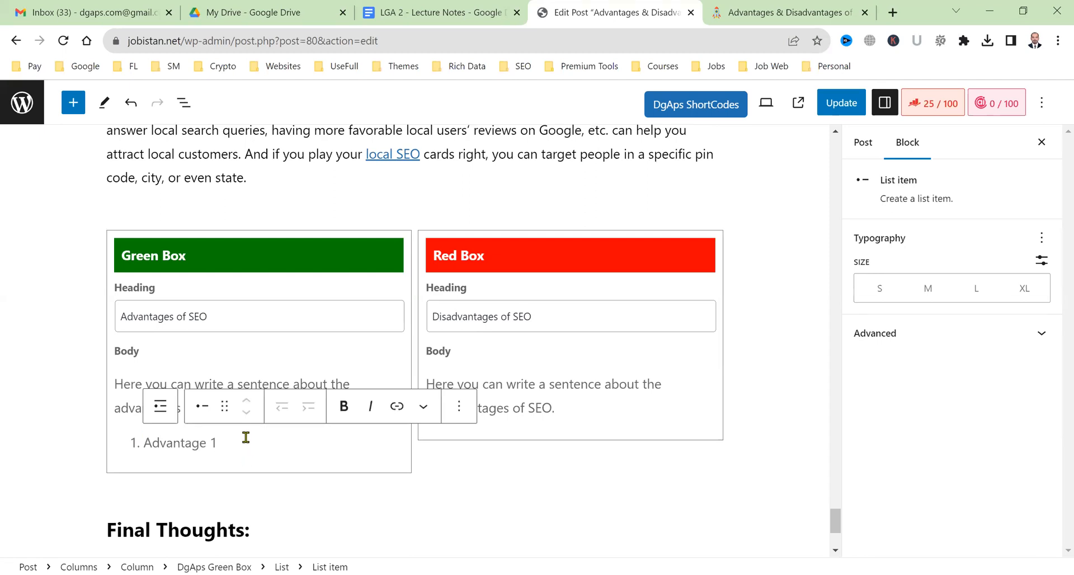
key("Return")
key("ctrl+v")
key("Return")
key("ctrl+v")
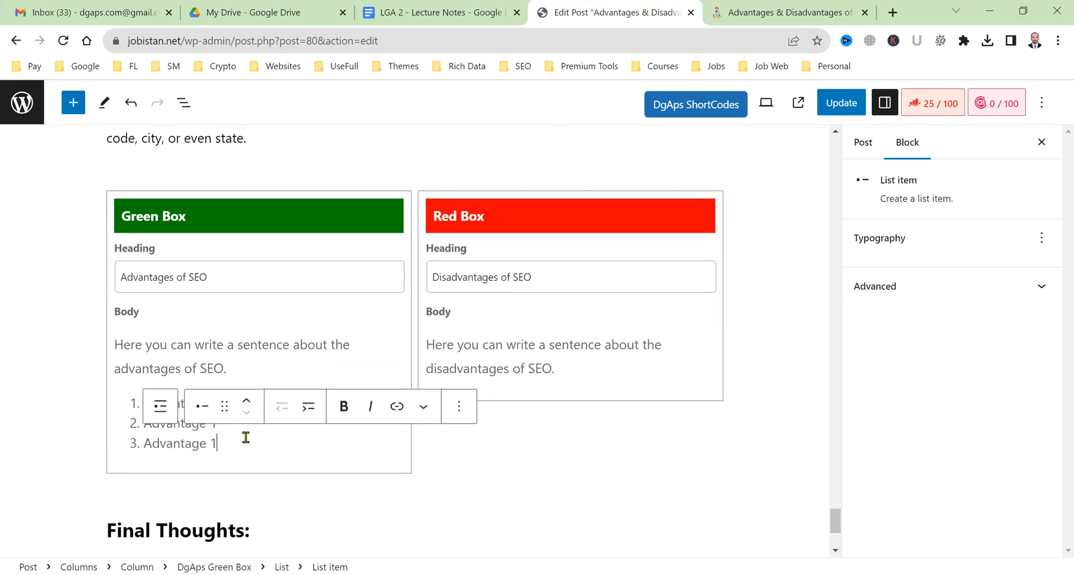
key("Return")
key("ctrl+v")
key("Return")
key("ctrl+v")
key("Return")
key("ctrl+v")
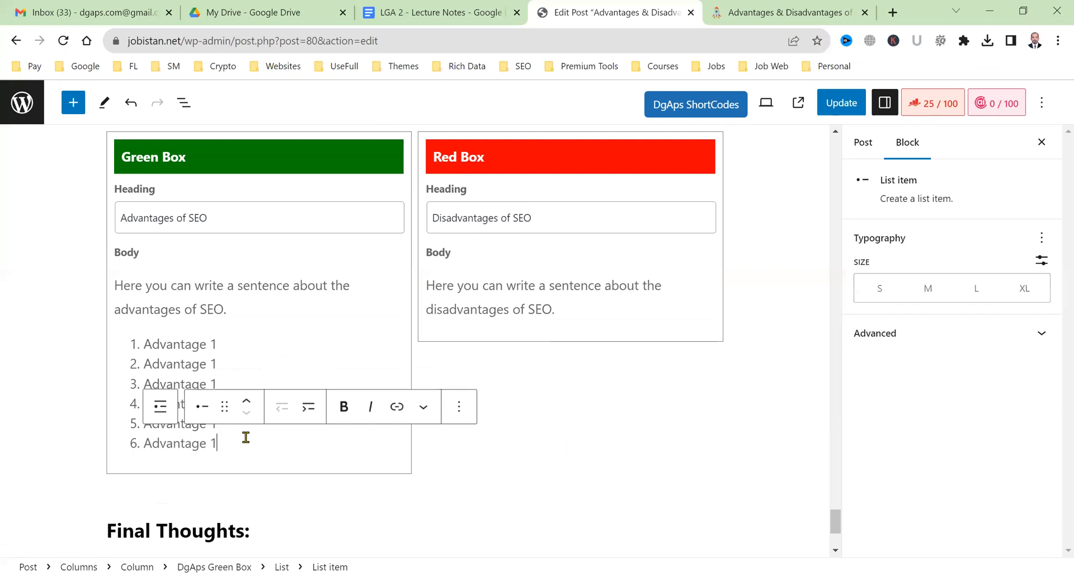
Renumber the Green Box list items to read Advantage 1 through Advantage 6.
left_click(407, 362)
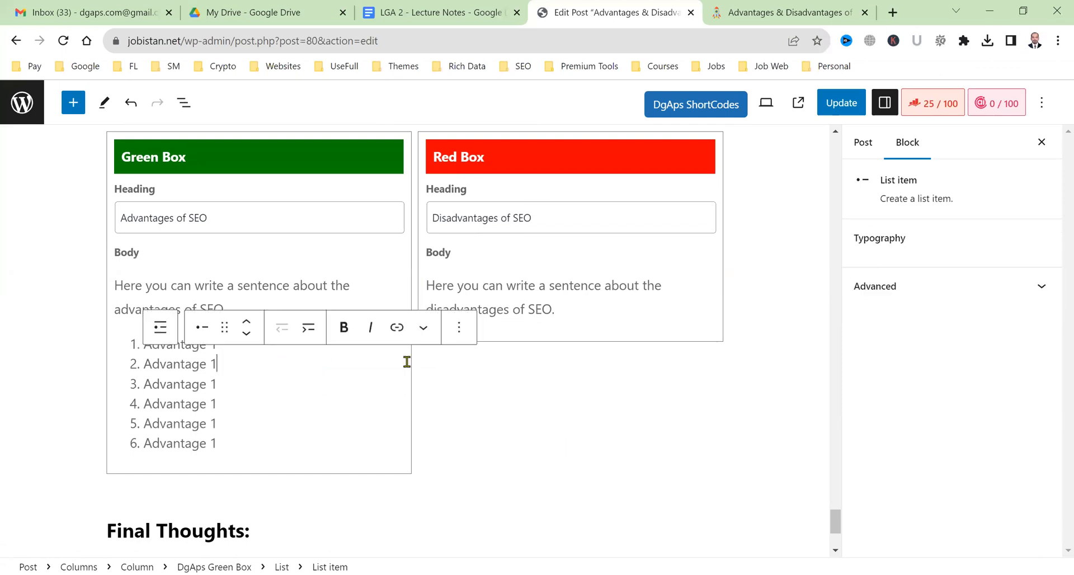
key("BackSpace")
key("BackSpace")
key("Down")
key("BackSpace")
type("3")
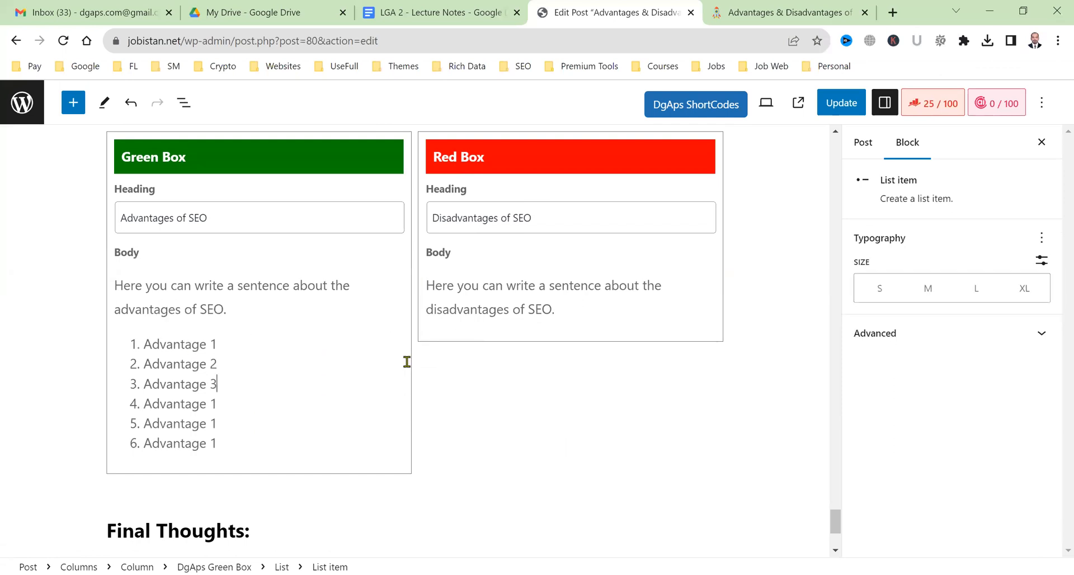
key("Down")
key("BackSpace")
type("6")
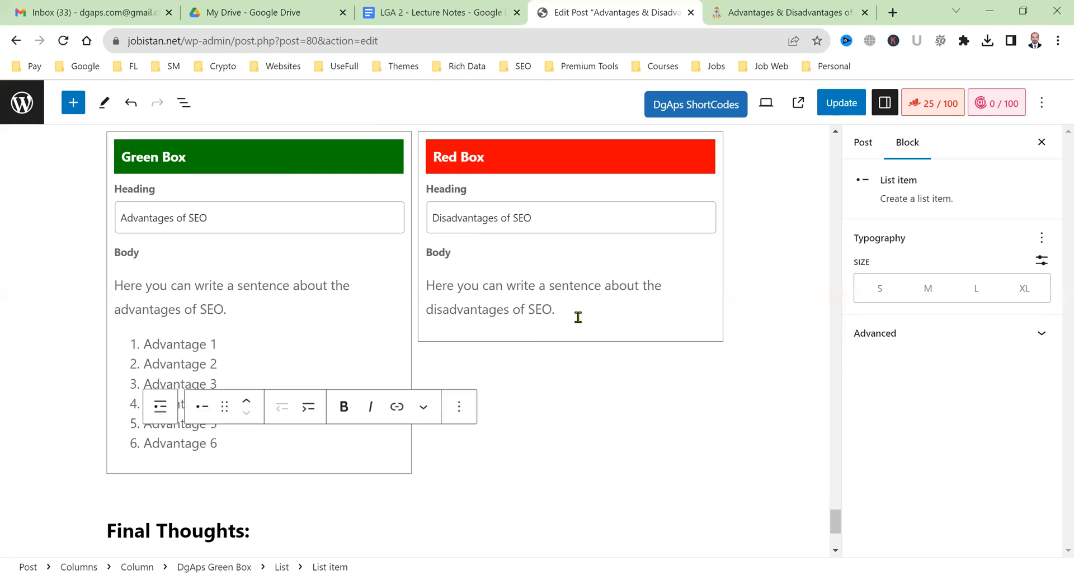
left_click(578, 317)
Under the Red Box sentence, start a numbered list of six 'Disadvantage 1' items.
key("Return")
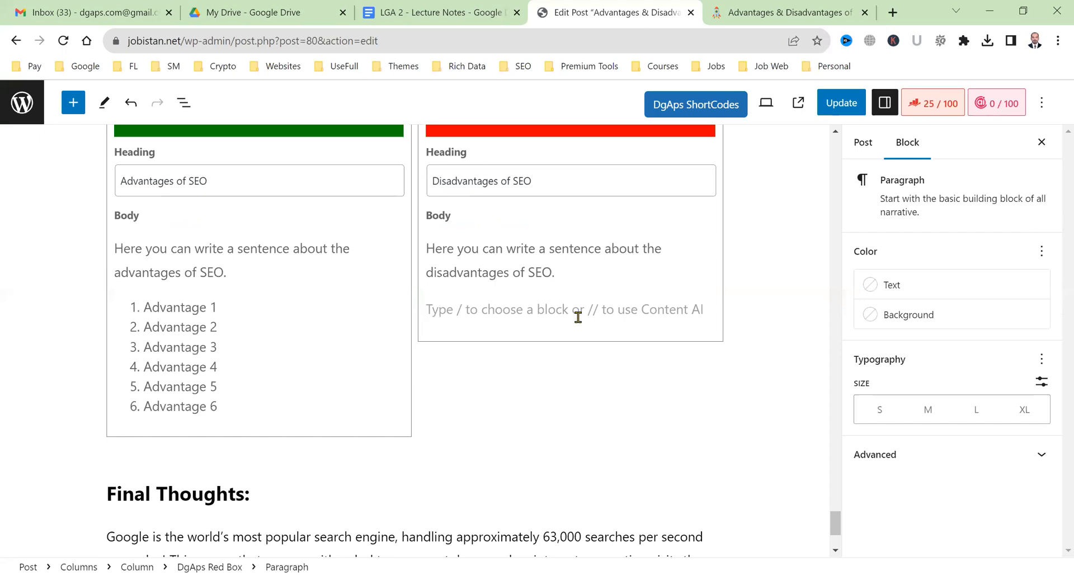
type("1. Disad")
type("vantage")
type(" 1")
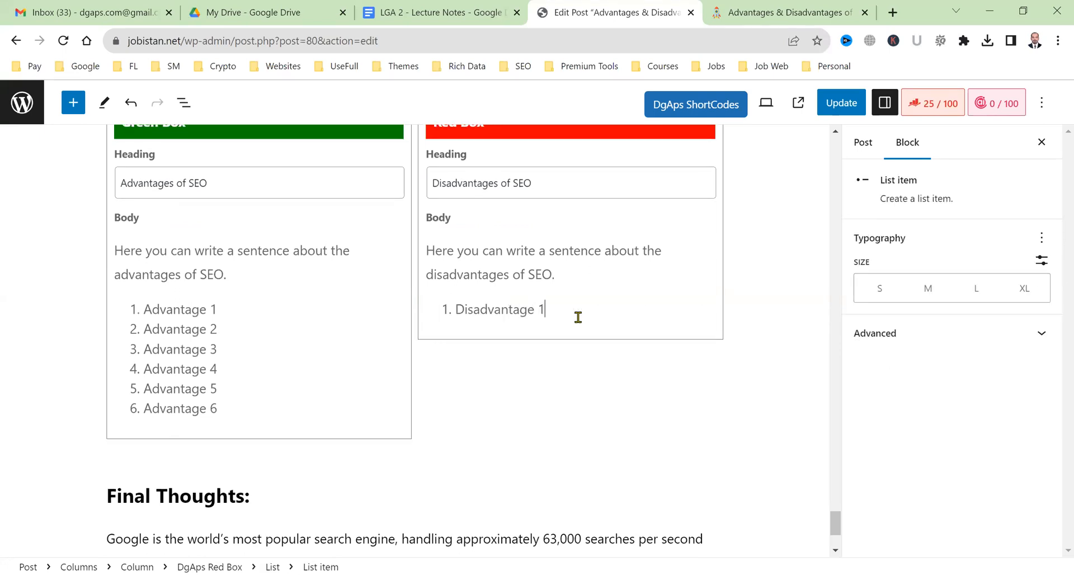
left_click_drag(547, 309, 456, 302)
key("ctrl+c")
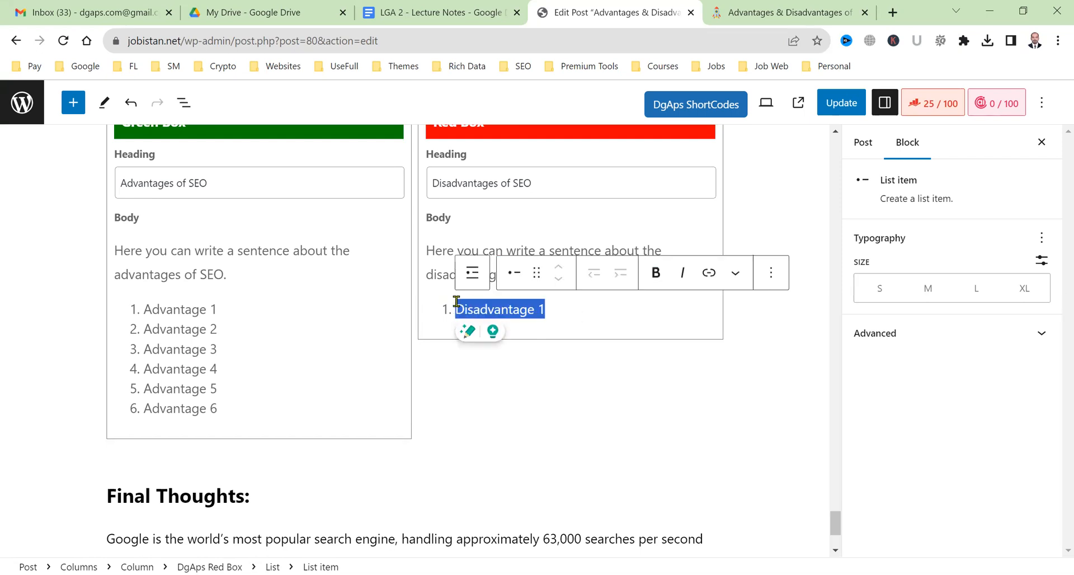
left_click(559, 302)
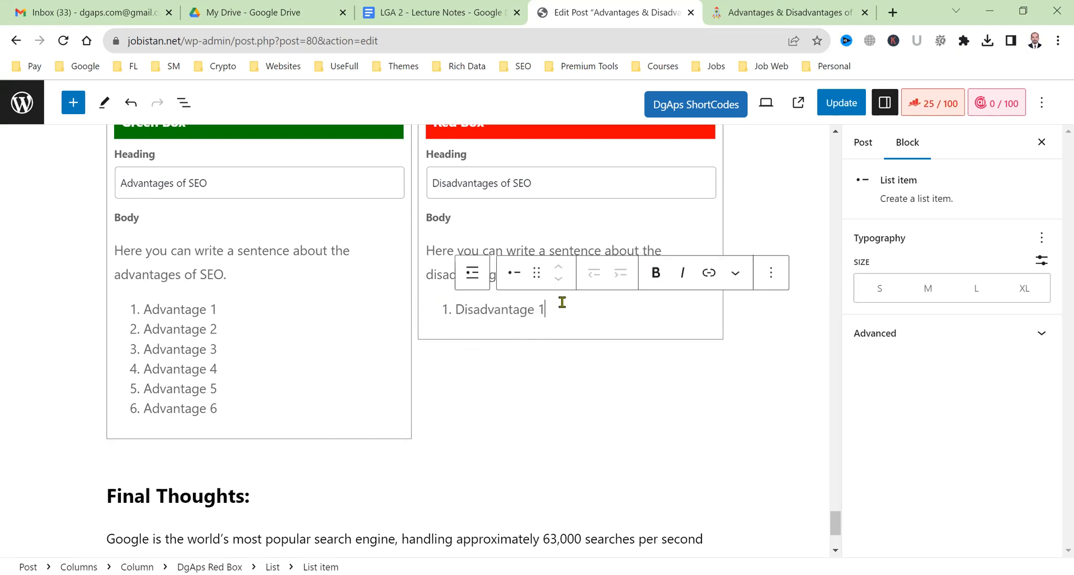
key("Return")
key("ctrl+v")
key("Return")
key("ctrl+v")
key("Return")
key("ctrl+v")
key("Return")
key("ctrl+v")
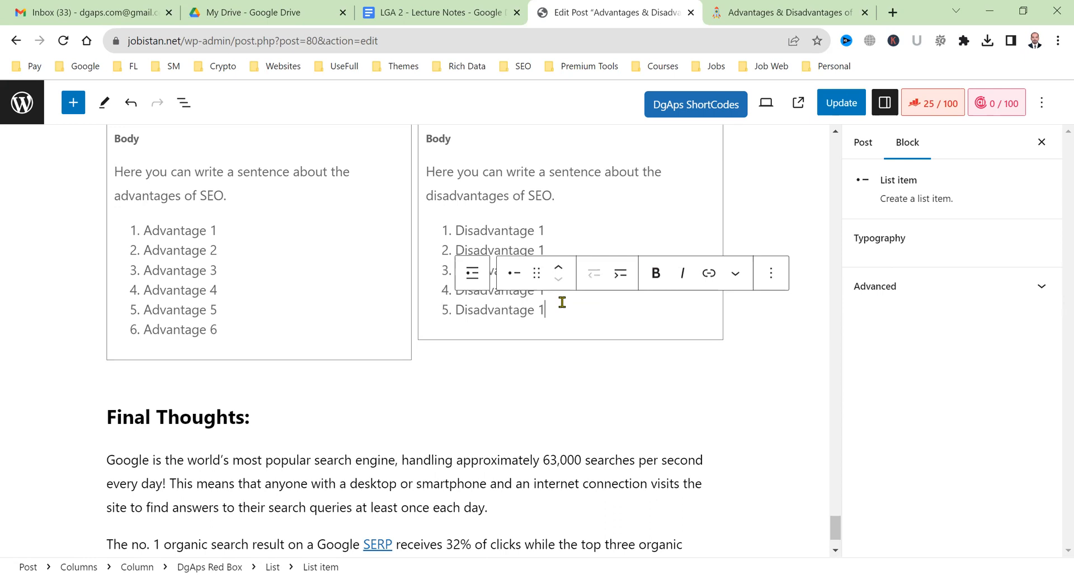
key("Return")
key("ctrl+v")
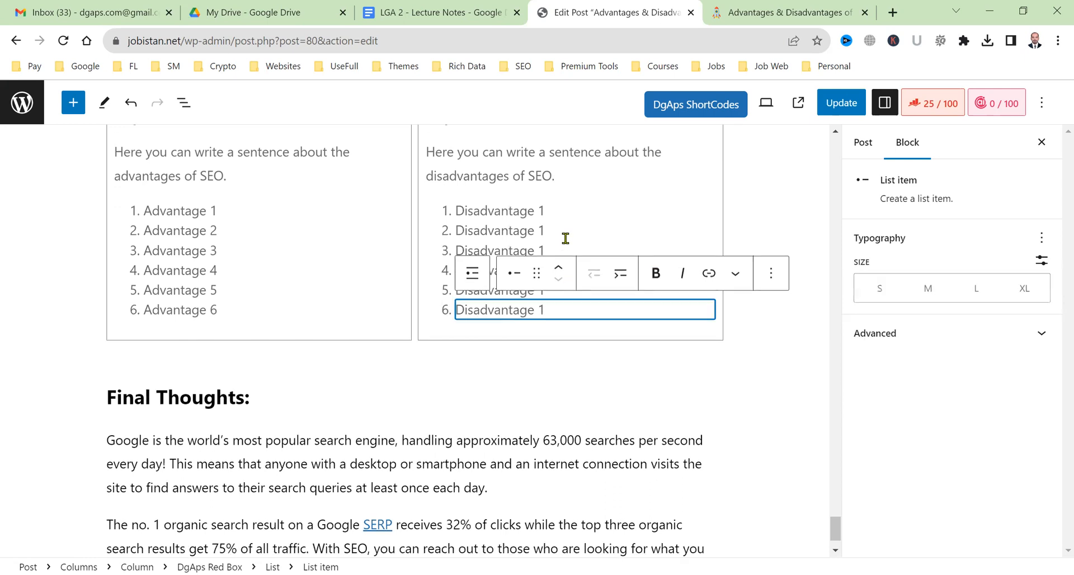
Renumber the Red Box items to Disadvantage 1 through 6 and update the post.
left_click(563, 235)
key("BackSpace")
type("2")
key("Down")
key("BackSpace")
type("3")
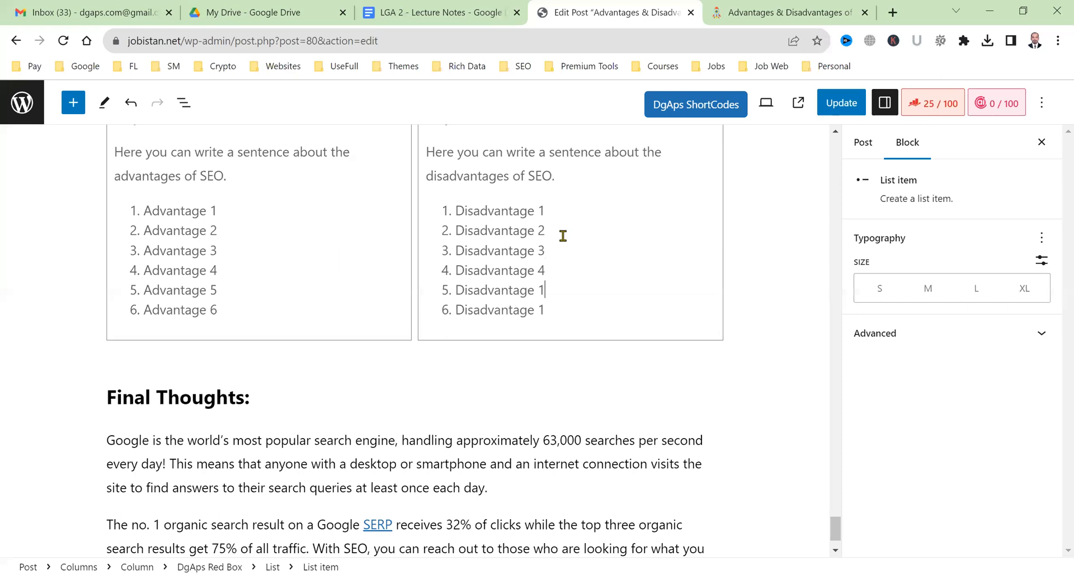
key("Down")
key("BackSpace")
type("6")
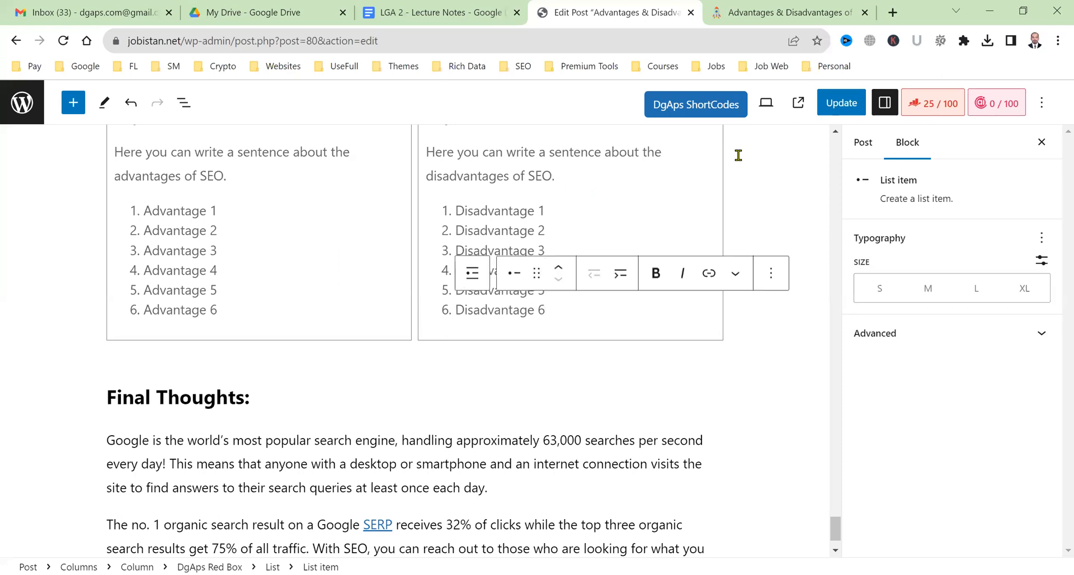
left_click(837, 103)
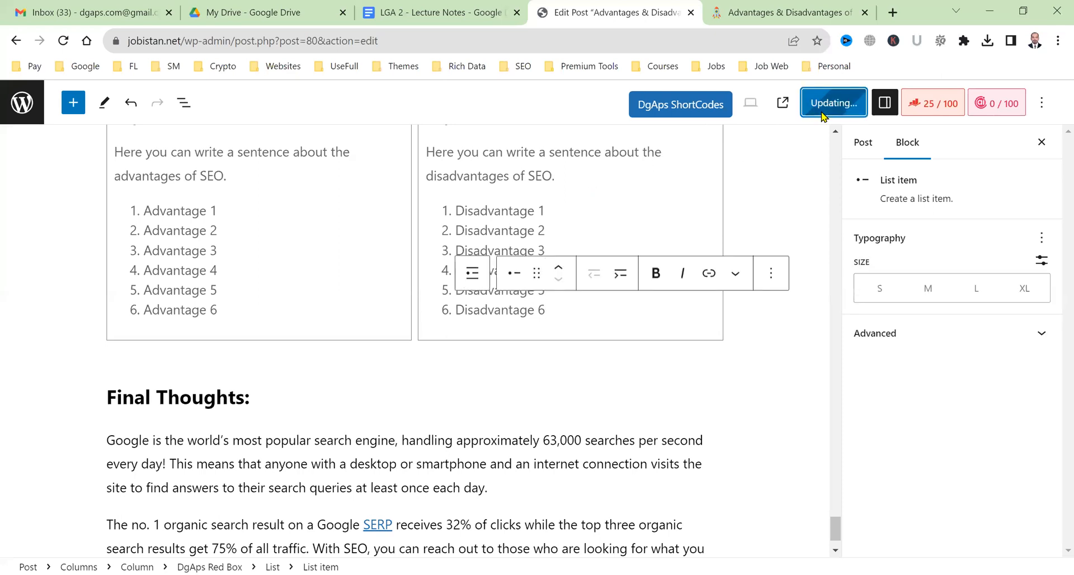
Reload the live post and scroll to the side-by-side green and red SEO comparison boxes.
left_click(805, 7)
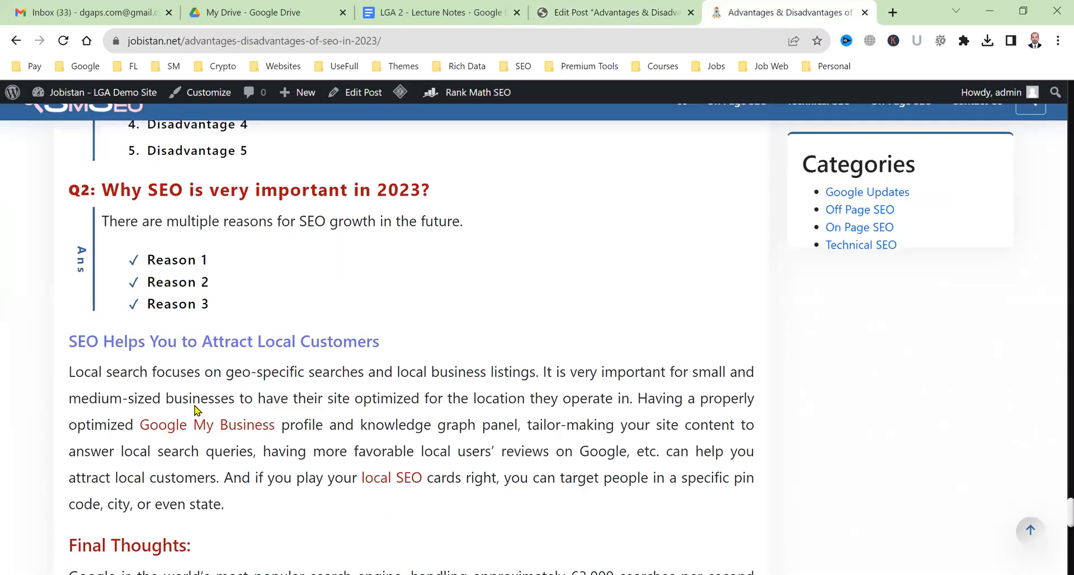
scroll(206, 412, "down", 3)
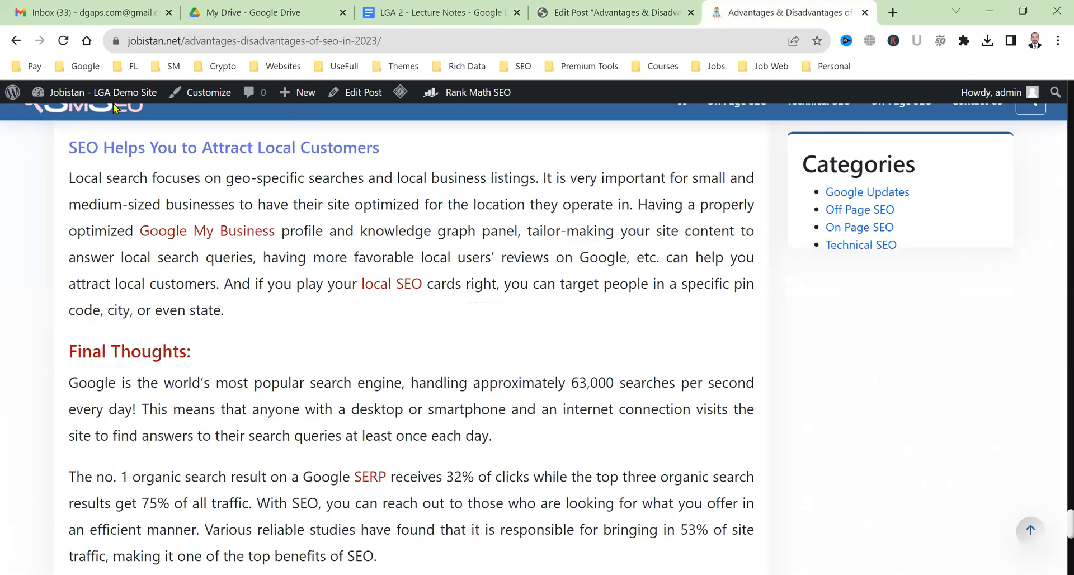
left_click(64, 41)
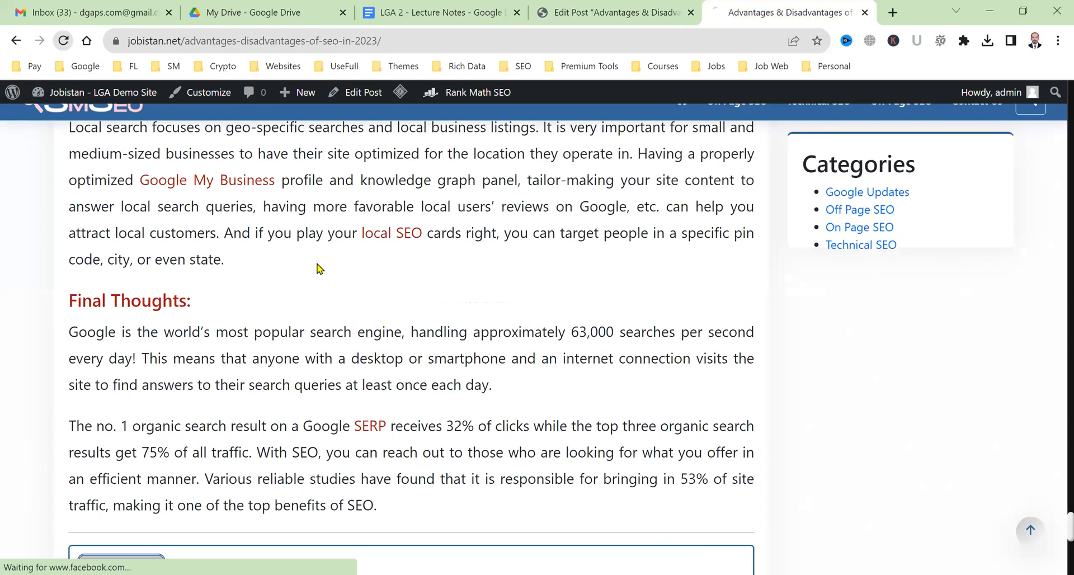
scroll(159, 267, "down", 2)
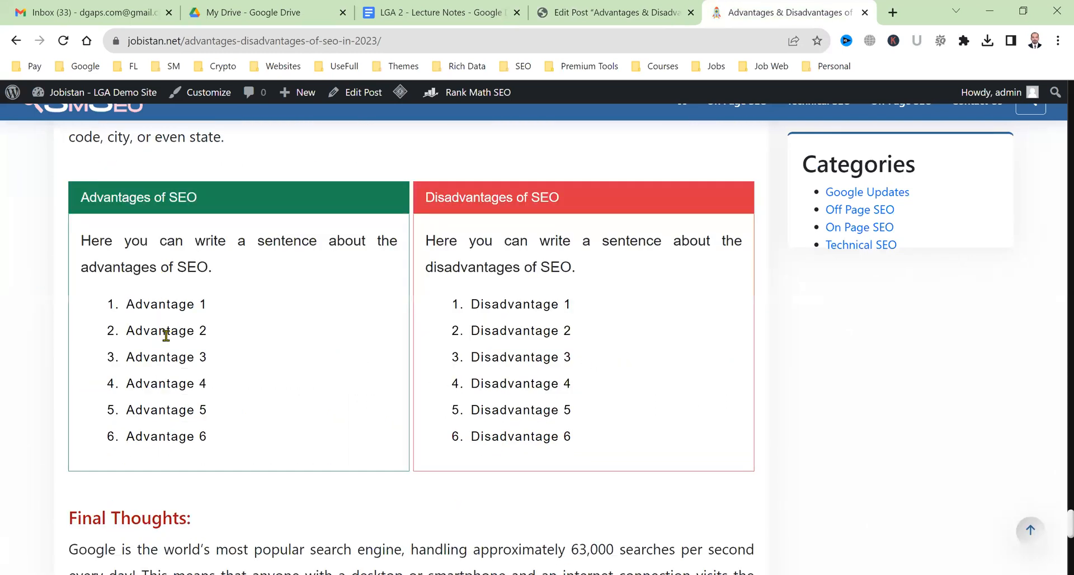
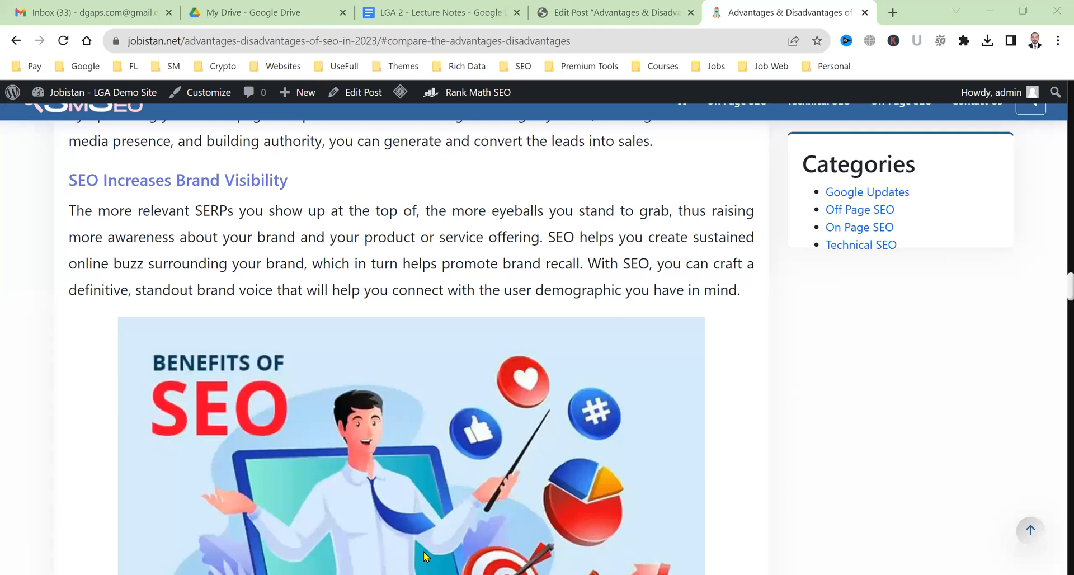
Scroll the live post back up to the 'Advantages & Disadvantages of SEO in 2023' title.
scroll(322, 355, "up", 10)
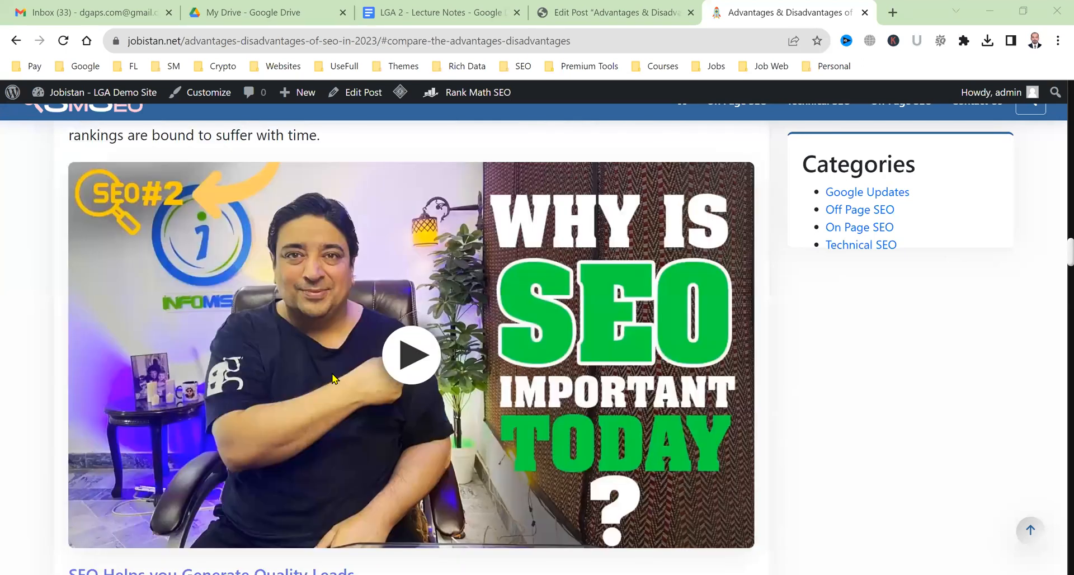
scroll(333, 379, "up", 10)
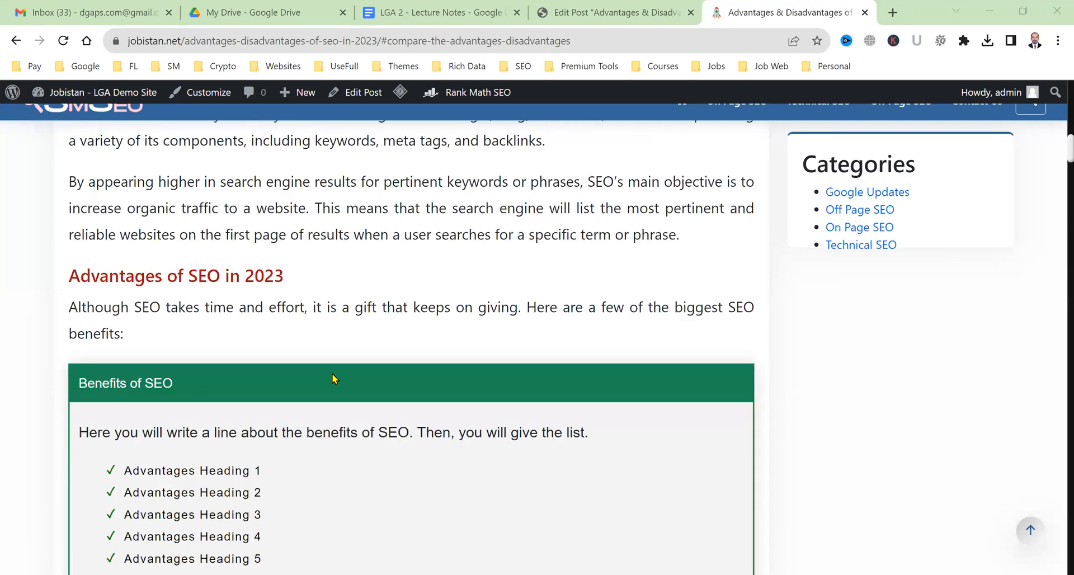
scroll(332, 378, "up", 10)
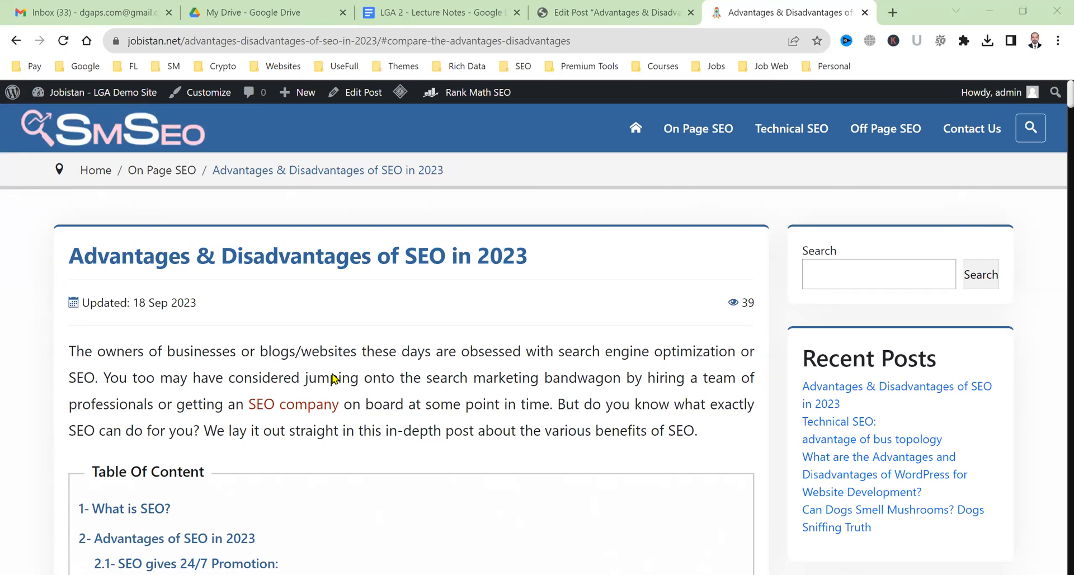
scroll(332, 378, "down", 7)
Scroll past the table of contents to the 'You May Also Like These Posts' related links.
scroll(332, 379, "down", 8)
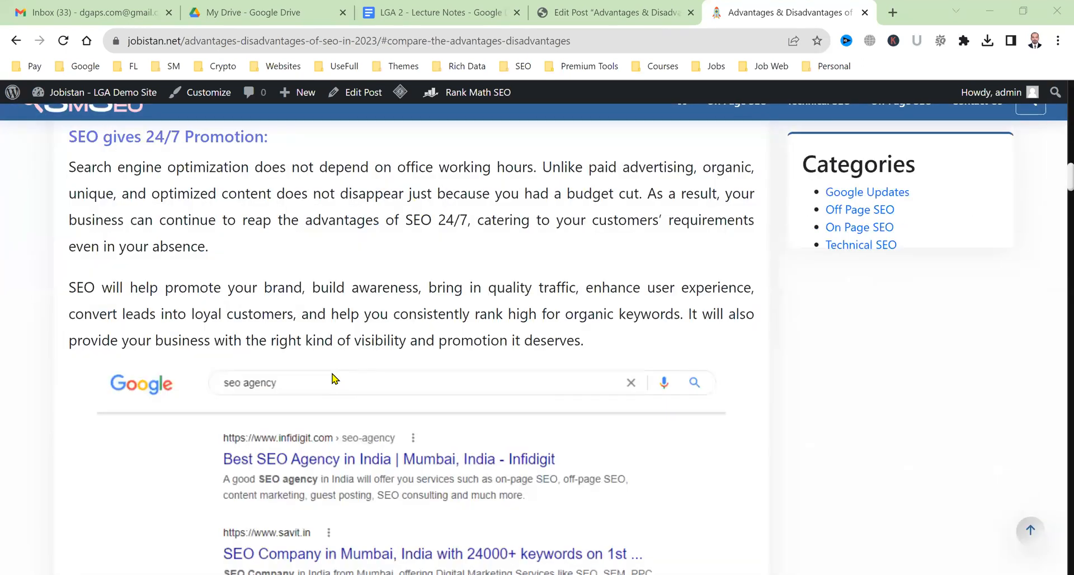
scroll(165, 350, "down", 10)
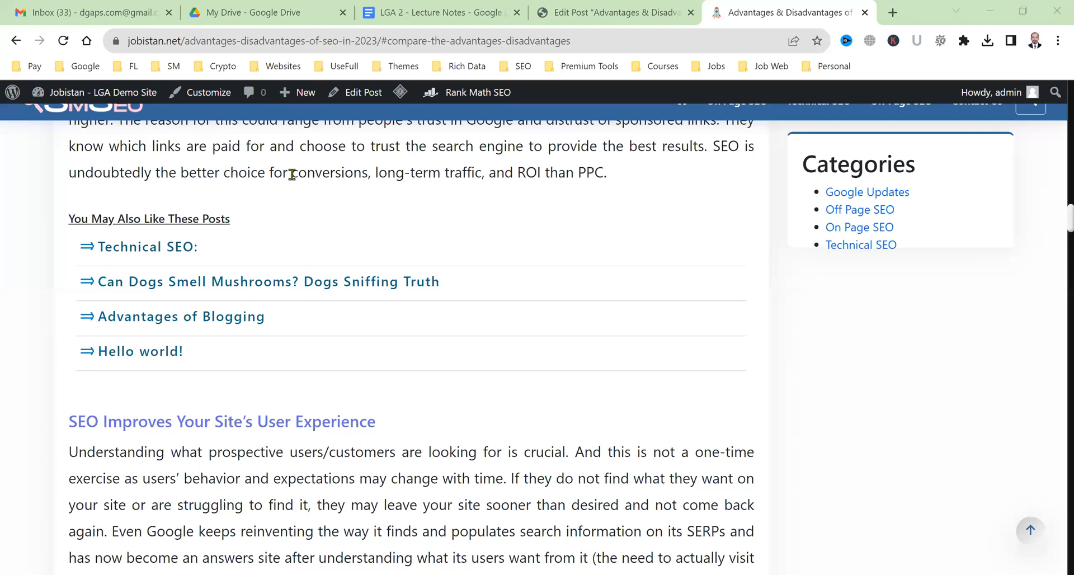
left_click_drag(306, 167, 334, 165)
left_click(335, 166)
Open the 'Can Dogs Smell Mushrooms?' related post in a new tab and switch to it.
middle_click(232, 290)
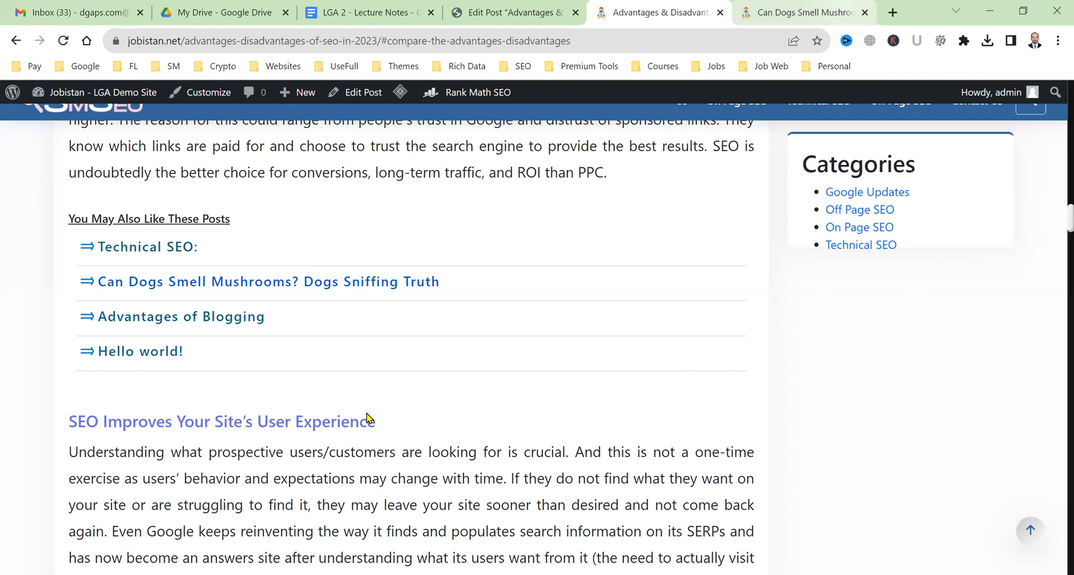
key("ctrl+Tab")
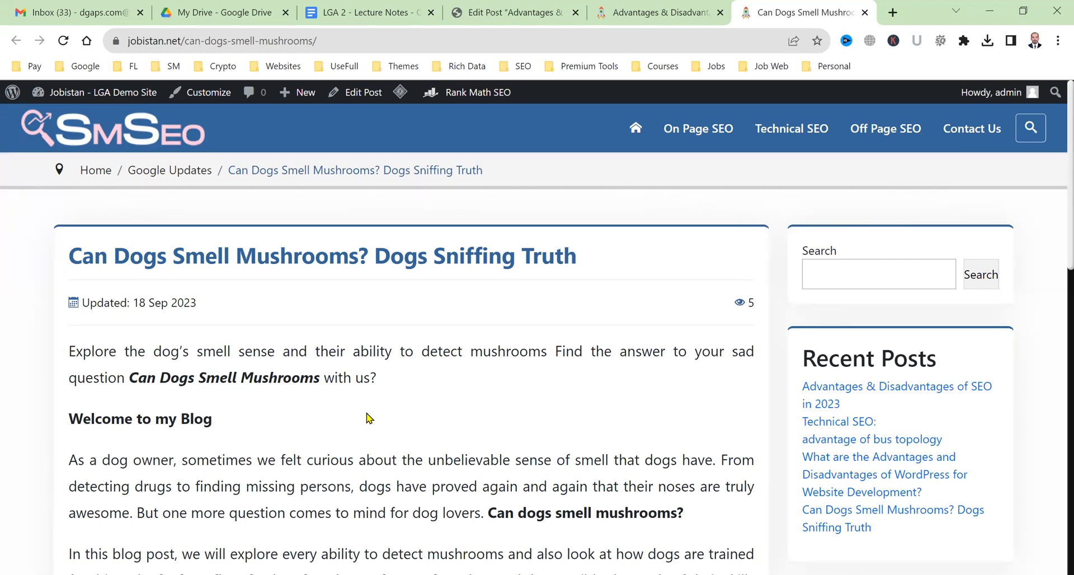
Switch back to the 'Advantages & Disadvantages of SEO in 2023' post tab.
left_click(703, 8)
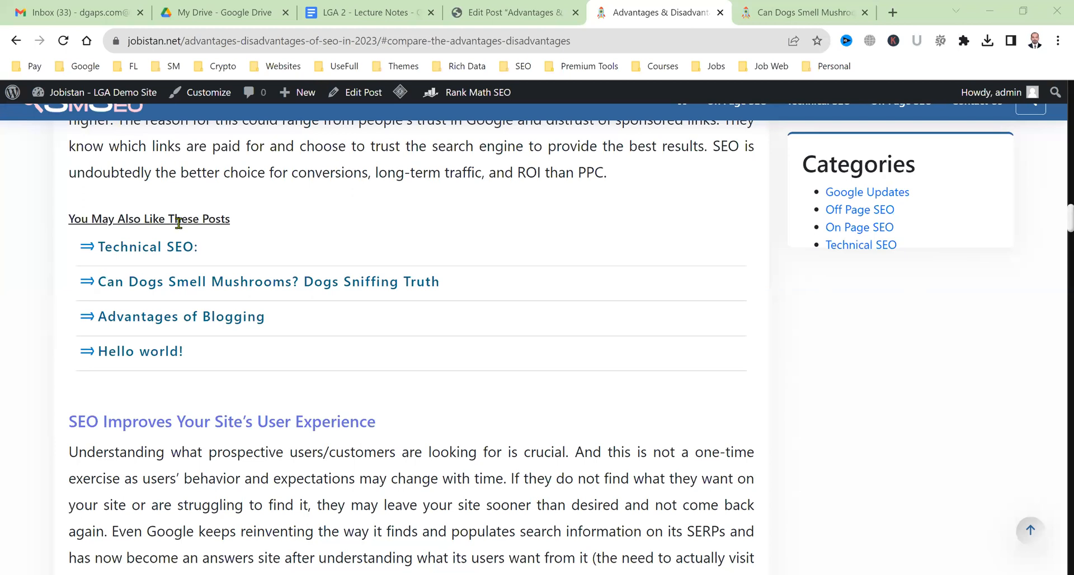
Scroll to the Social Media SEO image and check its 'Caption Here' caption text.
scroll(241, 312, "down", 5)
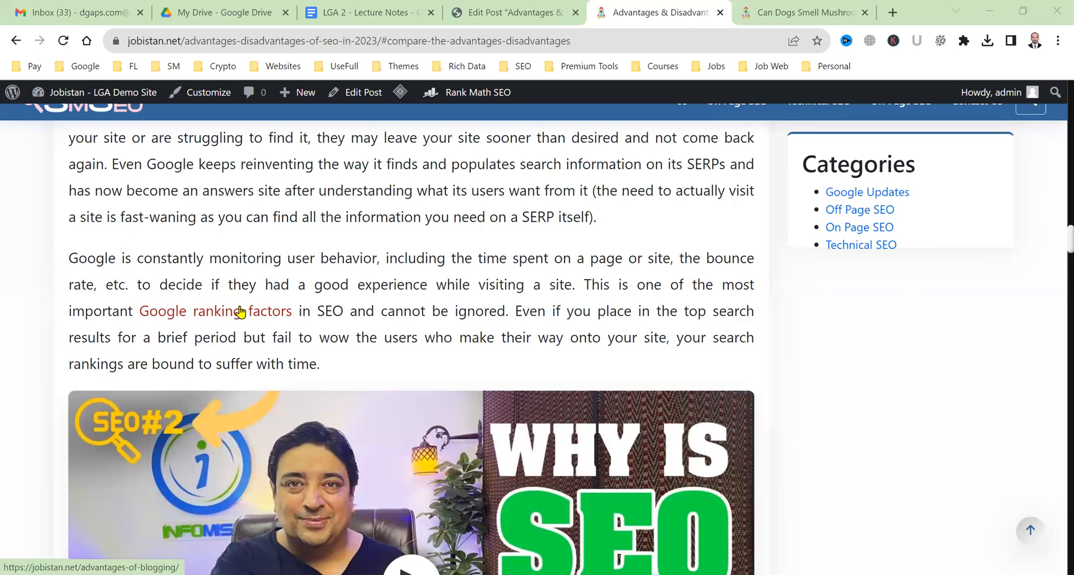
scroll(241, 312, "down", 10)
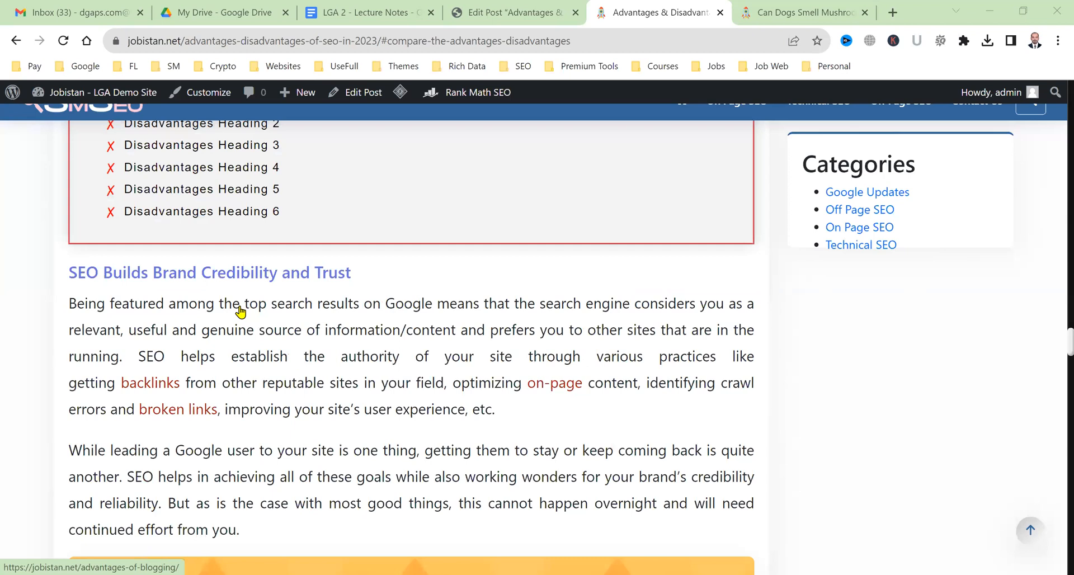
scroll(240, 311, "down", 10)
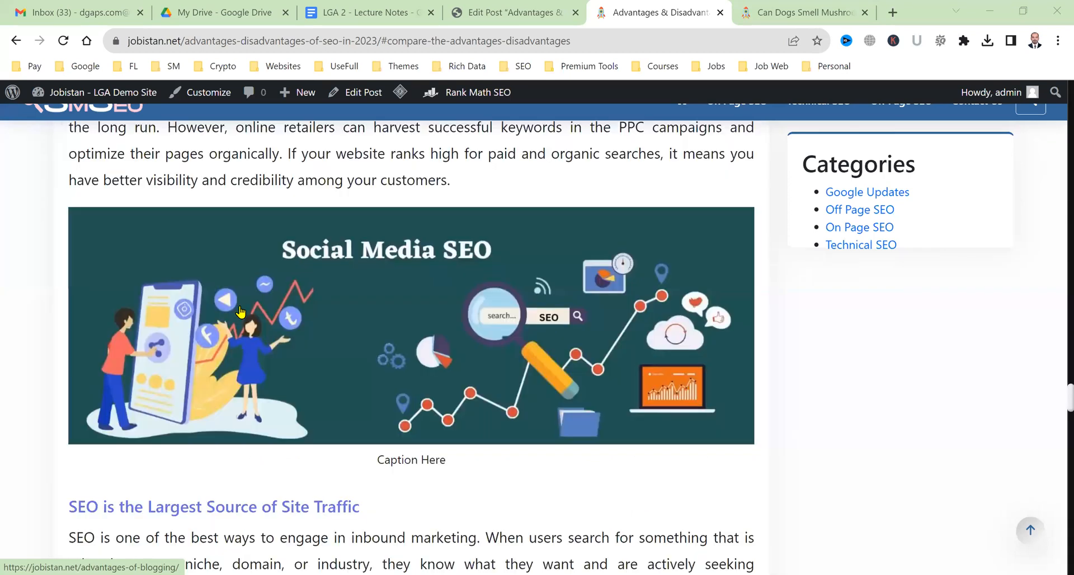
triple_click(459, 460)
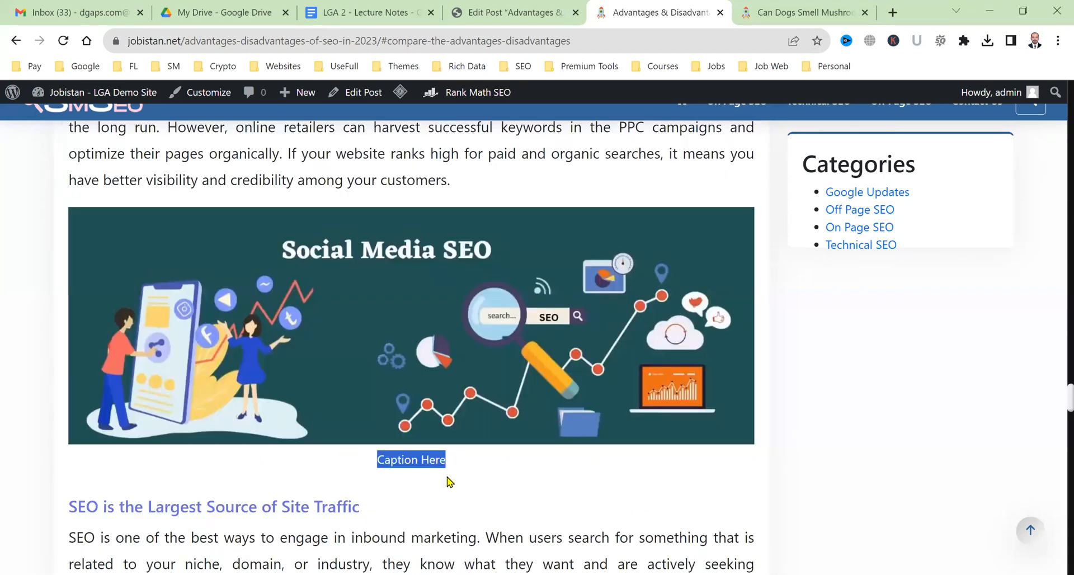
left_click(451, 482)
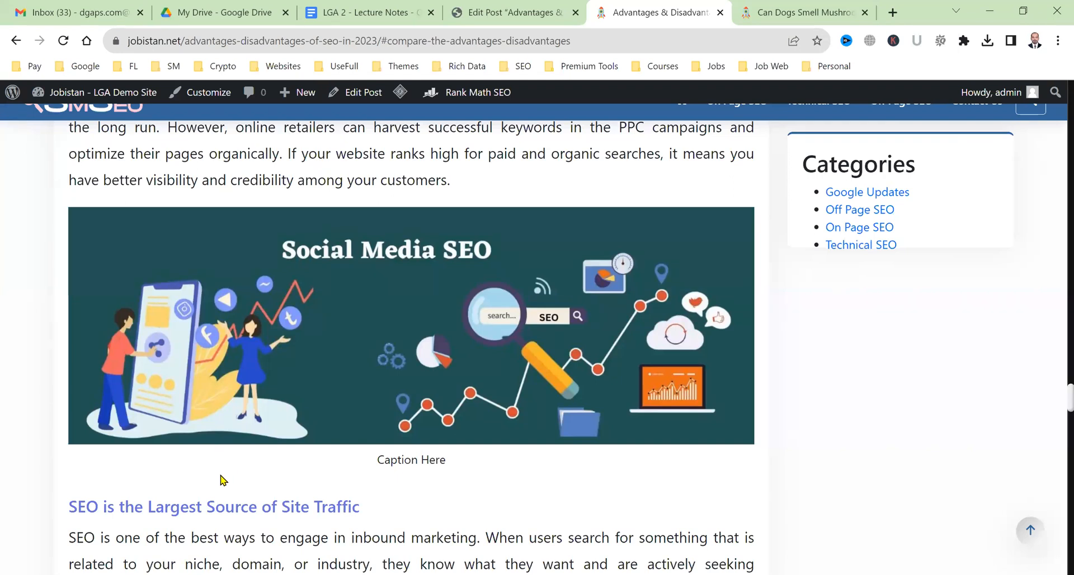
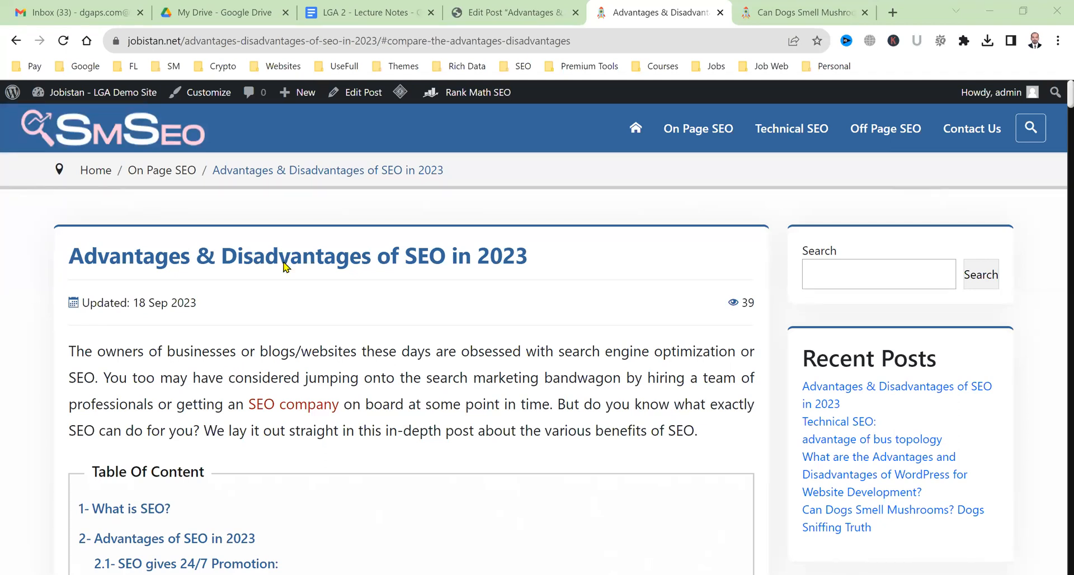
Return to the post editor and search the block inserter for 'dgaps'.
left_click(542, 8)
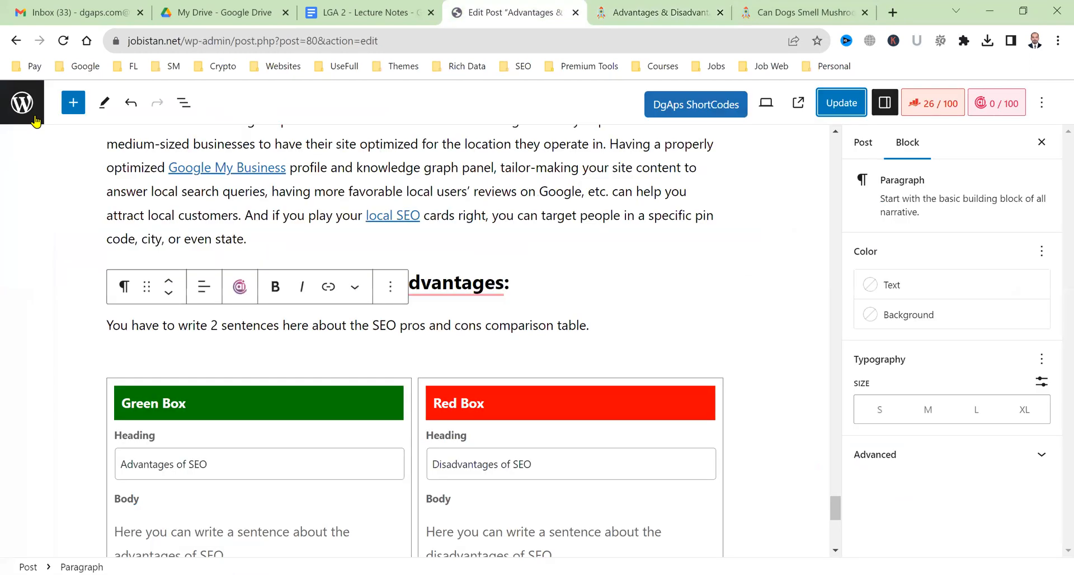
left_click(77, 106)
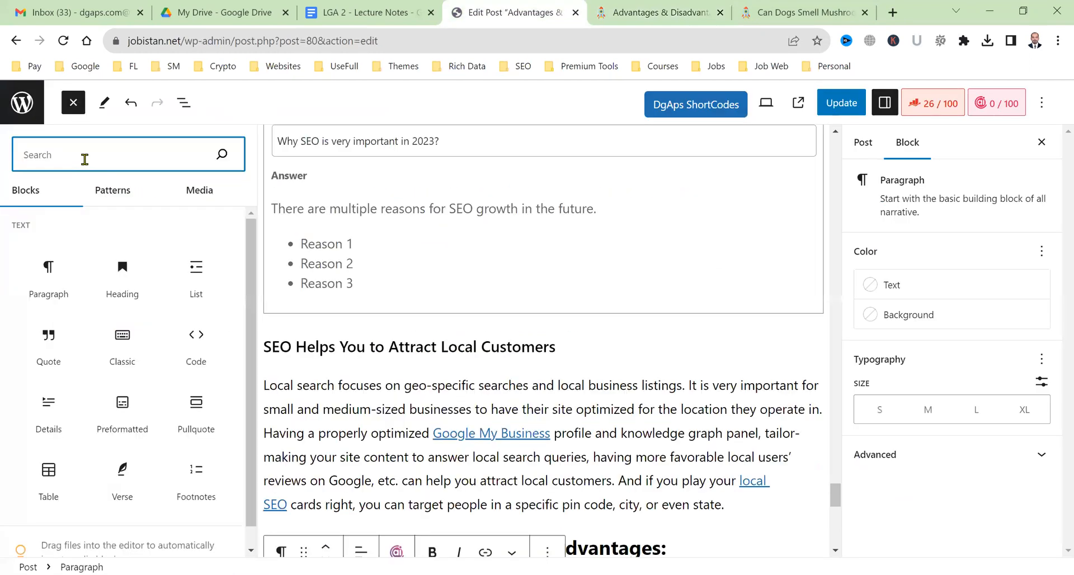
type("dgaps")
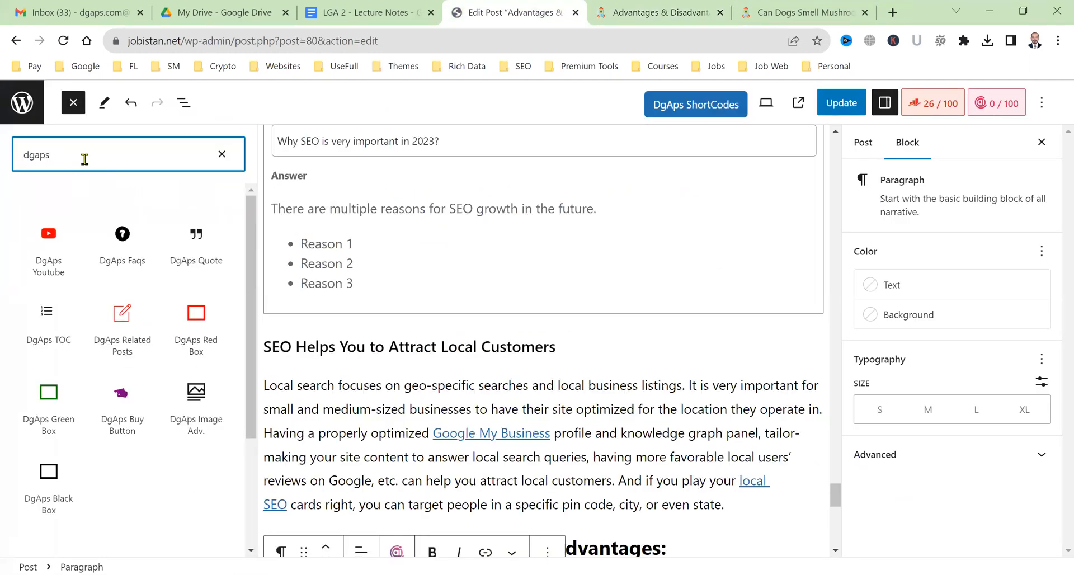
mouse_move(64, 275)
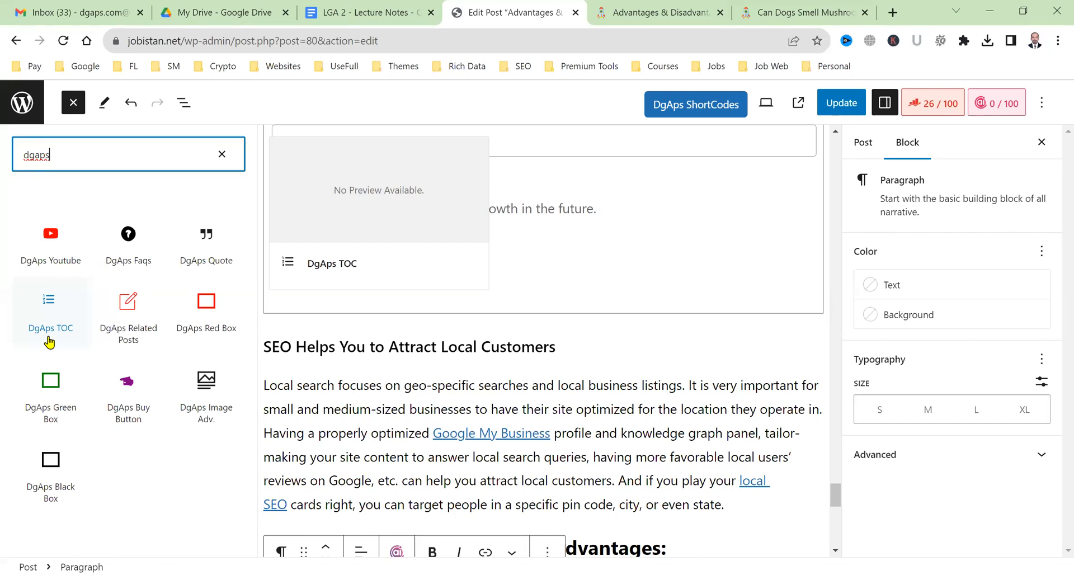
left_click(1061, 209)
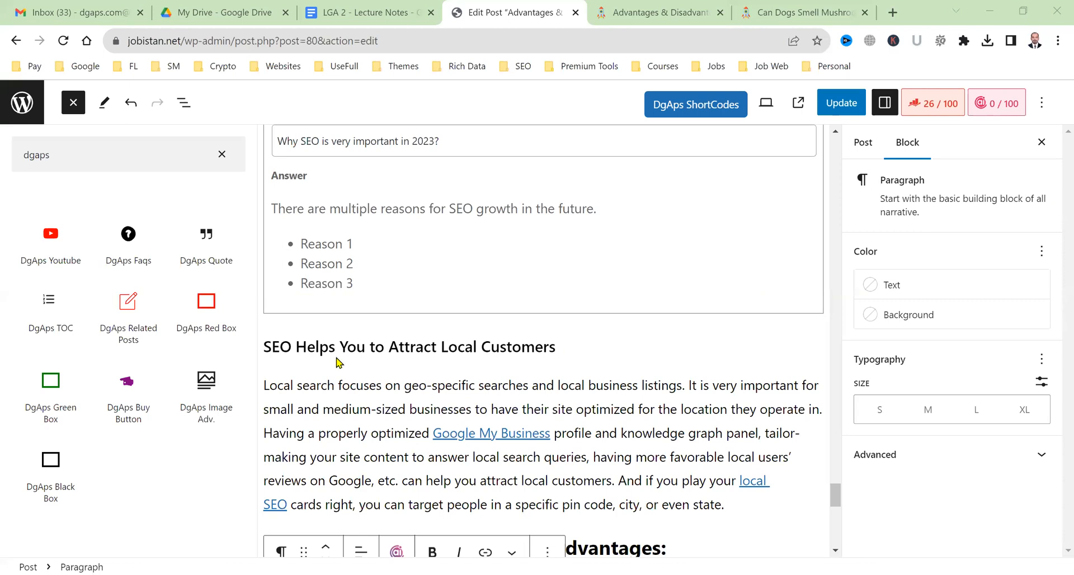
Switch to the published post and scroll through its table of contents.
scroll(350, 362, "up", 10)
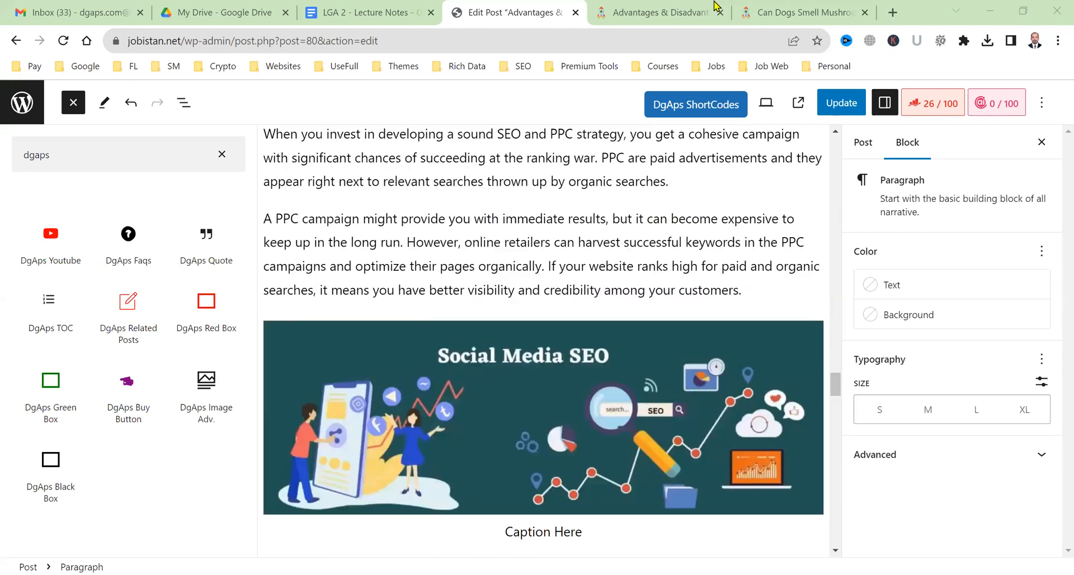
scroll(481, 300, "up", 5)
key("ctrl+Tab")
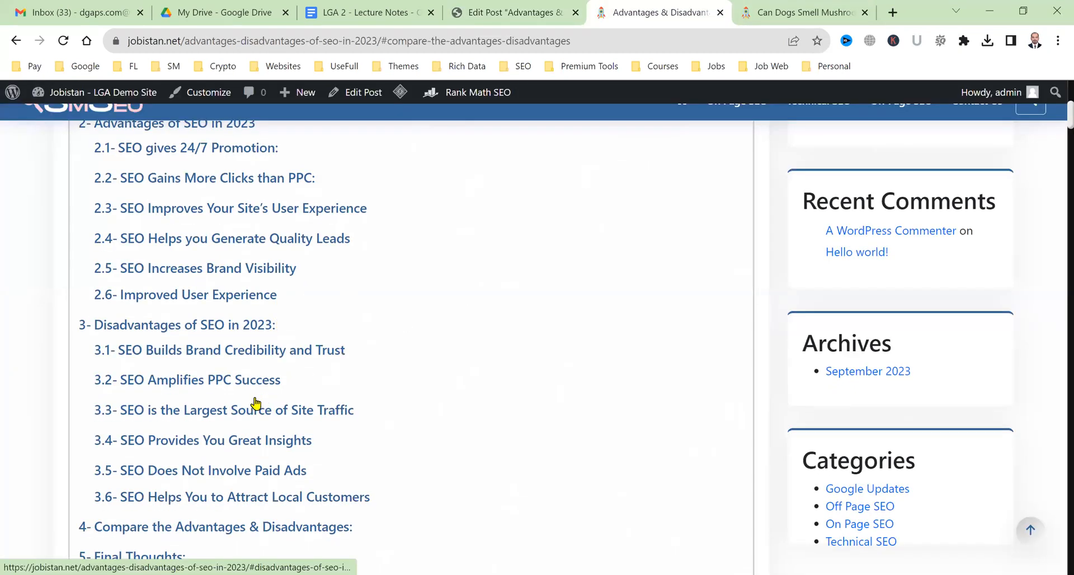
scroll(257, 405, "down", 4)
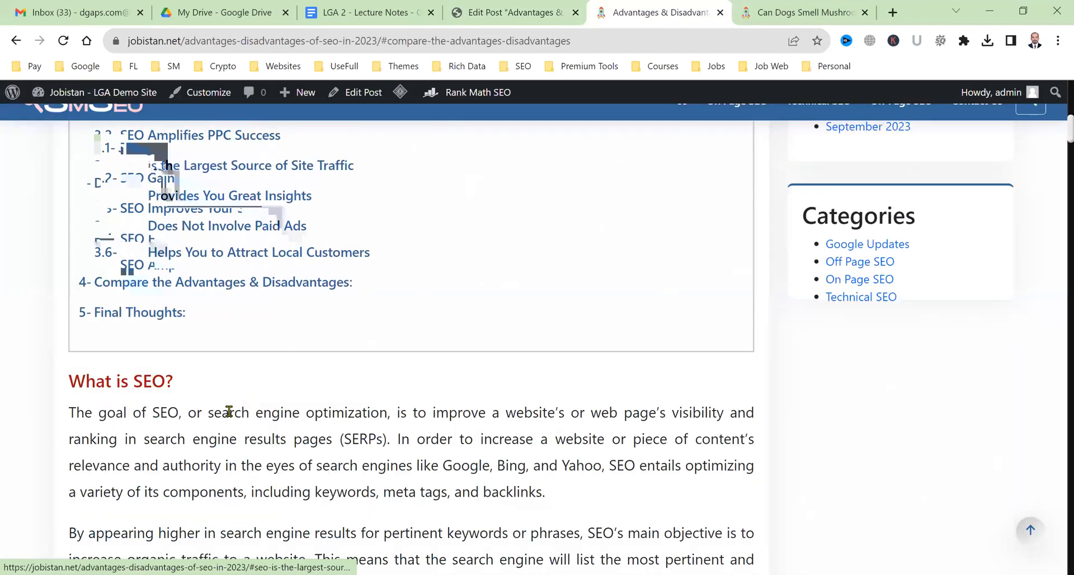
scroll(233, 409, "up", 5)
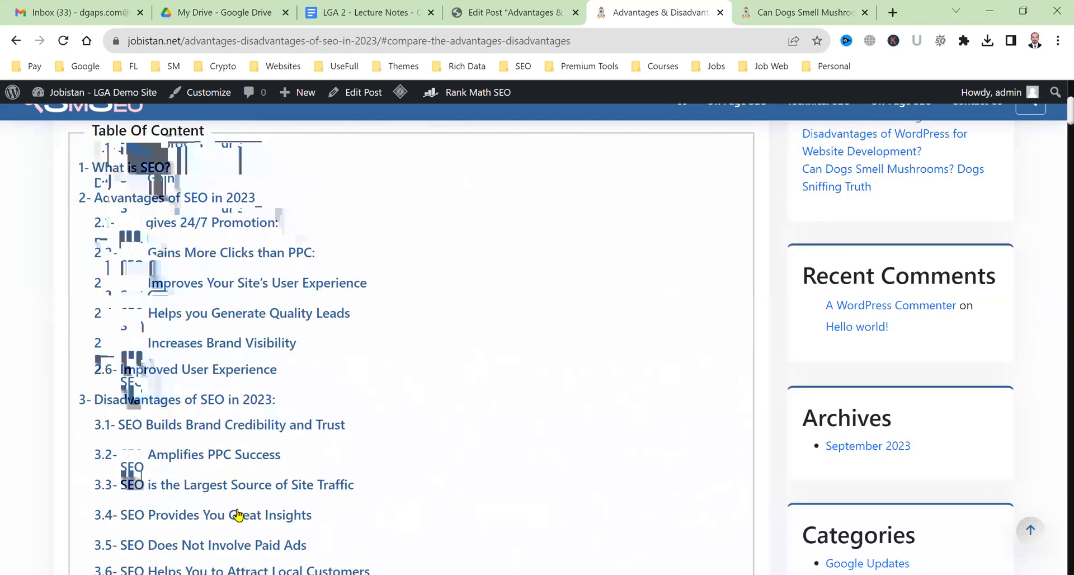
scroll(234, 513, "up", 3)
Glance at the editor, then return to the live post and review its table of contents again.
left_click(503, 8)
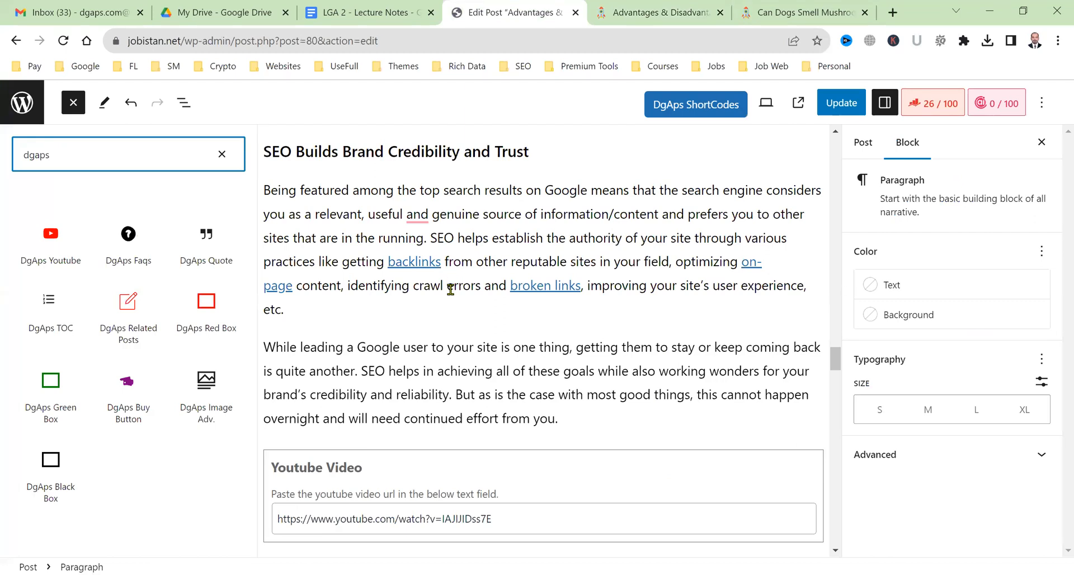
left_click(687, 6)
scroll(144, 522, "up", 7)
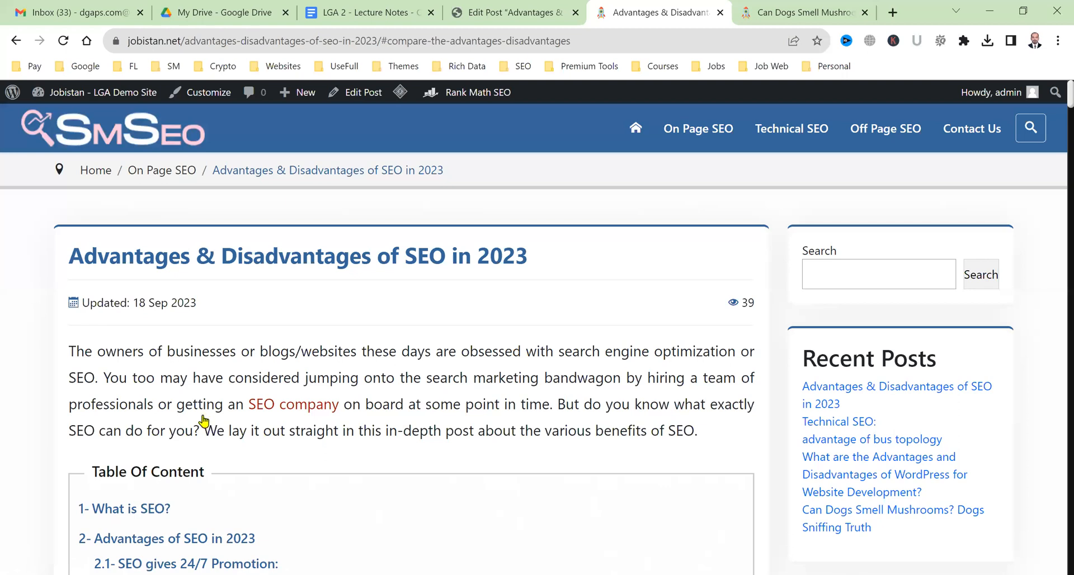
scroll(305, 458, "down", 10)
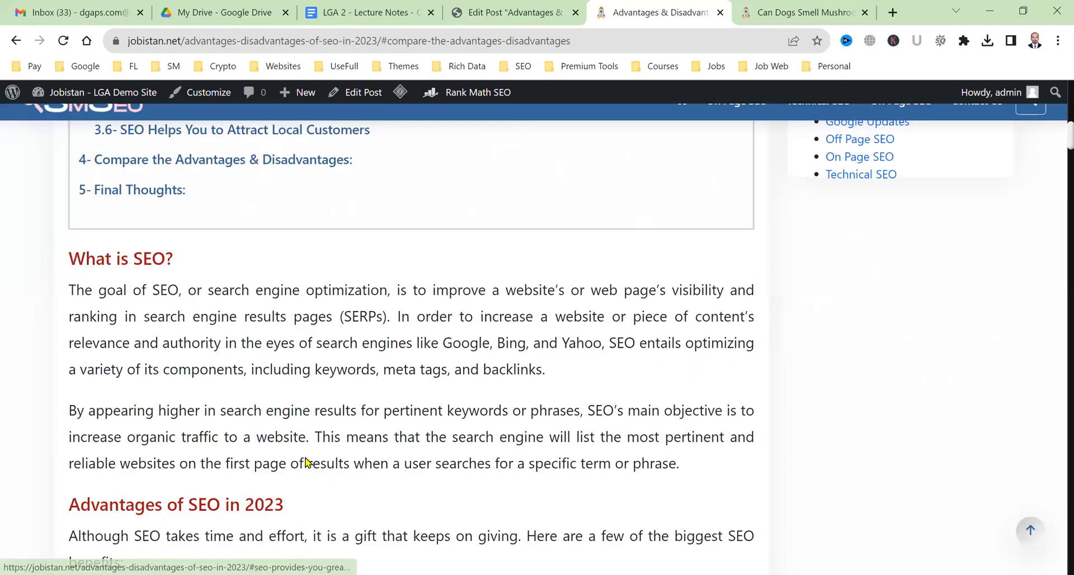
scroll(305, 460, "up", 10)
scroll(306, 460, "down", 4)
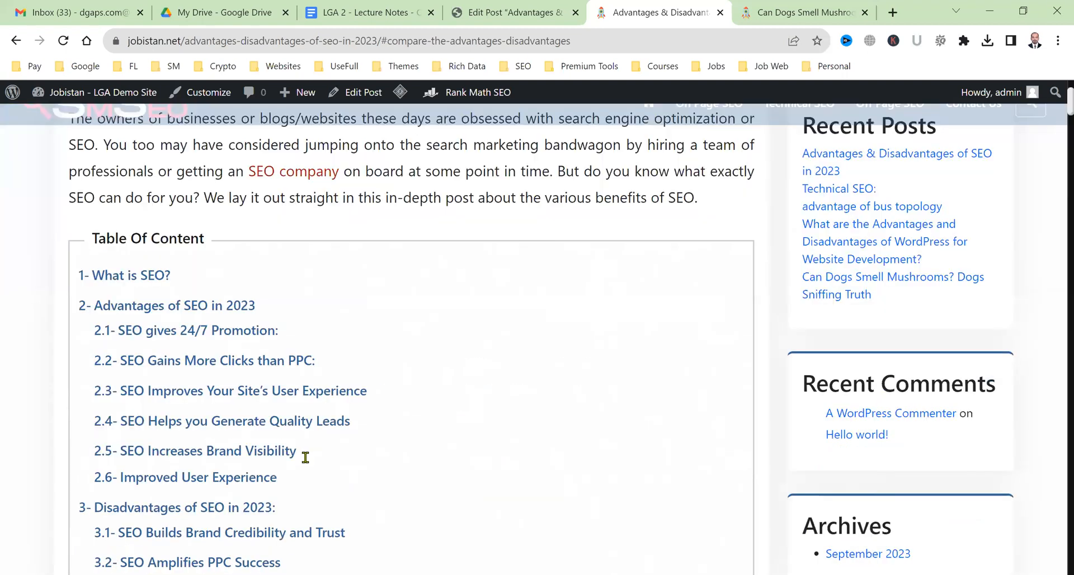
scroll(305, 462, "down", 7)
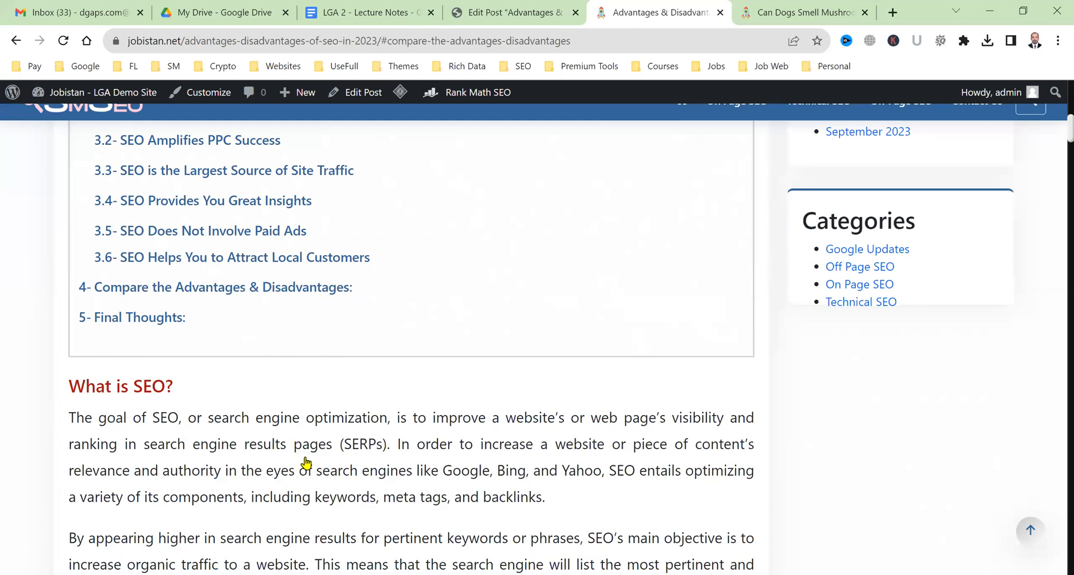
scroll(306, 460, "up", 7)
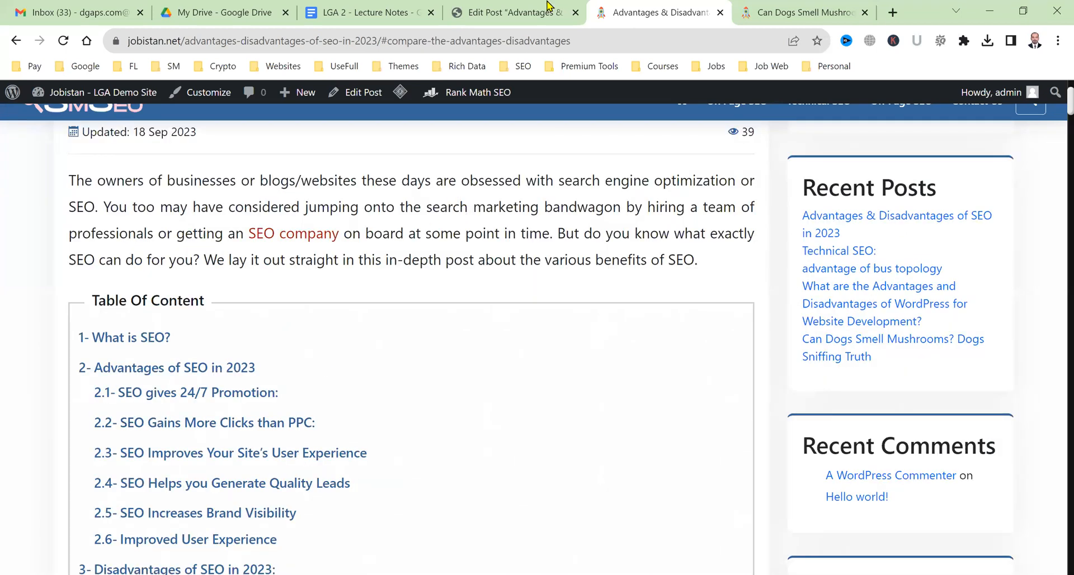
Switch back to the Edit Post tab with the DgAps blocks still listed.
left_click(515, 12)
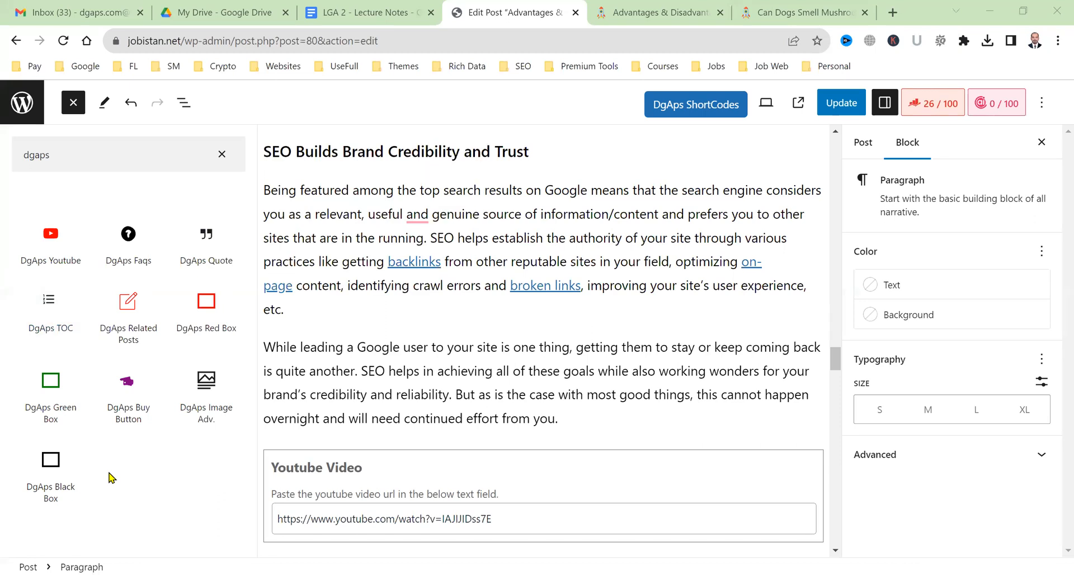
Clear the 'dgaps' block search and scroll the full block list to the DGAPS section and back.
left_click(216, 161)
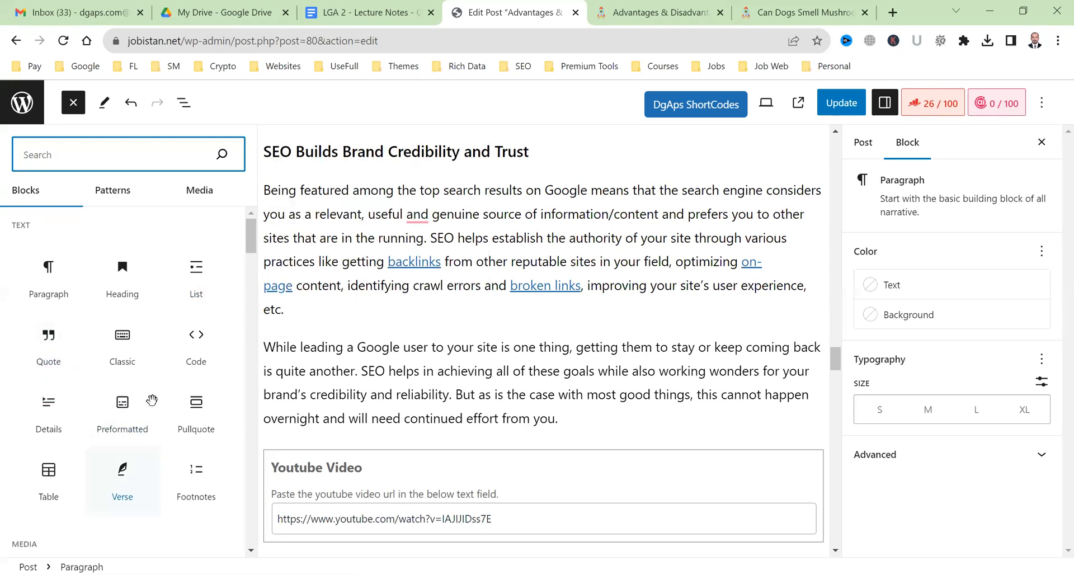
scroll(125, 374, "down", 15)
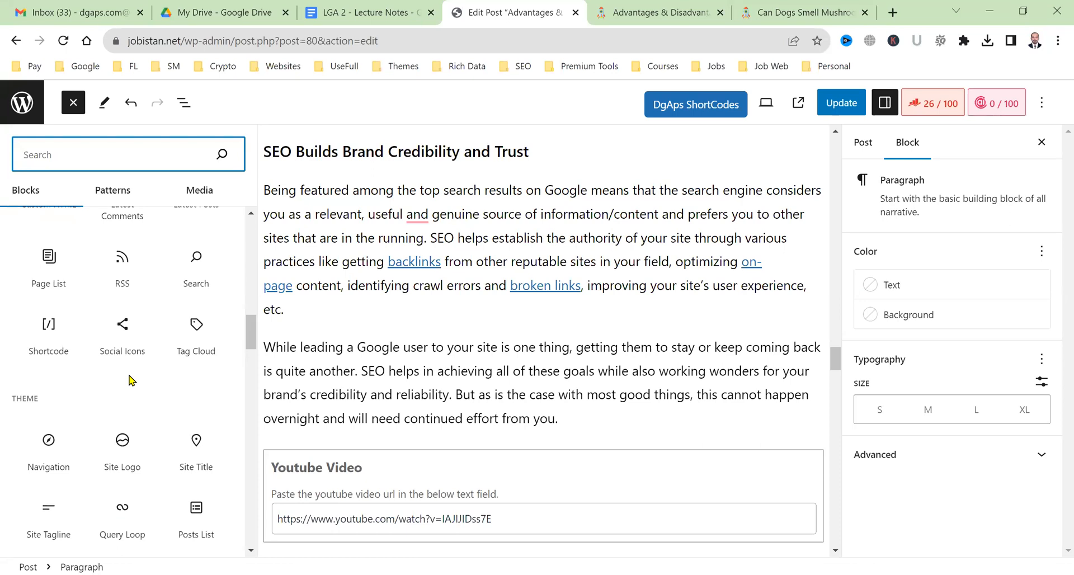
scroll(129, 381, "down", 8)
scroll(128, 375, "down", 10)
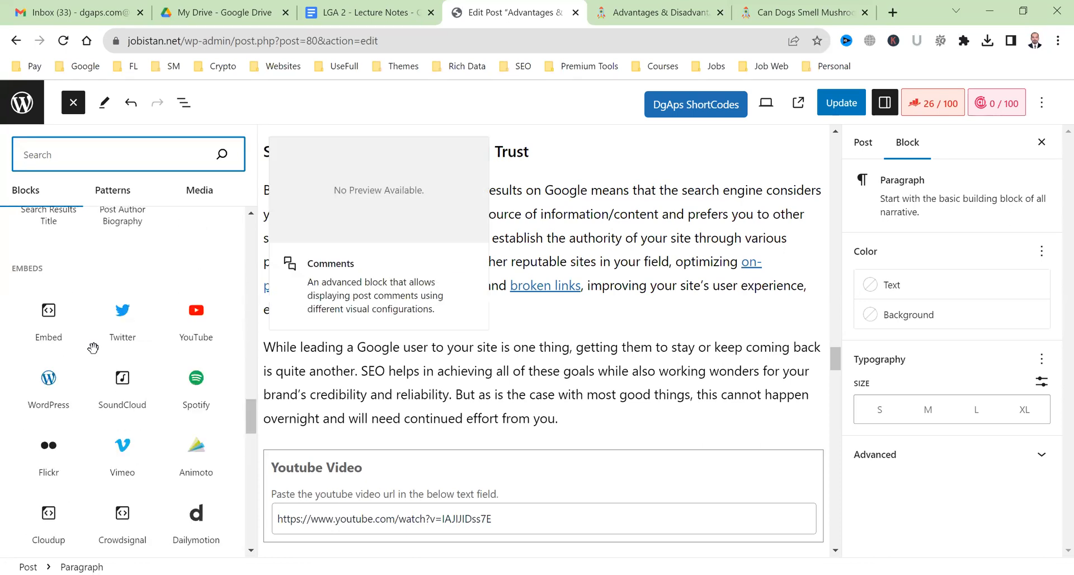
scroll(92, 355, "down", 5)
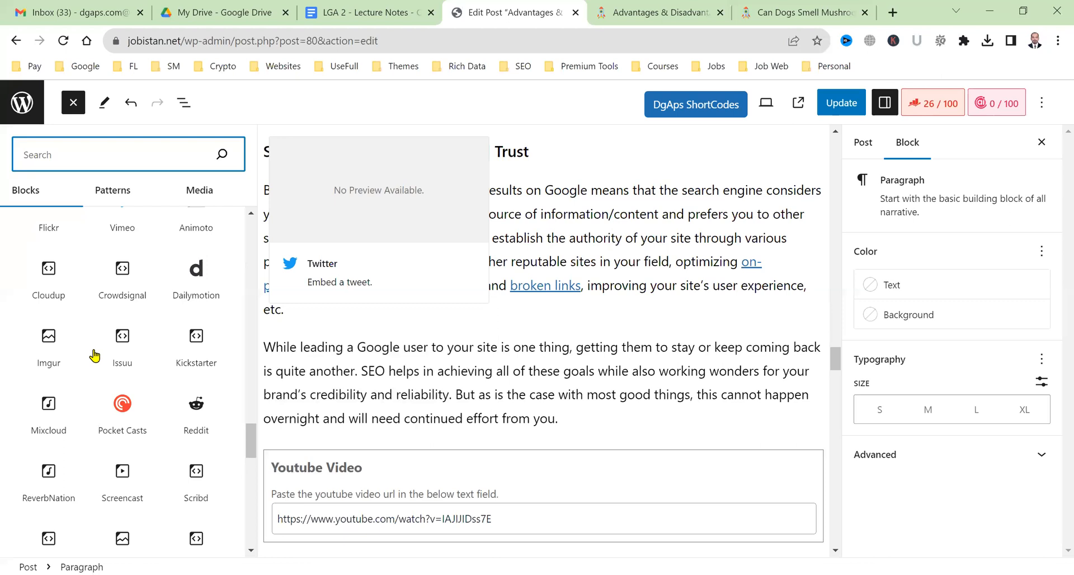
scroll(64, 309, "down", 10)
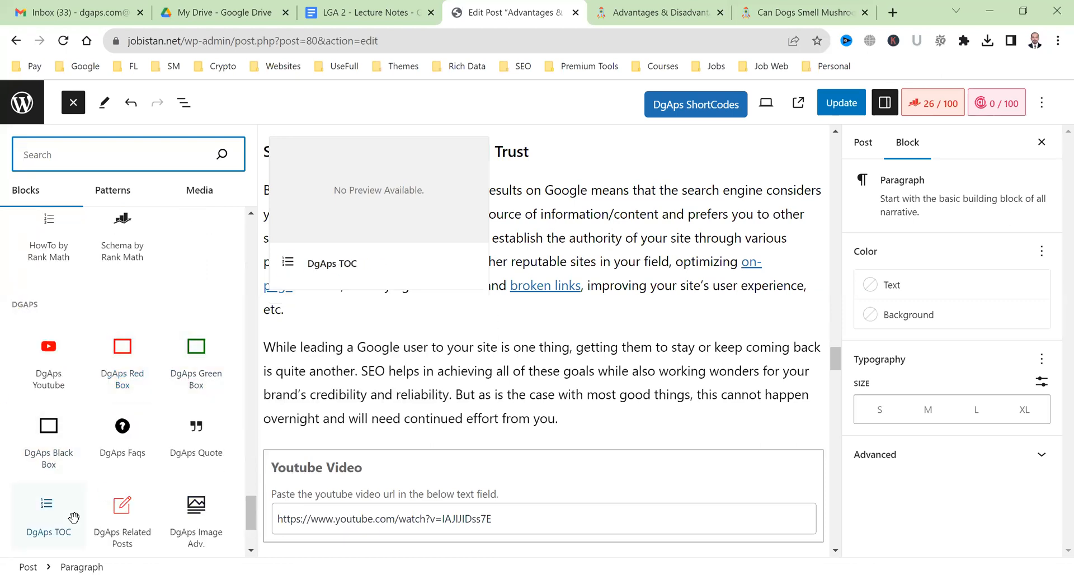
scroll(73, 518, "down", 2)
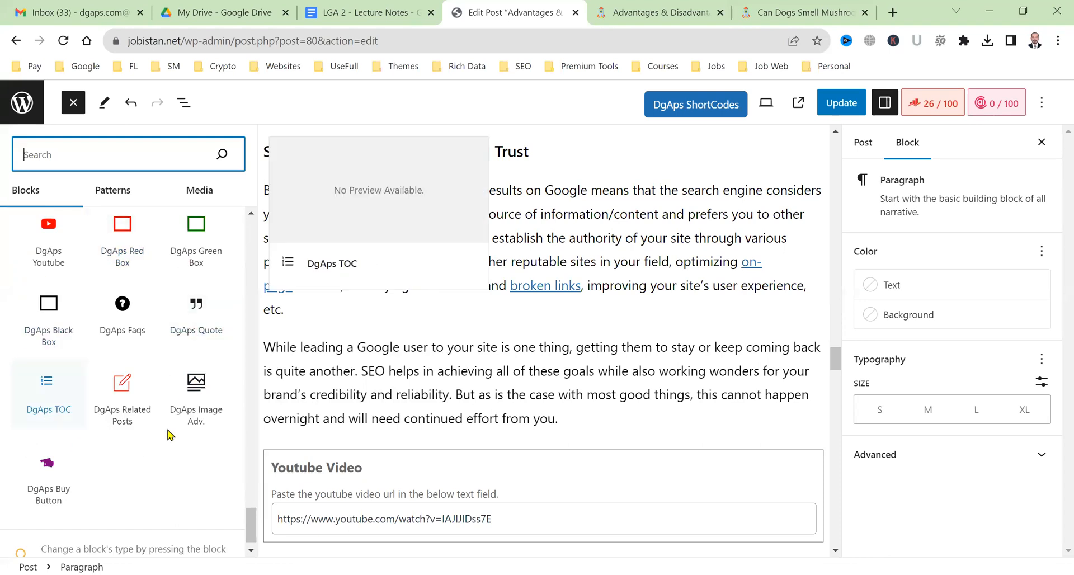
scroll(171, 435, "up", 5)
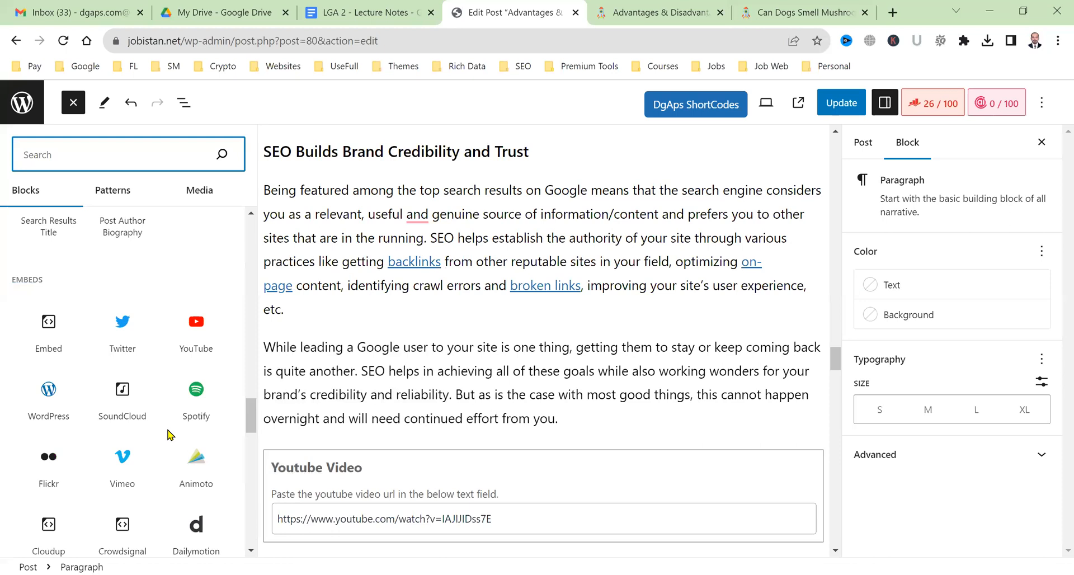
scroll(170, 434, "up", 10)
scroll(170, 435, "up", 2)
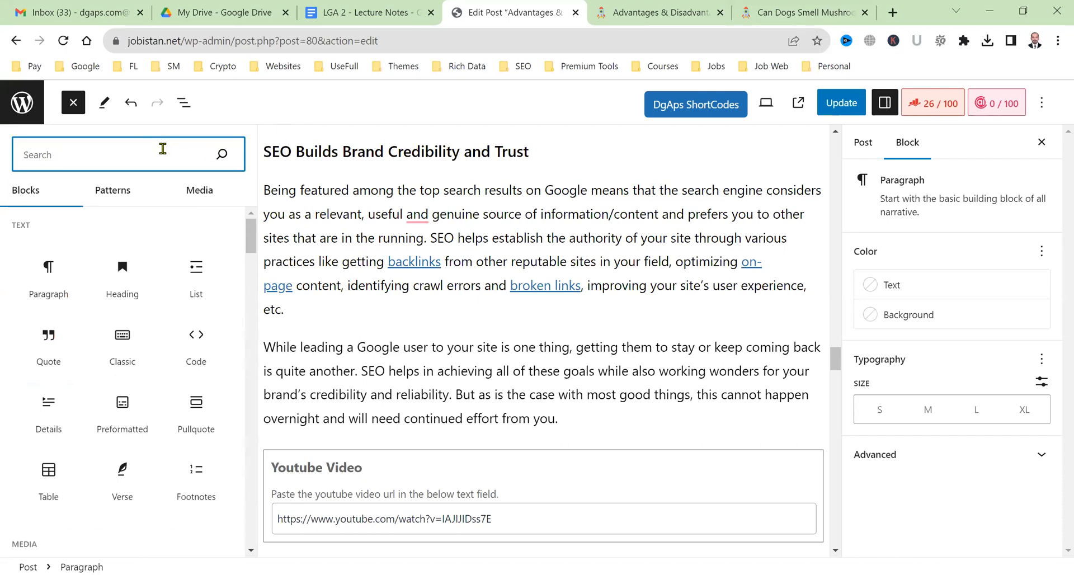
Filter the block inserter to 'dga', then switch to the live post tab.
type("dga")
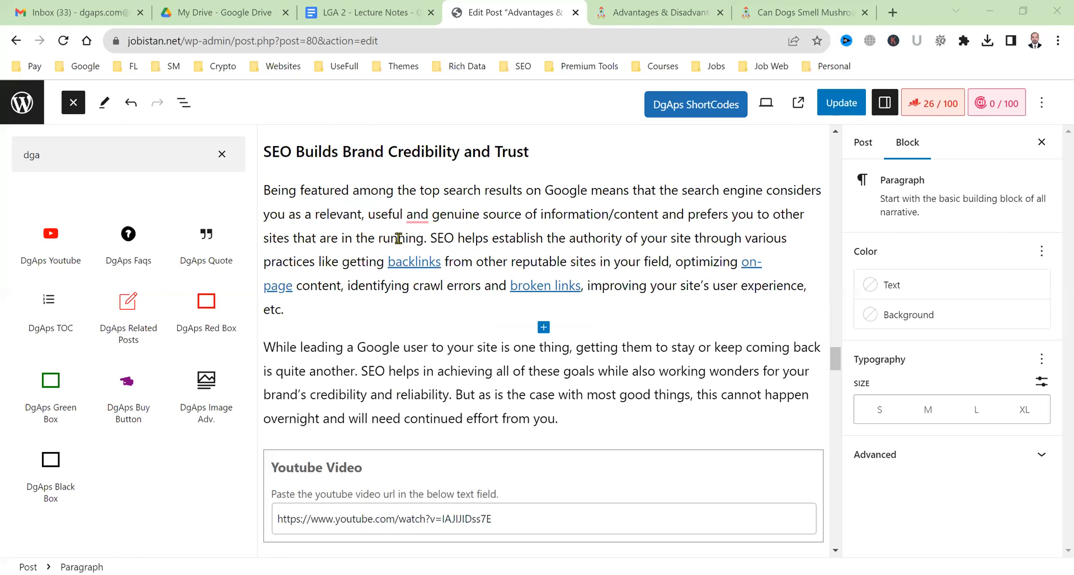
key("ctrl+Tab")
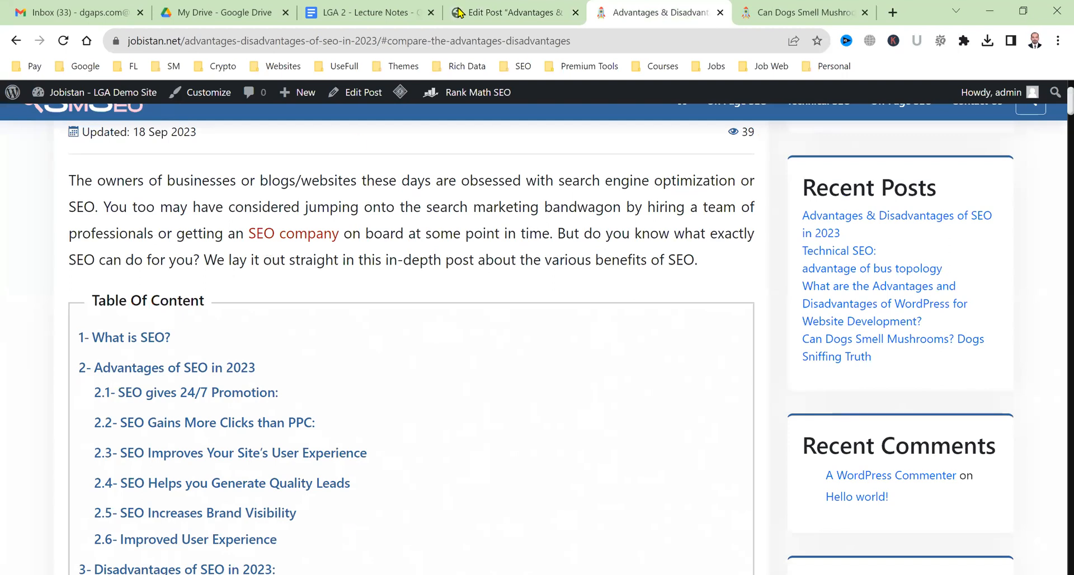
Select the post's slug in the live post's address bar, then return to the editor.
left_click(555, 5)
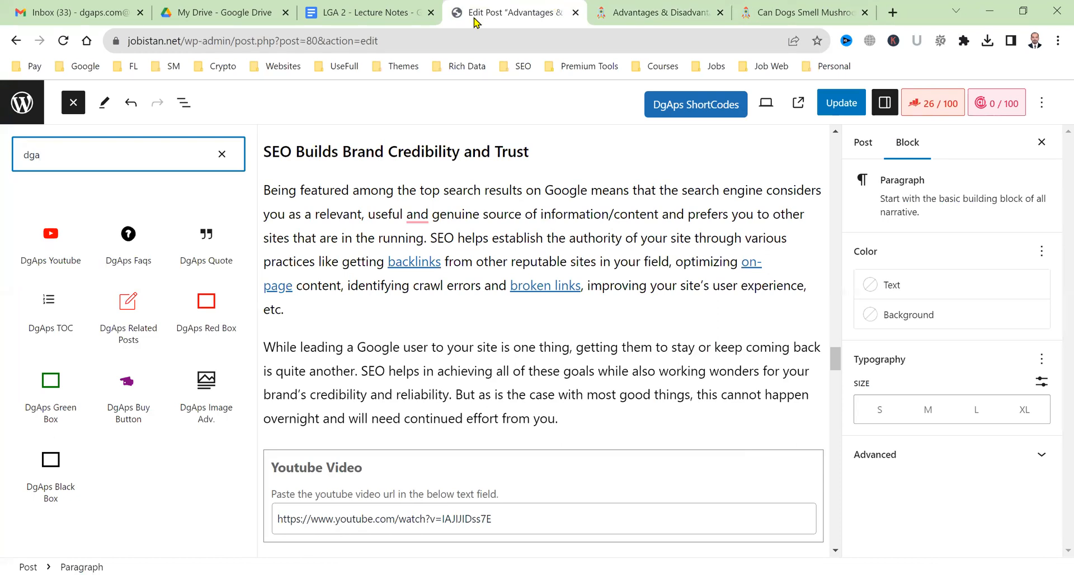
scroll(444, 389, "up", 10)
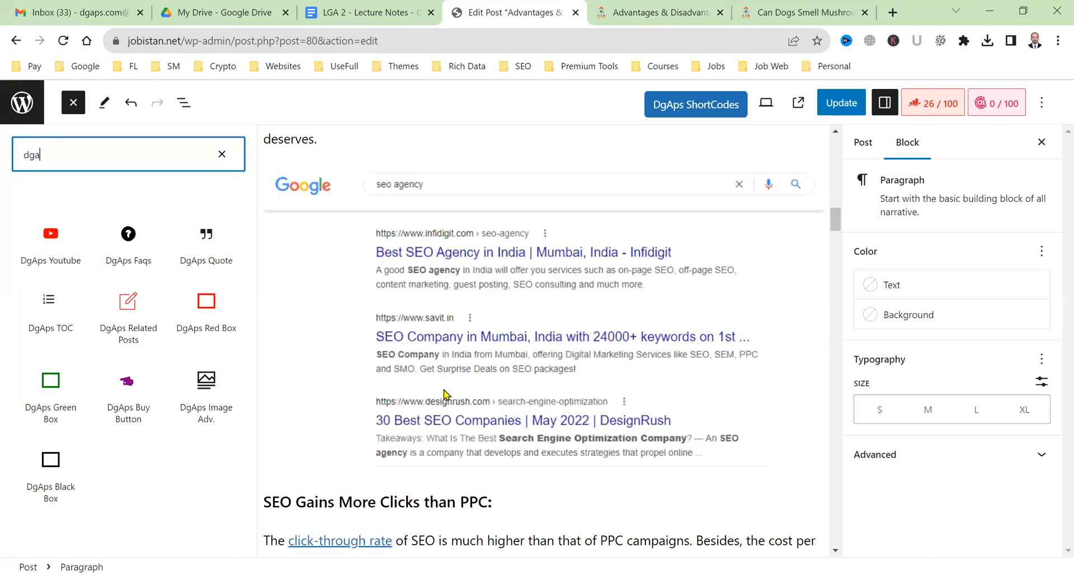
scroll(446, 394, "up", 10)
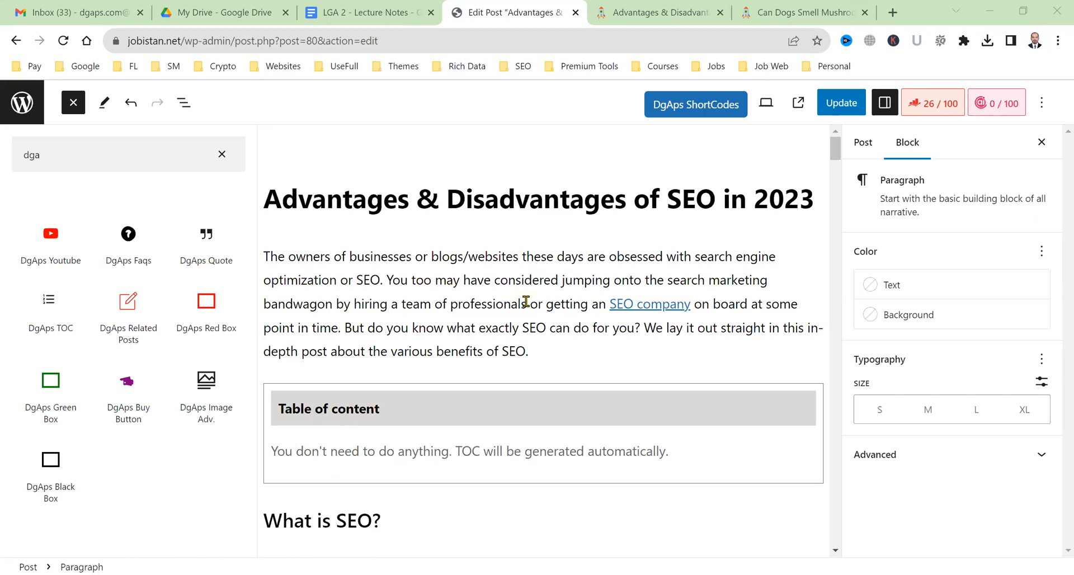
left_click(650, 13)
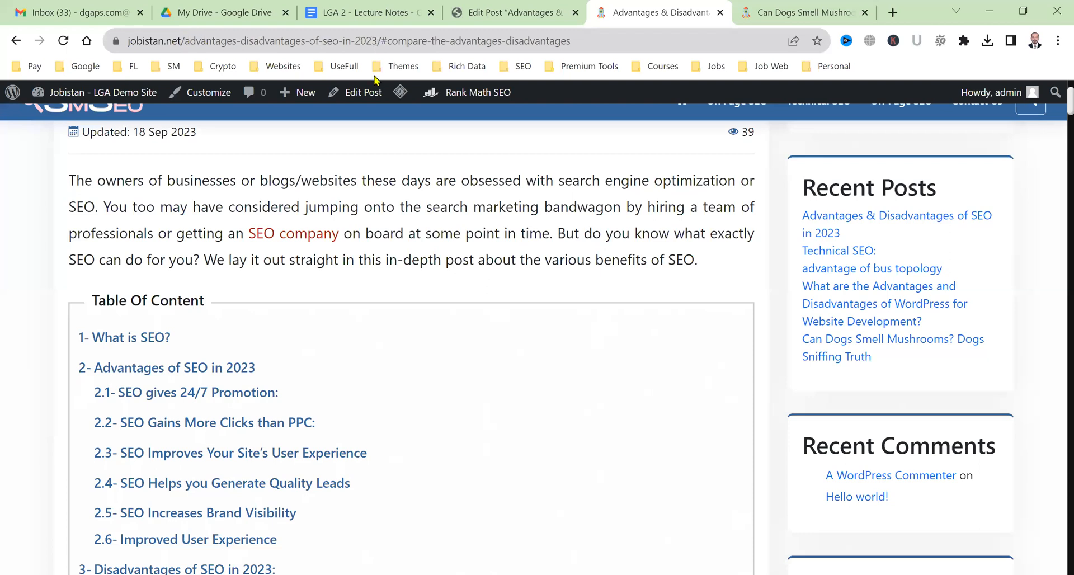
left_click_drag(218, 41, 411, 41)
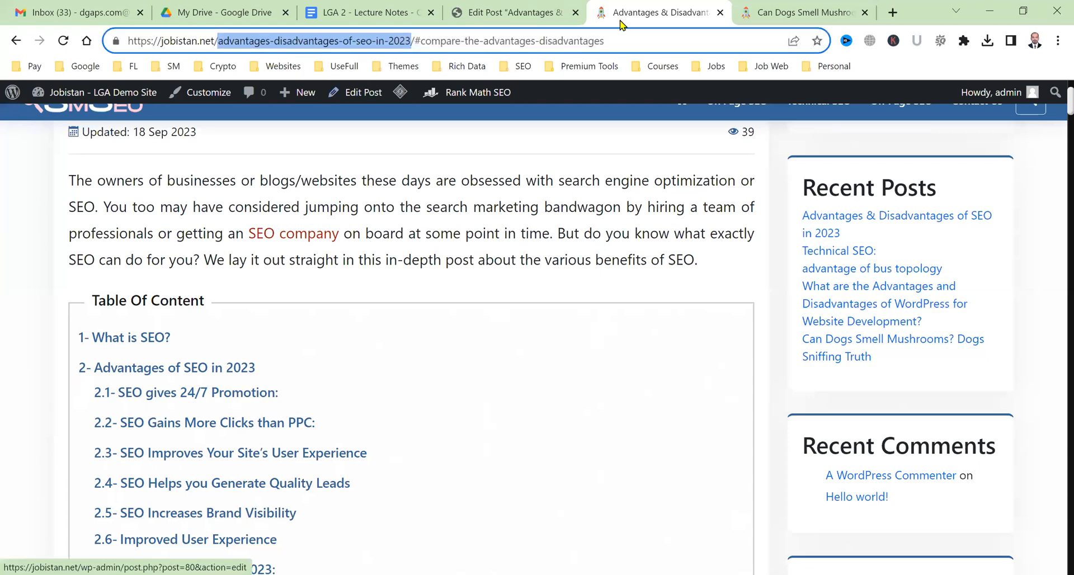
key("ctrl+shift+Tab")
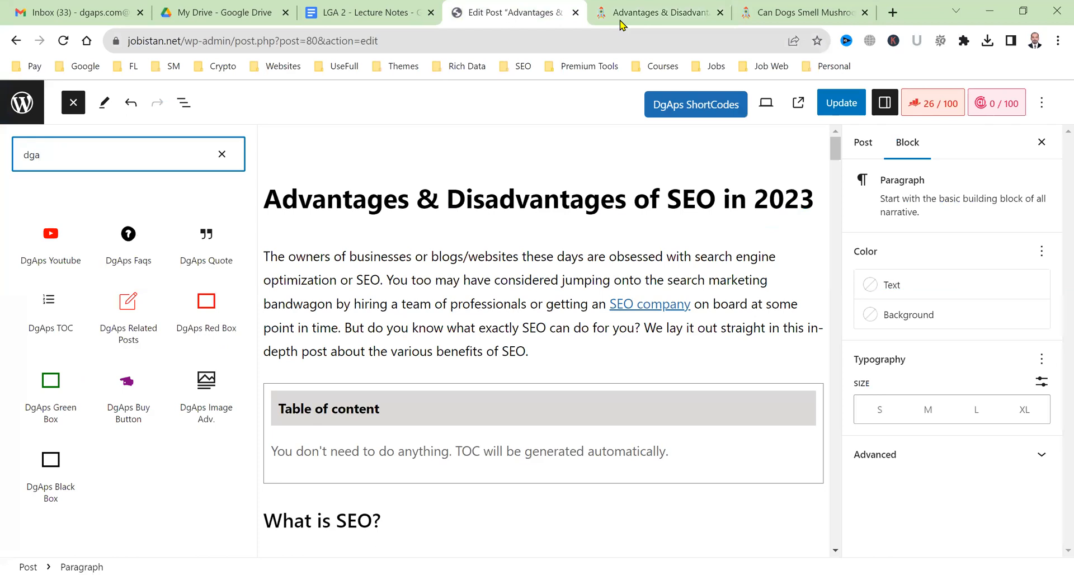
Remove '-in-2023' from the post permalink, leaving 'advantages-disadvantages-of-seo', and update the post.
left_click(855, 144)
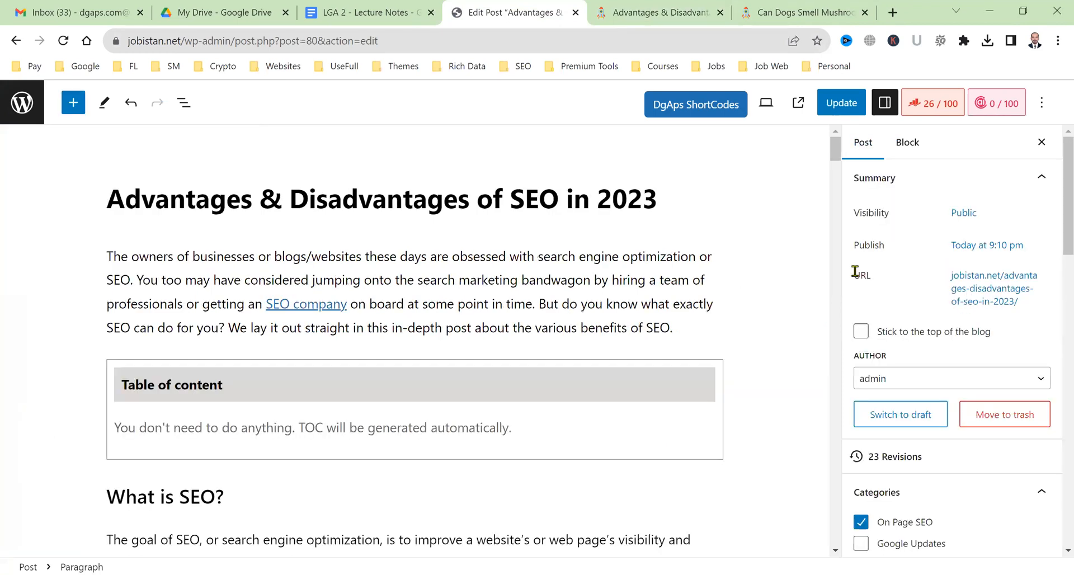
left_click(1015, 289)
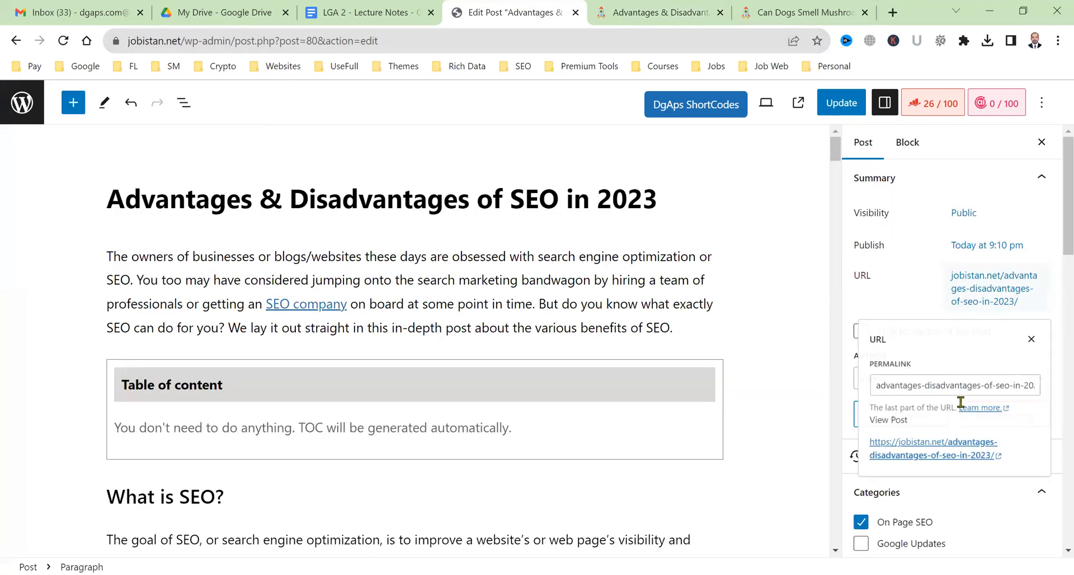
left_click_drag(1009, 389, 1057, 395)
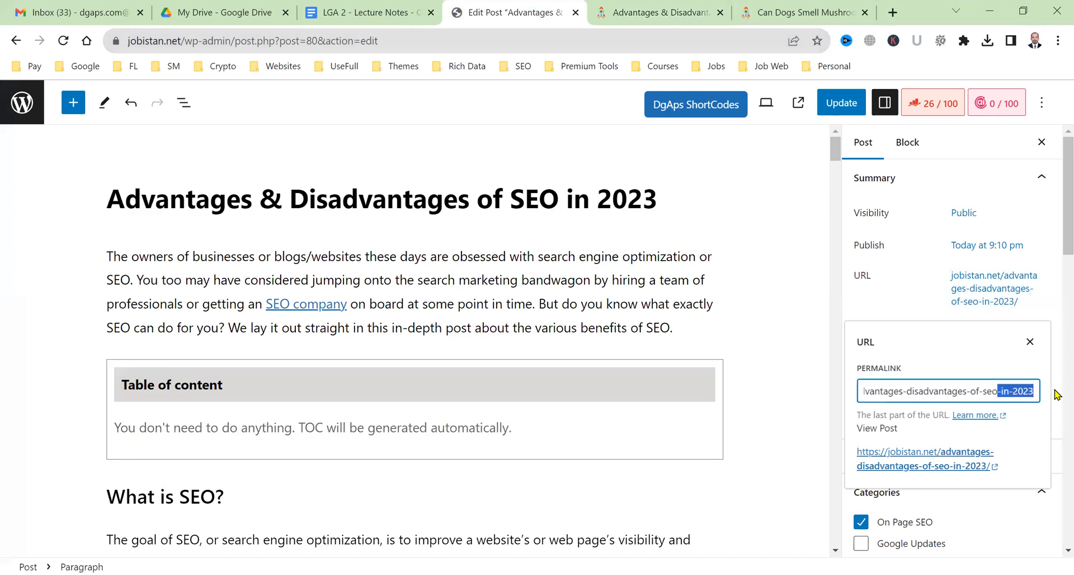
key("BackSpace")
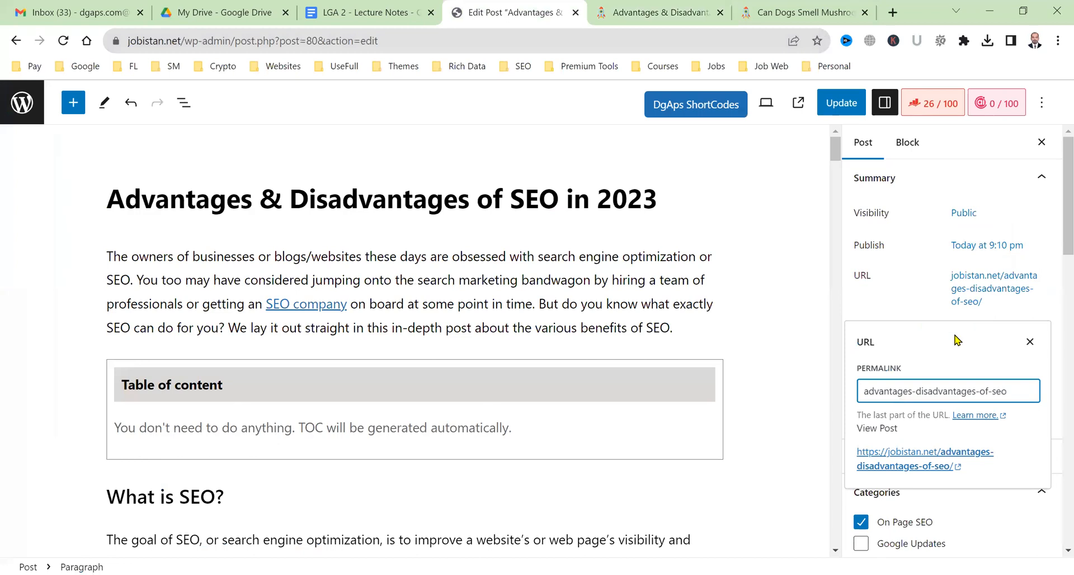
left_click(831, 247)
left_click(838, 104)
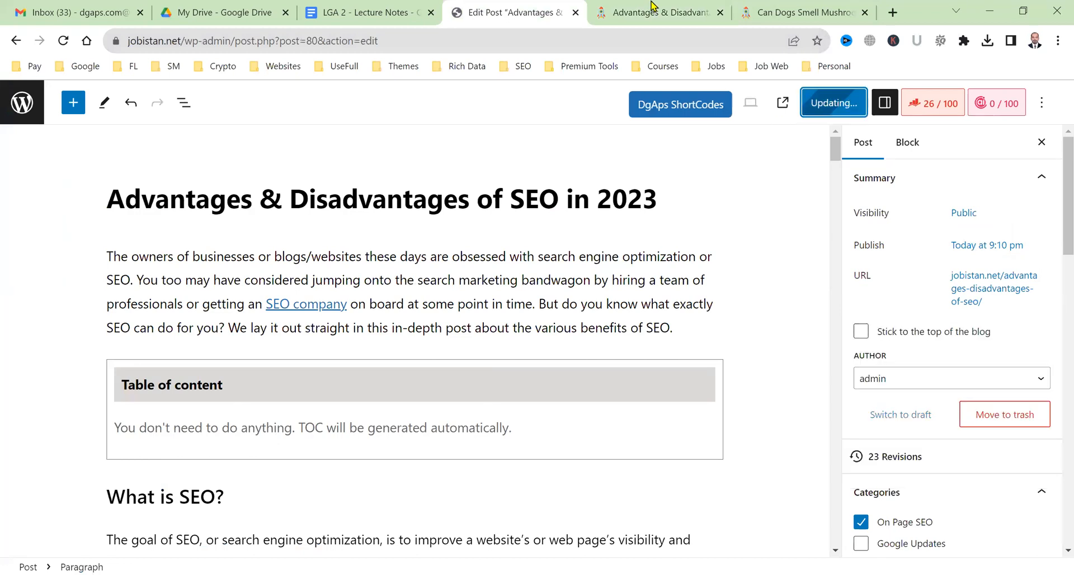
left_click(651, 7)
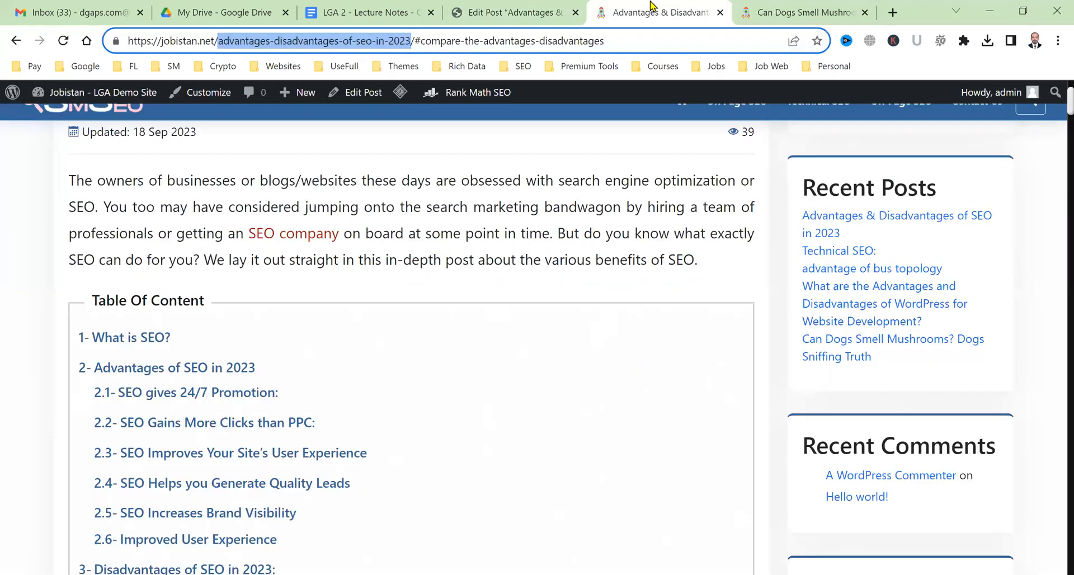
Load the live post at jobistan.net/advantages-disadvantages-of-seo without the in-2023 ending.
left_click(375, 41)
left_click(412, 41, "shift")
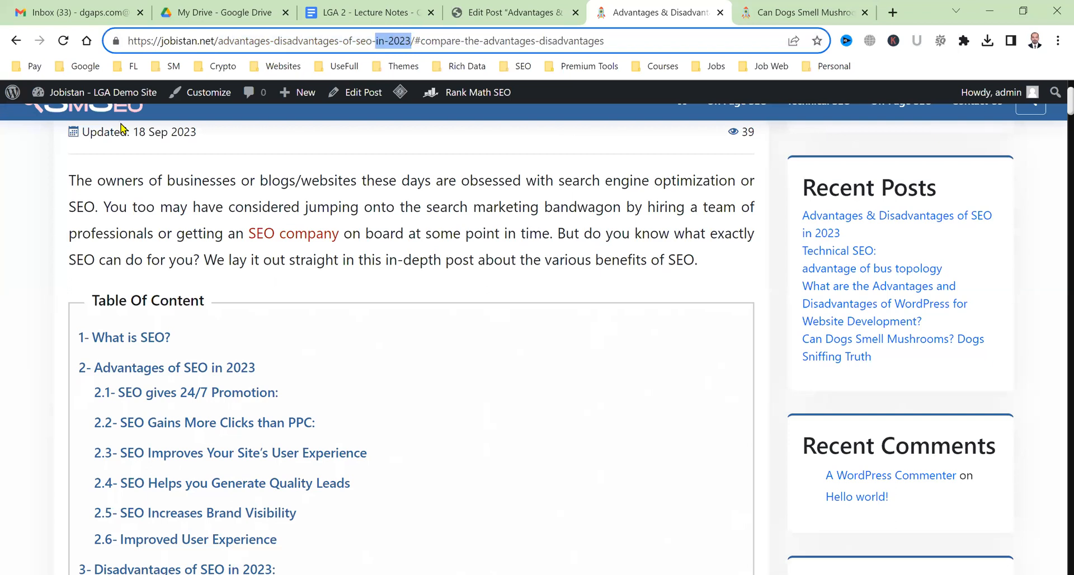
key("BackSpace")
key("BackSpace")
key("Return")
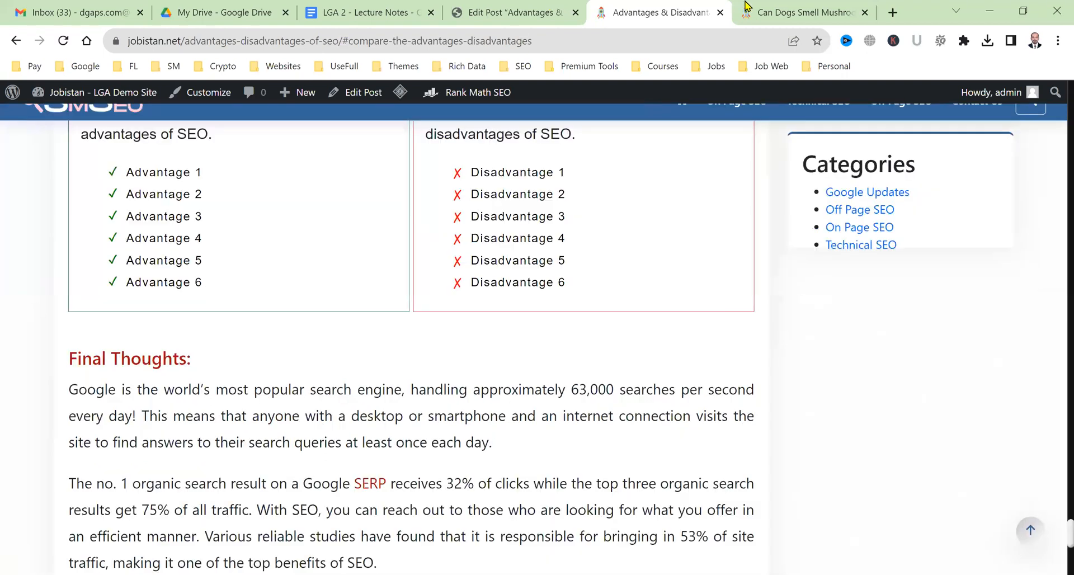
Leave the post editor for the all-posts list.
left_click(529, 5)
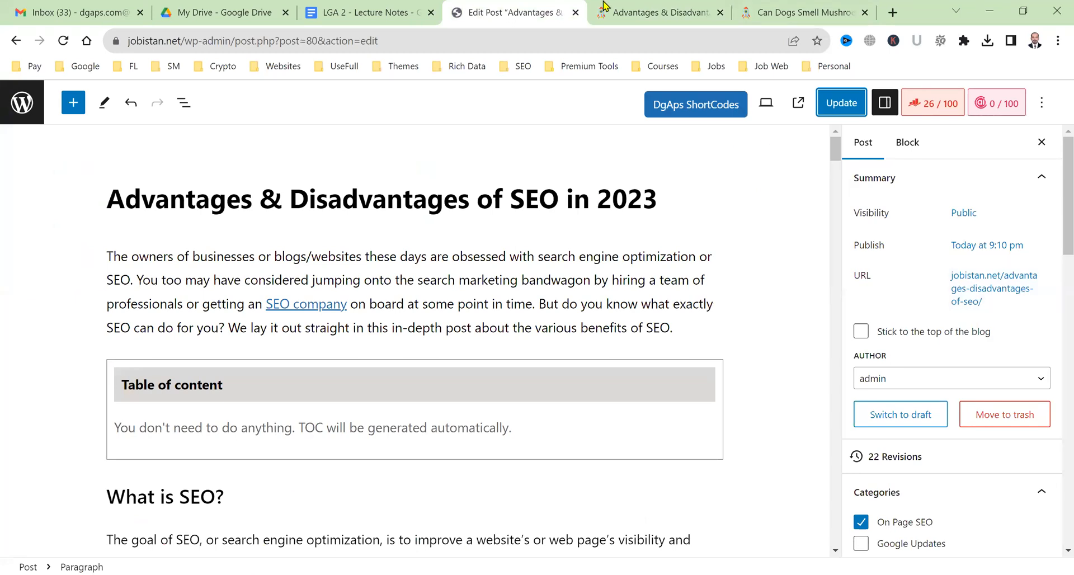
mouse_move(606, 6)
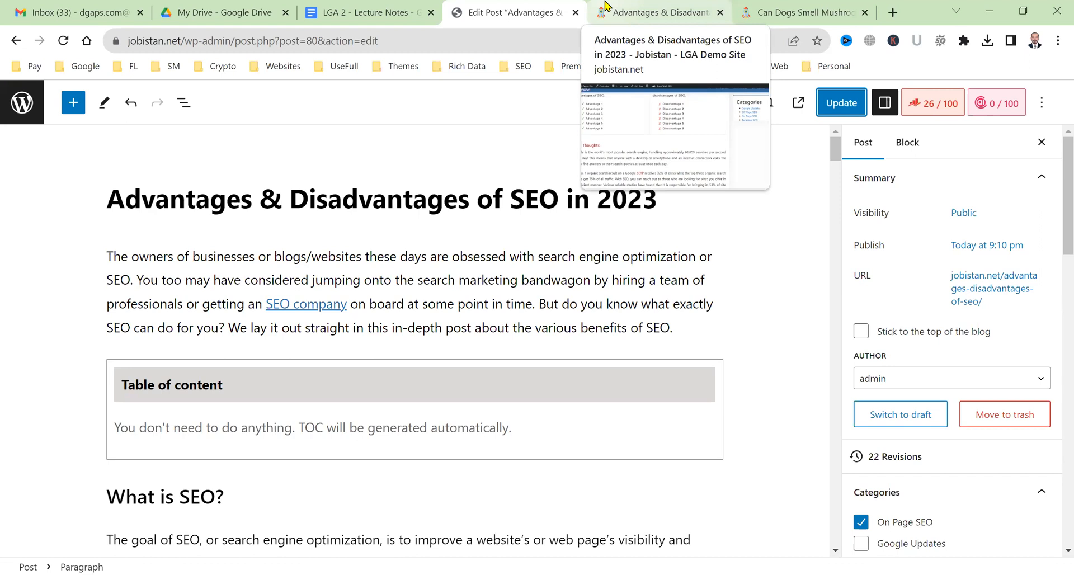
left_click(25, 99)
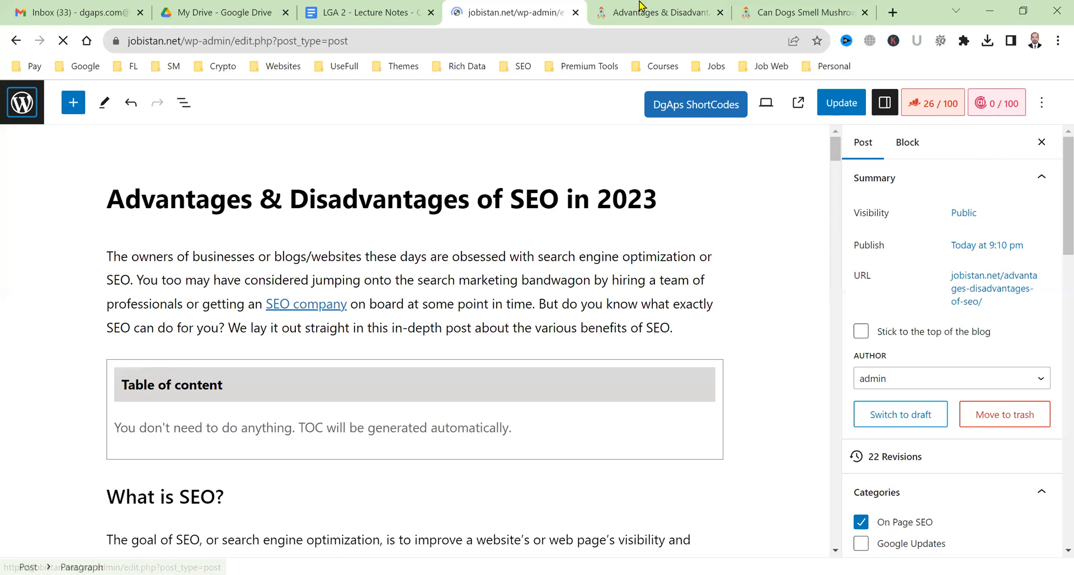
Move the Log In tab after the homepage and scroll through the Jobistan homepage's SEO posts.
left_click(671, 8)
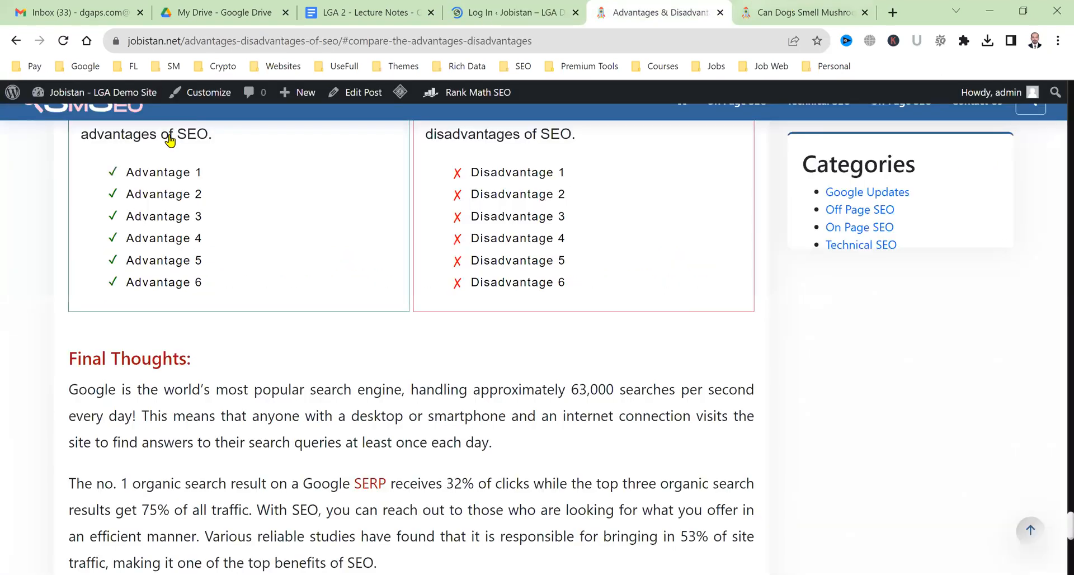
key("ctrl+Tab")
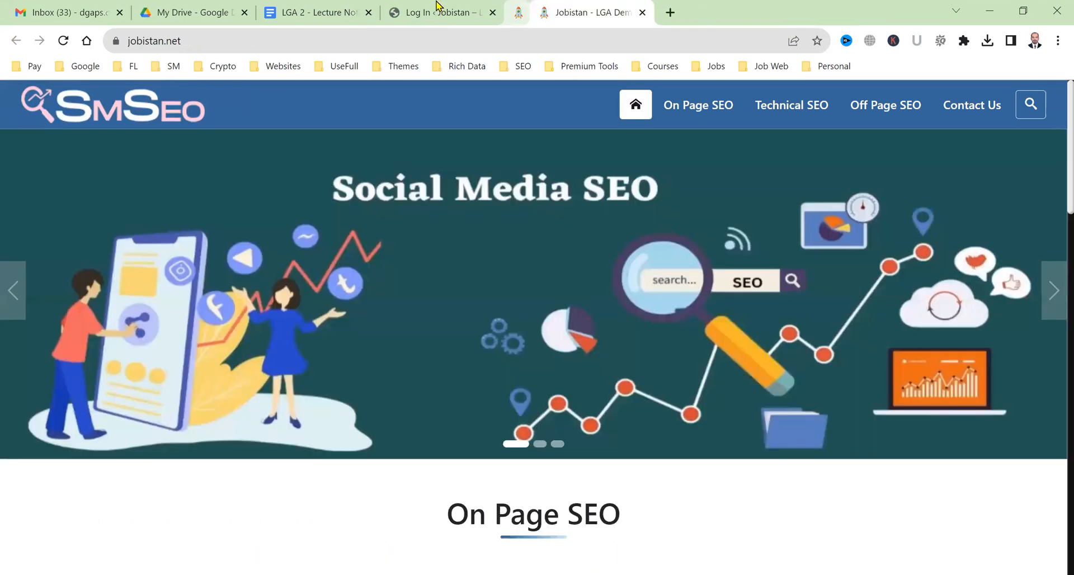
left_click_drag(437, 5, 562, 6)
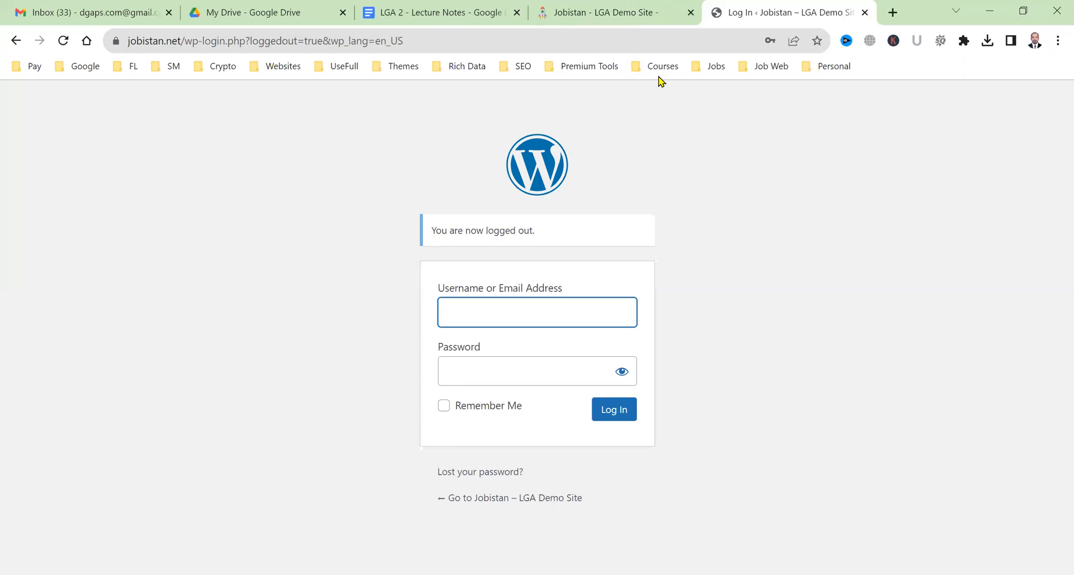
left_click(652, 12)
scroll(506, 389, "down", 15)
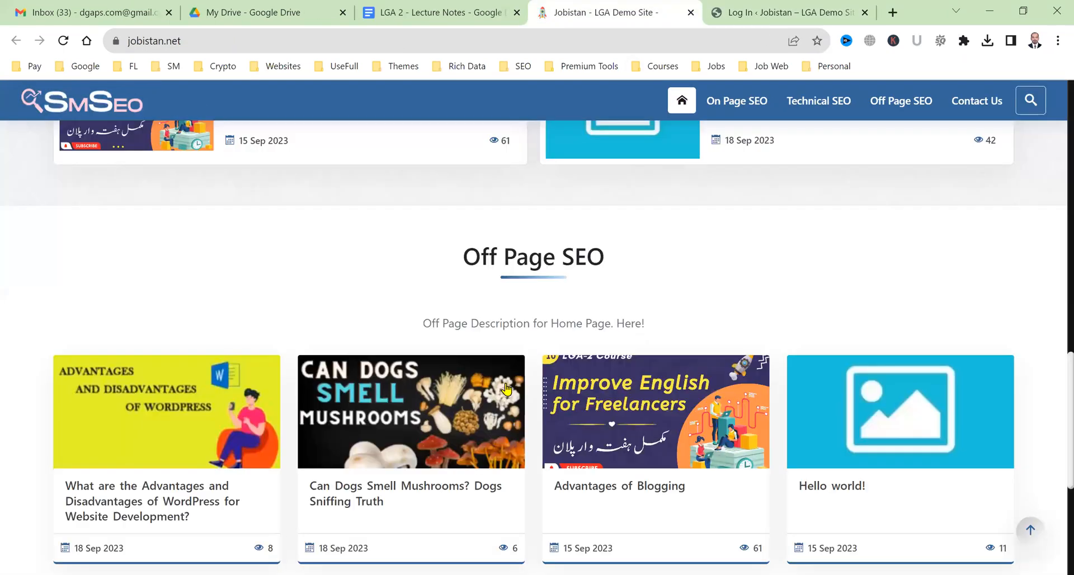
scroll(560, 392, "down", 5)
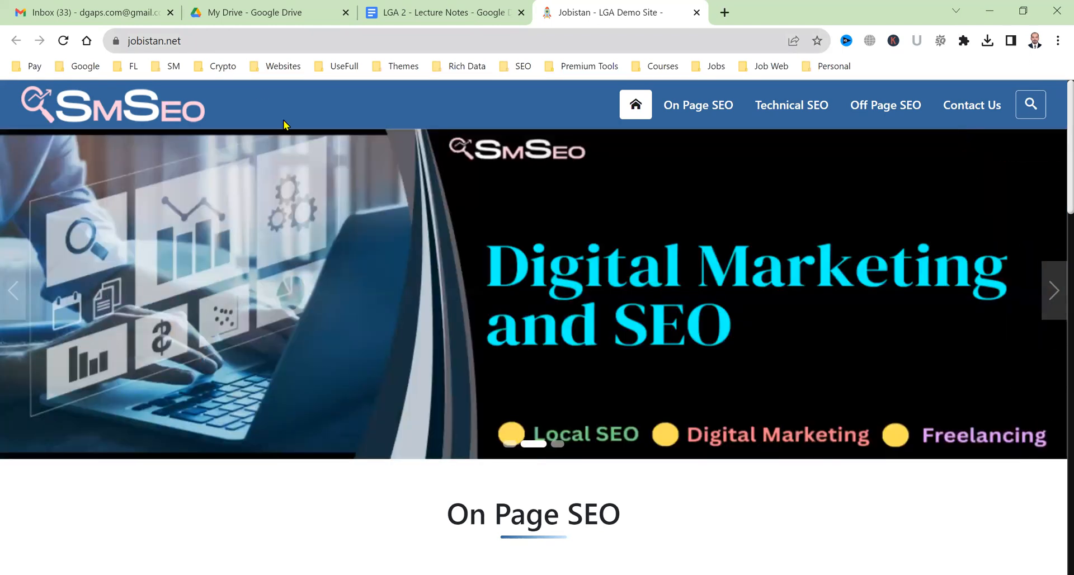
scroll(353, 221, "down", 2)
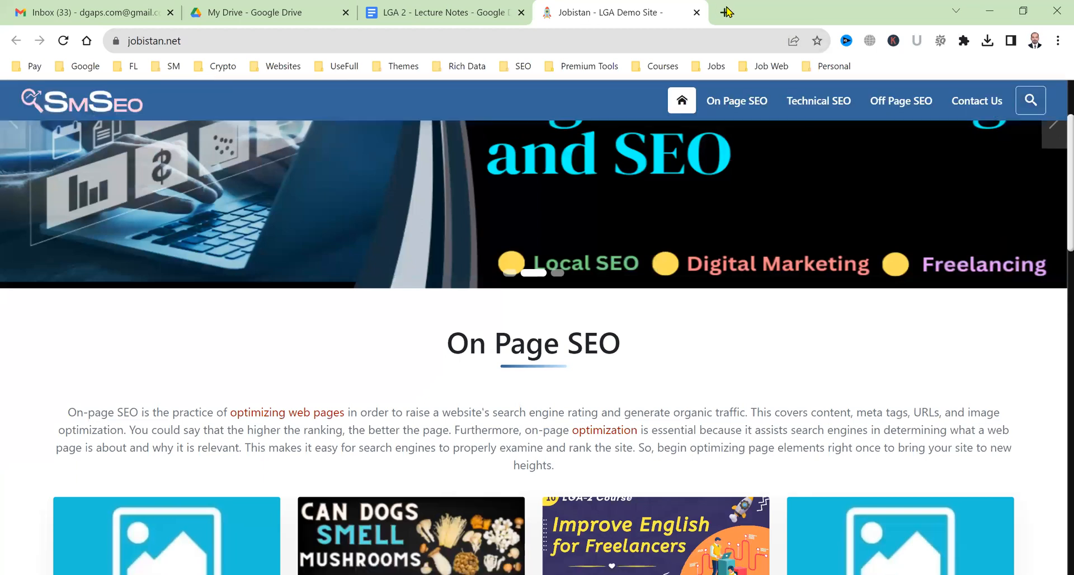
left_click(725, 12)
Load jobistan.net/wp-admin in the new tab and open the SEO 2023 post from the homepage.
type("j")
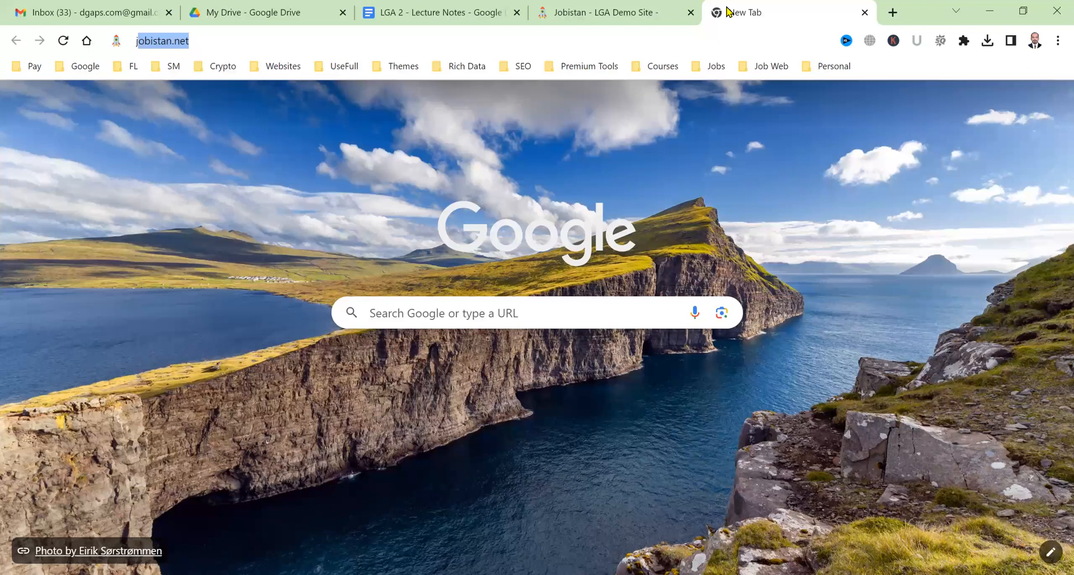
type("obistan.net/wp-admin")
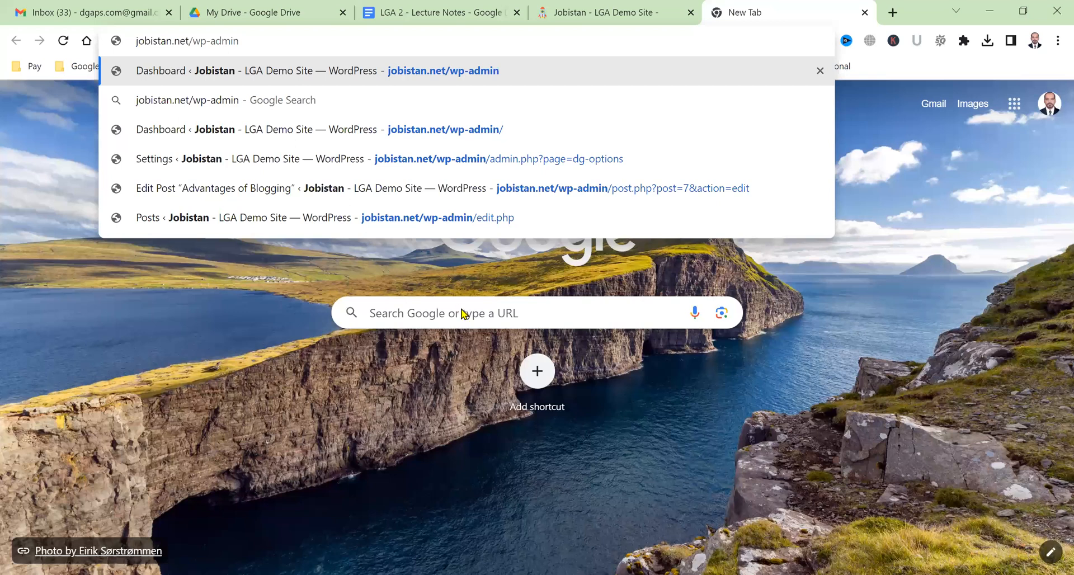
key("Return")
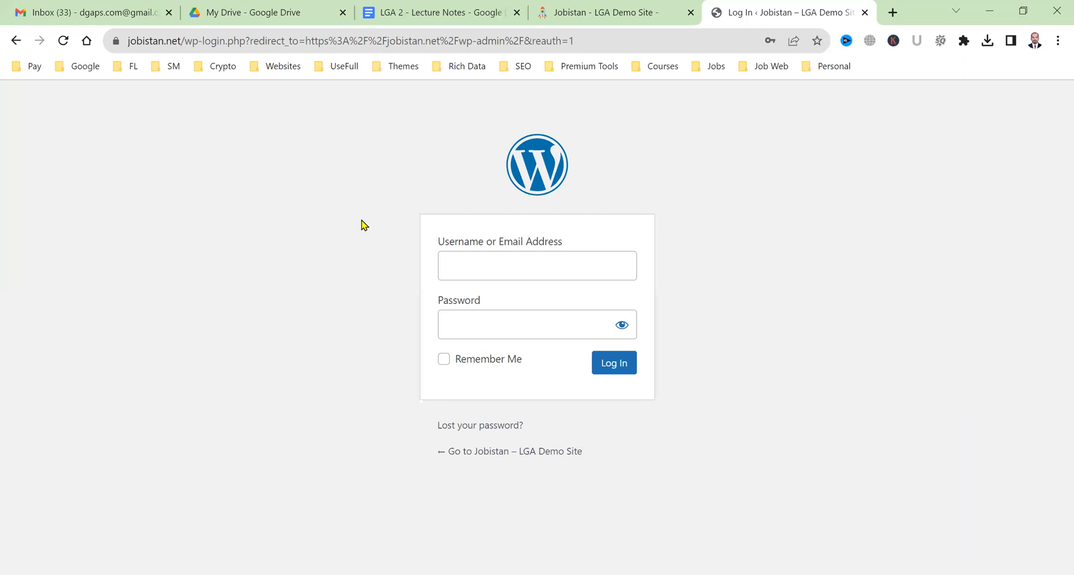
left_click(633, 8)
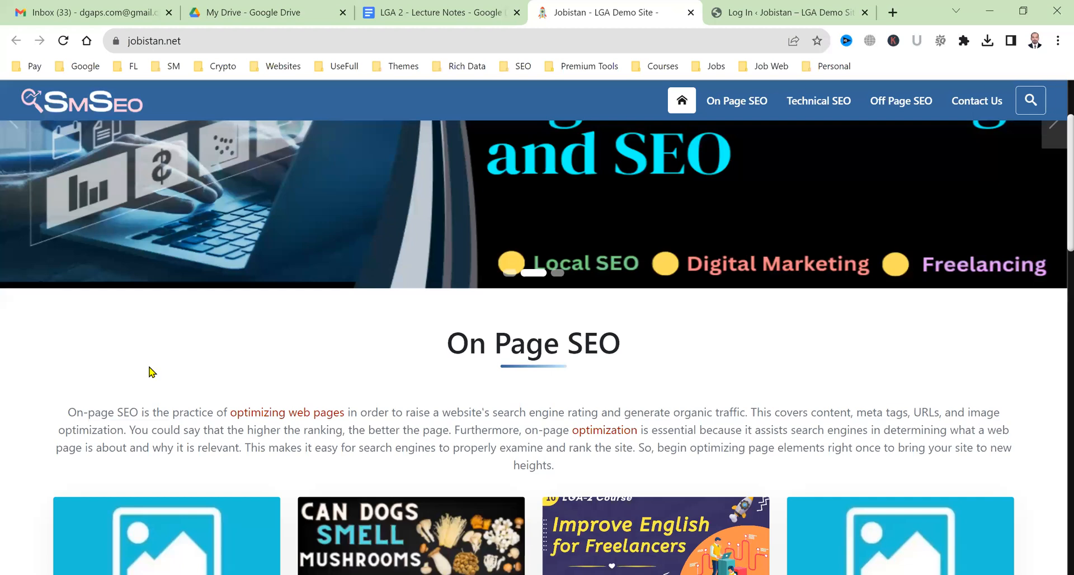
left_click(151, 396)
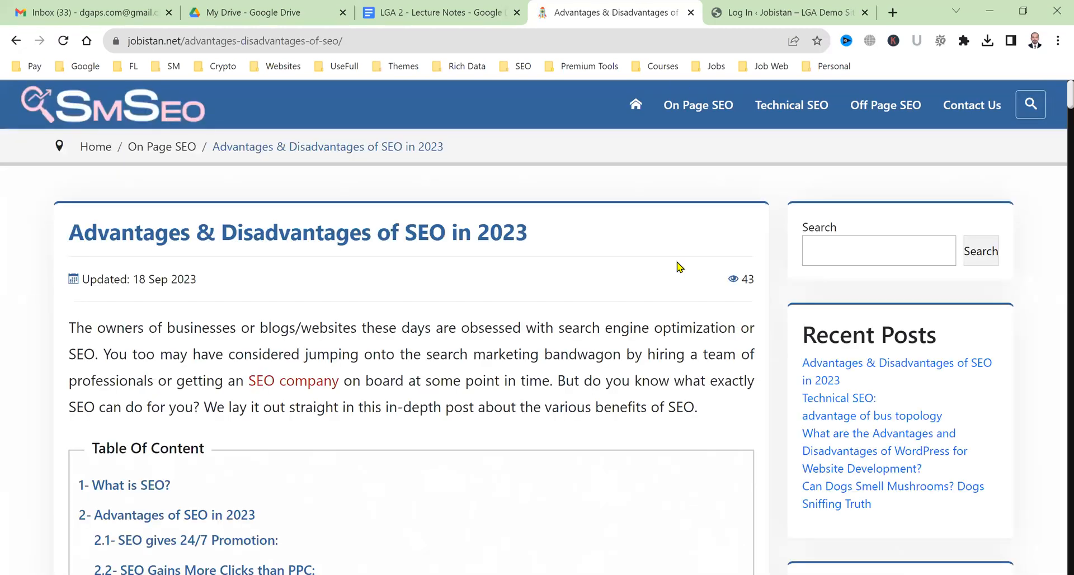
Log in with the saved admin credentials and dismiss the password breach warning.
key("ctrl+Tab")
left_click(561, 265)
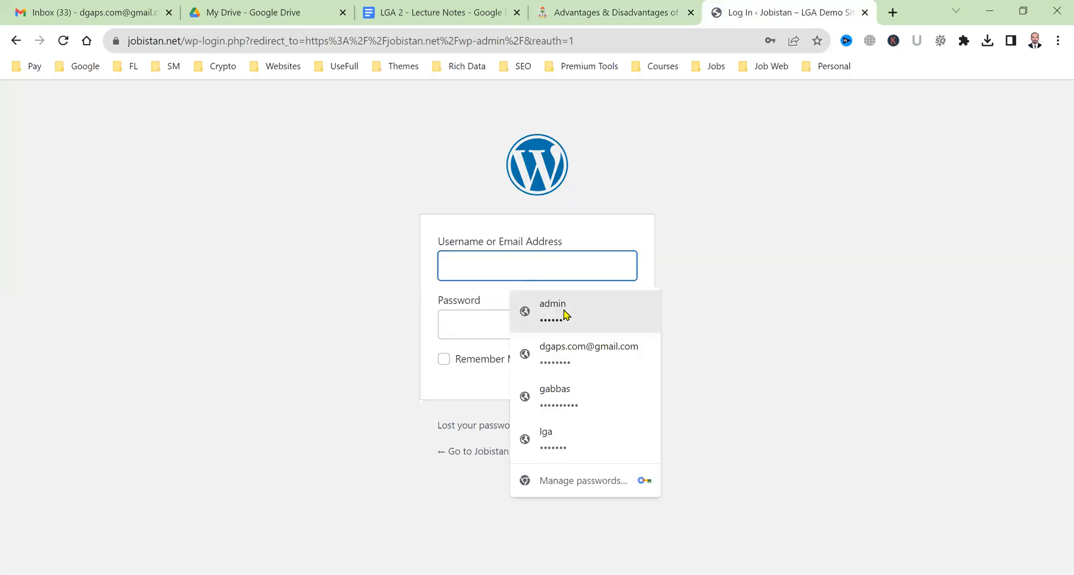
left_click(564, 315)
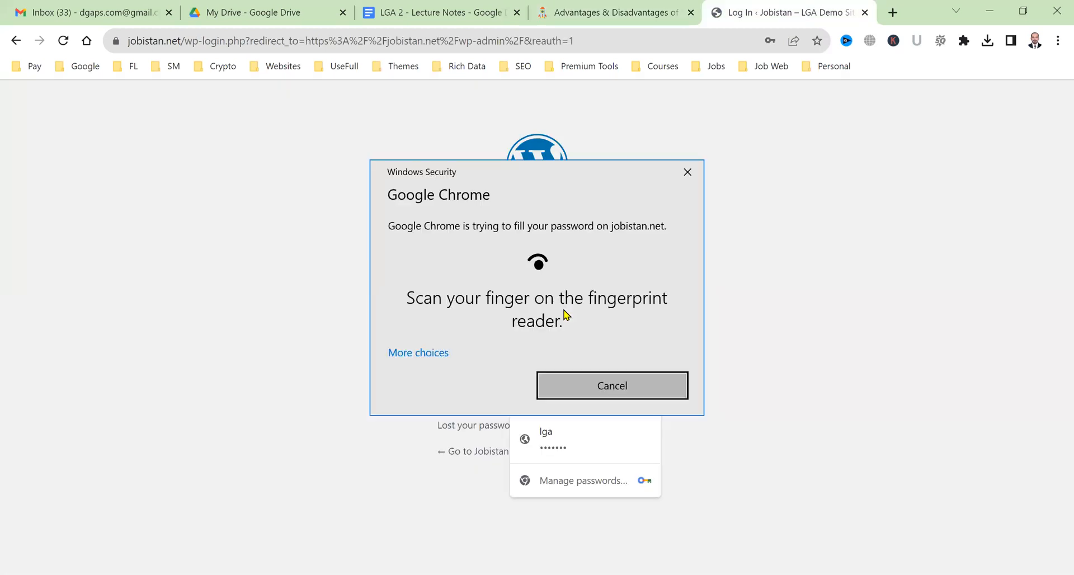
left_click(614, 369)
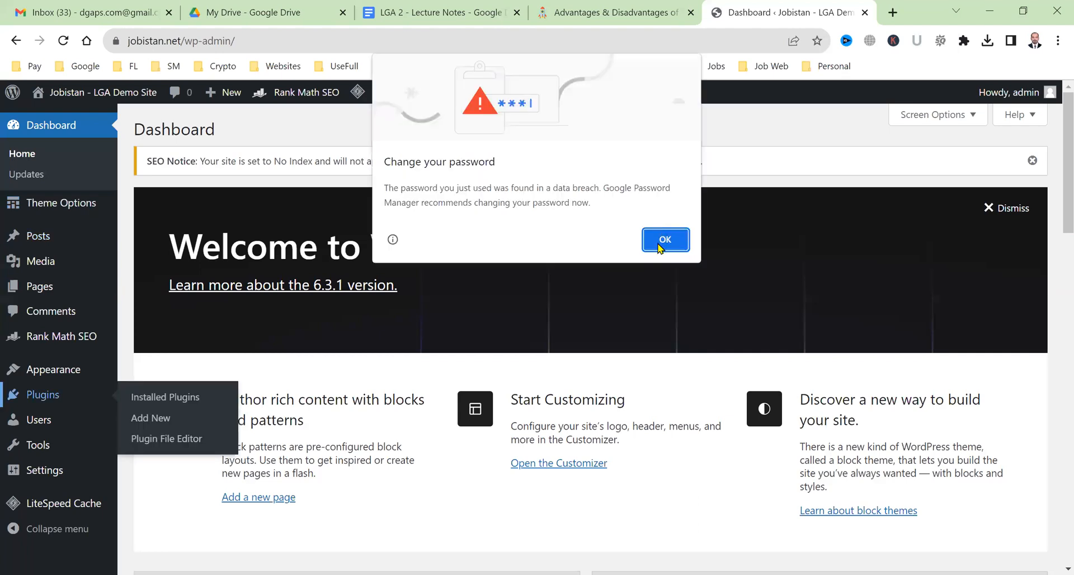
left_click(664, 241)
Compare the live SEO article with the WordPress admin dashboard.
left_click(630, 8)
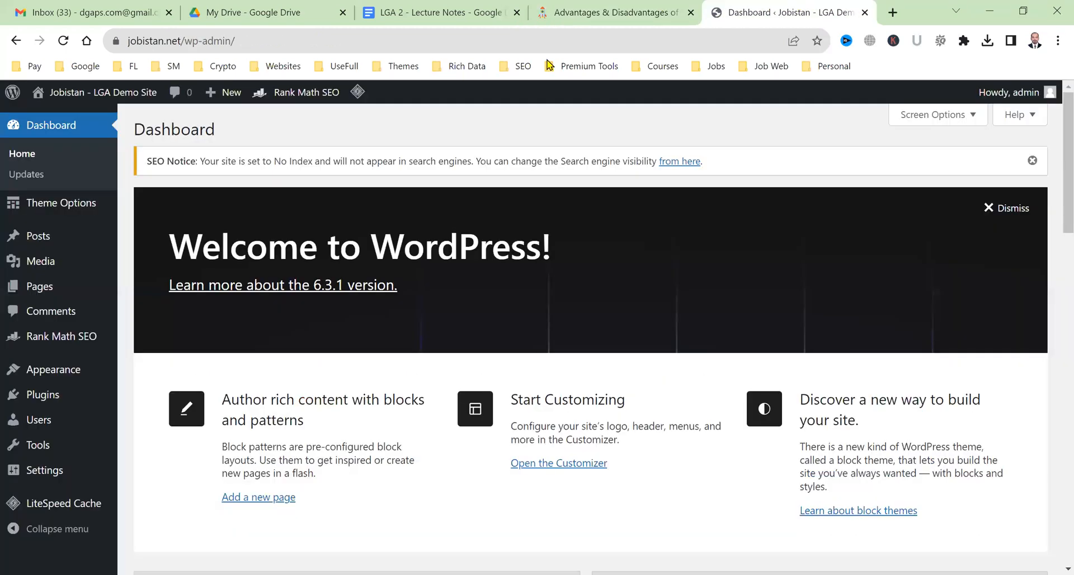
left_click(800, 8)
left_click(615, 12)
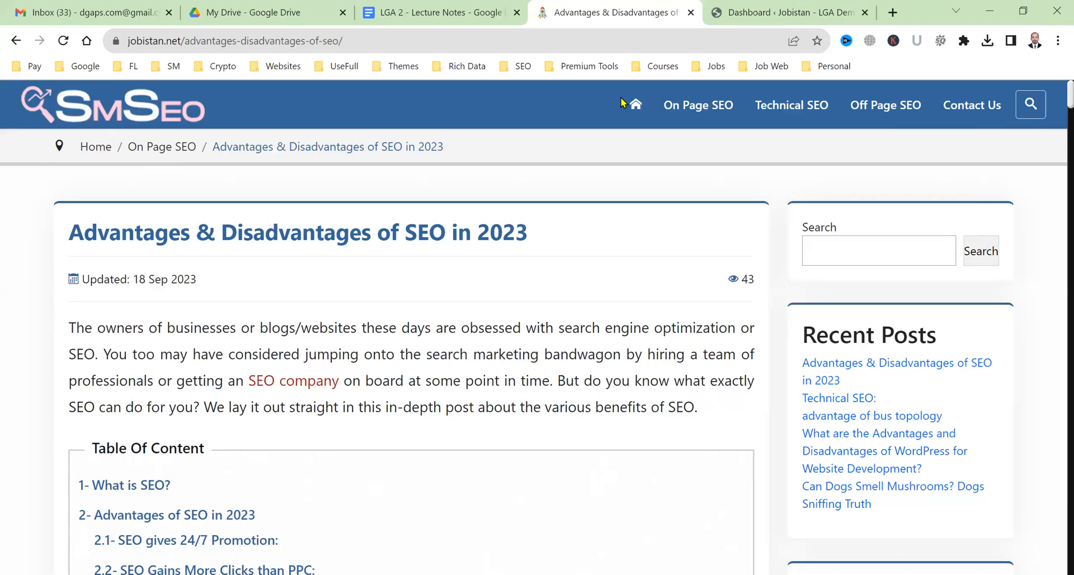
key("ctrl+Tab")
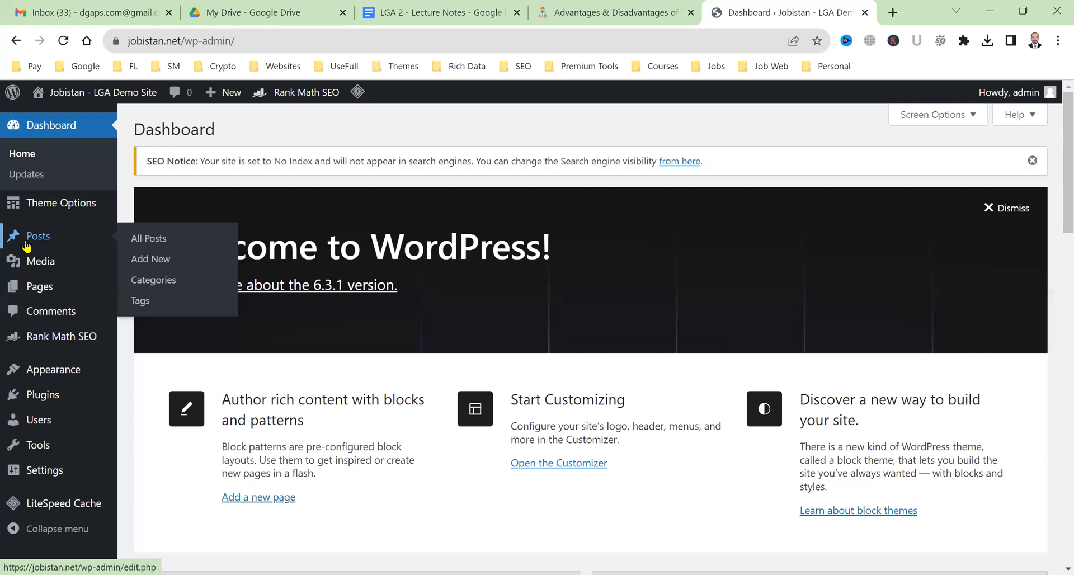
key("ctrl+shift+Tab")
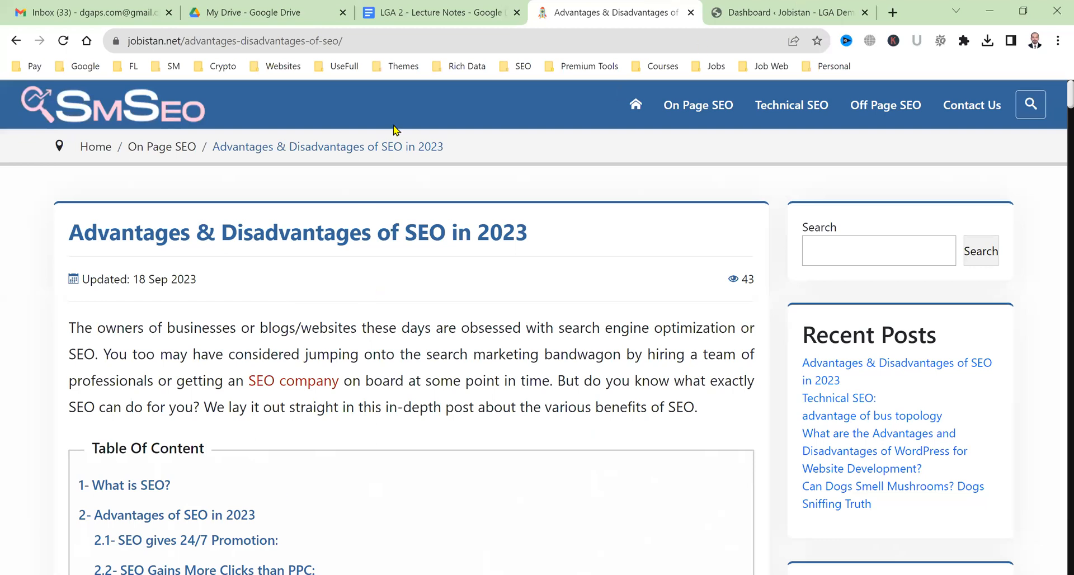
key("ctrl+Tab")
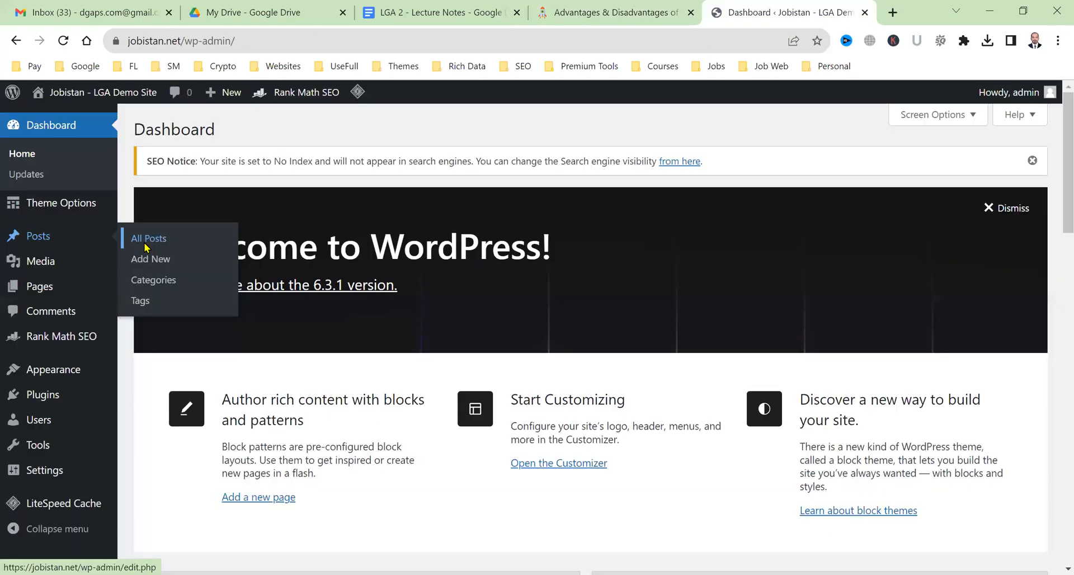
From All Posts, open 'Advantages & Disadvantages of SEO in 2023' for editing.
left_click(146, 241)
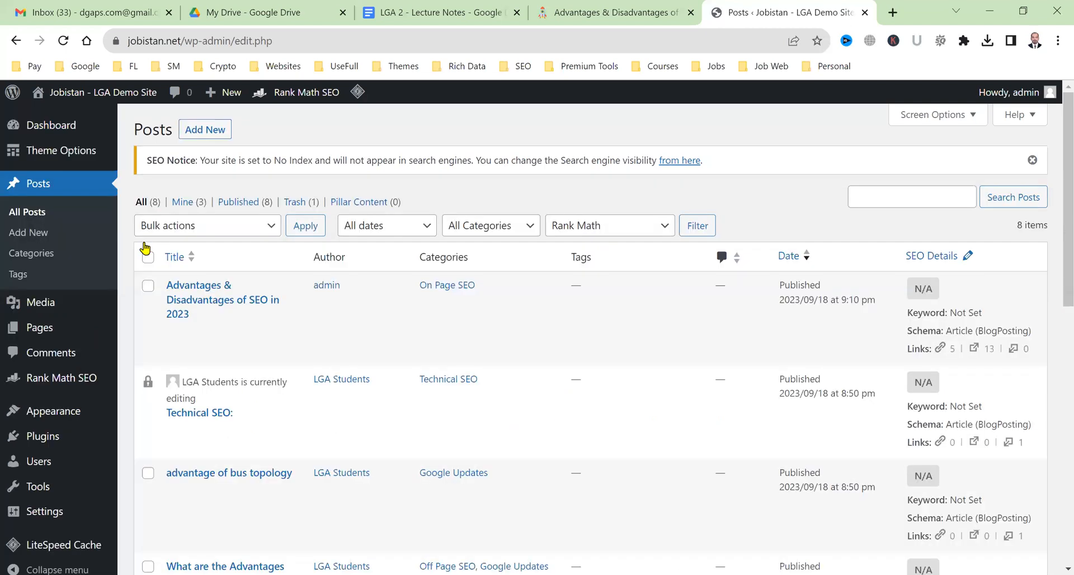
scroll(411, 397, "down", 10)
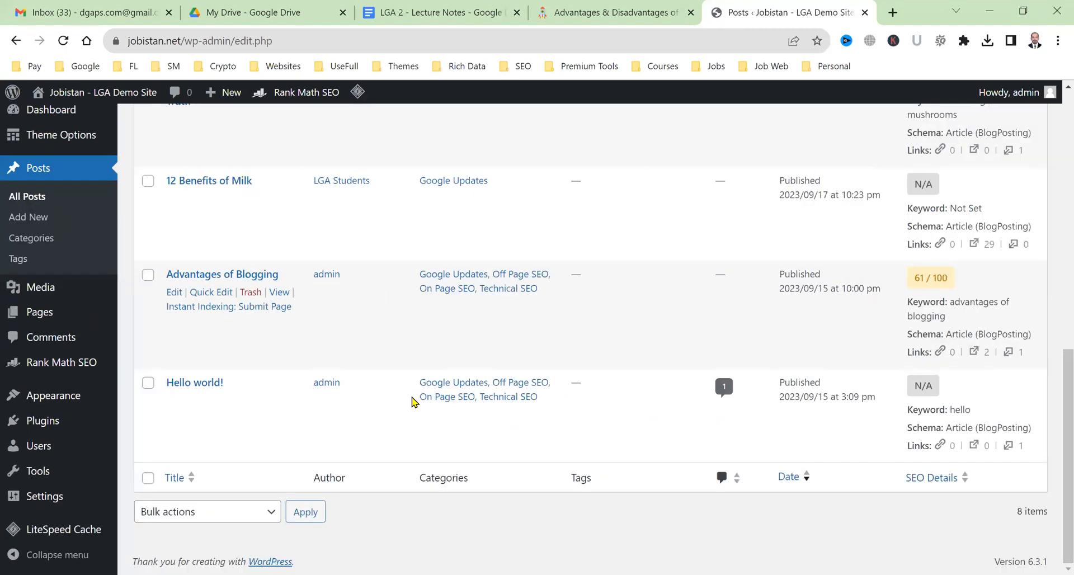
scroll(413, 399, "up", 10)
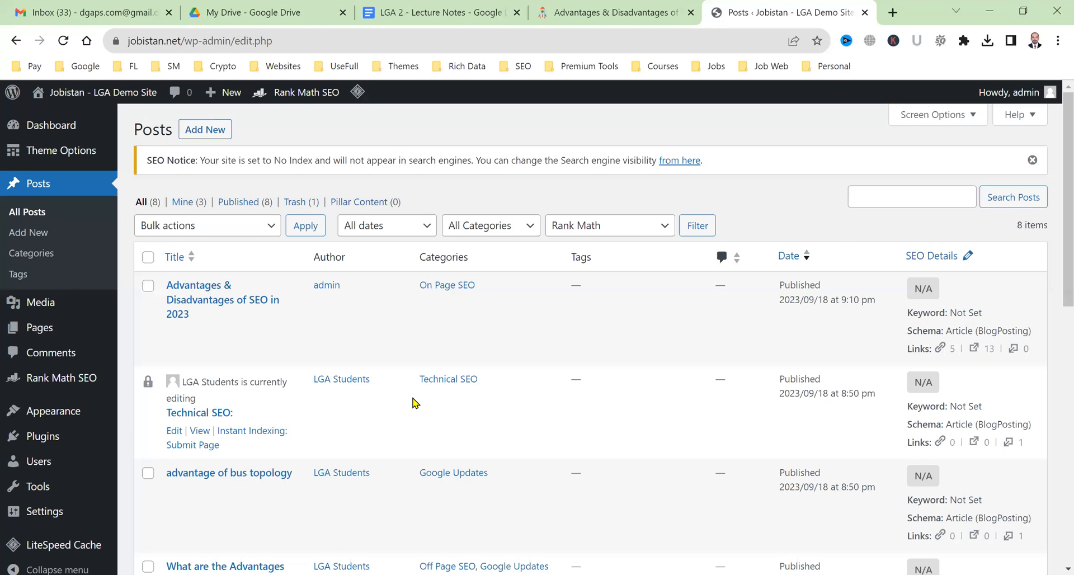
left_click(623, 6)
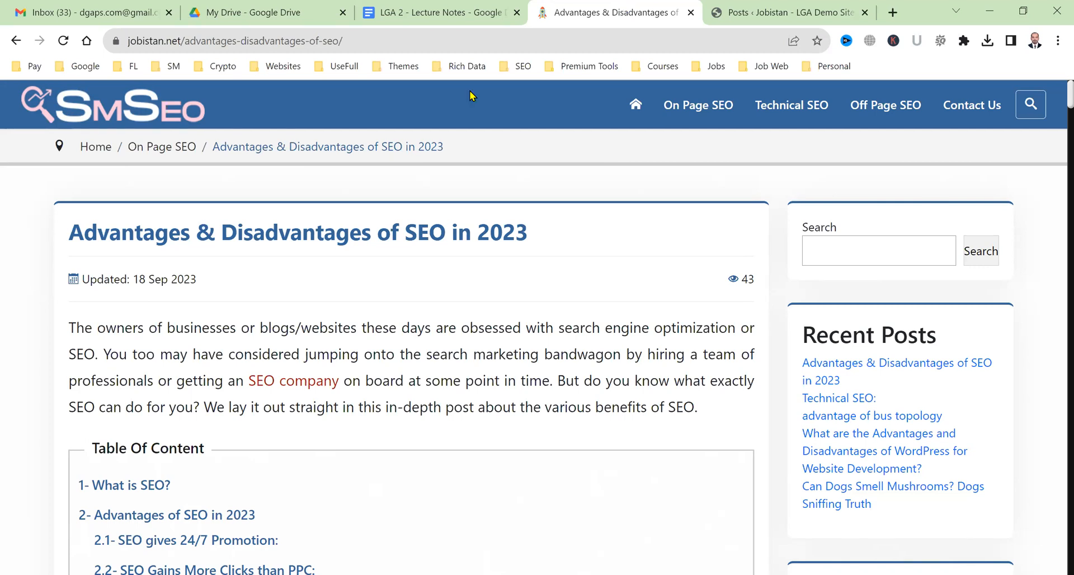
left_click(818, 8)
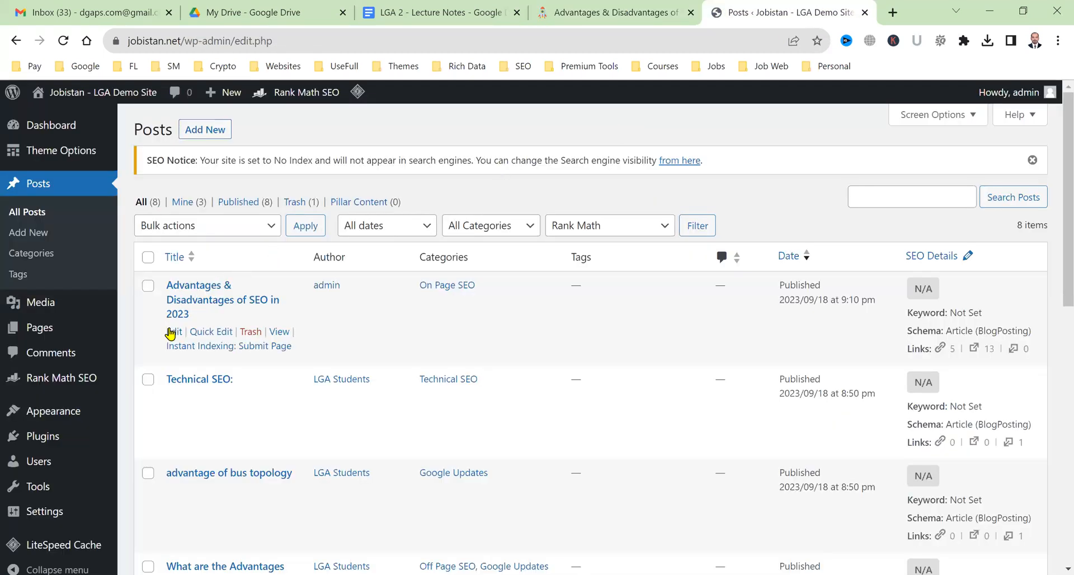
left_click(171, 333)
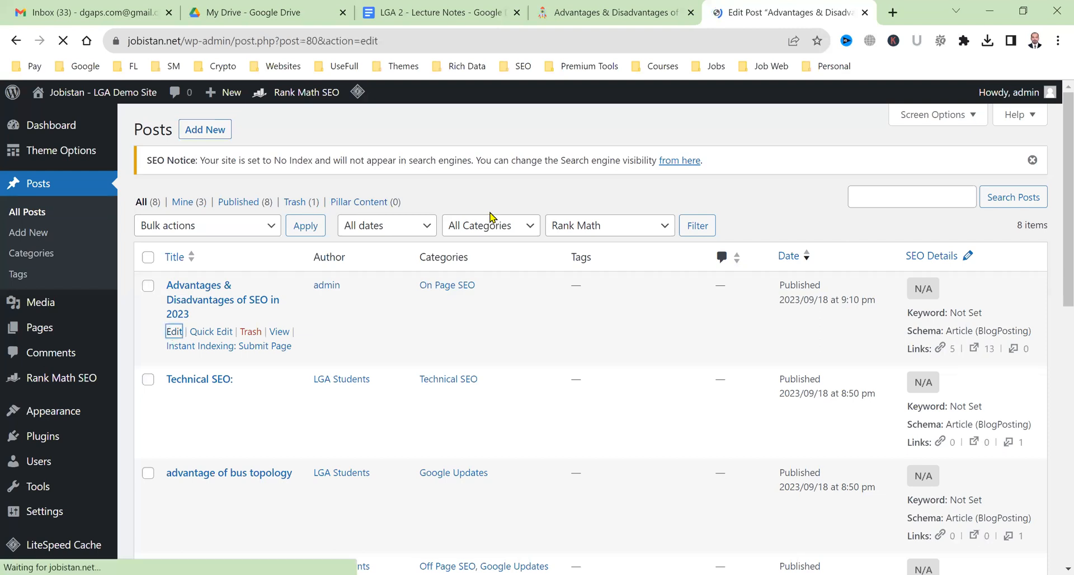
Scroll the published SEO article while the editor loads, then return to the Edit Post screen.
left_click(612, 6)
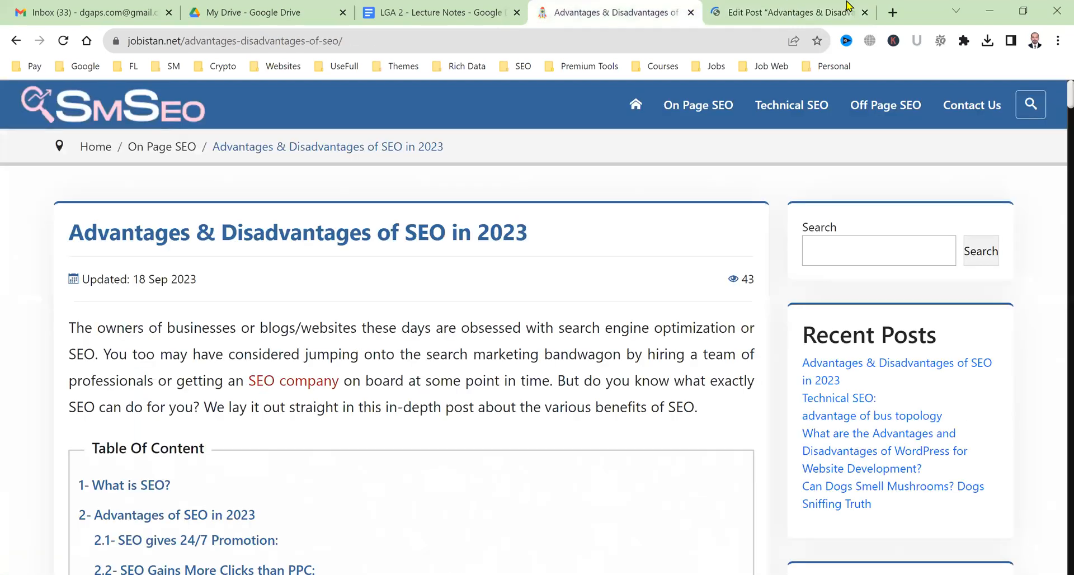
left_click(588, 2)
key("ctrl+Tab")
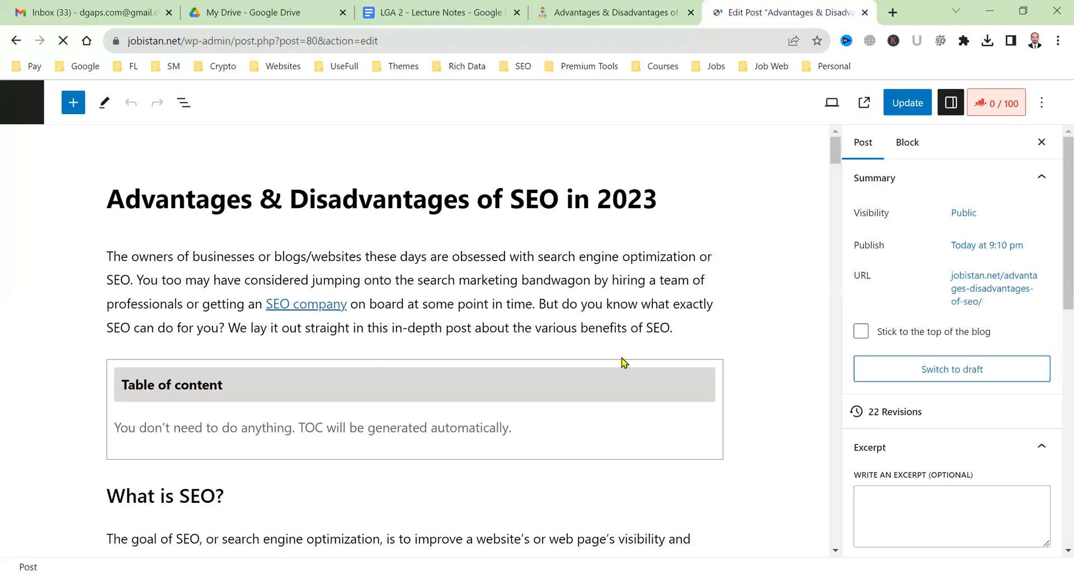
scroll(620, 364, "down", 4)
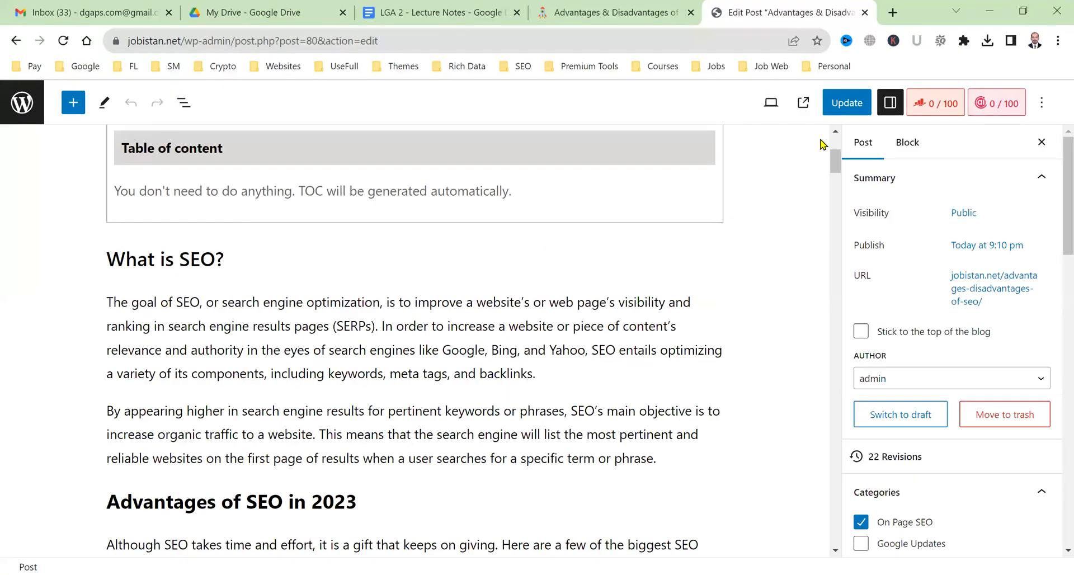
left_click(661, 6)
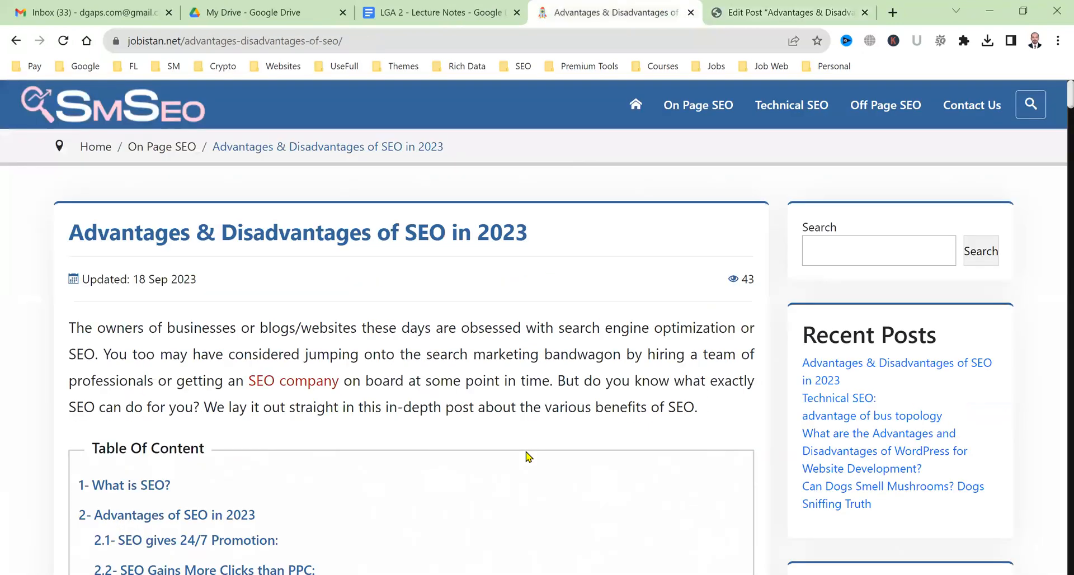
scroll(528, 456, "down", 10)
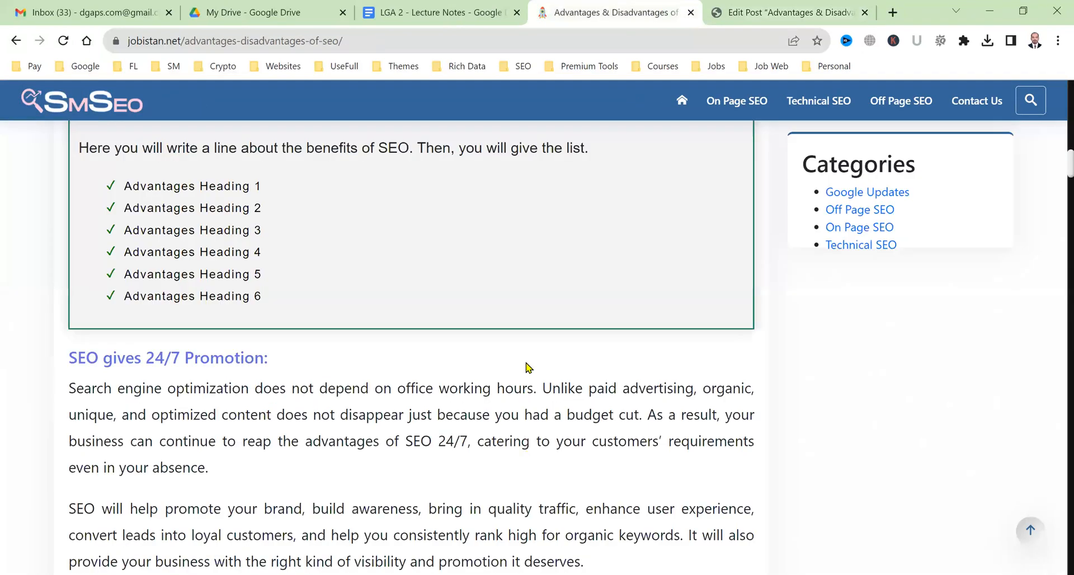
scroll(515, 501, "down", 8)
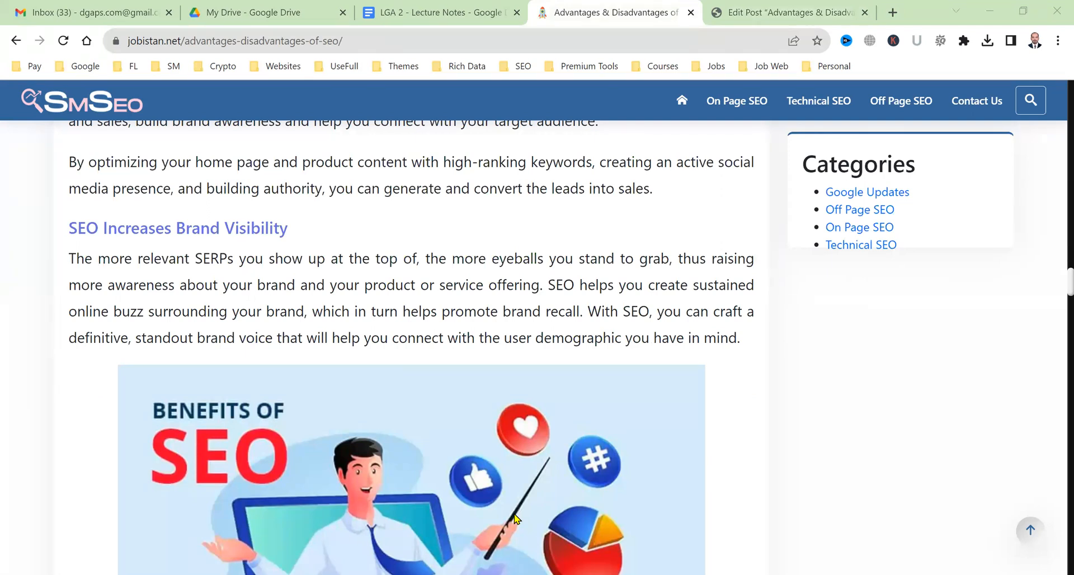
left_click(748, 12)
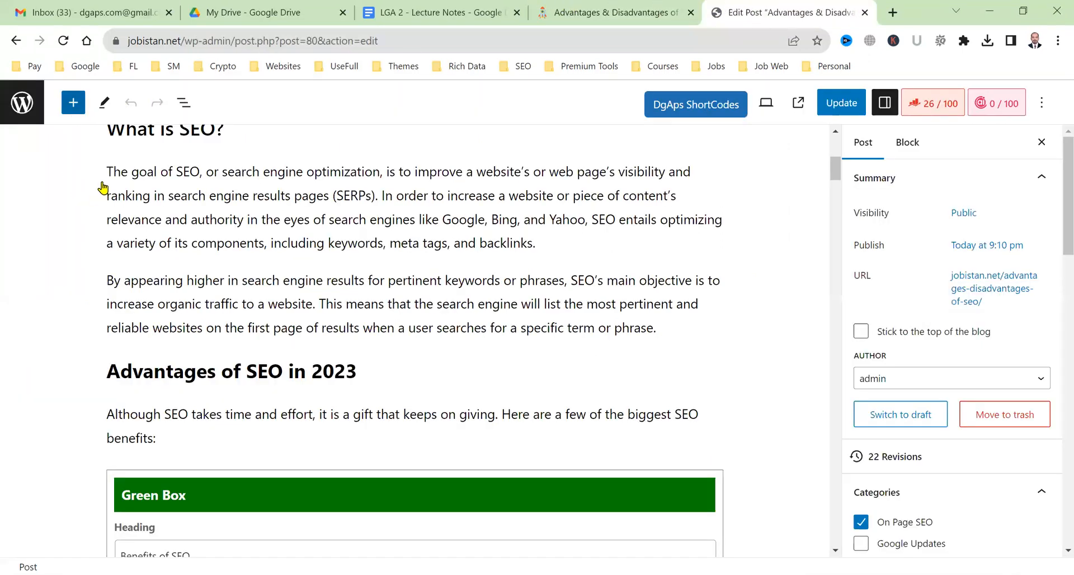
Search the block inserter for 'dgaps' and open the posts list in a background tab.
type("dg")
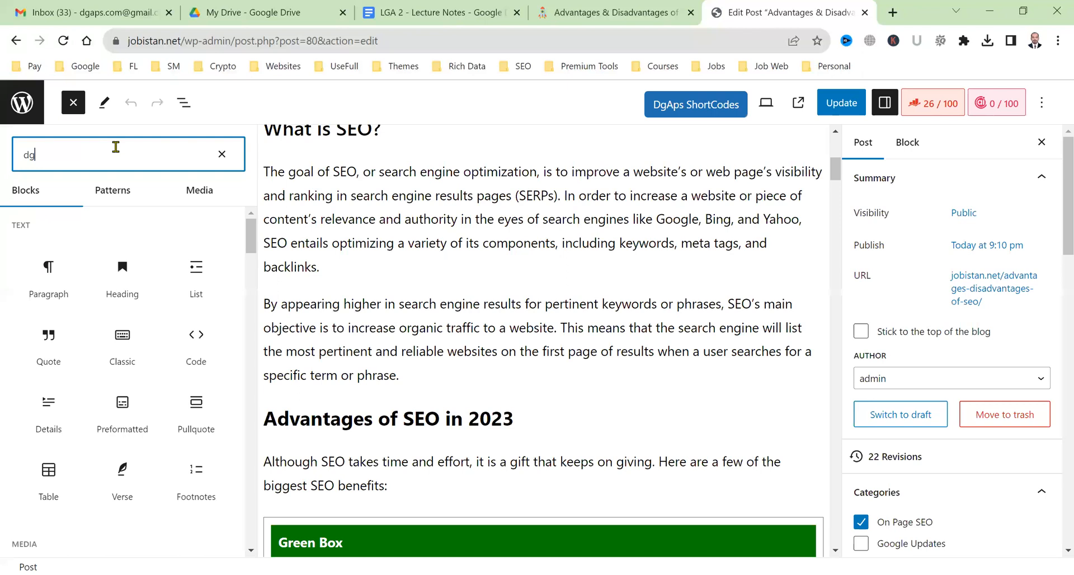
type("aps")
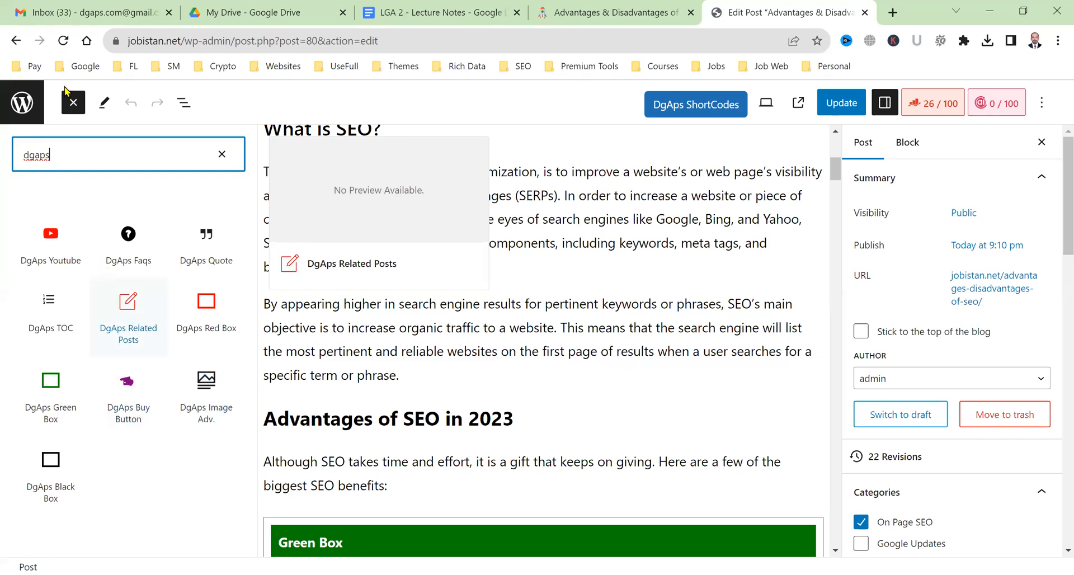
middle_click(7, 115)
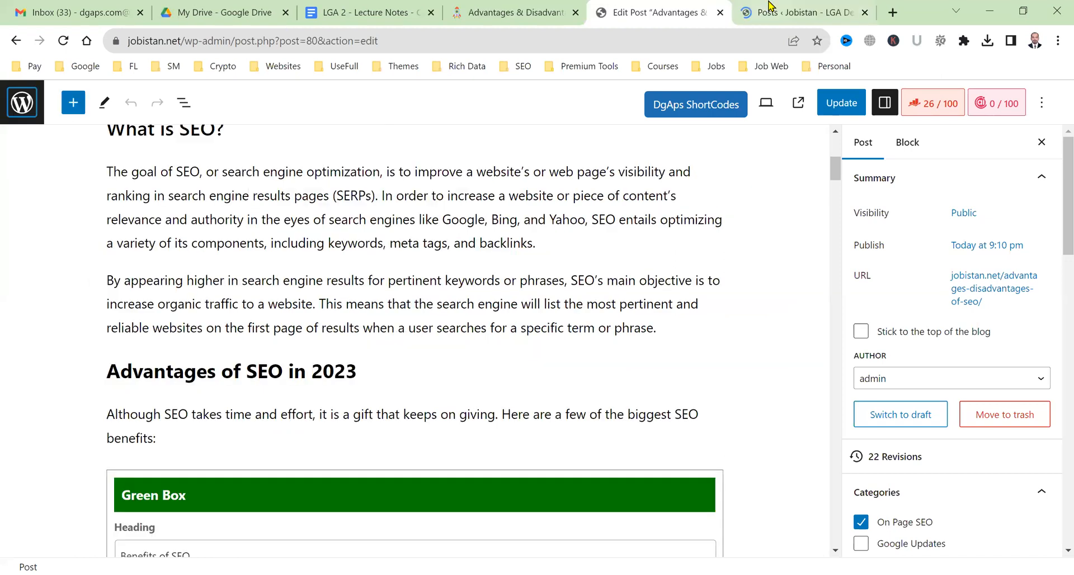
scroll(405, 399, "up", 5)
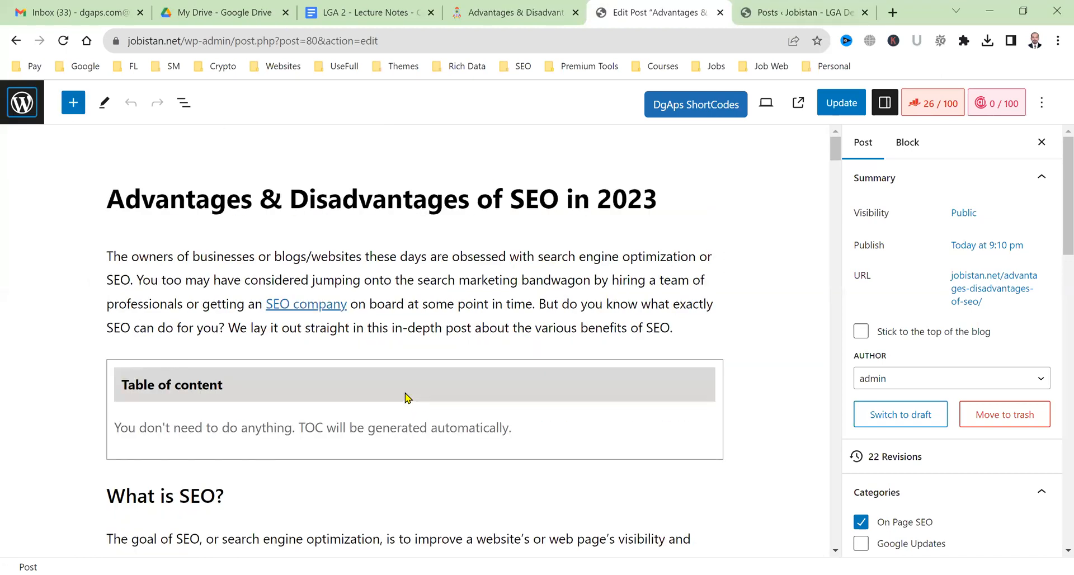
Insert a DgAps Buy Button block after the paragraph ending 'backlinks.' and check its icon choices.
scroll(406, 398, "down", 6)
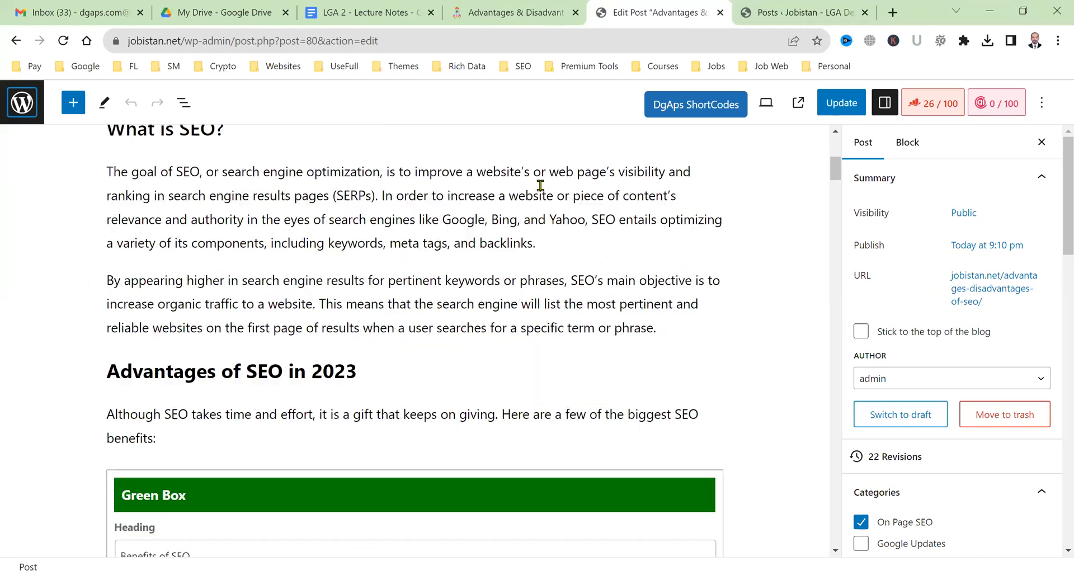
left_click(546, 243)
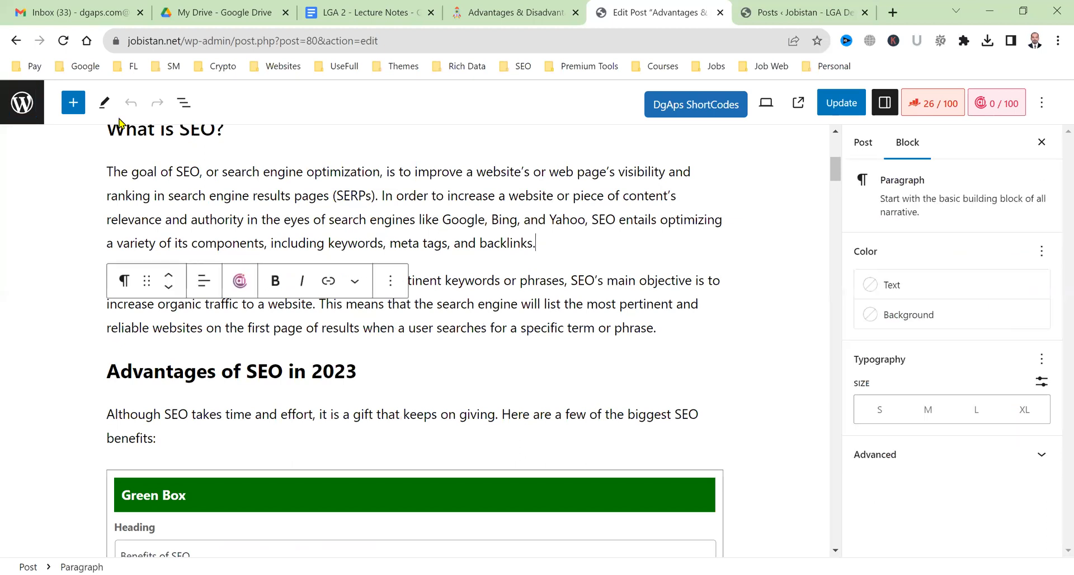
key("Return")
left_click(74, 102)
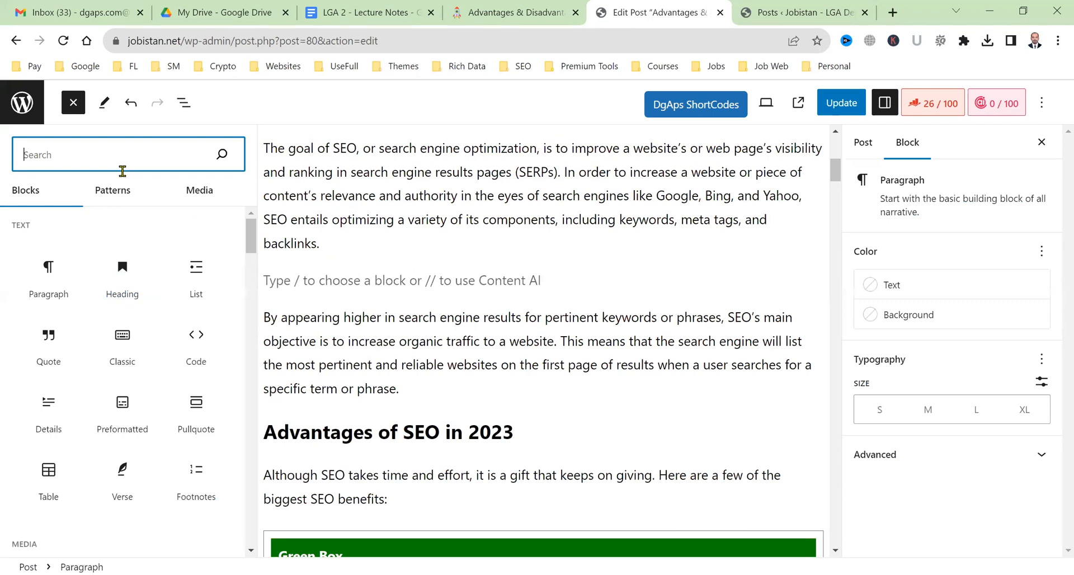
type("dga")
left_click(104, 421)
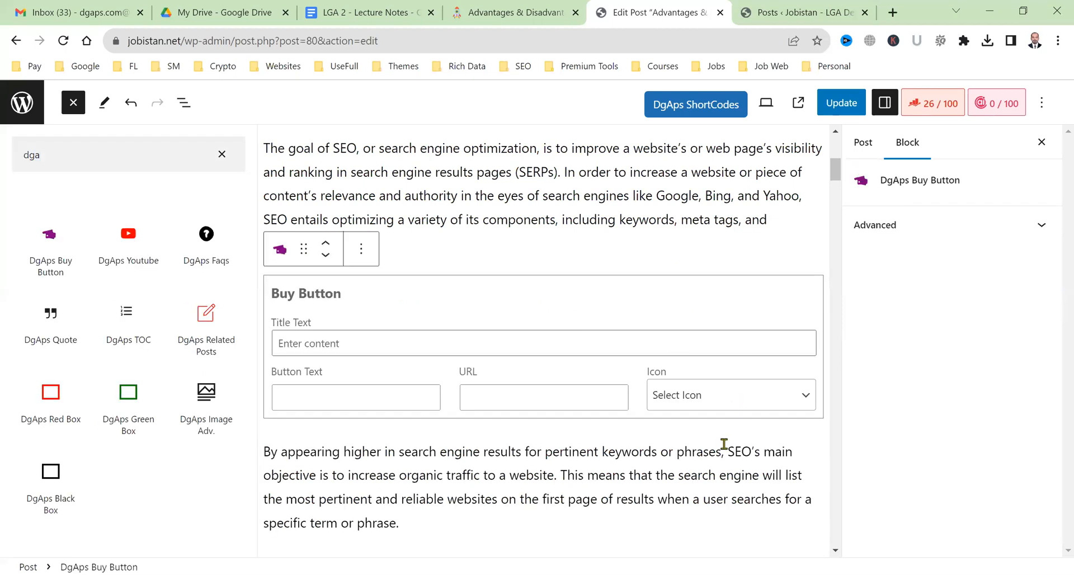
left_click(696, 395)
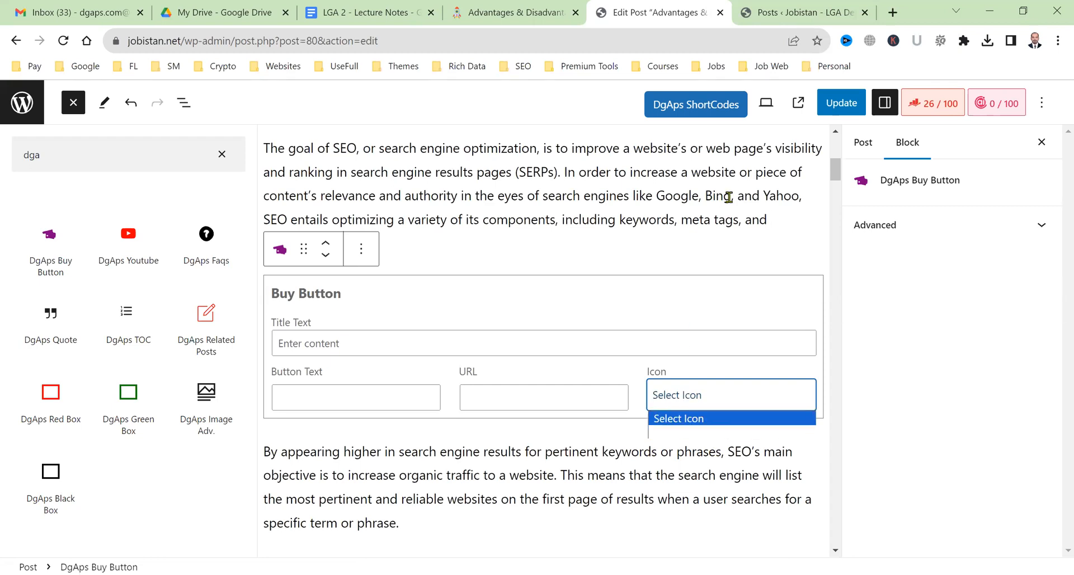
left_click(769, 7)
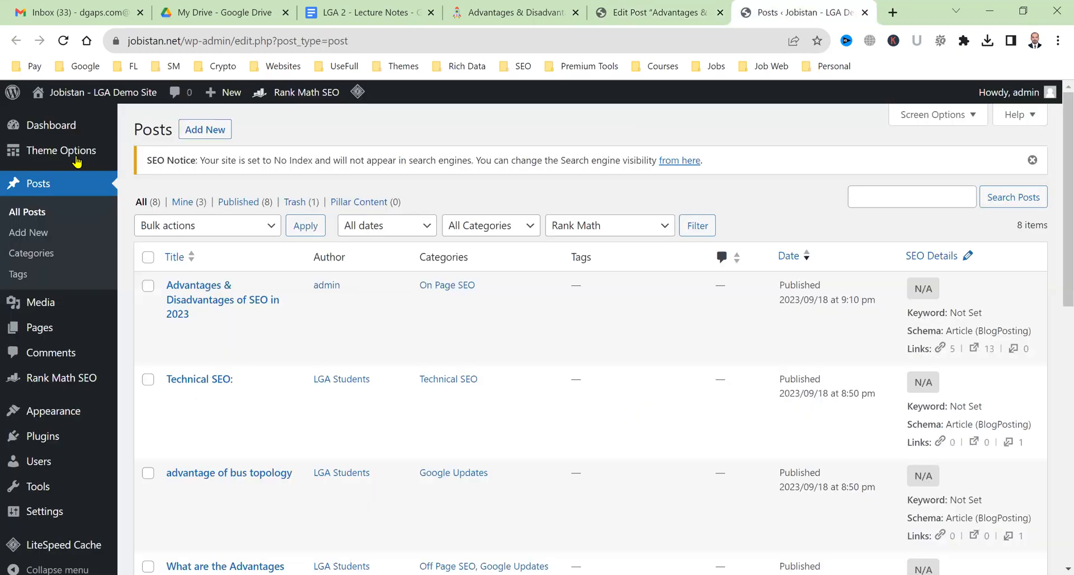
In Custom Settings, upload the amazon icon from the Canva Material icons folder as a buyer icon image.
mouse_move(110, 157)
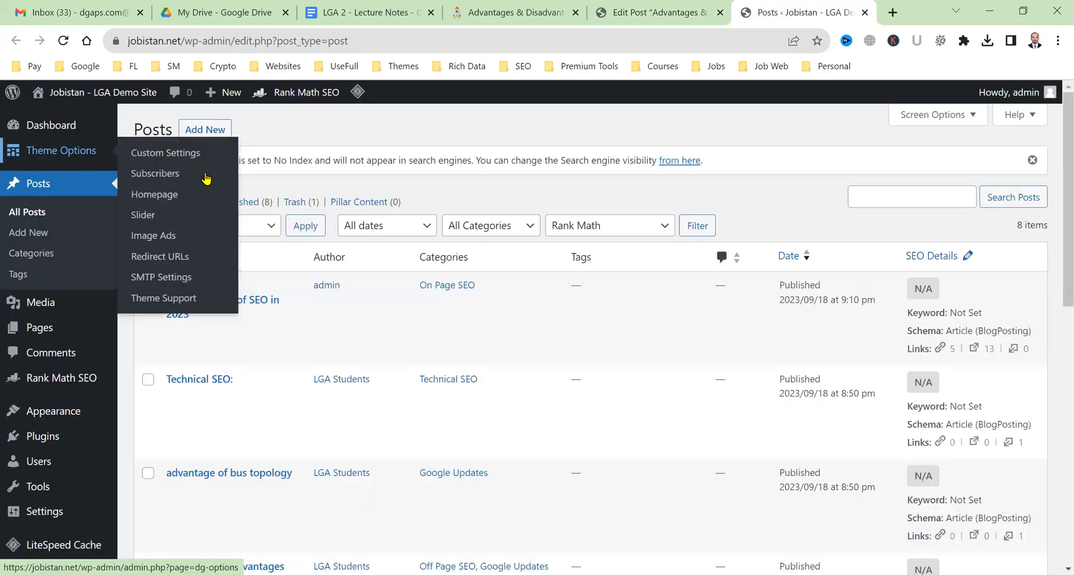
left_click(617, 228)
left_click(211, 308)
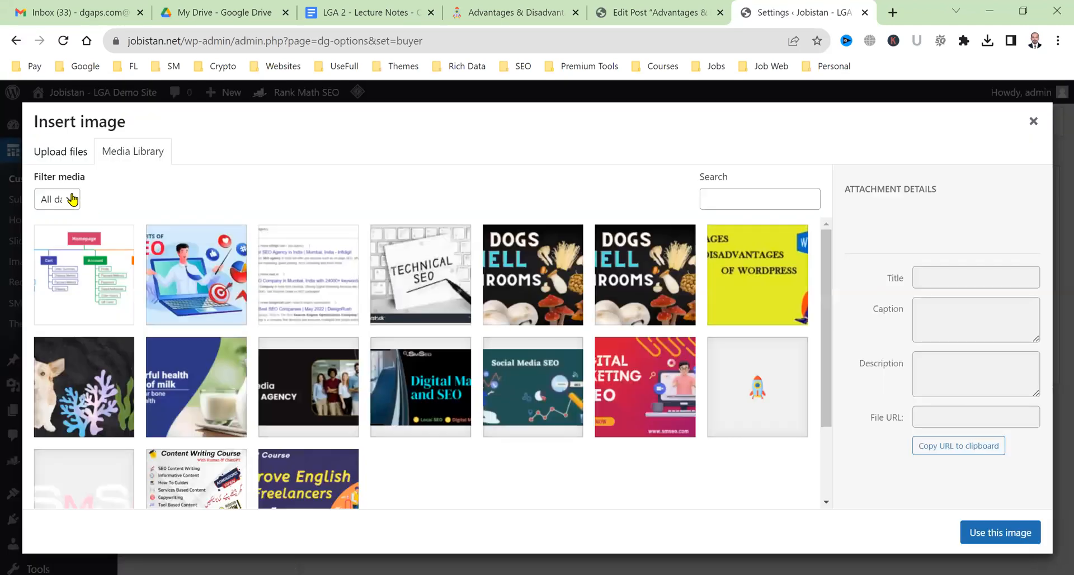
left_click(76, 151)
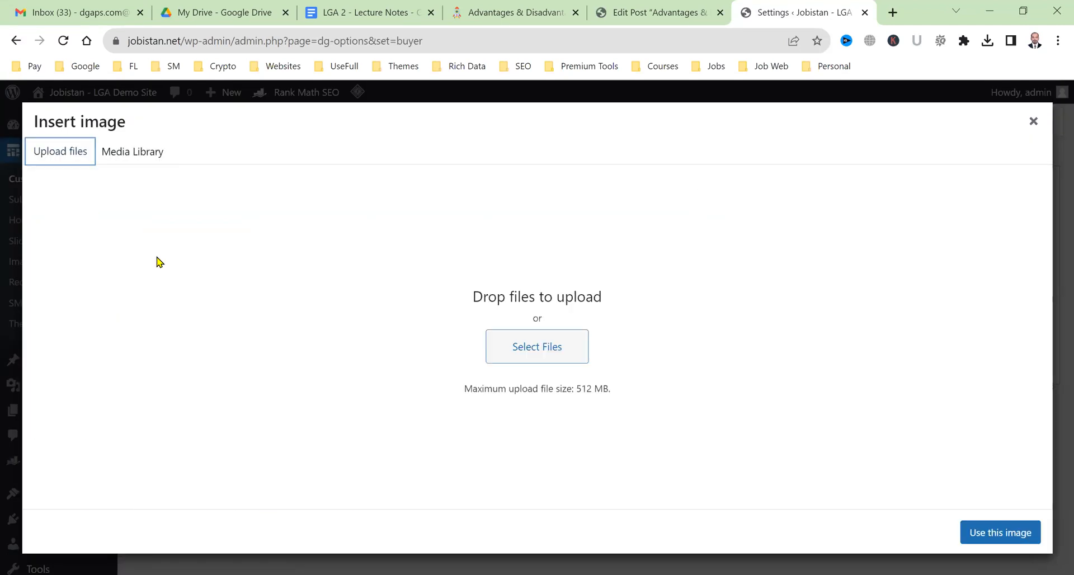
left_click(579, 357)
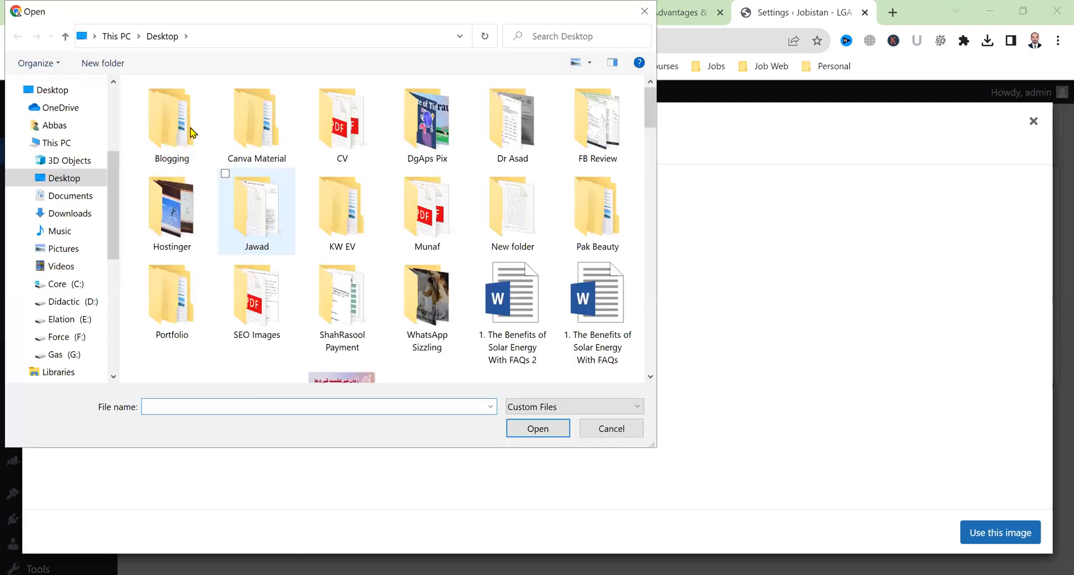
double_click(250, 134)
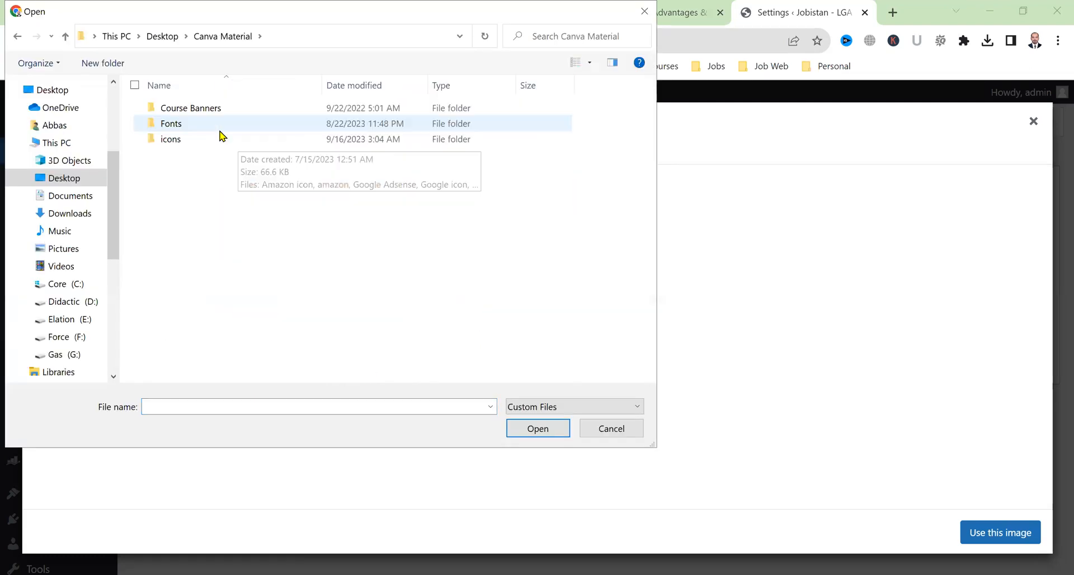
double_click(217, 141)
left_click(191, 118)
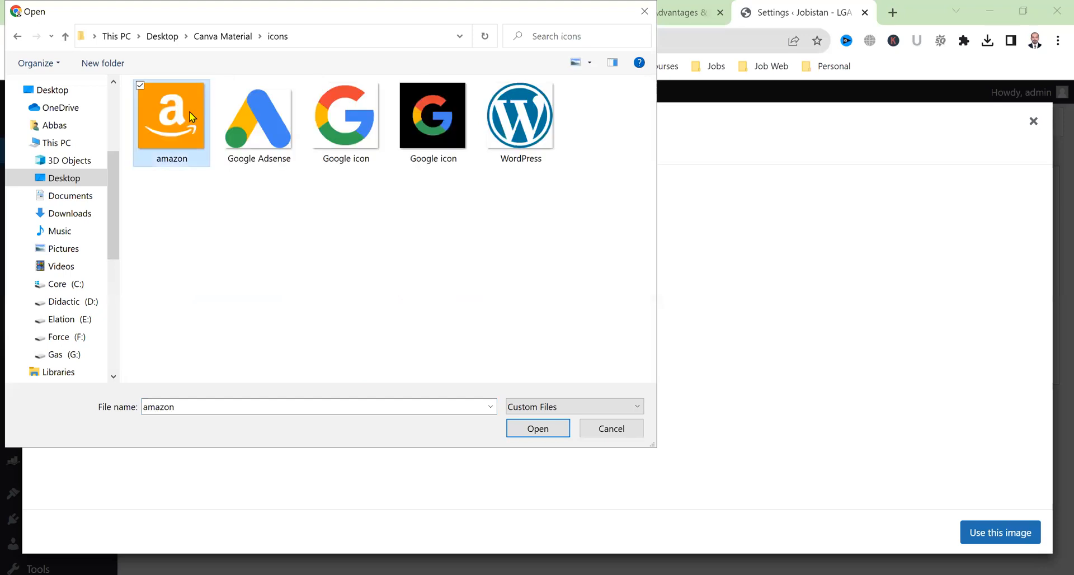
left_click(538, 428)
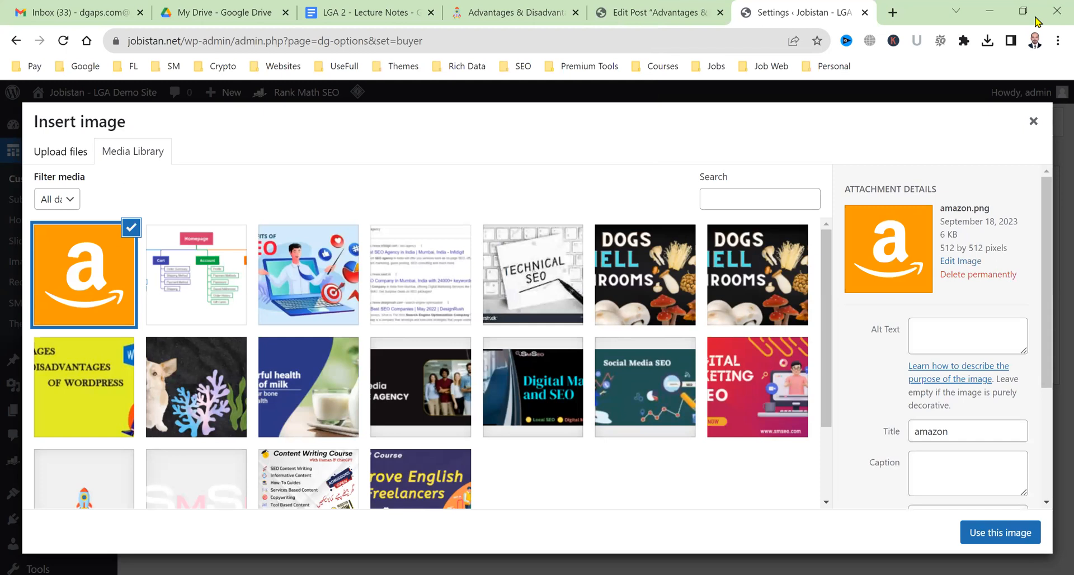
Give the image alt text 'Amazon Icon', label the entry 'Amazon', and save.
left_click(991, 332)
type("Amazon Icon")
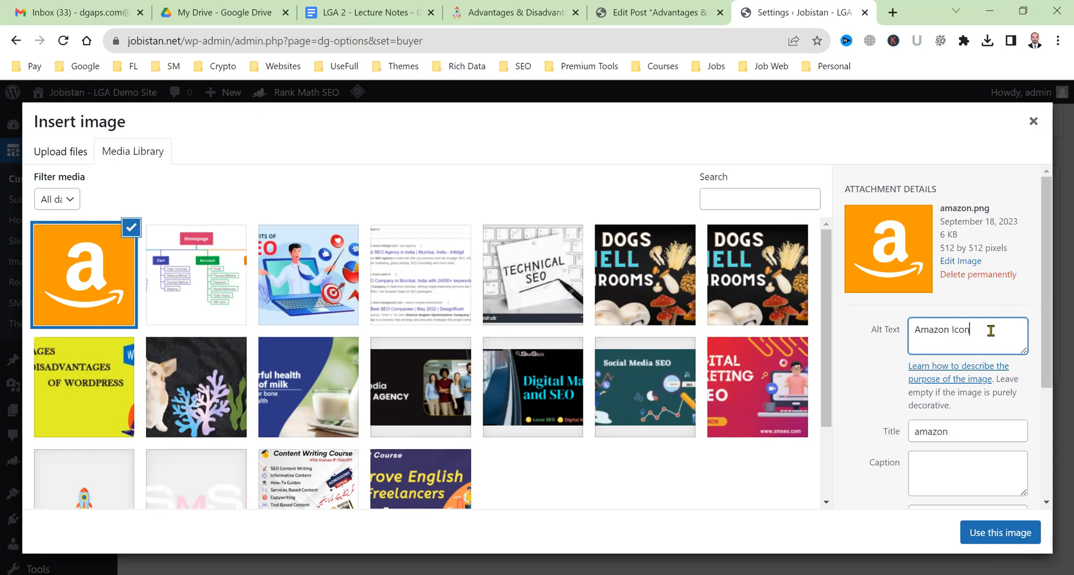
left_click(1022, 536)
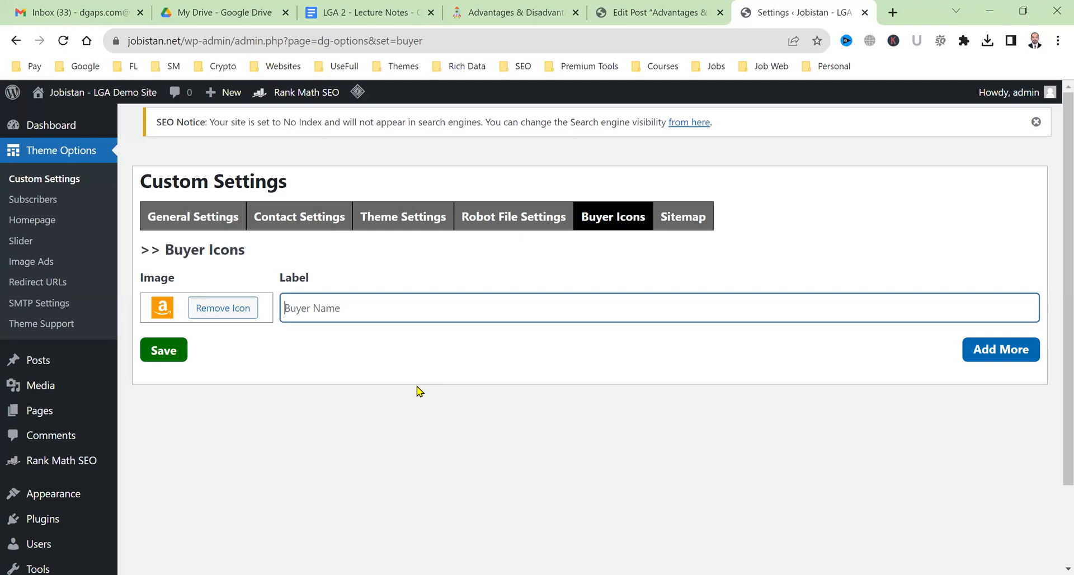
type("Amazon")
left_click(172, 358)
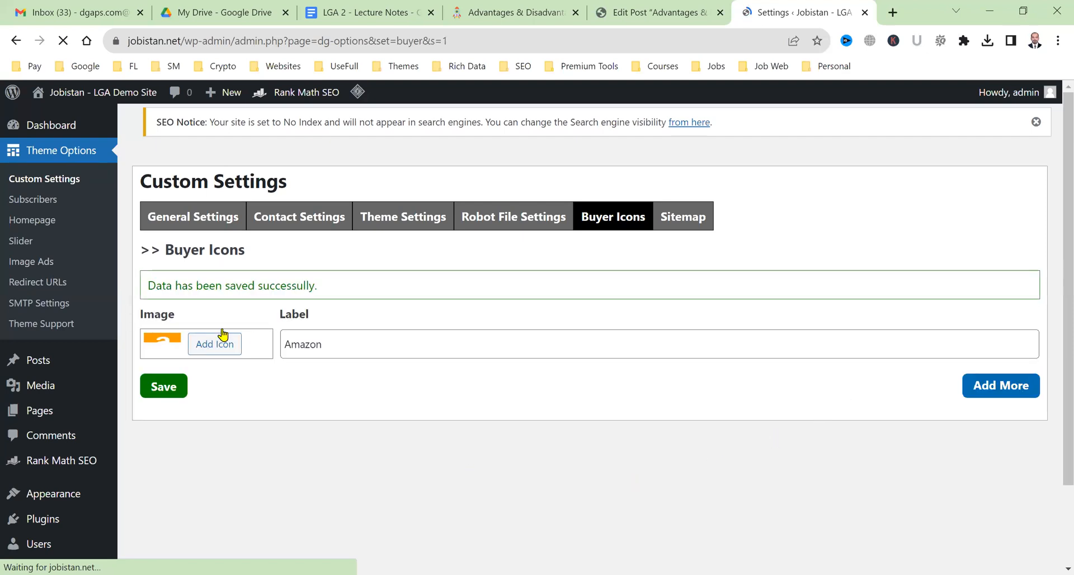
Reload the editor and insert a DgAps Buy Button block after the first paragraph, using the Amazon icon.
left_click(673, 9)
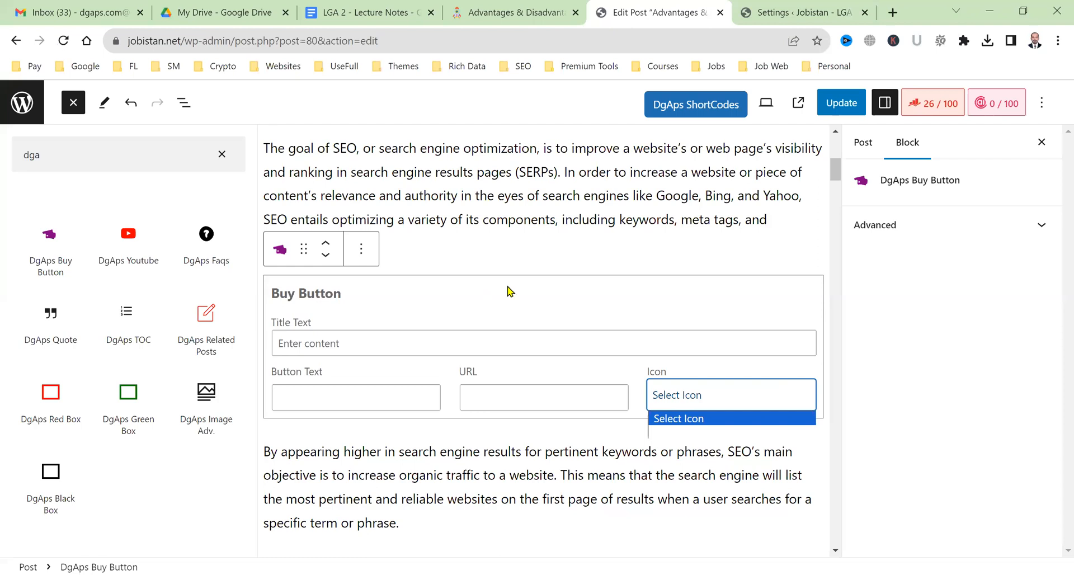
key("F5")
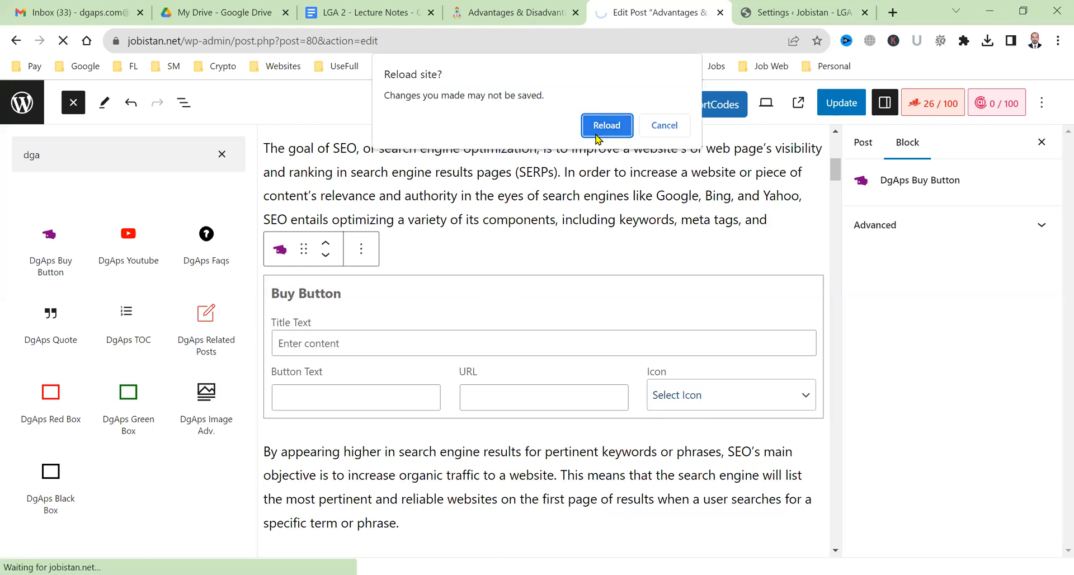
key("Return")
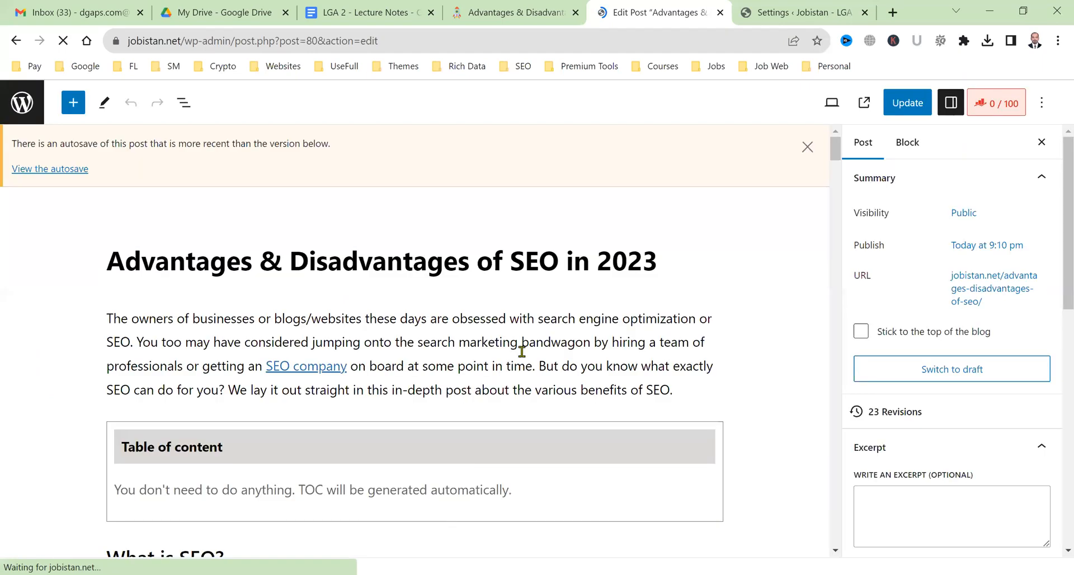
scroll(571, 314, "down", 5)
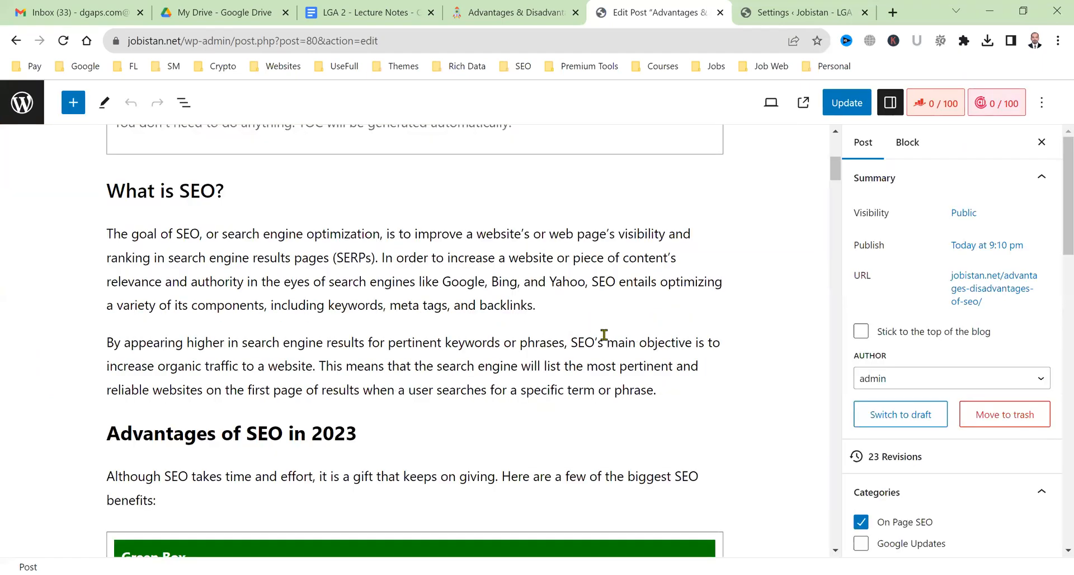
left_click(604, 334)
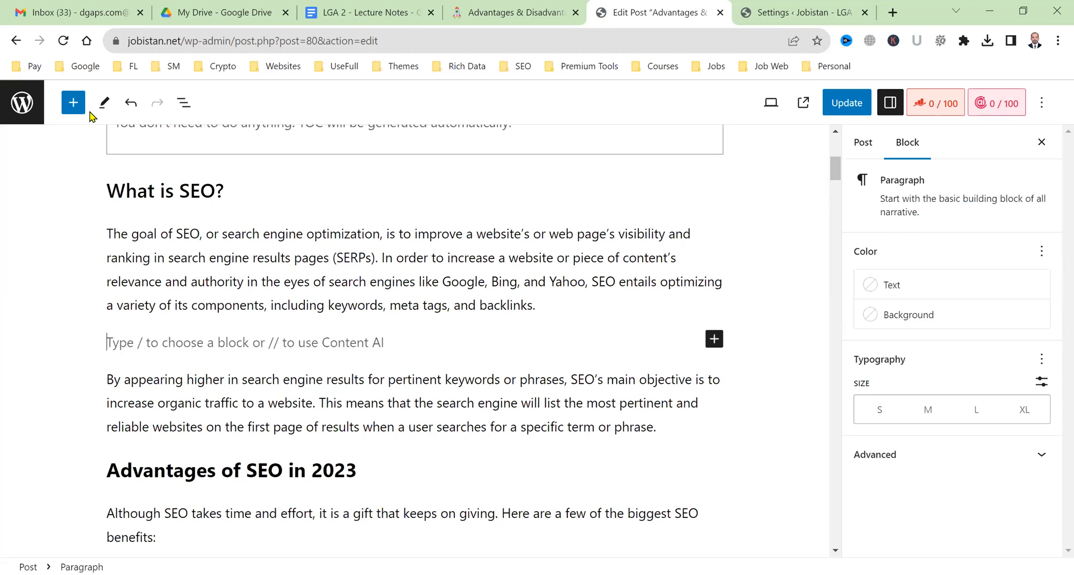
left_click(73, 103)
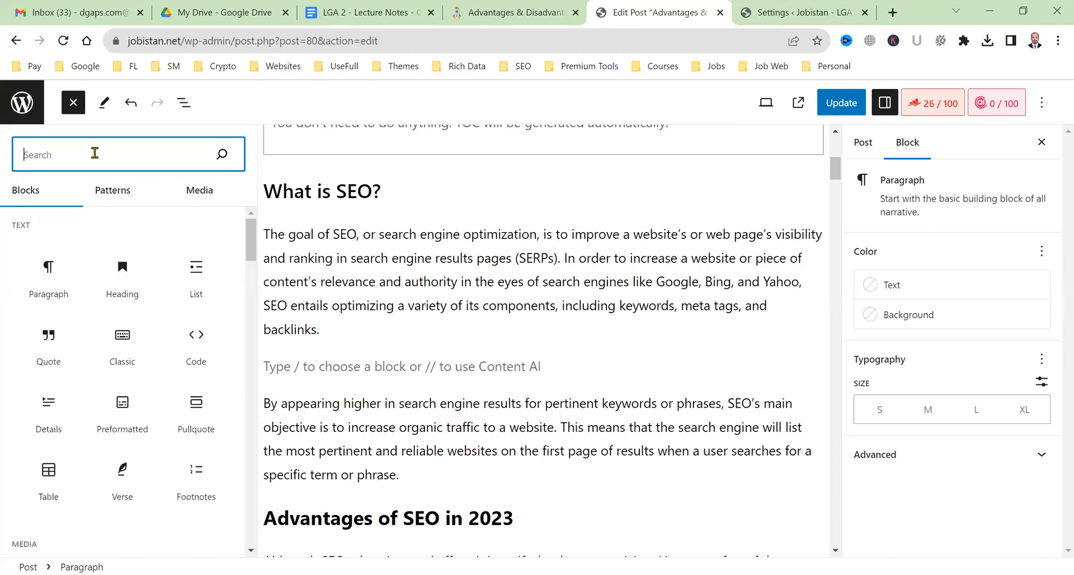
type("buy bu")
left_click(64, 240)
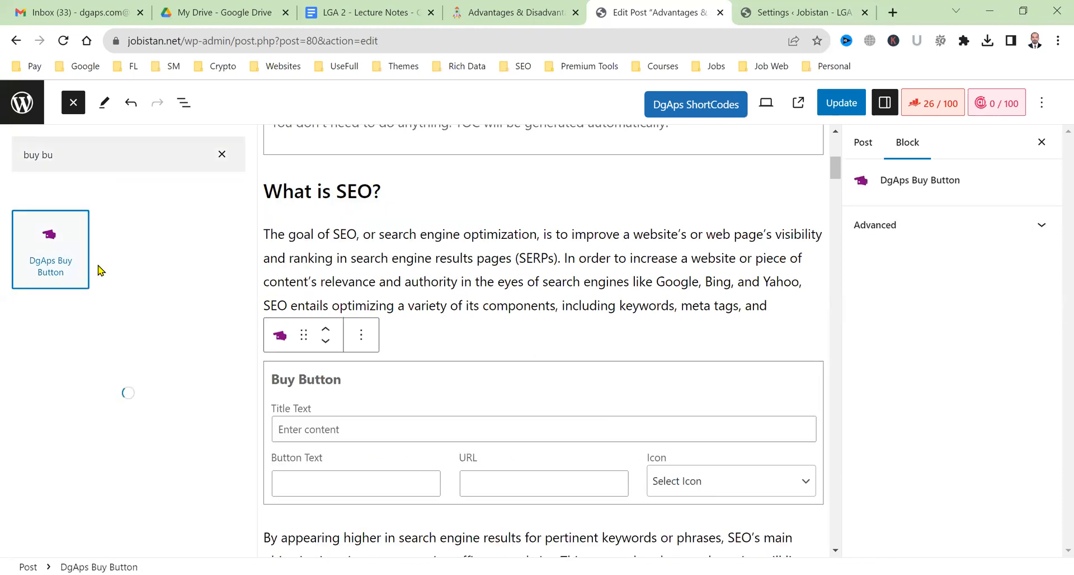
left_click(678, 486)
left_click(549, 473)
left_click(164, 370)
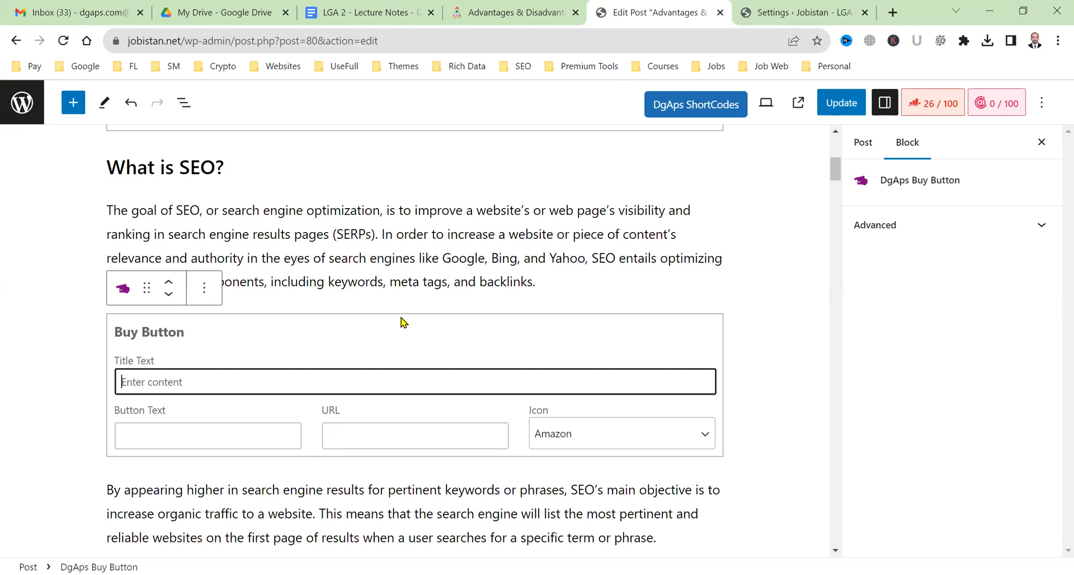
type("You can ")
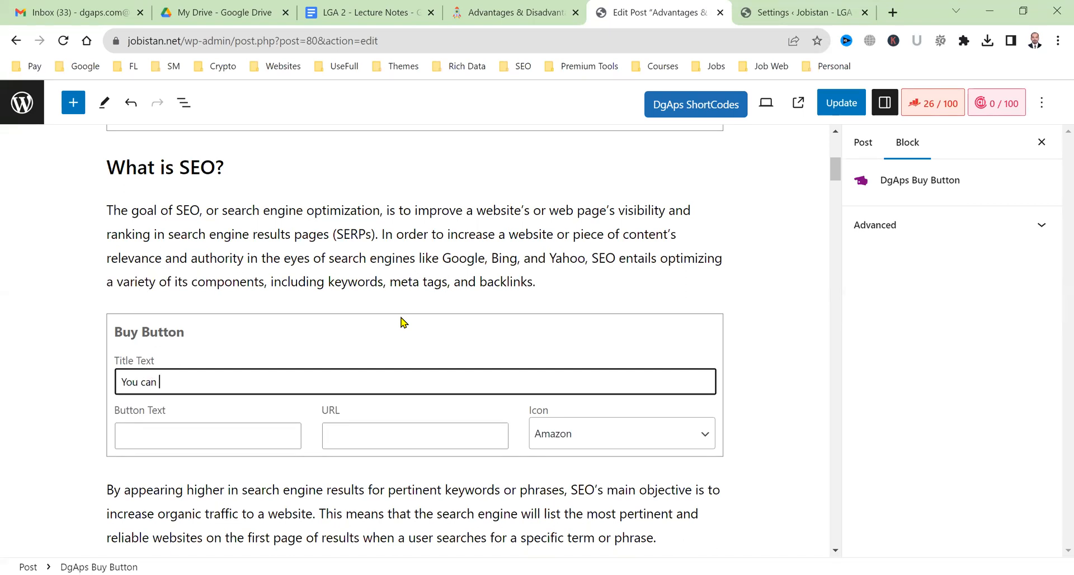
type("buy This SEO Tool from Amazon ")
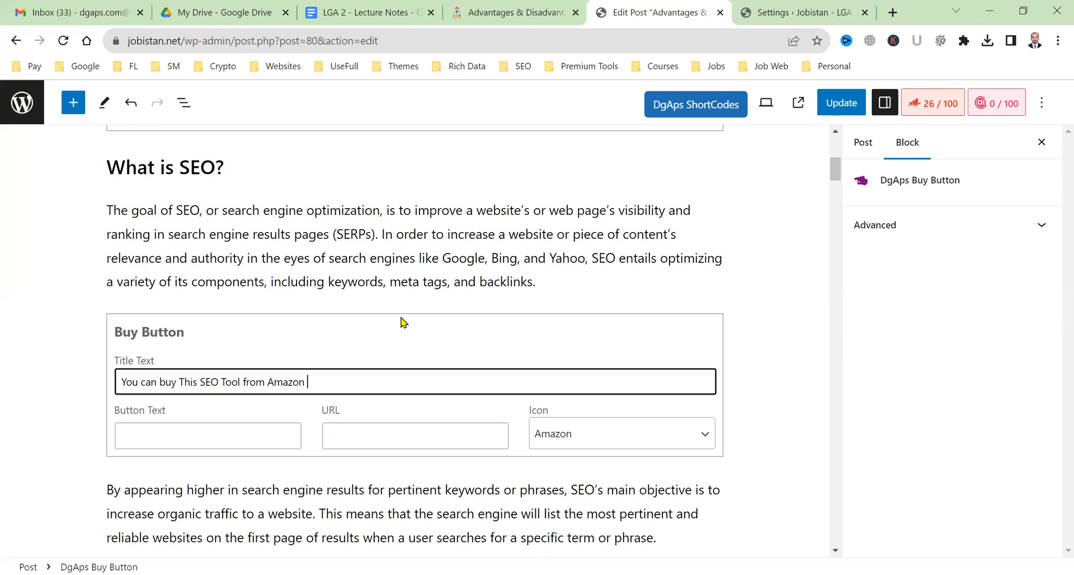
type("for LifeTime Deal")
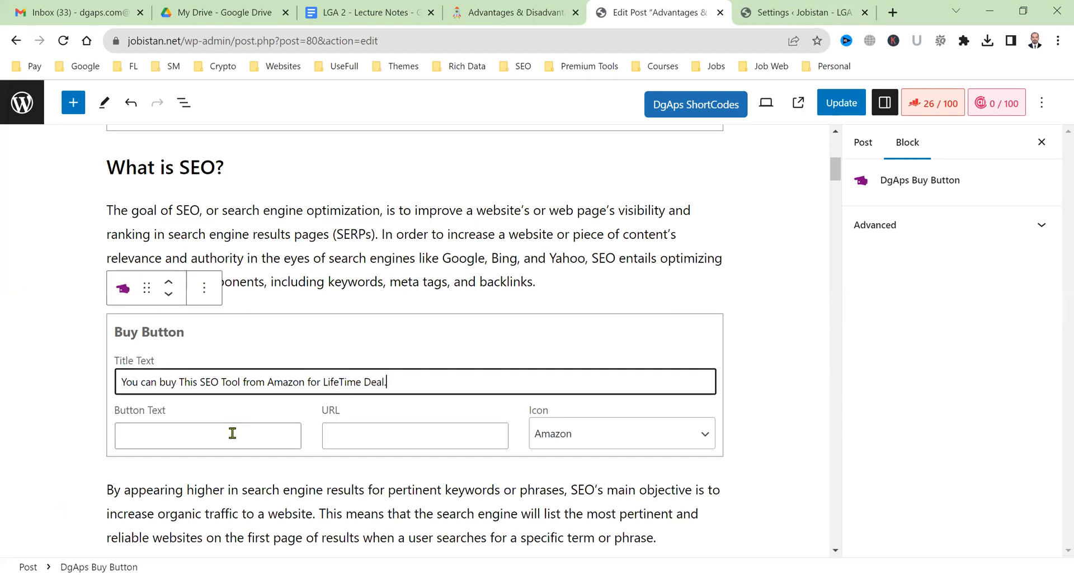
key("Tab")
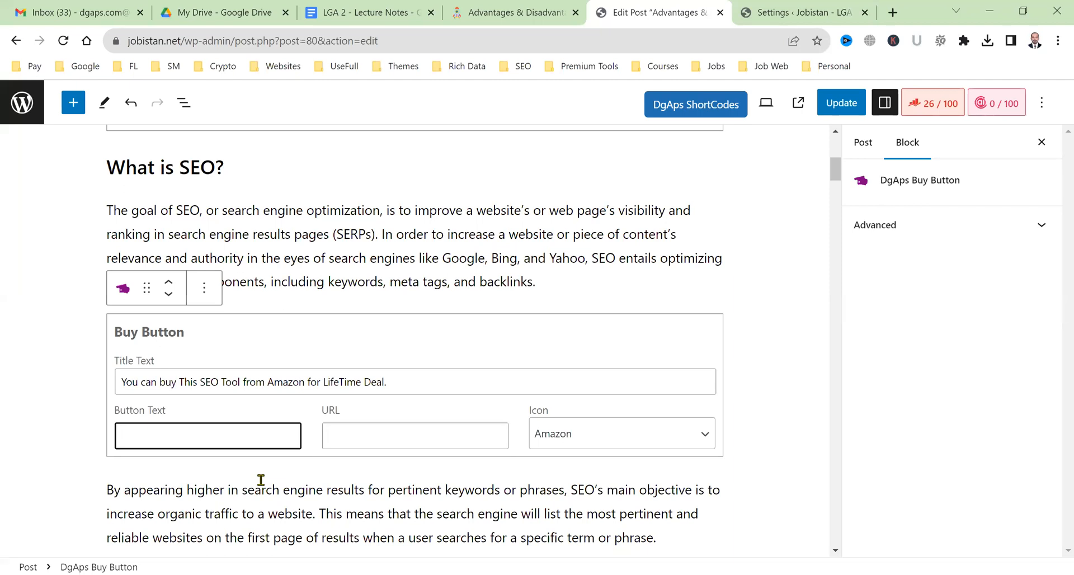
type("A")
key("BackSpace")
type("Bu")
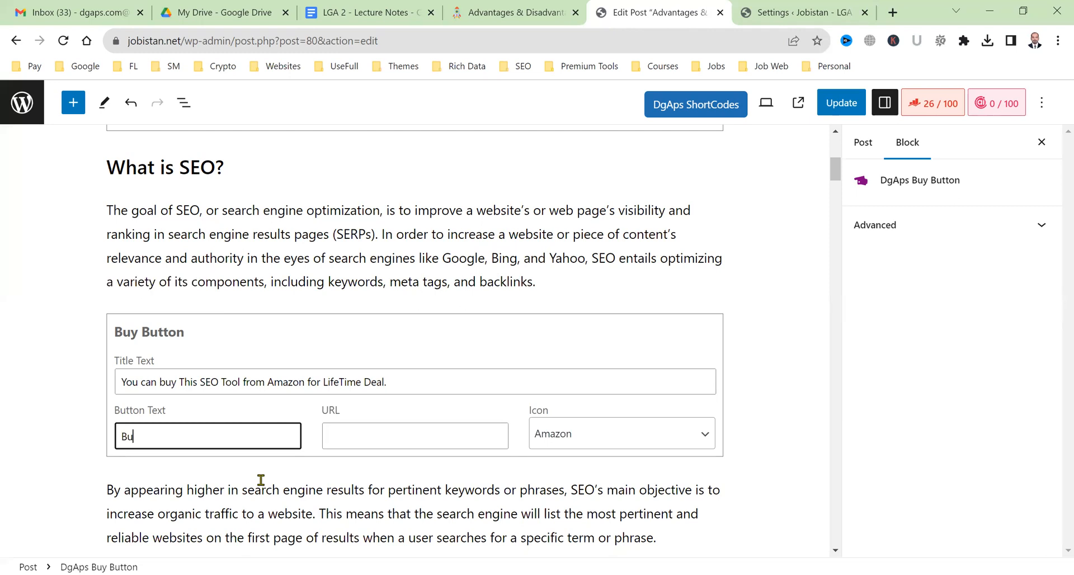
type("y Here: $100")
key("Tab")
type("https://amazon")
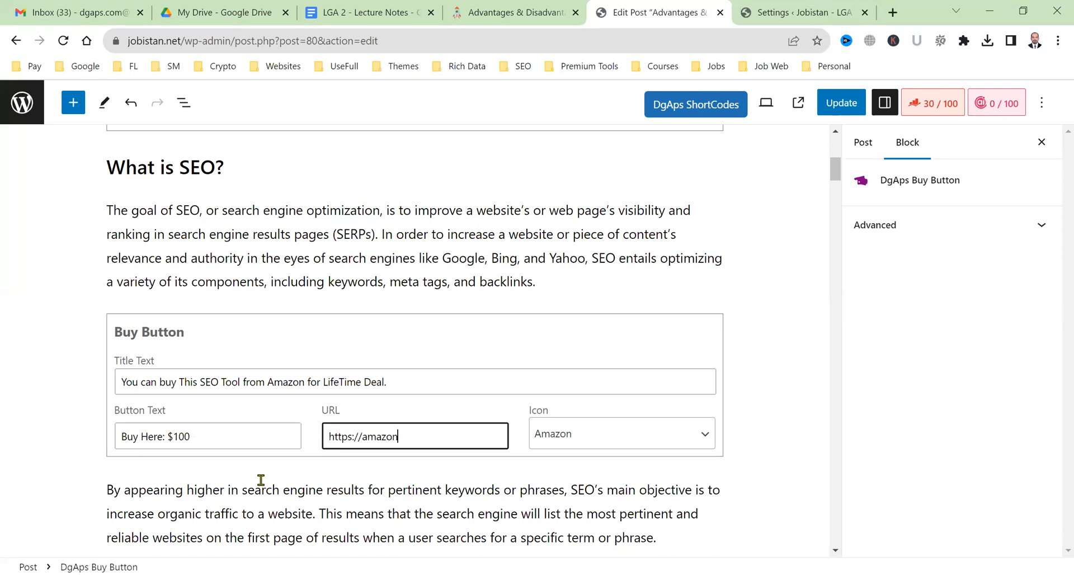
type(".com")
Clear the site cache and save the post with the new Buy Button.
left_click(800, 12)
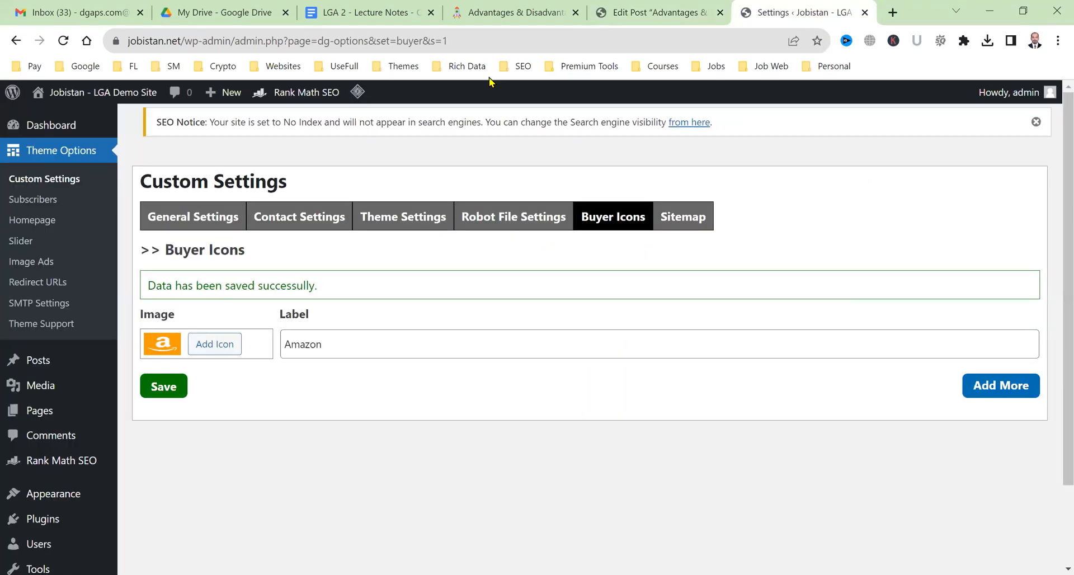
left_click(529, 8)
scroll(1029, 536, "down", 10)
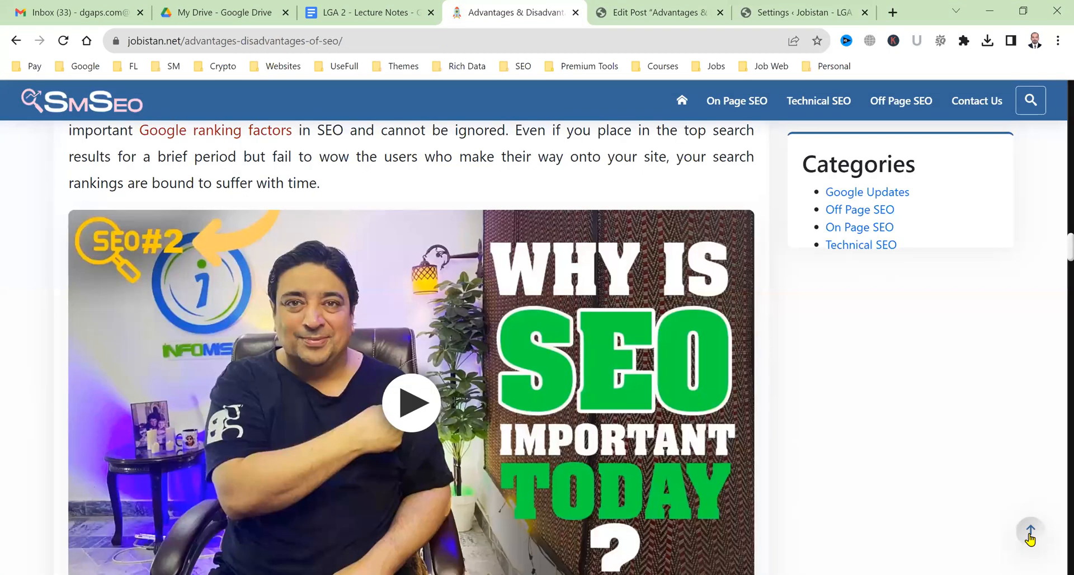
left_click(63, 39)
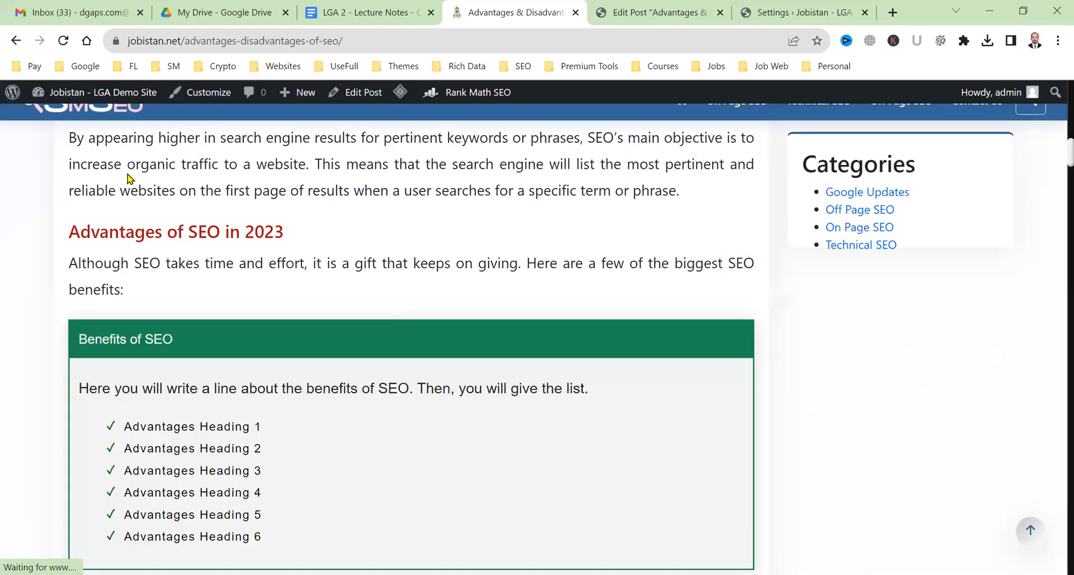
mouse_move(400, 92)
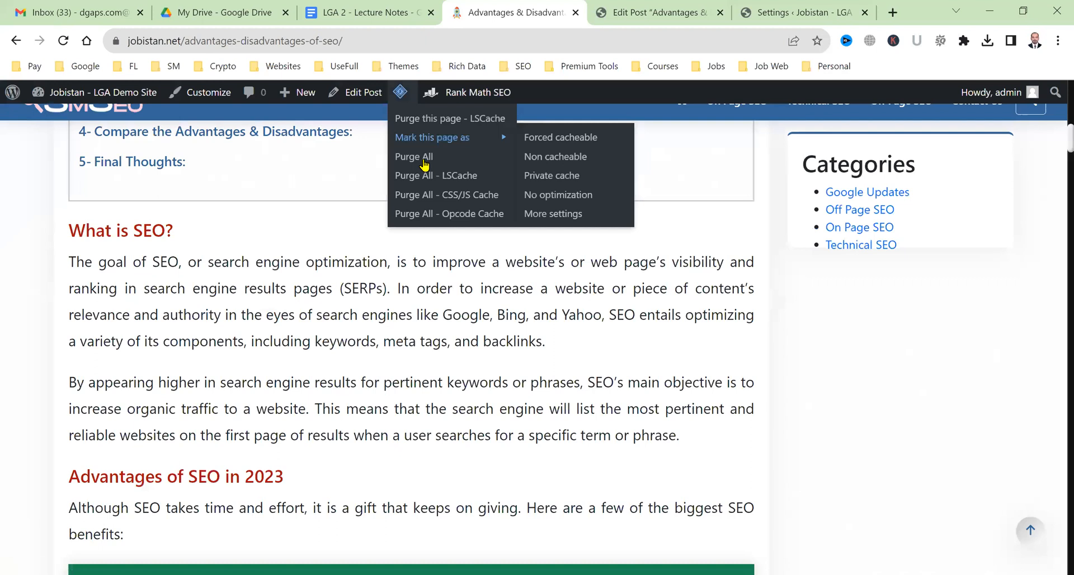
left_click(423, 160)
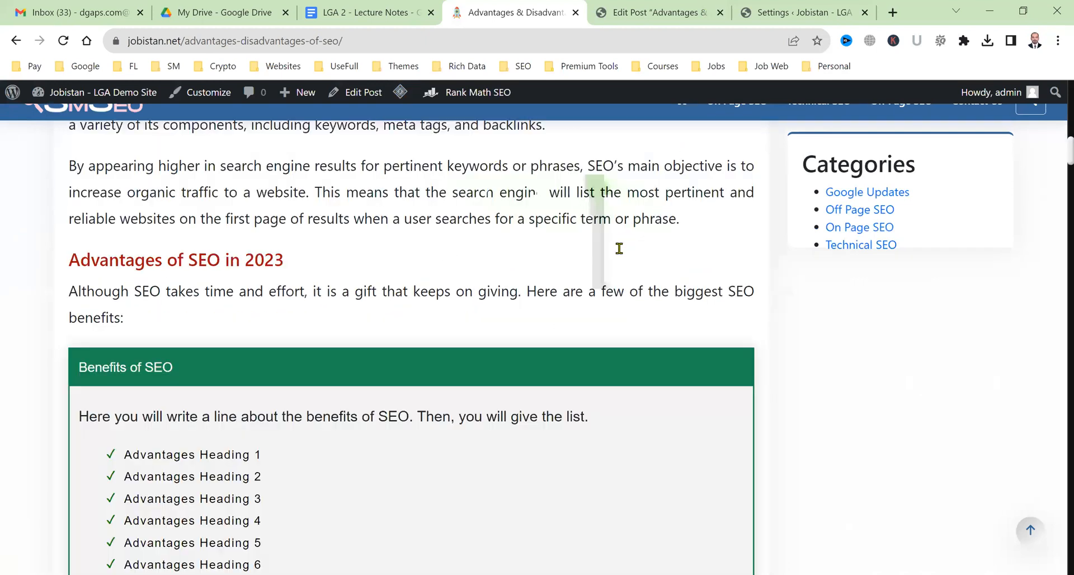
key("ctrl+Tab")
key("ctrl+s")
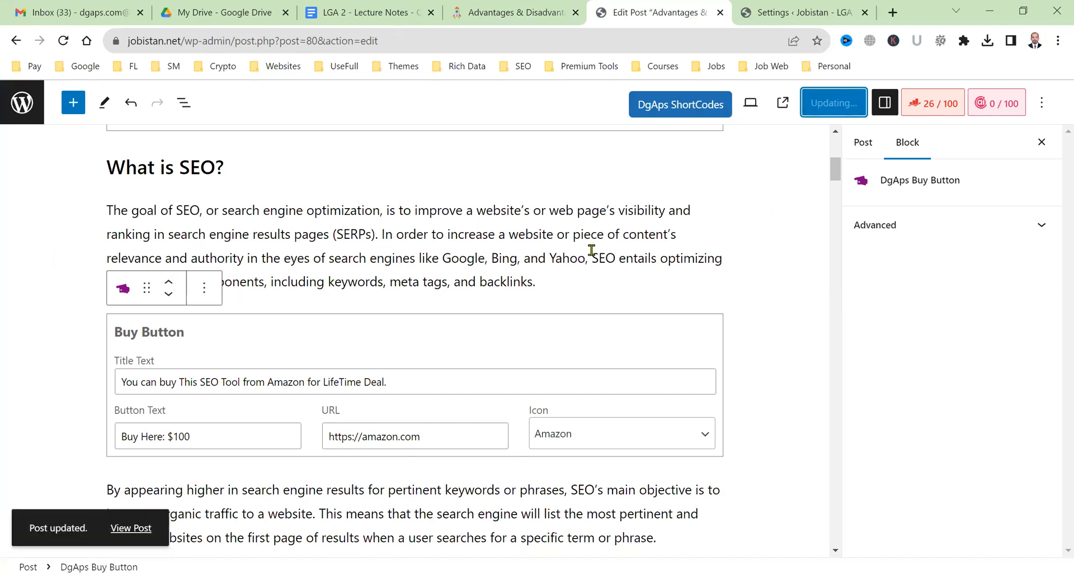
Clear the cache again and confirm the live Buy Here button opens Amazon.
key("ctrl+Tab")
left_click(546, 8)
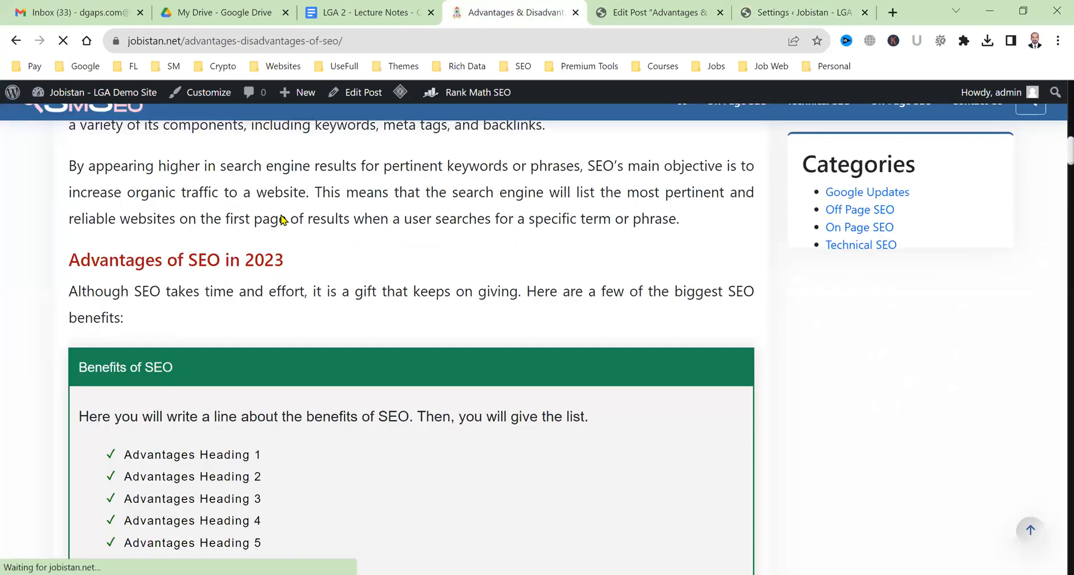
left_click(428, 167)
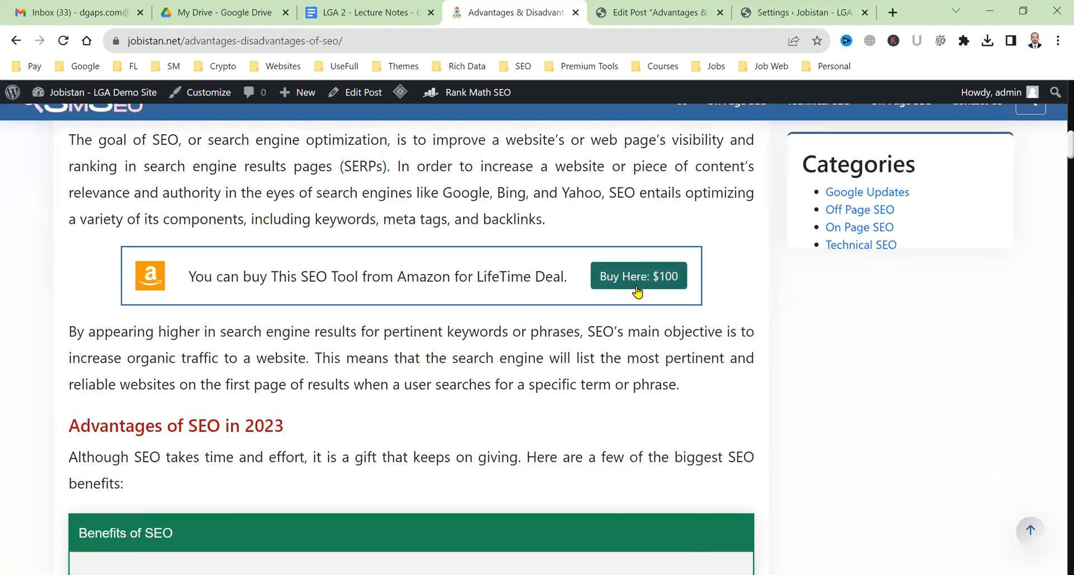
left_click(653, 298)
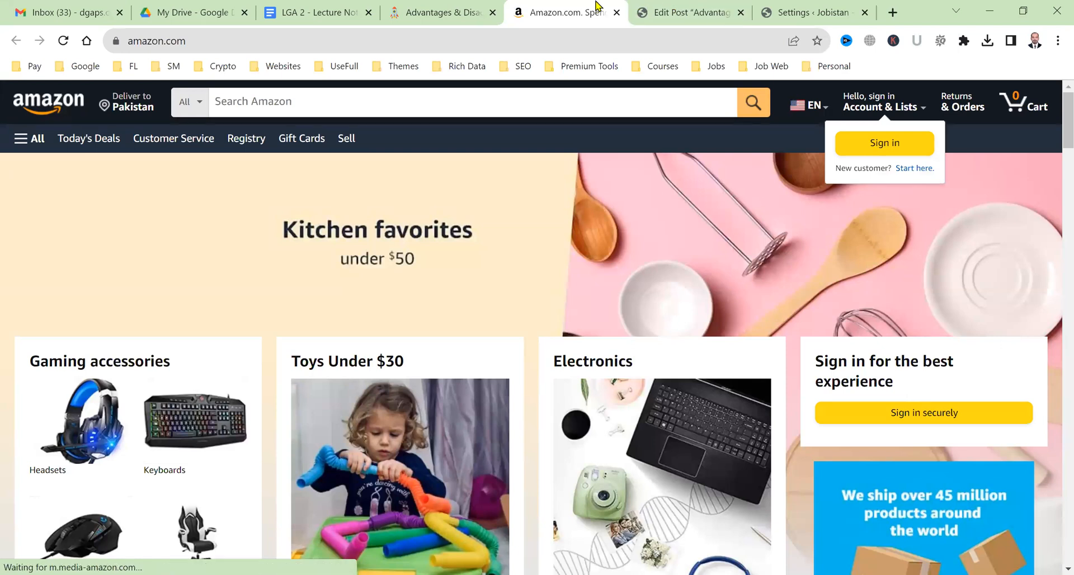
key("ctrl+w")
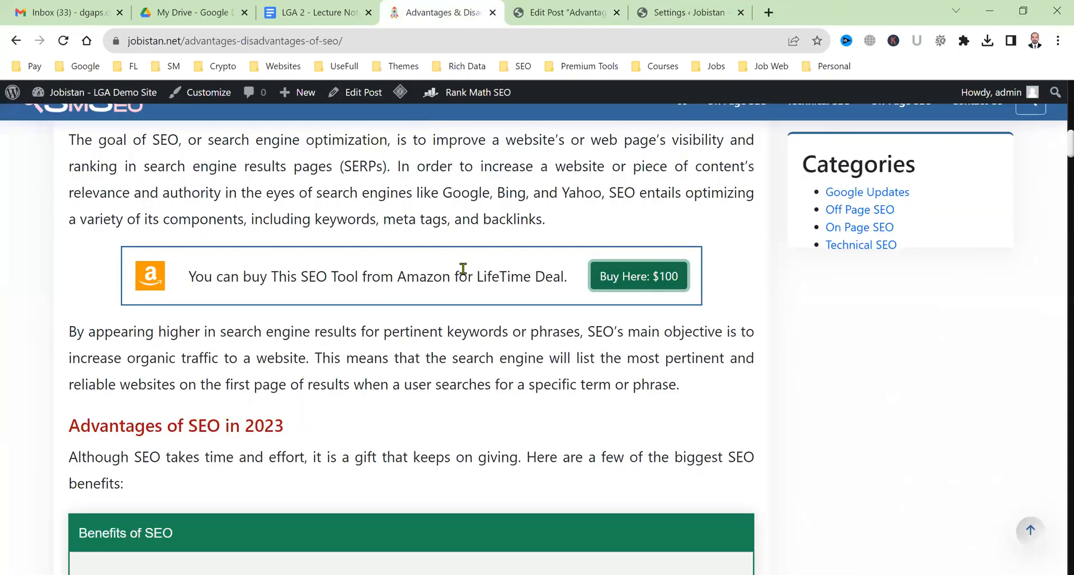
left_click(500, 353)
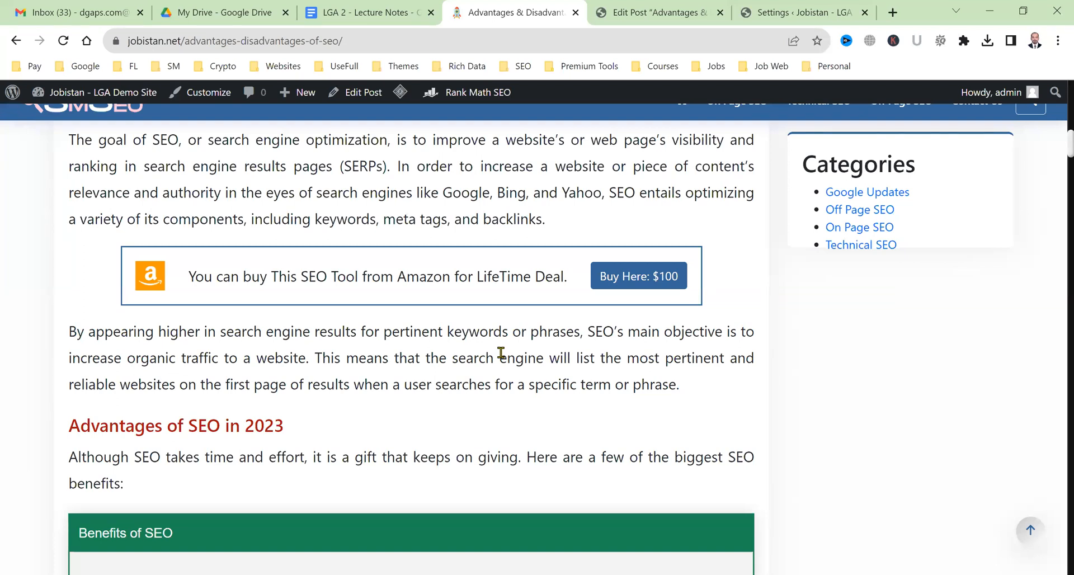
scroll(500, 353, "up", 2)
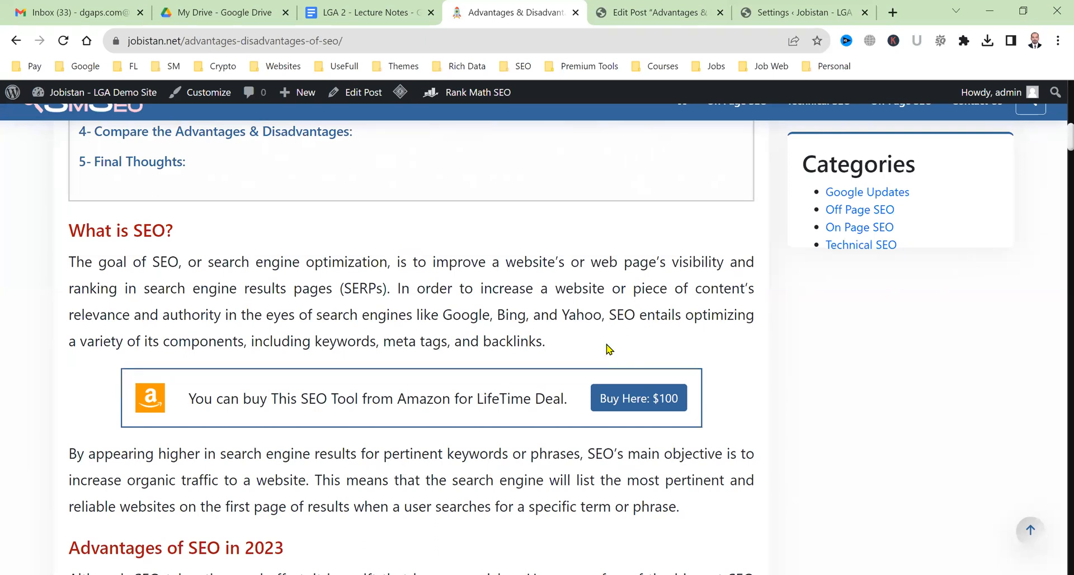
left_click(690, 8)
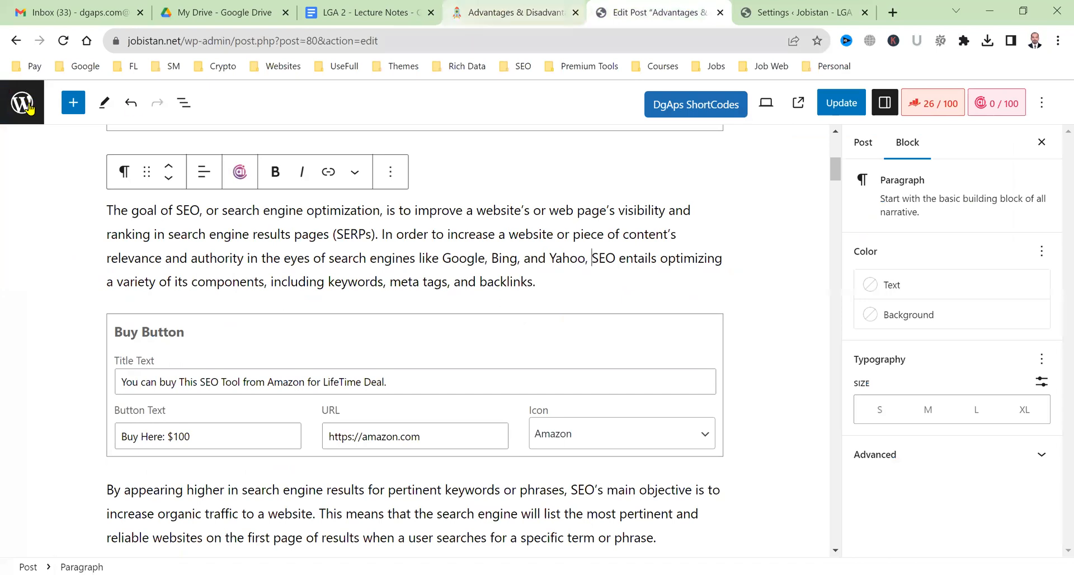
key("ctrl+Tab")
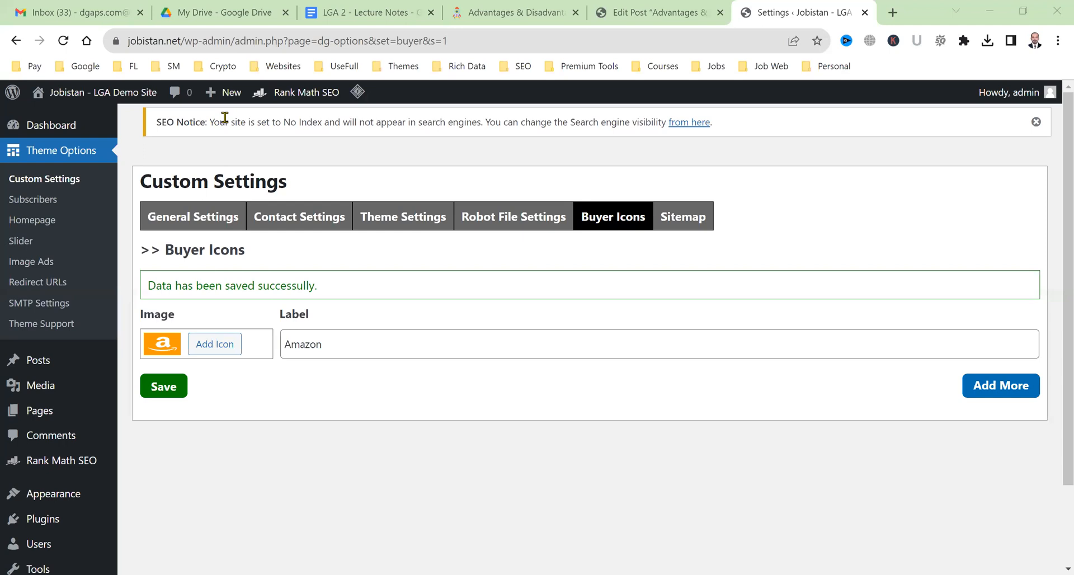
Search Google Images for 'freelancer icon'.
left_click(893, 13)
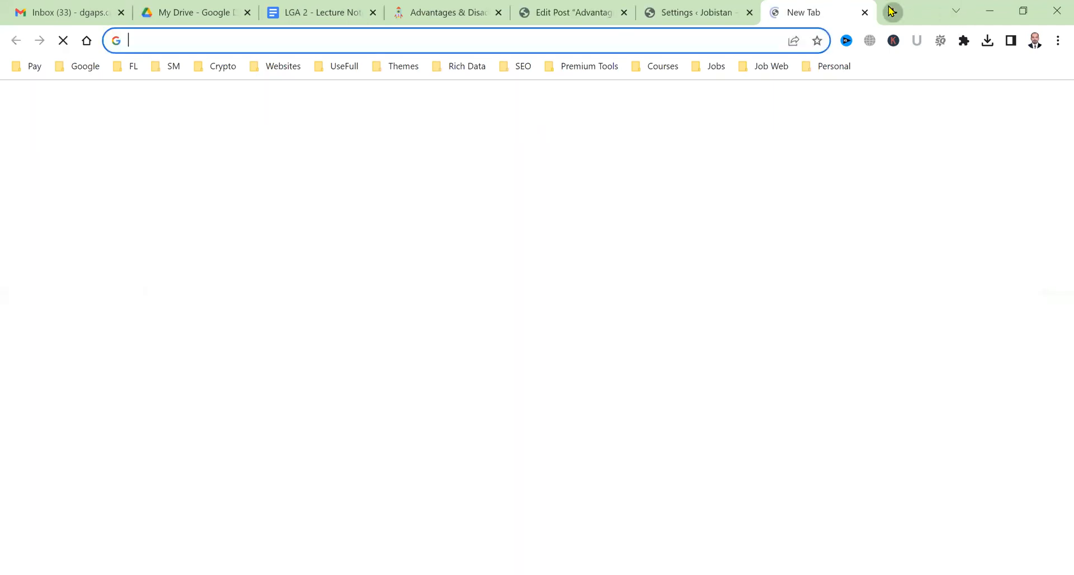
type("go")
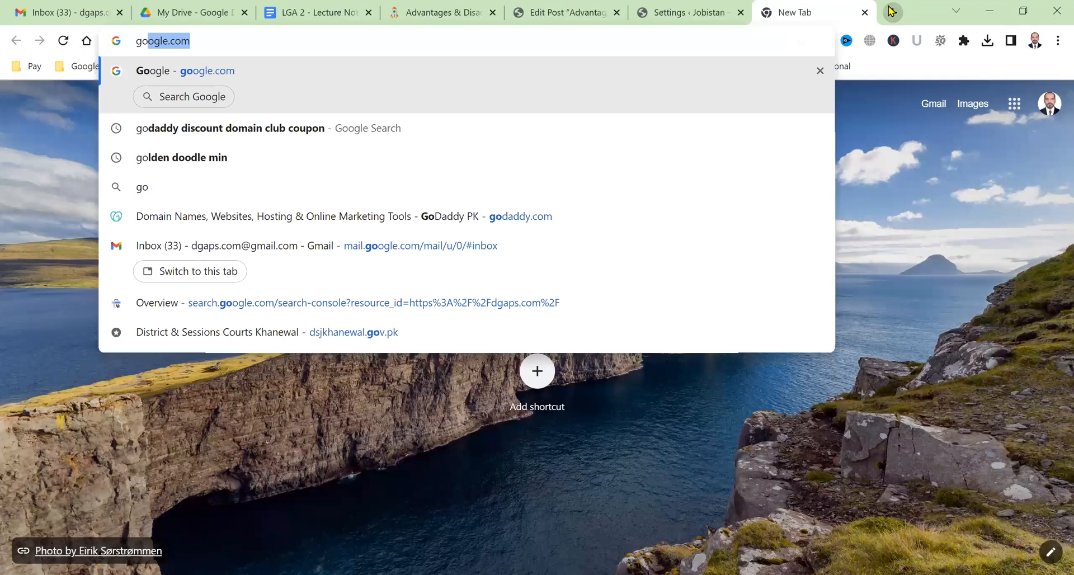
key("Return")
type("freelancer icon")
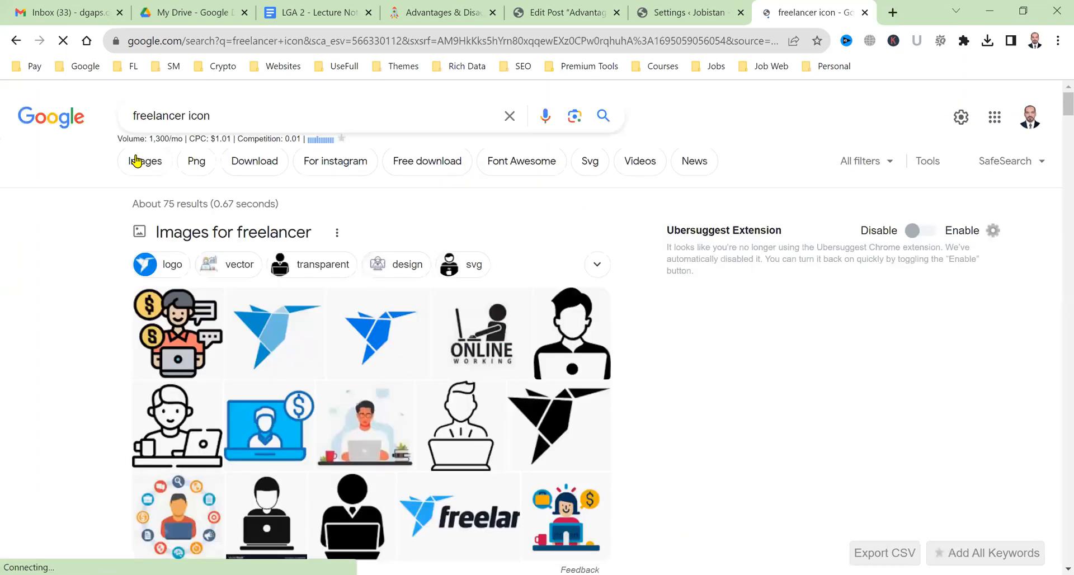
left_click(137, 161)
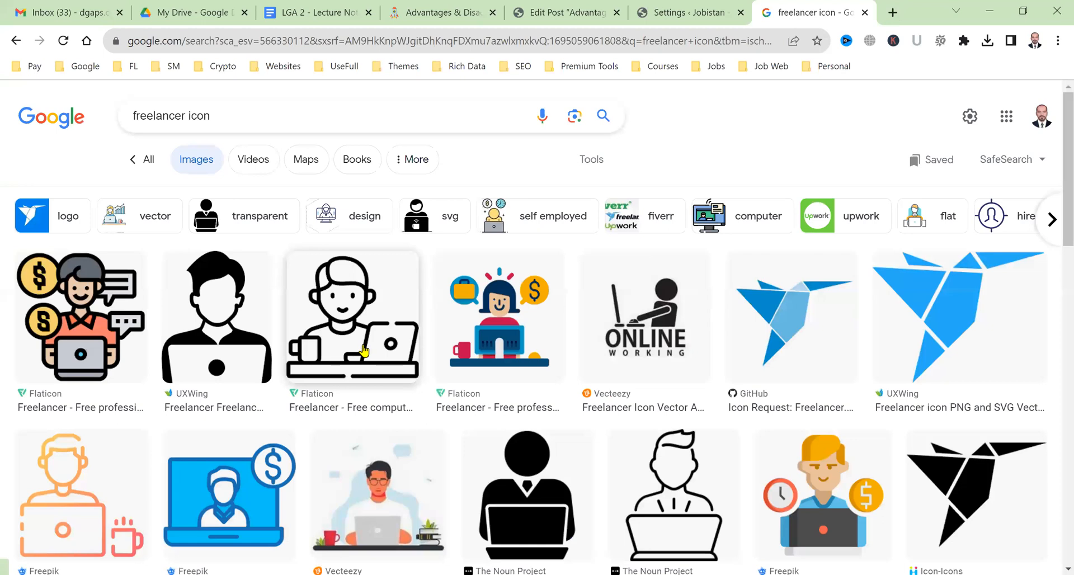
scroll(517, 340, "down", 2)
scroll(516, 340, "down", 2)
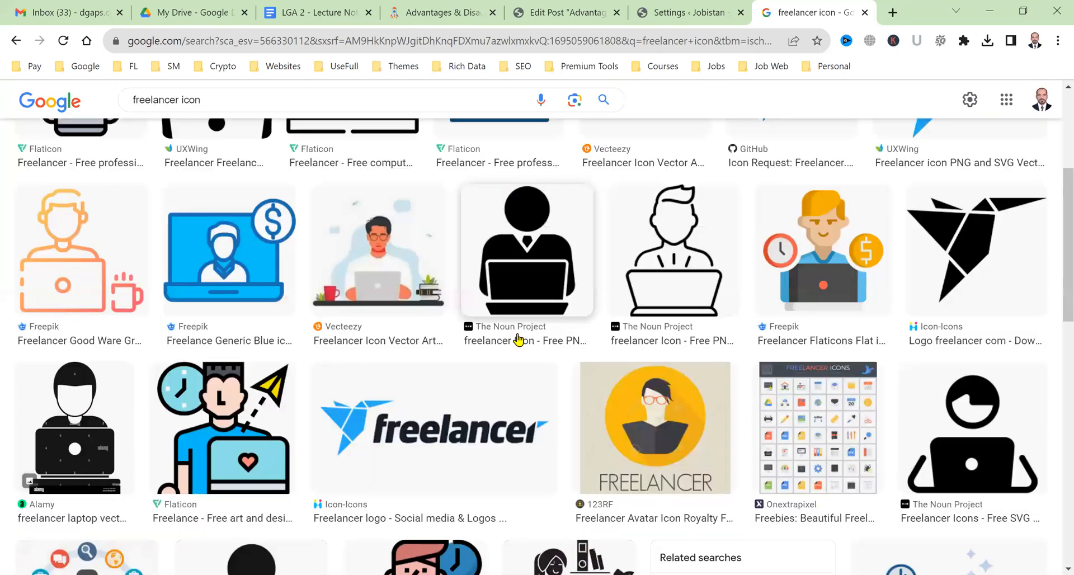
scroll(762, 318, "up", 4)
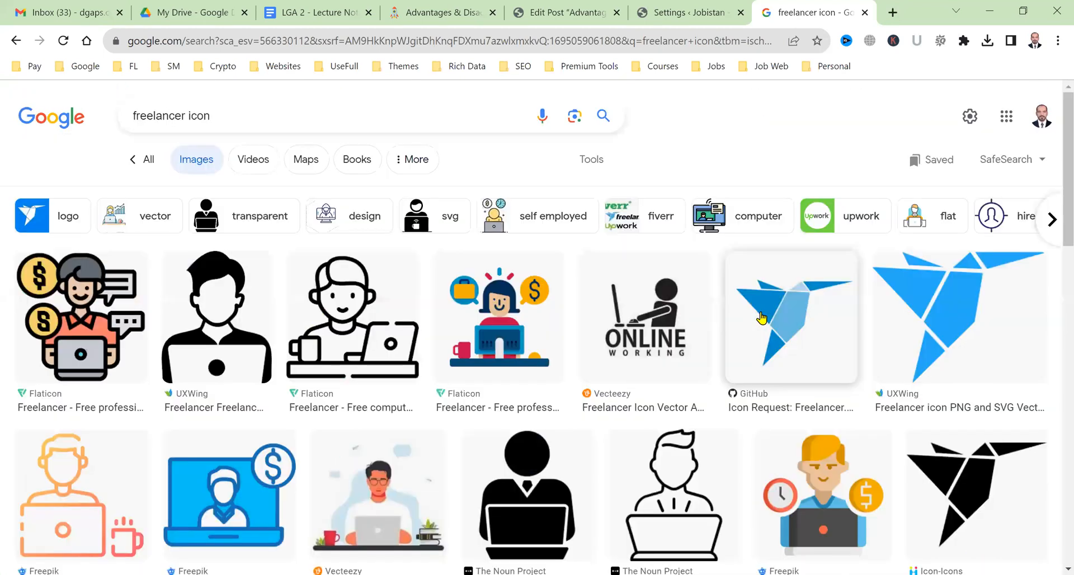
Save the GitHub Freelancer icon image to the computer, naming it freelancer.
left_click(762, 318)
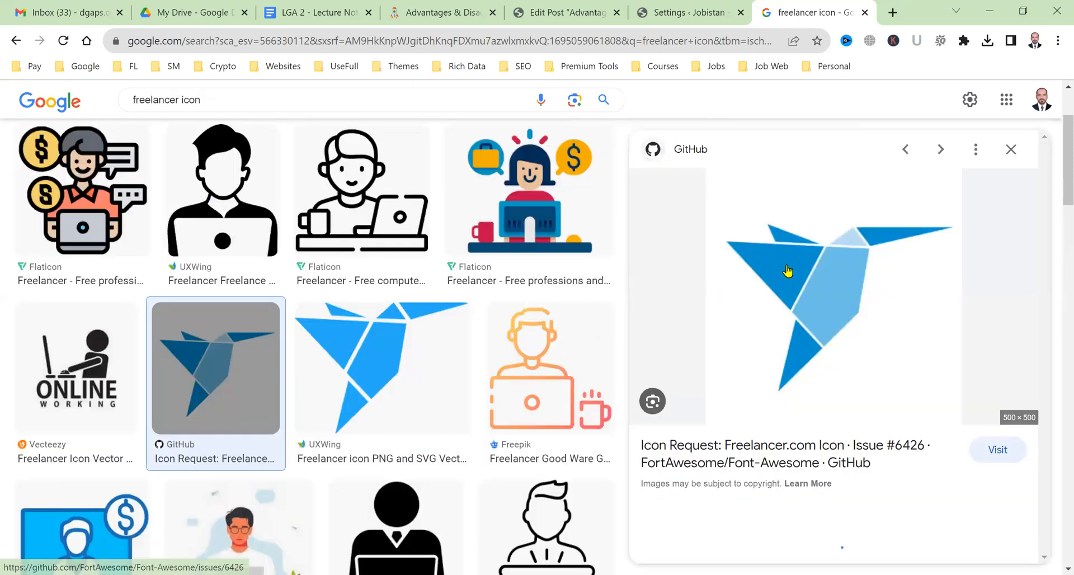
right_click(801, 396)
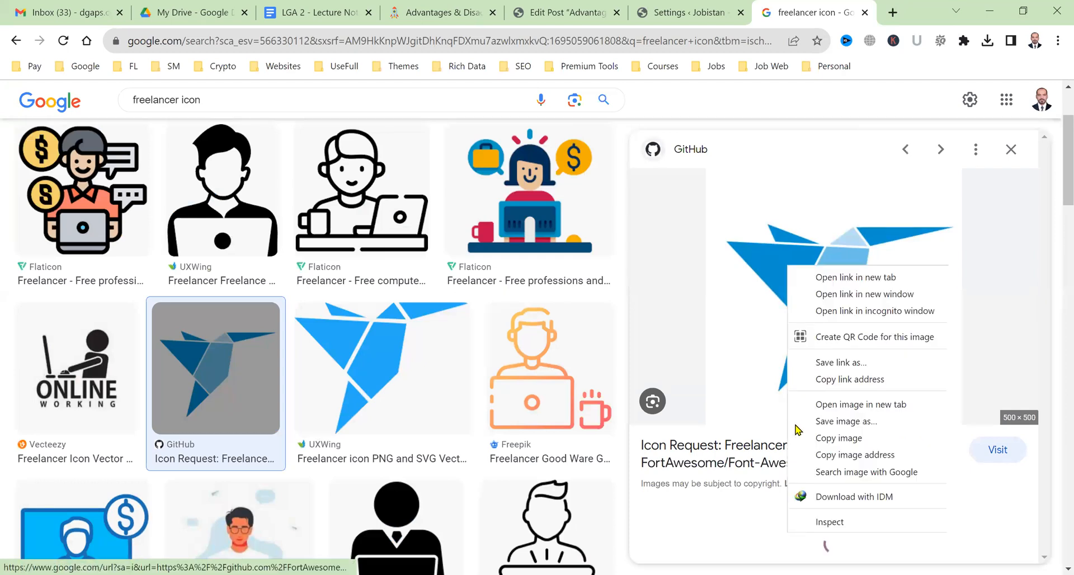
left_click(806, 438)
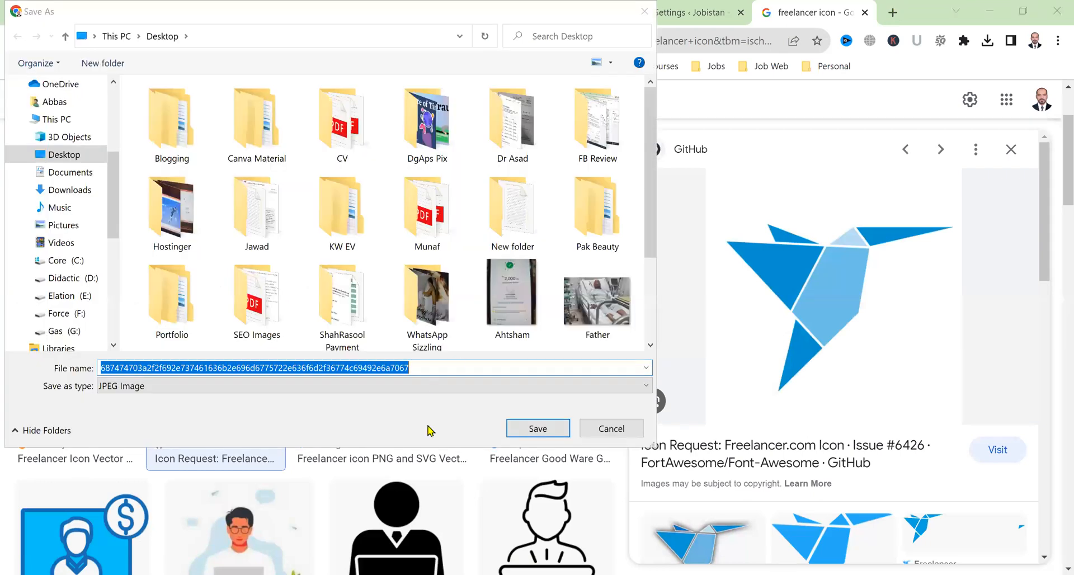
left_click(439, 371)
type("f")
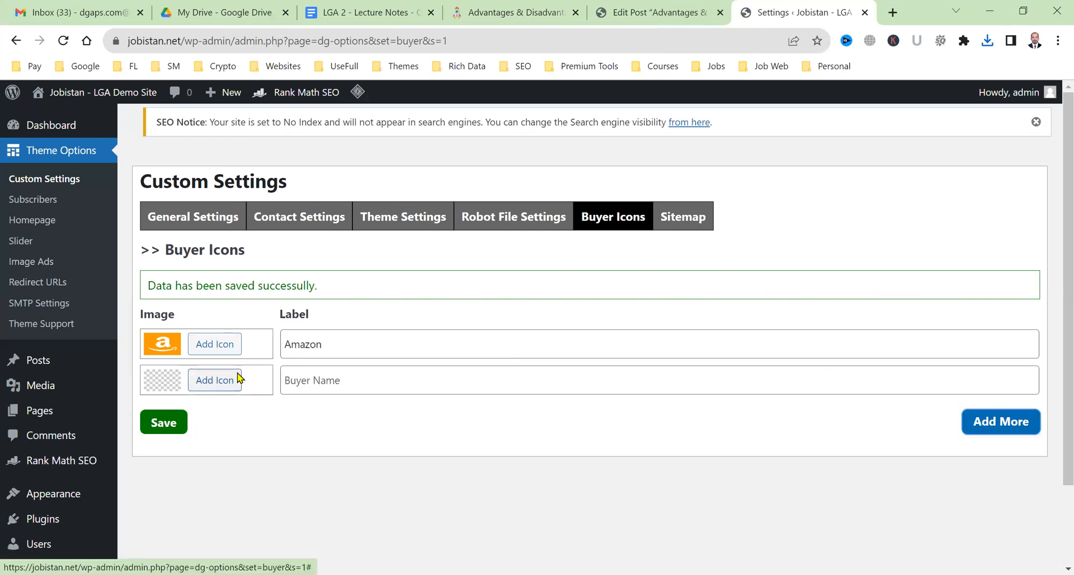
Add a second buyer icon row and try uploading freelancer.jfif, which is rejected as disallowed.
left_click(239, 380)
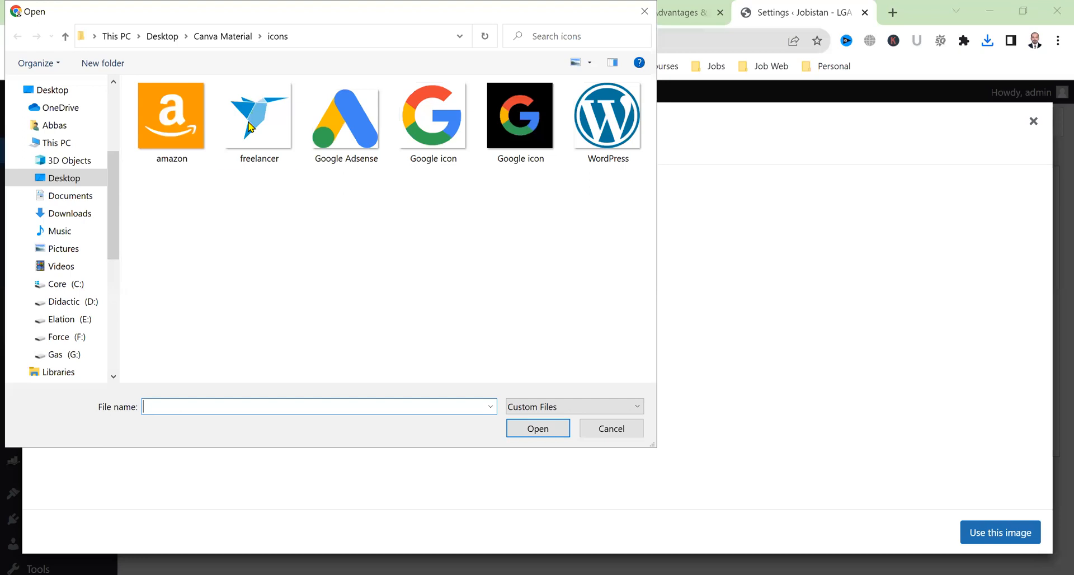
left_click(252, 127)
key("Return")
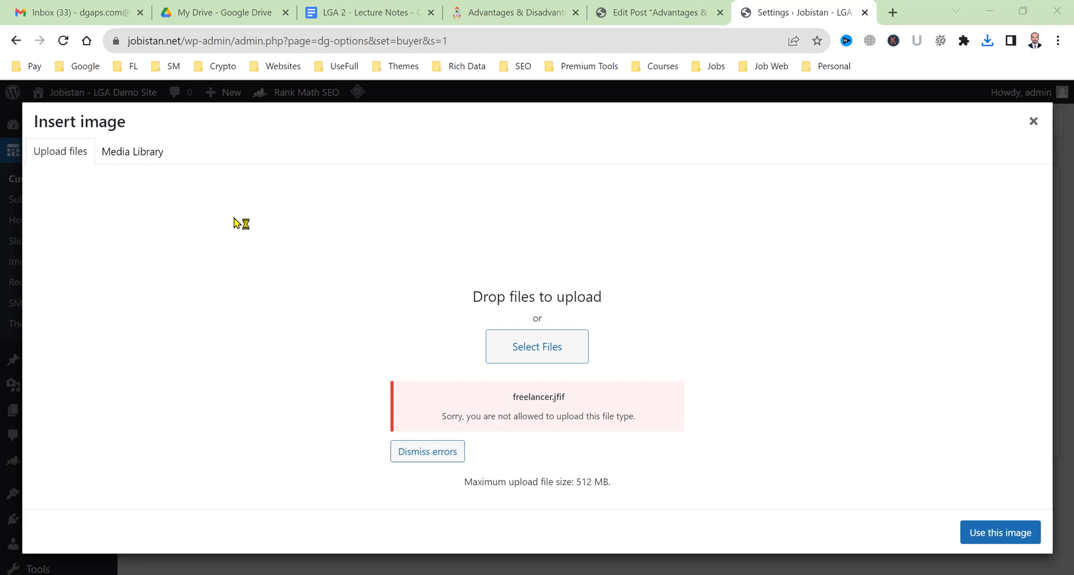
left_click(901, 9)
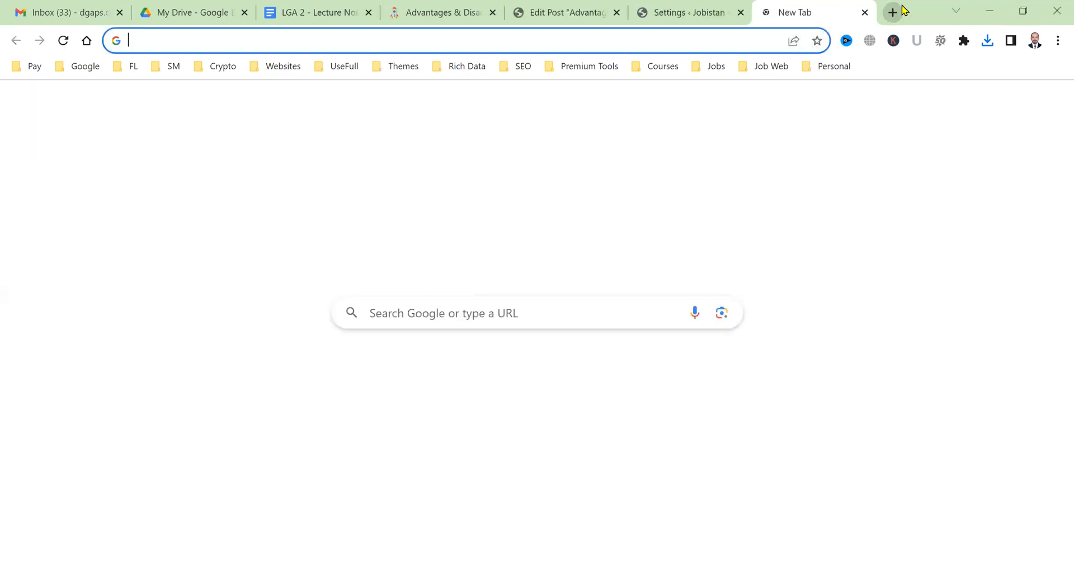
Search Google Images for 'freelancer' and save the Facebook Freelancer bird image as 'Freelancer icon'.
type("go")
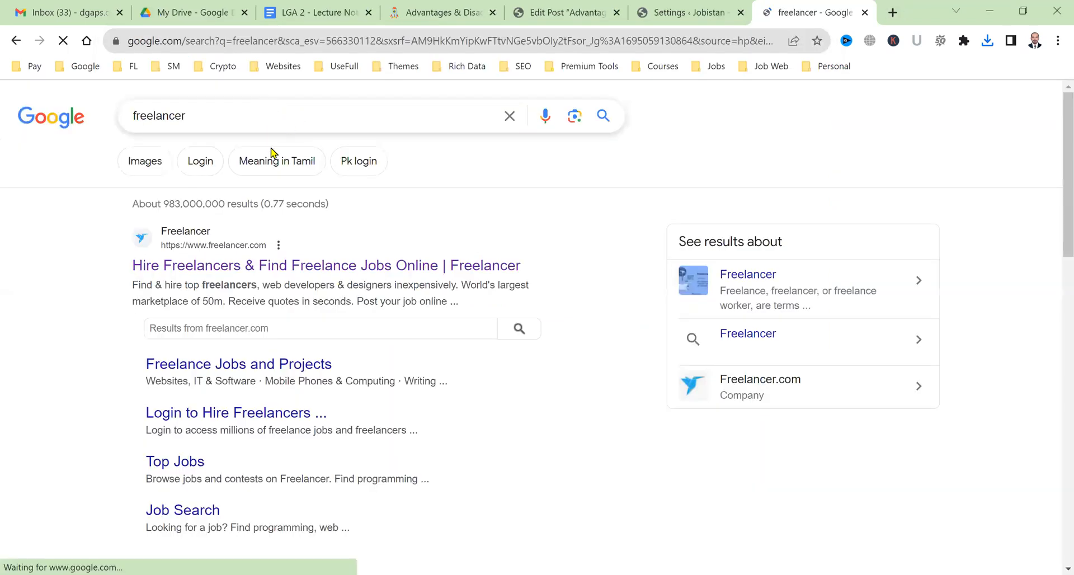
type("icon")
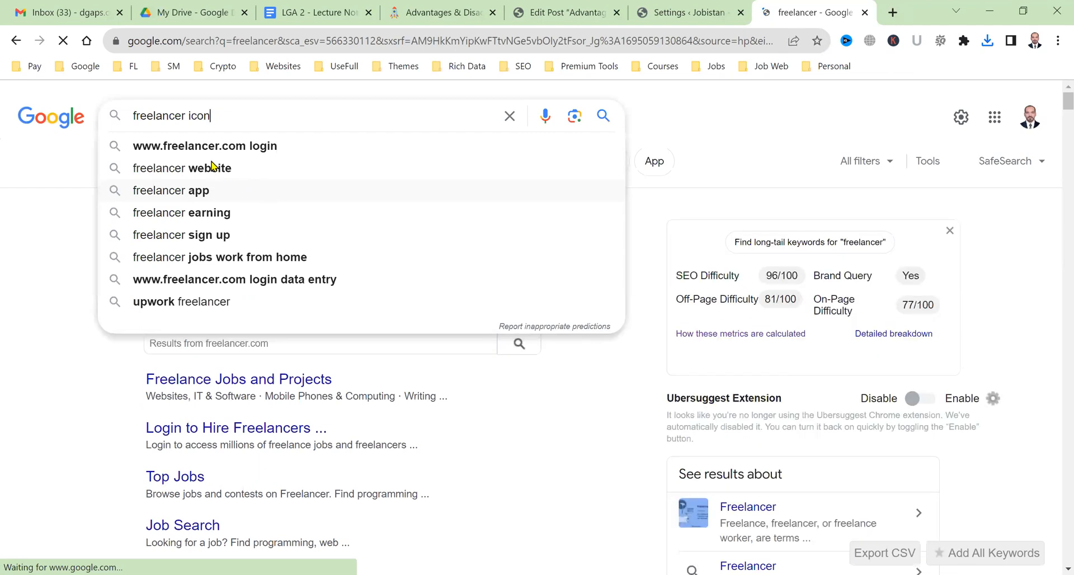
left_click(158, 154)
left_click(146, 162)
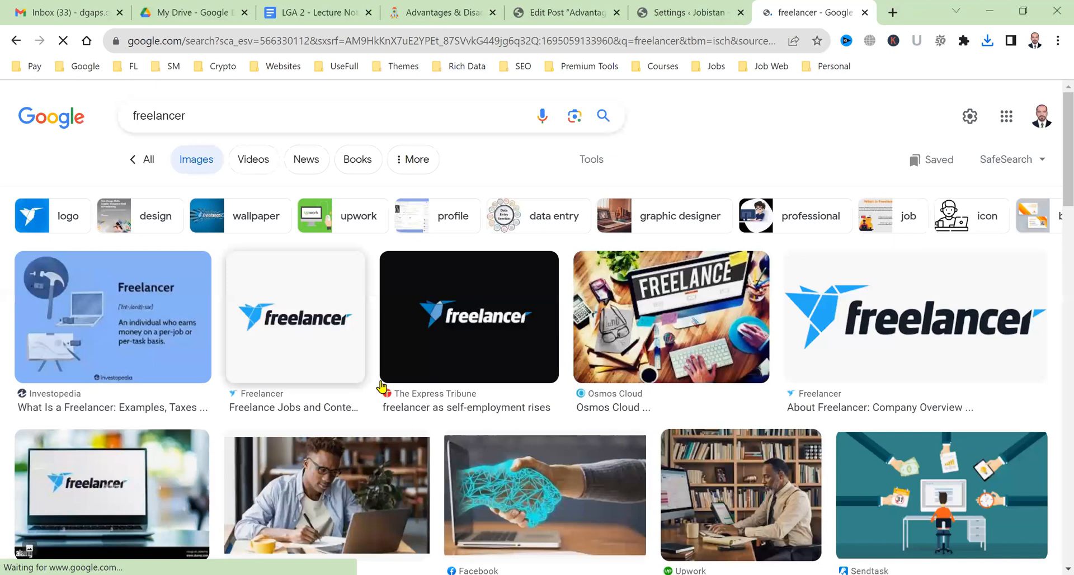
scroll(131, 421, "down", 4)
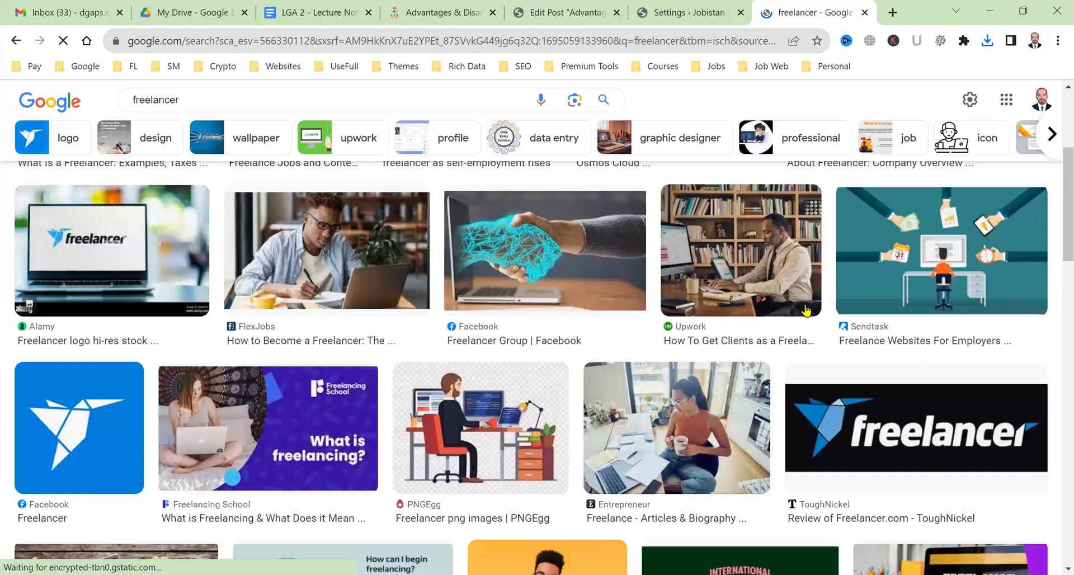
scroll(806, 311, "down", 4)
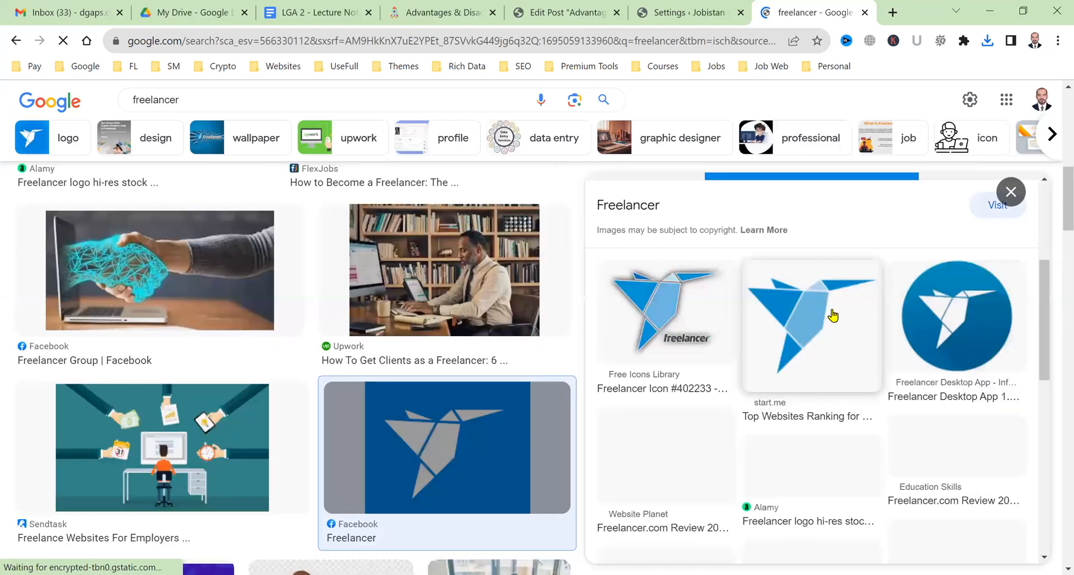
right_click(832, 307)
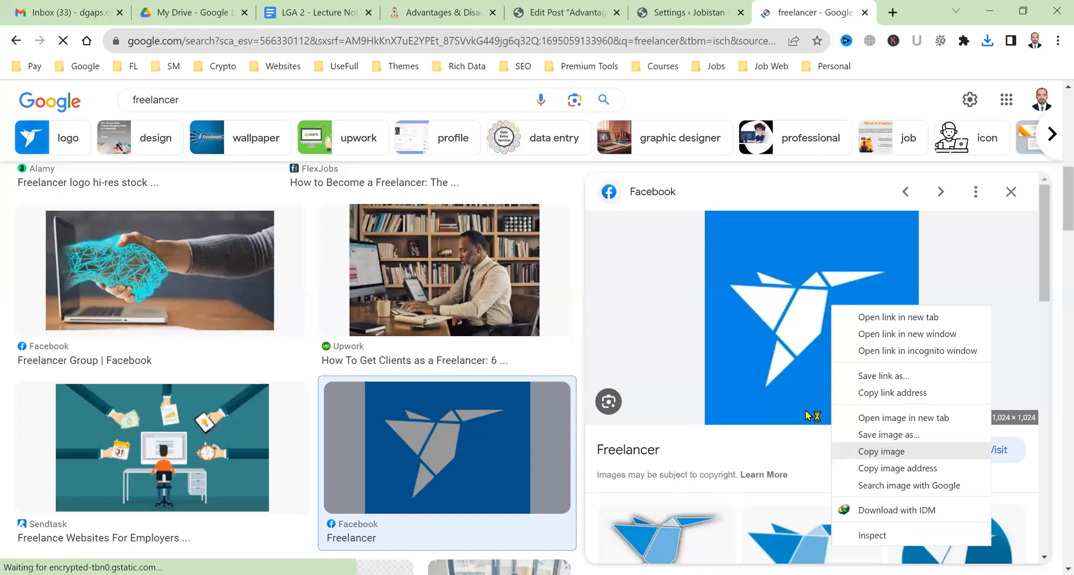
left_click(889, 435)
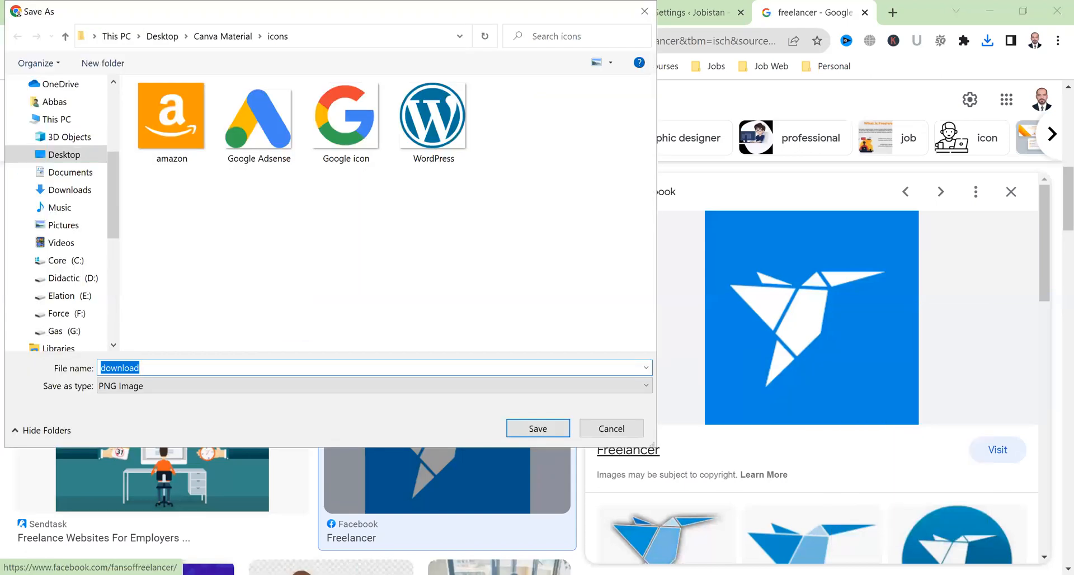
type("Freelancer icon")
key("Return")
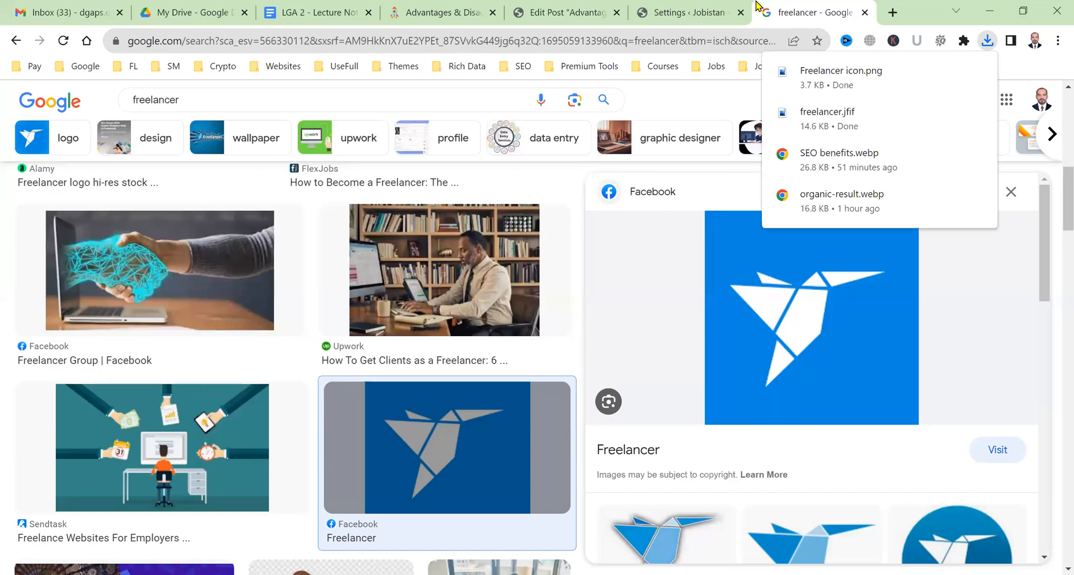
key("ctrl+w")
Upload 'Freelancer icon.png' with alt text 'Freelancer ICON', label it Freelancer, and save the Buyer Icons.
left_click(568, 354)
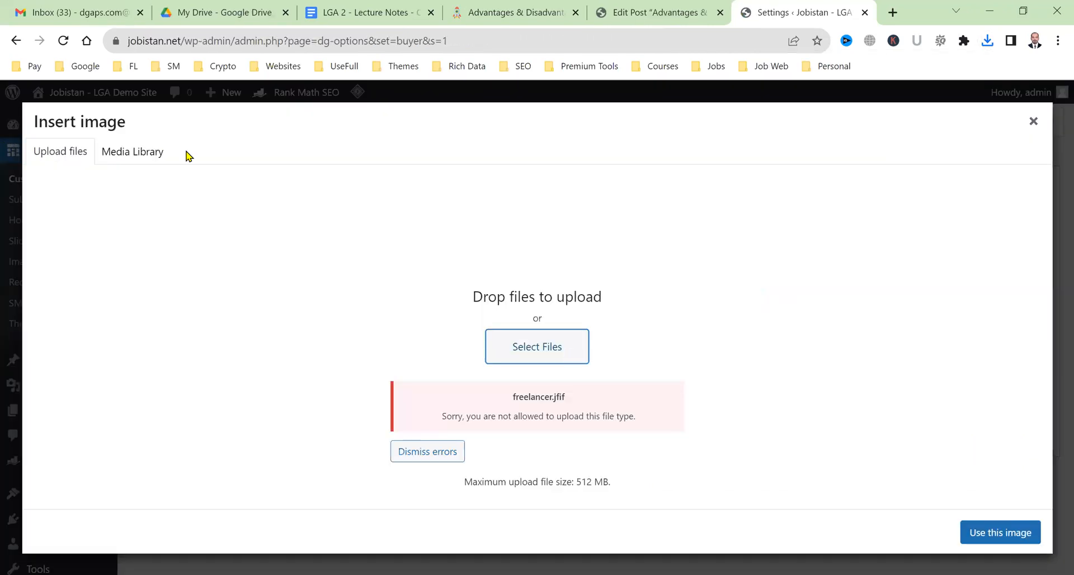
double_click(276, 130)
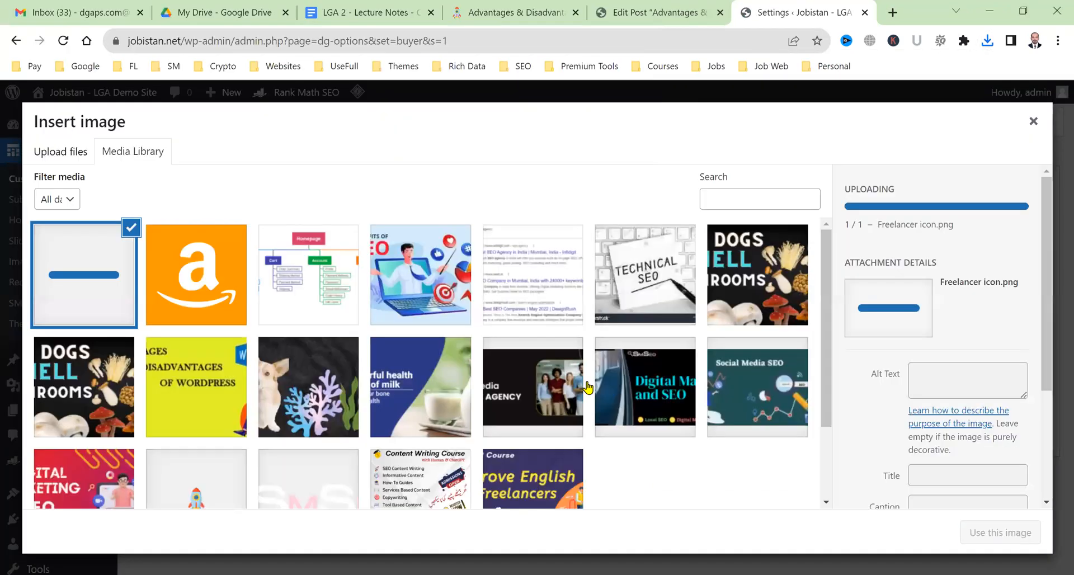
left_click(993, 336)
type("Freelance")
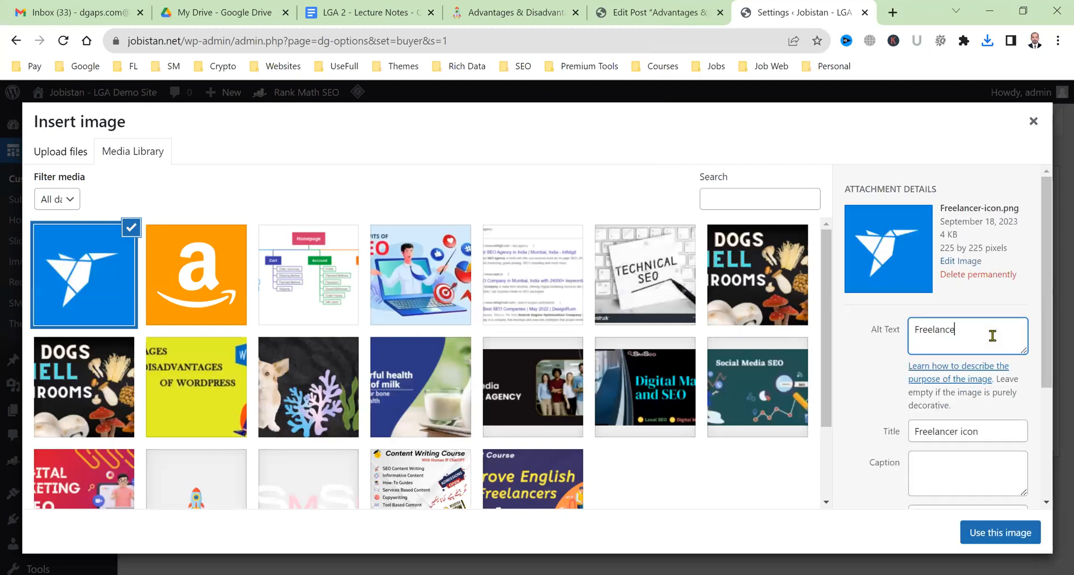
type("r ICON")
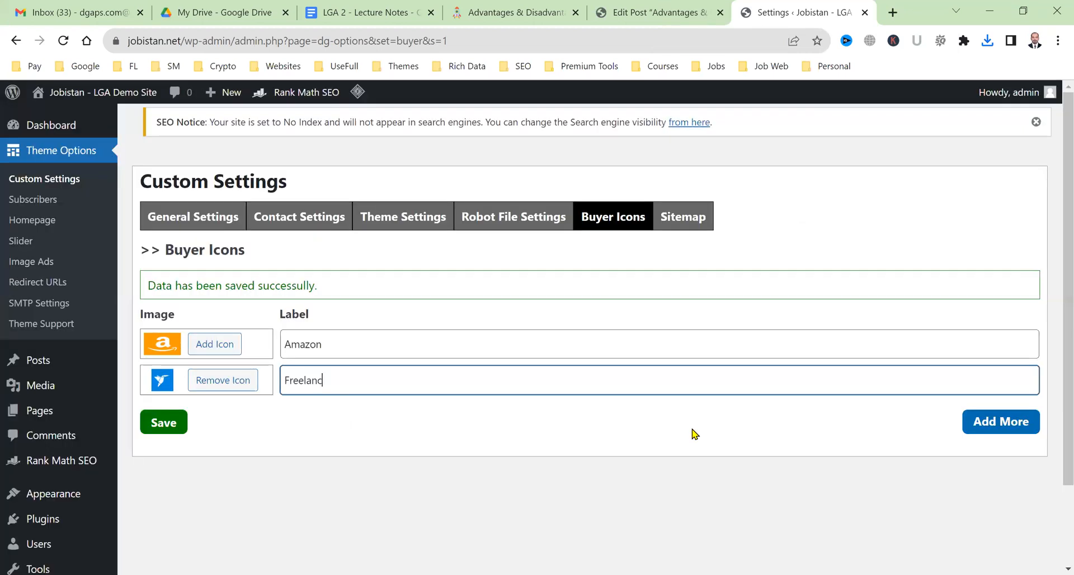
type("er")
left_click(156, 427)
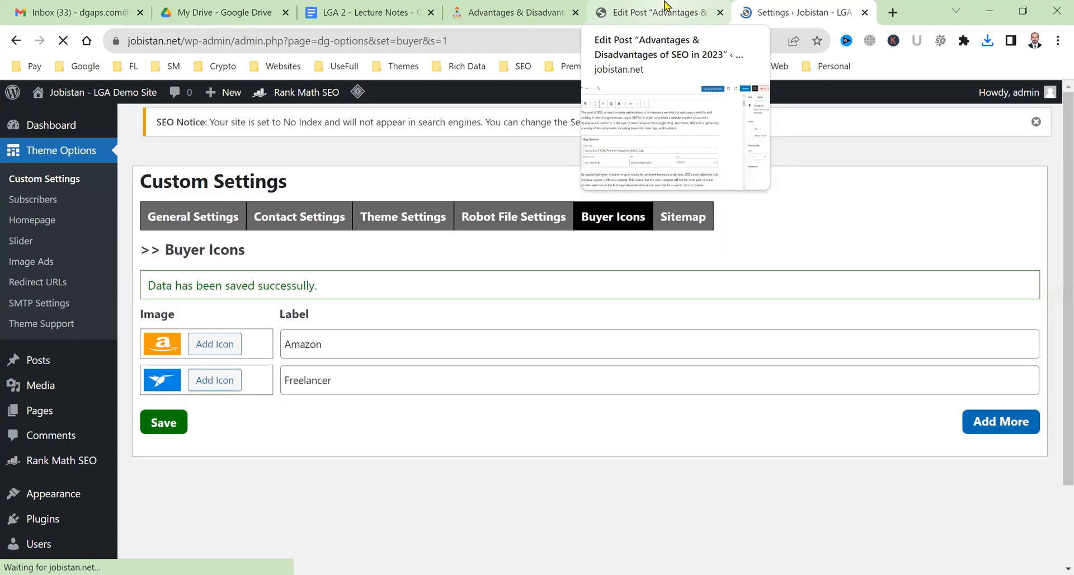
Back in the post, add an empty block after the 'SEO gives 24/7 Promotion' paragraph.
left_click(666, 8)
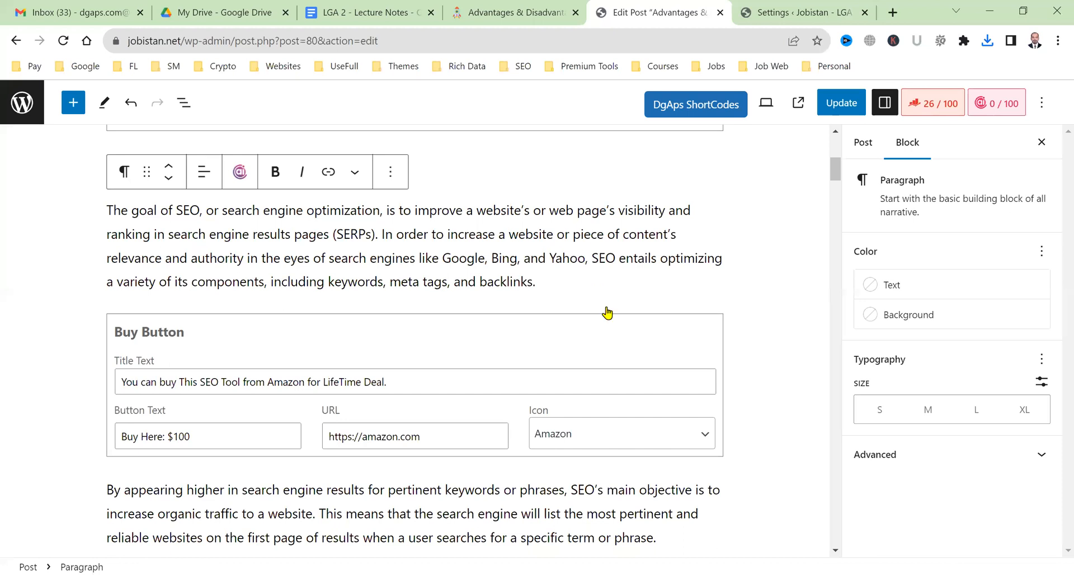
scroll(607, 314, "up", 4)
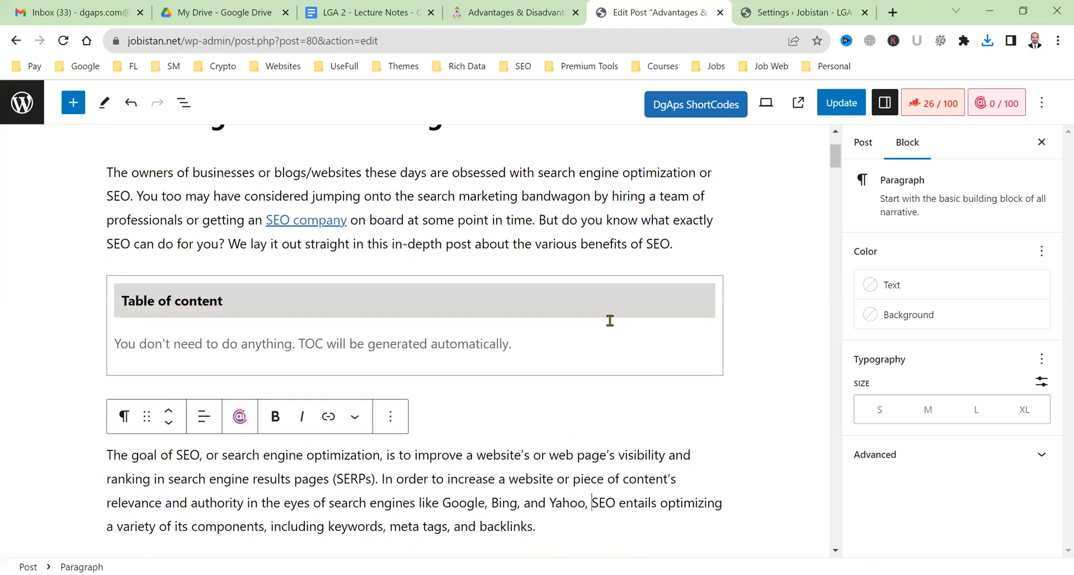
scroll(610, 320, "up", 2)
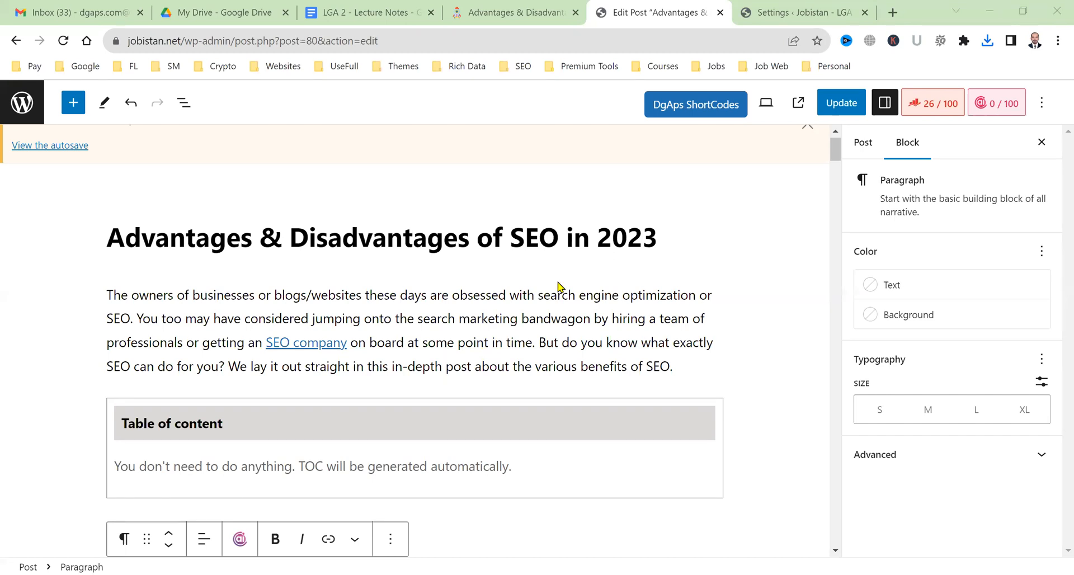
scroll(492, 319, "down", 8)
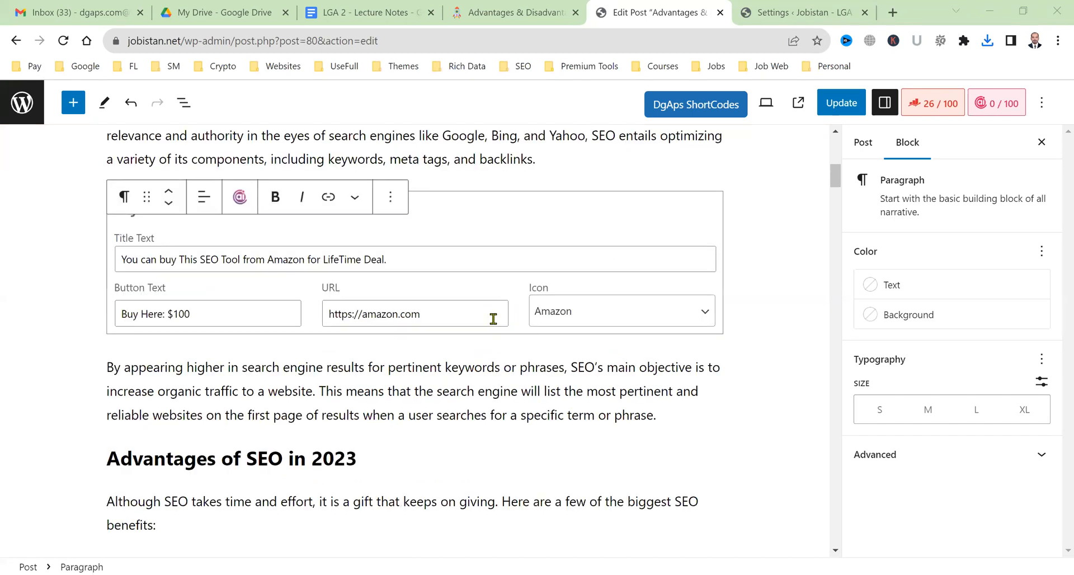
scroll(493, 318, "down", 5)
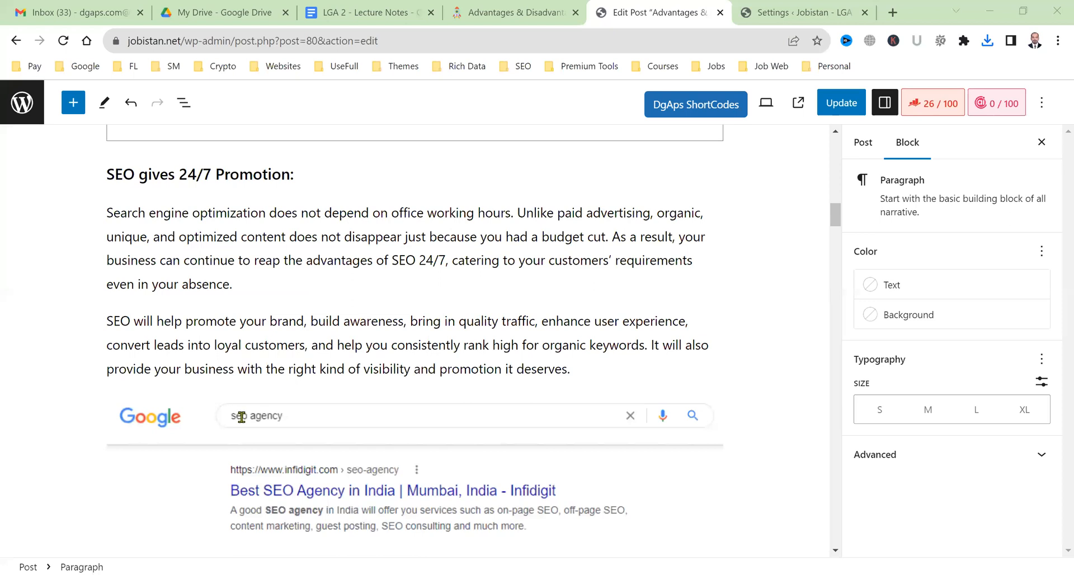
scroll(251, 412, "up", 2)
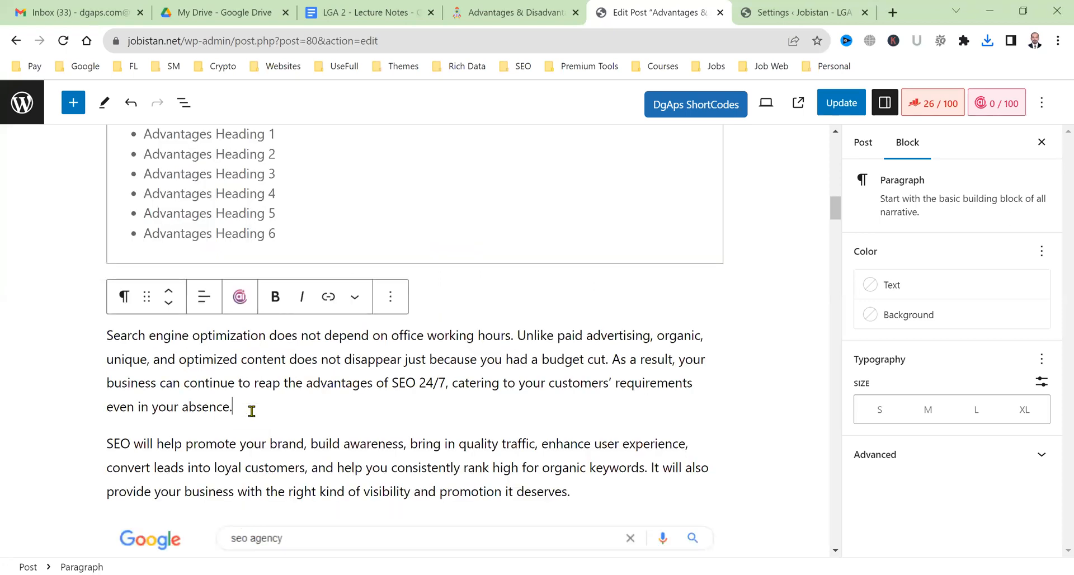
key("Return")
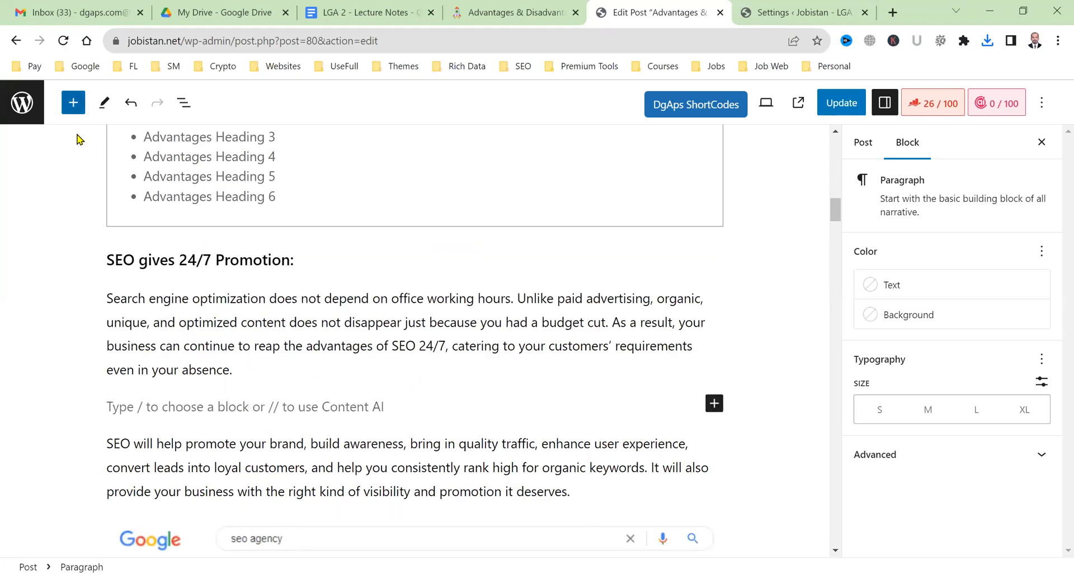
Insert a DgAps Buy Button block and check its icon list for a Freelancer option.
left_click(74, 104)
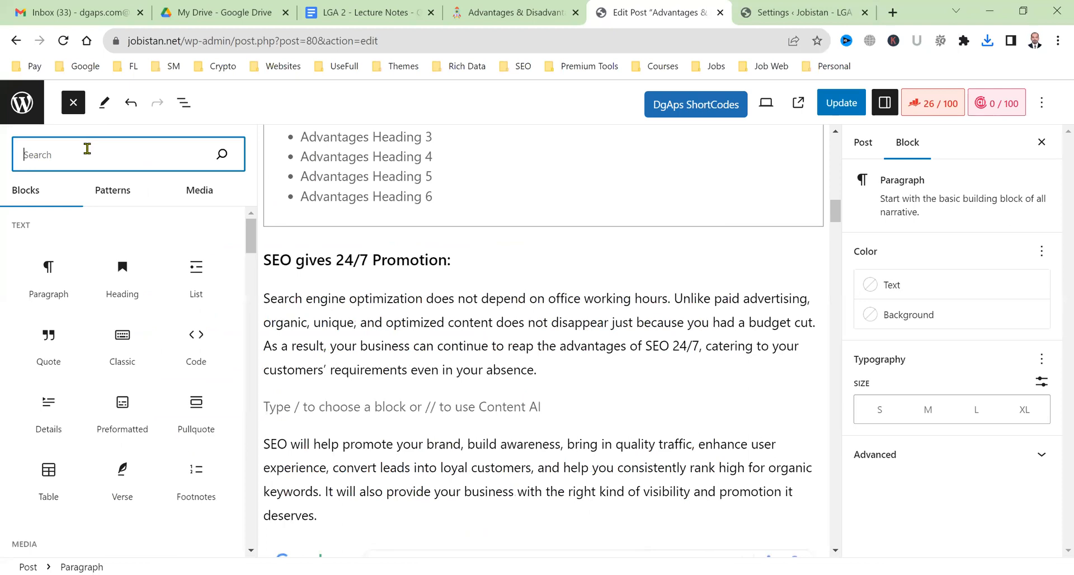
type("buy")
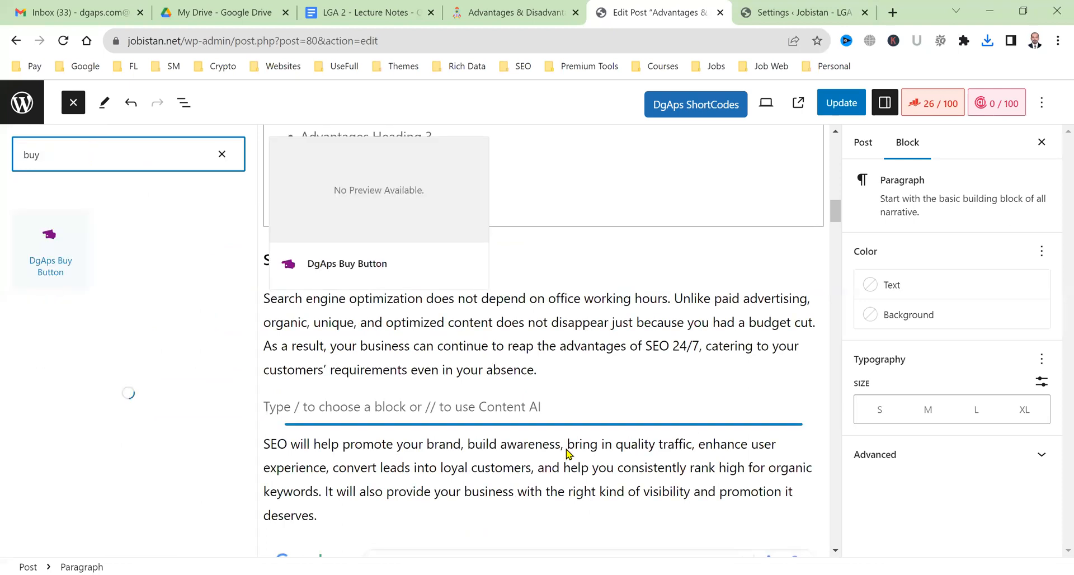
left_click(605, 434)
left_click(601, 416)
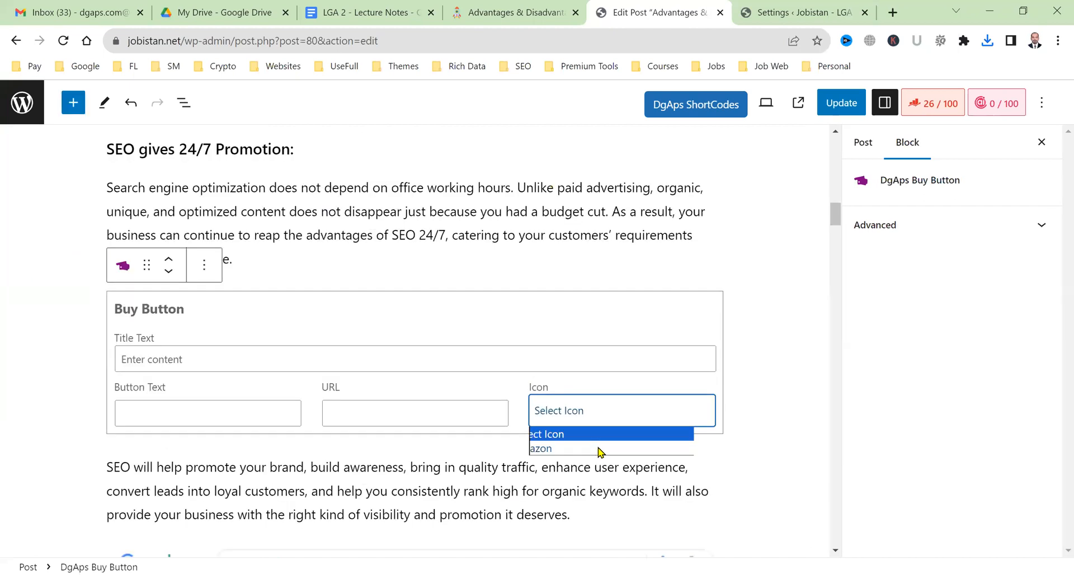
left_click(598, 419)
left_click(599, 420)
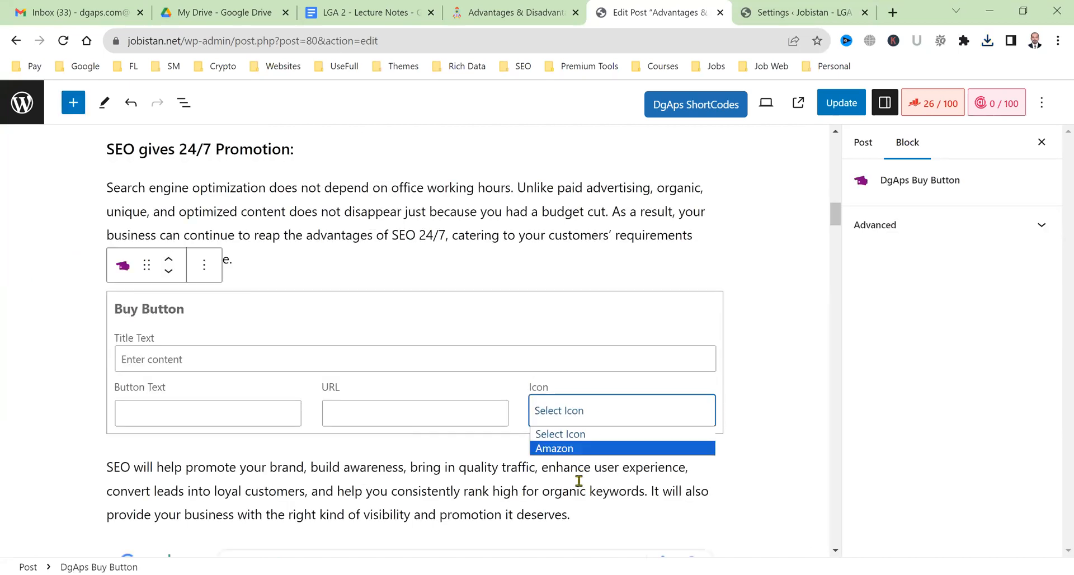
Check the Buyer Icons settings, then reload the post editor.
left_click(836, 9)
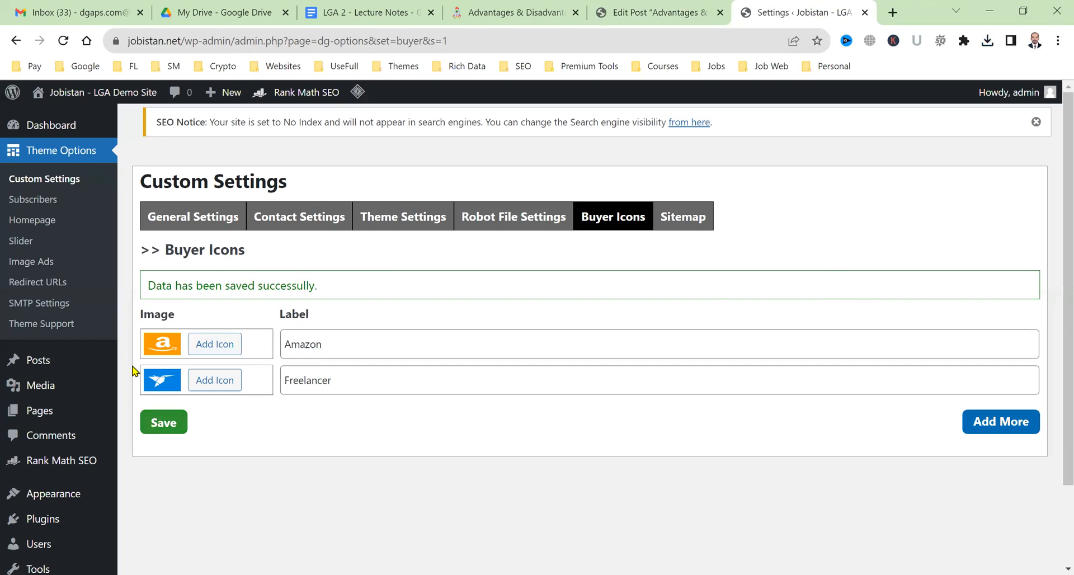
key("ctrl+shift+Tab")
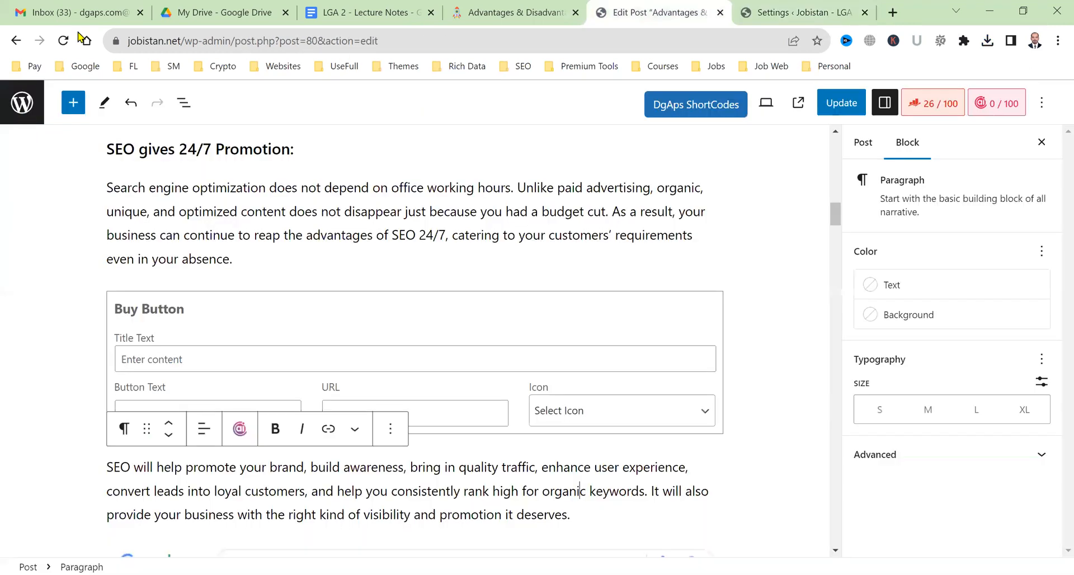
left_click(71, 39)
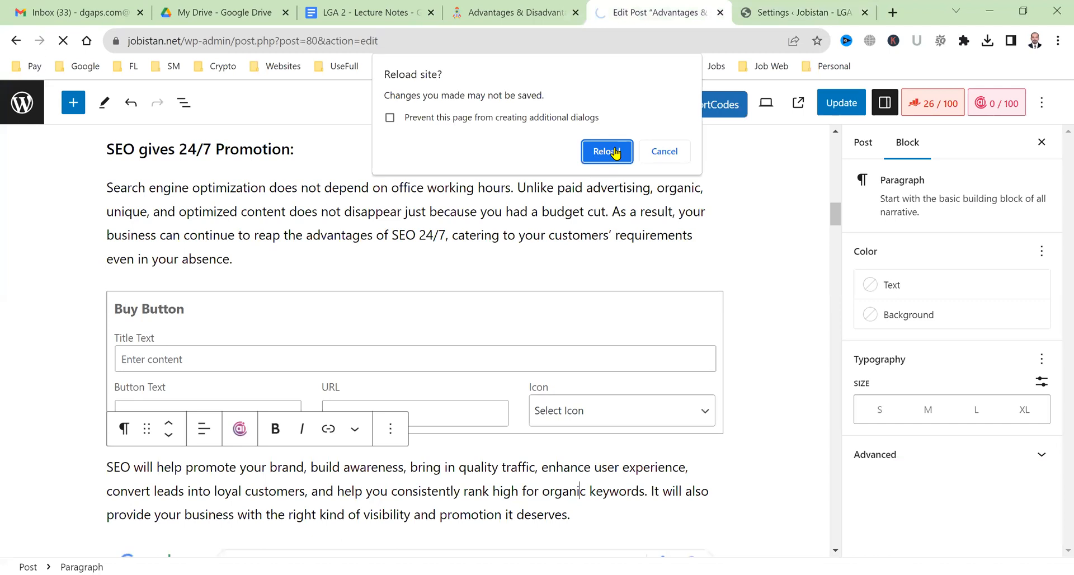
After the reload, insert a DgAps Buy Button block below the 24/7 Promotion paragraph.
key("Return")
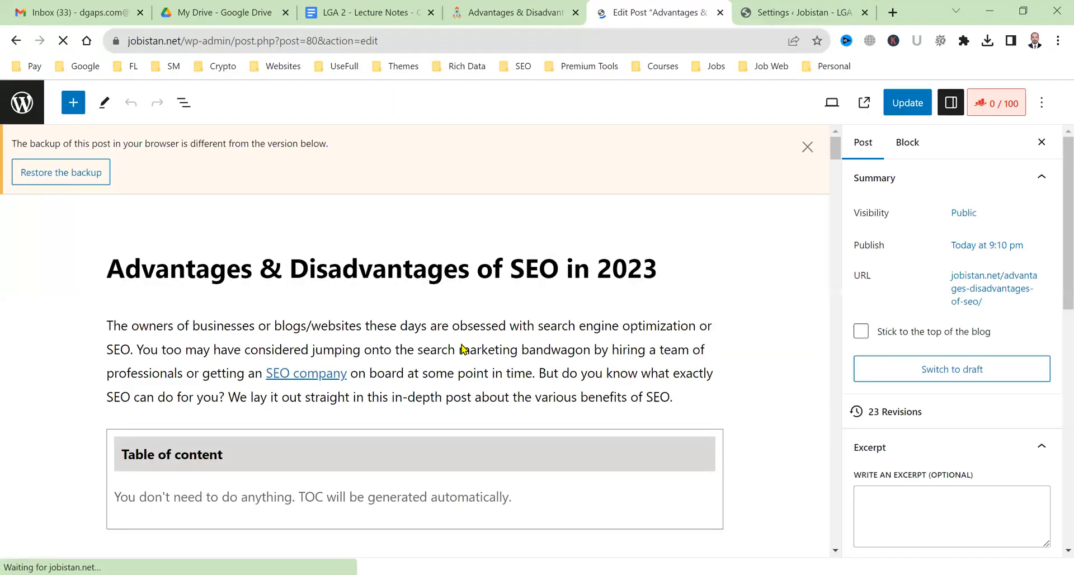
scroll(462, 348, "down", 5)
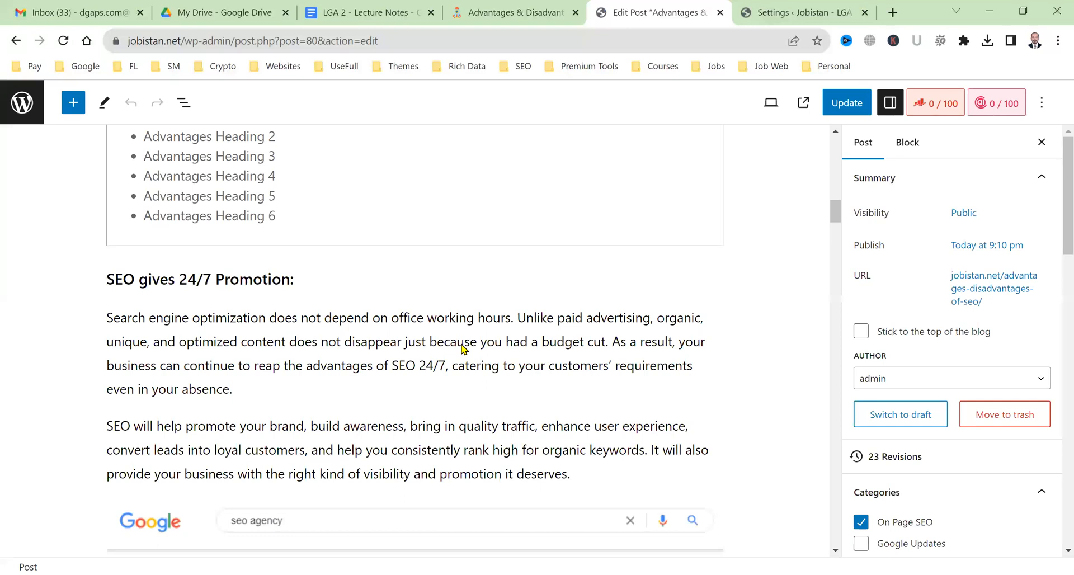
scroll(250, 244, "down", 3)
left_click(250, 244)
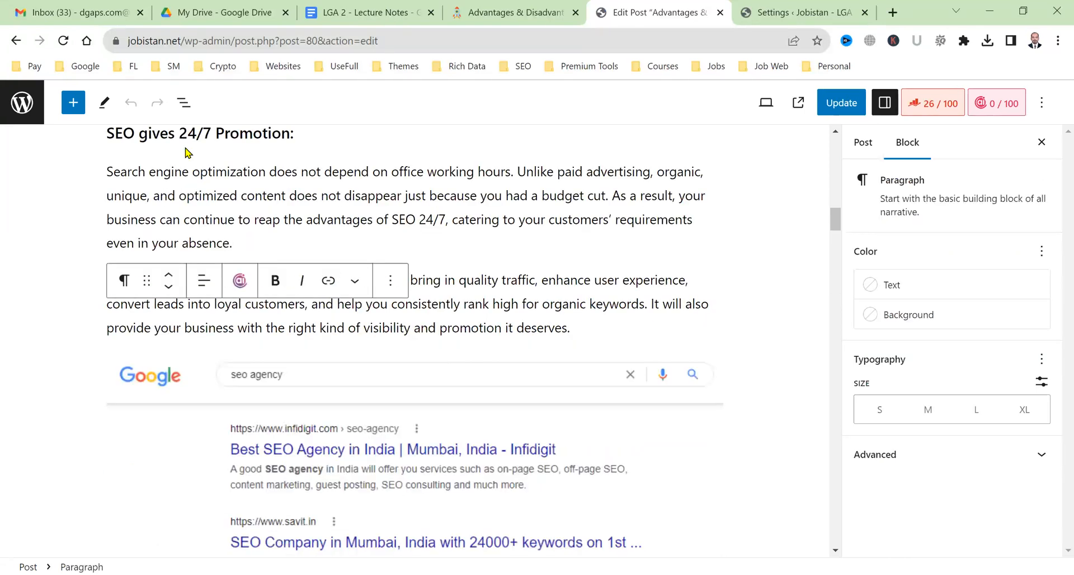
key("Return")
left_click(73, 103)
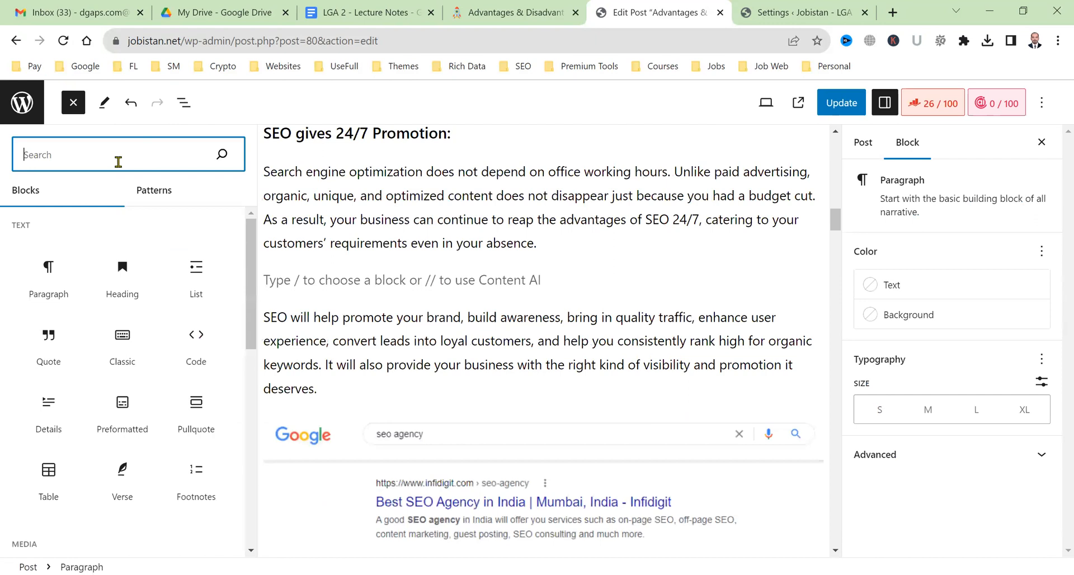
type("buy")
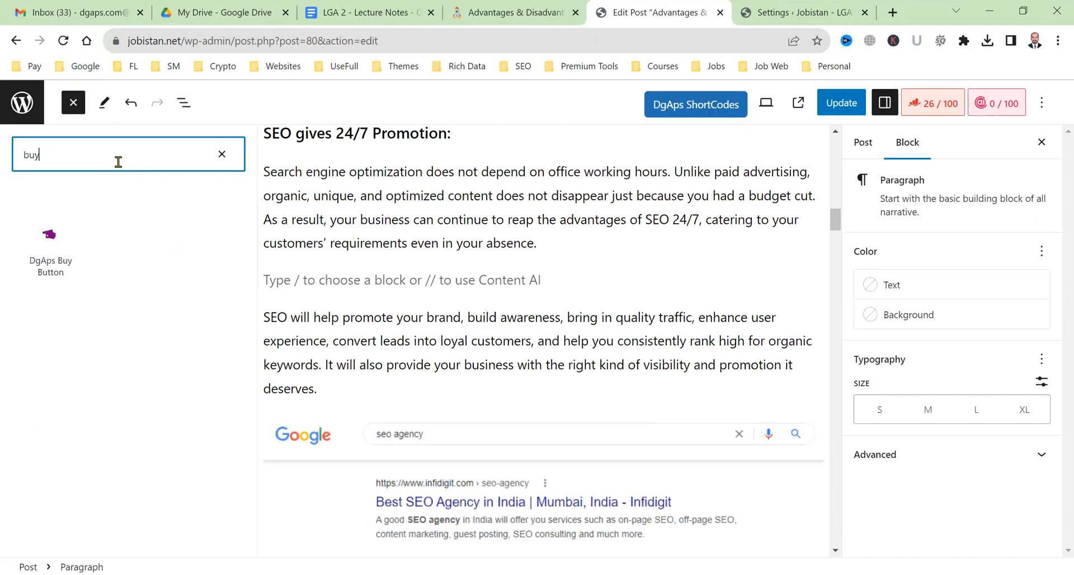
left_click(43, 256)
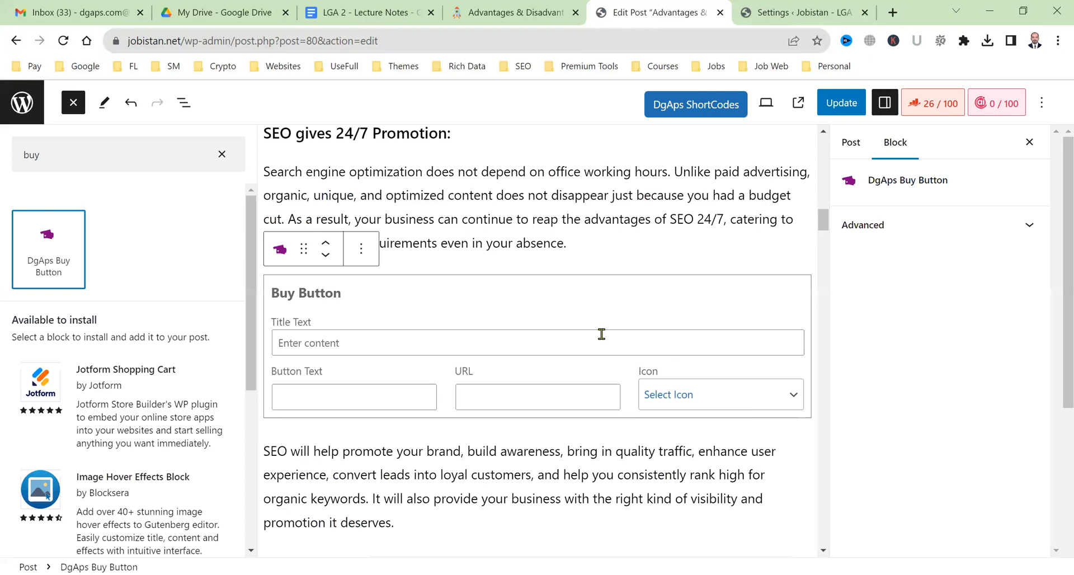
Set the box title to 'If you are unable to Solve this problem, Hire me… Quickly for you!'.
left_click(180, 228)
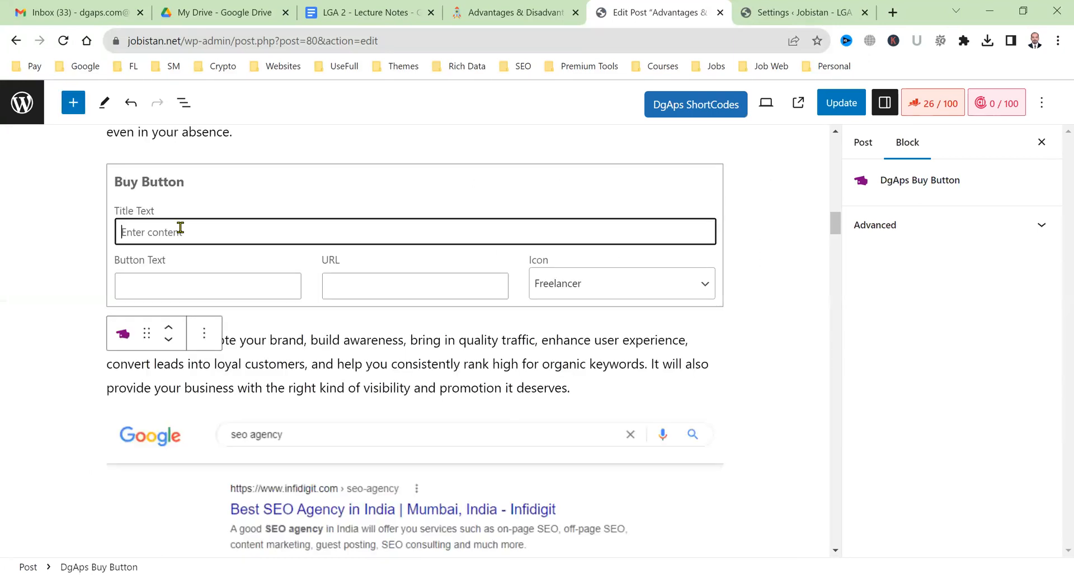
type("If you ")
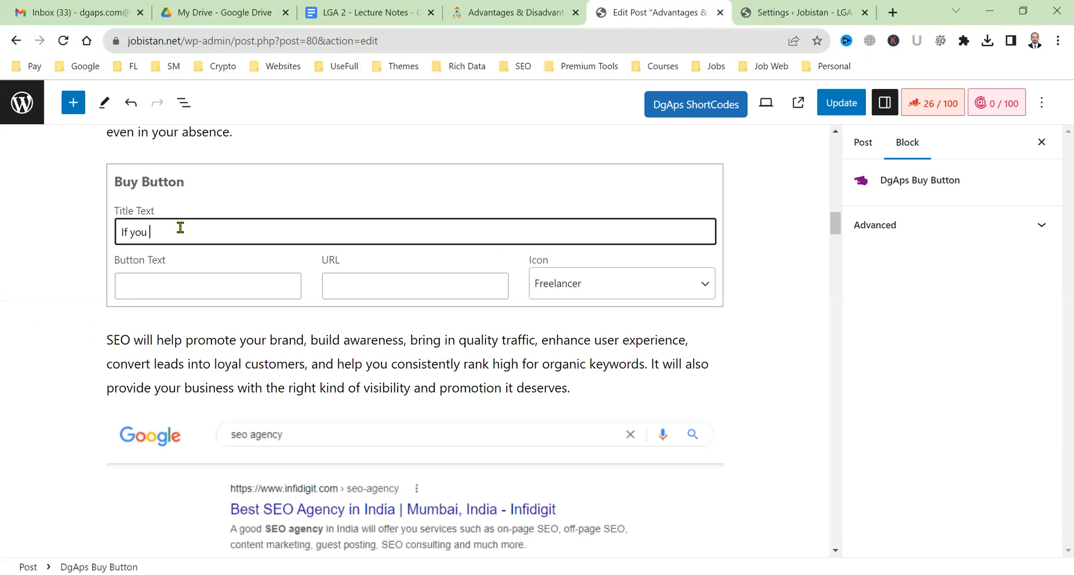
type("are unable to Solve this proble")
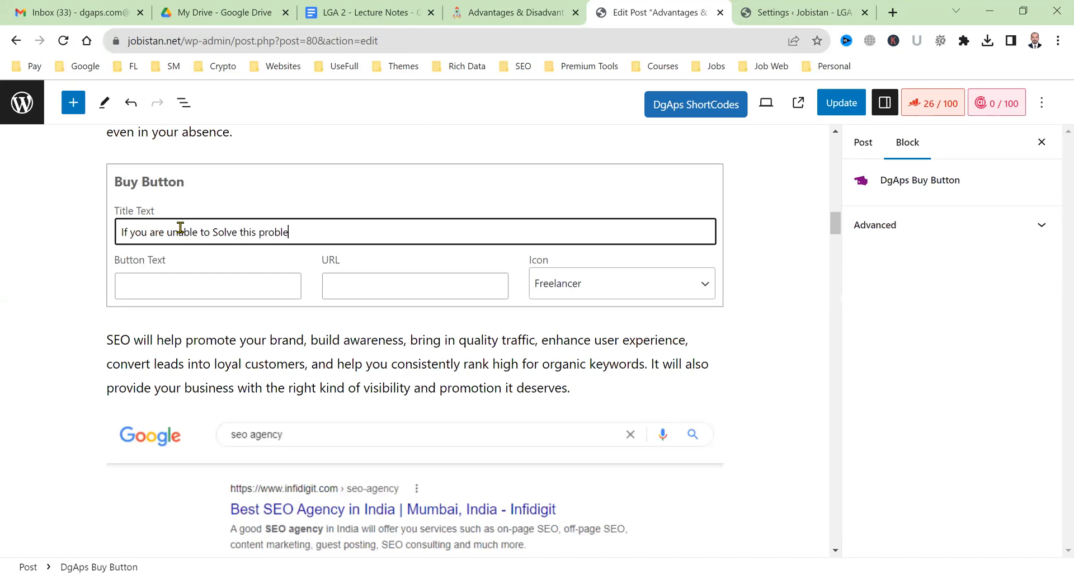
type("m, Hire me to fix this Quickly for you!")
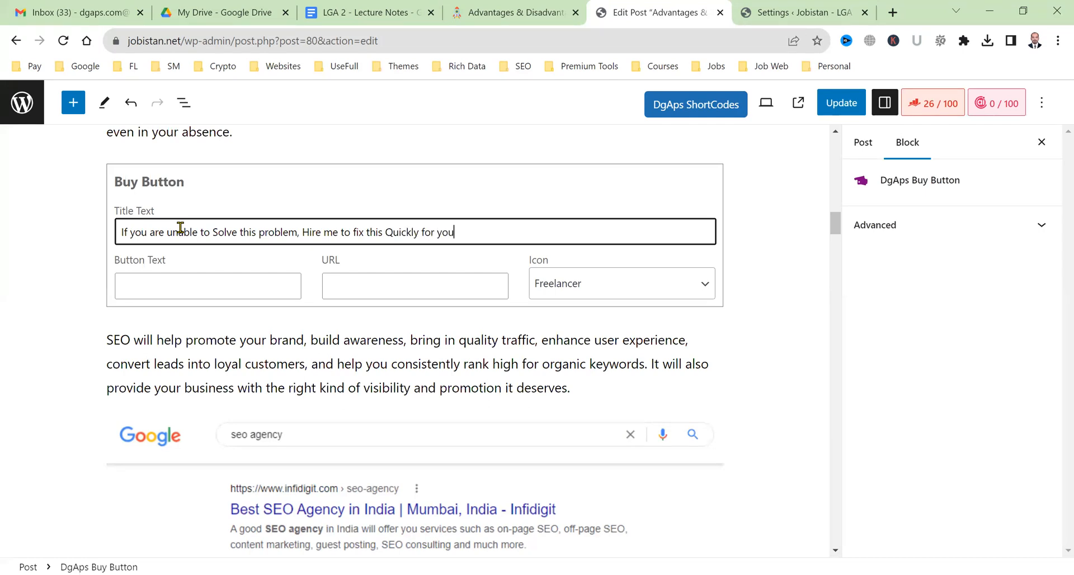
Set button text 'Hire Me! $50', paste the Freelancer profile URL as link, and update the post.
left_click(199, 291)
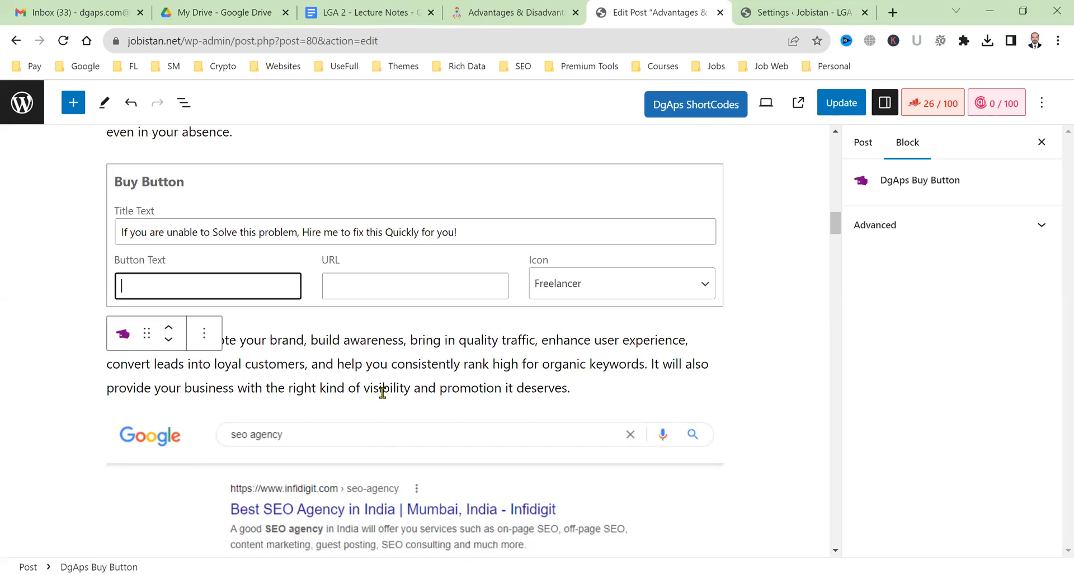
type("Hire")
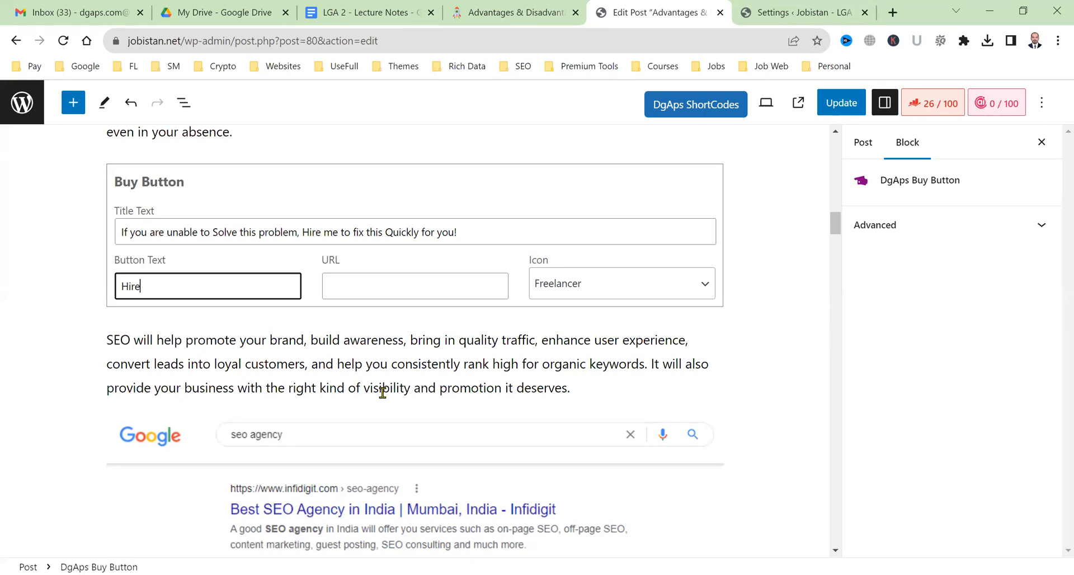
type(" Me! $50")
key("Tab")
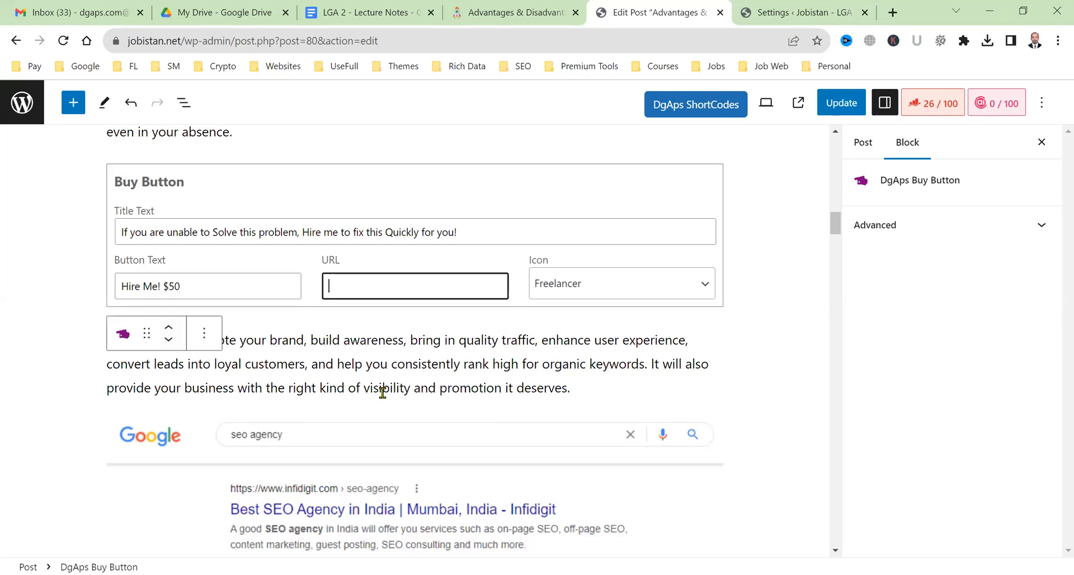
type("ht")
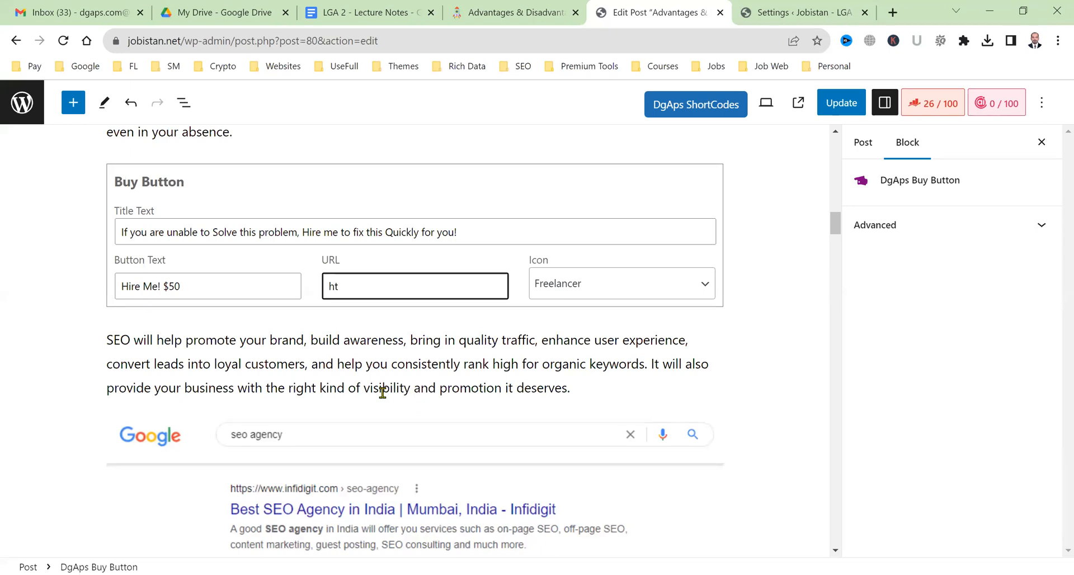
left_click(897, 12)
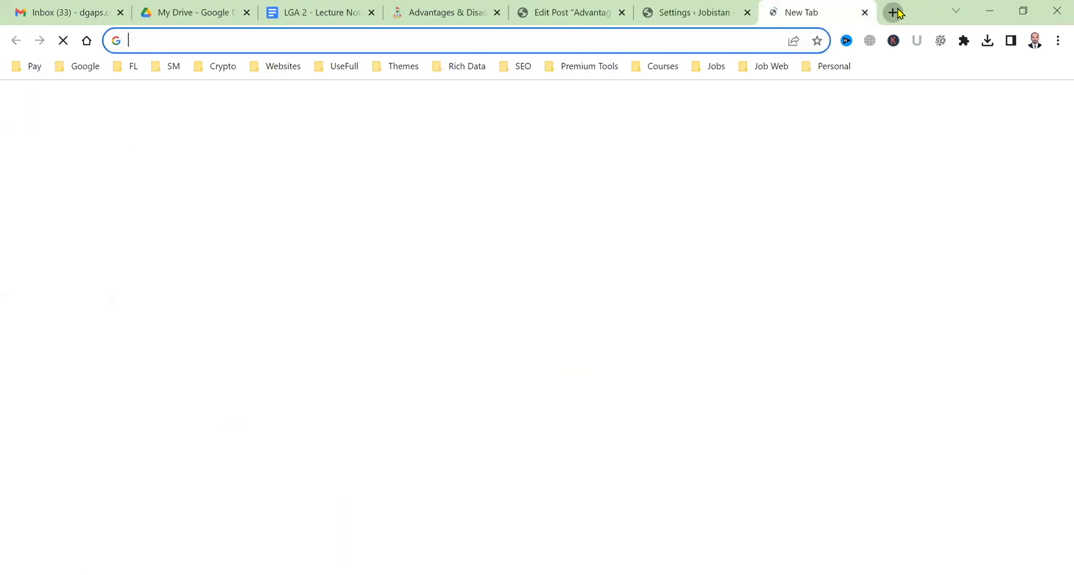
type("fr")
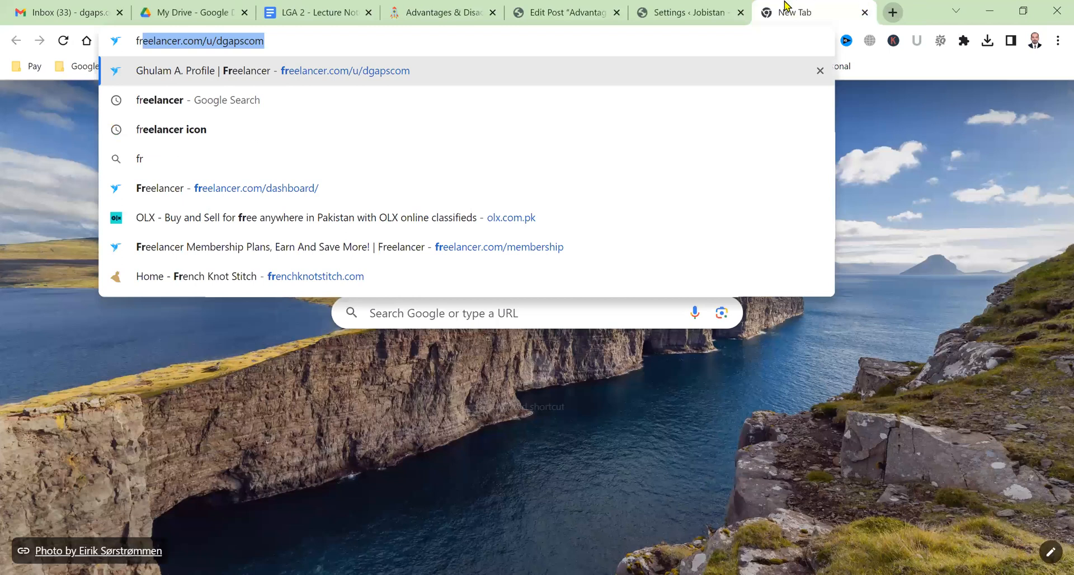
key("ctrl+w")
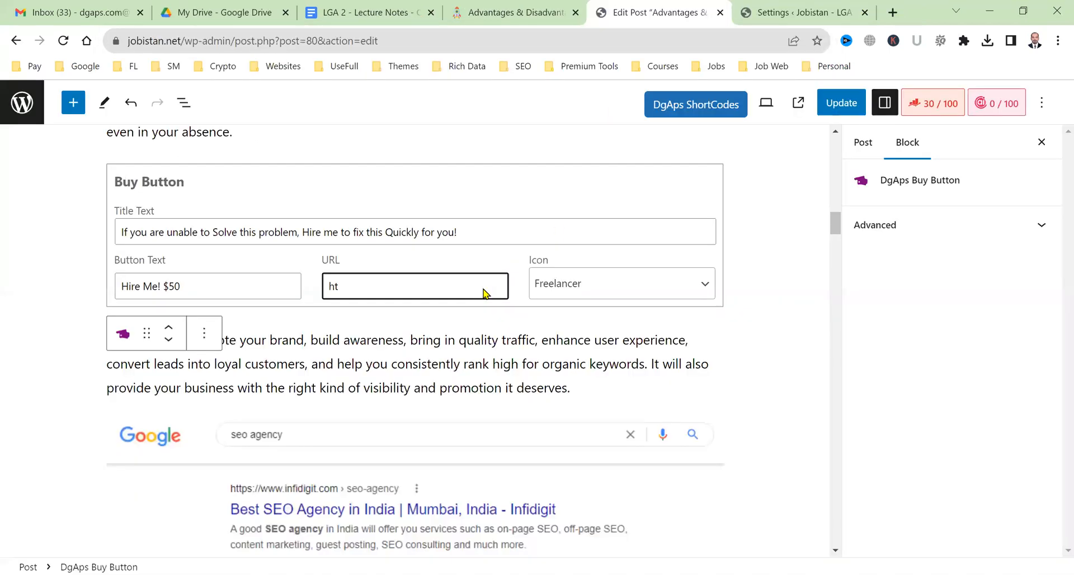
type("https://www.freelancer.com/u/dgapscom")
left_click(823, 109)
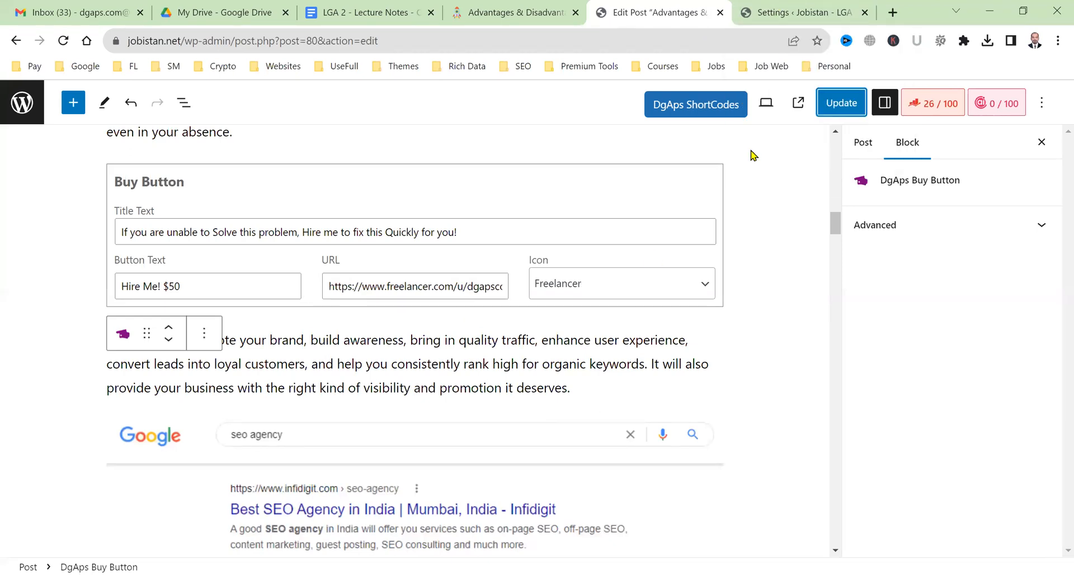
left_click(822, 106)
left_click(811, 5)
Reload the live post and test its 'Hire Me! $50' button under the 24/7 Promotion paragraph.
left_click(556, 7)
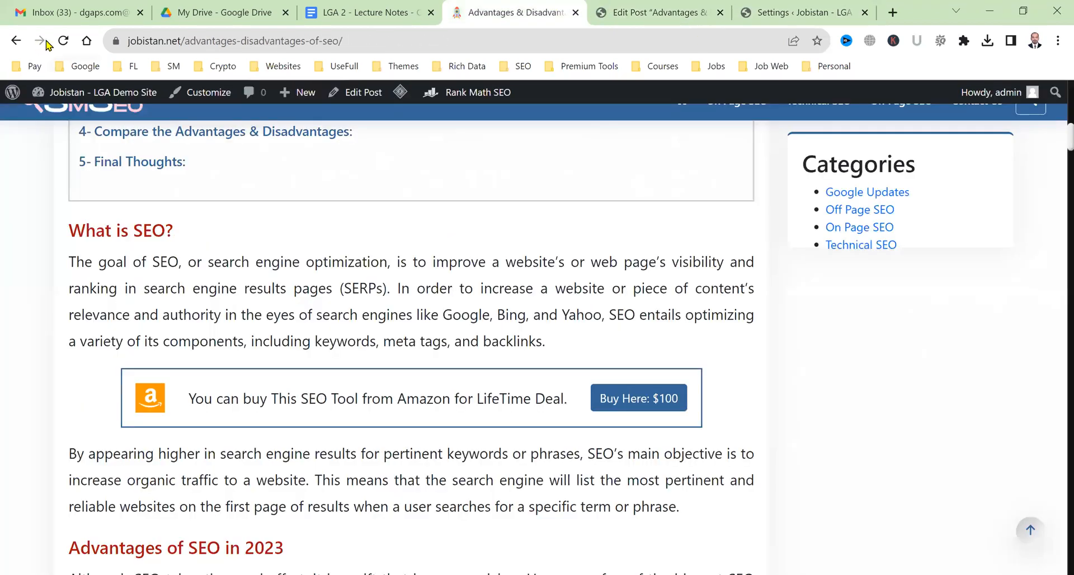
left_click(64, 45)
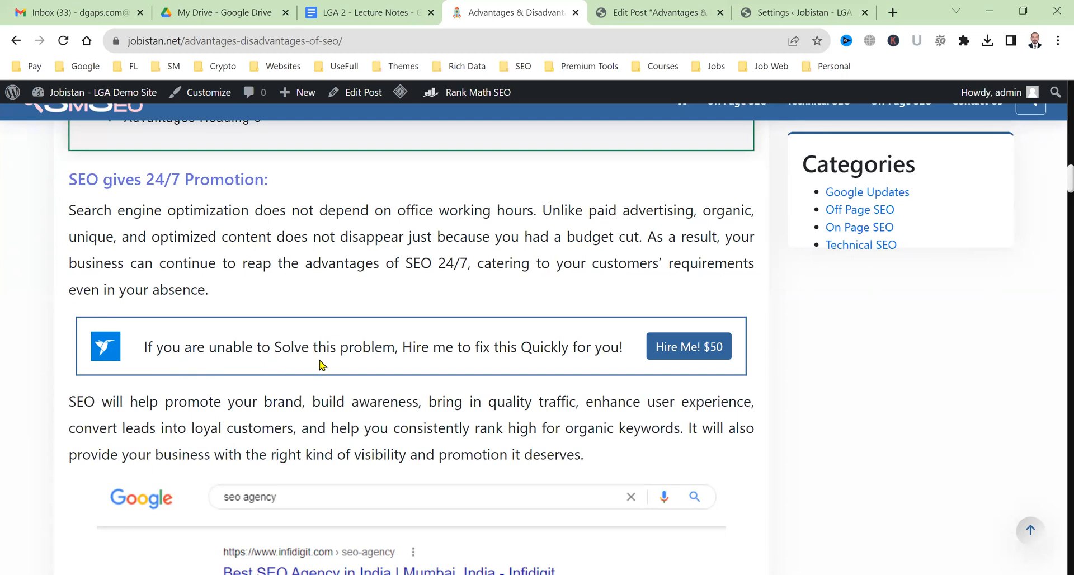
left_click(692, 357)
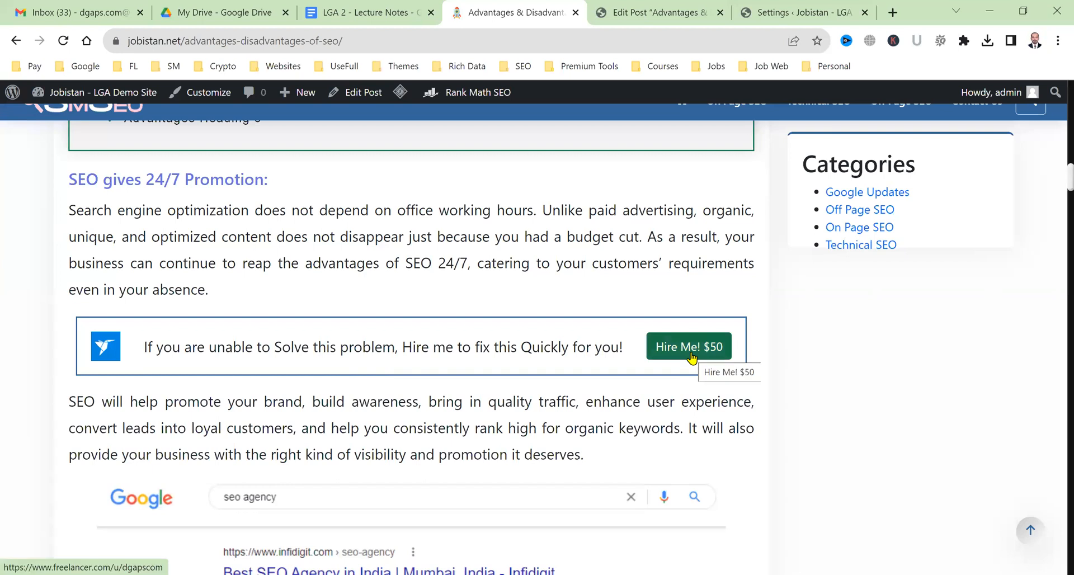
Follow the 'Hire Me! $50' link to the Freelancer profile, then close that tab.
left_click(693, 357)
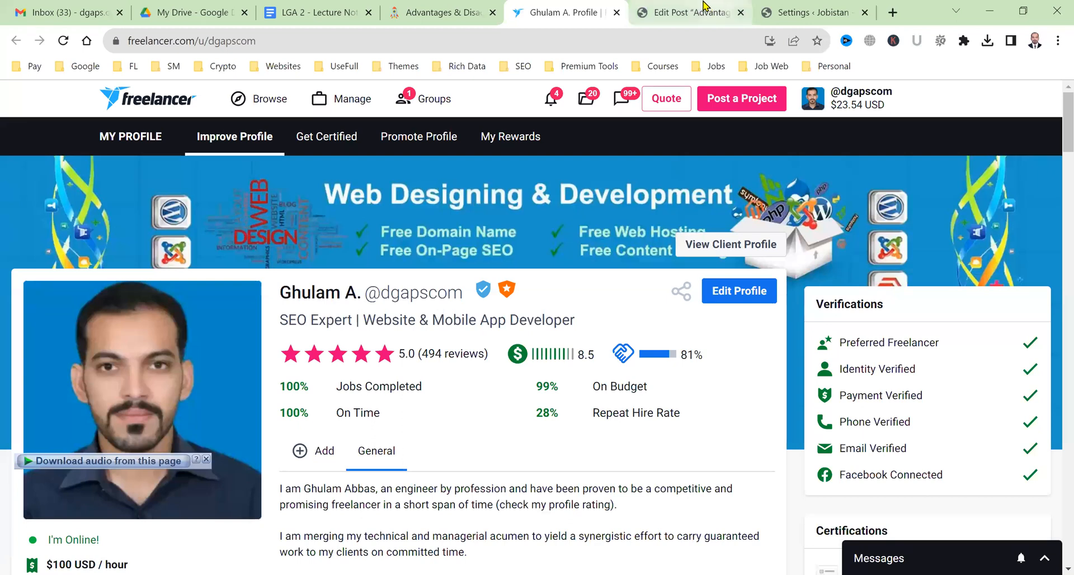
key("ctrl+w")
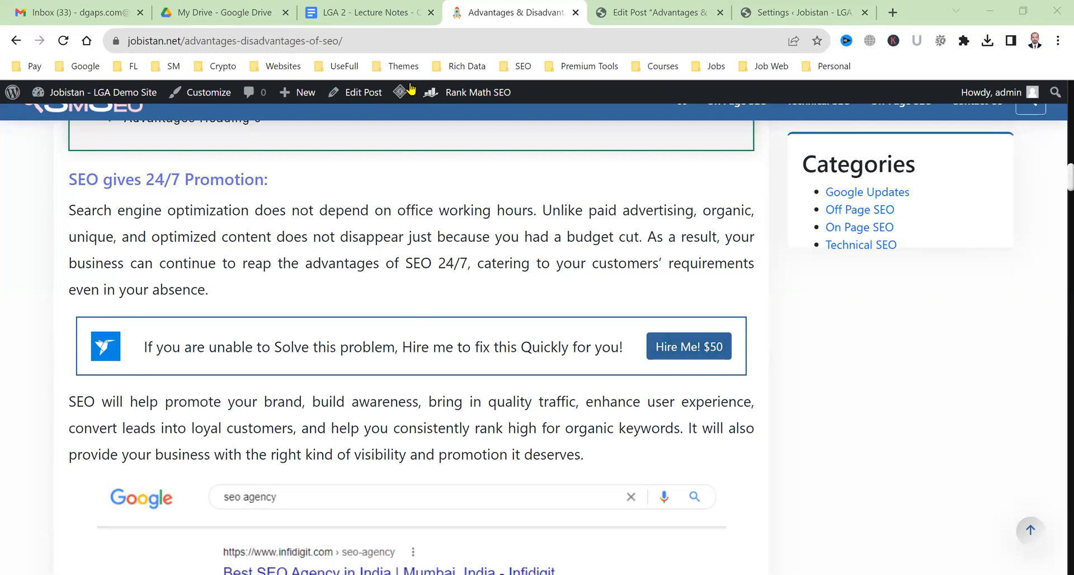
Search the block inserter for 'dgaps', dismiss it, then go to the Buyer Icons settings page.
left_click(652, 7)
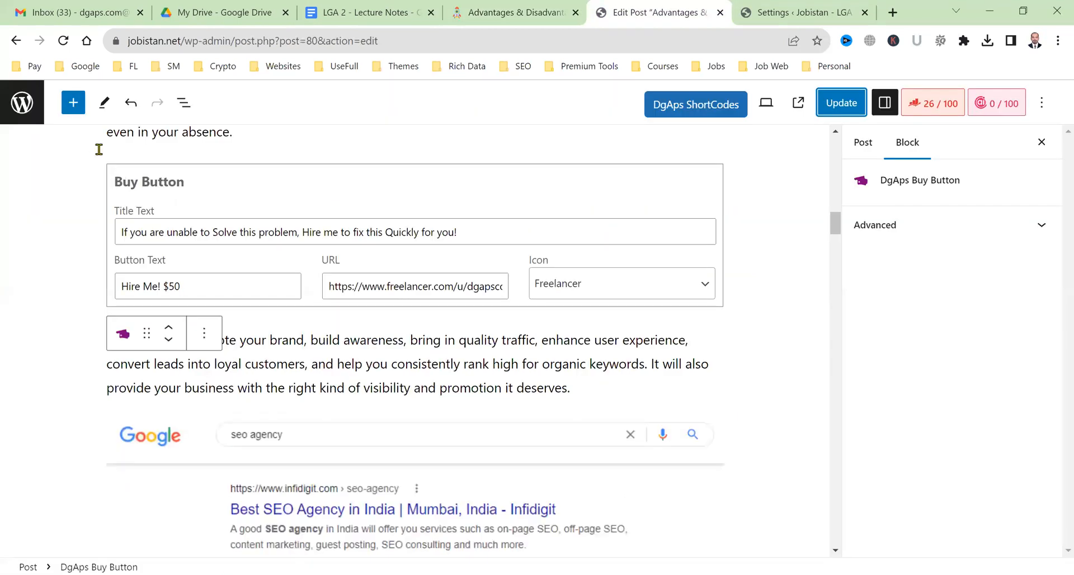
type("dga")
type("ps")
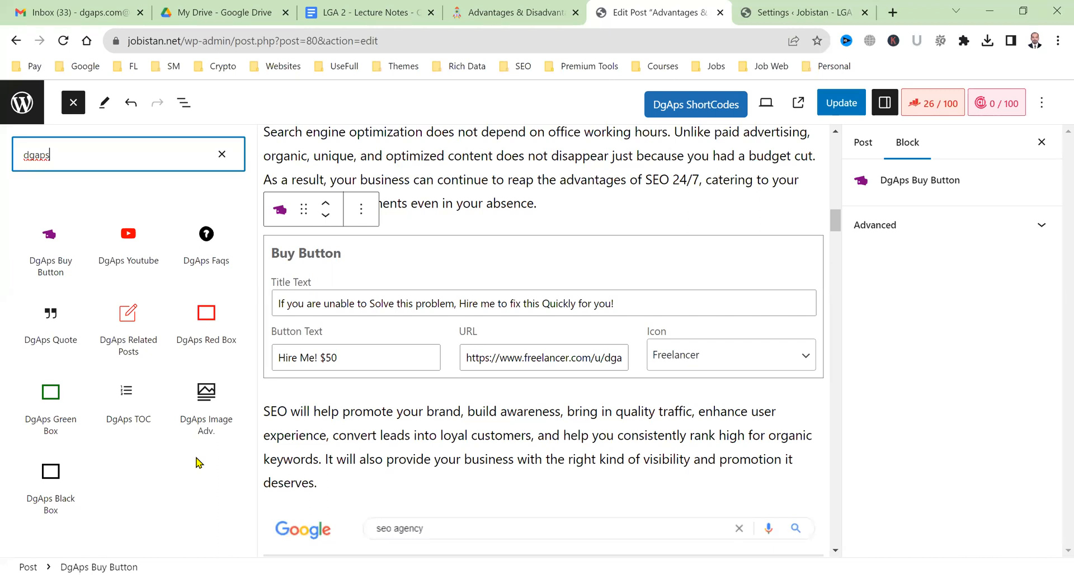
left_click(458, 179)
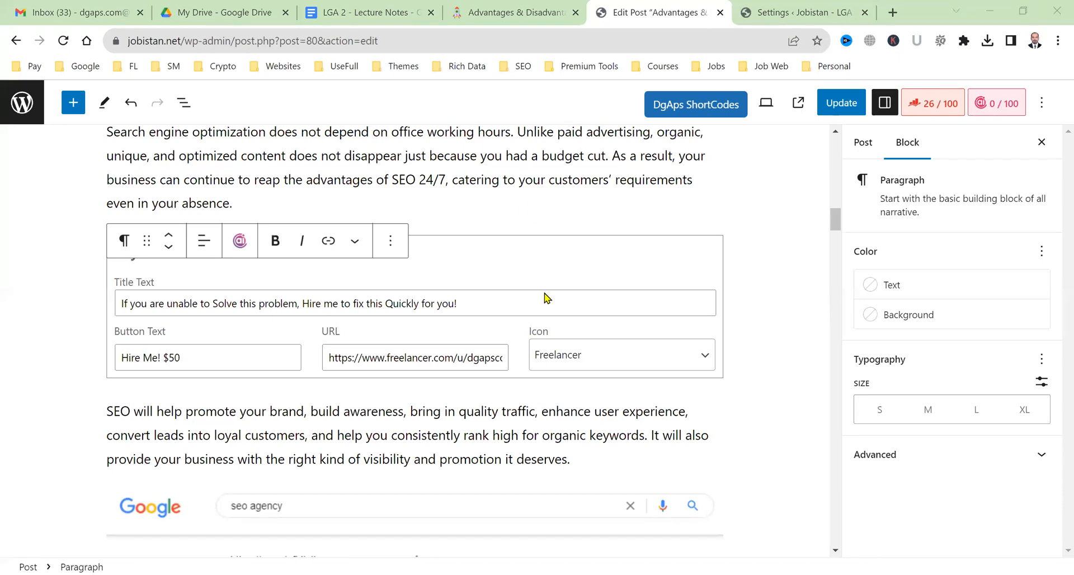
scroll(543, 299, "down", 5)
scroll(542, 302, "down", 6)
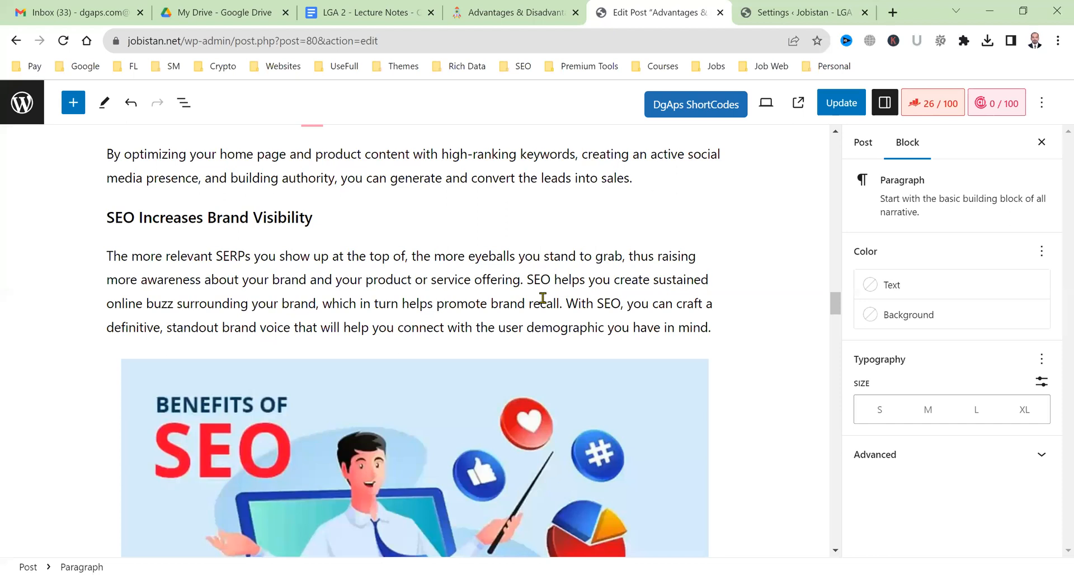
scroll(542, 298, "down", 8)
scroll(544, 303, "down", 10)
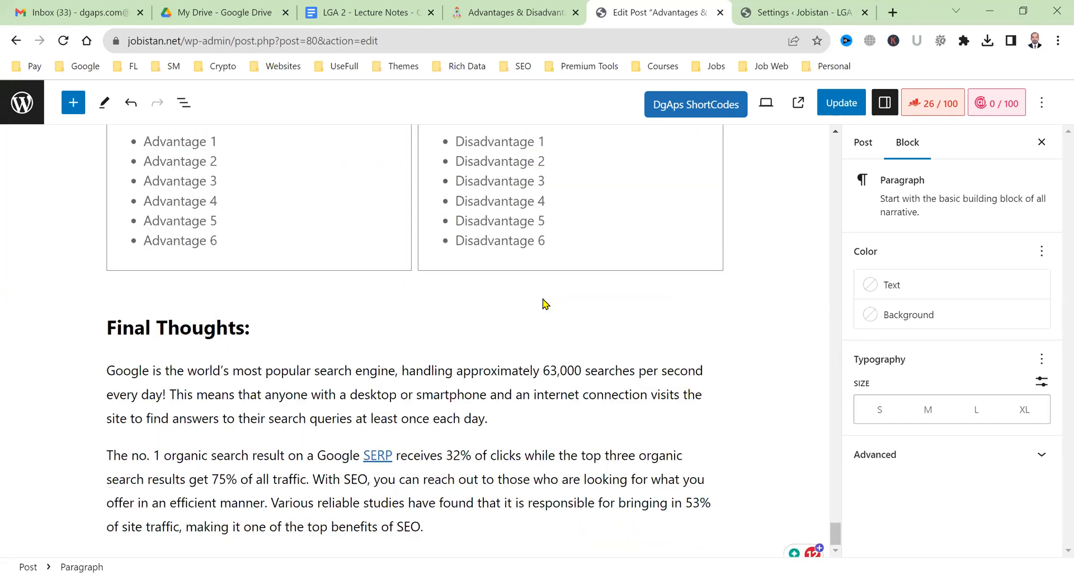
left_click(783, 11)
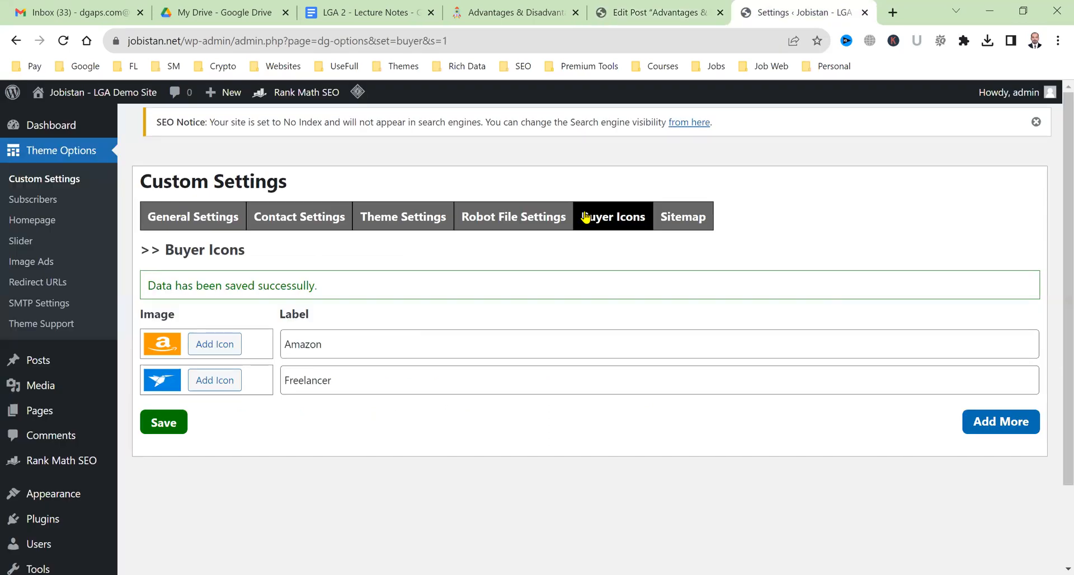
Review the live post, scrolling to the Freelancer 'Hire Me! $50' box under 24/7 Promotion.
left_click(565, 11)
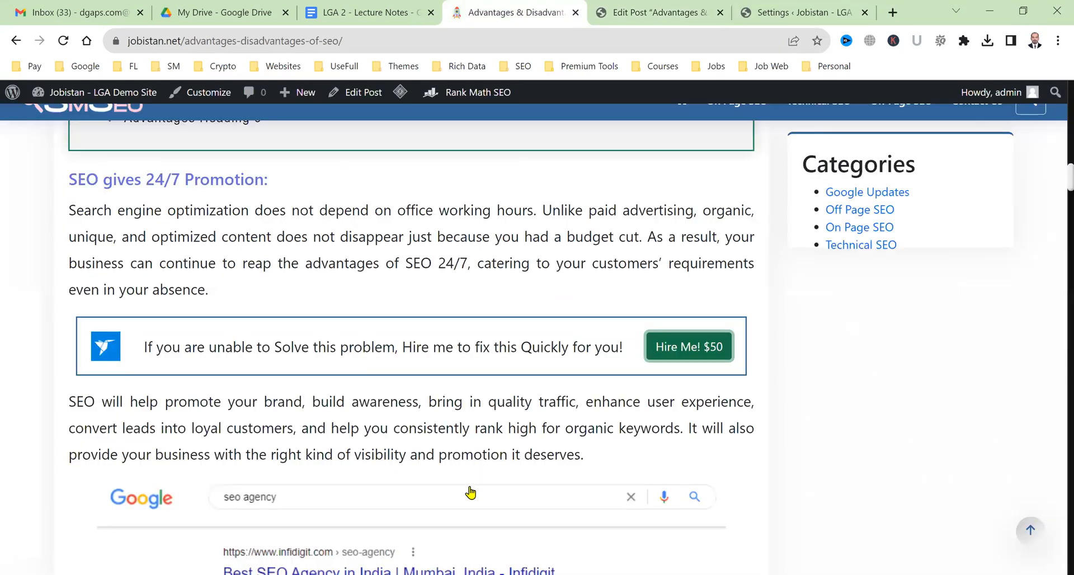
scroll(470, 492, "down", 10)
scroll(470, 492, "down", 10)
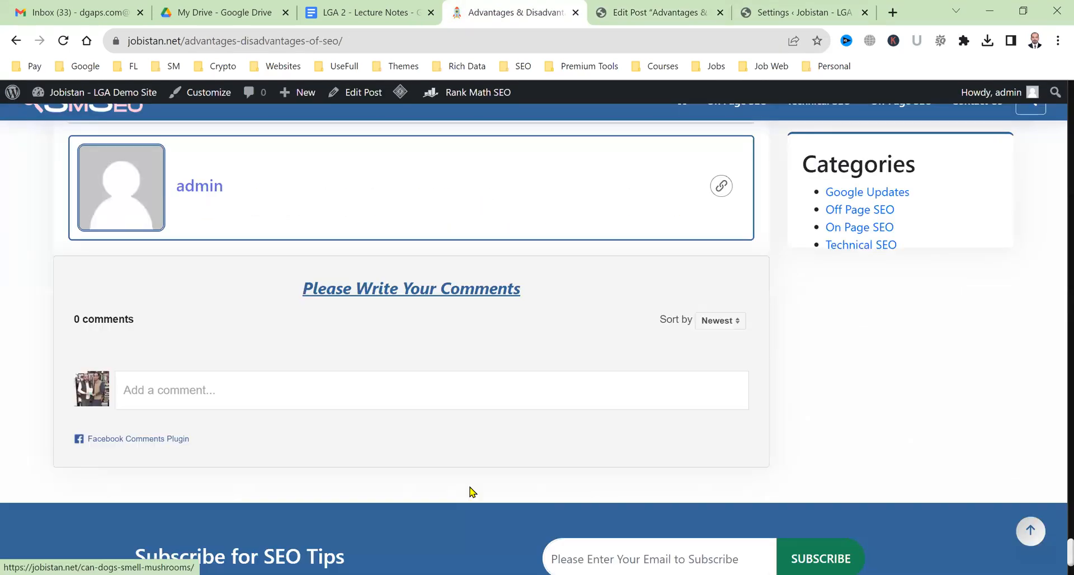
scroll(470, 493, "up", 1)
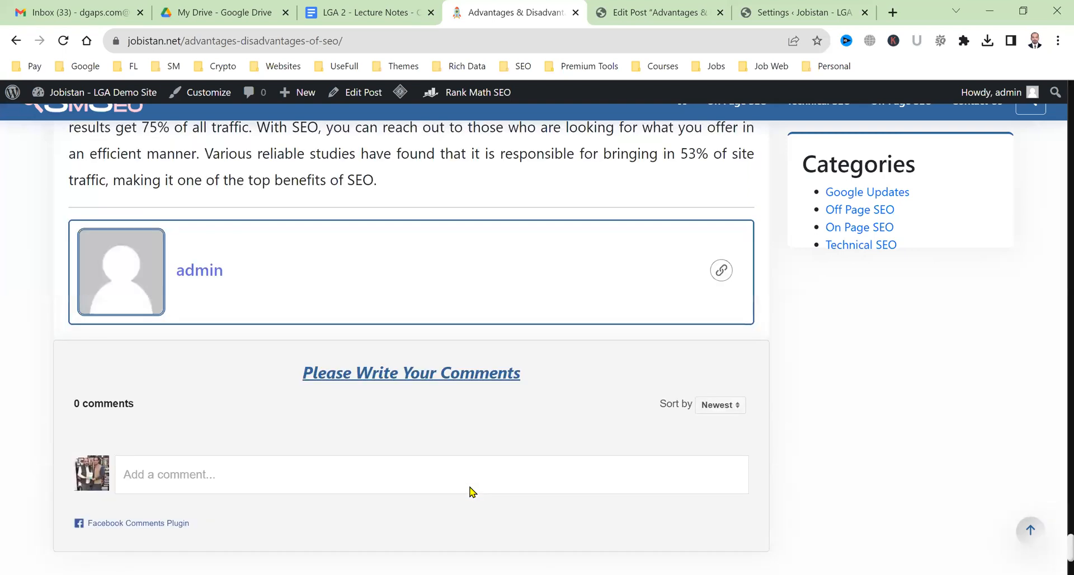
scroll(470, 493, "up", 2)
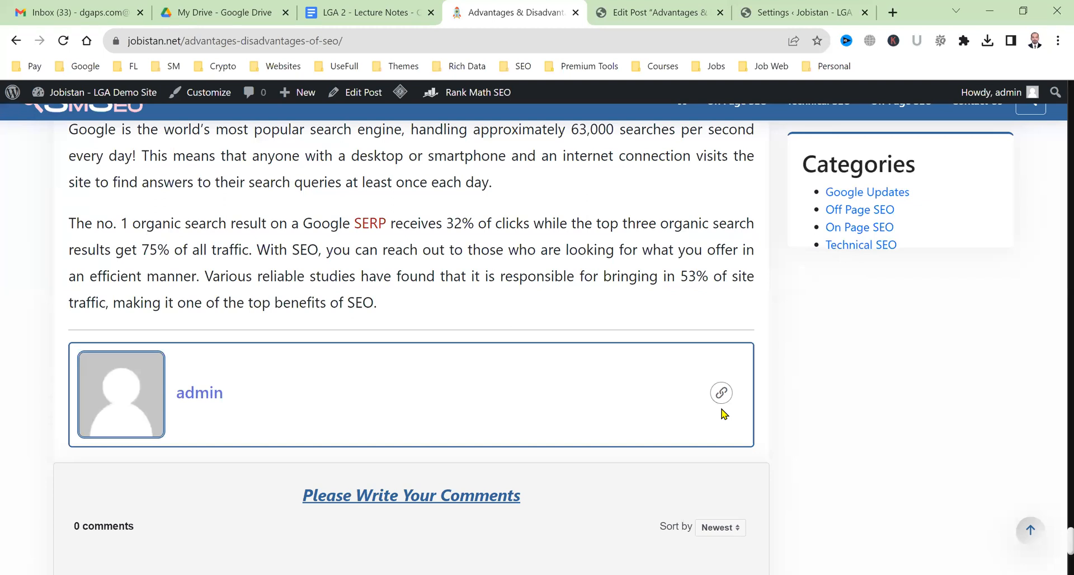
left_click(648, 7)
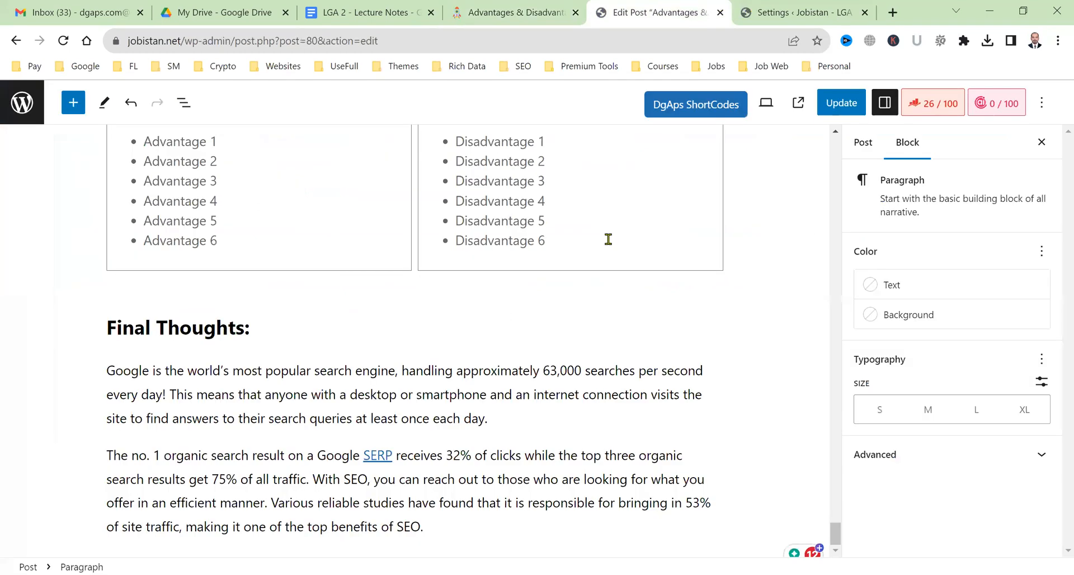
scroll(588, 277, "up", 15)
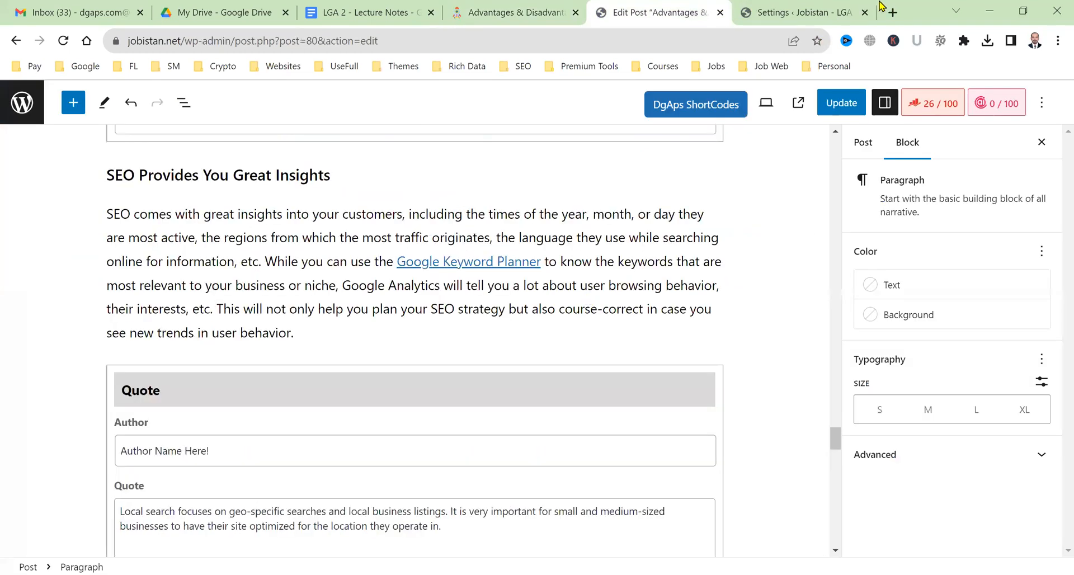
scroll(509, 161, "up", 5)
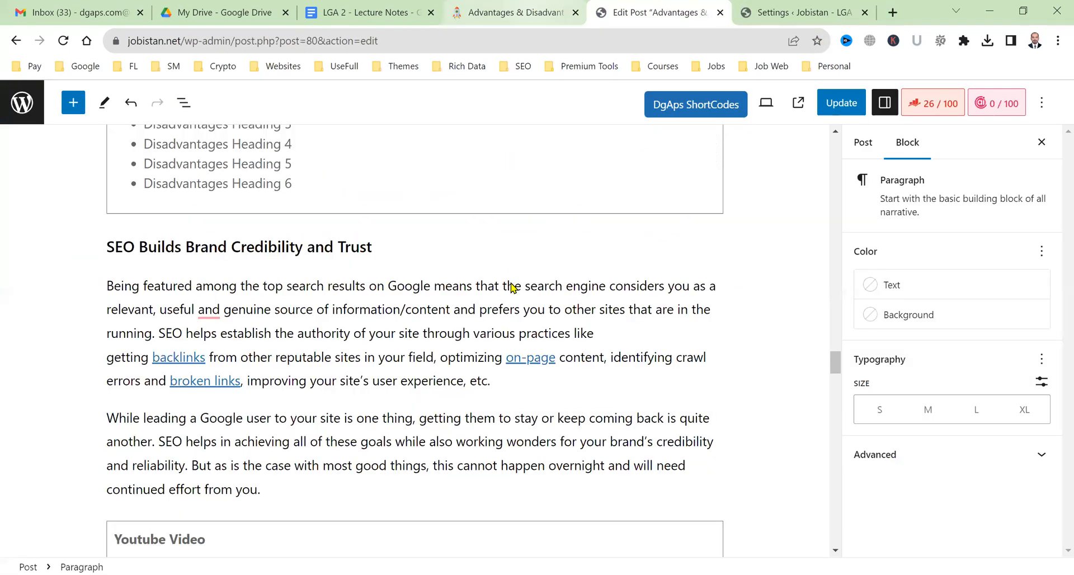
key("ctrl+shift+Tab")
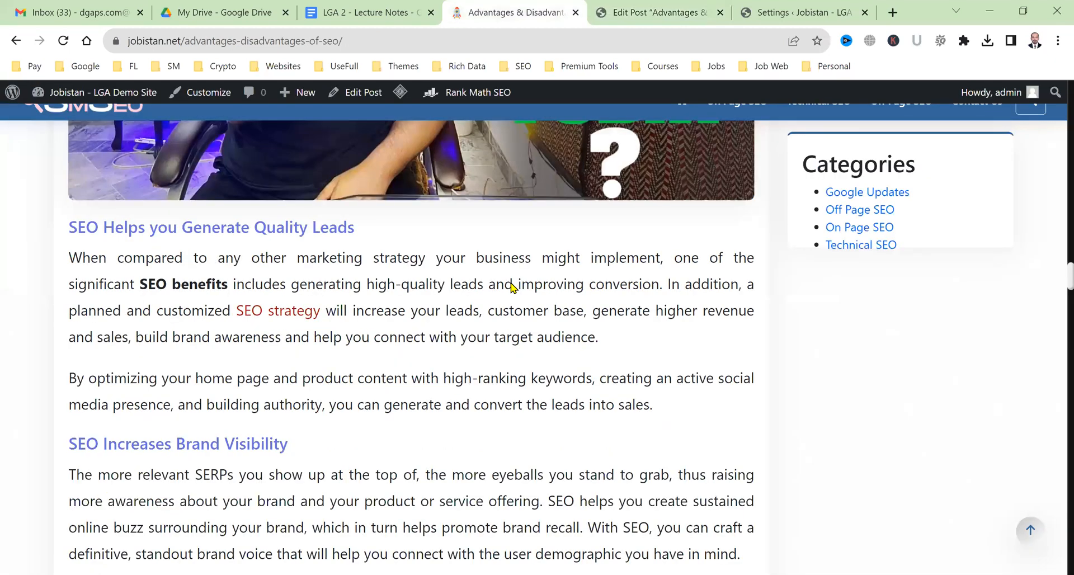
scroll(509, 285, "up", 20)
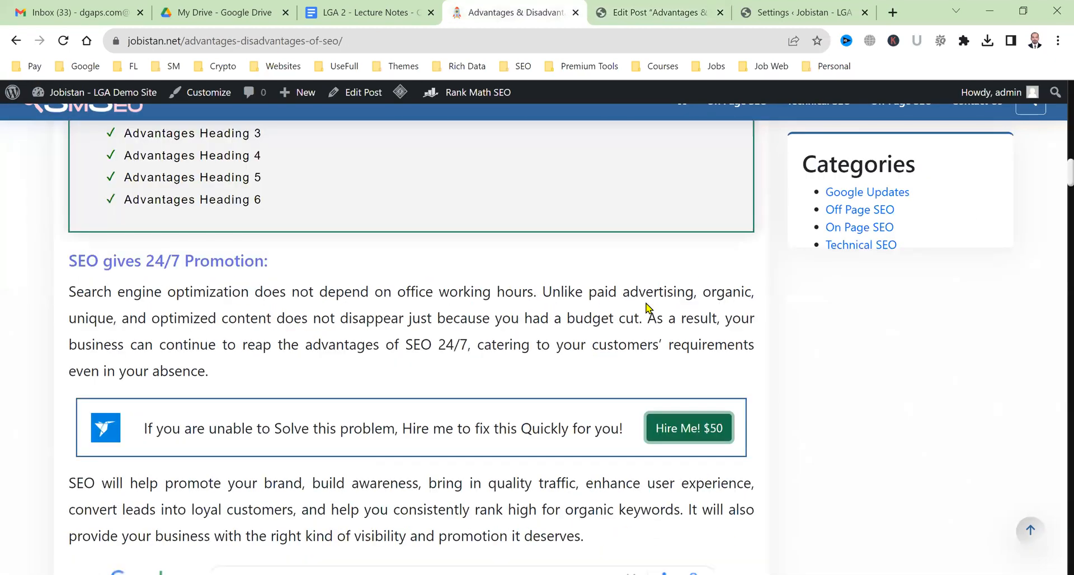
scroll(74, 294, "down", 2)
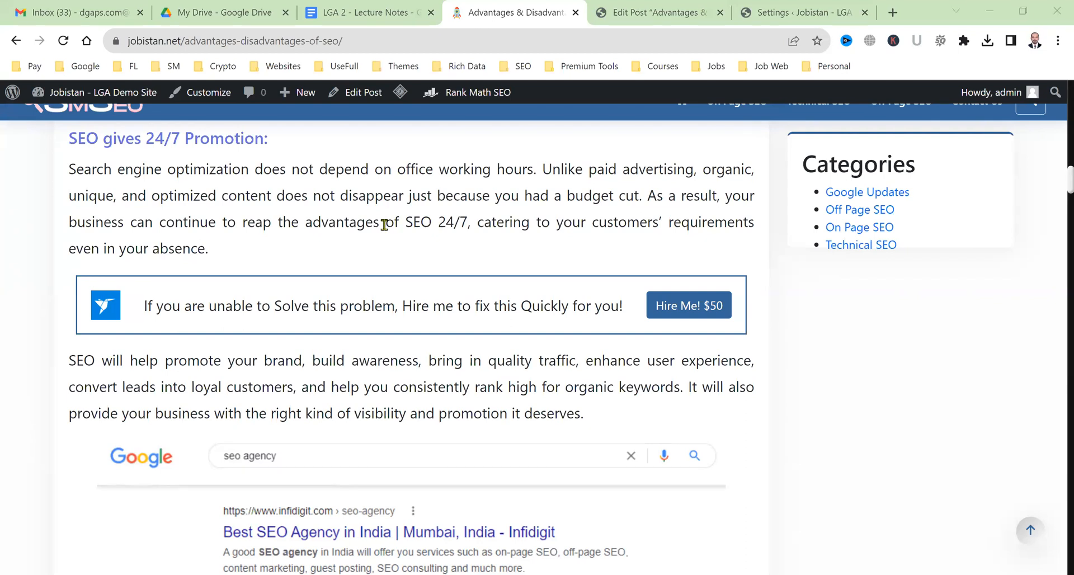
Scroll up through the live post past the Amazon box, then return to the post editor.
scroll(366, 364, "up", 6)
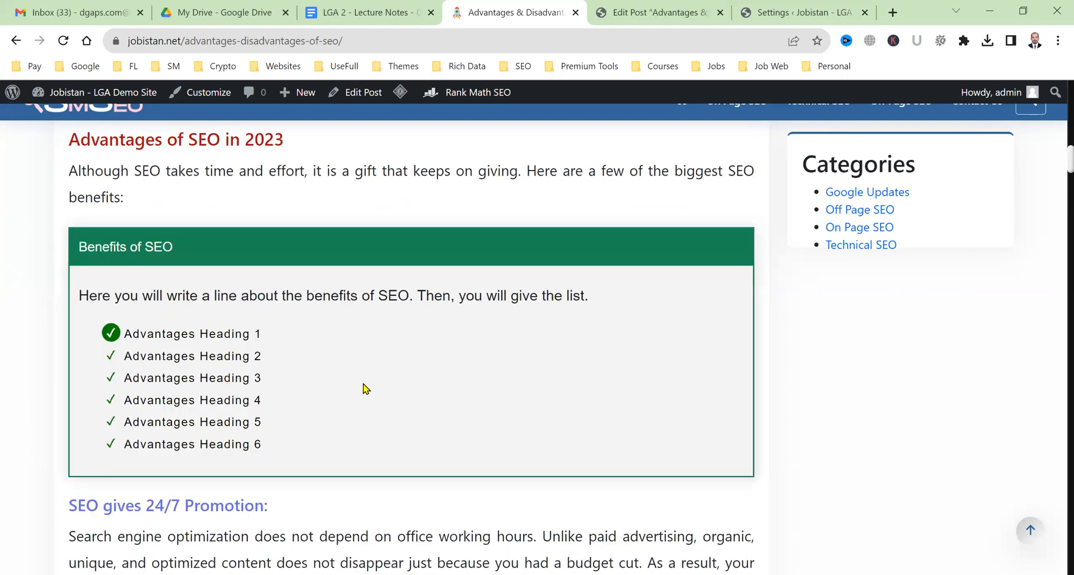
scroll(367, 389, "up", 2)
scroll(306, 335, "up", 2)
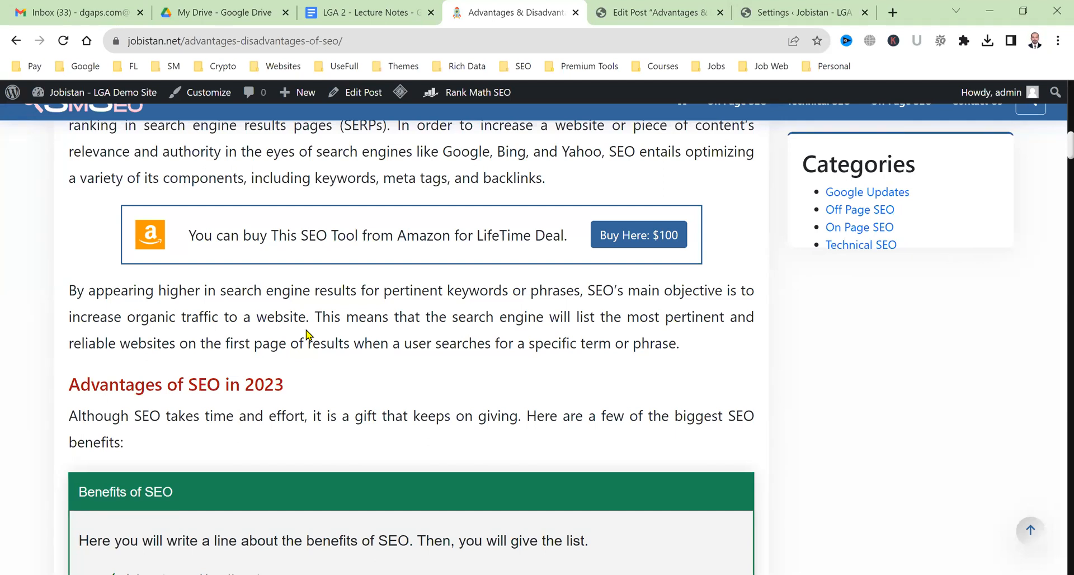
scroll(307, 336, "up", 2)
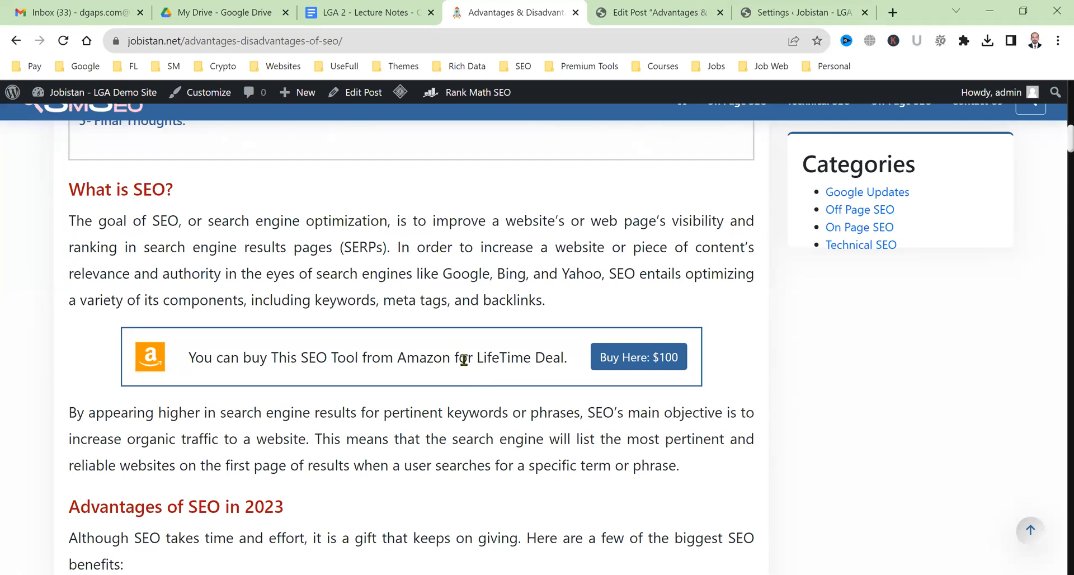
scroll(464, 360, "up", 5)
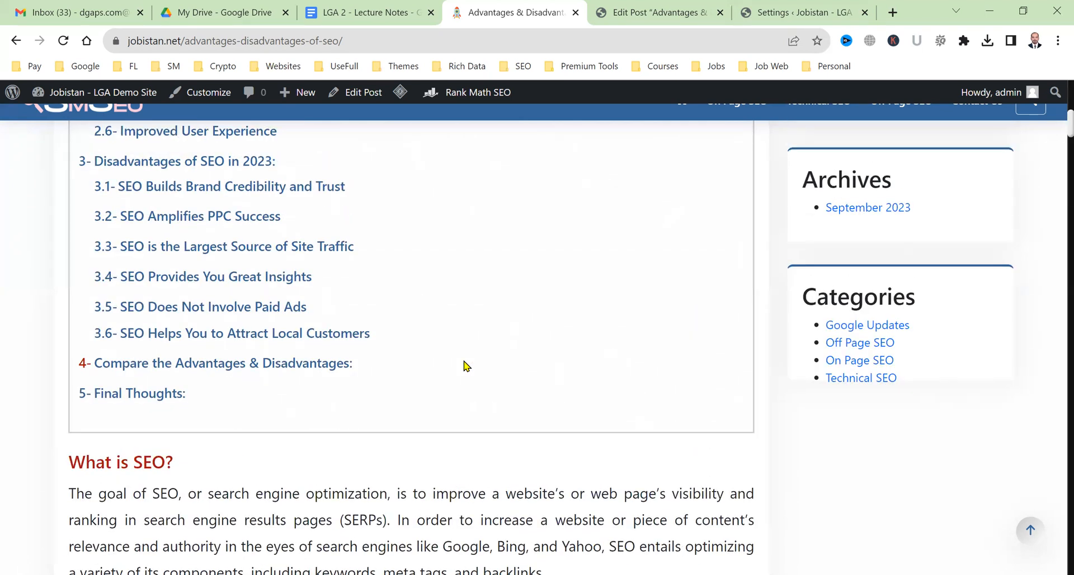
scroll(463, 365, "up", 10)
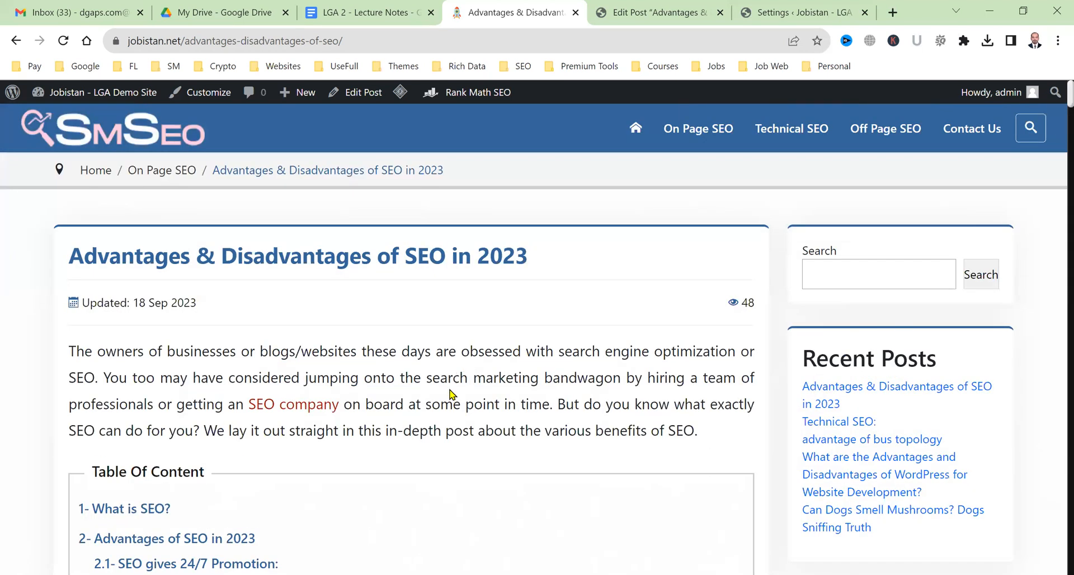
scroll(450, 407, "down", 4)
scroll(450, 411, "down", 2)
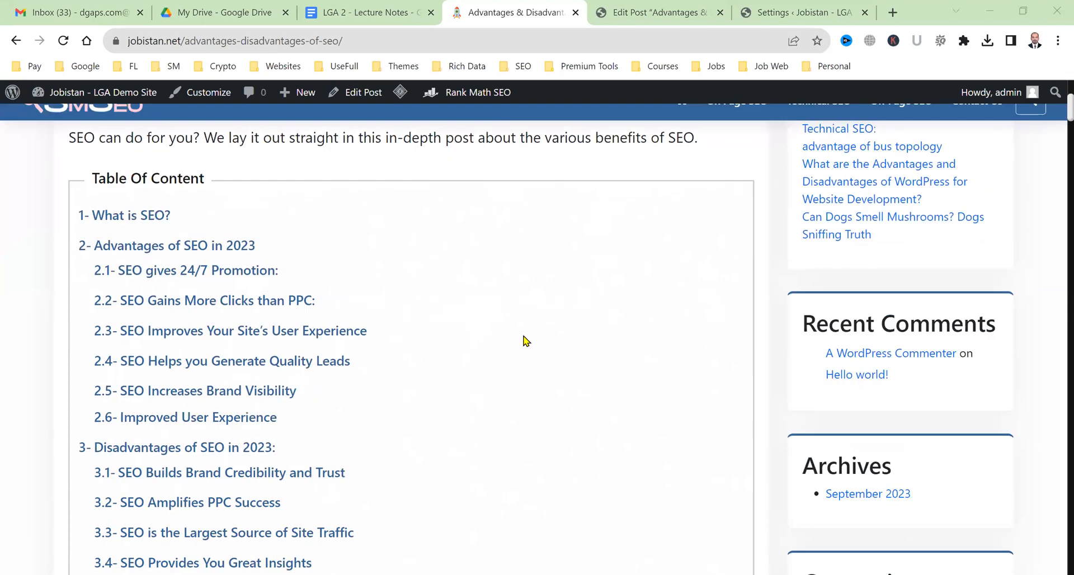
scroll(934, 506, "up", 5)
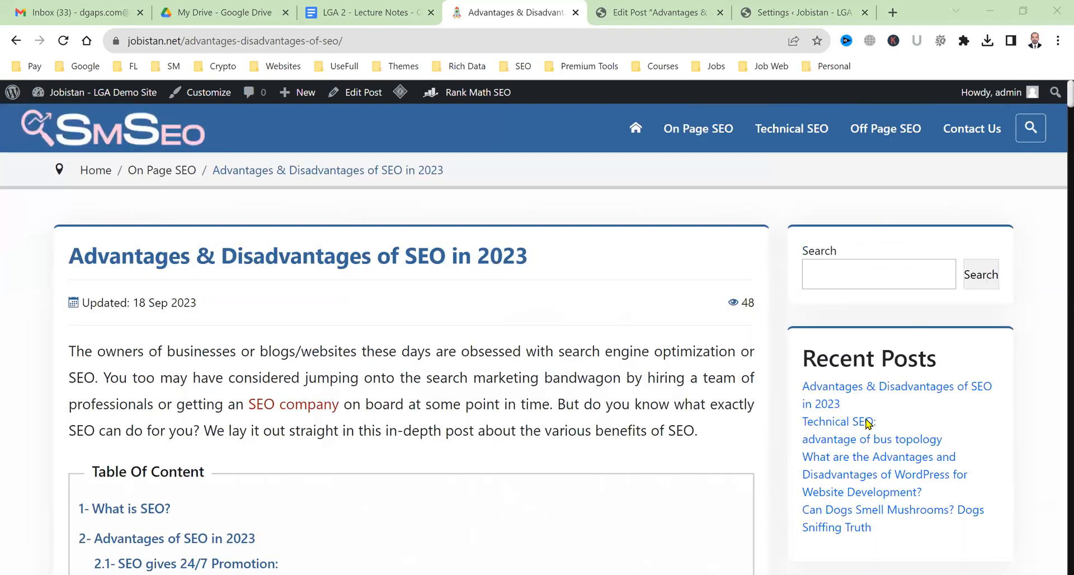
scroll(819, 385, "down", 3)
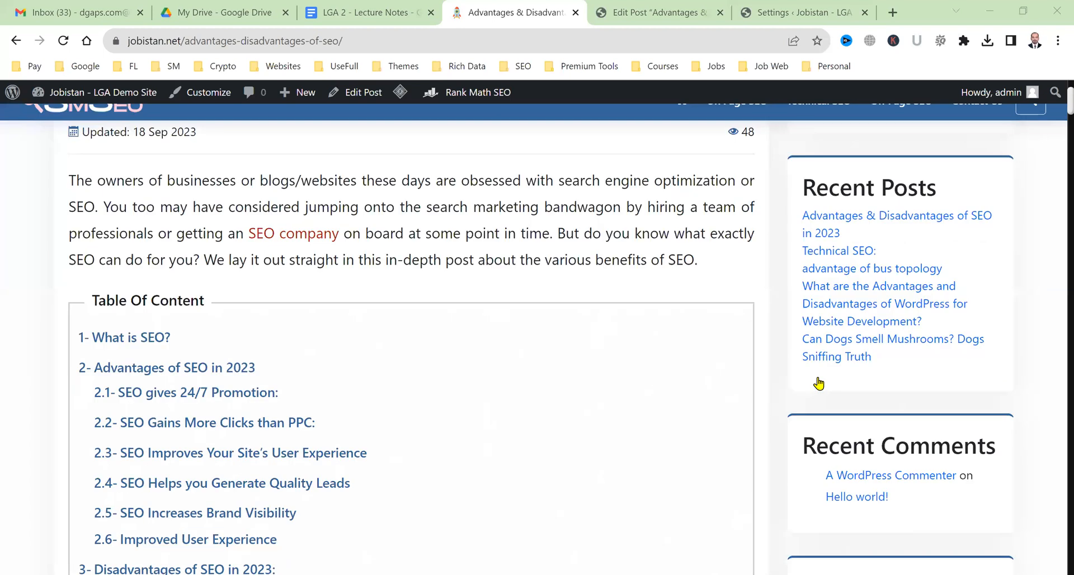
left_click(670, 7)
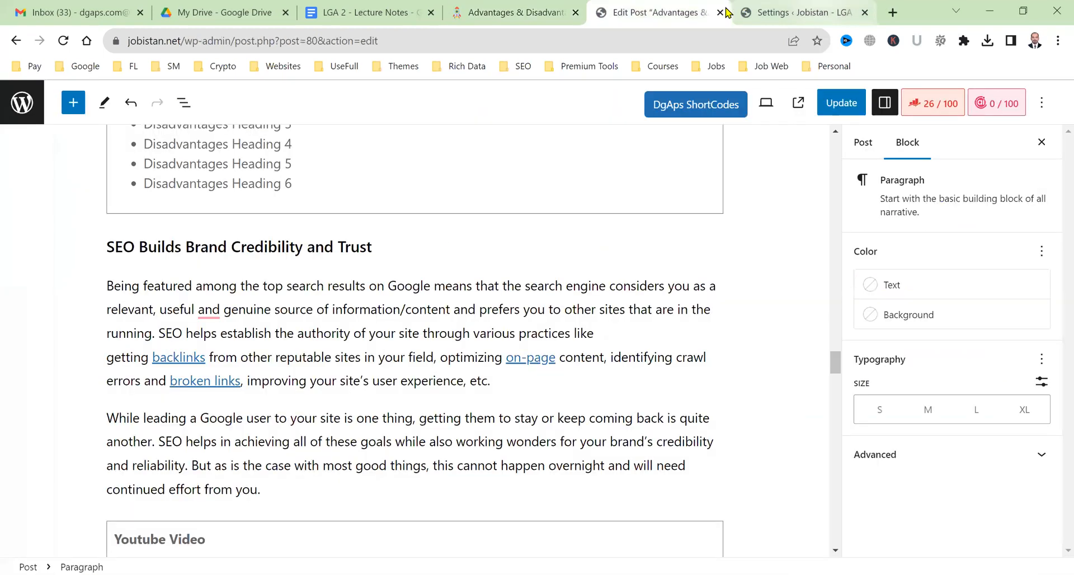
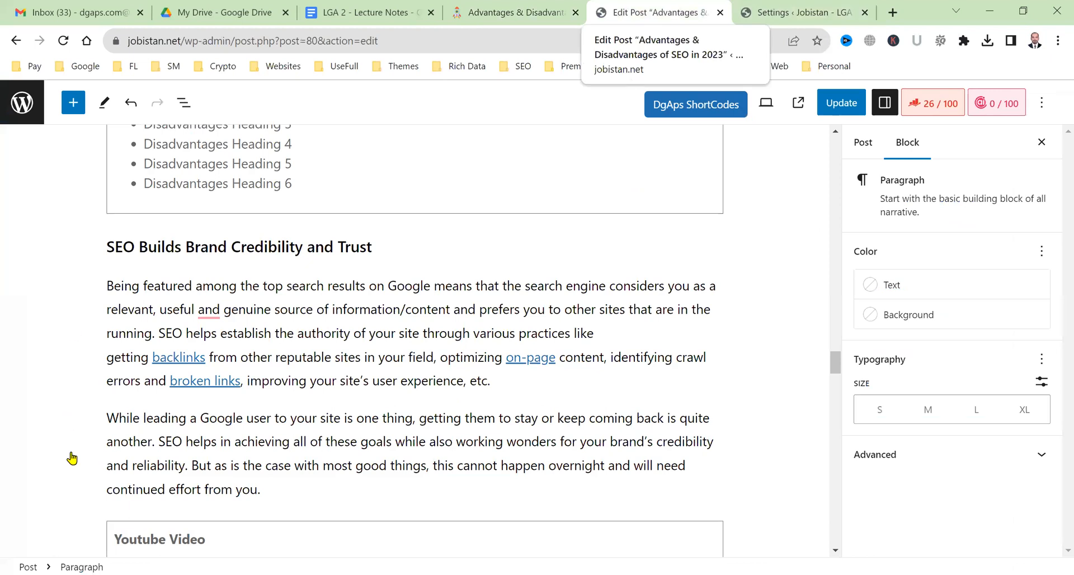
In Appearance > Widgets, delete the Recent Posts group from the Post Sidebar.
left_click(148, 491)
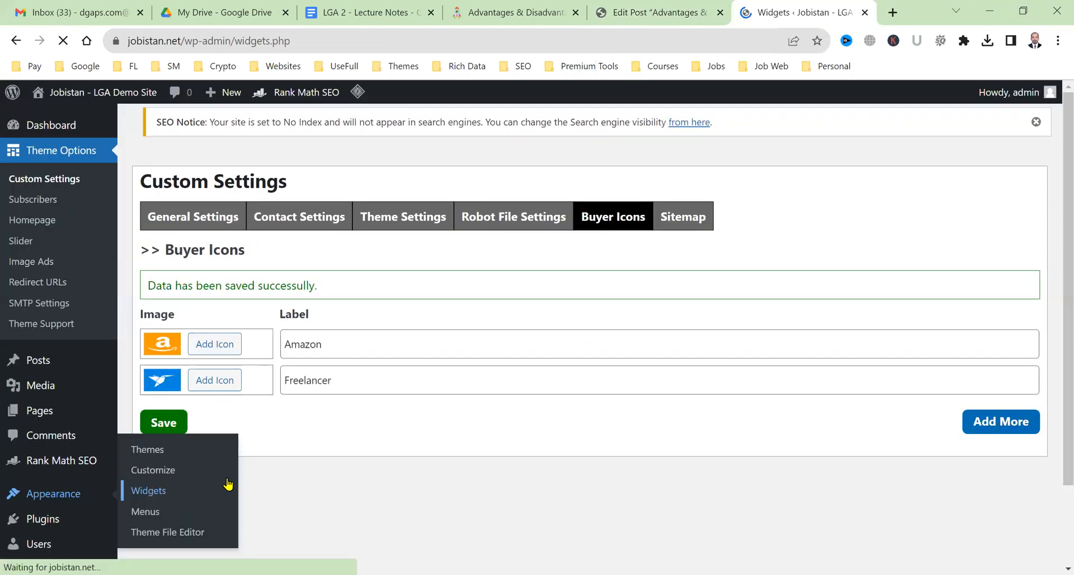
scroll(264, 439, "down", 2)
scroll(431, 384, "up", 2)
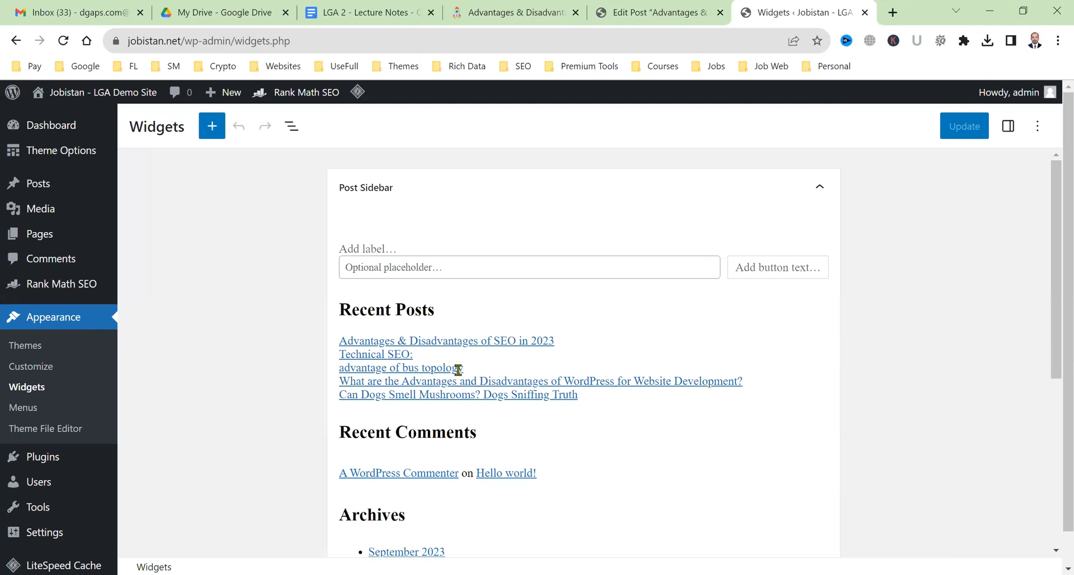
left_click(643, 333)
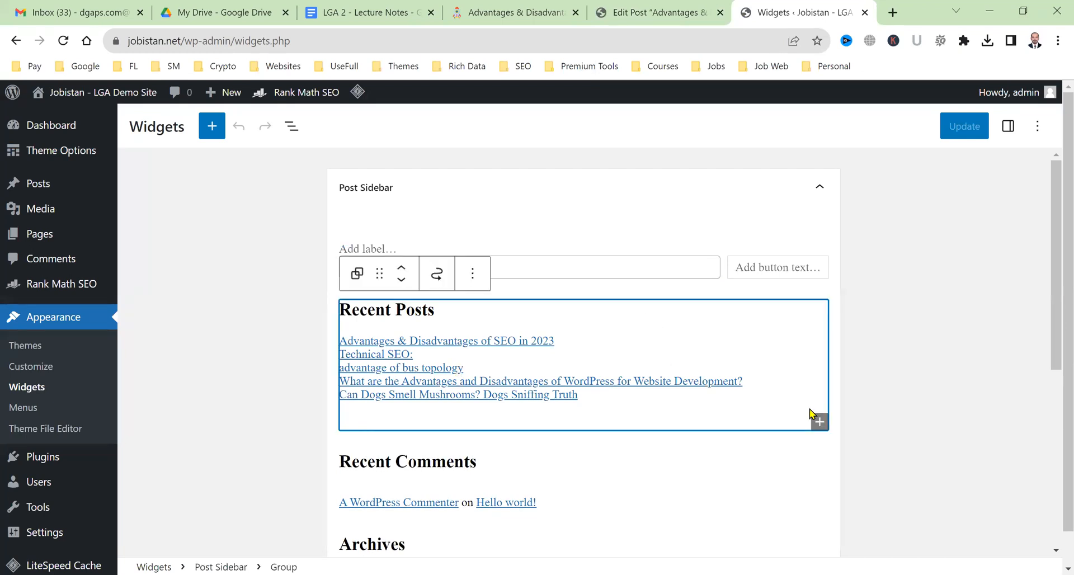
left_click(475, 268)
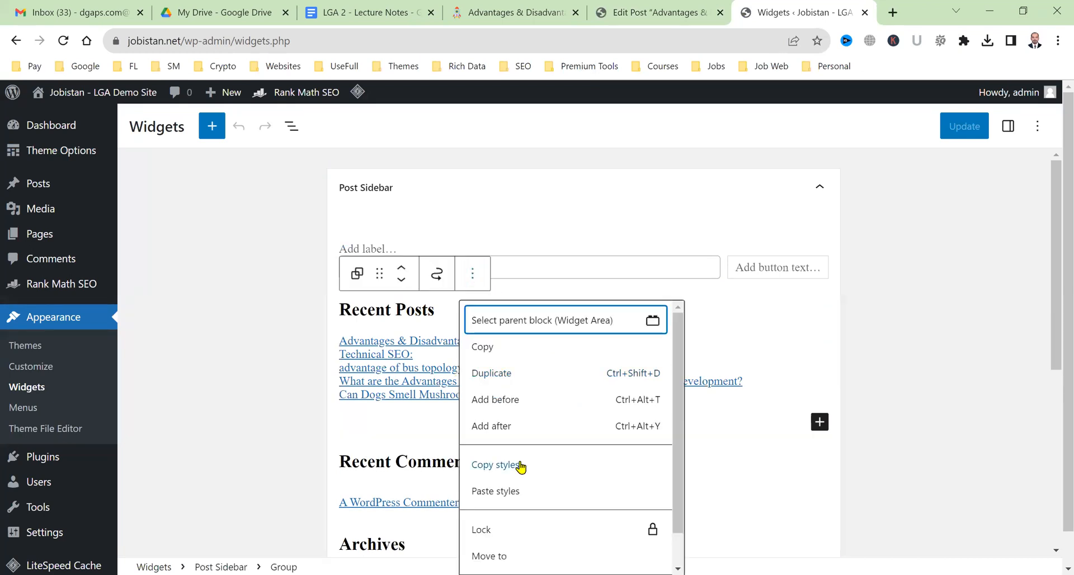
scroll(709, 431, "down", 2)
scroll(709, 431, "down", 2)
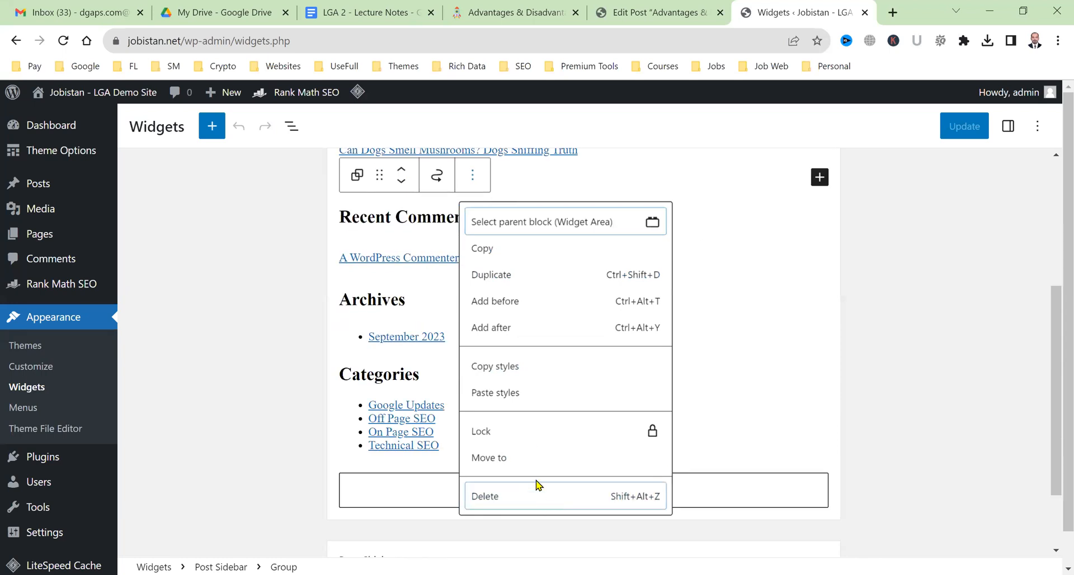
left_click(538, 495)
Delete the Recent Comments heading and select the Archives and Categories blocks together.
left_click(461, 317)
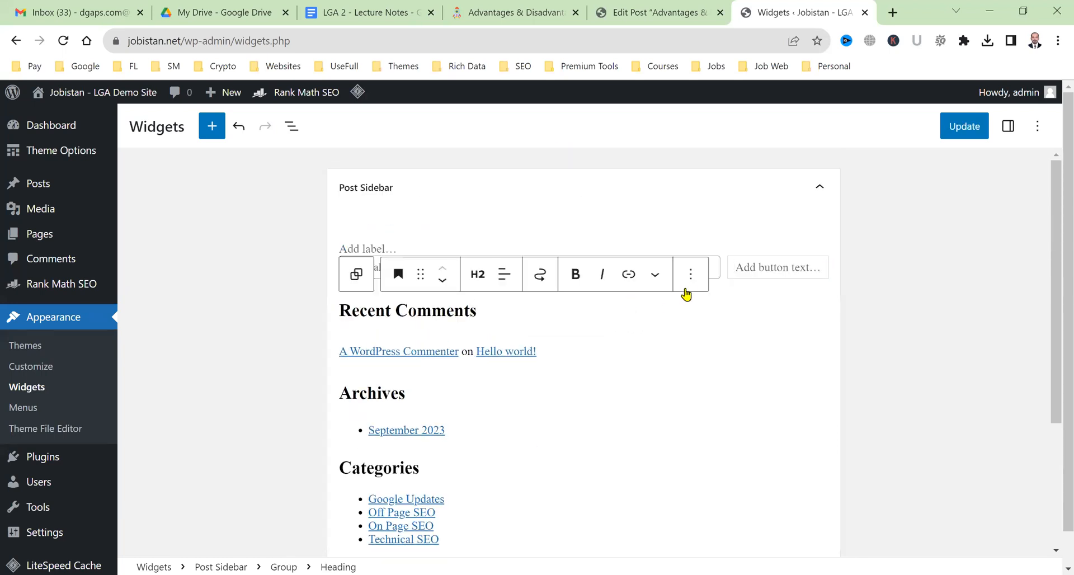
scroll(776, 479, "down", 2)
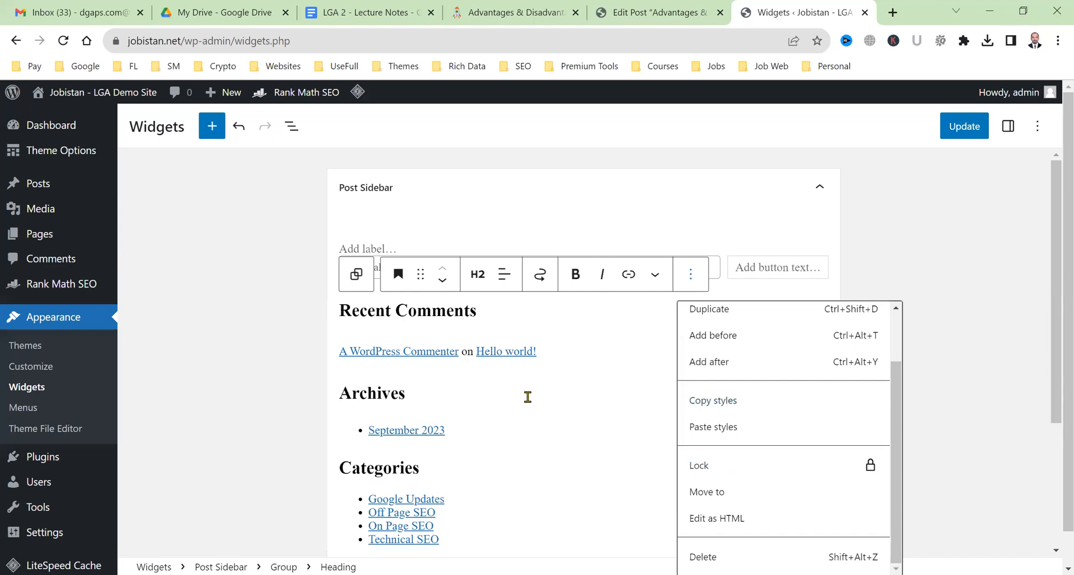
scroll(523, 405, "down", 2)
left_click(703, 522)
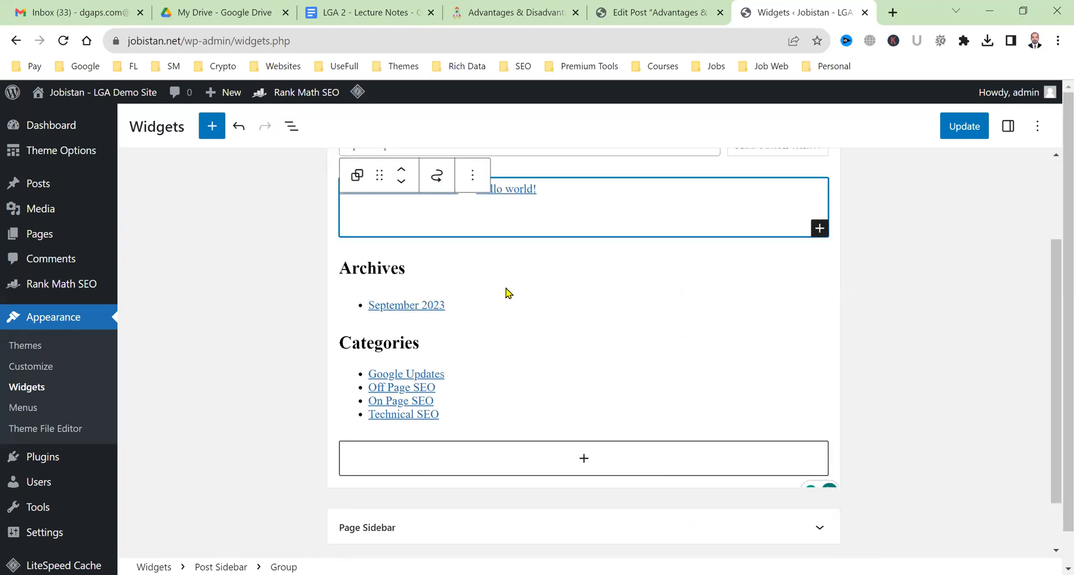
left_click(507, 291)
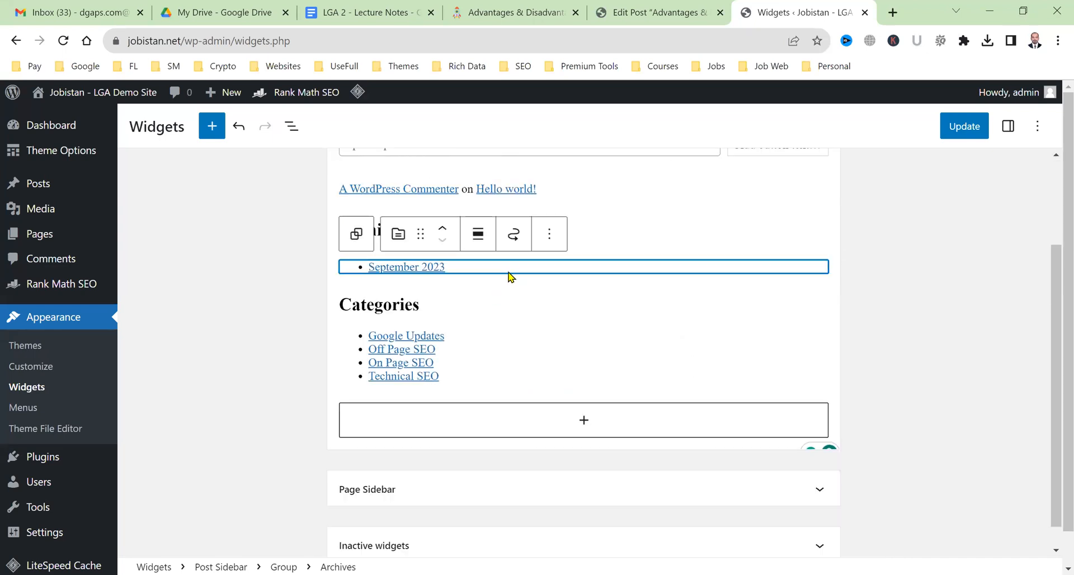
left_click(514, 307)
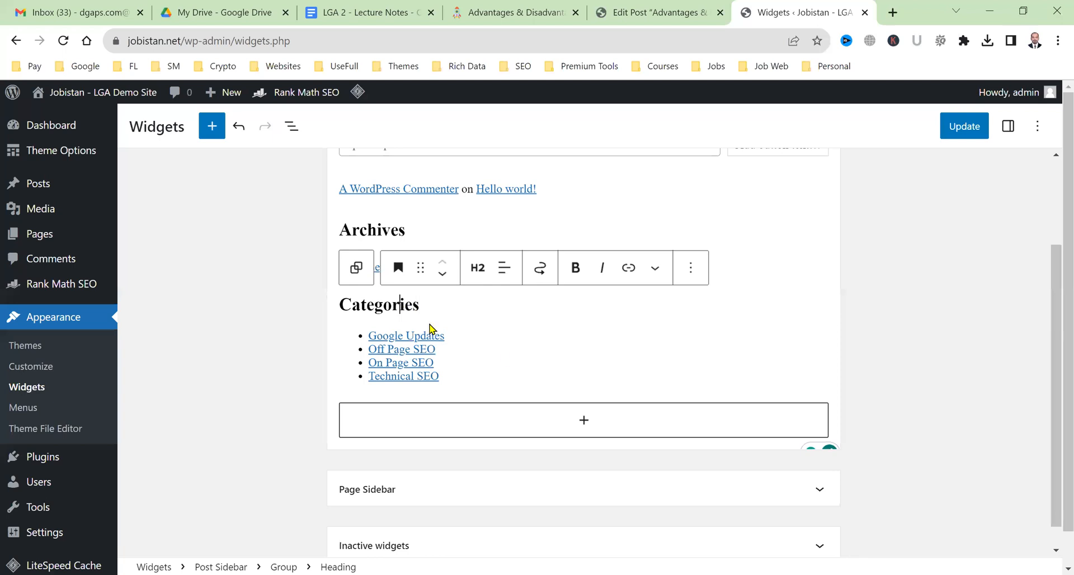
left_click(487, 374)
left_click_drag(363, 258, 343, 211)
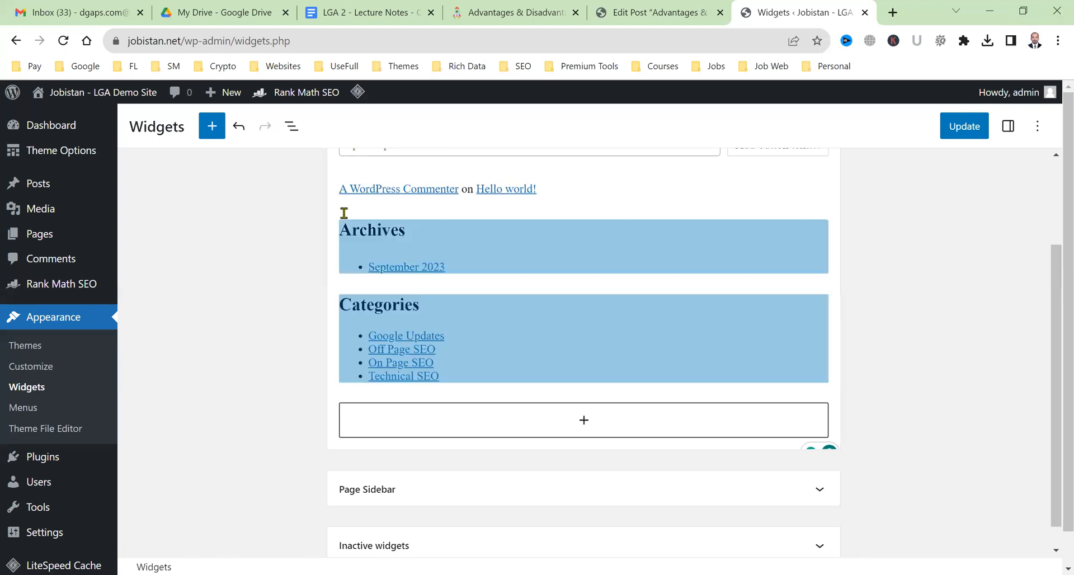
Delete the Archives and Categories blocks and the group holding the comment links.
key("Delete")
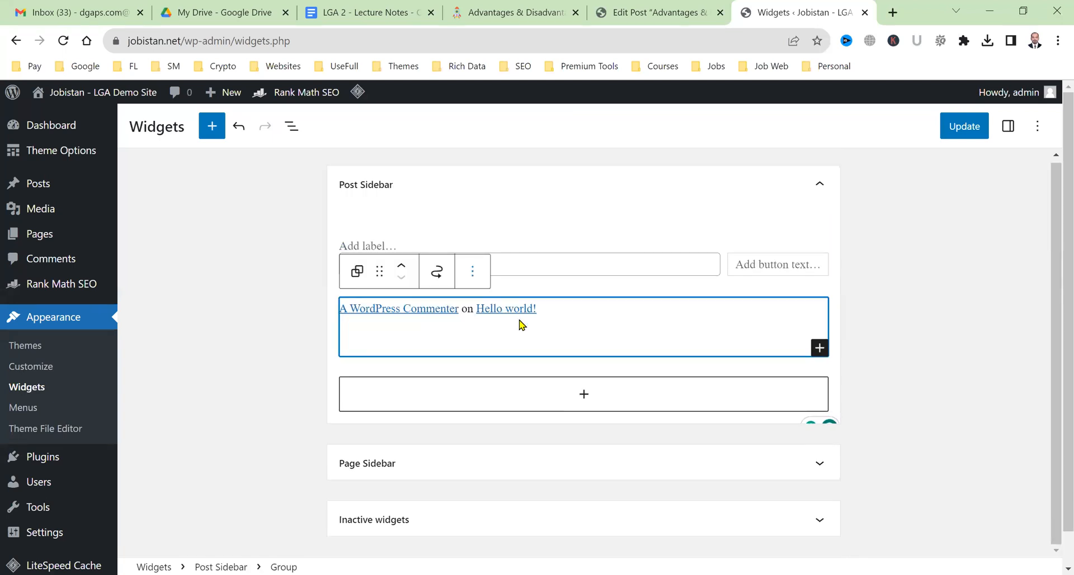
left_click(472, 272)
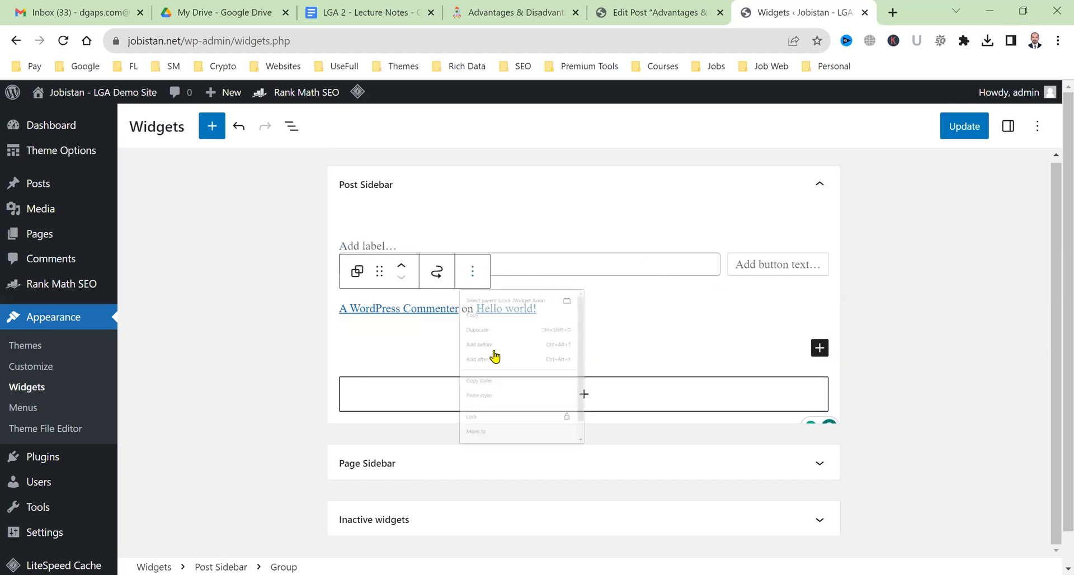
scroll(546, 513, "down", 1)
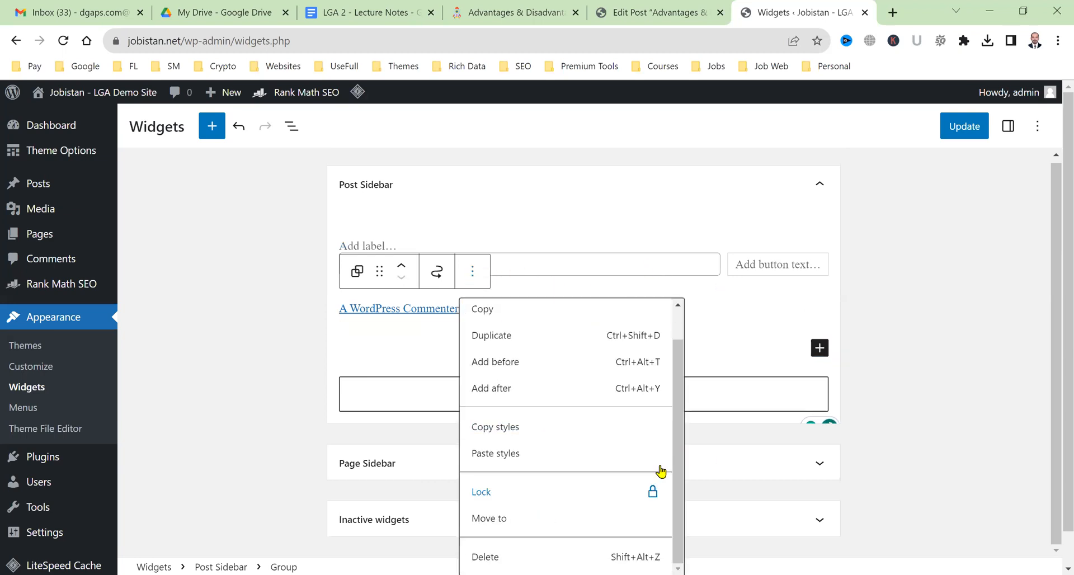
scroll(660, 470, "down", 1)
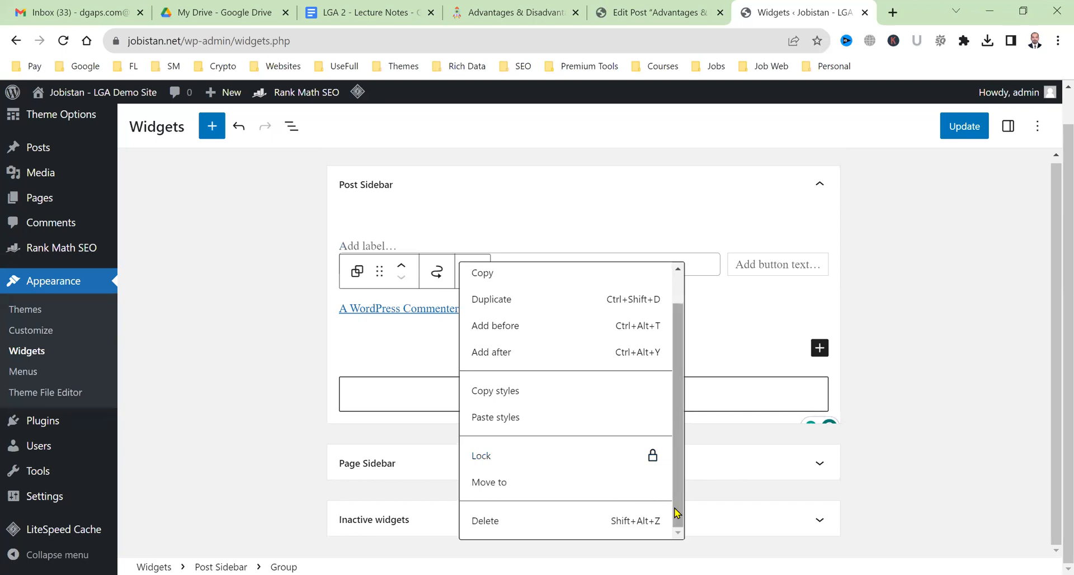
left_click(534, 215)
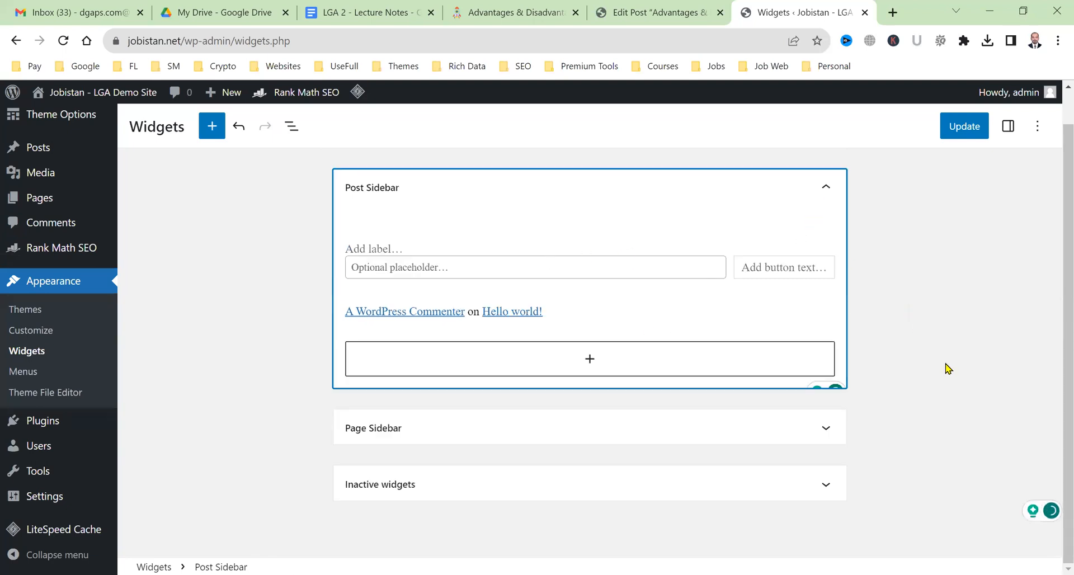
left_click(634, 336)
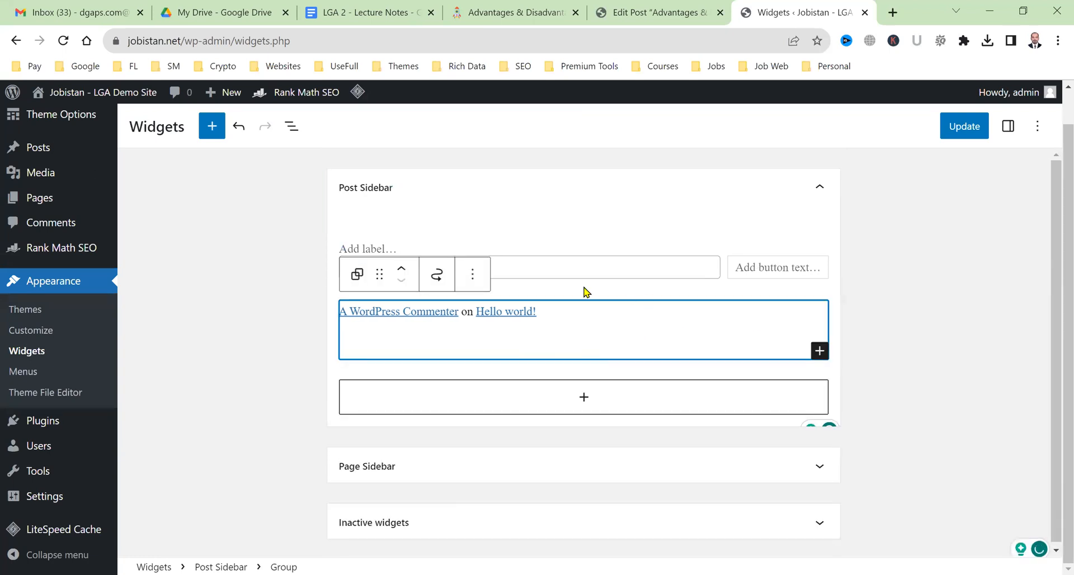
left_click(473, 273)
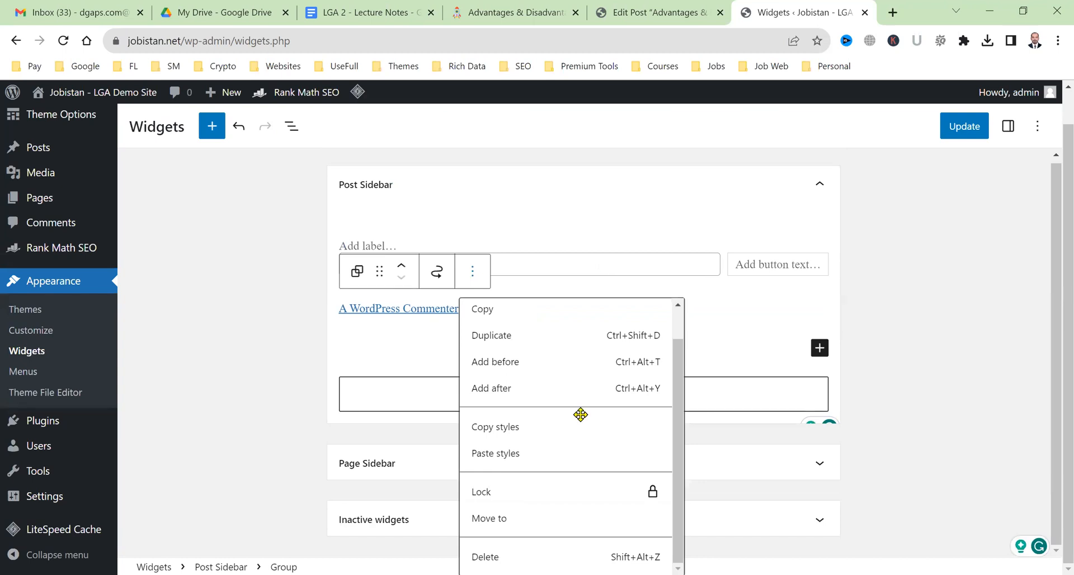
left_click(730, 252)
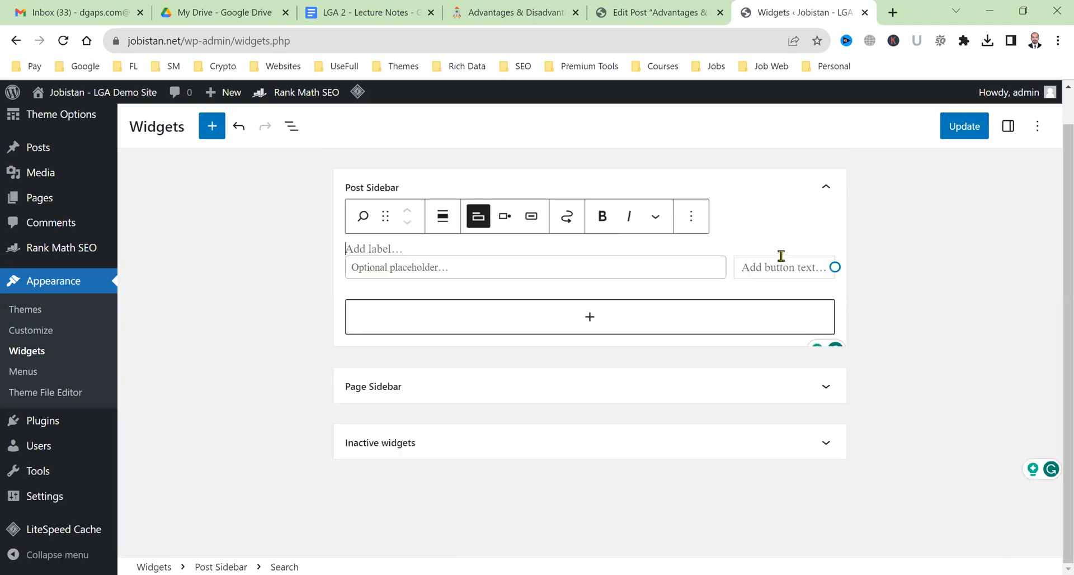
Delete the Search block so the Post Sidebar is empty, then return to the post editor.
left_click(626, 297)
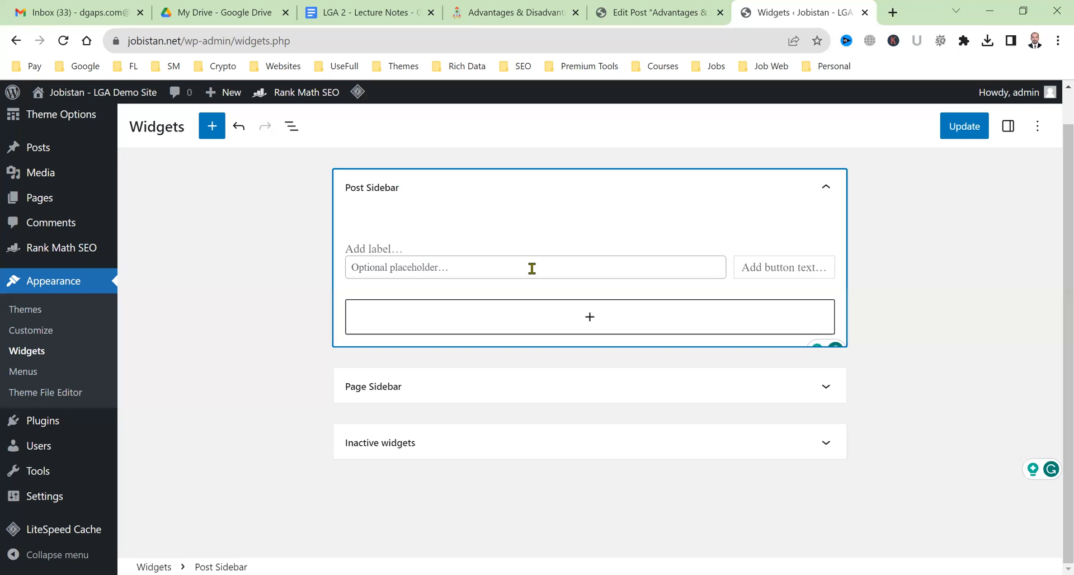
left_click(837, 269)
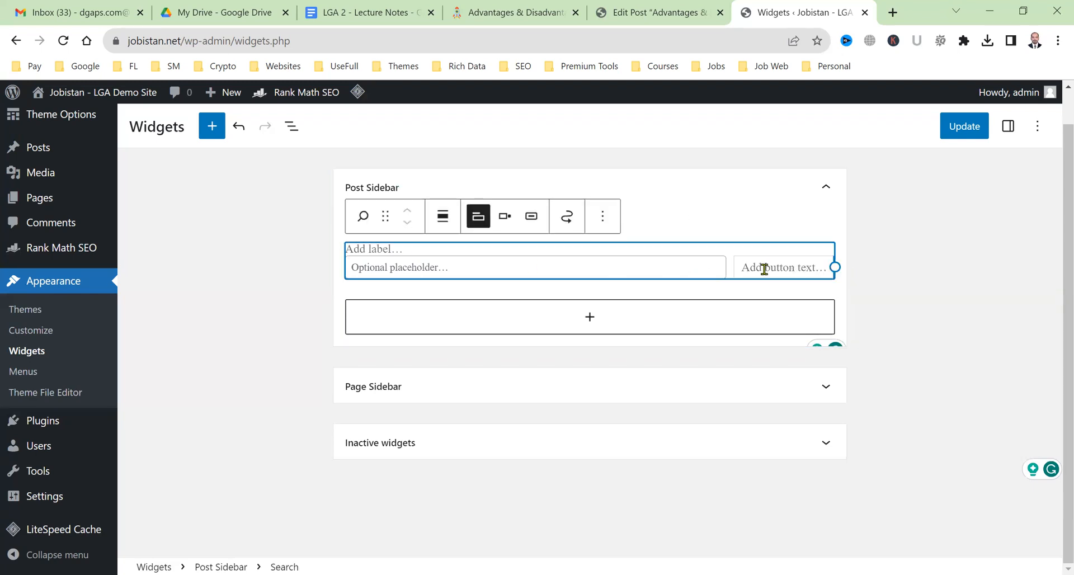
left_click(602, 216)
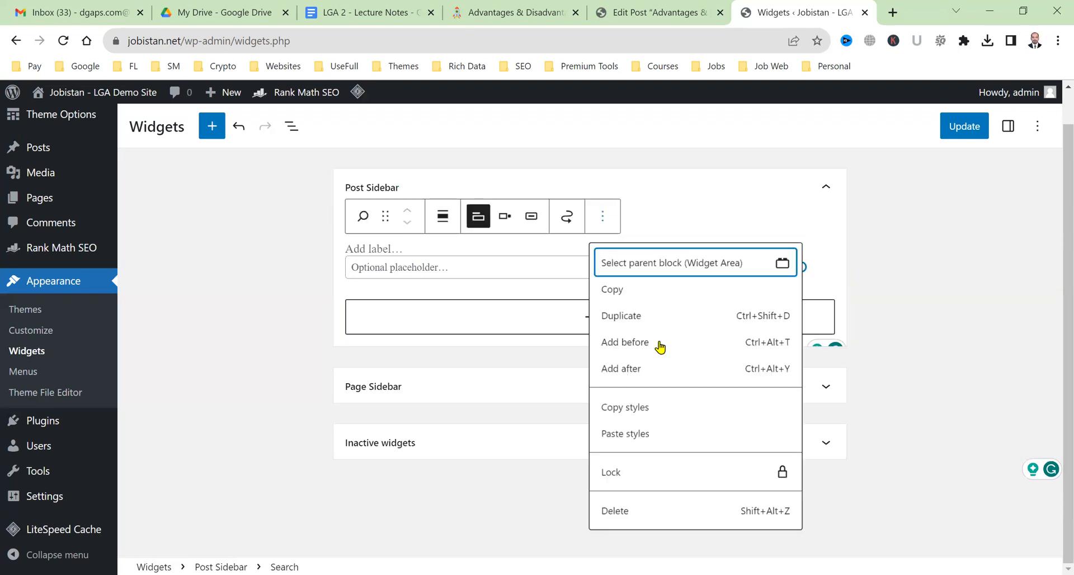
left_click(692, 511)
left_click(901, 319)
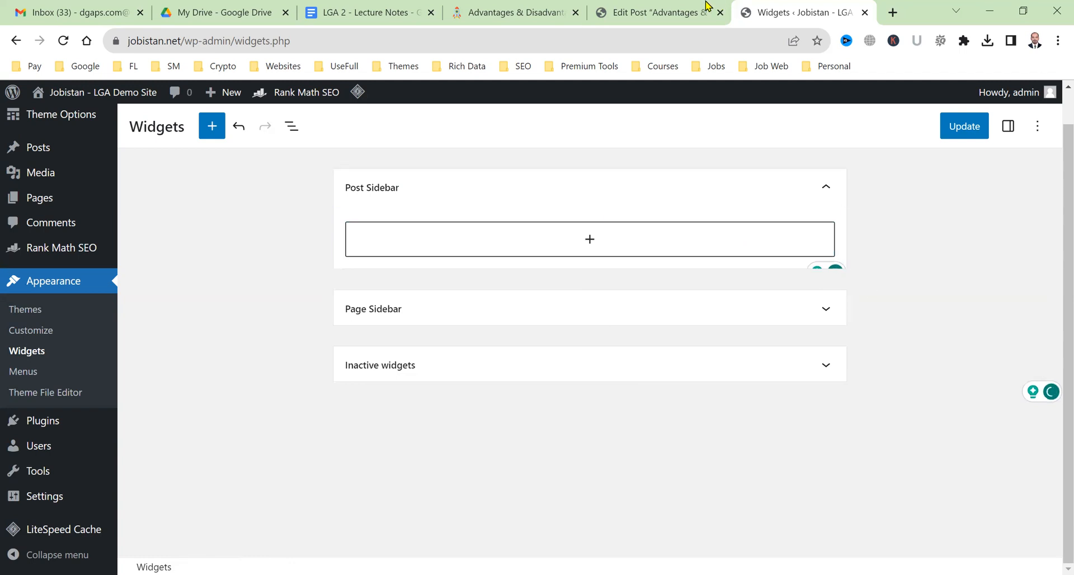
left_click(703, 7)
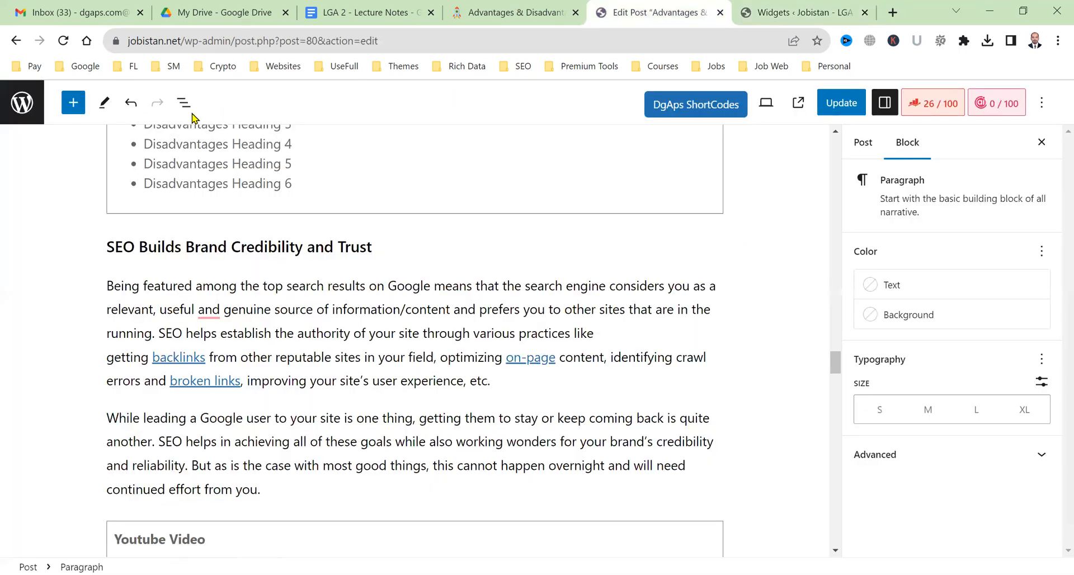
Save the emptied Post Sidebar with Update and reload the live post to confirm it.
left_click(515, 8)
key("ctrl+Tab")
key("ctrl+Tab")
left_click(955, 136)
left_click(609, 2)
left_click_drag(539, 3, 658, 3)
left_click(64, 41)
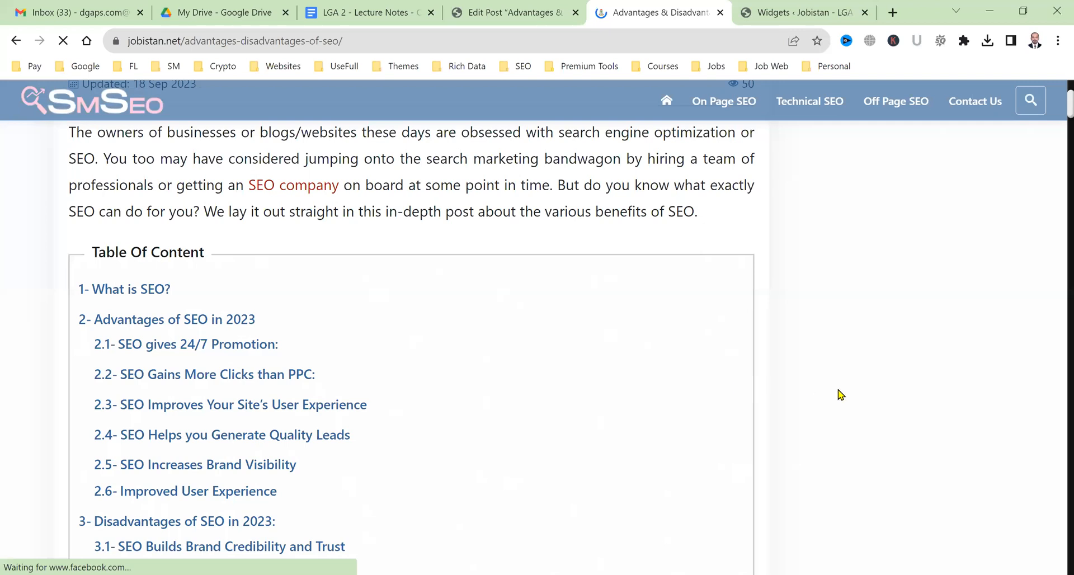
left_click(804, 8)
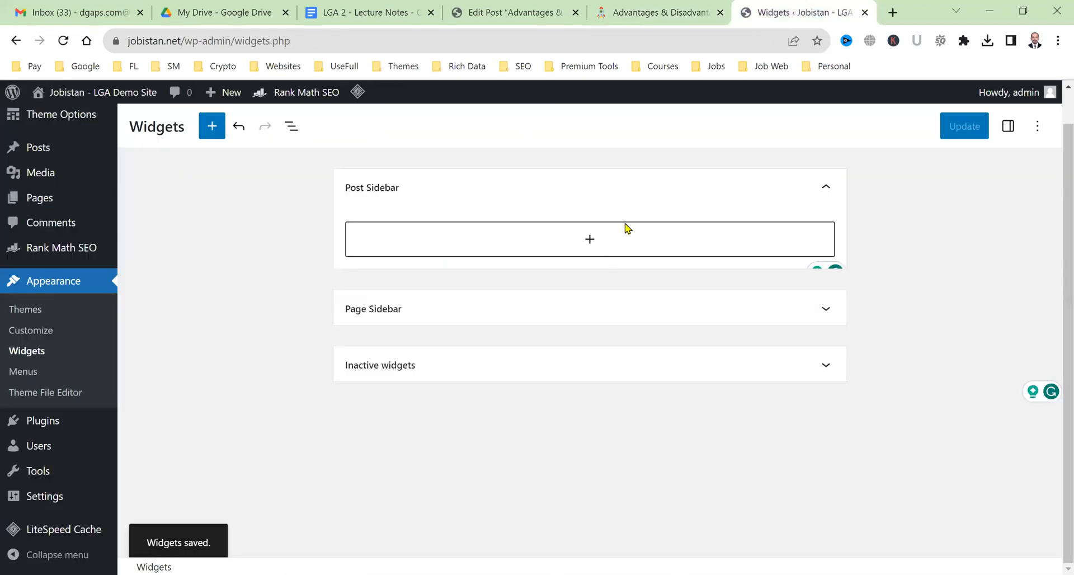
Add DgAps Widget Category List and DgAps Widget Viewed Posts blocks to the Post Sidebar and save.
left_click(613, 253)
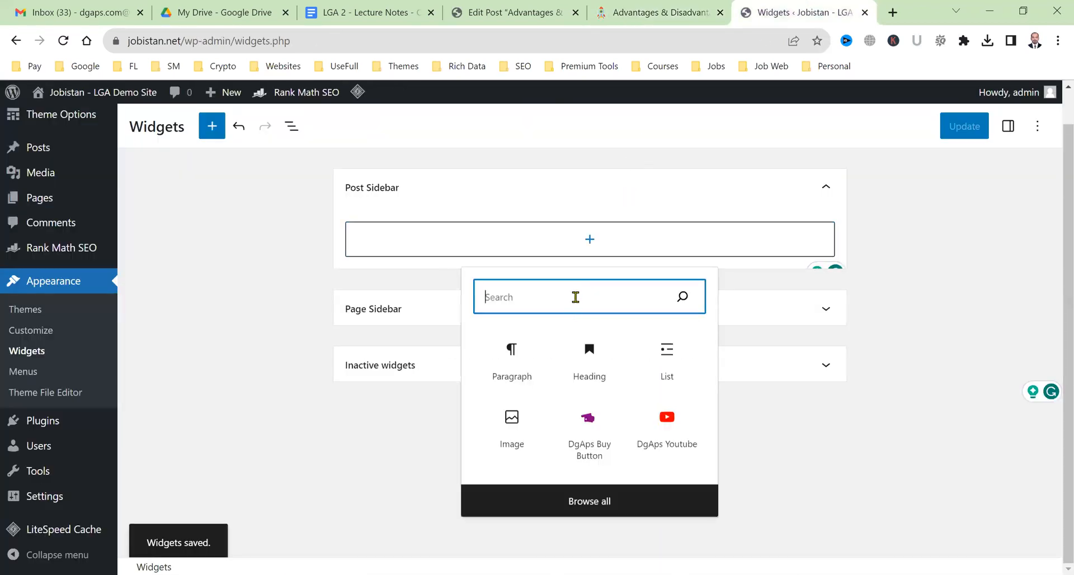
type("dgaps")
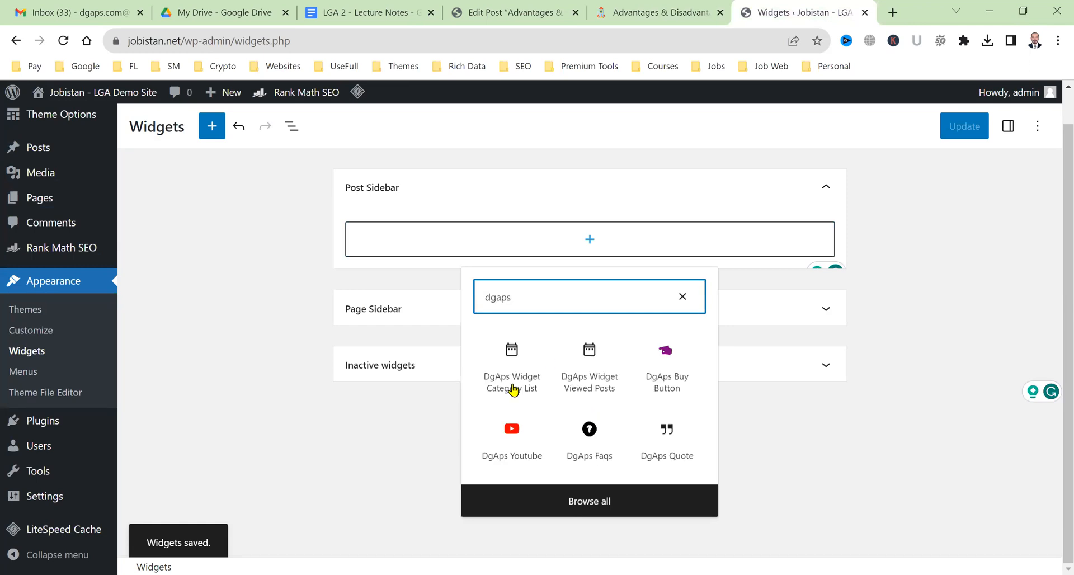
left_click(513, 390)
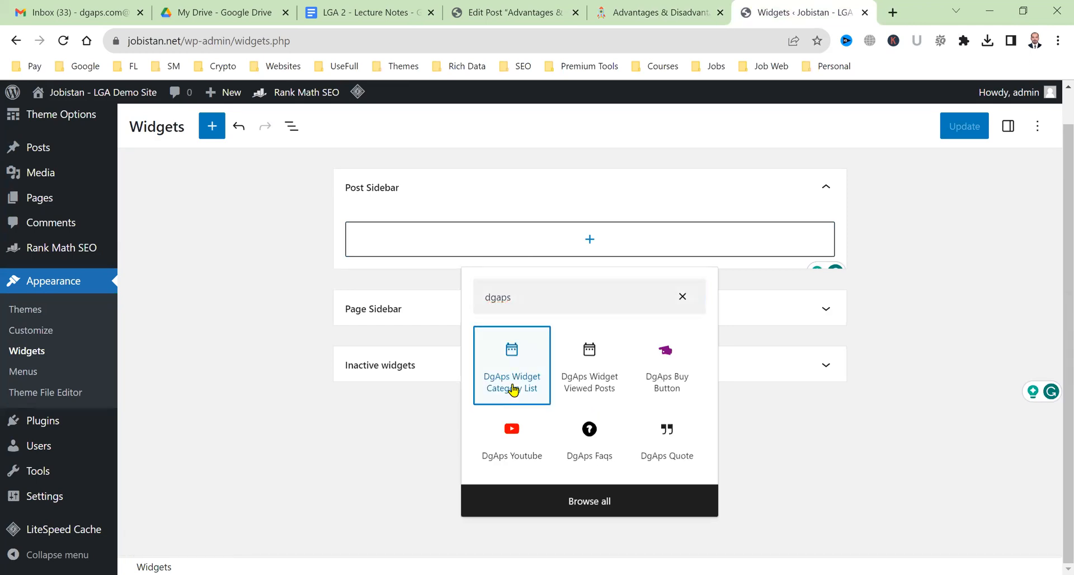
left_click(562, 338)
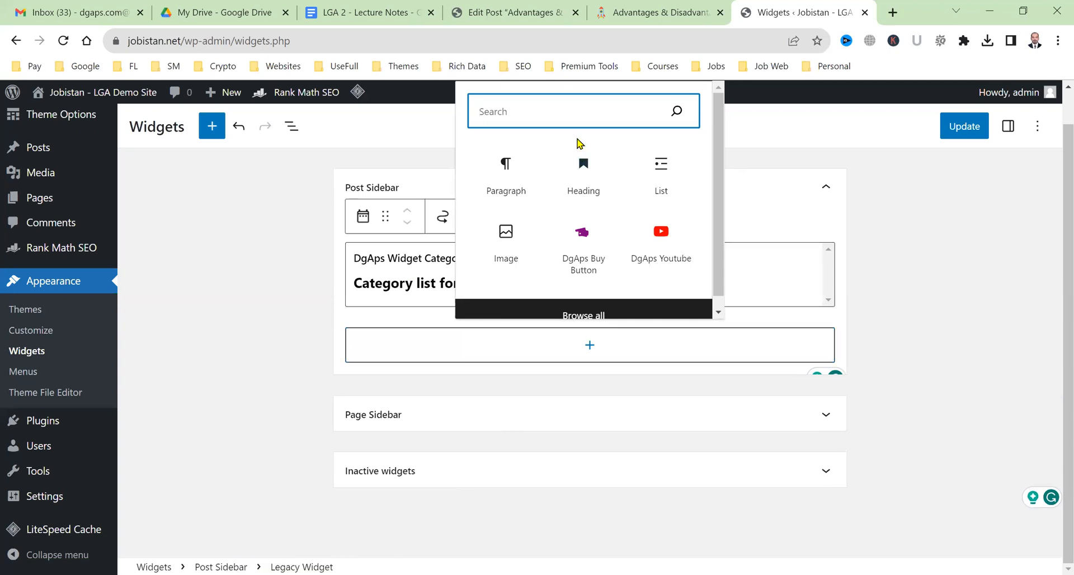
type("dgaps")
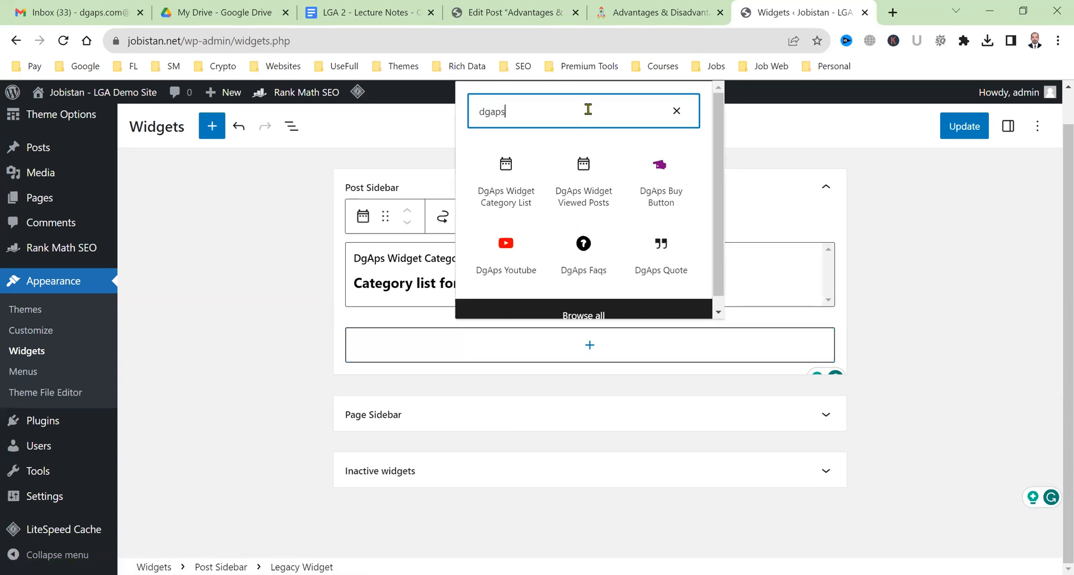
type(" w")
left_click(584, 466)
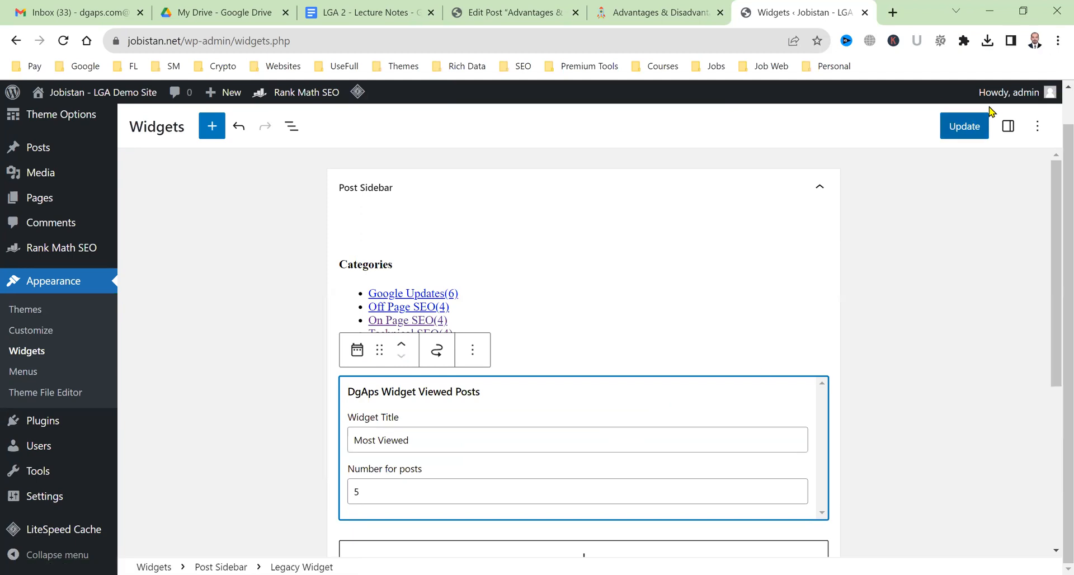
left_click(968, 124)
left_click(670, 7)
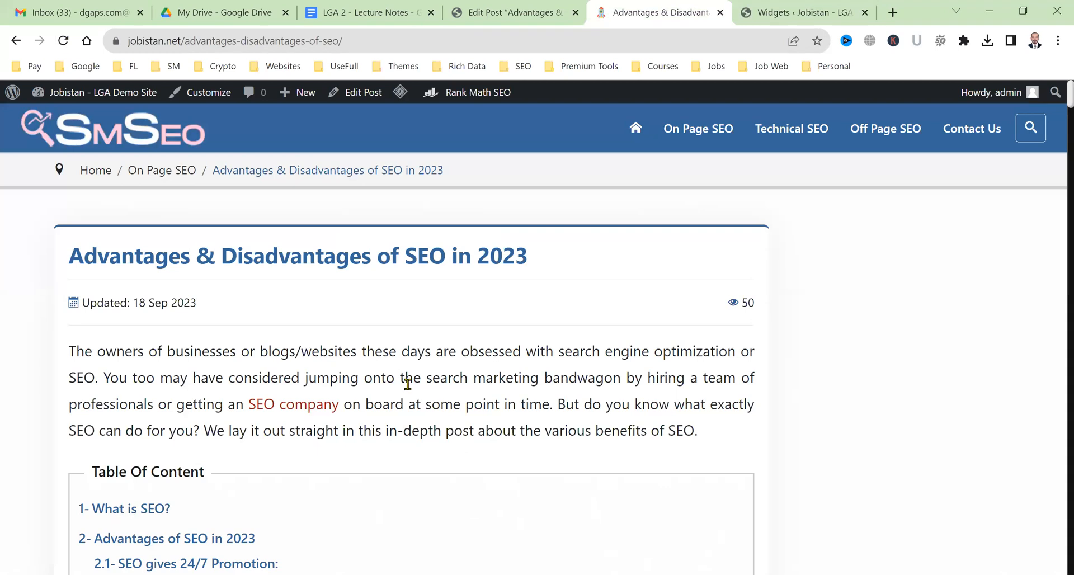
Purge all caches with LiteSpeed and check the article's new sidebar.
mouse_move(401, 93)
left_click(417, 158)
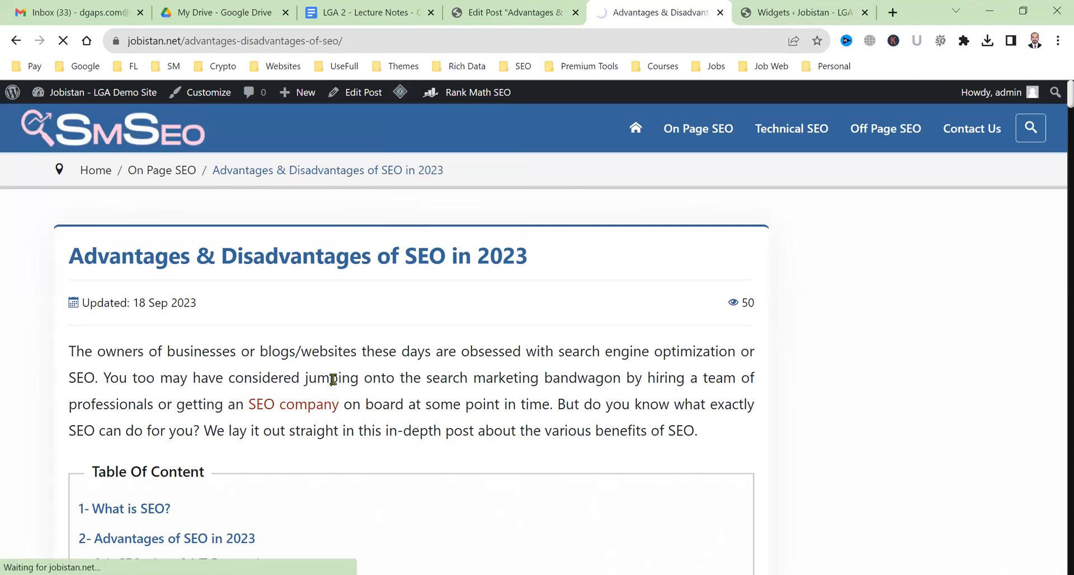
scroll(734, 396, "down", 3)
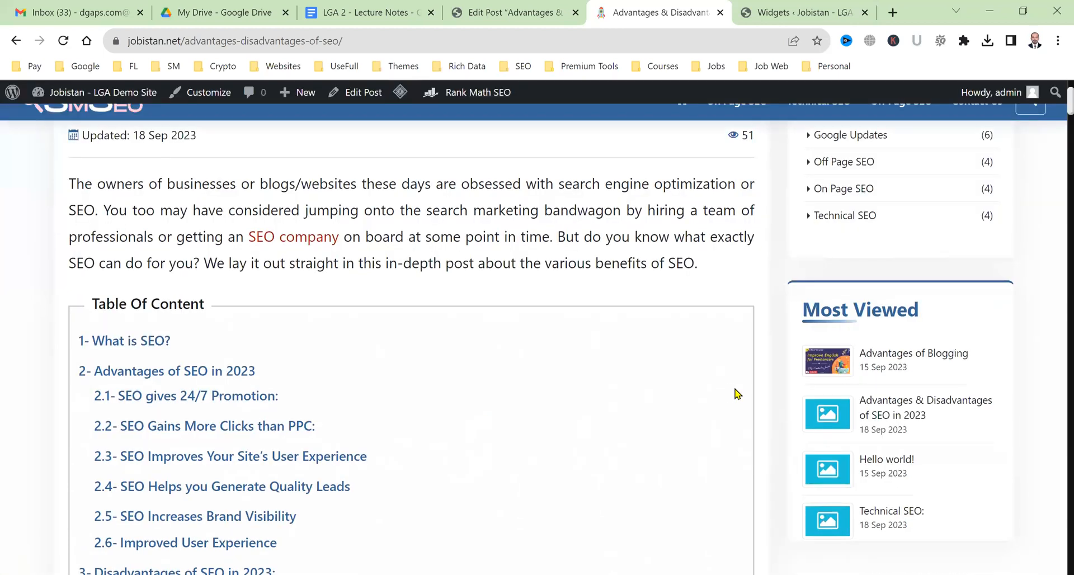
scroll(738, 394, "up", 3)
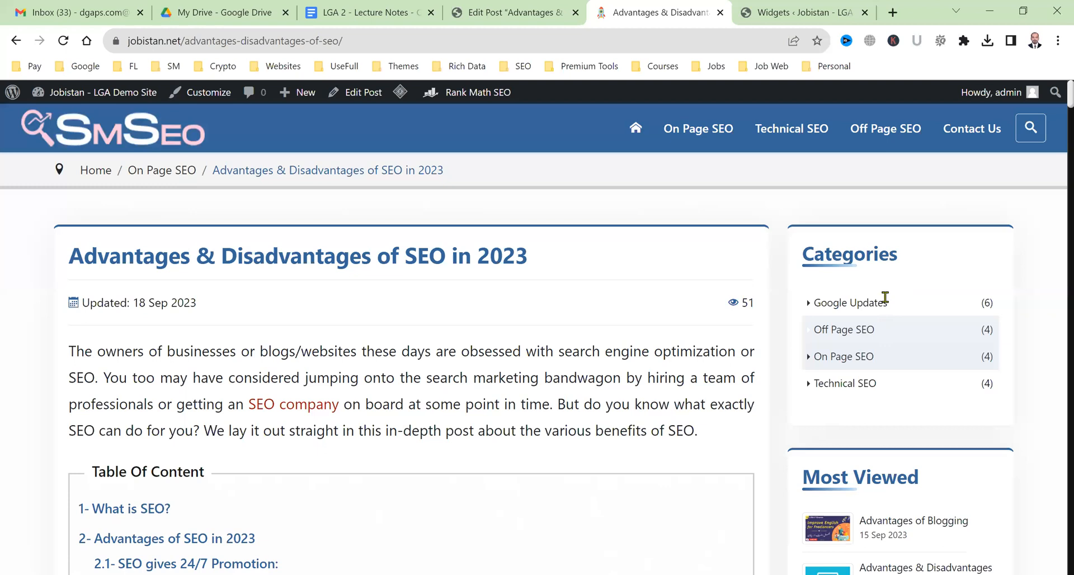
scroll(885, 298, "down", 5)
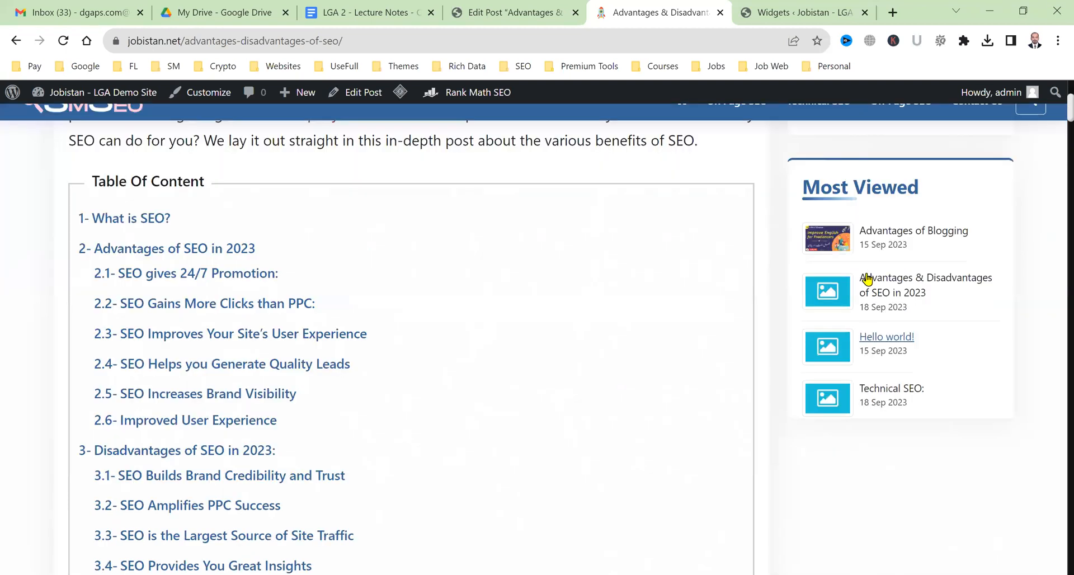
scroll(871, 441, "up", 5)
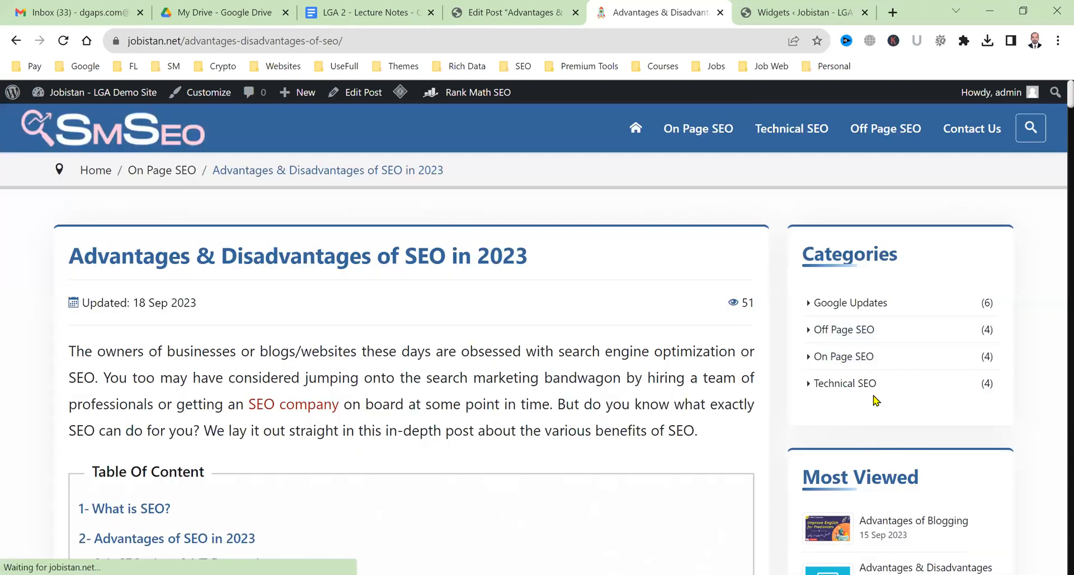
Compare the widget preview with the article and the Google Updates category page sidebar.
left_click(843, 8)
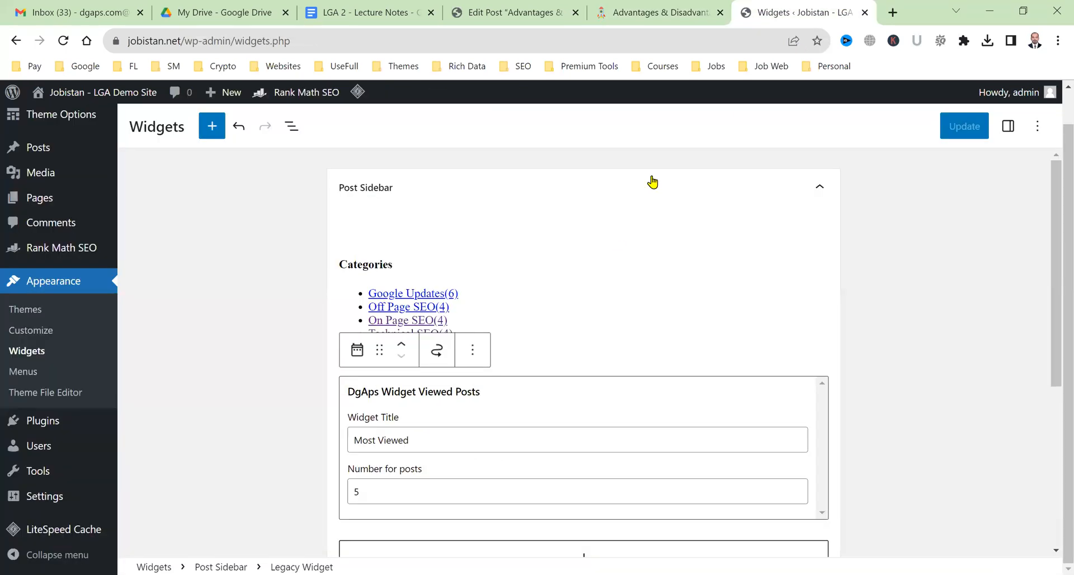
left_click(193, 326)
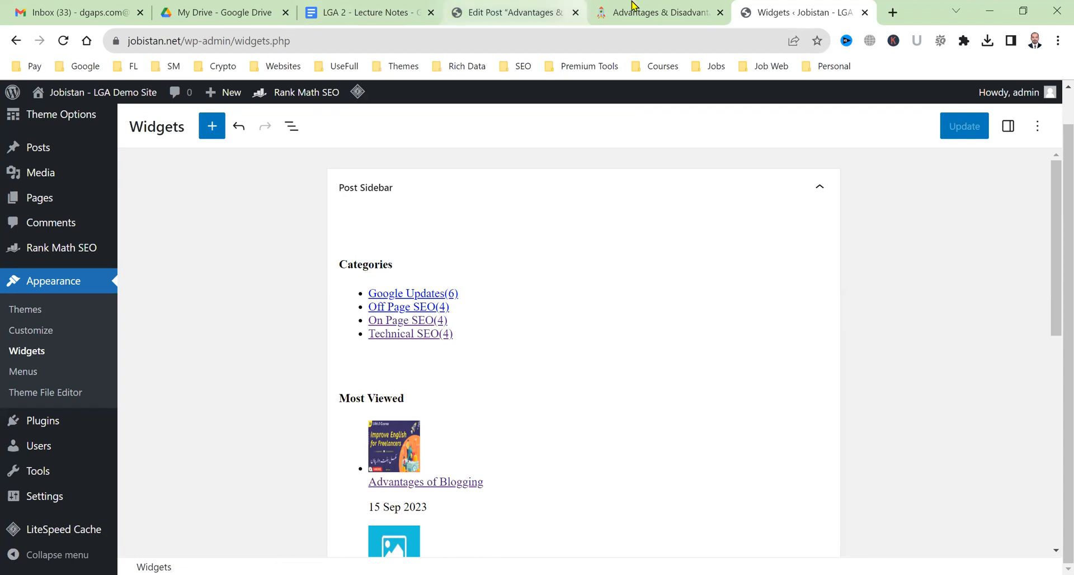
left_click(610, 13)
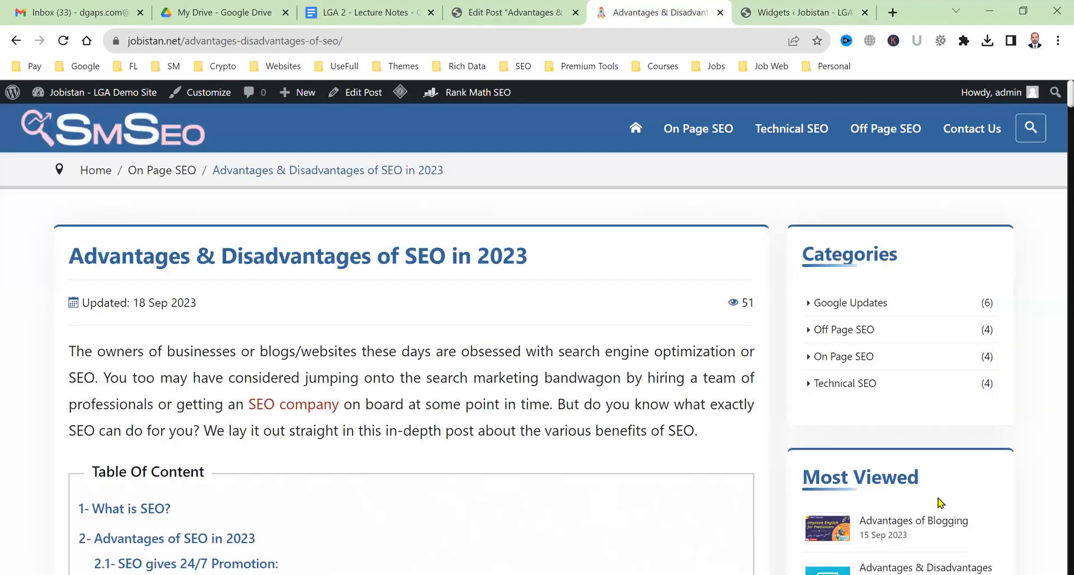
scroll(941, 503, "down", 5)
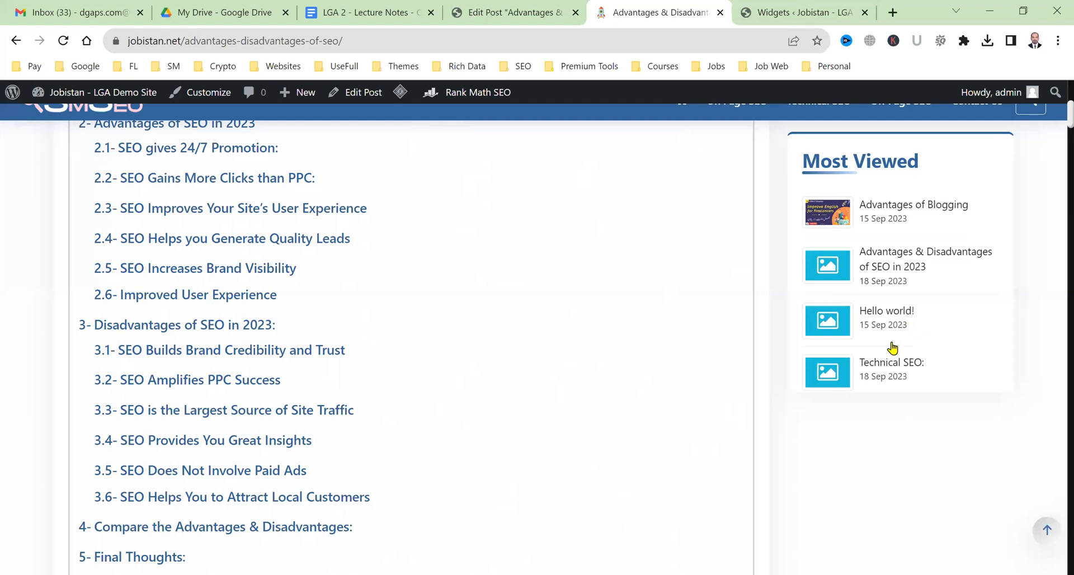
scroll(971, 407, "up", 7)
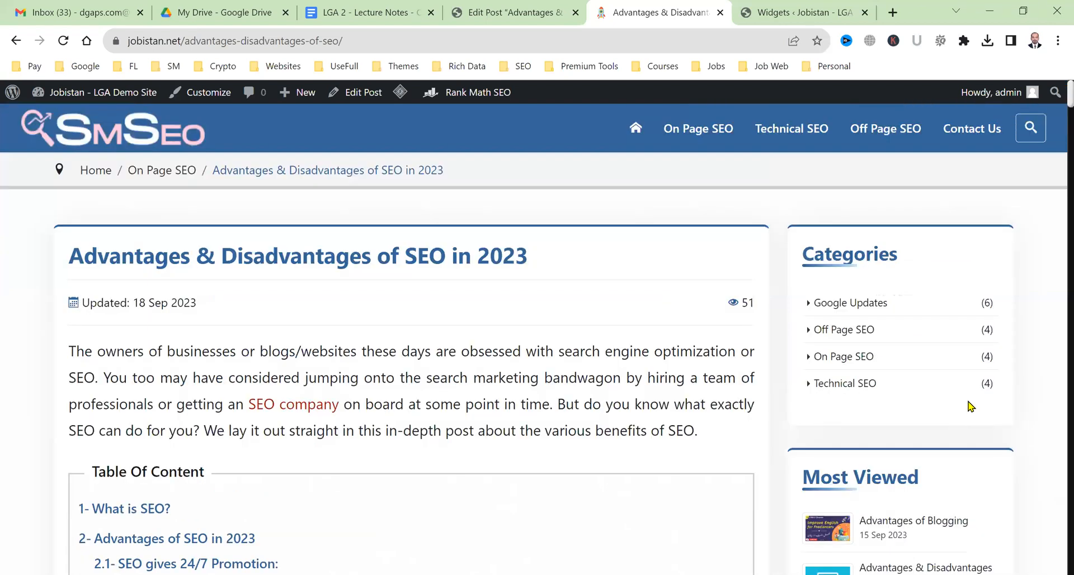
left_click(890, 305)
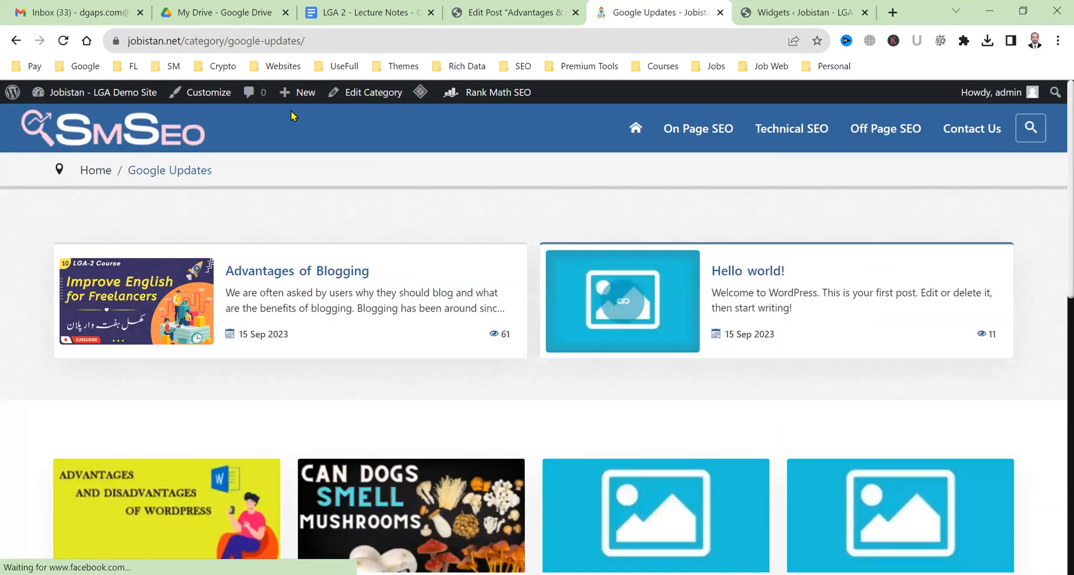
scroll(672, 408, "down", 8)
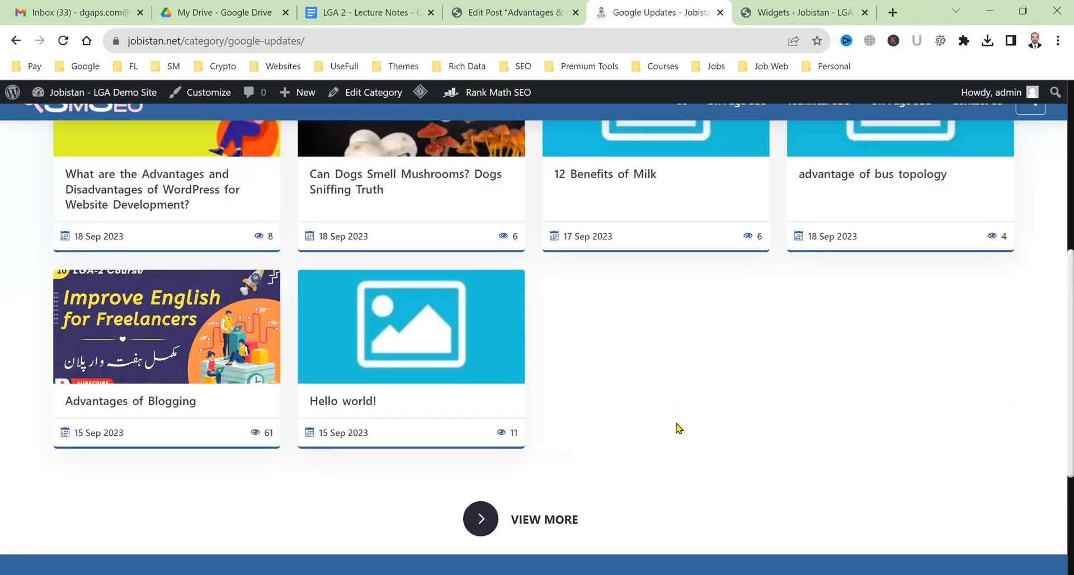
scroll(679, 427, "up", 8)
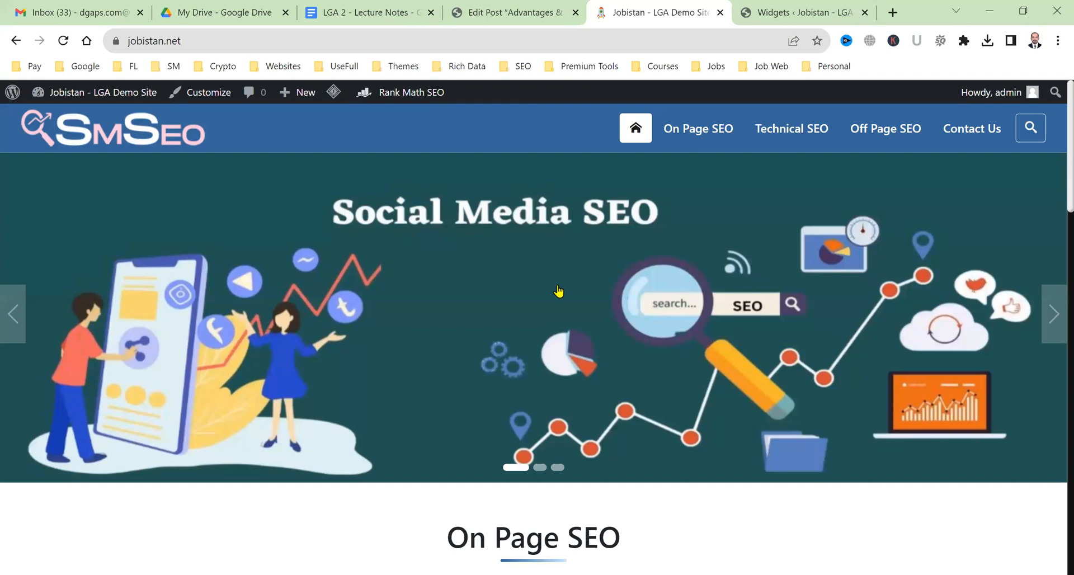
scroll(558, 287, "down", 12)
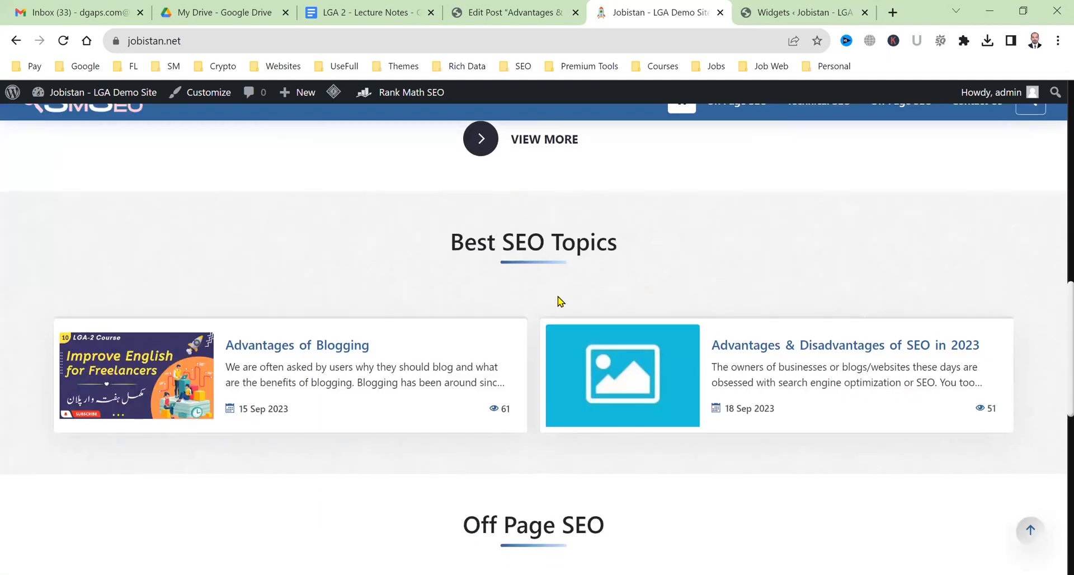
scroll(560, 301, "down", 4)
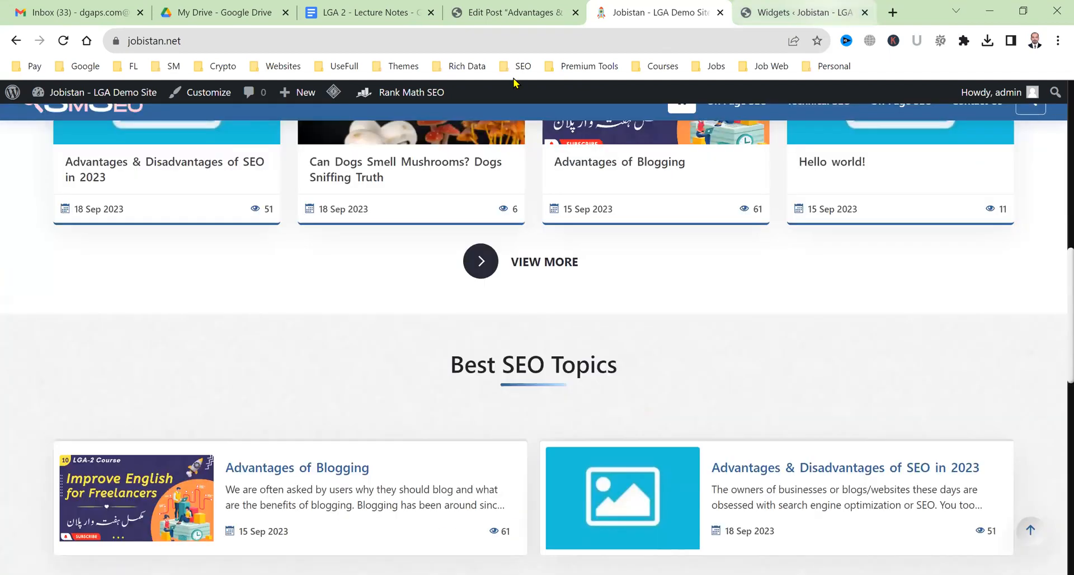
Review the site's home page, then move to the Theme Options Custom Settings page.
left_click(826, 5)
mouse_move(57, 142)
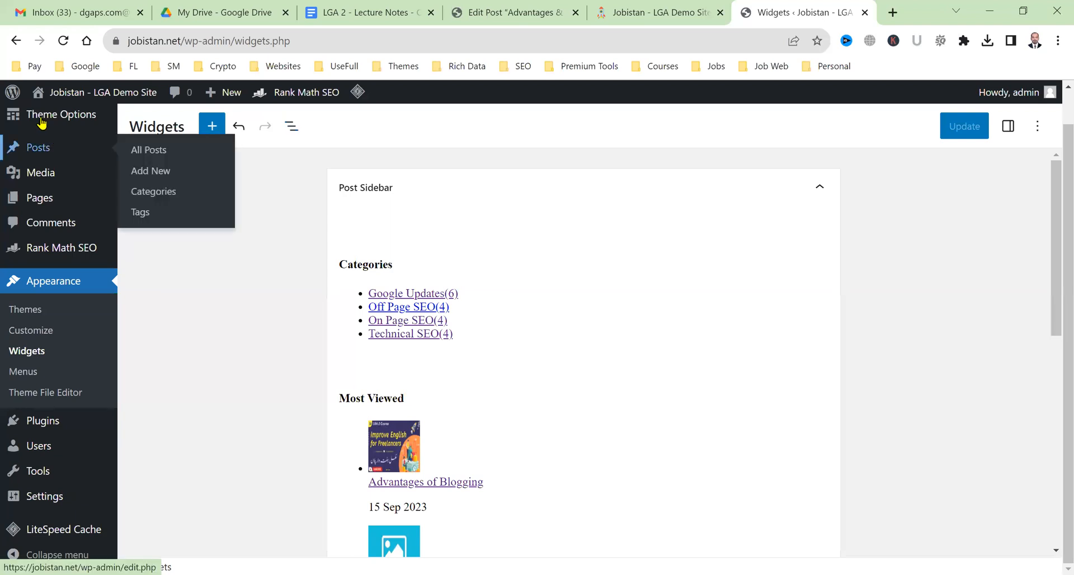
left_click(692, 6)
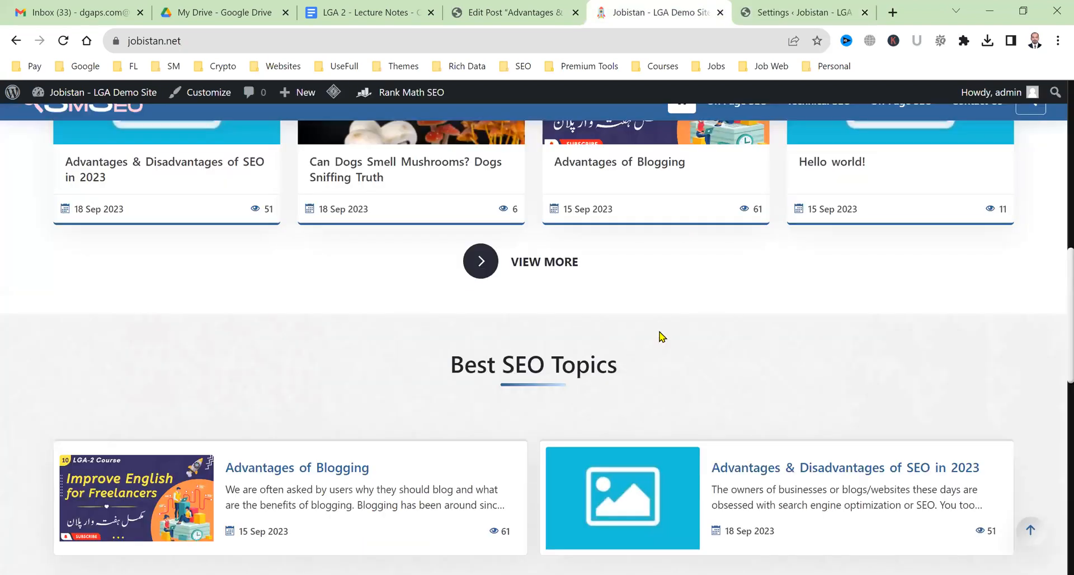
scroll(662, 336, "up", 4)
scroll(667, 318, "down", 6)
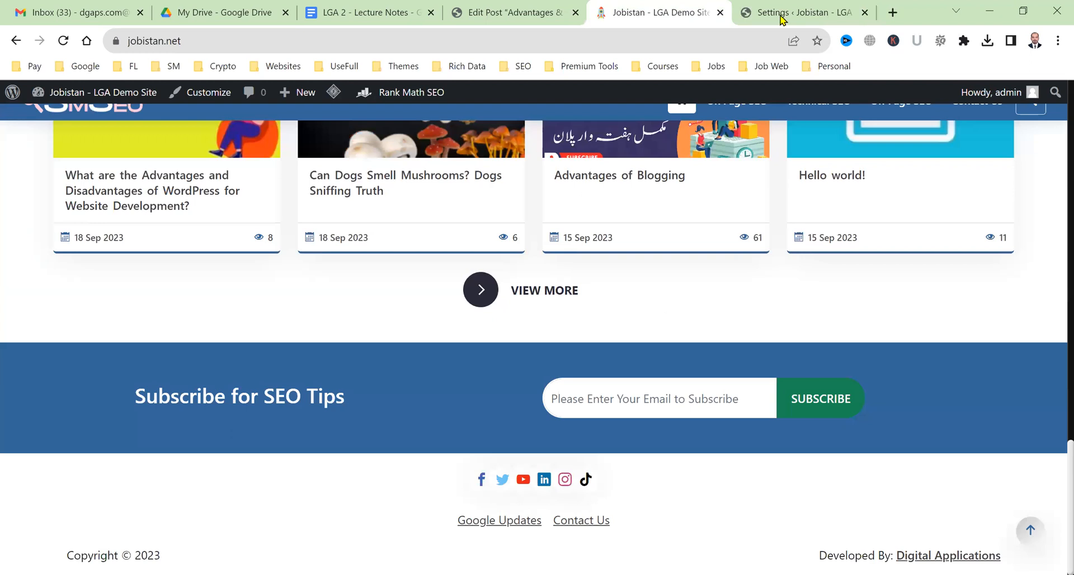
key("ctrl+Tab")
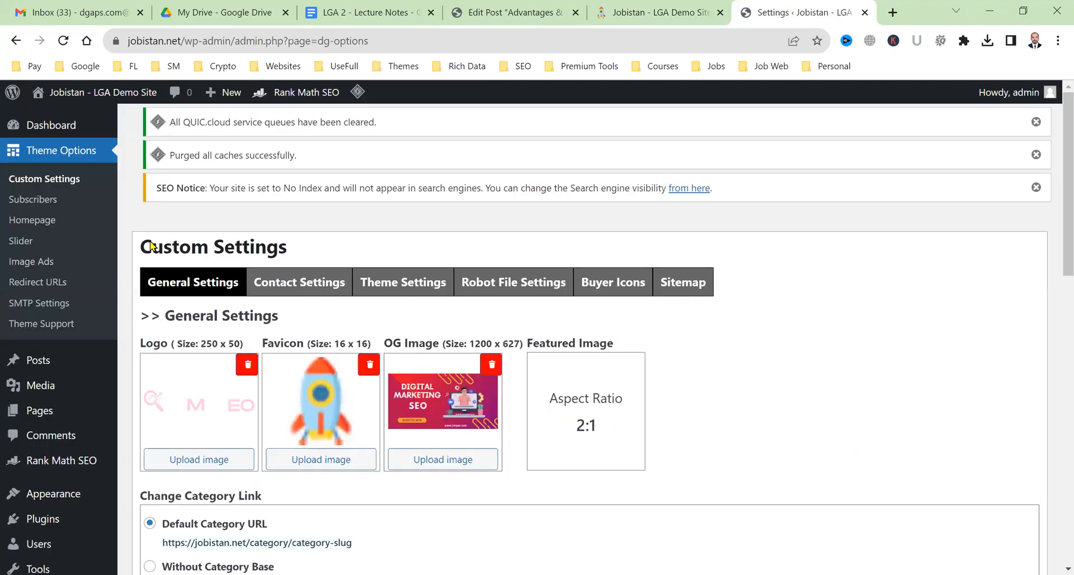
In Homepage settings, set row 1 to Google Updates and give Best SEO Topics 3 rows.
scroll(67, 202, "down", 2)
left_click(63, 219)
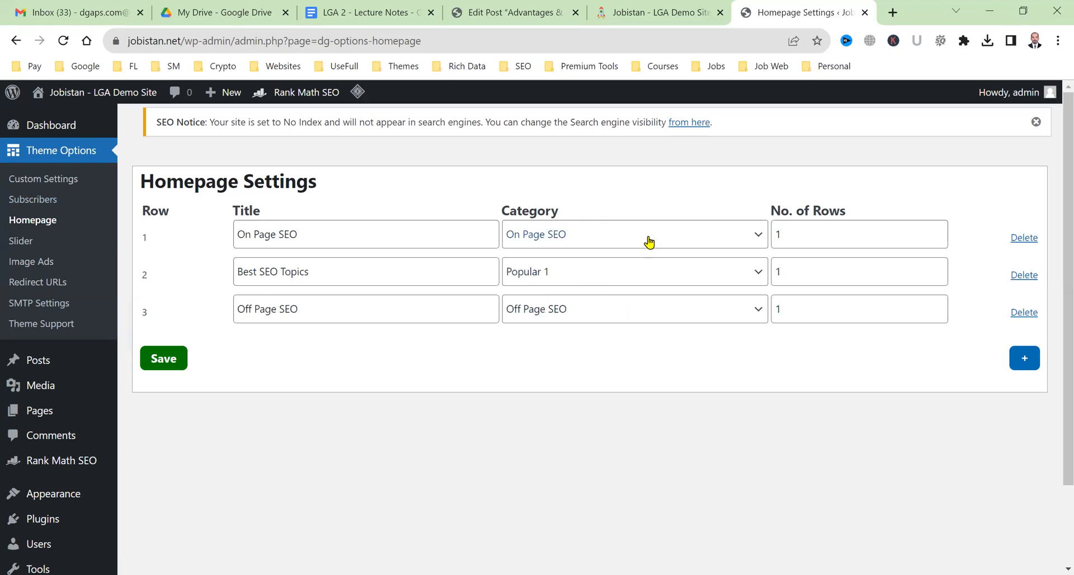
left_click(651, 241)
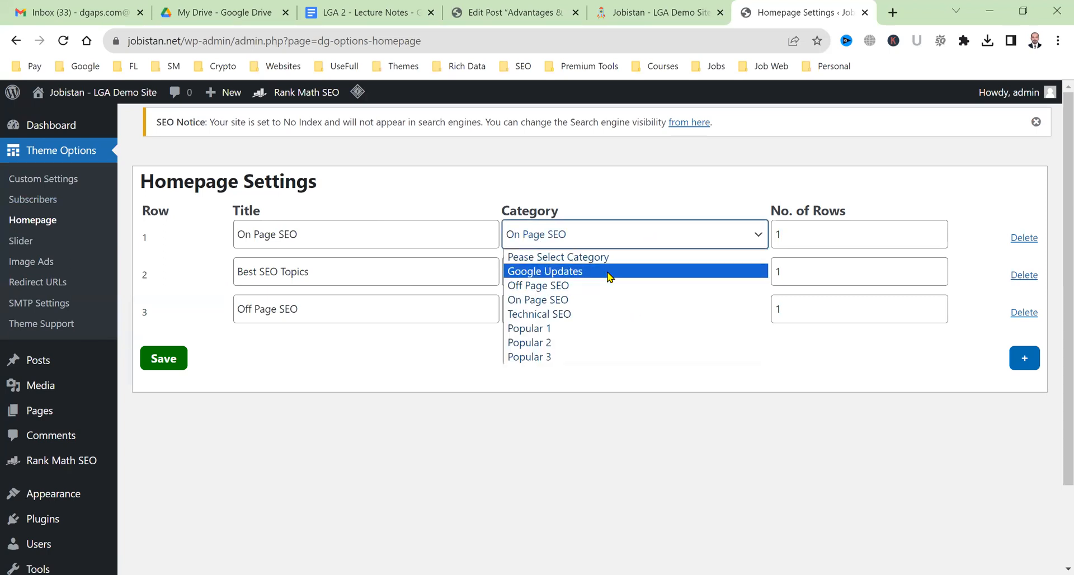
key("Return")
key("shift+Tab")
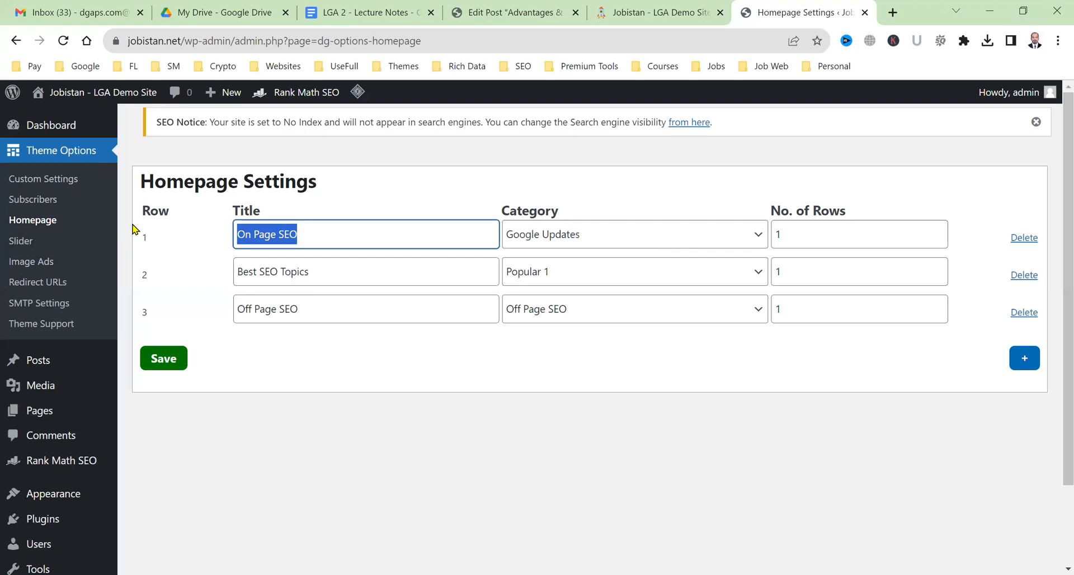
type("Google Updates")
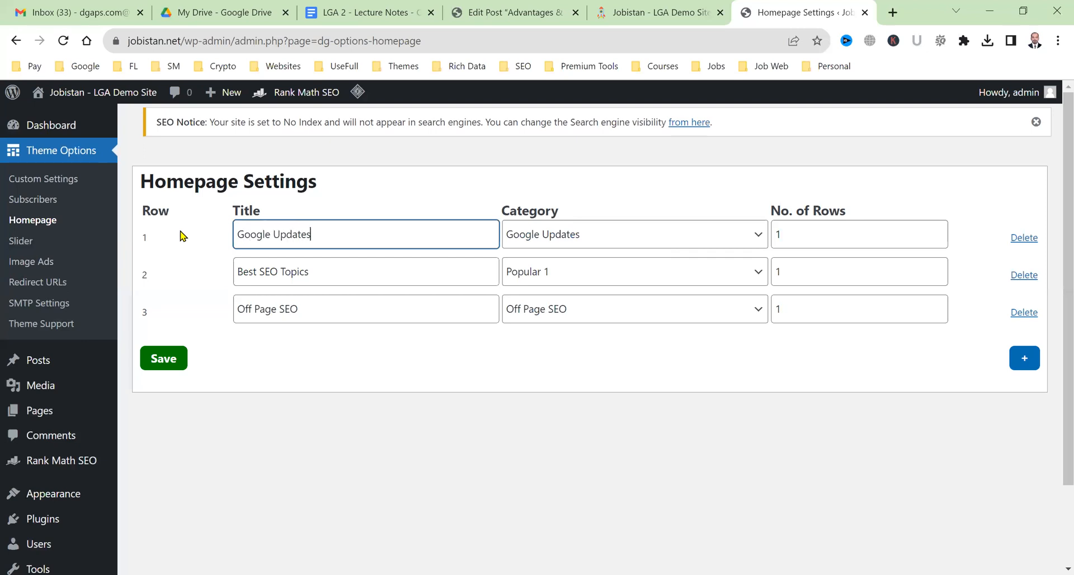
double_click(802, 271)
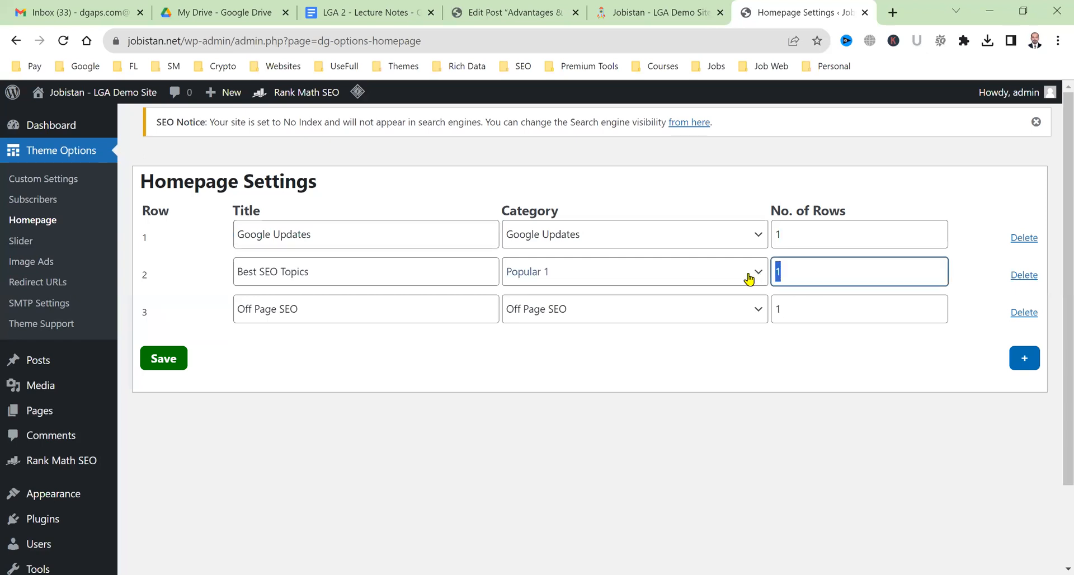
type("3")
left_click(417, 309)
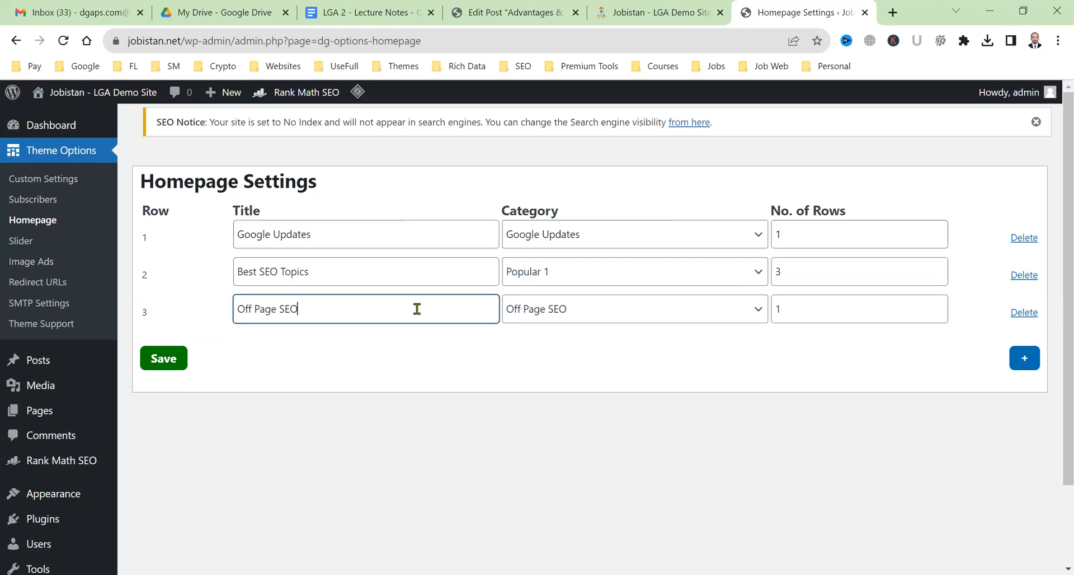
Retitle row 3 as On Page SEO with the On Page SEO category and 2 rows.
left_click_drag(254, 305, 245, 307)
key("BackSpace")
type("n")
left_click(736, 319)
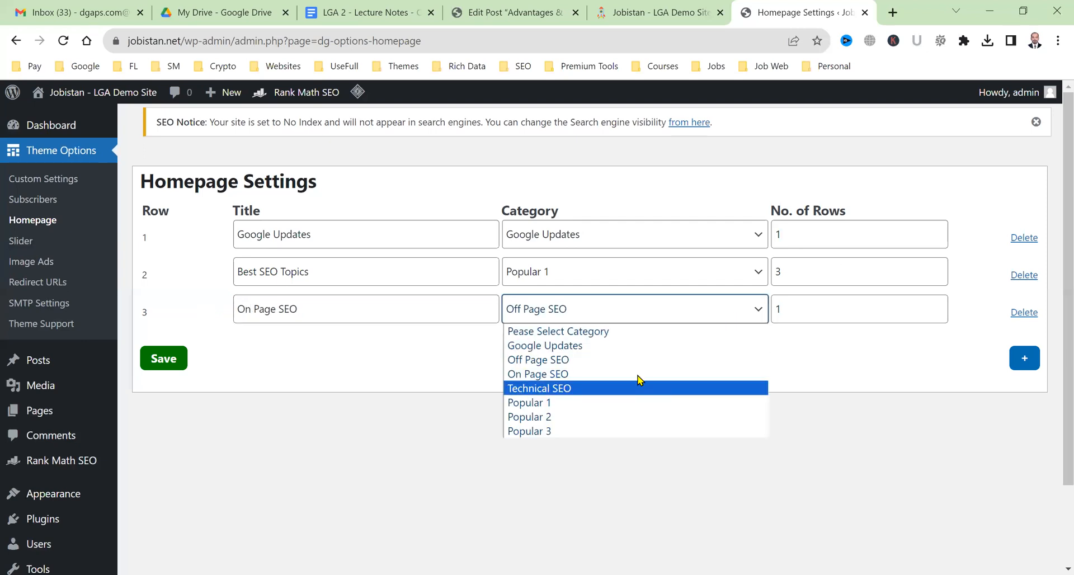
left_click_drag(798, 305, 773, 309)
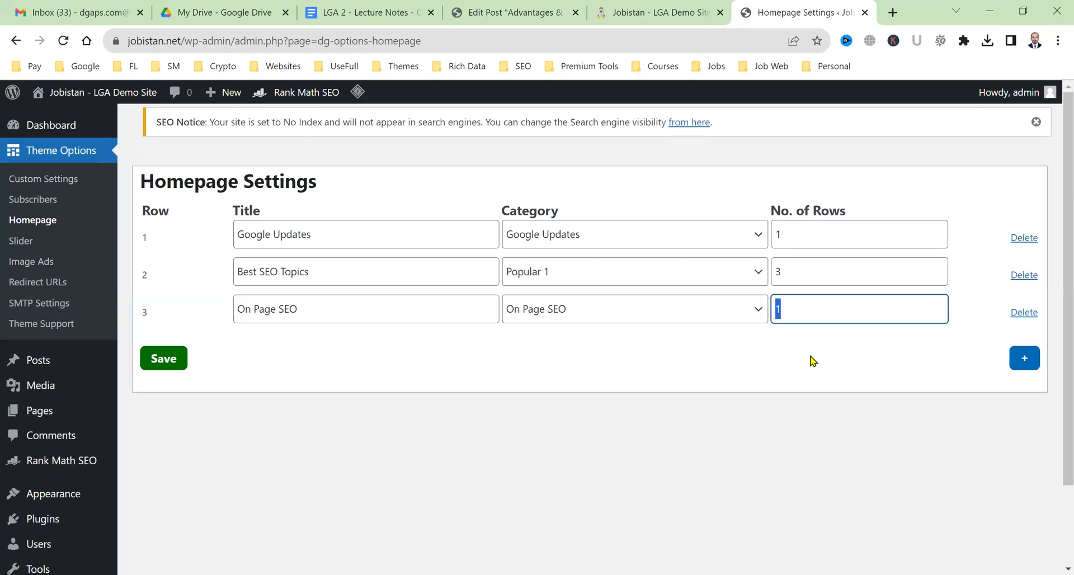
type("2")
left_click(1027, 364)
Add a fourth section titled Author's Choice using the Popular 2 category with 2 rows.
left_click(424, 346)
type("O")
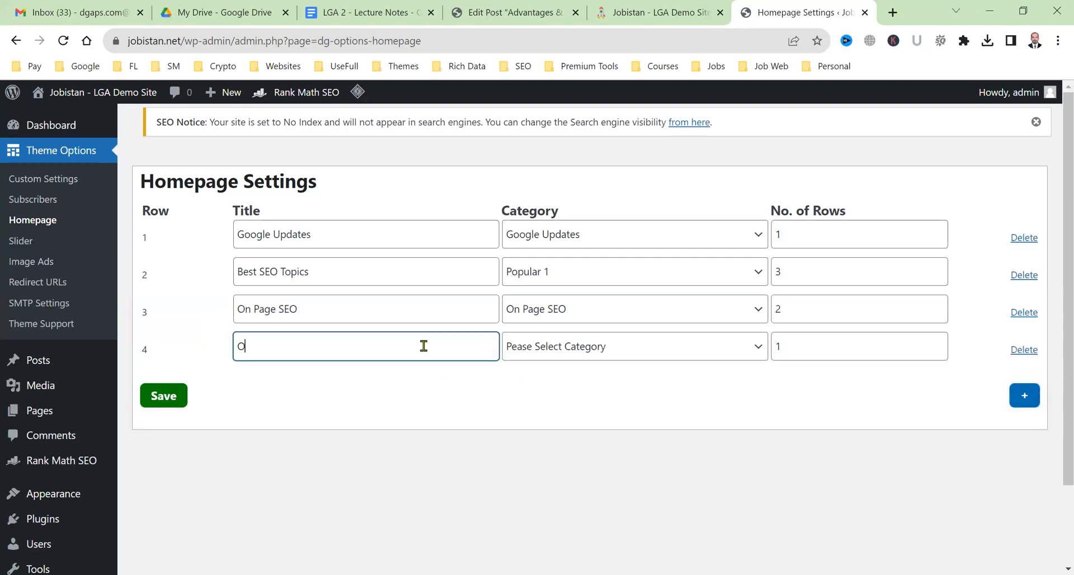
key("BackSpace")
type("Best")
key("BackSpace")
key("BackSpace")
key("BackSpace")
key("BackSpace")
type("Au")
left_click(569, 351)
left_click(895, 356)
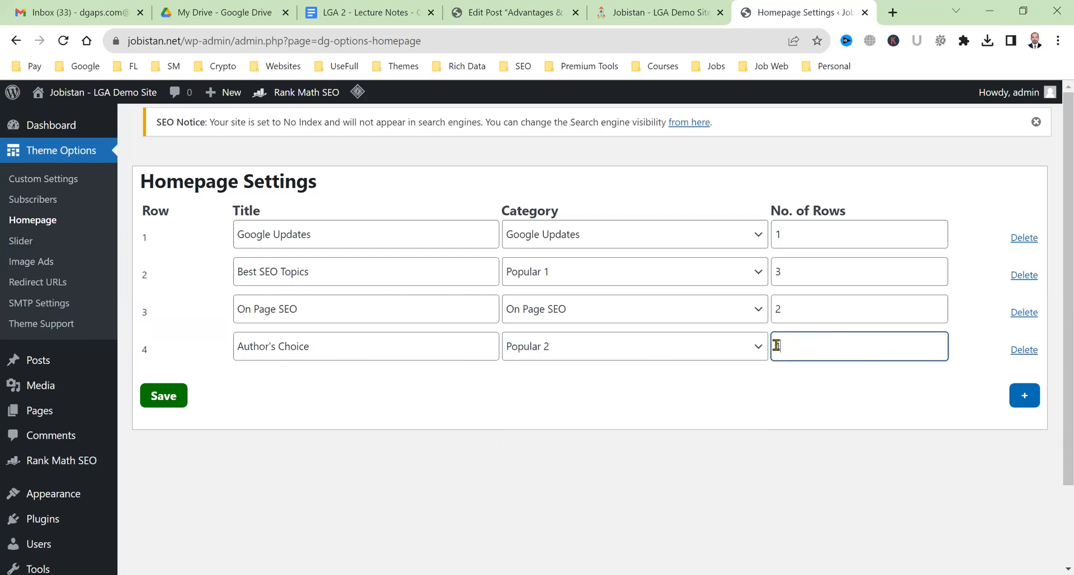
type("2")
Add a fifth Off Page SEO section, set Google Updates to 2 rows, and save.
left_click(1024, 395)
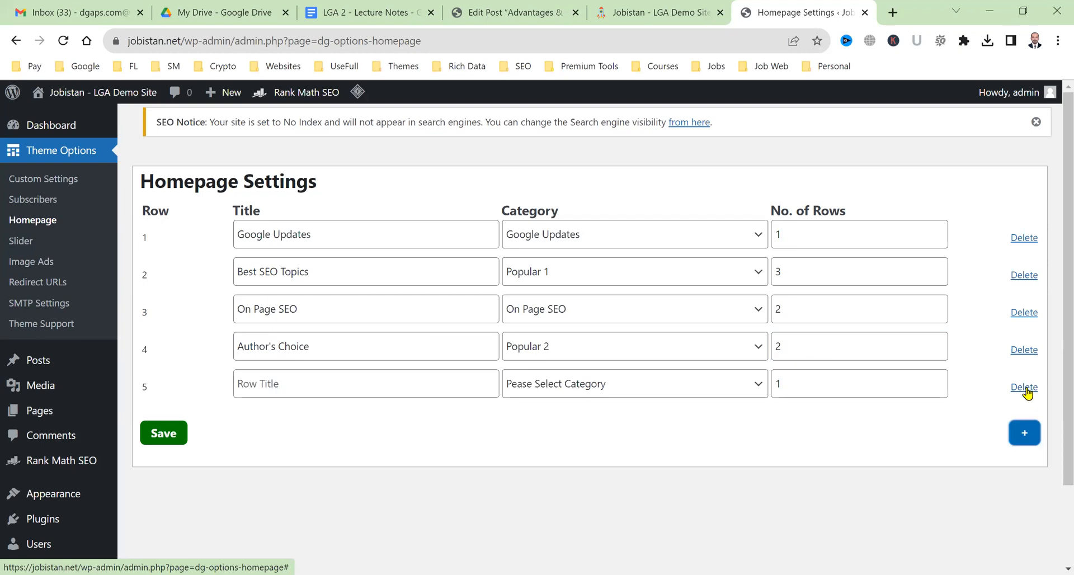
left_click(407, 386)
type("Off Page SEO")
key("Tab")
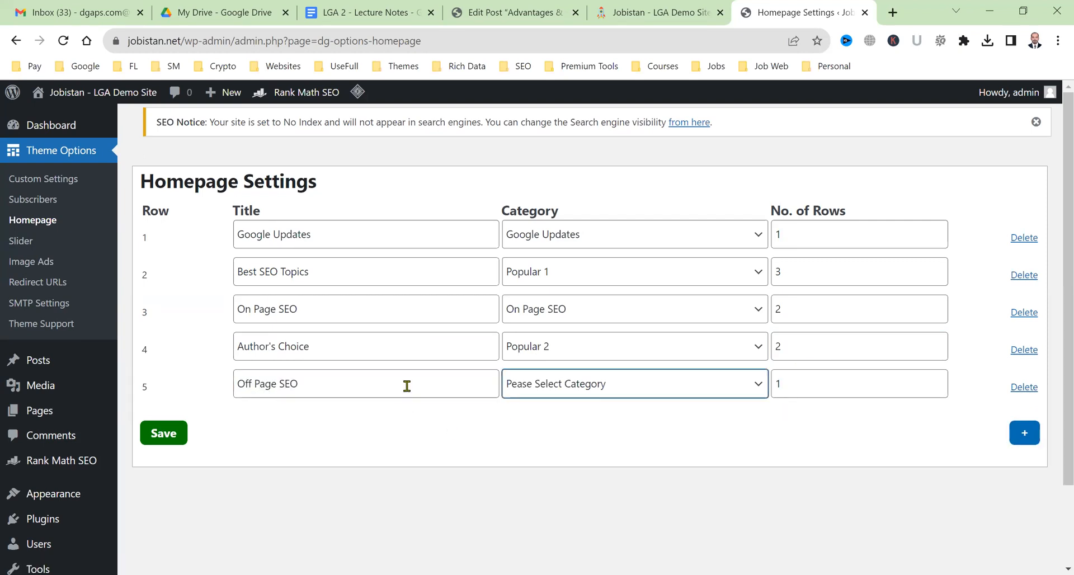
type("Off Page SEO")
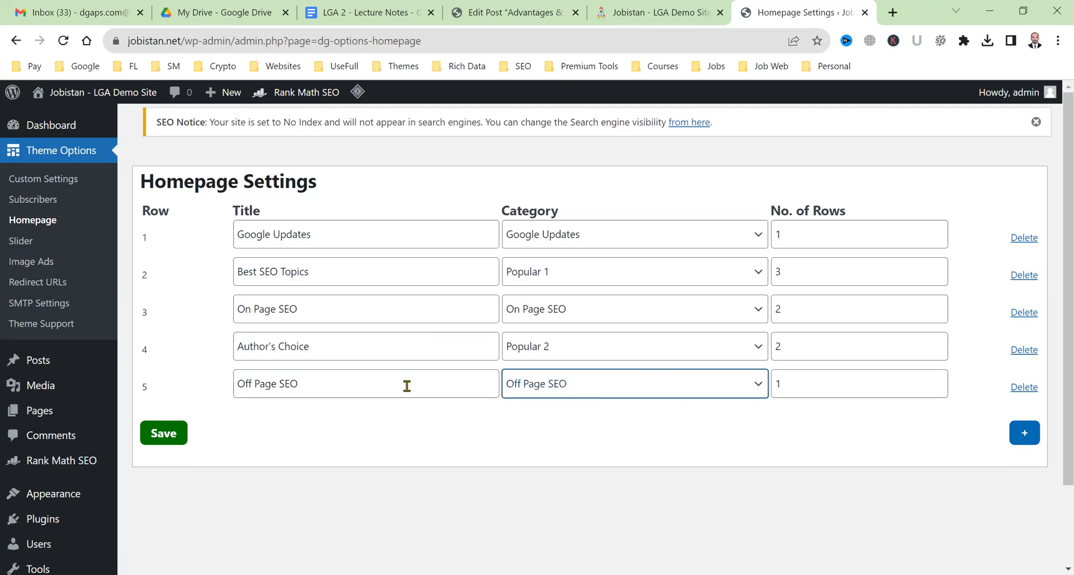
key("Tab")
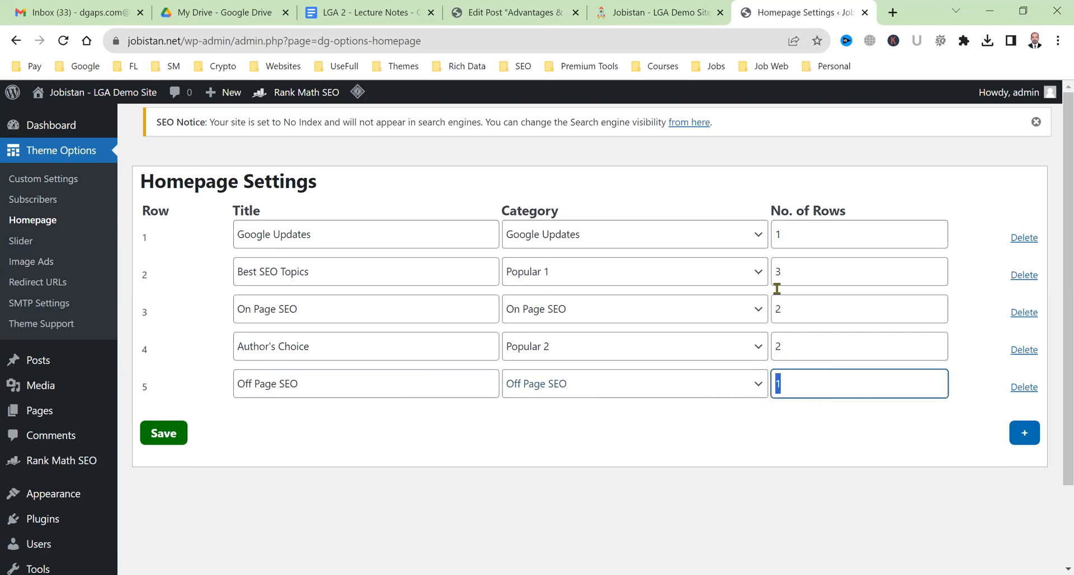
double_click(781, 235)
type("2")
left_click_drag(789, 309, 765, 320)
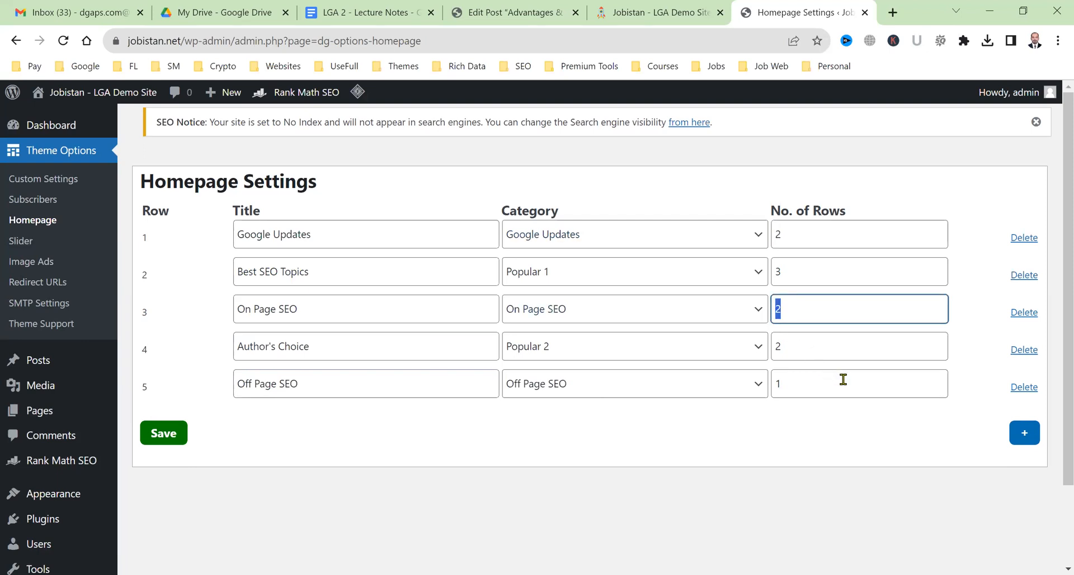
left_click(781, 391)
left_click(174, 435)
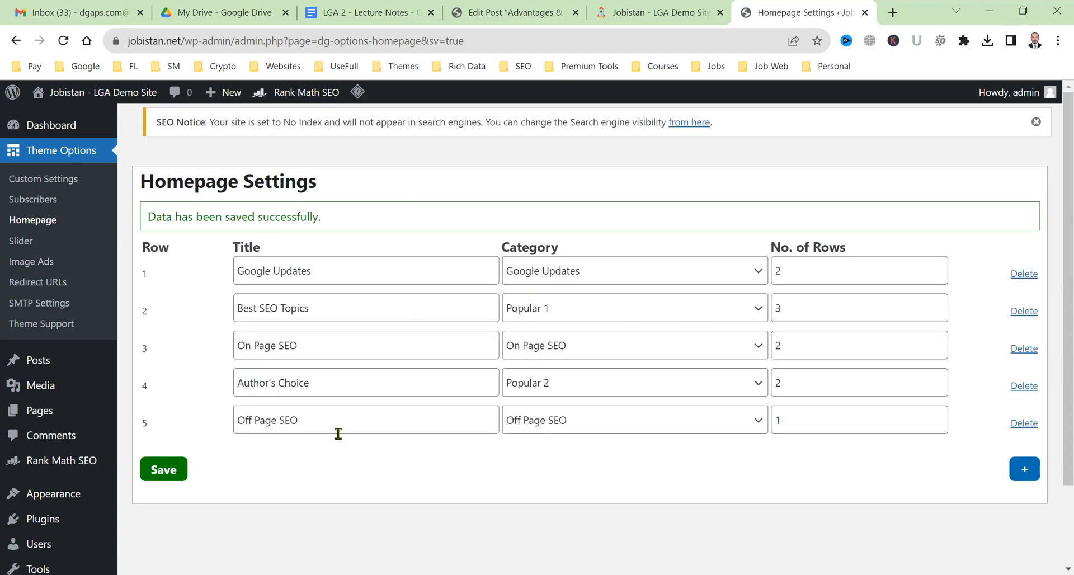
Purge the cache from the live homepage and scroll down to the category sections.
left_click(661, 12)
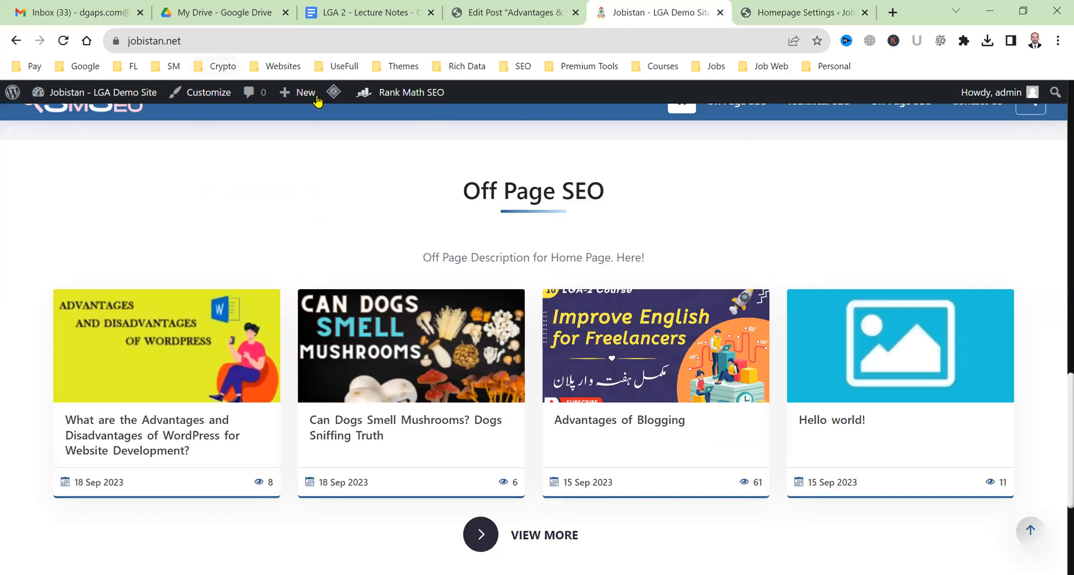
mouse_move(334, 94)
left_click(343, 156)
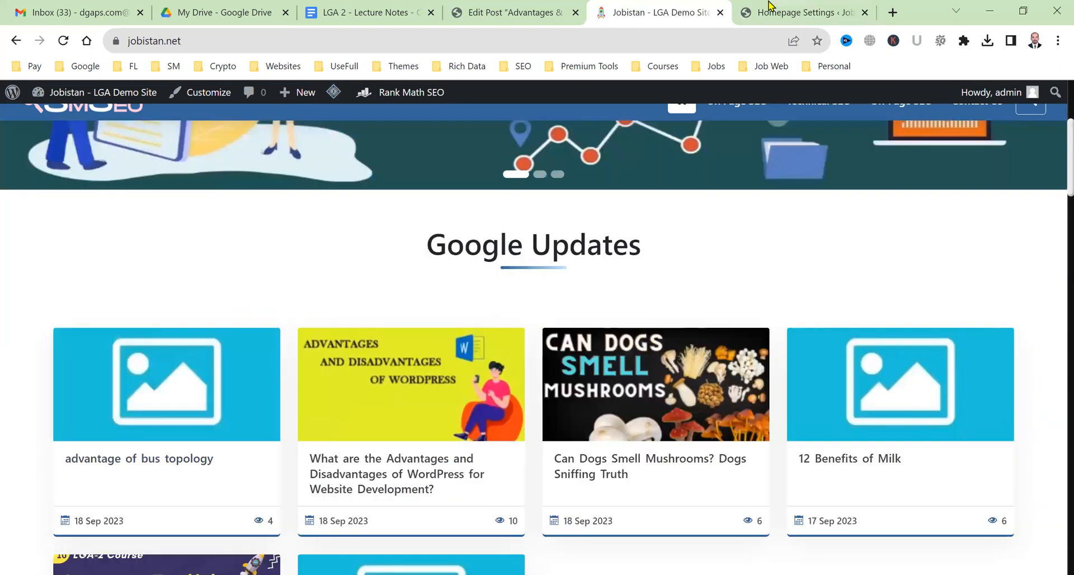
left_click(778, 10)
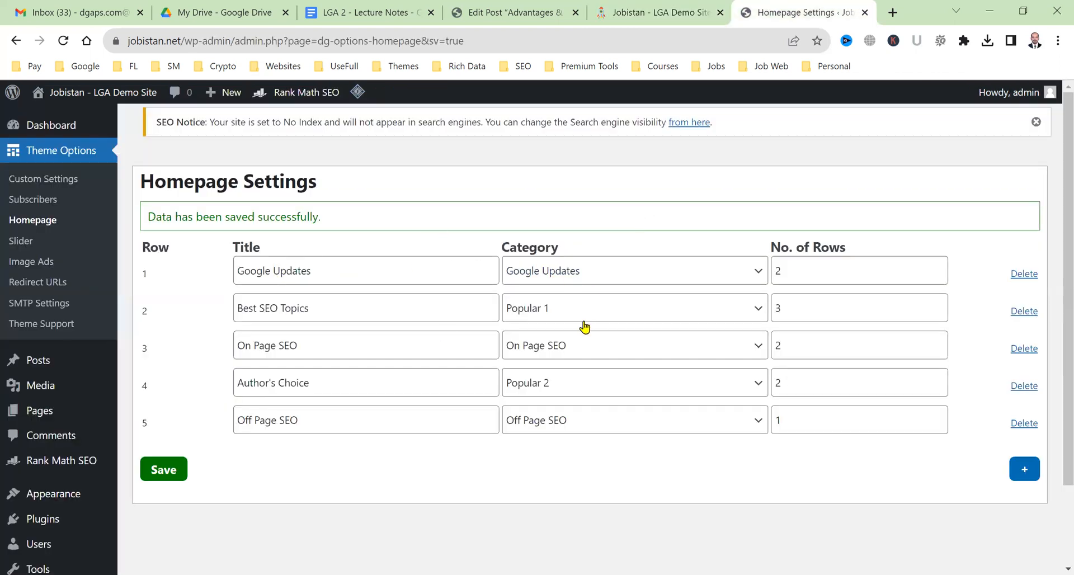
key("ctrl+shift+Tab")
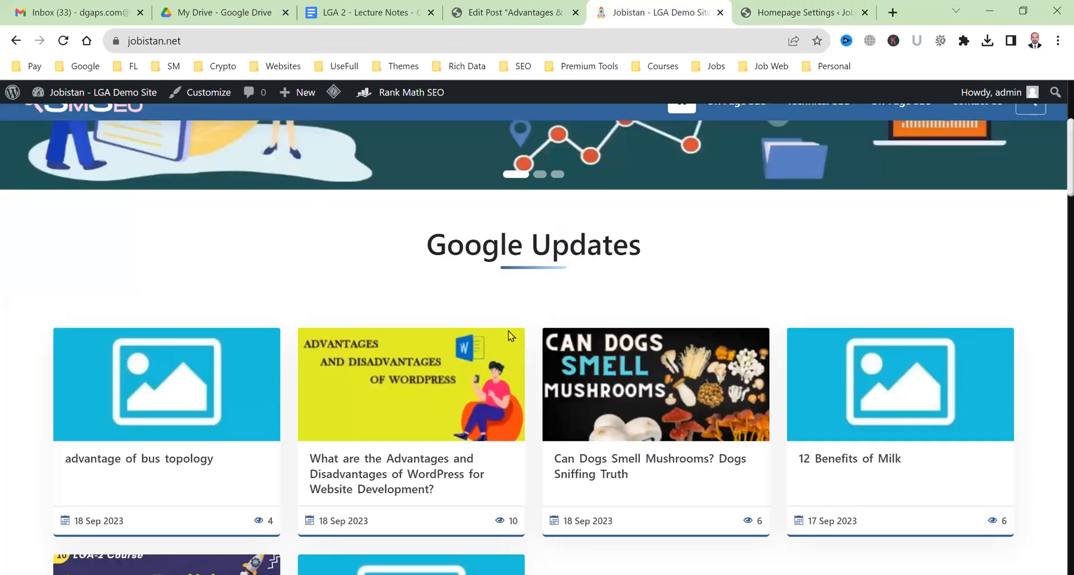
scroll(509, 341, "down", 5)
scroll(367, 331, "down", 6)
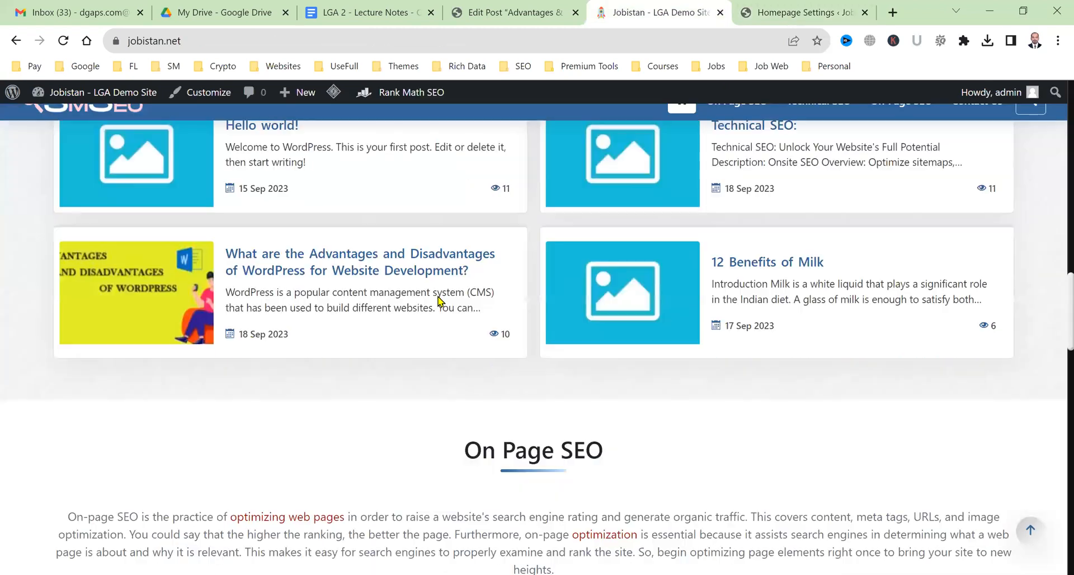
Adjust row 3's row count in the settings and review every homepage section again.
left_click(818, 7)
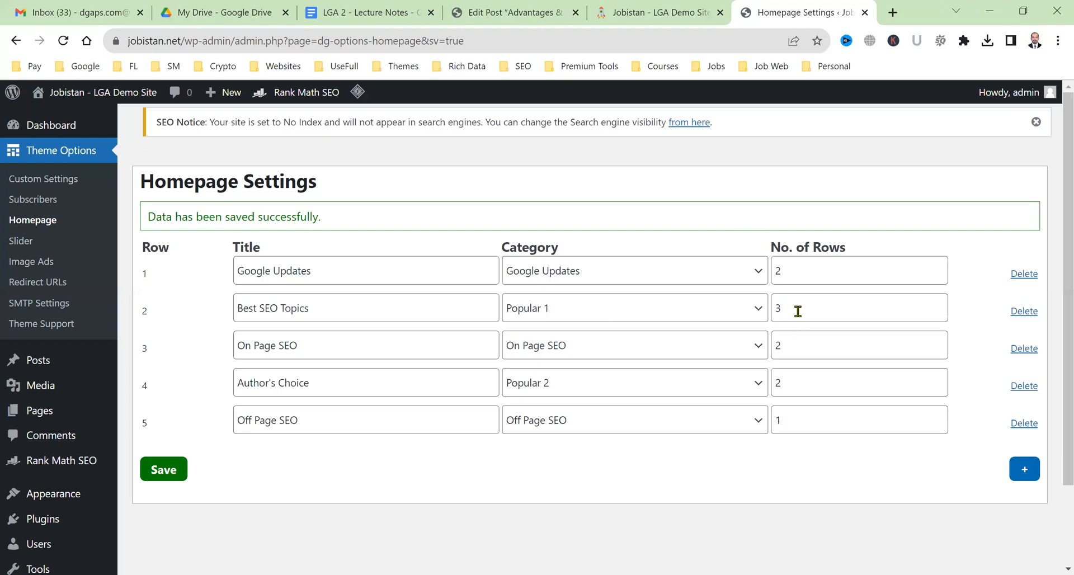
key("ctrl+shift+Tab")
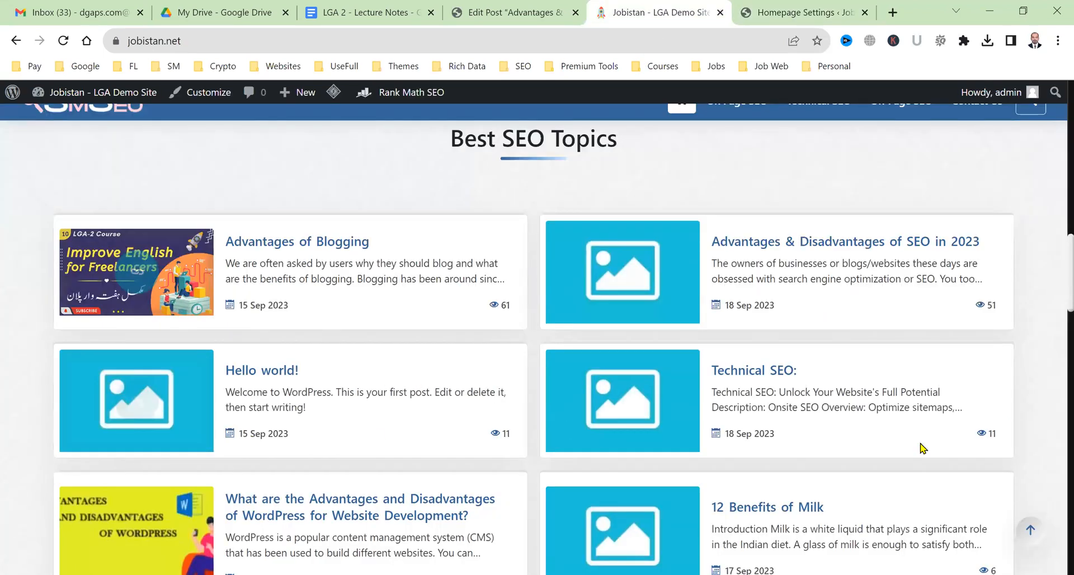
scroll(689, 346, "down", 8)
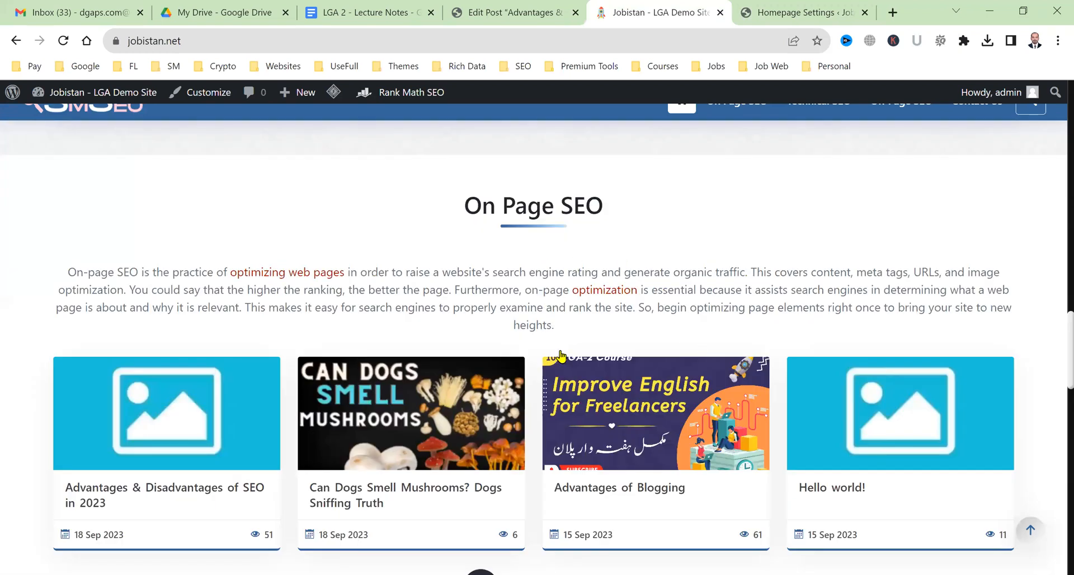
scroll(559, 356, "down", 2)
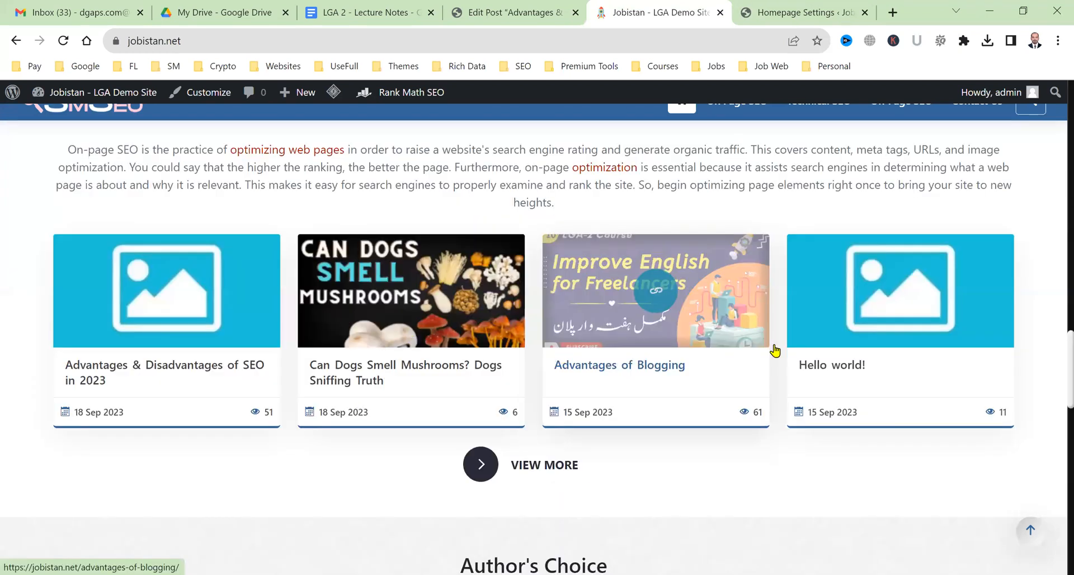
key("ctrl+Tab")
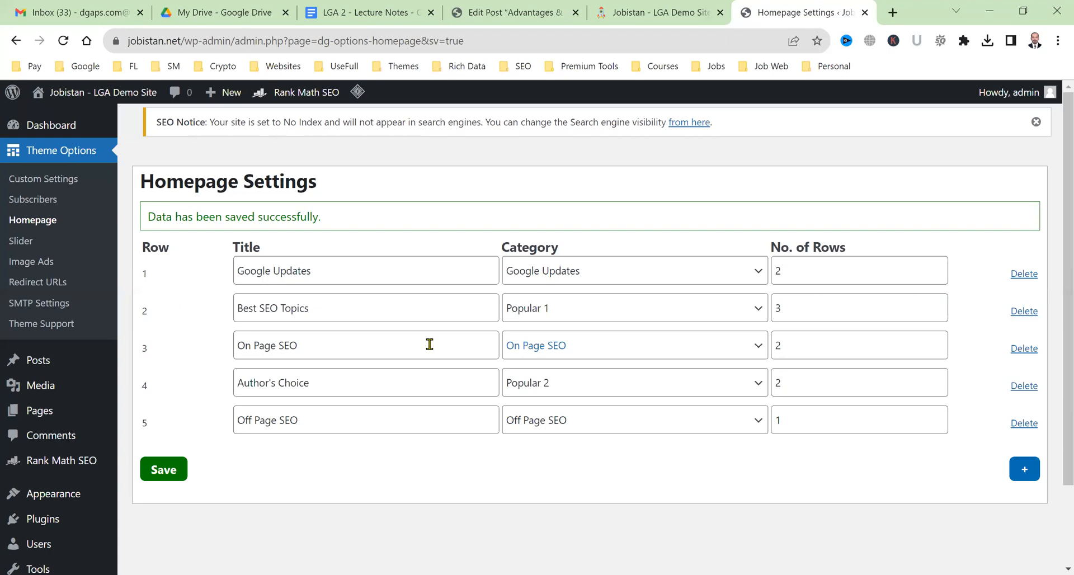
left_click_drag(782, 347, 764, 350)
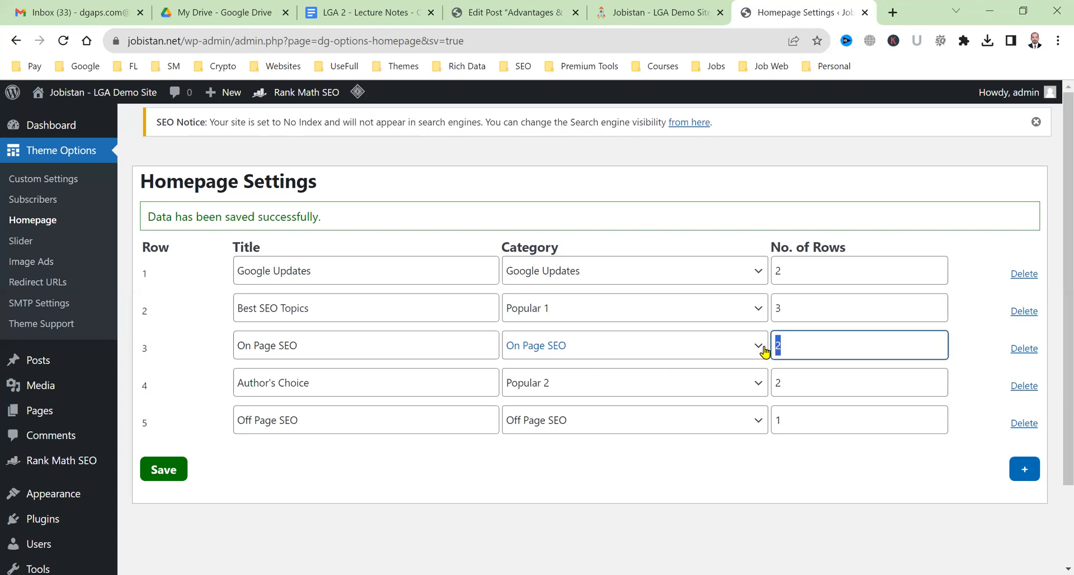
left_click(698, 8)
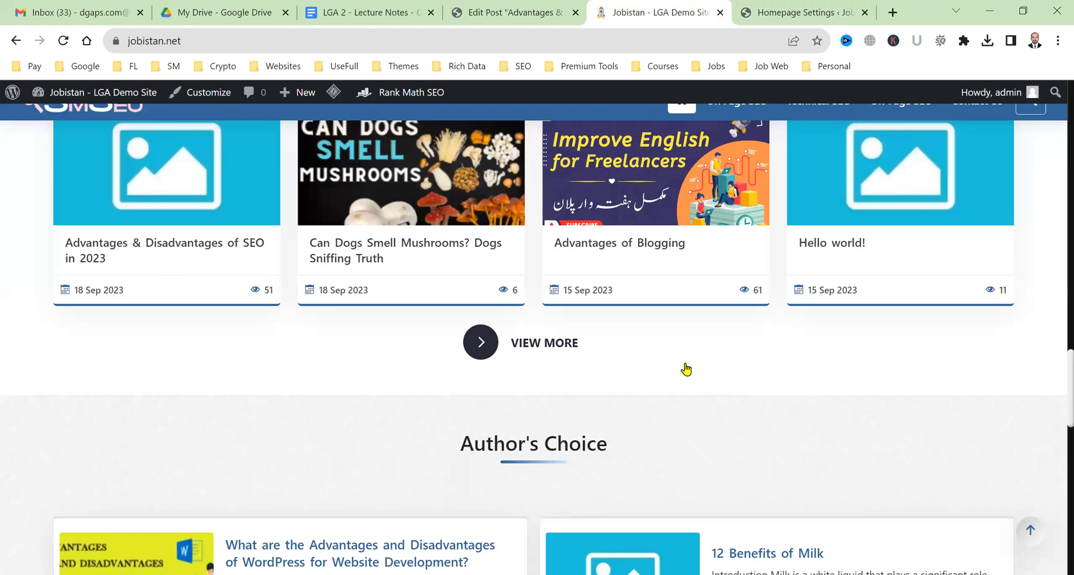
scroll(162, 364, "up", 2)
scroll(502, 408, "up", 10)
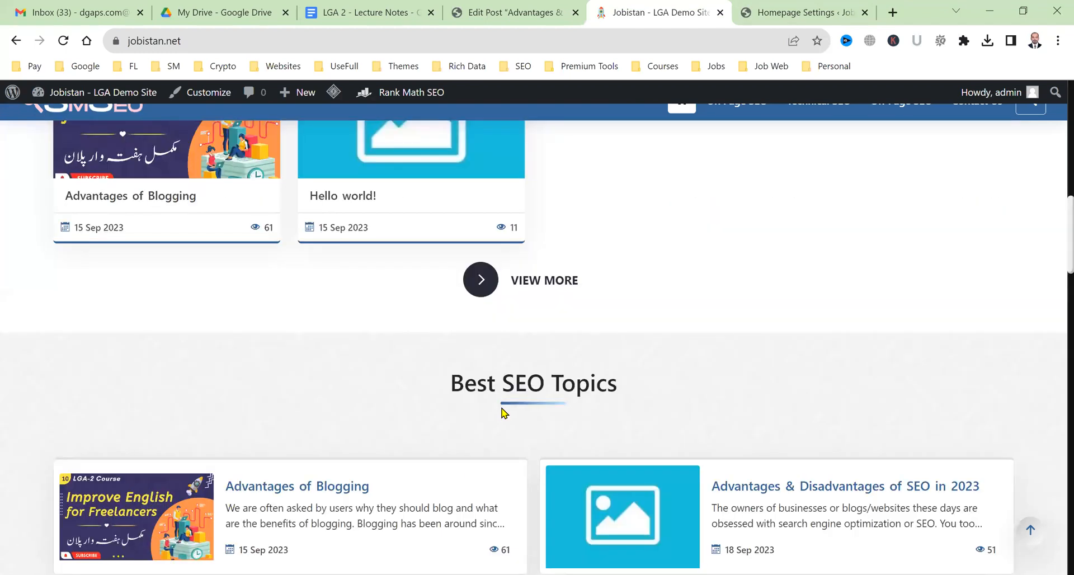
scroll(504, 414, "down", 5)
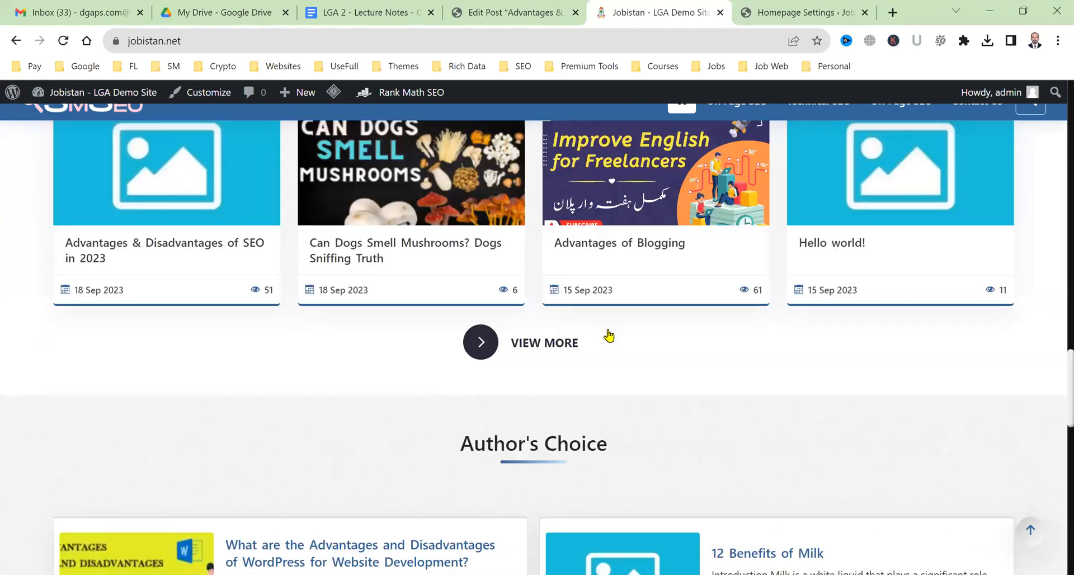
scroll(610, 358, "up", 2)
scroll(609, 407, "down", 1)
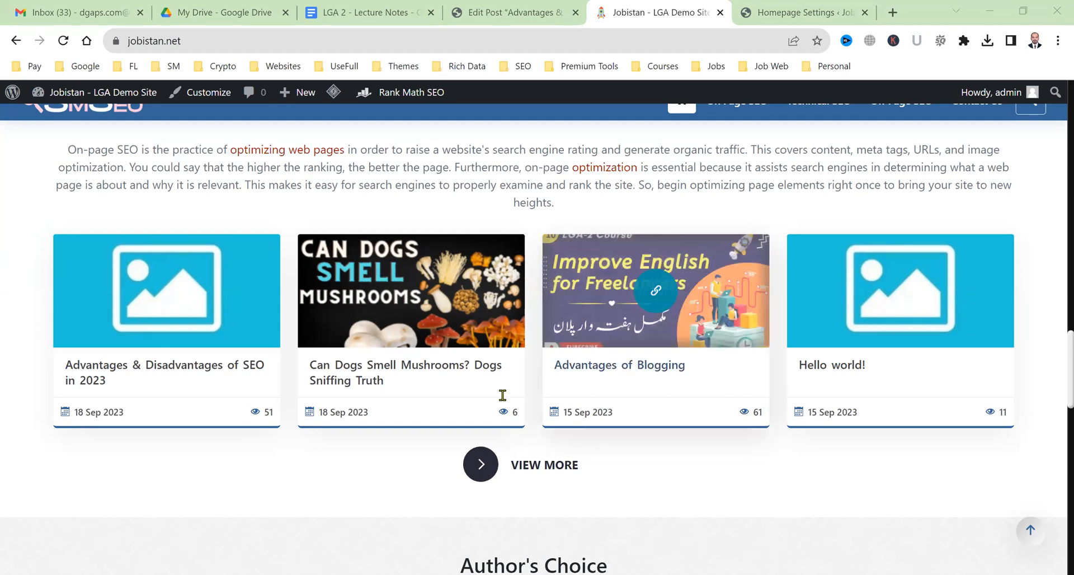
scroll(504, 400, "up", 4)
scroll(782, 440, "down", 2)
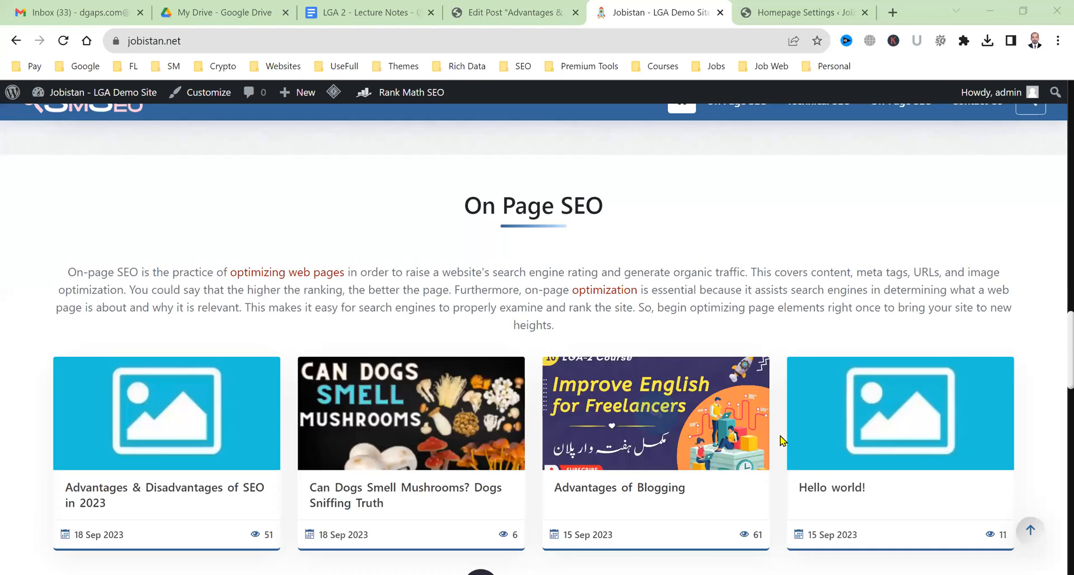
scroll(295, 338, "down", 4)
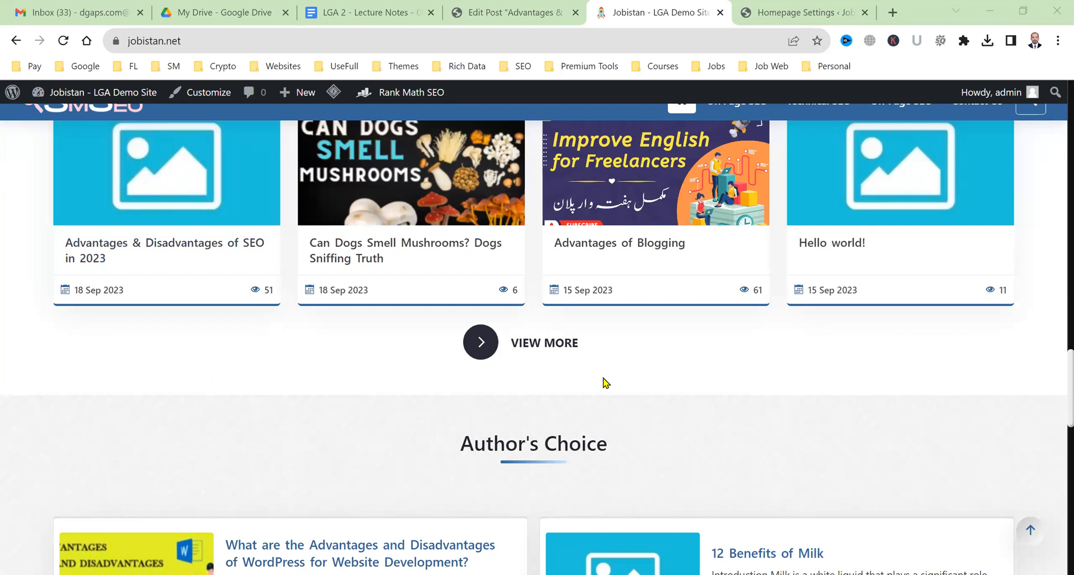
scroll(663, 399, "down", 3)
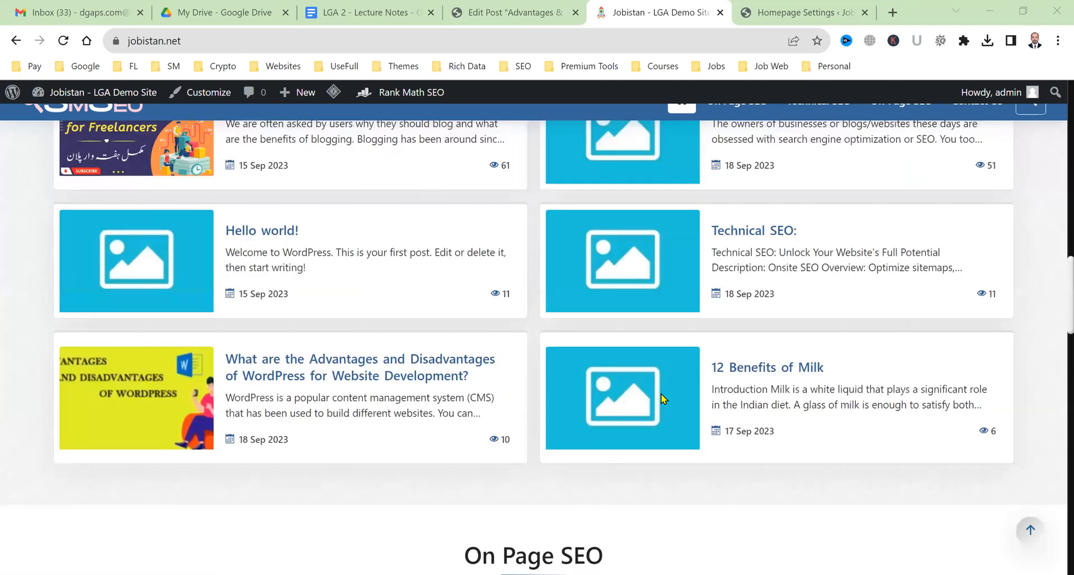
scroll(663, 398, "up", 9)
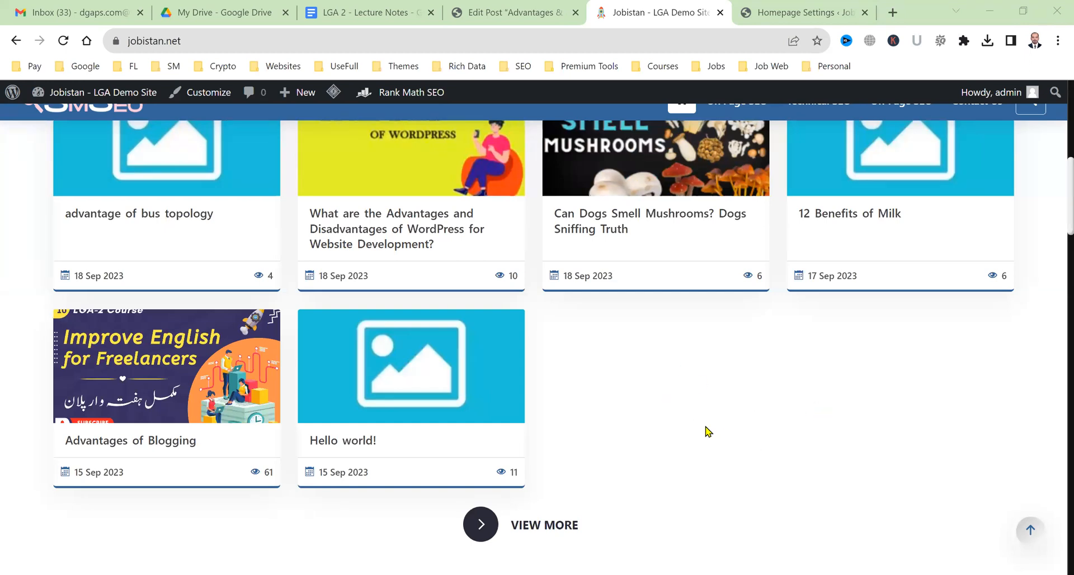
scroll(707, 431, "down", 5)
scroll(707, 431, "down", 8)
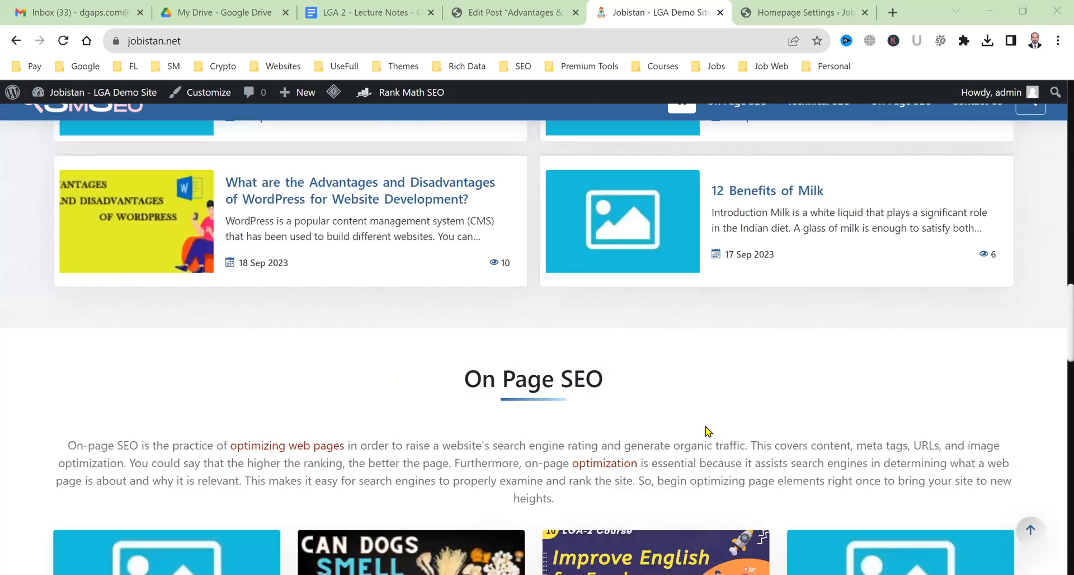
scroll(707, 431, "down", 8)
scroll(707, 431, "down", 5)
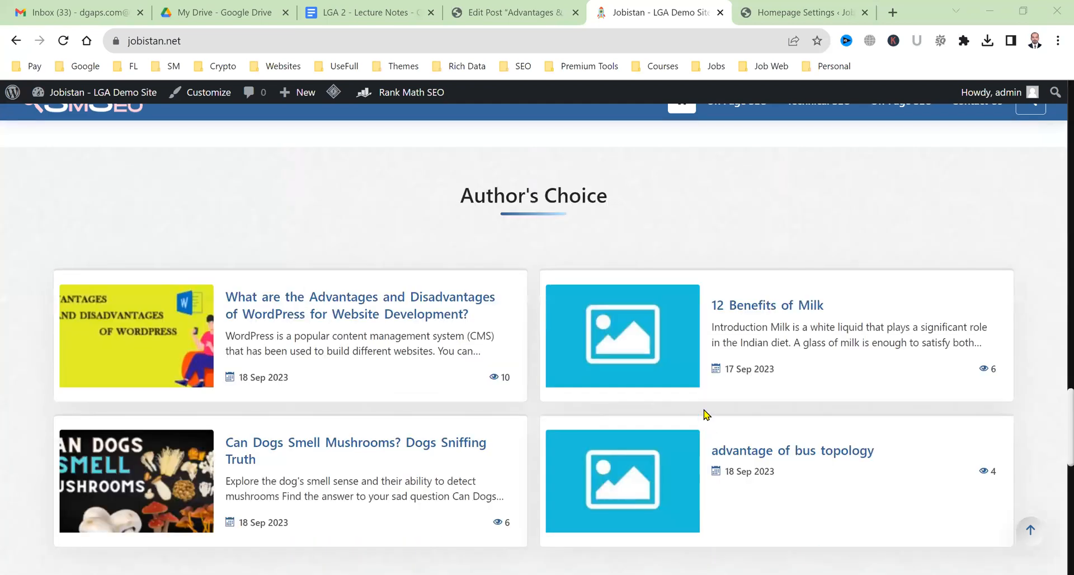
scroll(748, 240, "down", 2)
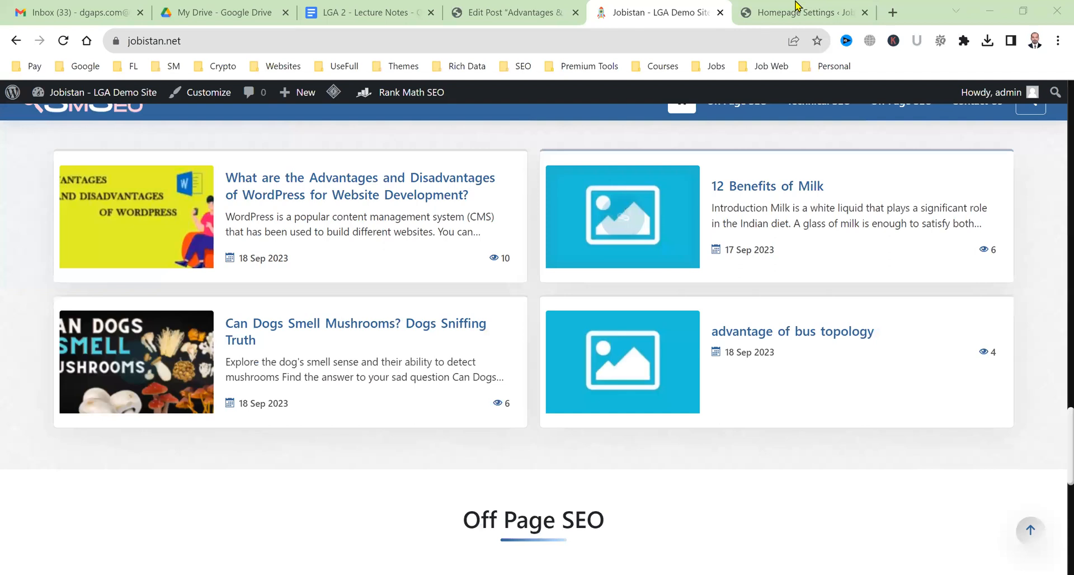
Edit the fourth section's number of rows and recheck the Author's Choice section on the homepage.
key("ctrl+Tab")
left_click(799, 384)
left_click(707, 6)
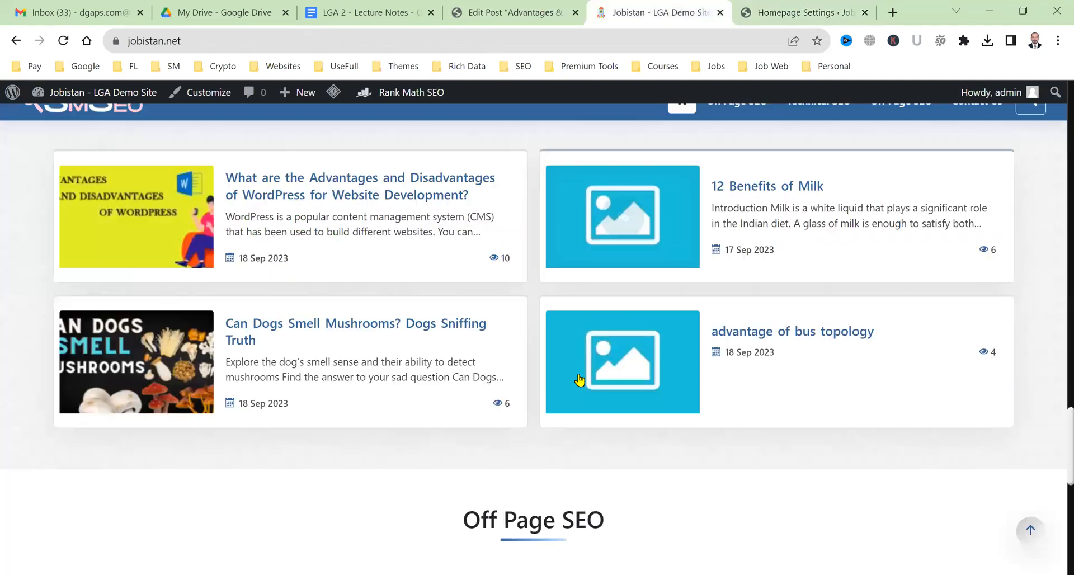
scroll(564, 386, "down", 9)
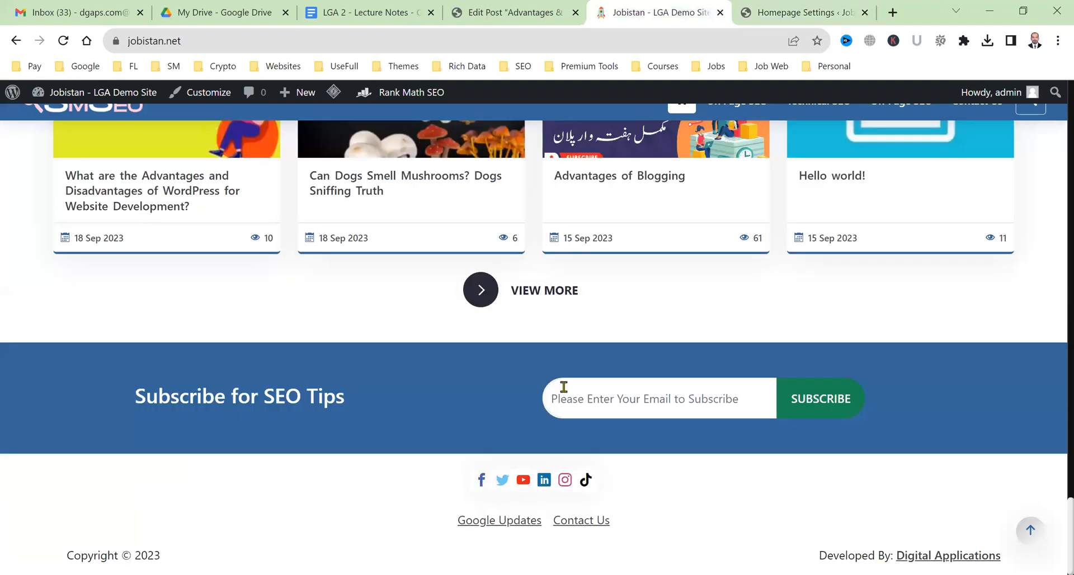
scroll(564, 386, "up", 5)
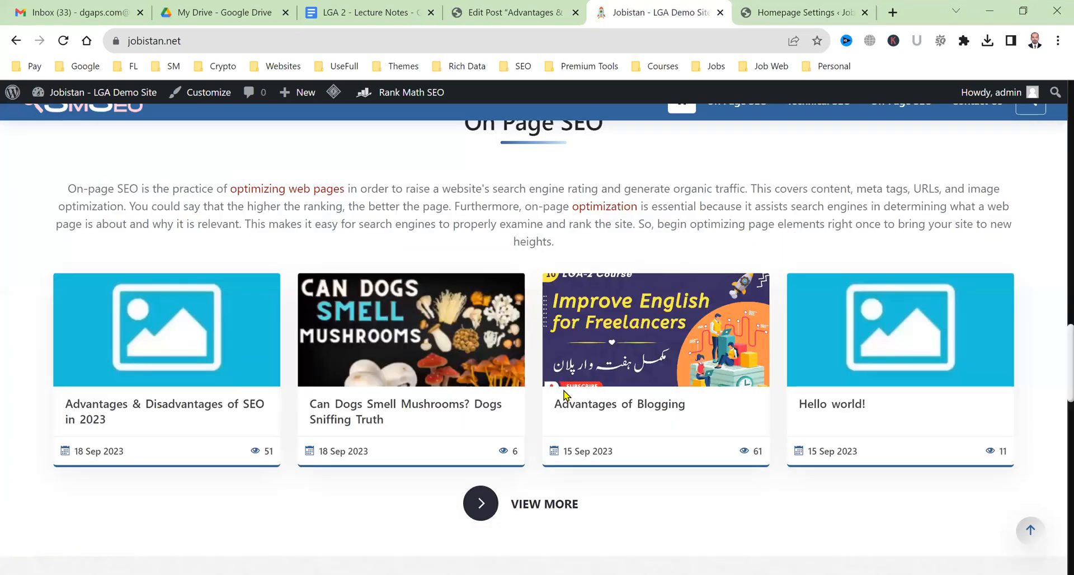
scroll(564, 395, "up", 10)
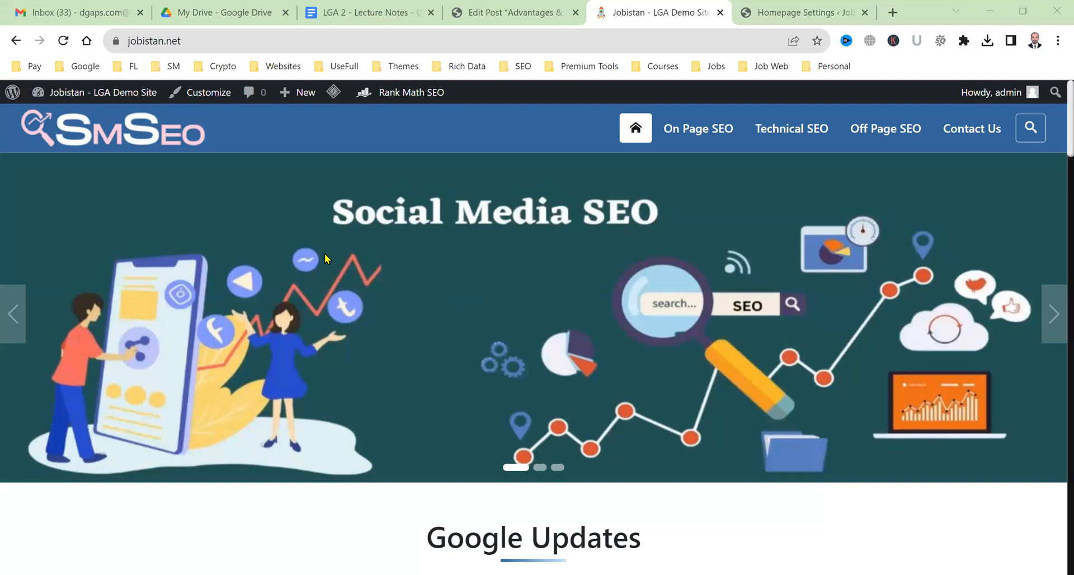
In the lecture notes, write an assignment line for both LGA & CW students under the heading.
left_click(395, 8)
left_click(378, 327)
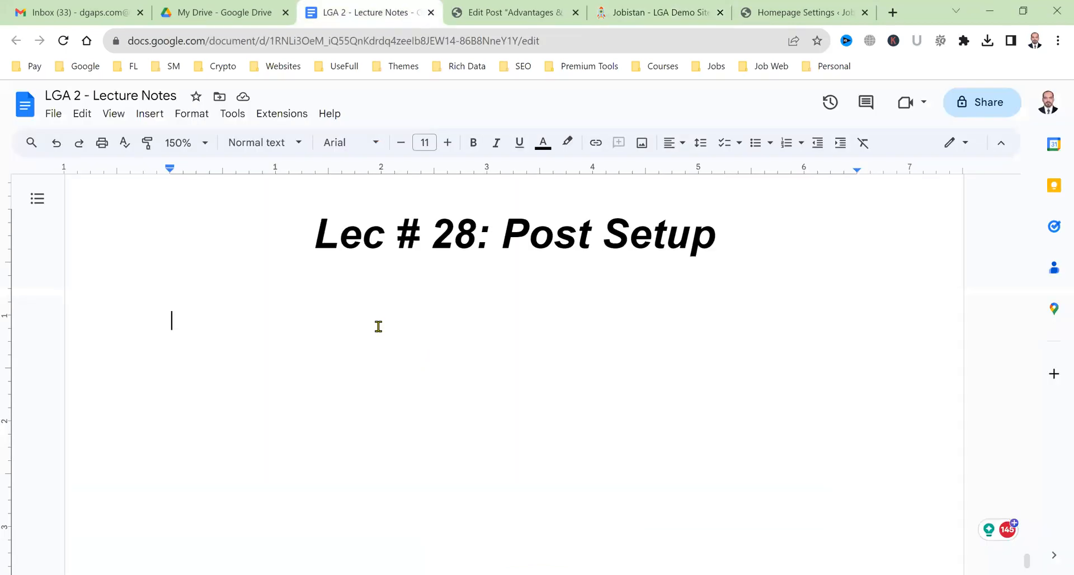
type("As")
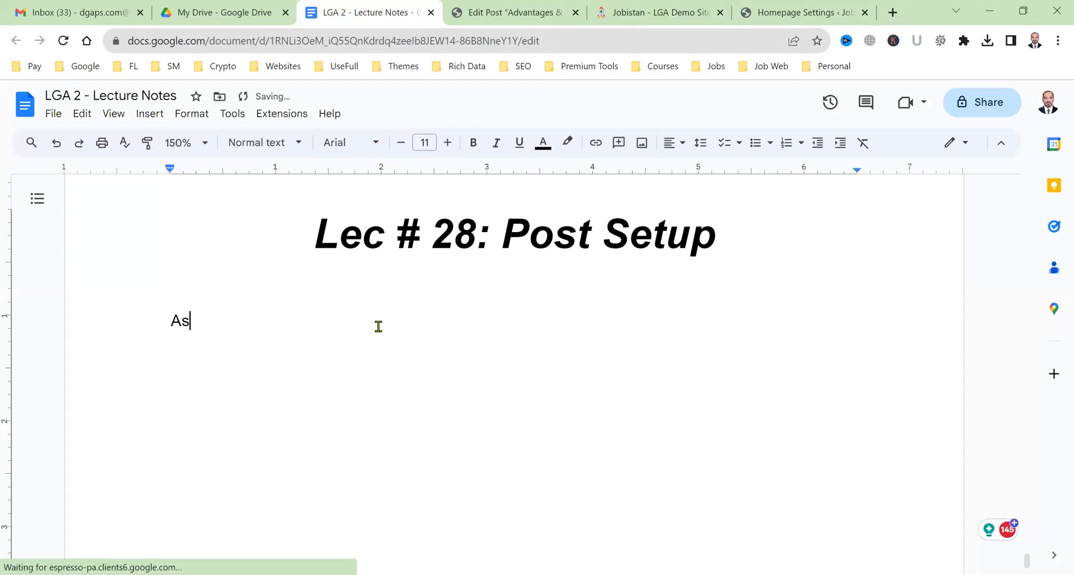
type("signment for b")
key("BackSpace")
type("both LGA & ")
type("GW R")
key("BackSpace")
type("Stiude")
key("BackSpace")
key("BackSpace")
key("BackSpace")
key("BackSpace")
type("udents:")
key("Return")
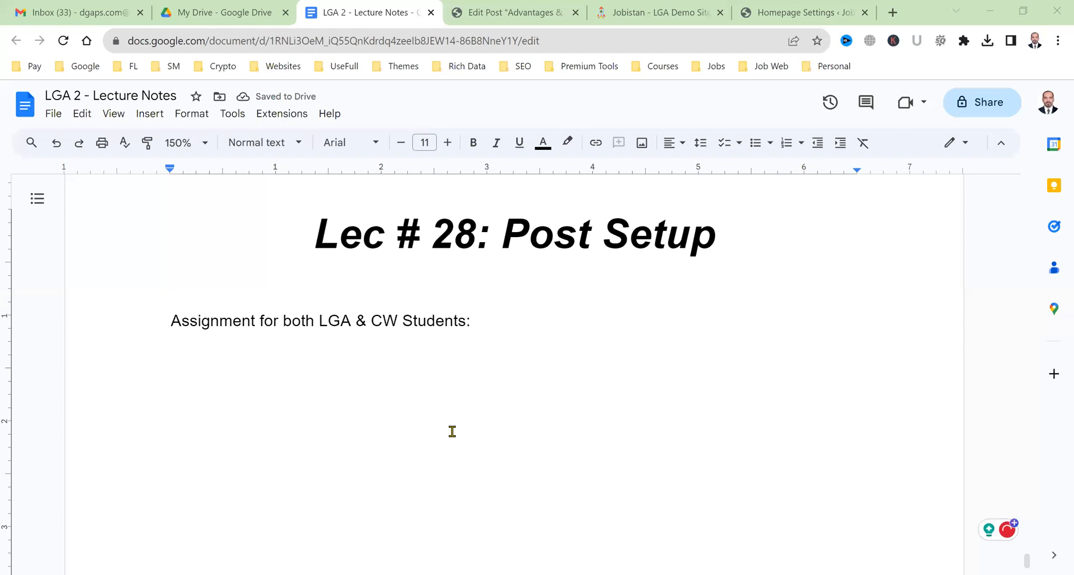
Add: publish at least 2 articles with all today's blocks; also enter your name at the title's end.
left_click(473, 364)
key("Return")
type("Every stud")
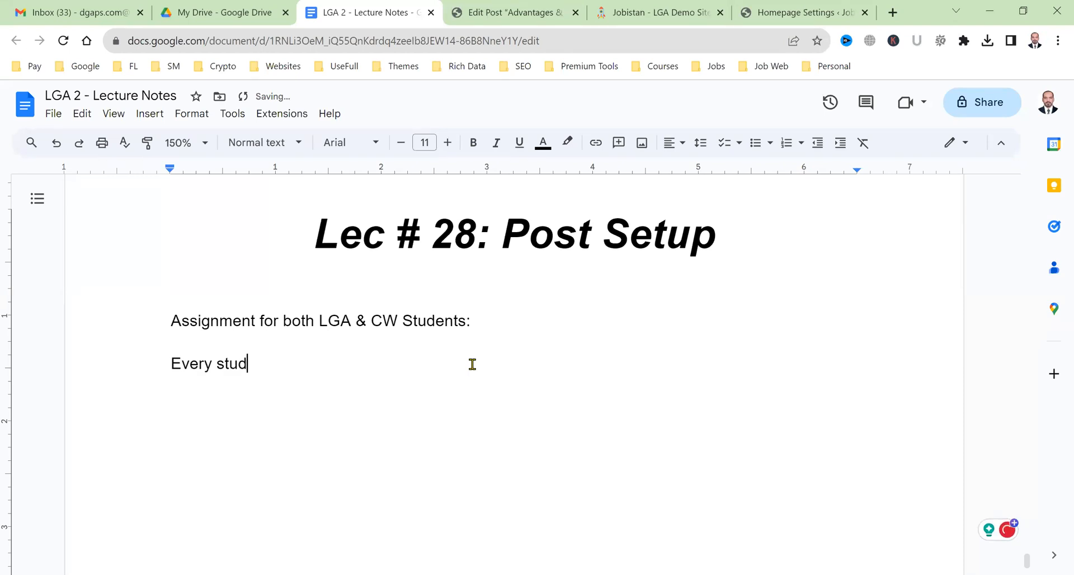
type("ent should bu")
key("BackSpace")
key("BackSpace")
type("publish at least 2 articles properly with all the ")
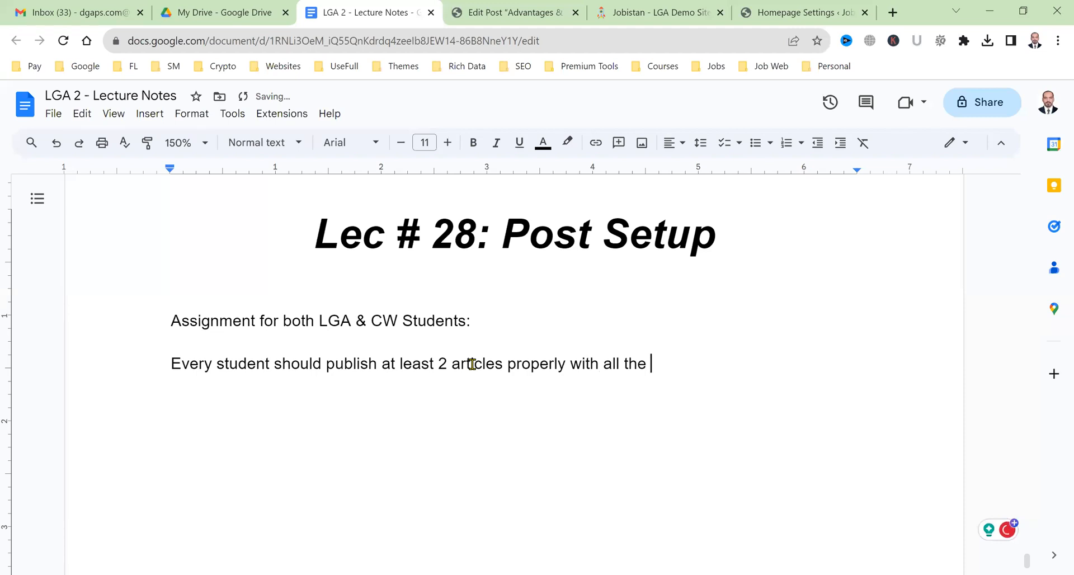
type("blocks that we have used today.")
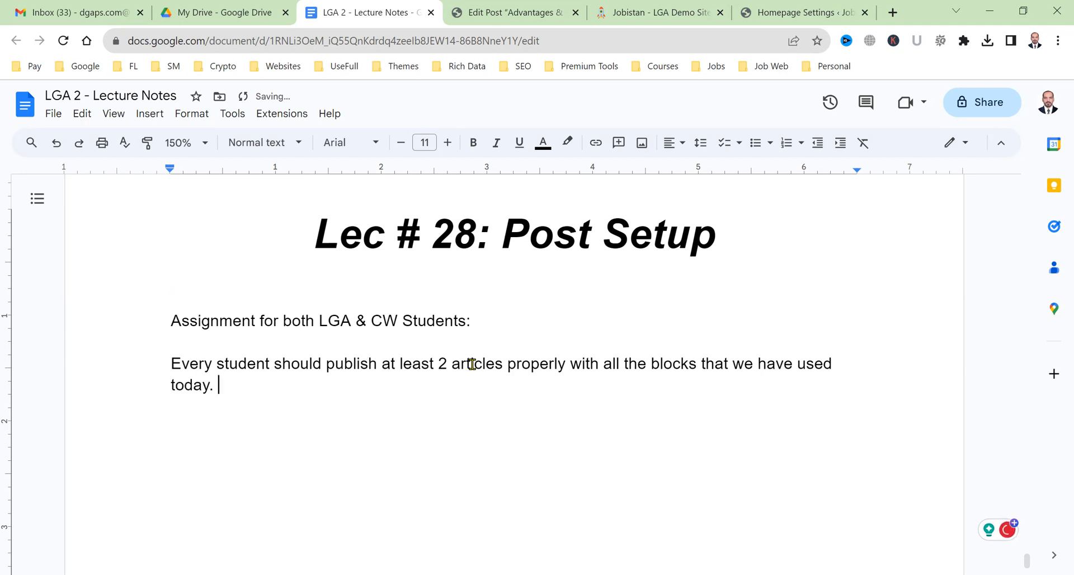
key("Return")
type("Also enter your name ")
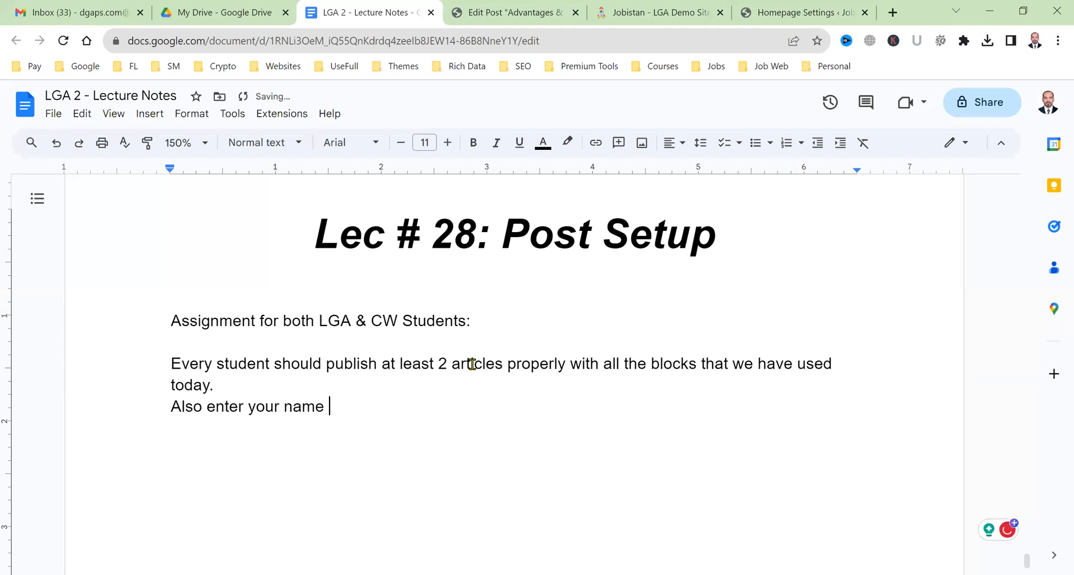
type("at the end of the t")
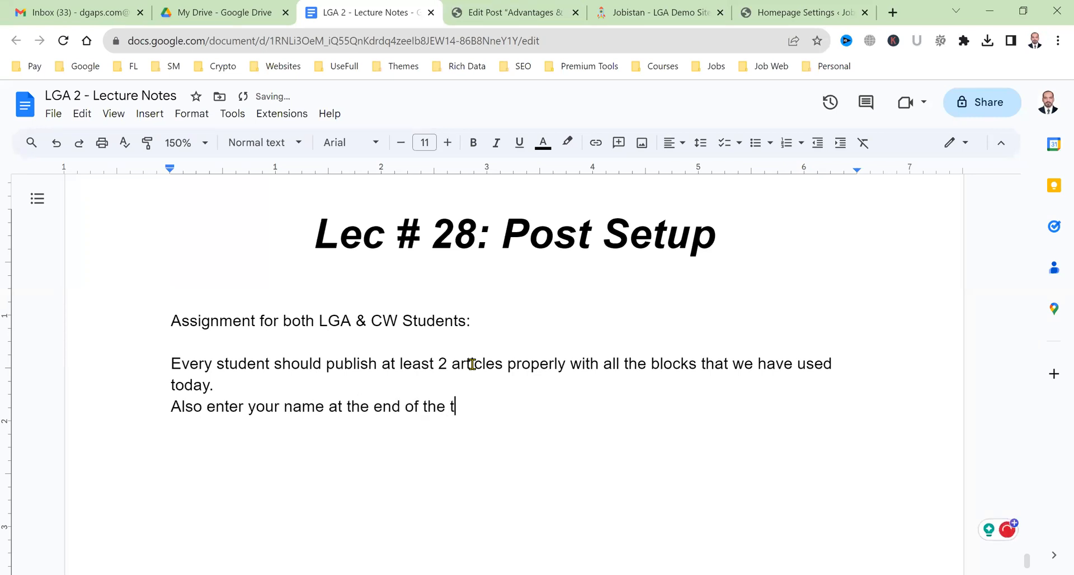
type("itle.")
key("Return")
Append a dash and the author's name to the SEO post title, then update the post.
left_click(512, 8)
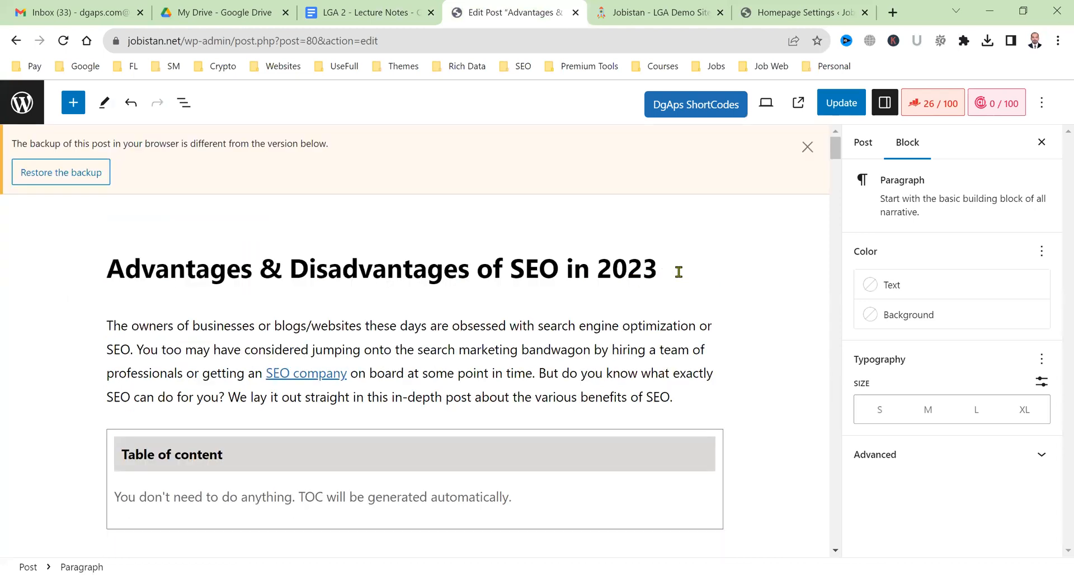
left_click(679, 272)
type("- ")
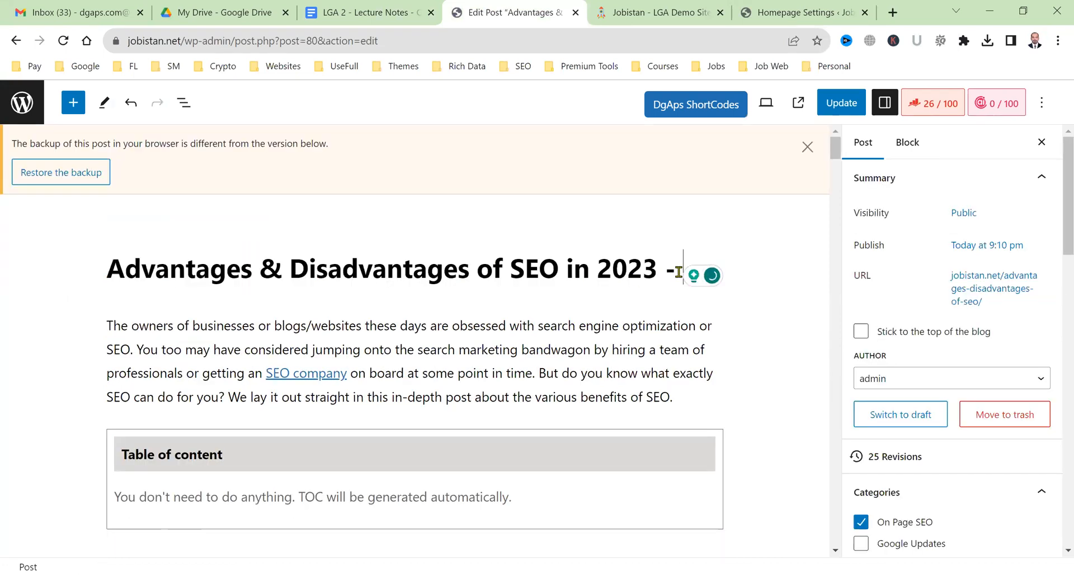
type("Abbas")
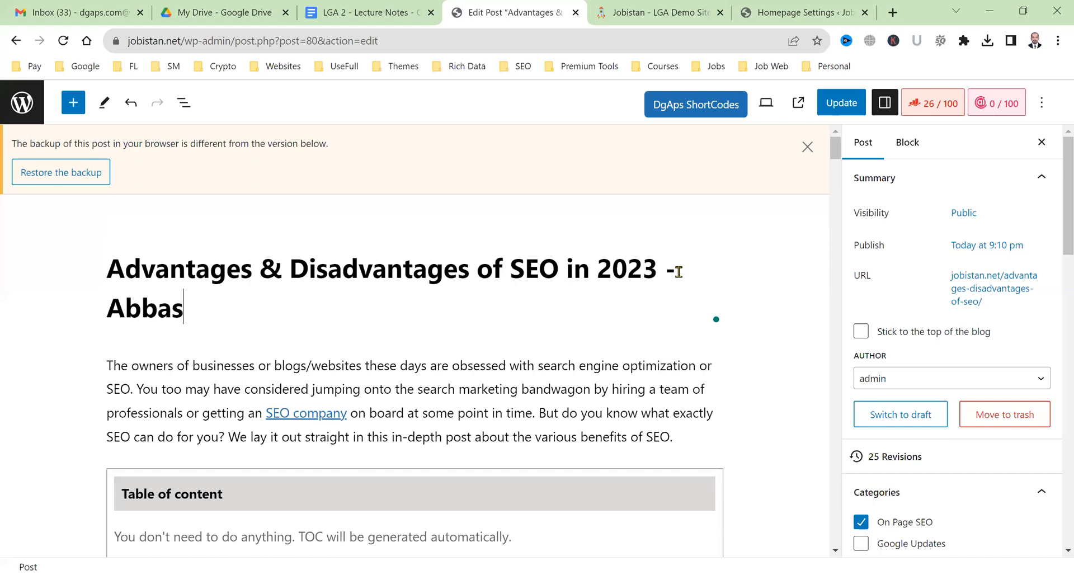
left_click(820, 116)
left_click(638, 9)
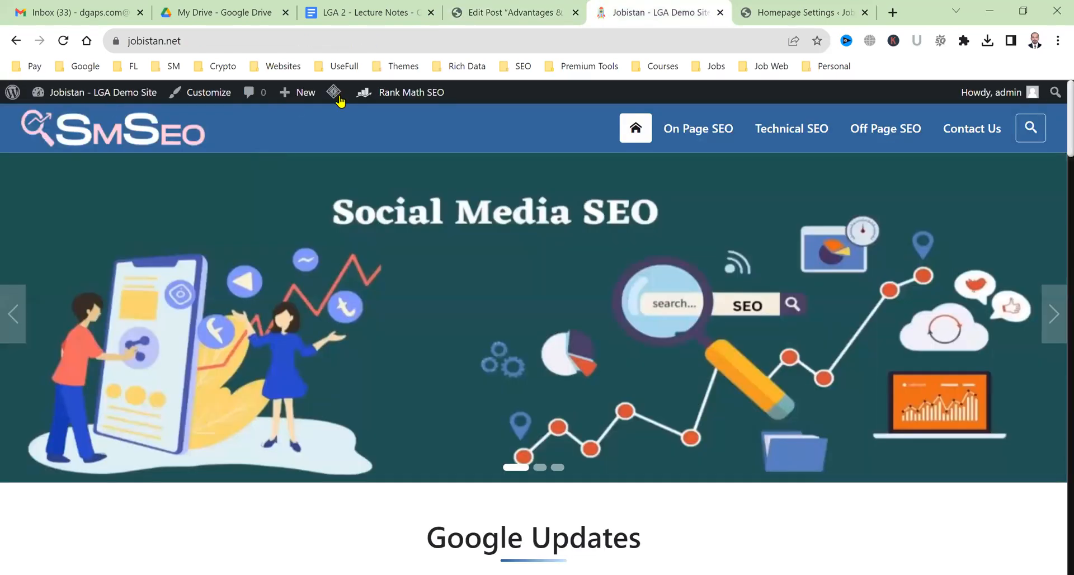
Purge all LiteSpeed cache and scroll the homepage to the Best SEO Topics section.
left_click(353, 158)
scroll(365, 226, "down", 5)
scroll(190, 417, "down", 8)
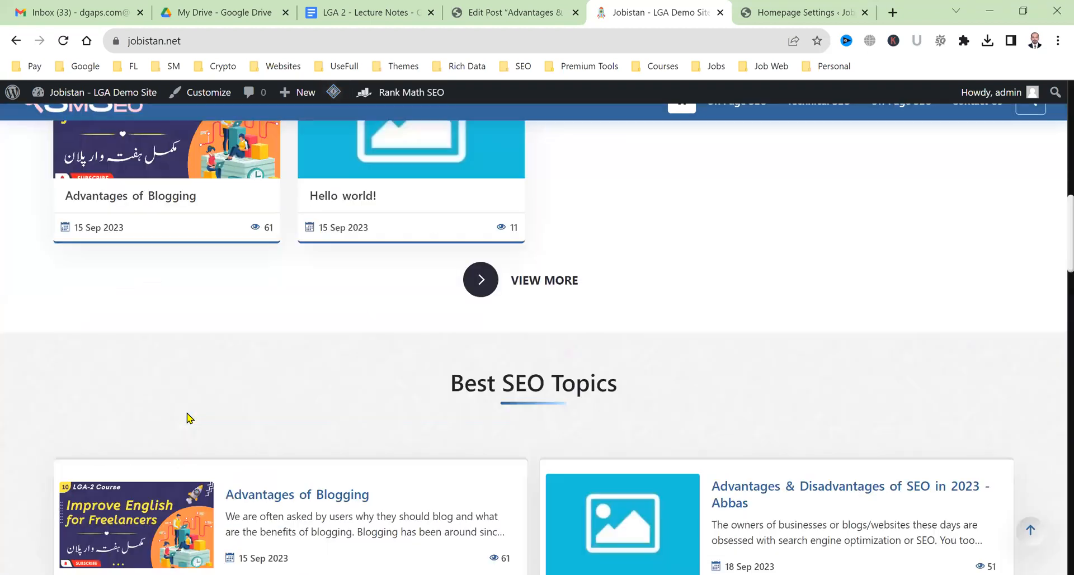
scroll(408, 367, "up", 5)
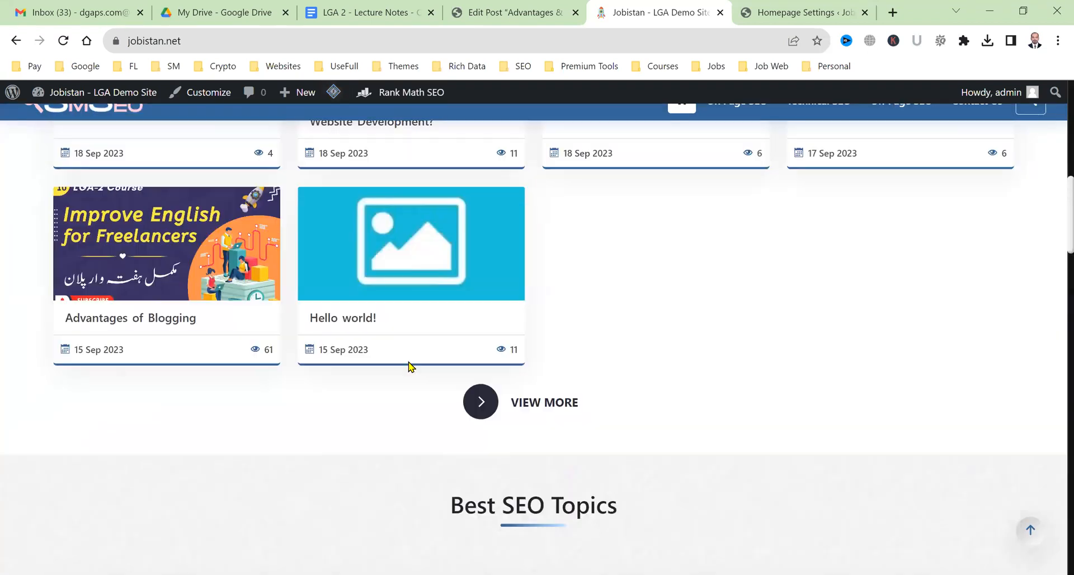
scroll(409, 367, "down", 10)
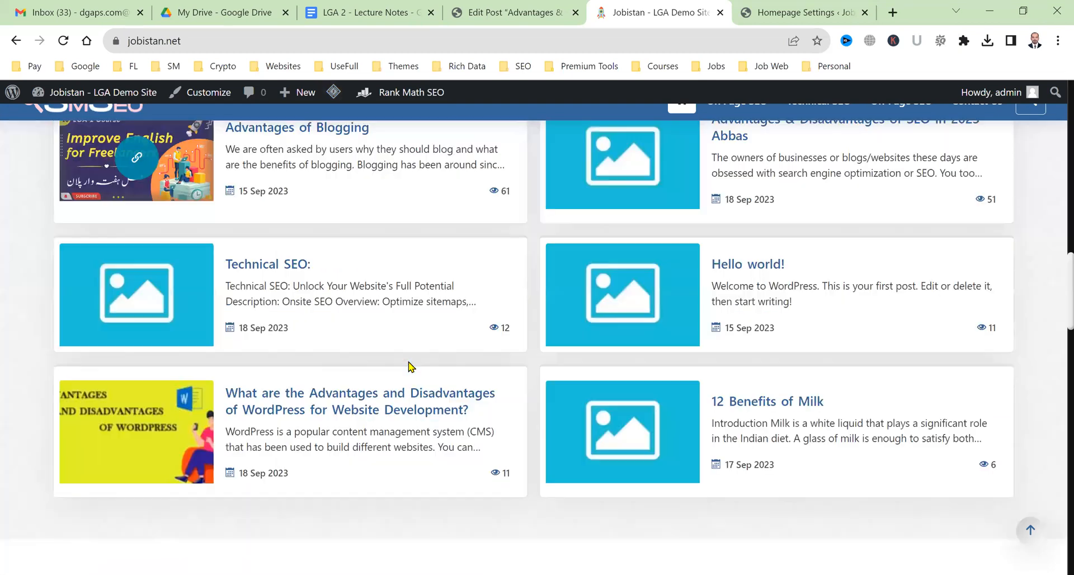
scroll(348, 426, "up", 2)
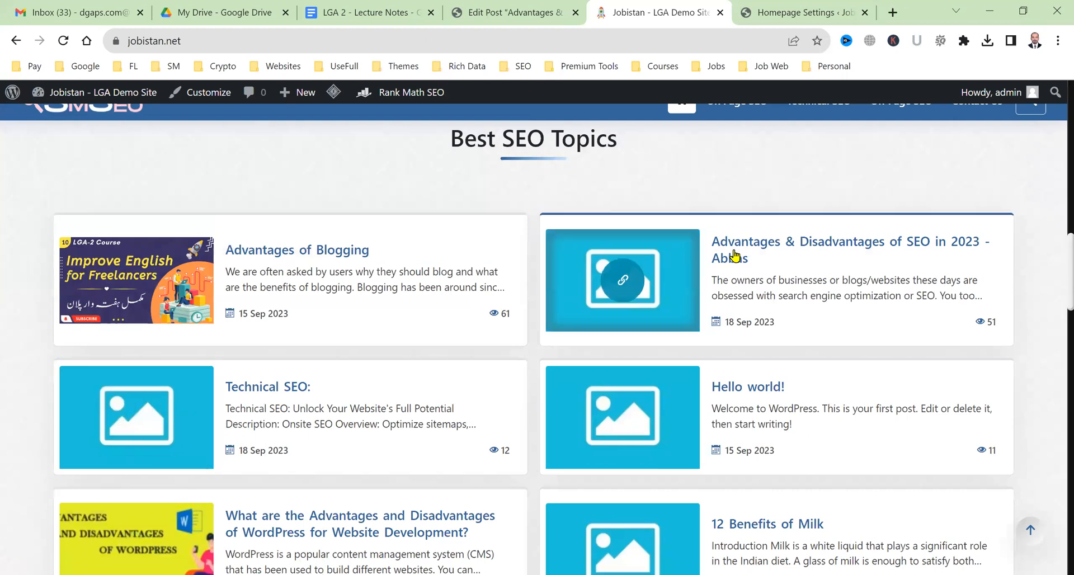
Open the retitled SEO post and check that its title ends with the author's name.
left_click(726, 267)
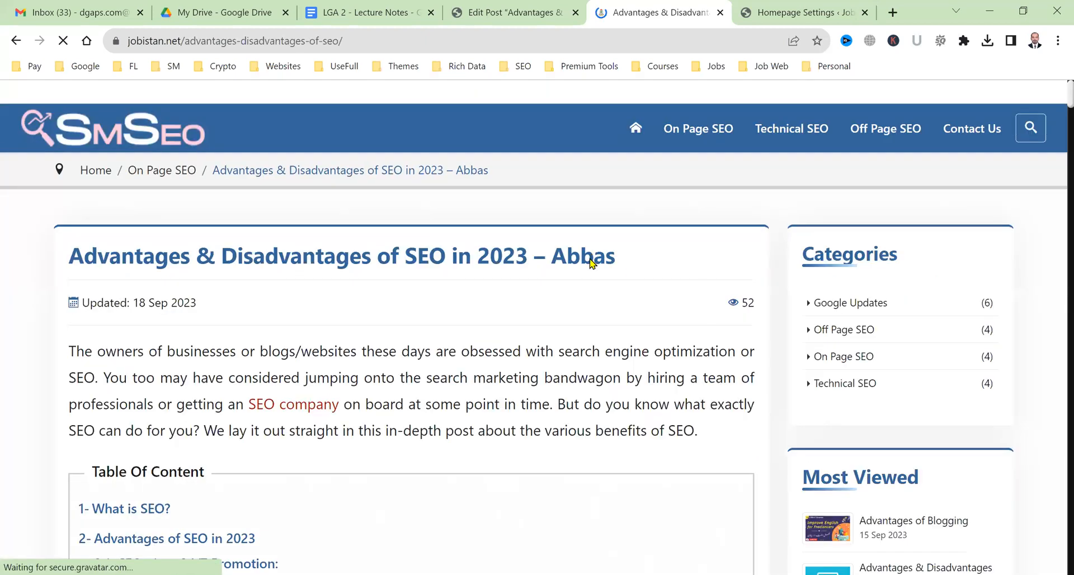
left_click_drag(551, 253, 621, 272)
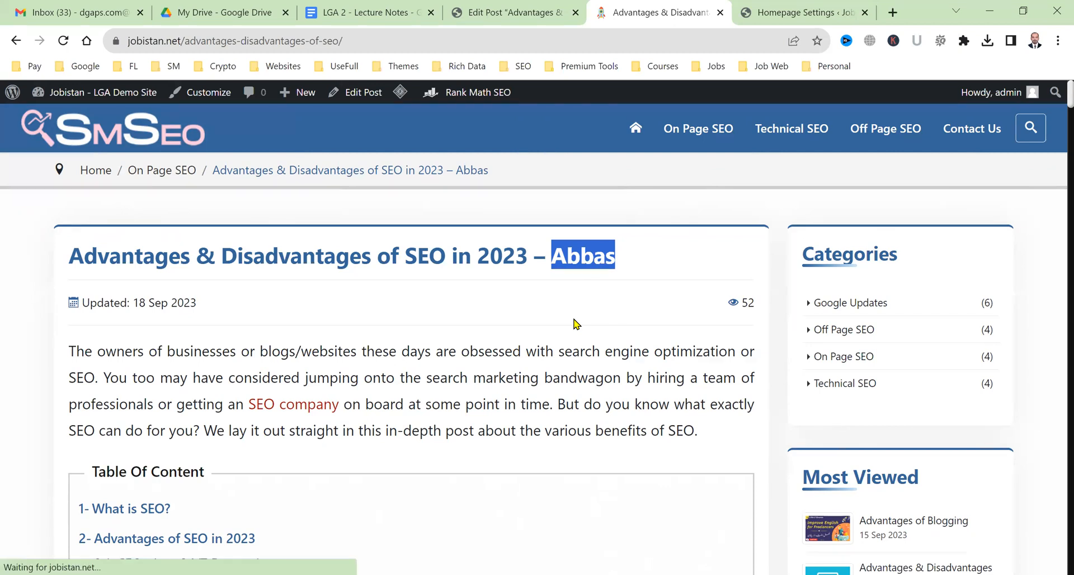
left_click(520, 8)
left_click(372, 8)
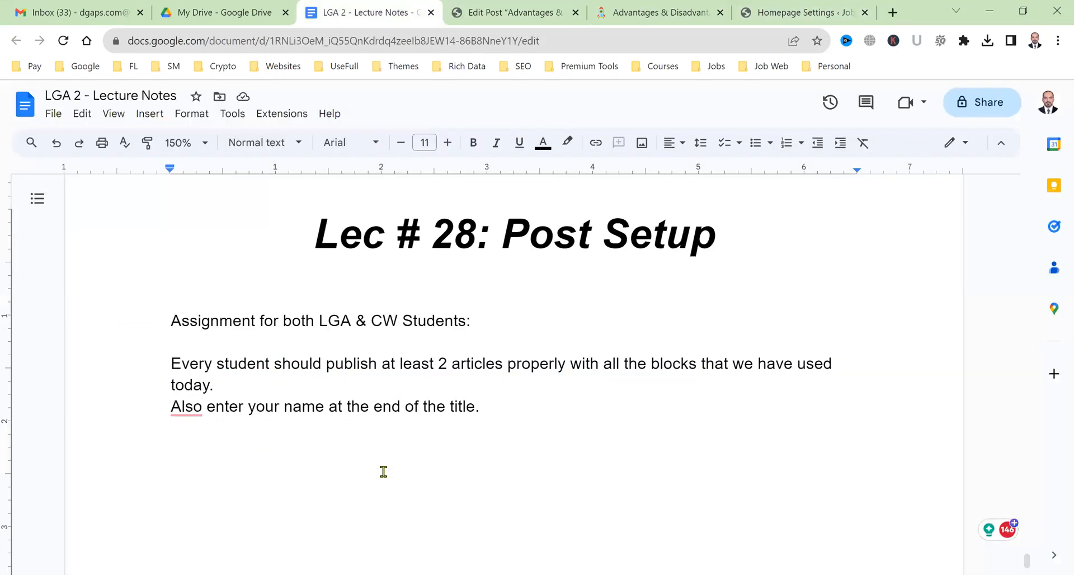
Insert a blank line after 'today.' and accept the suggested comma after 'Also'.
left_click(287, 391)
key("Return")
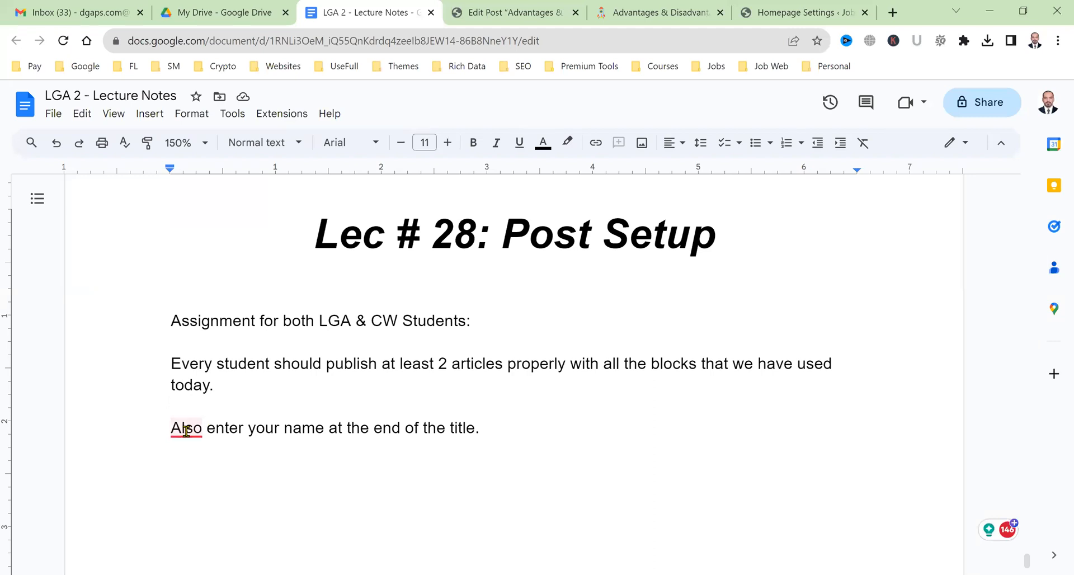
left_click(186, 431)
left_click(183, 473)
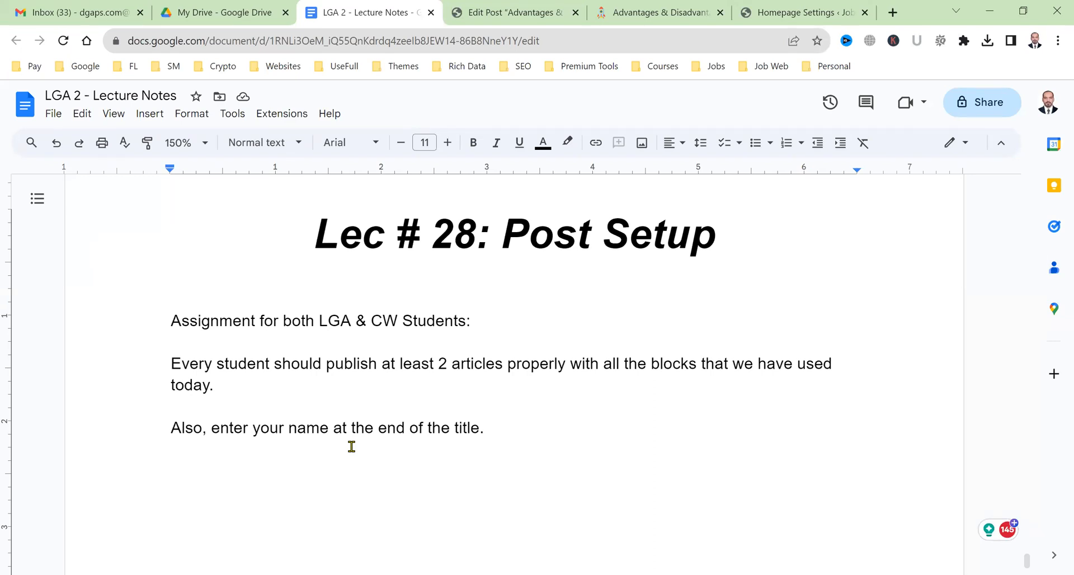
scroll(352, 446, "up", 10)
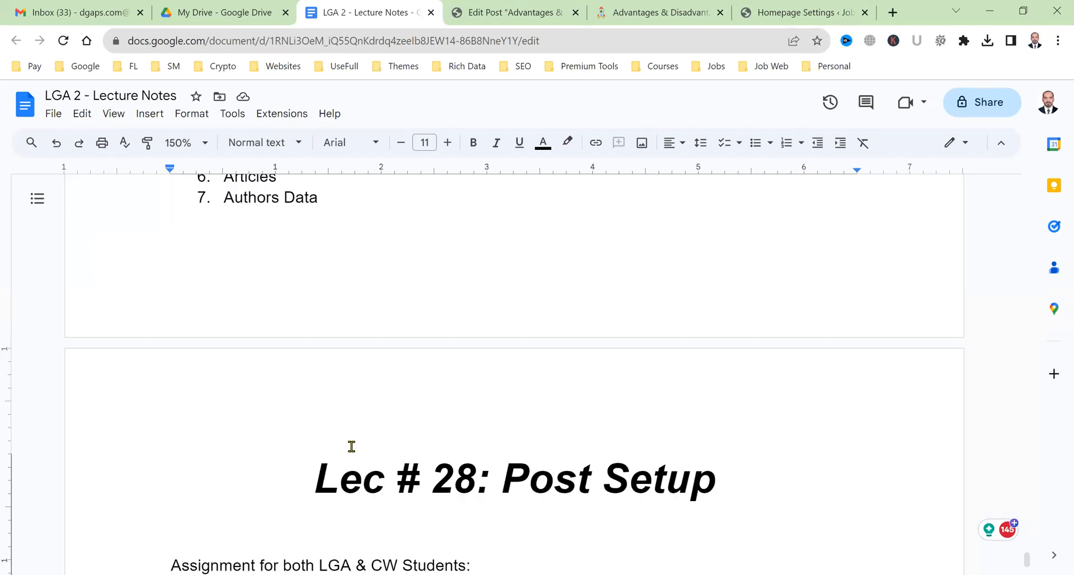
scroll(352, 446, "down", 12)
scroll(351, 447, "up", 2)
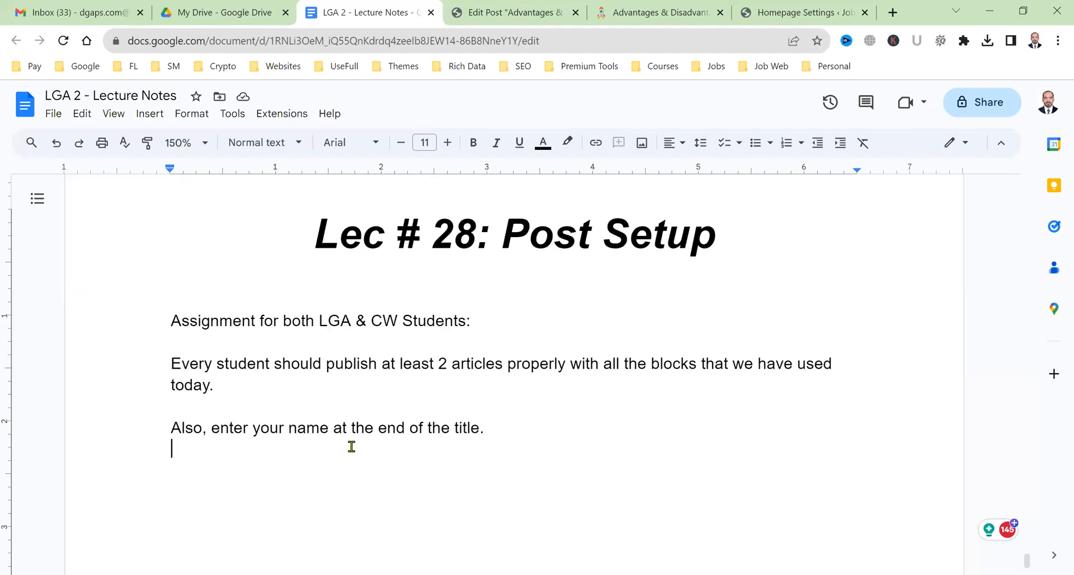